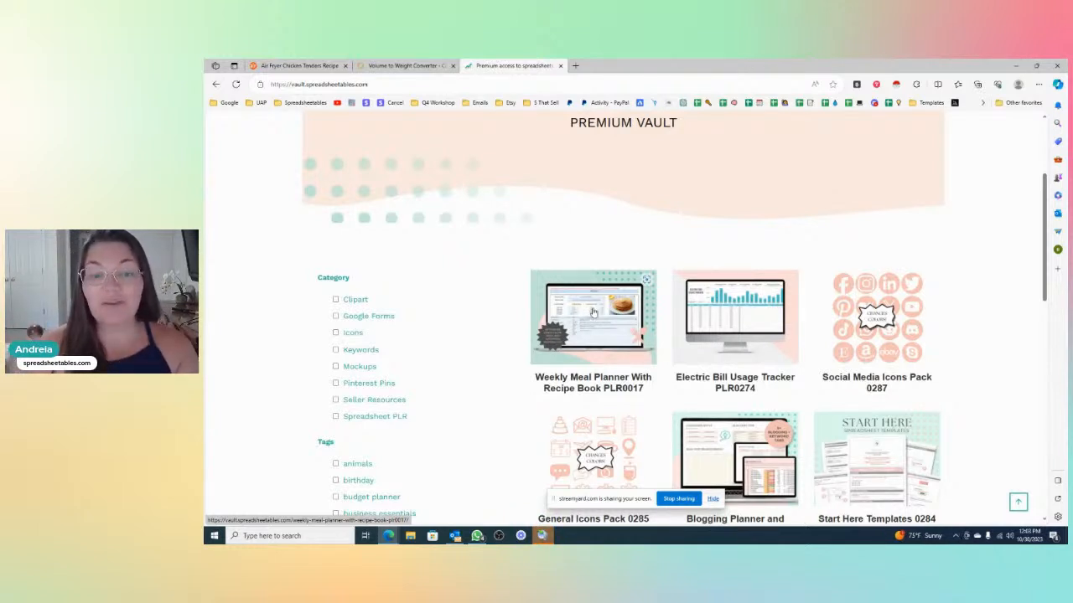
- Open the Weekly Meal Planner With Recipe Book PLR0017 in the vault and make a copy of its Google Sheets template
left_click(593, 313)
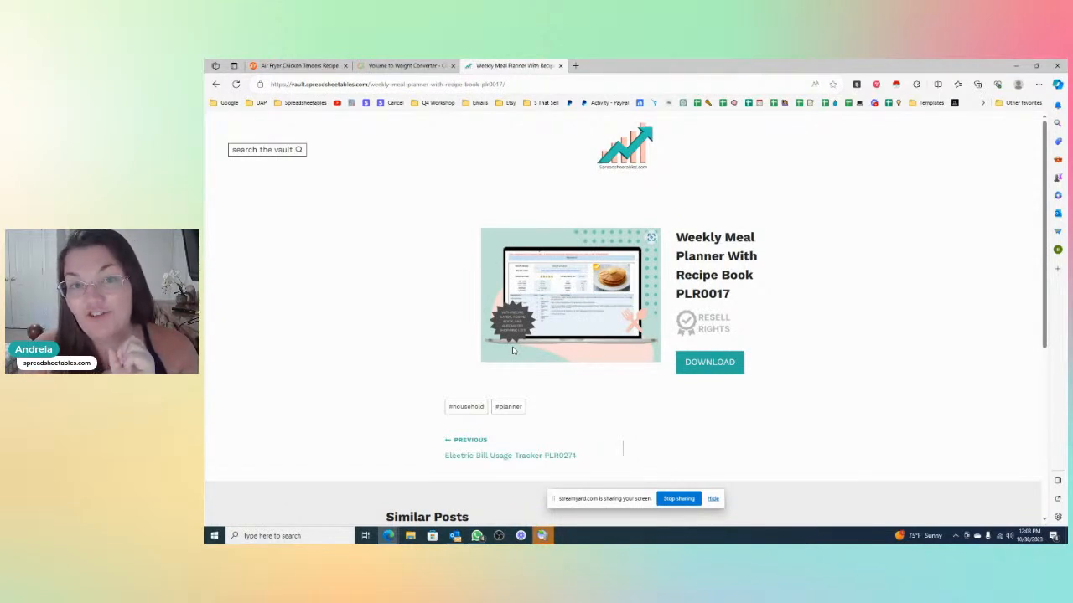
left_click(727, 372)
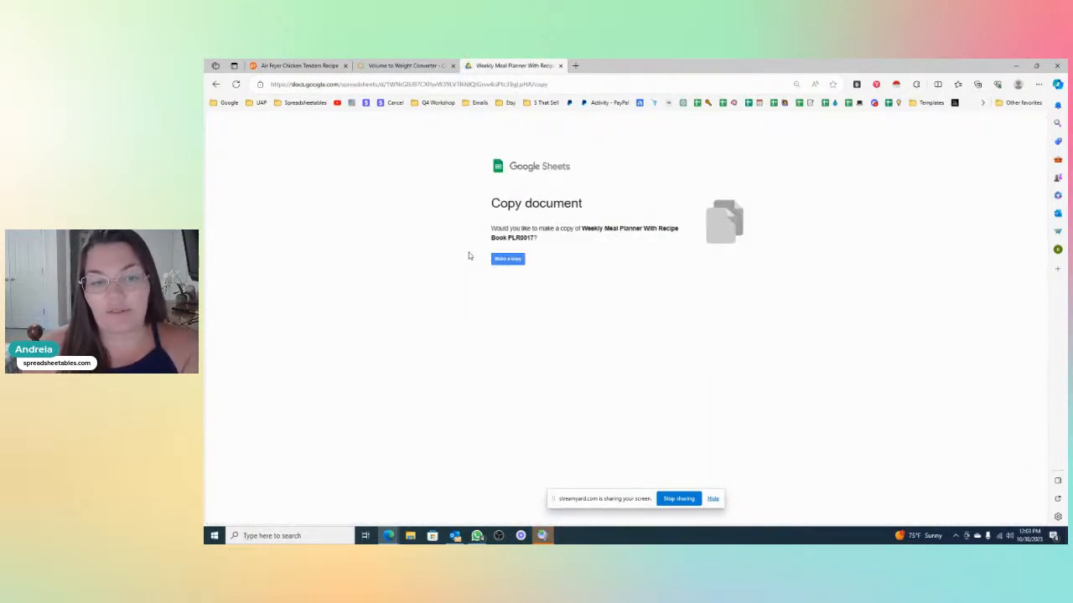
left_click(507, 259)
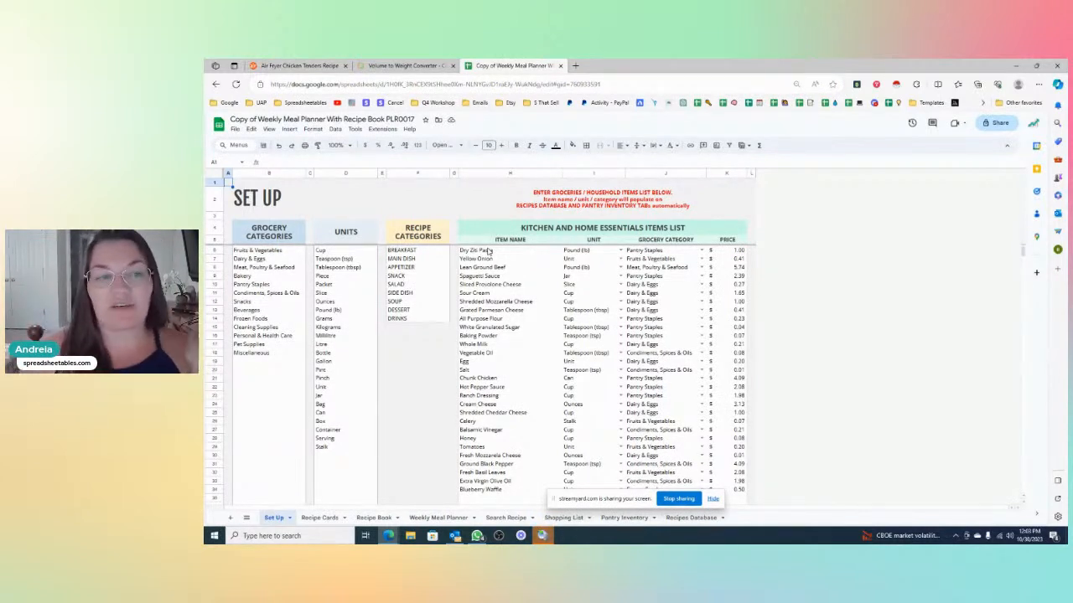
- Enlarge the Set Up sheet to 125% and review its list of grocery categories
left_click(350, 146)
left_click(338, 220)
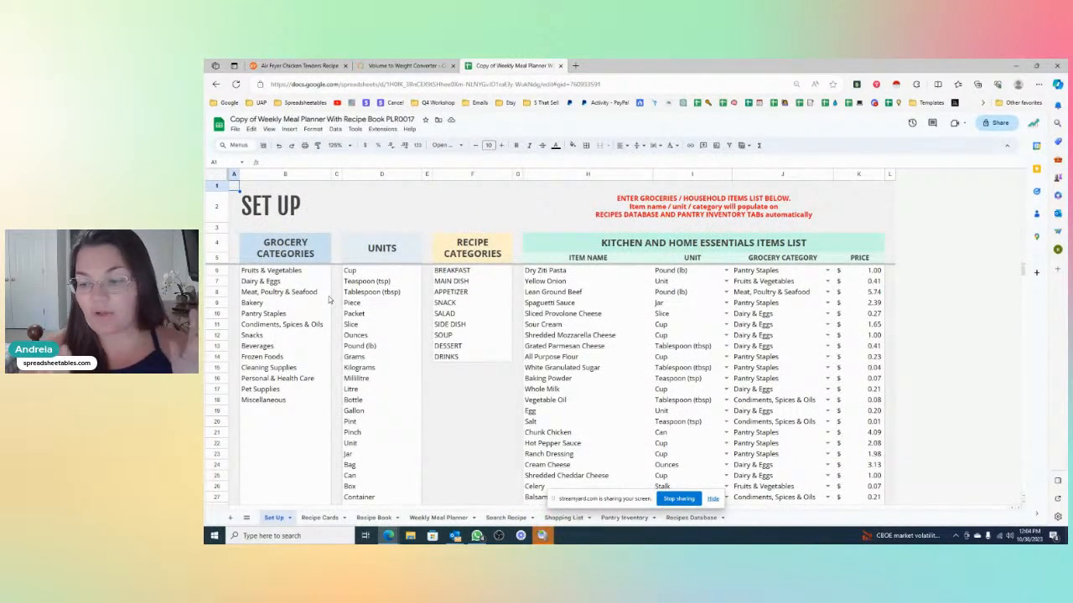
left_click_drag(275, 254, 271, 407)
left_click(273, 431)
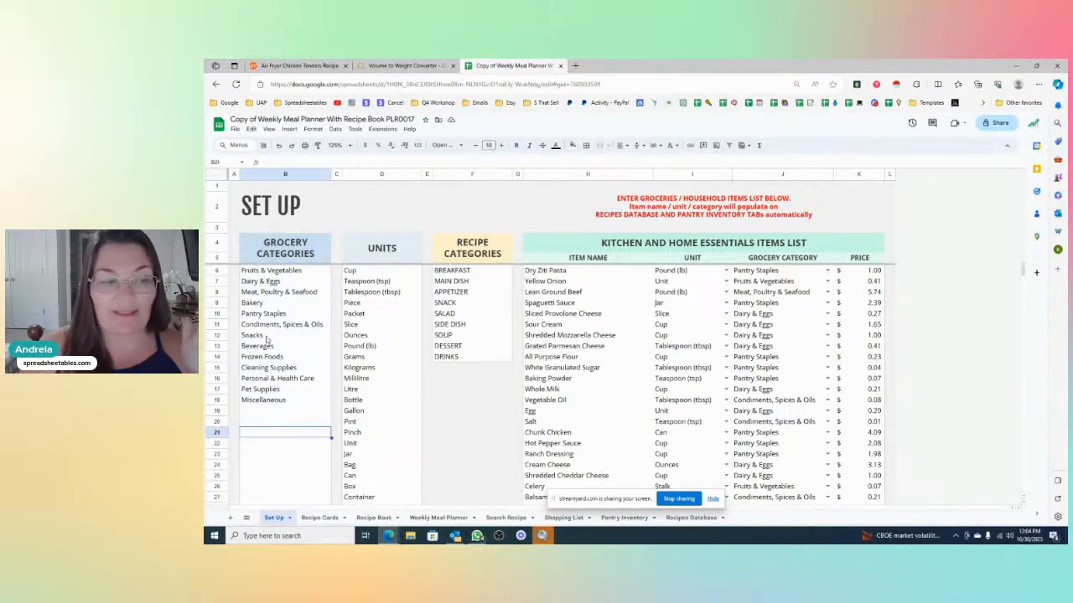
left_click_drag(268, 270, 271, 402)
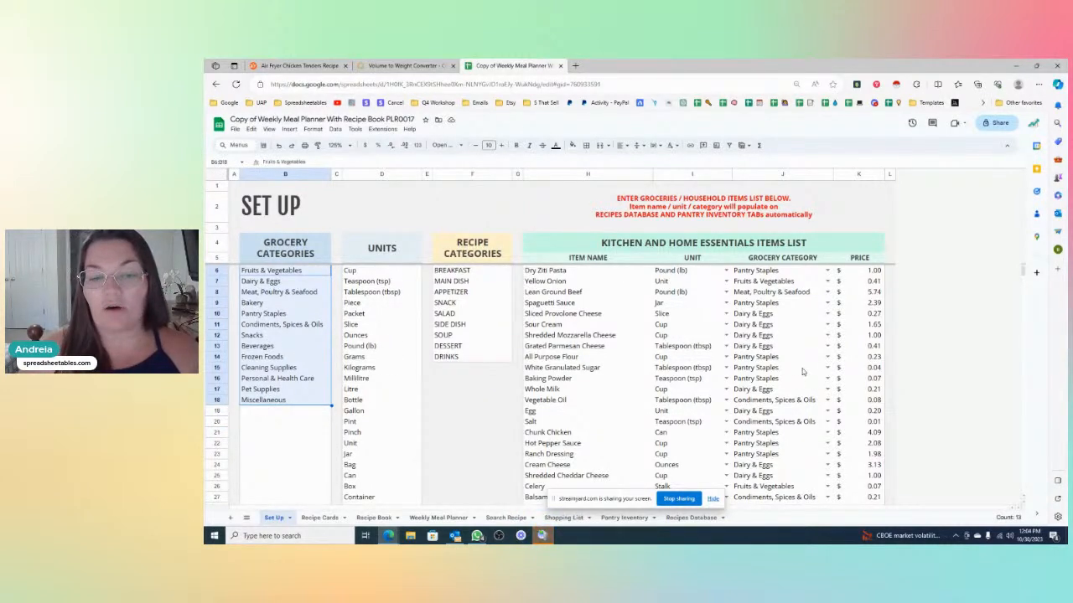
left_click(634, 317)
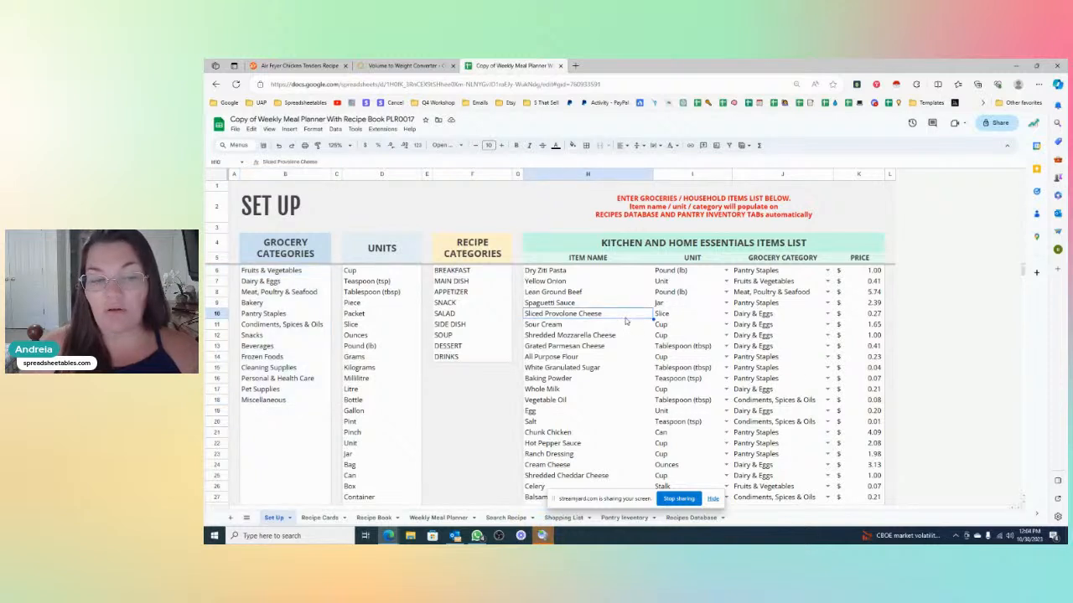
- Review the full list of measurement units on the Set Up sheet, from Cup down to Stalk
left_click(392, 295)
left_click_drag(383, 261, 382, 429)
left_click(382, 383)
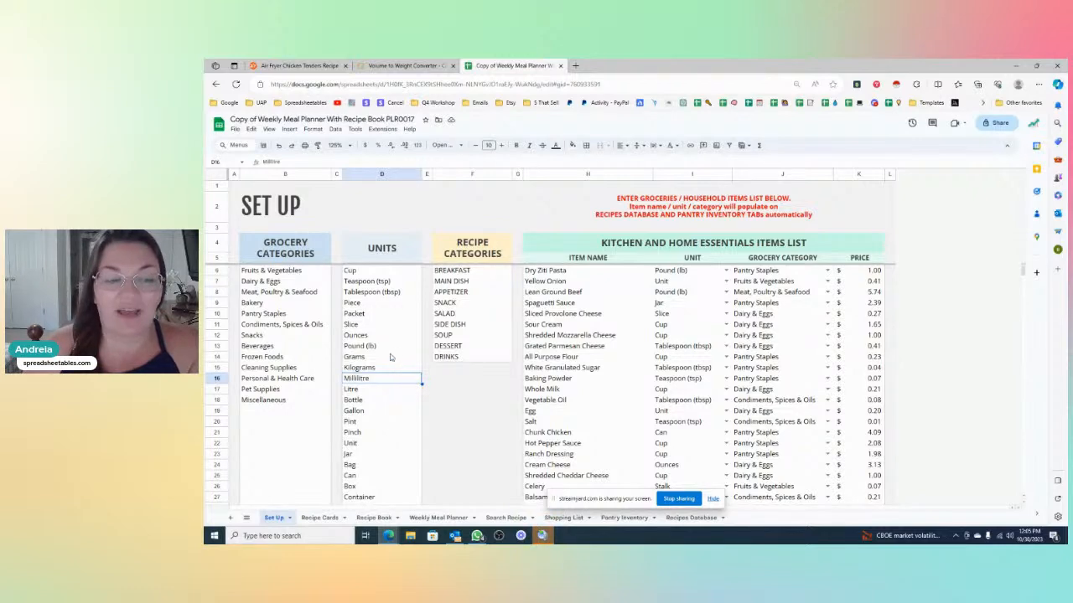
left_click_drag(366, 272, 372, 443)
scroll(369, 377, "down", 2)
left_click(374, 423)
scroll(377, 457, "up", 3)
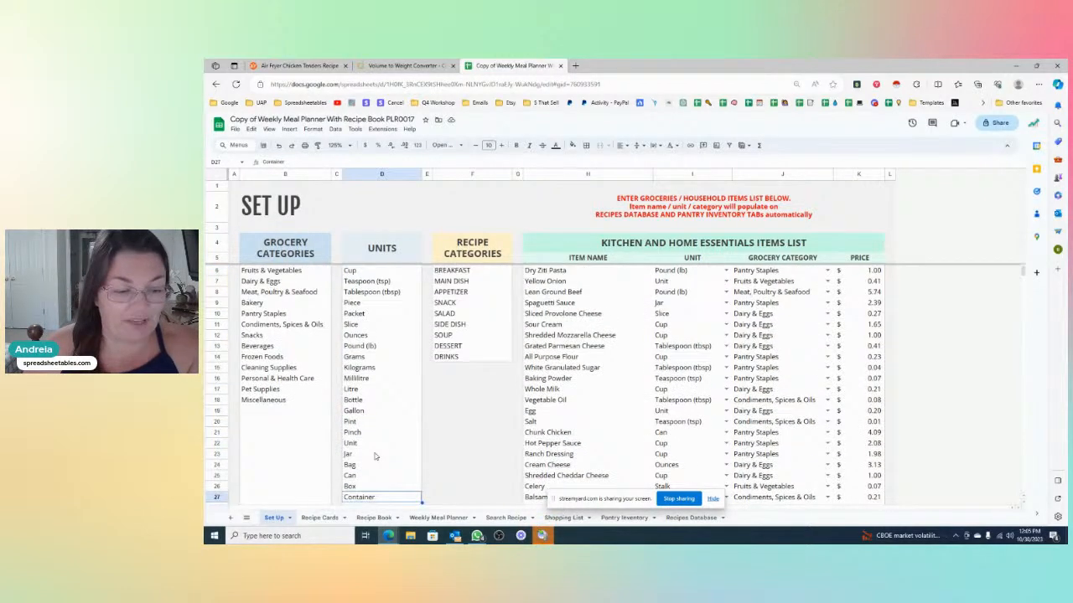
left_click(383, 305)
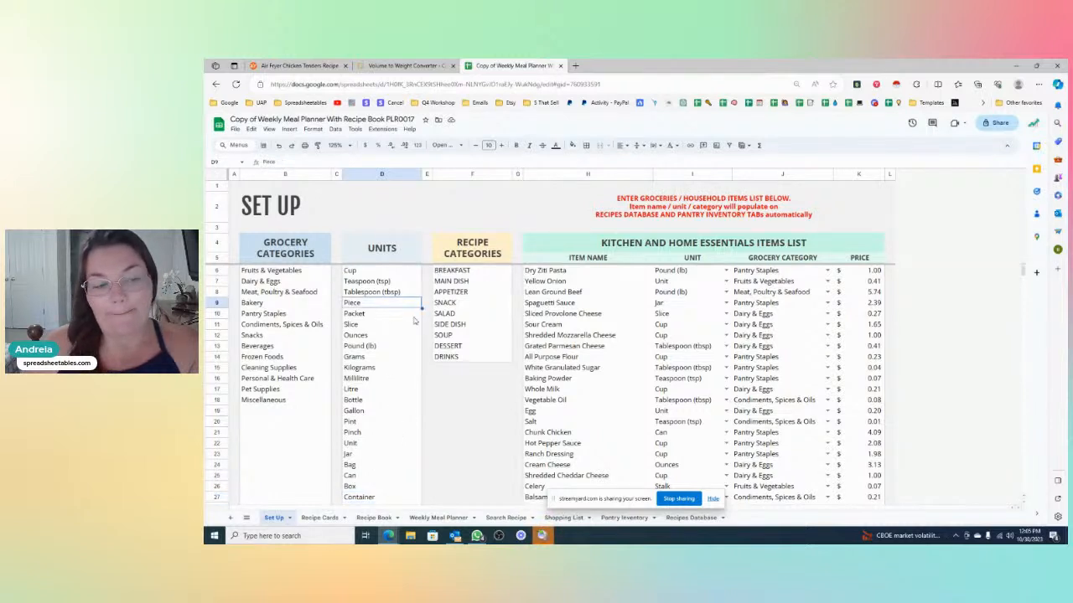
left_click(393, 292)
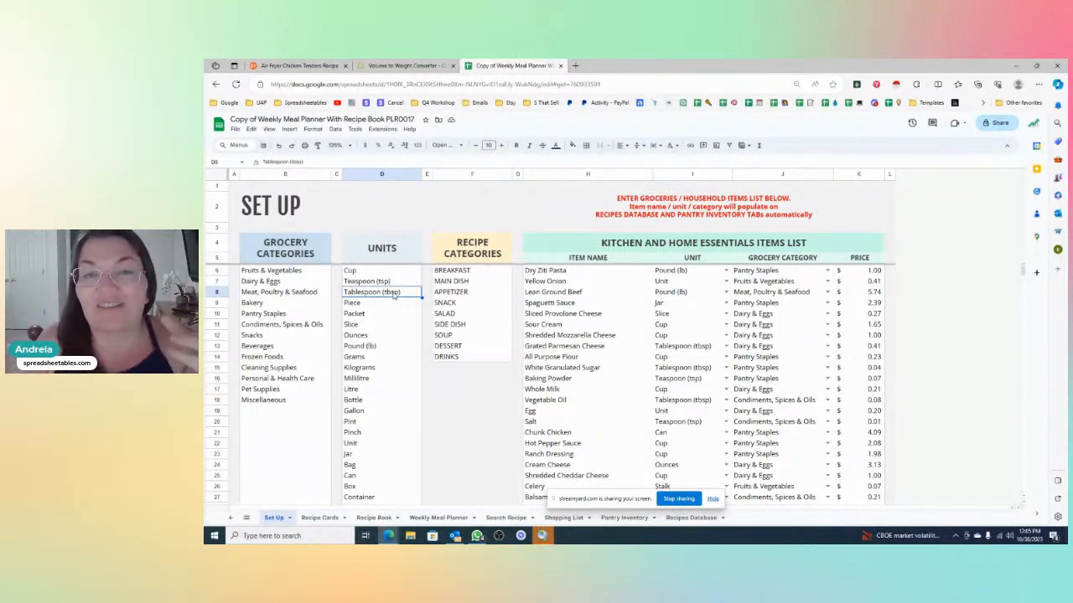
scroll(390, 299, "down", 2)
left_click(367, 457)
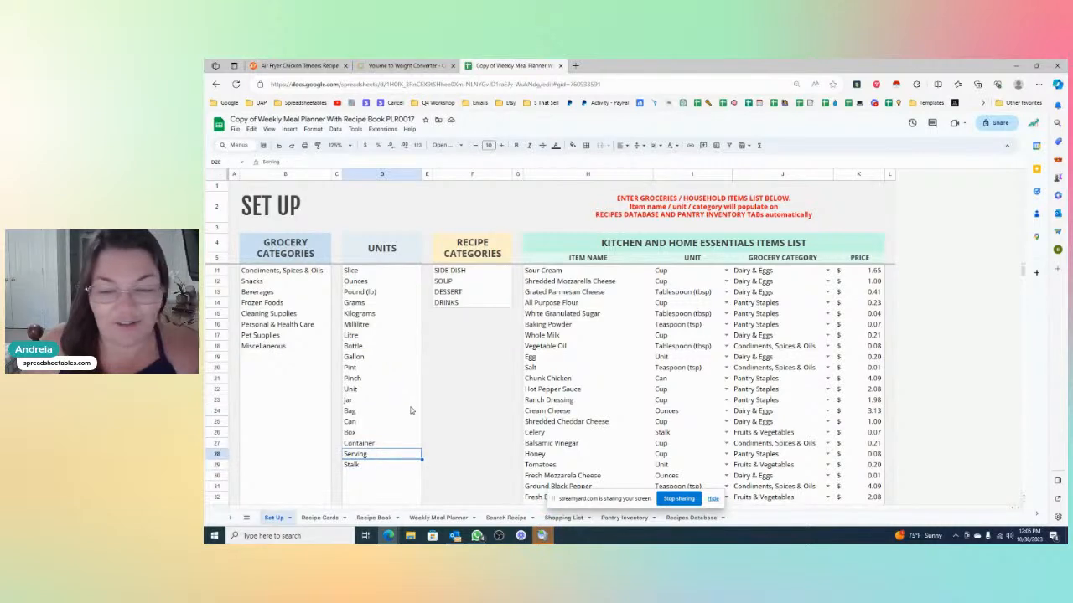
scroll(411, 411, "up", 2)
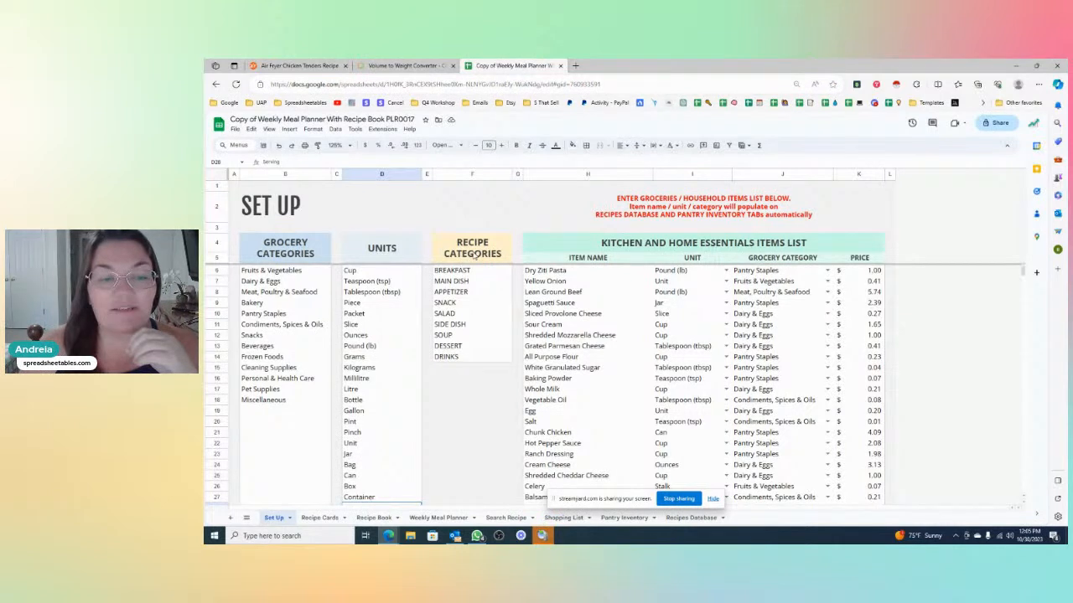
- Review the recipe categories on the Set Up sheet, from BREAKFAST to DRINKS
left_click_drag(472, 256, 476, 311)
left_click_drag(465, 271, 479, 356)
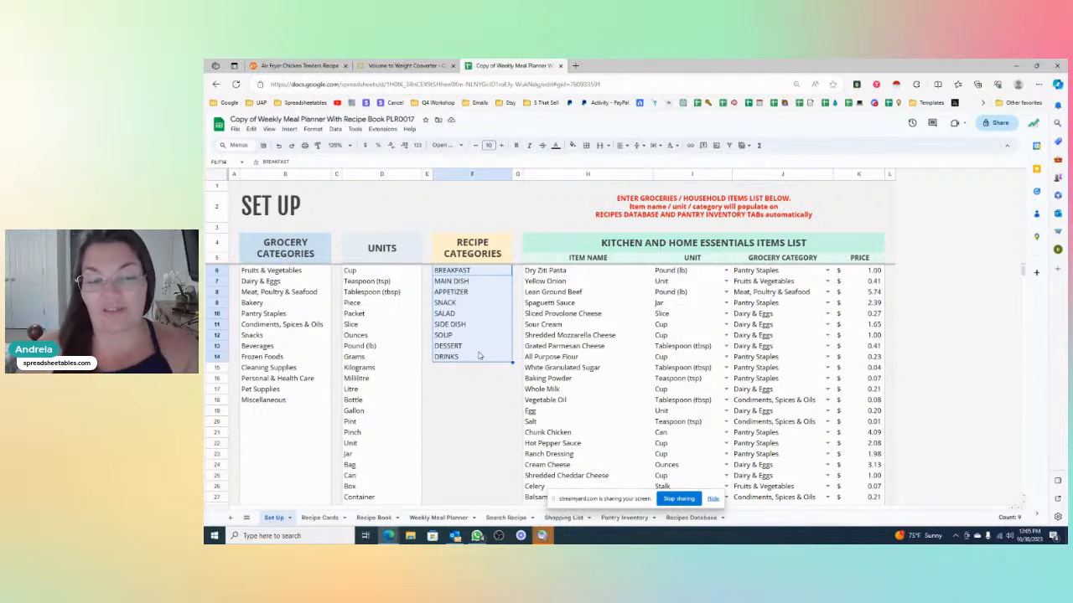
left_click(479, 356)
left_click_drag(469, 273, 491, 356)
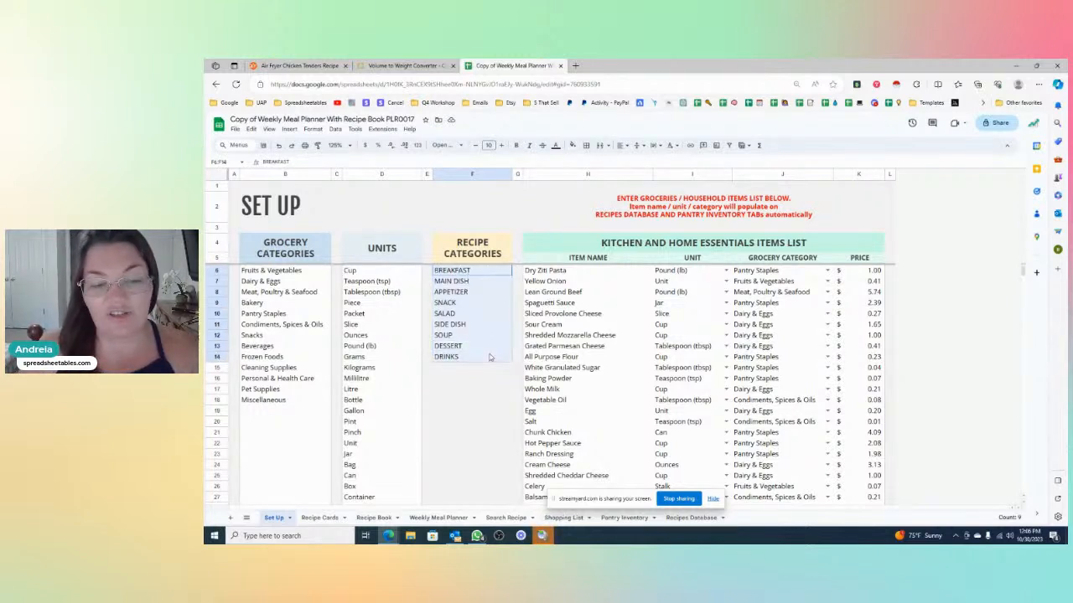
left_click(490, 358)
left_click(493, 371)
left_click(484, 392)
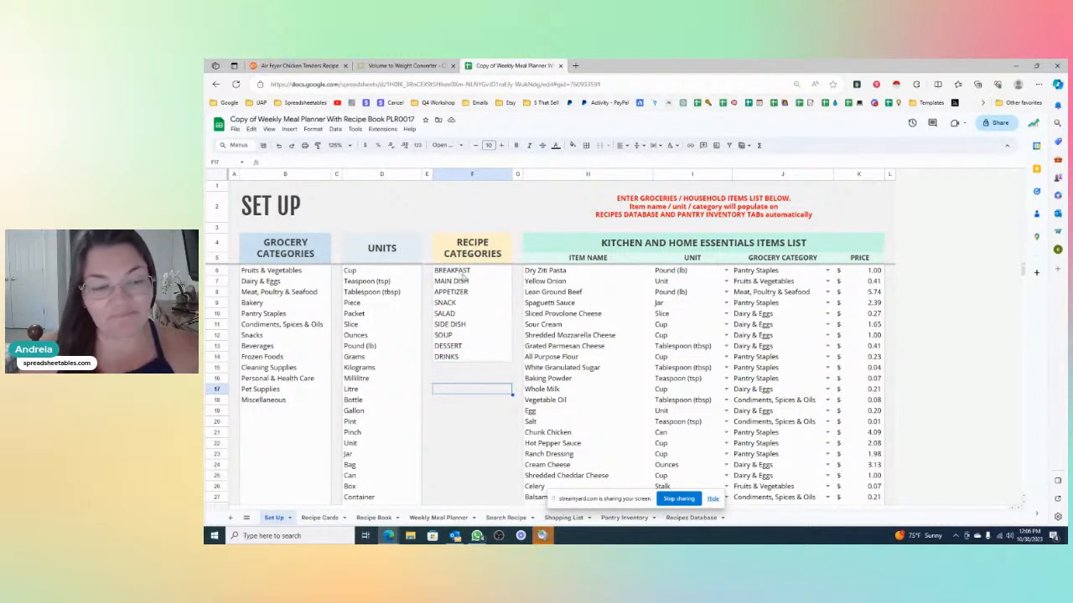
left_click(461, 380)
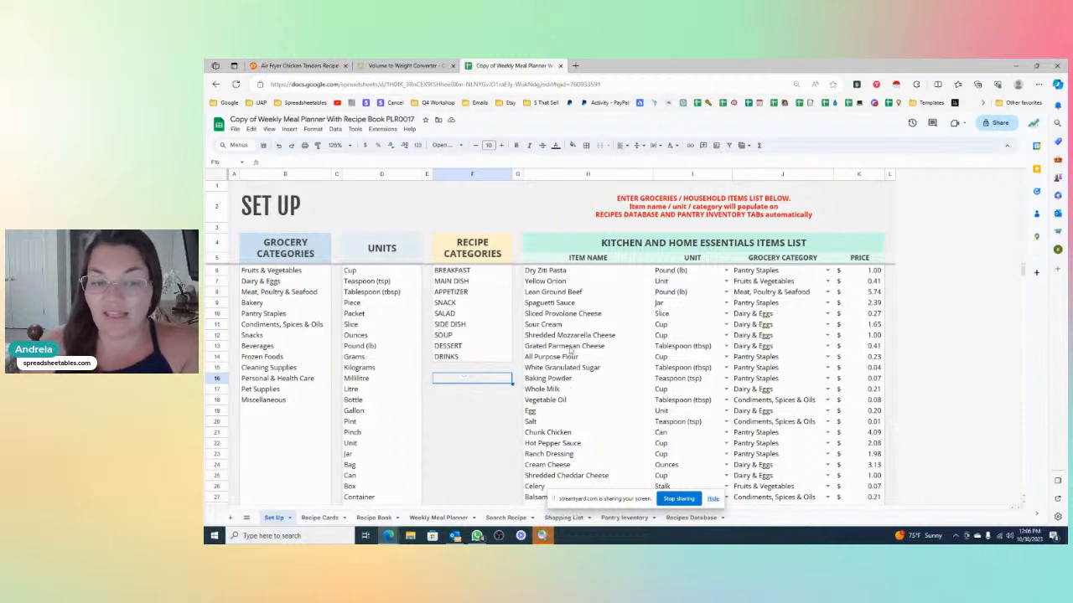
- Examine the Kitchen and Home Essentials Items List down to its last entry, including the units assigned to items such as Sour Cream
left_click(603, 248)
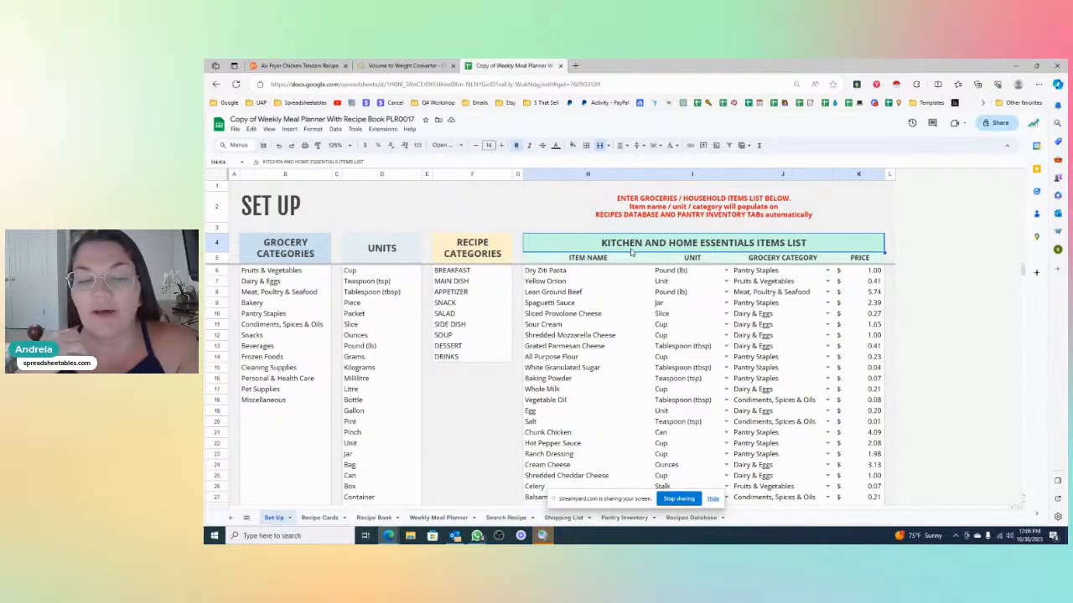
scroll(554, 401, "down", 5)
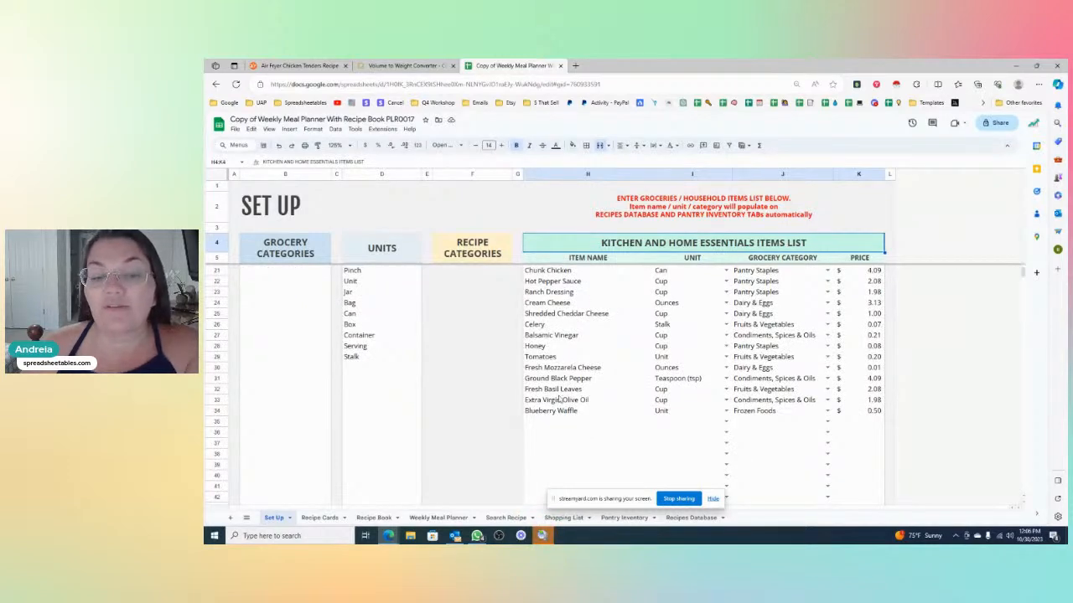
scroll(559, 401, "up", 2)
scroll(559, 401, "down", 1)
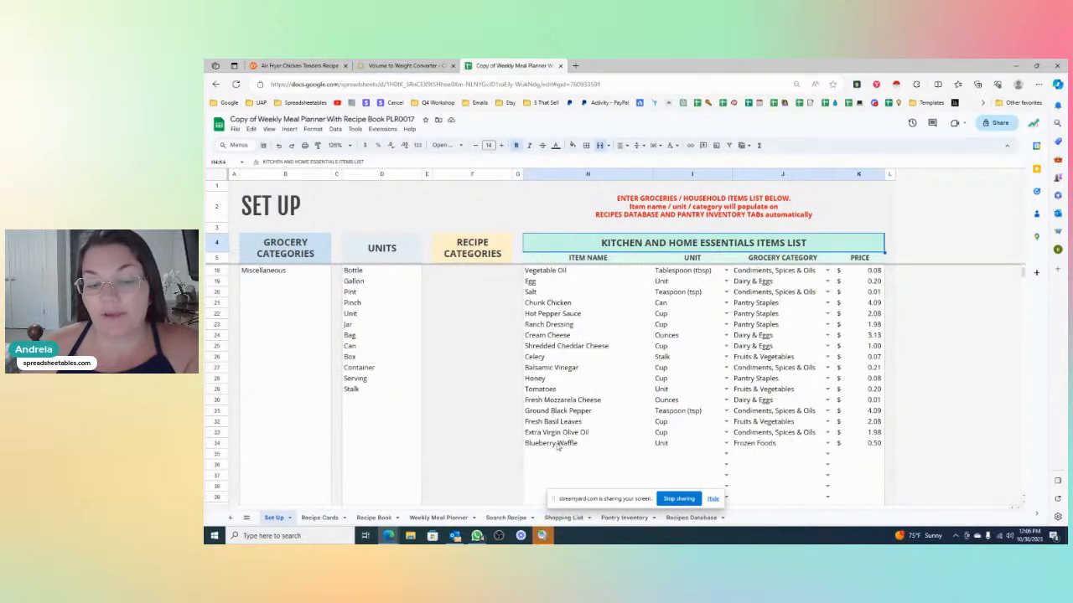
scroll(558, 419, "up", 5)
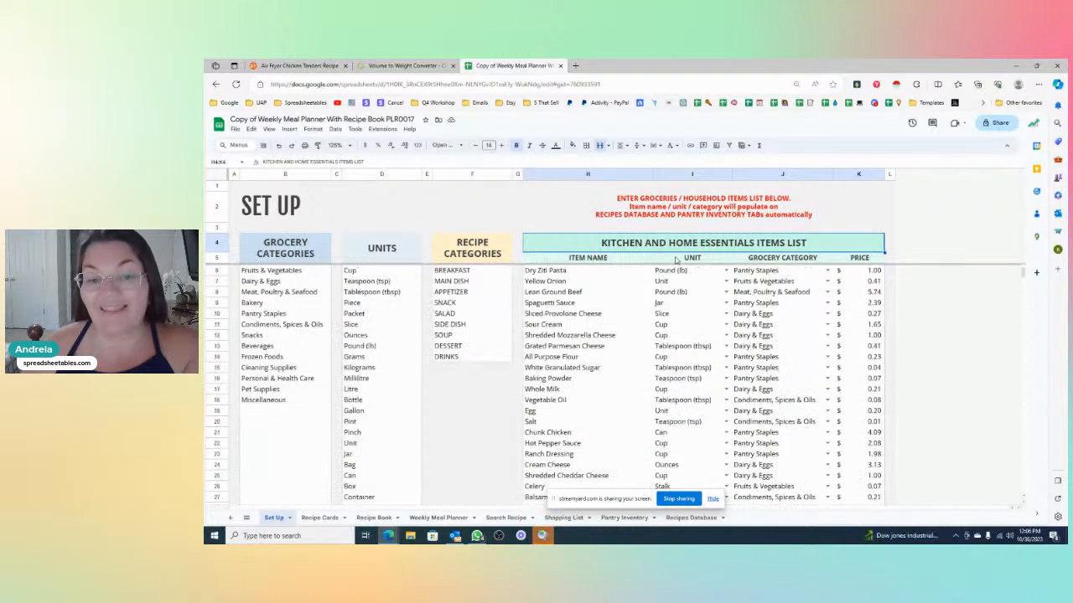
left_click_drag(675, 261, 677, 323)
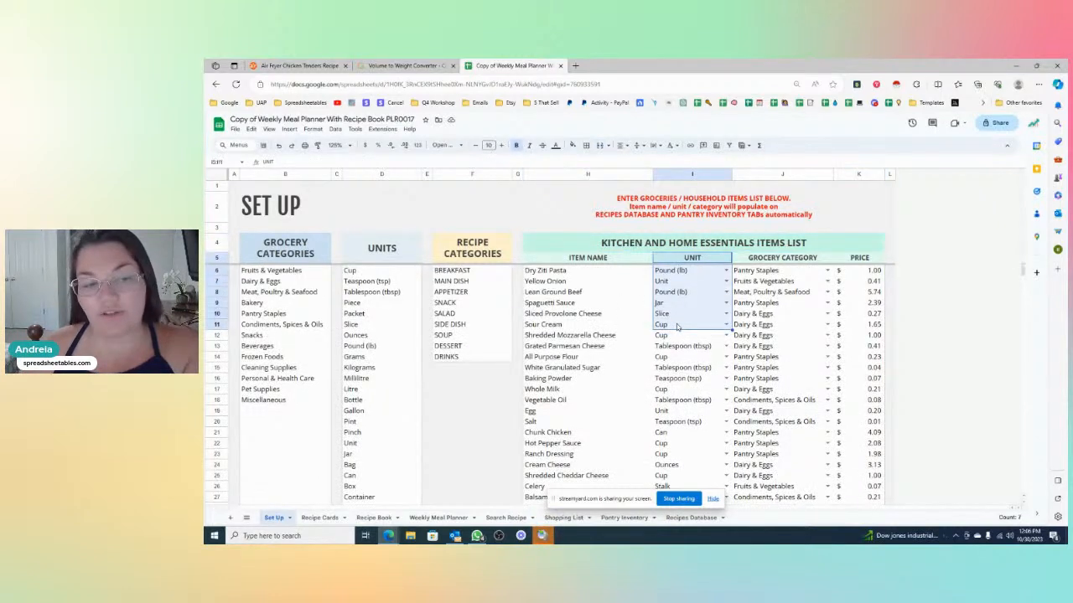
left_click(634, 282)
left_click(541, 326)
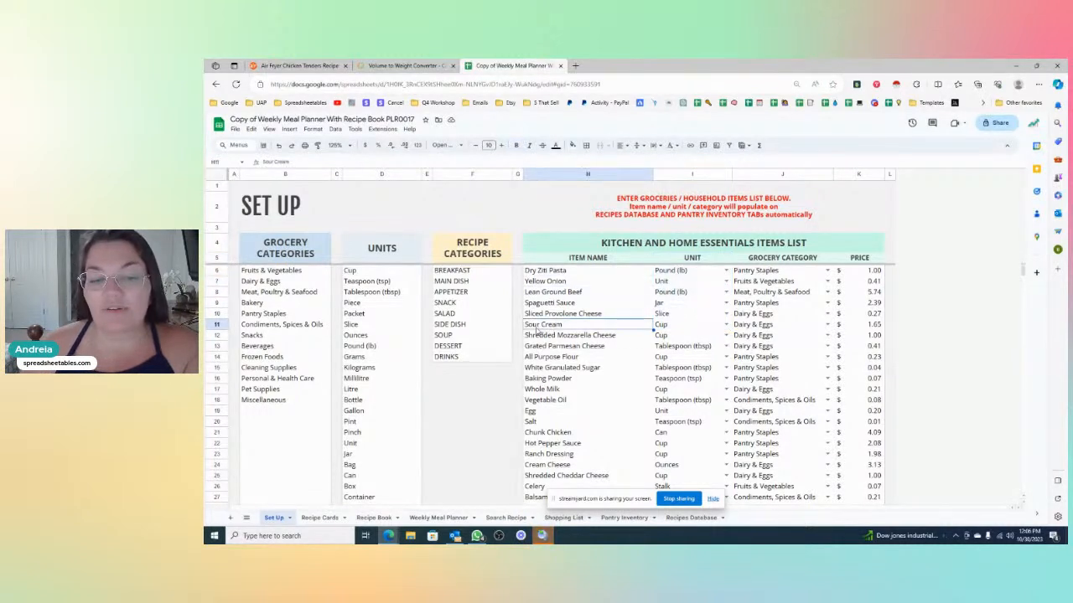
left_click(690, 328)
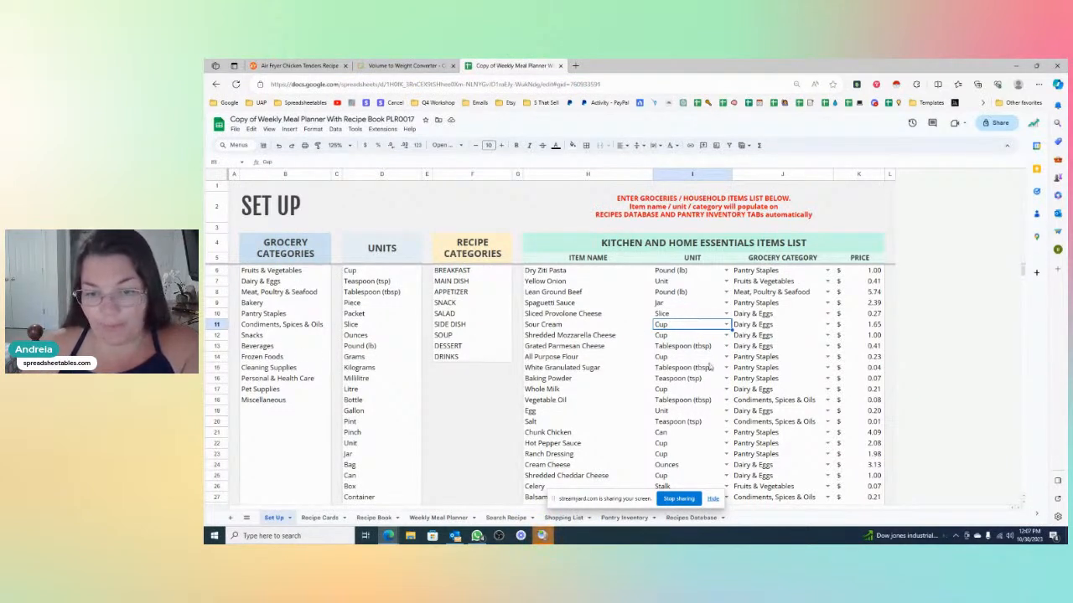
- Check the unit choices offered for Yellow Onion and the grocery category choices offered for Lean Ground Beef
left_click(727, 281)
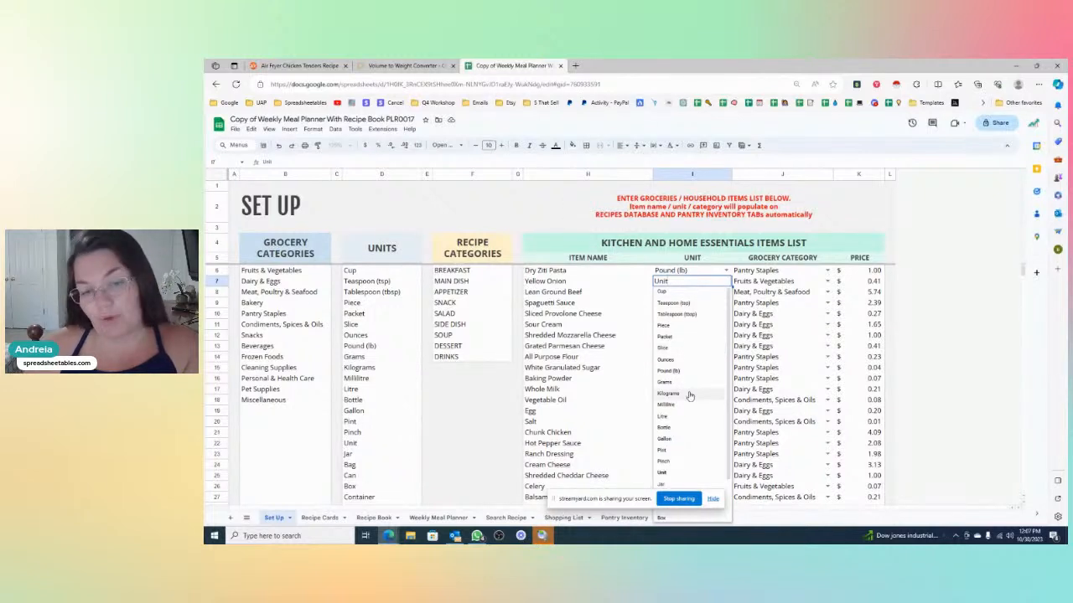
left_click(802, 293)
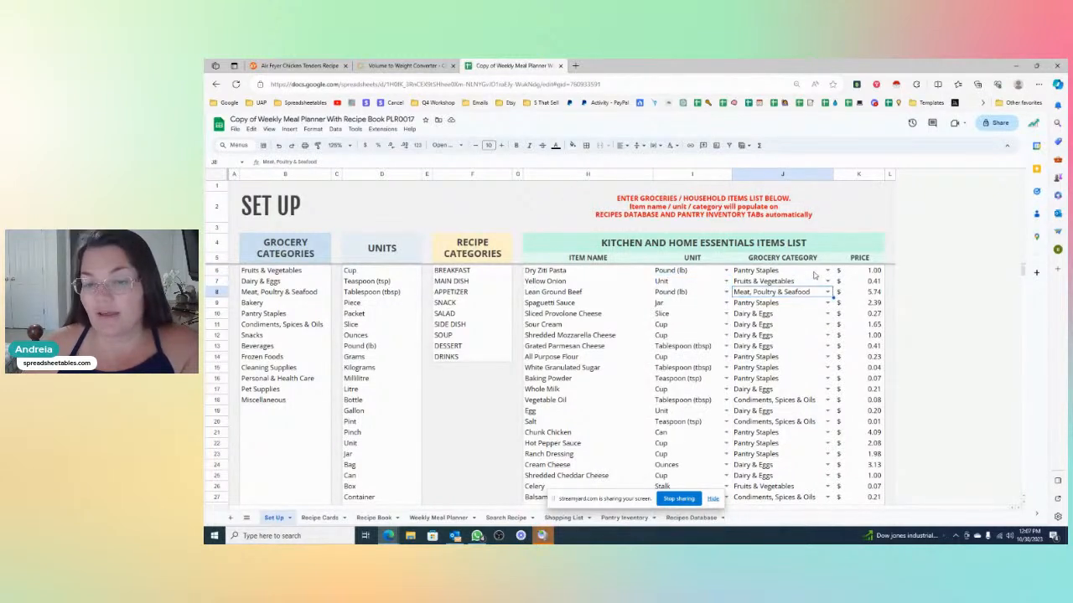
left_click(828, 294)
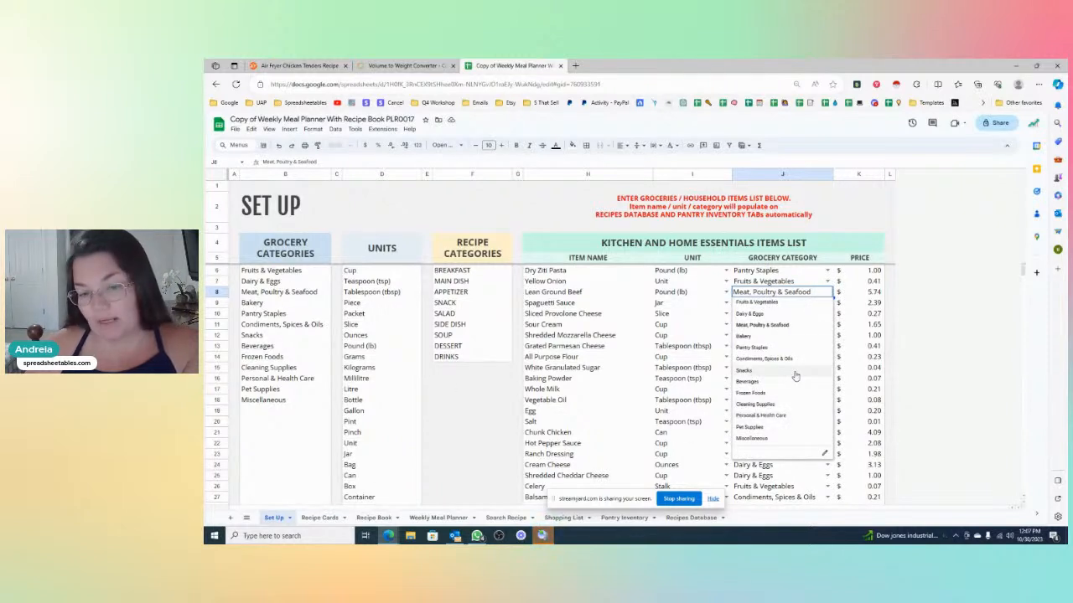
left_click(586, 292)
scroll(735, 322, "down", 1)
scroll(735, 323, "up", 1)
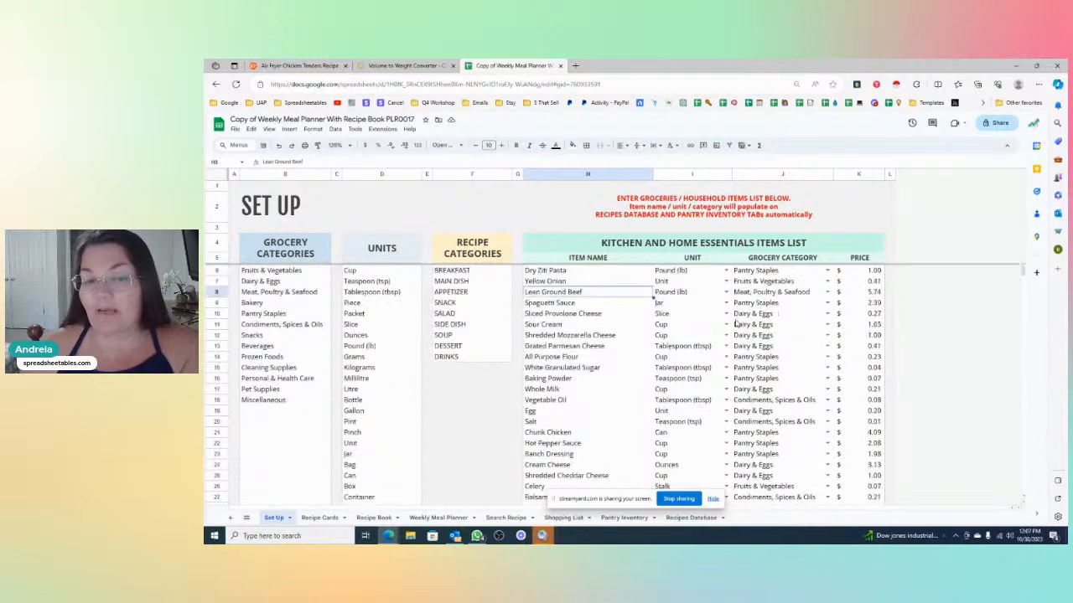
- Review the Dry Ziti Pasta row's item name, unit choices, grocery category and price
left_click(880, 271)
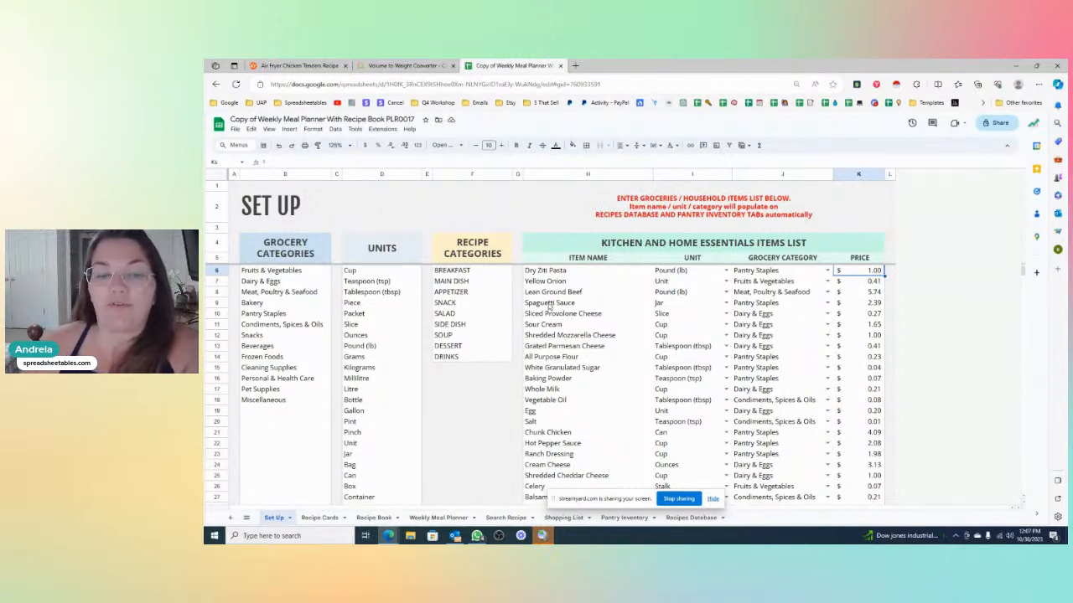
left_click(543, 272)
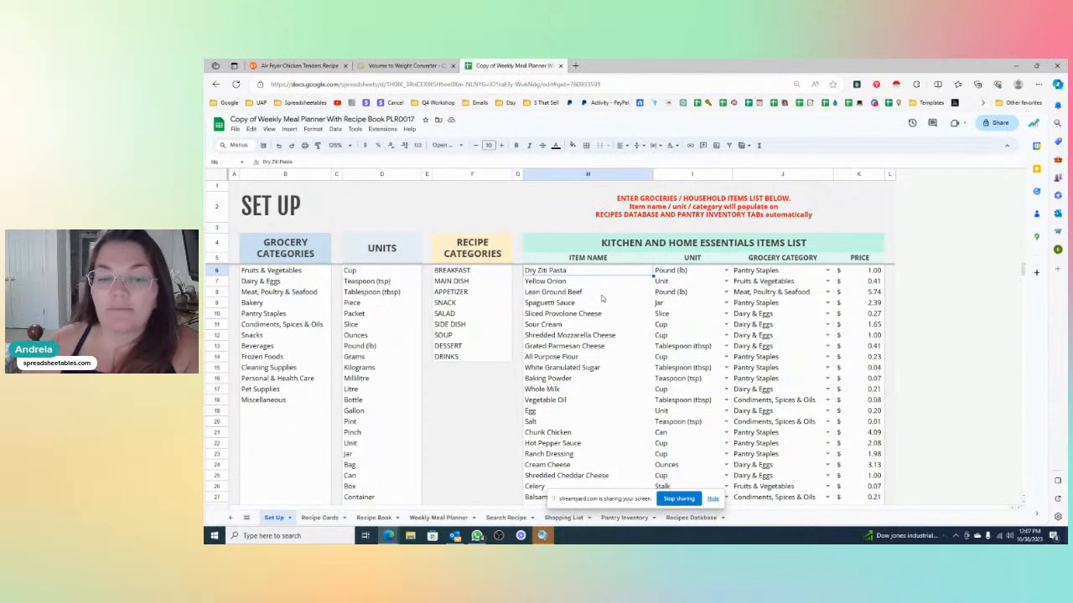
left_click(723, 272)
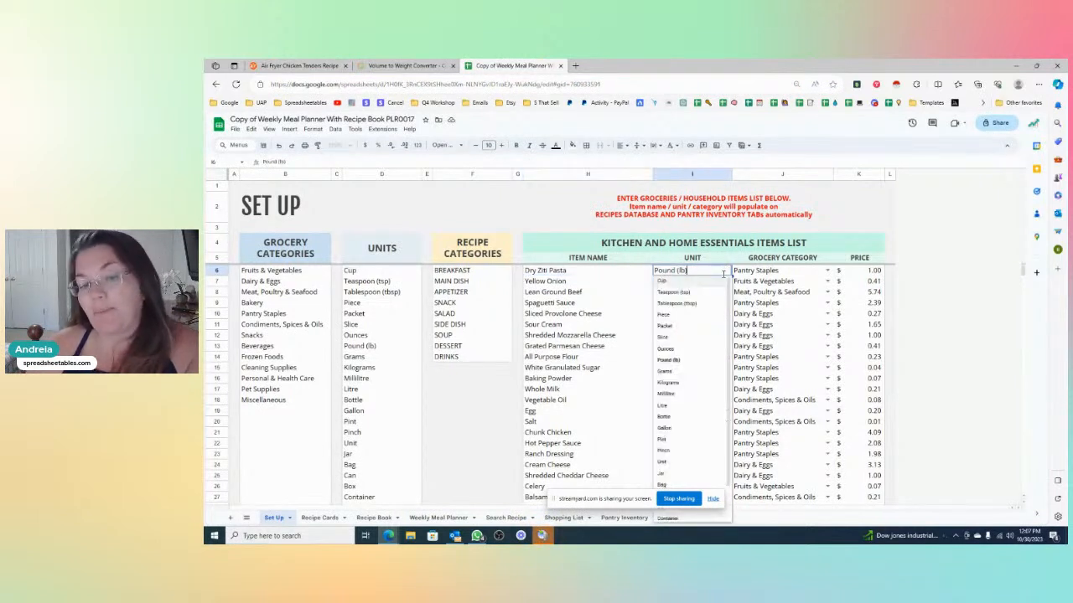
left_click(617, 275)
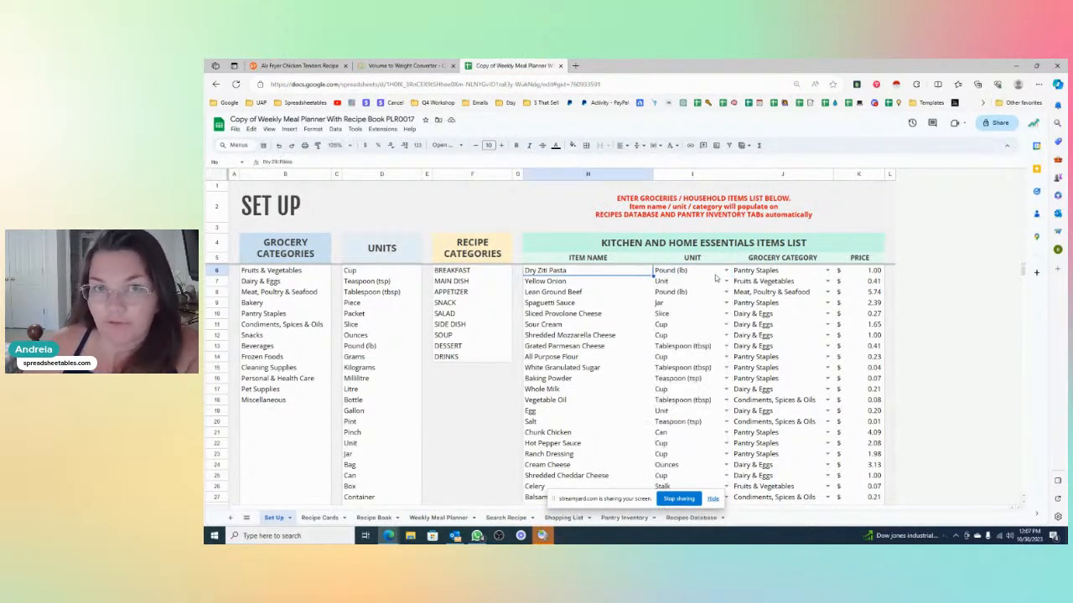
left_click(779, 274)
left_click(859, 272)
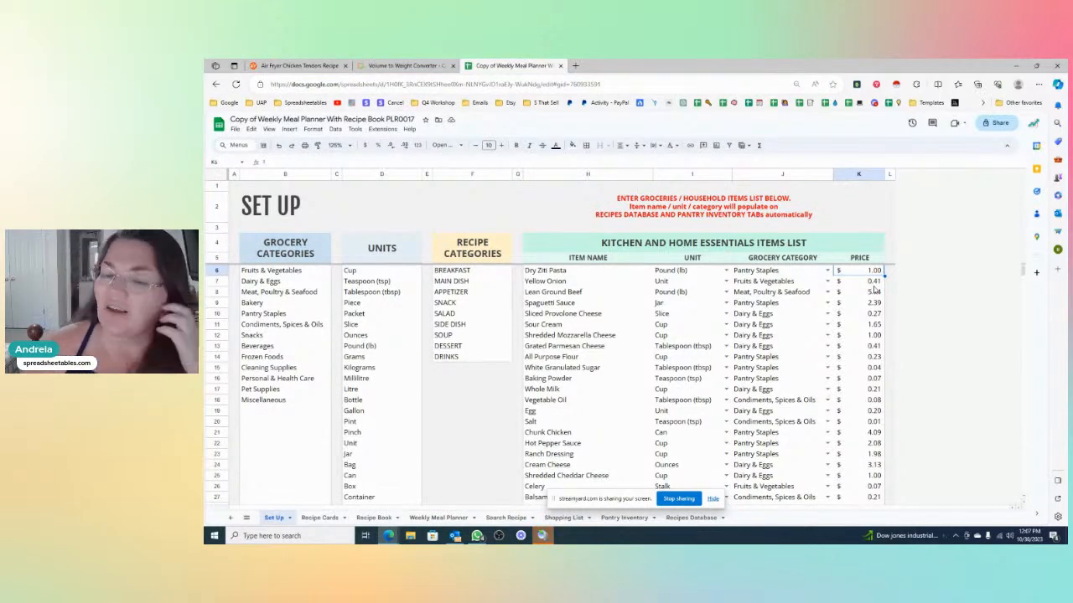
- Review the item prices on the Set Up sheet from Dry Ziti Pasta down to Blueberry Waffle
scroll(871, 293, "down", 4)
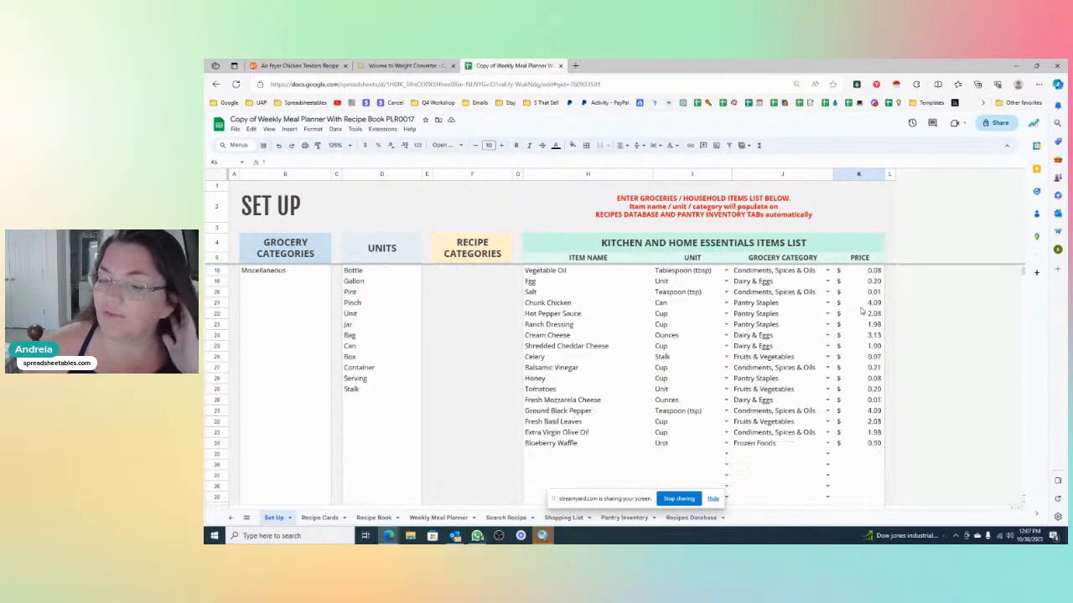
left_click_drag(869, 443, 874, 276)
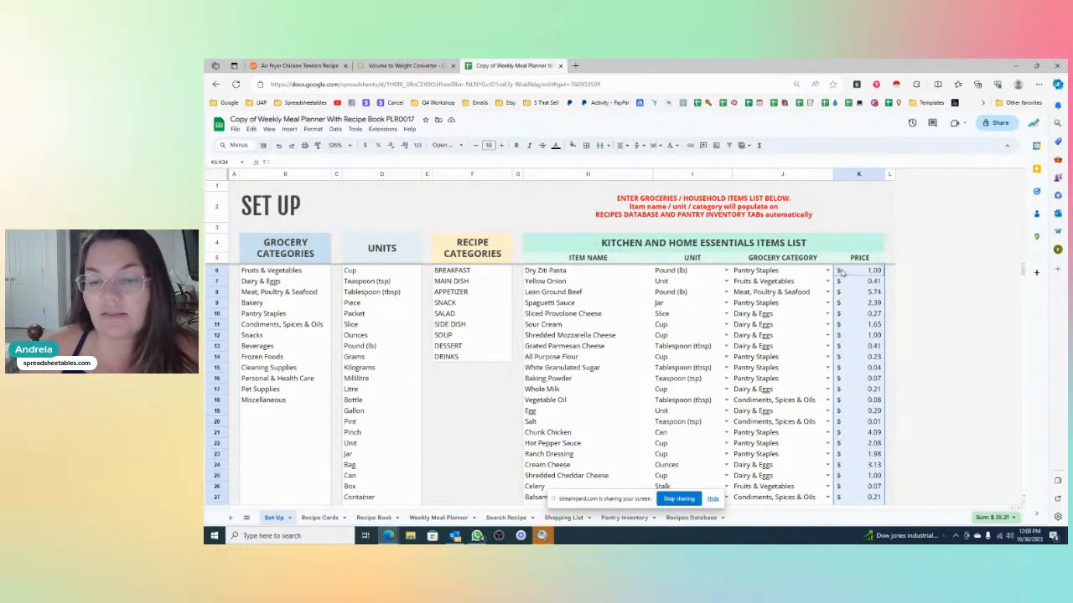
left_click(841, 269)
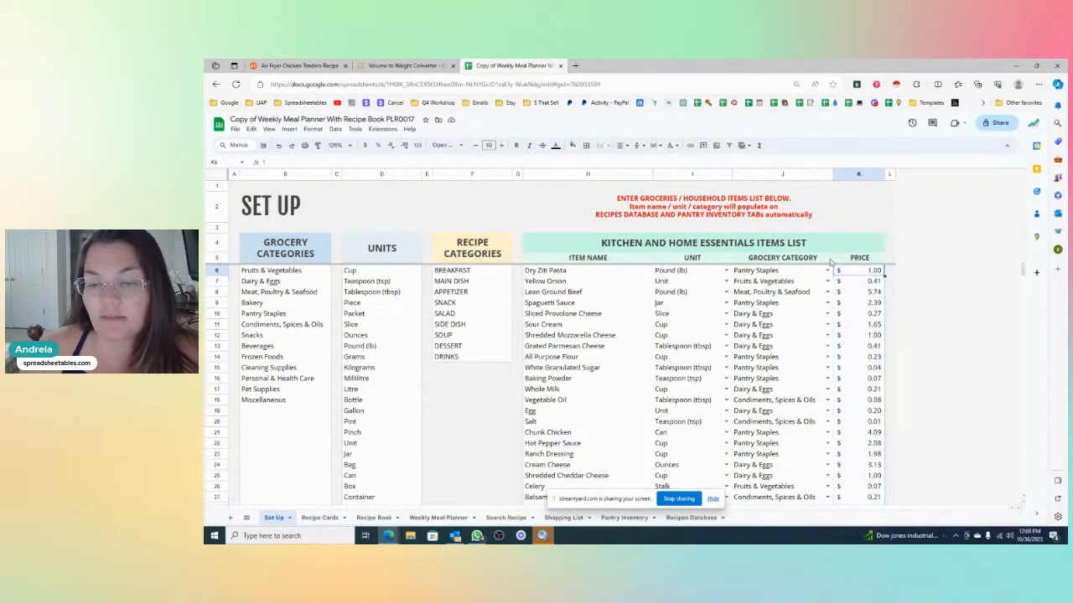
left_click(846, 313)
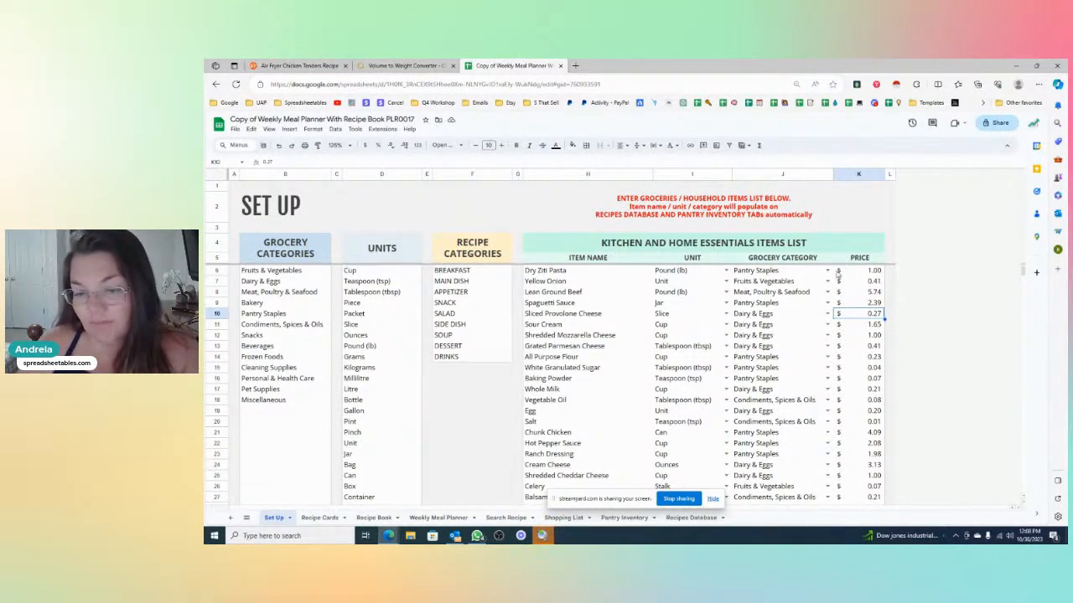
- Browse the custom currency formats available for the selected item prices, without applying one
left_click_drag(845, 272, 851, 503)
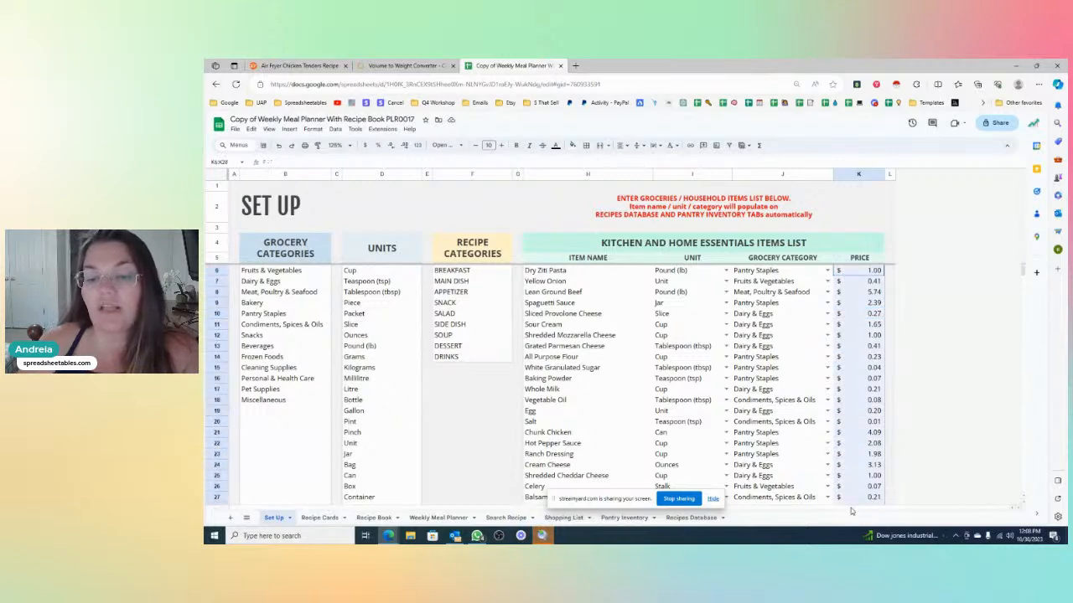
left_click(313, 129)
mouse_move(324, 172)
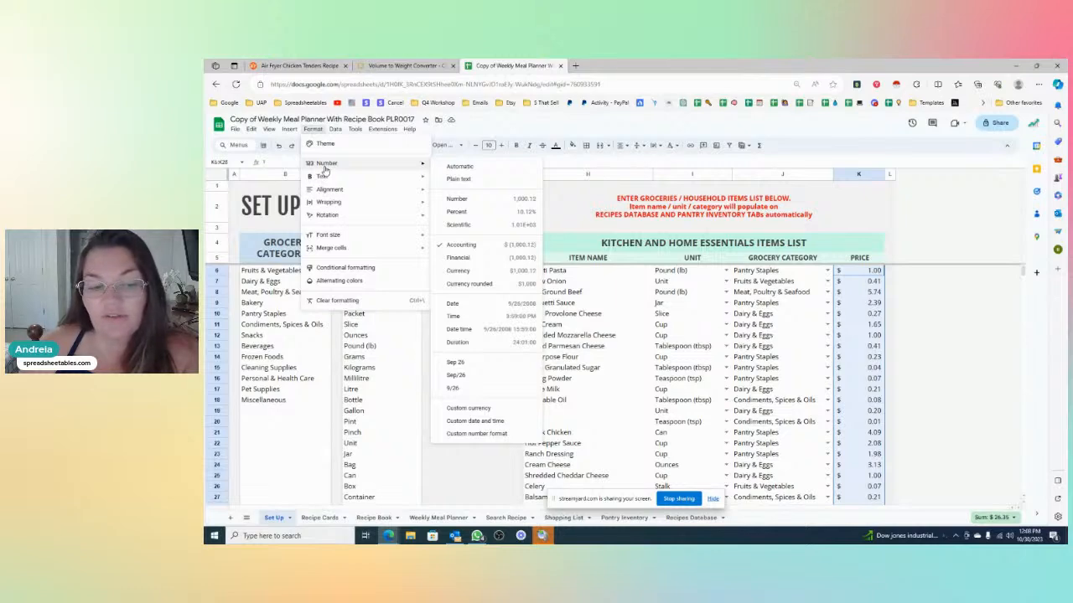
left_click(467, 408)
scroll(582, 356, "down", 3)
scroll(582, 356, "down", 9)
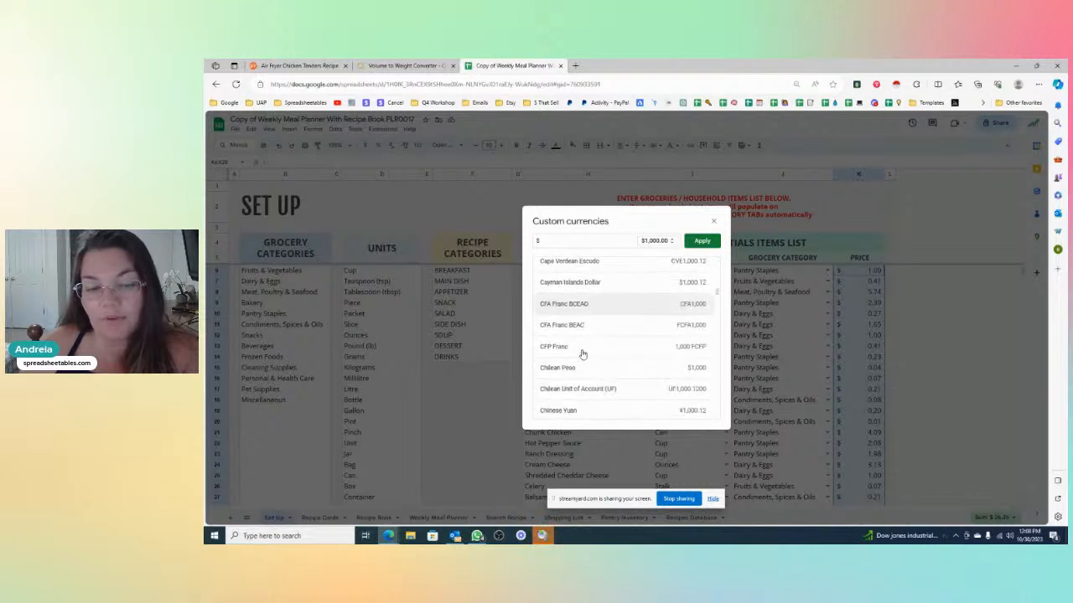
scroll(582, 353, "down", 5)
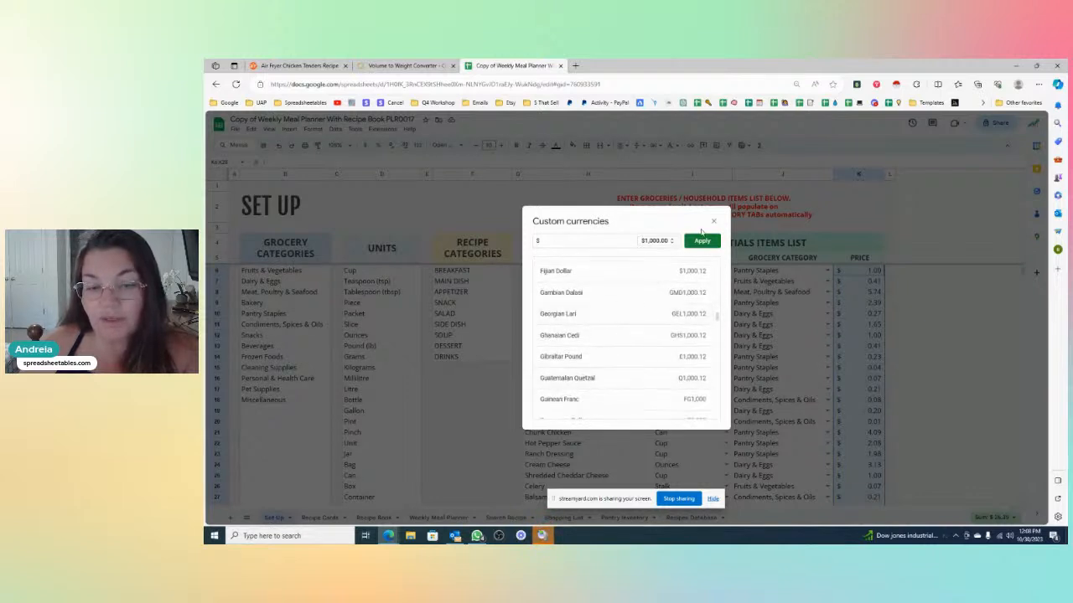
scroll(627, 370, "up", 7)
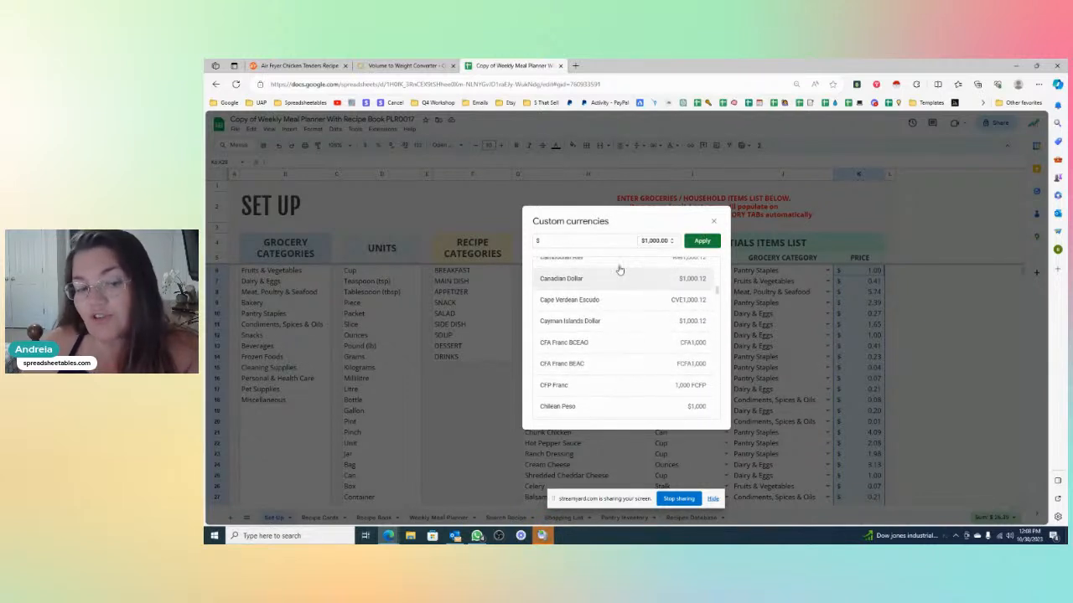
left_click(713, 220)
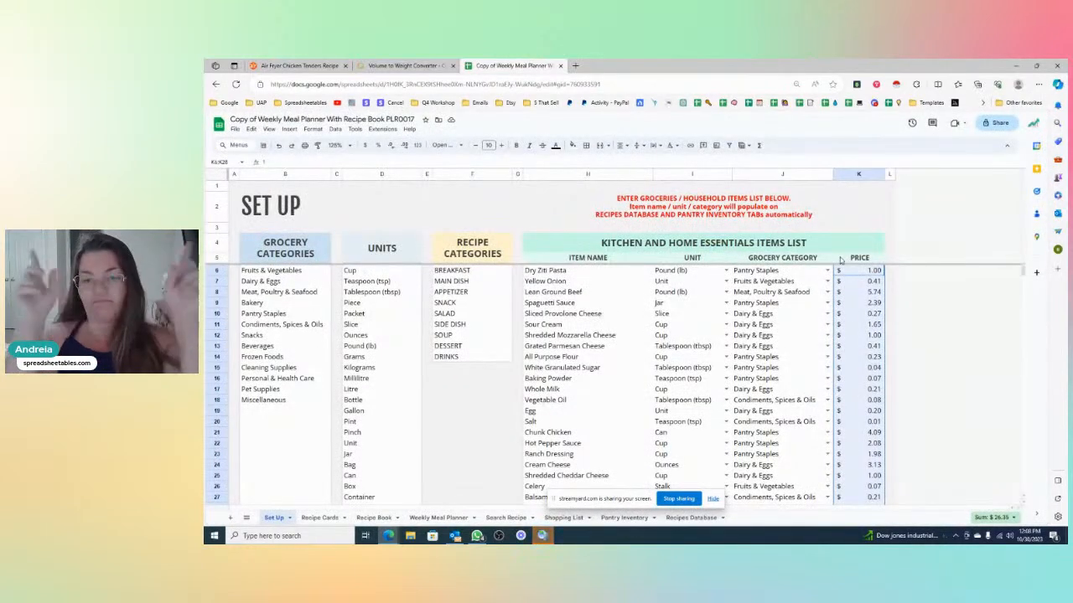
left_click(847, 353)
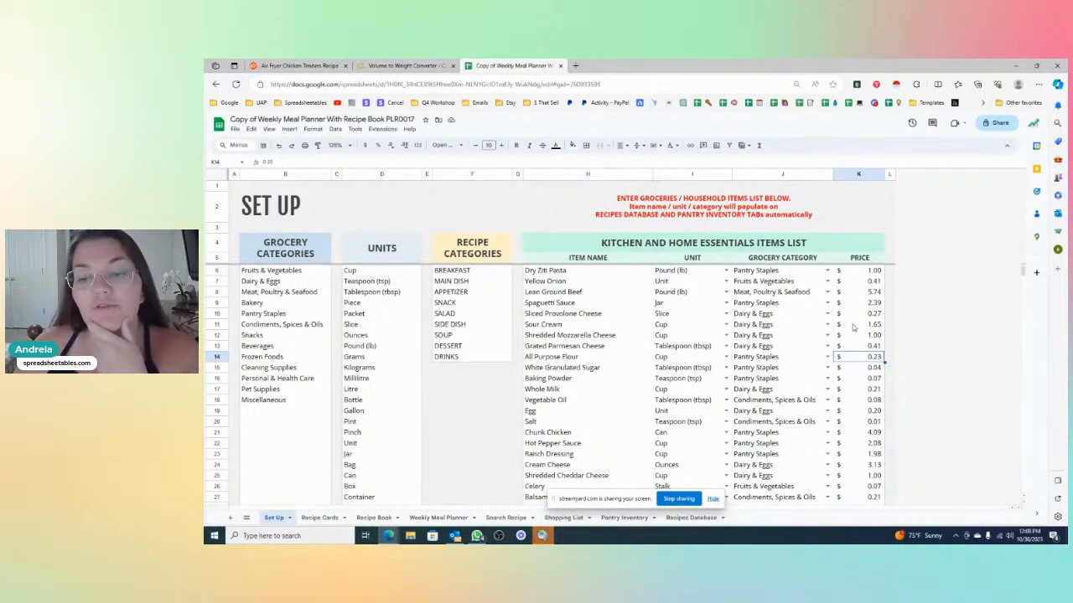
left_click(846, 315)
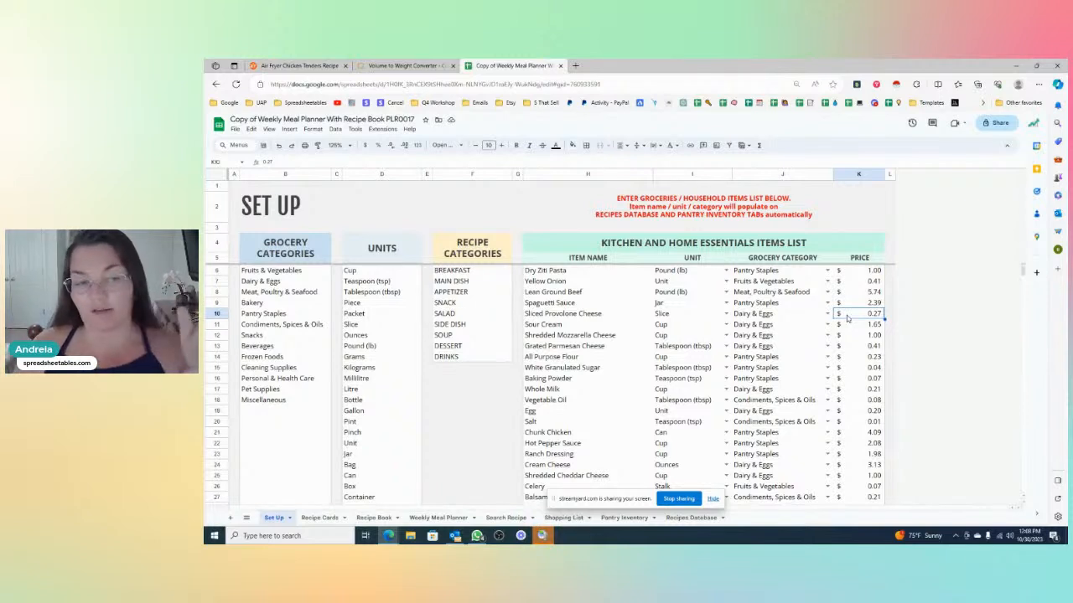
left_click(518, 445)
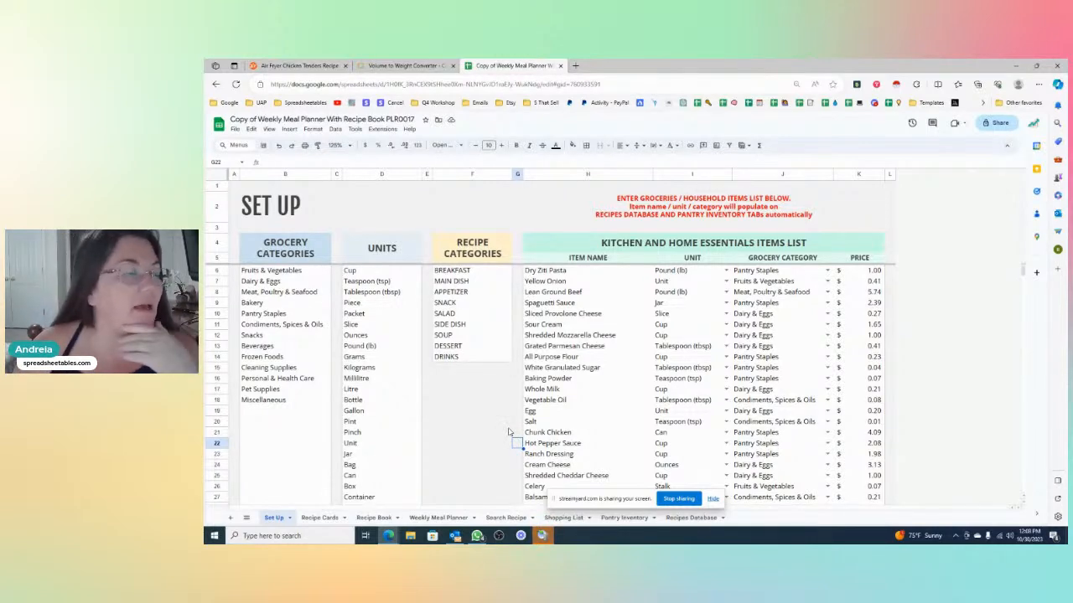
scroll(632, 366, "down", 4)
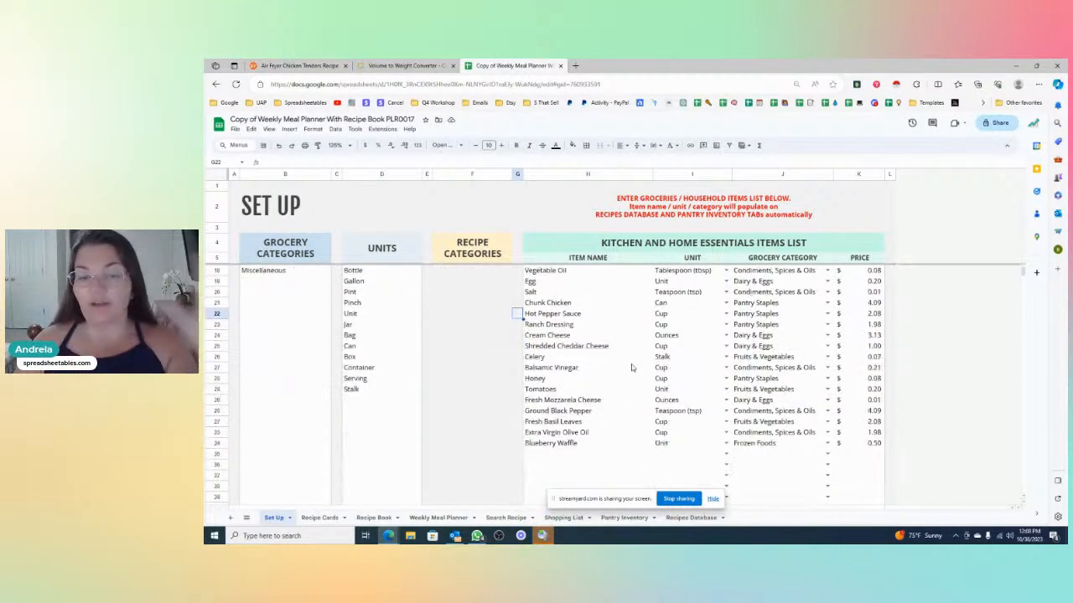
scroll(503, 321, "up", 4)
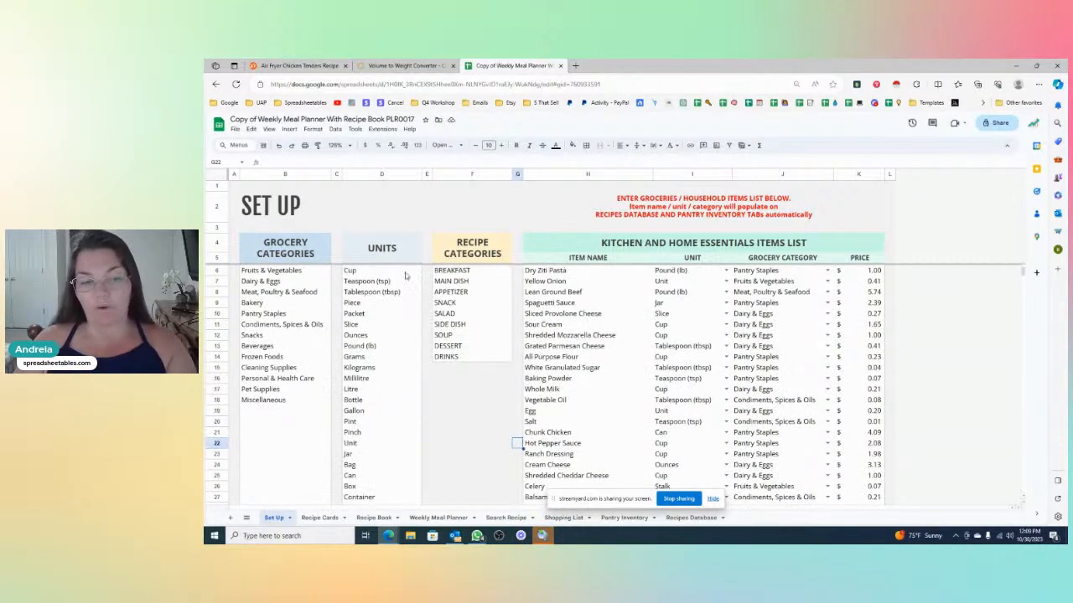
- Enter a glass cleaner item name in the first empty row below Blueberry Waffle
left_click(596, 367)
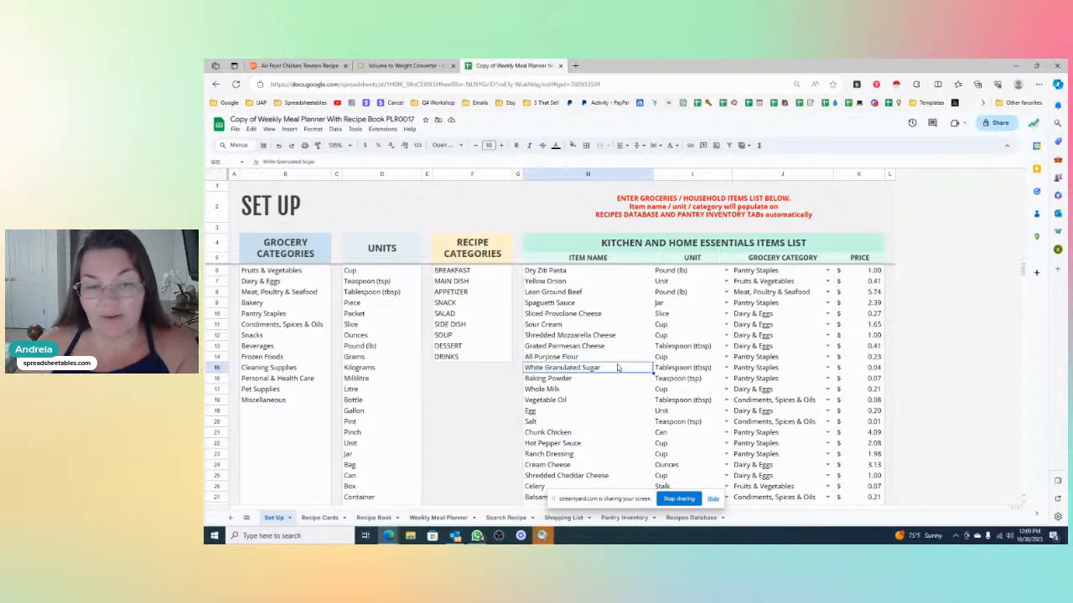
scroll(613, 375, "down", 8)
left_click(554, 327)
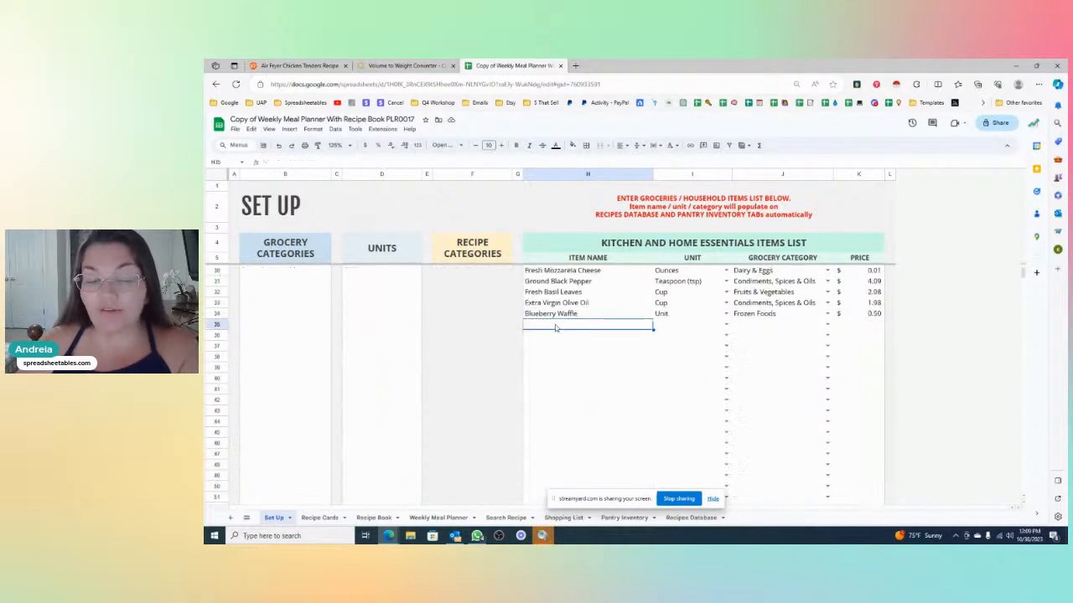
left_click_drag(553, 499, 895, 484)
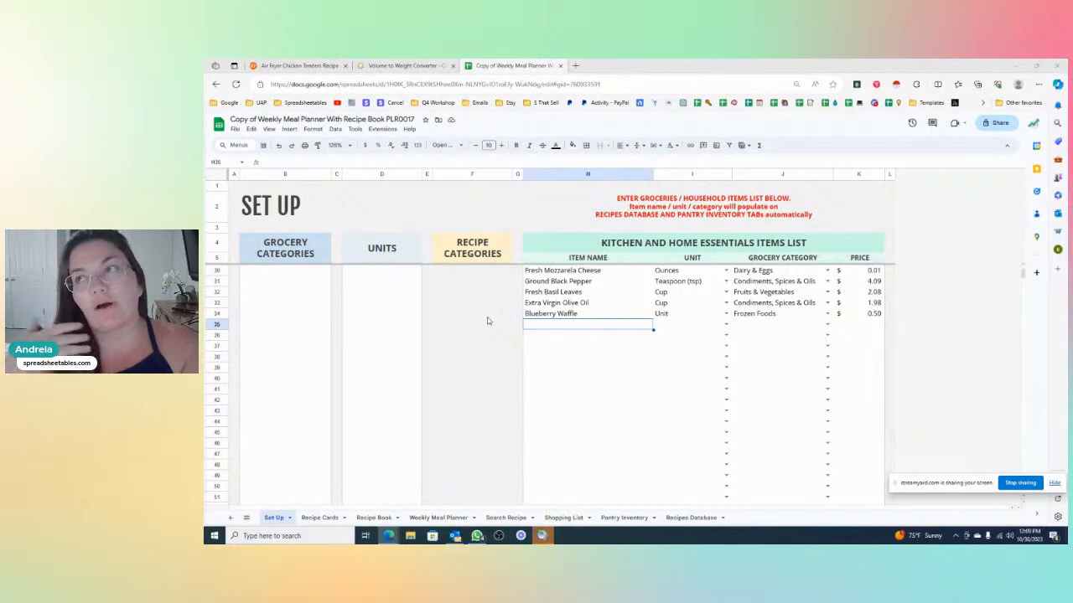
scroll(487, 321, "up", 6)
scroll(489, 400, "down", 3)
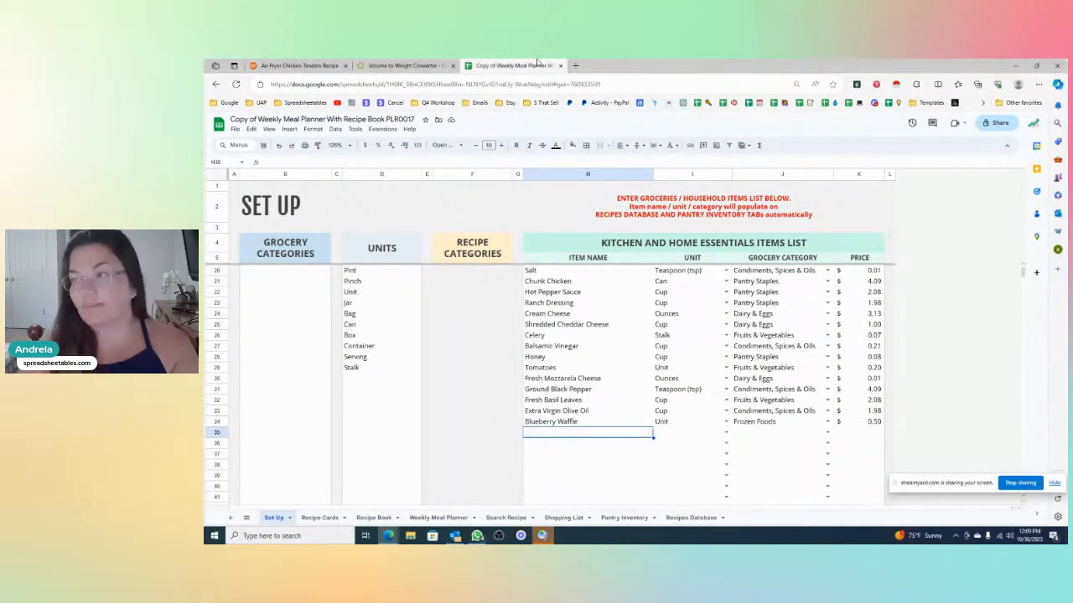
type("Glass Cleaner")
key("Tab")
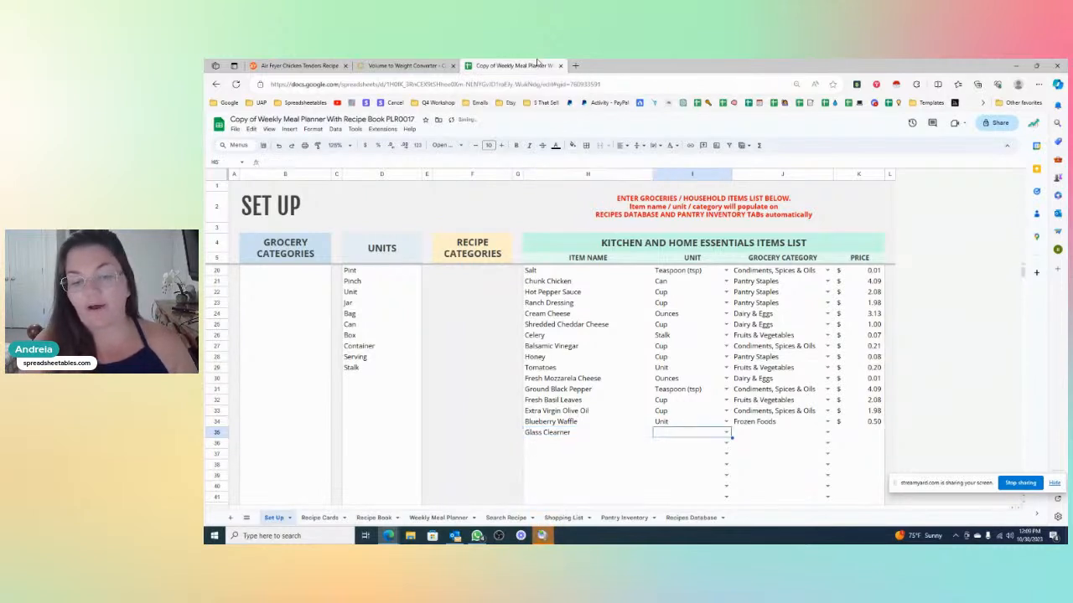
- Correct the spelling of the new item's name to Glass Cleaner
left_click(569, 435)
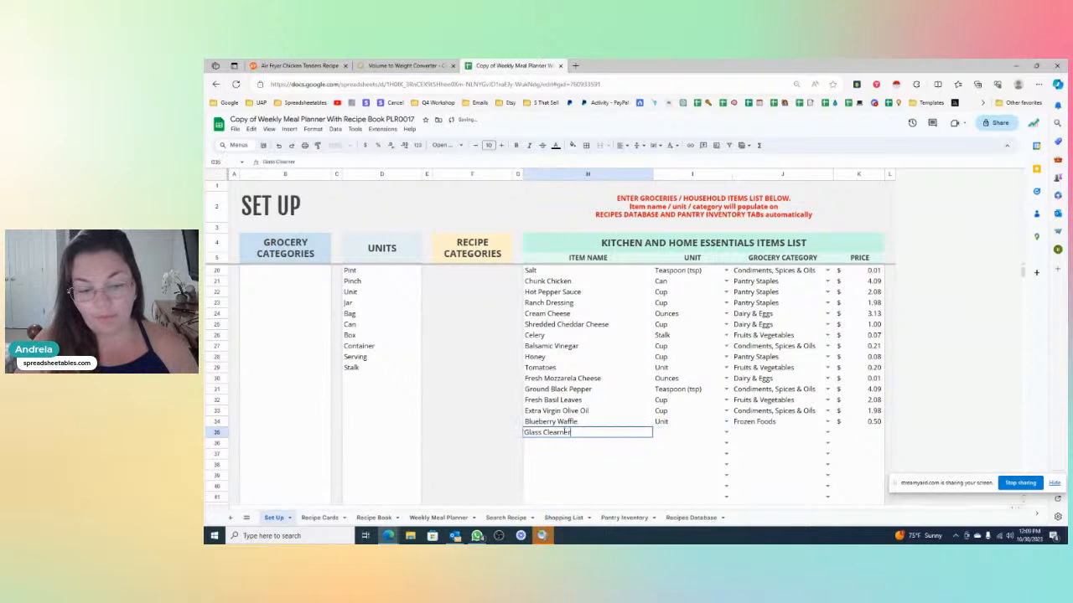
double_click(569, 435)
key("BackSpace")
key("BackSpace")
type("er")
key("Tab")
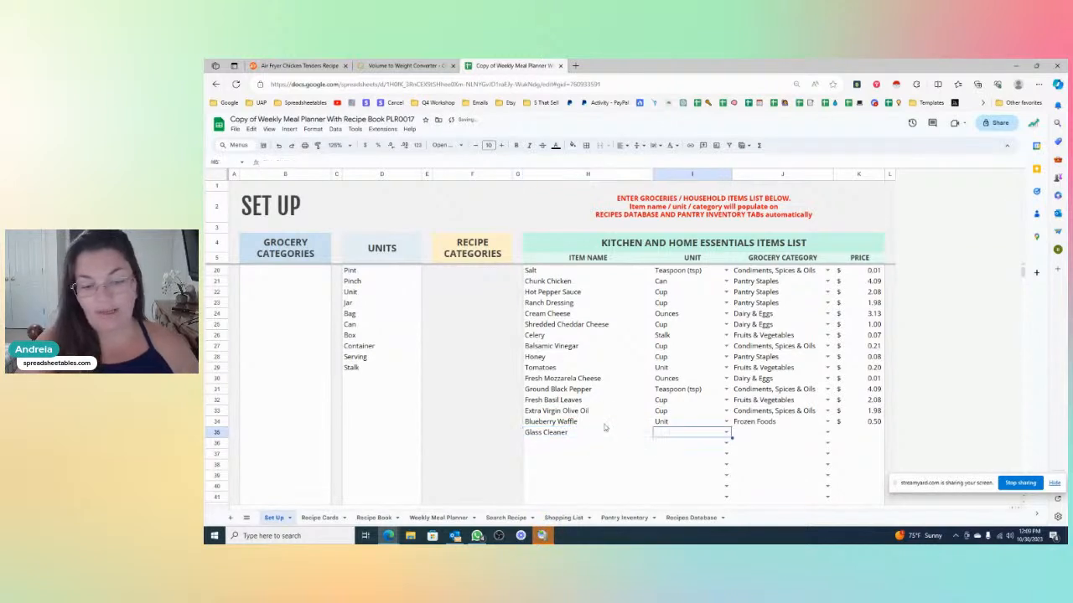
- Set the unit of the Glass Cleaner item to Unit
left_click(725, 432)
scroll(710, 475, "down", 3)
scroll(710, 475, "down", 3)
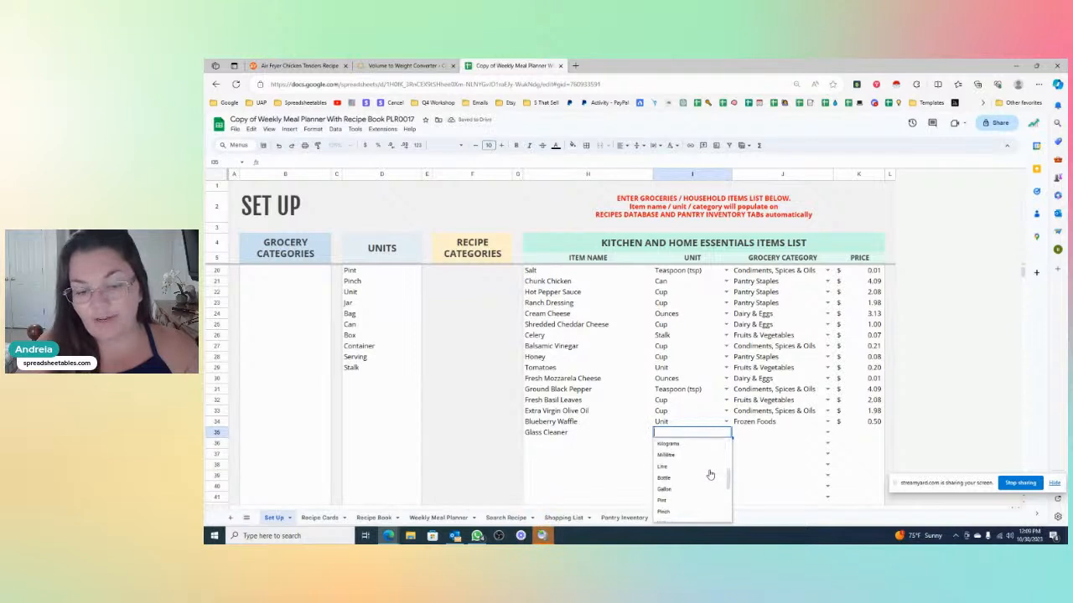
left_click(683, 499)
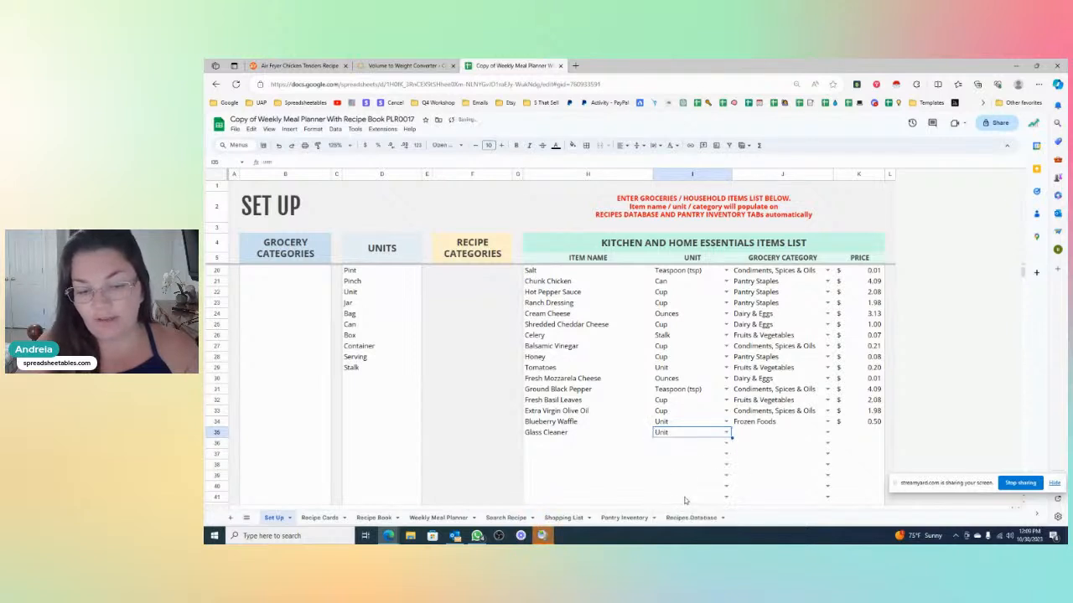
- Assign the Cleaning Supplies grocery category to the Glass Cleaner item
left_click(764, 433)
left_click(827, 432)
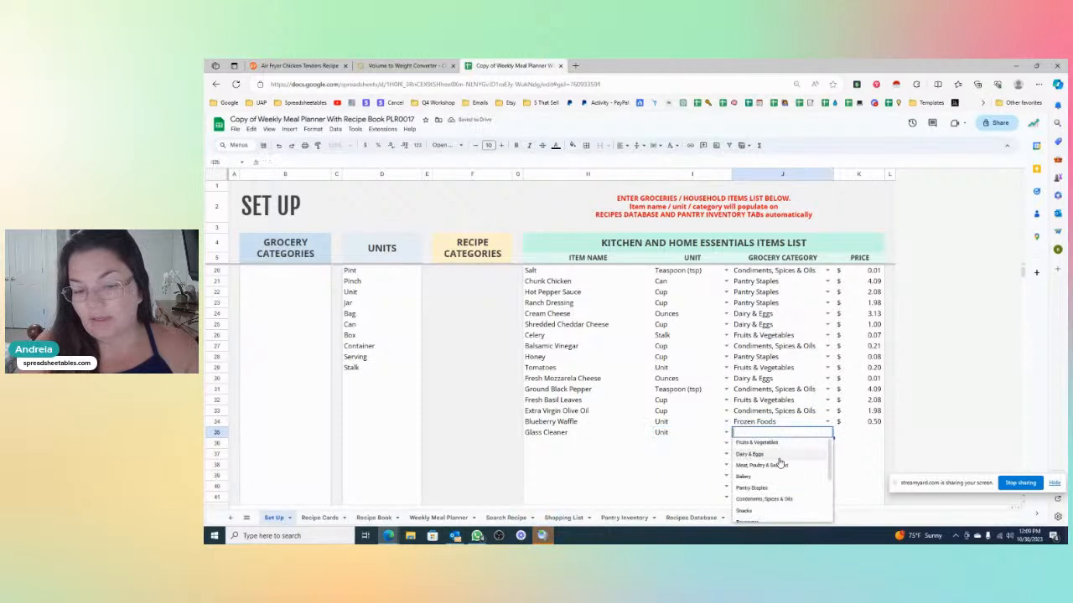
scroll(779, 462, "down", 5)
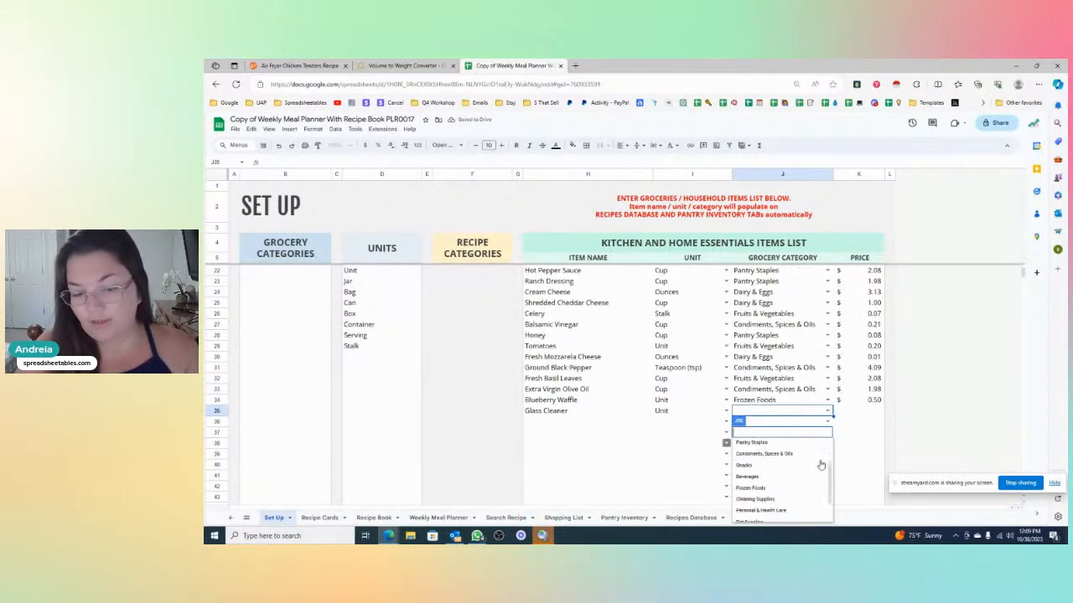
left_click(783, 467)
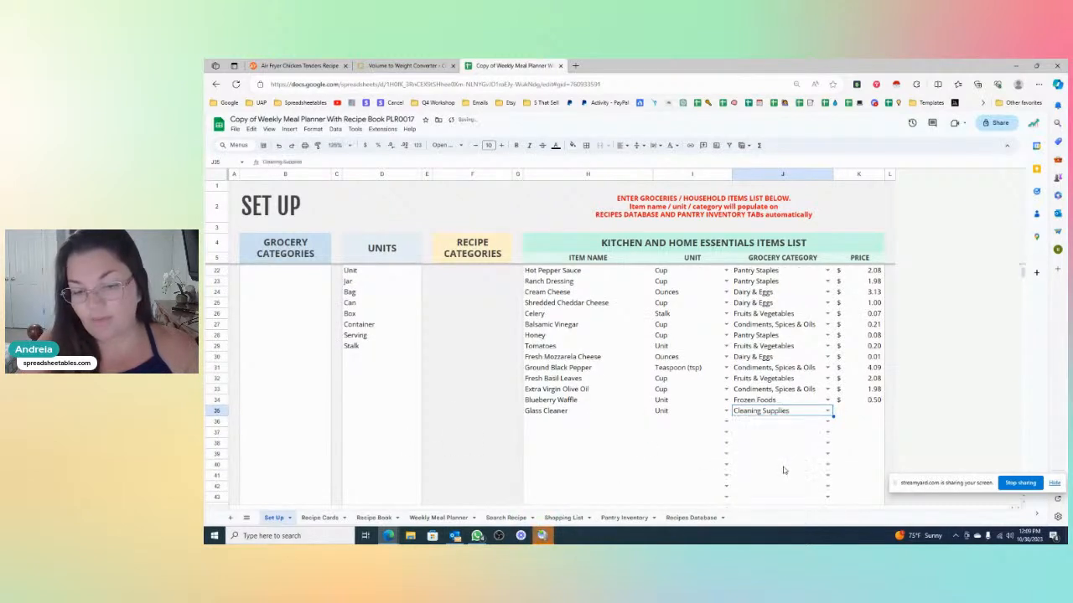
left_click(864, 413)
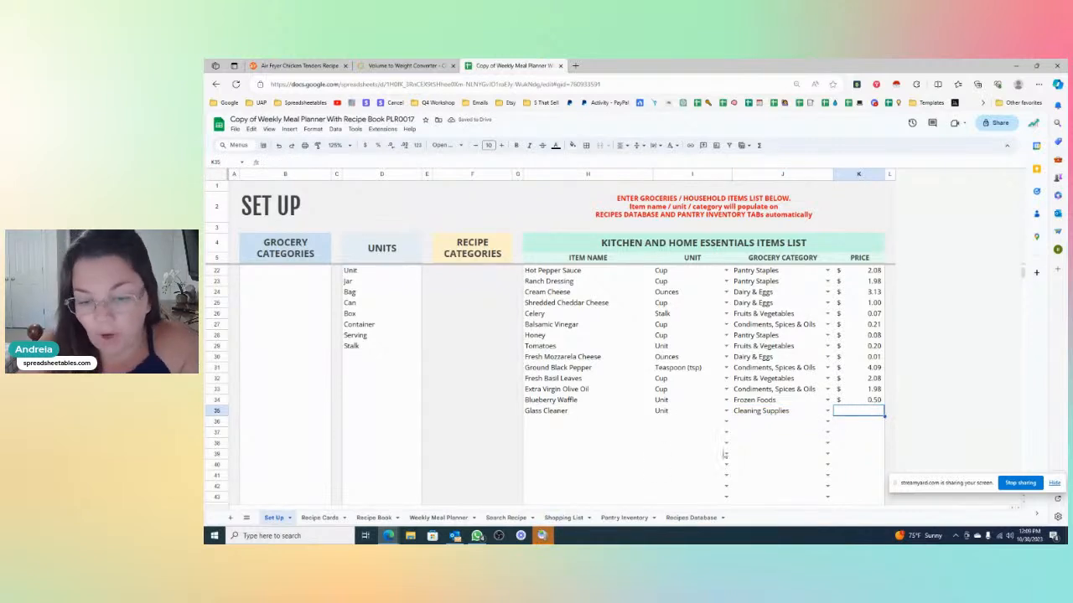
- Change the unit of the Glass Cleaner item to Bottle
left_click(726, 411)
left_click_drag(693, 411, 645, 399)
type("bo")
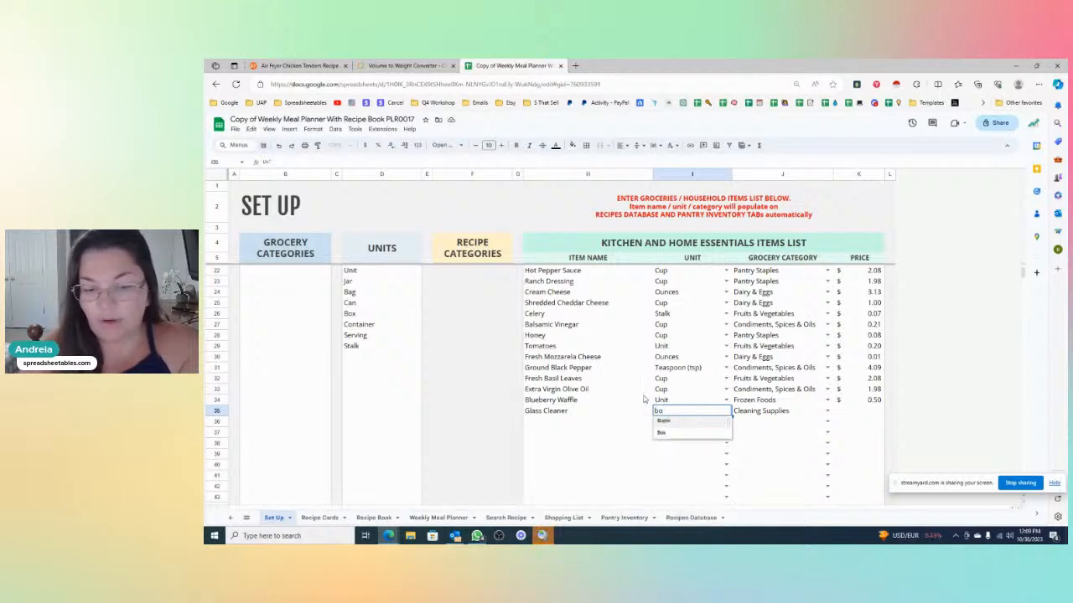
left_click(662, 427)
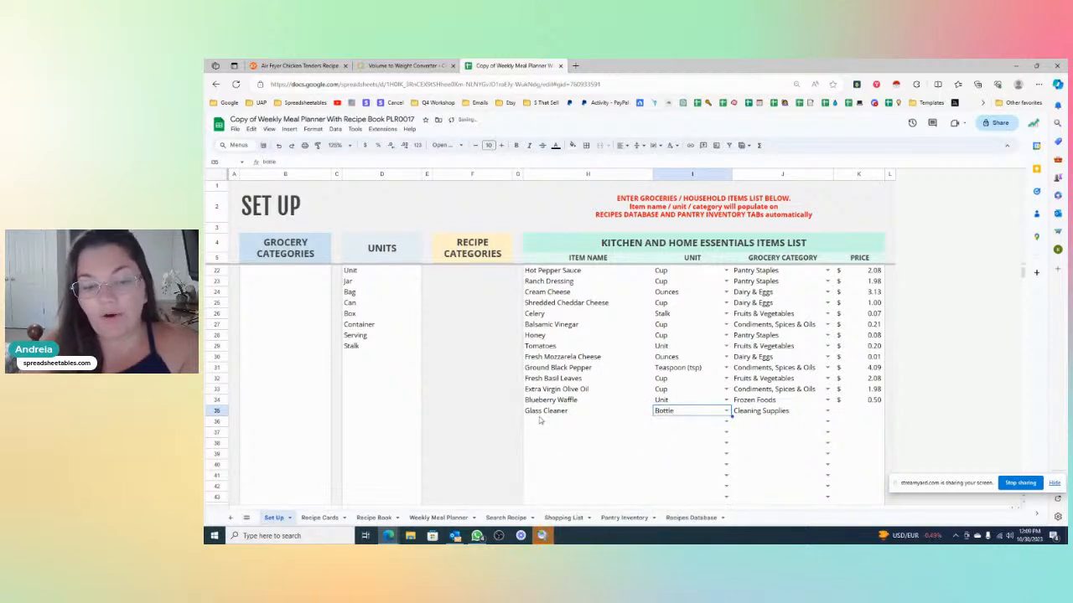
- Set the price of the Glass Cleaner item to 3
left_click(840, 413)
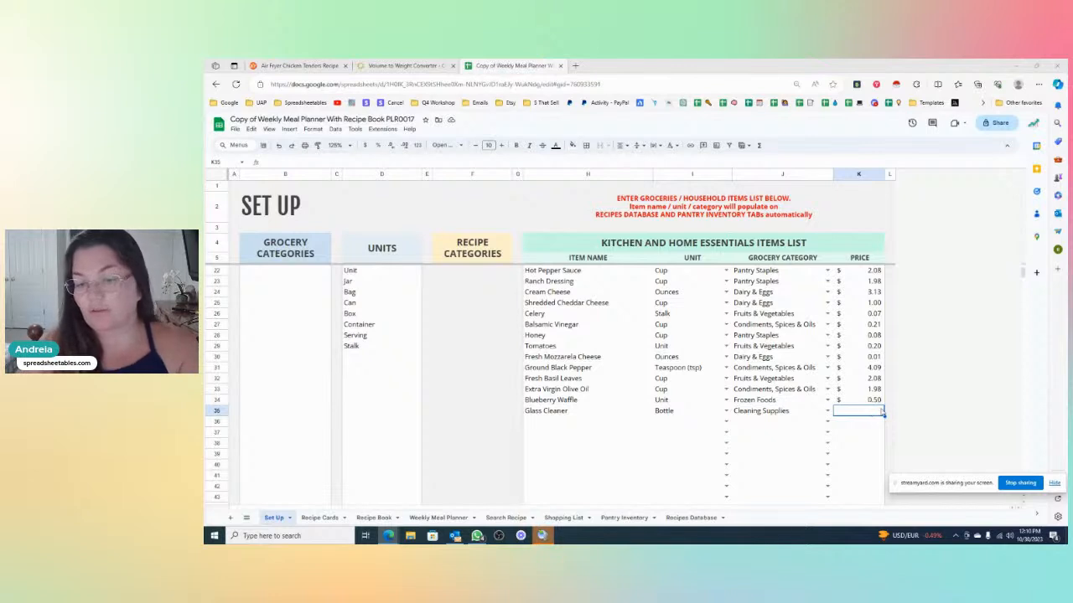
type("3")
key("Return")
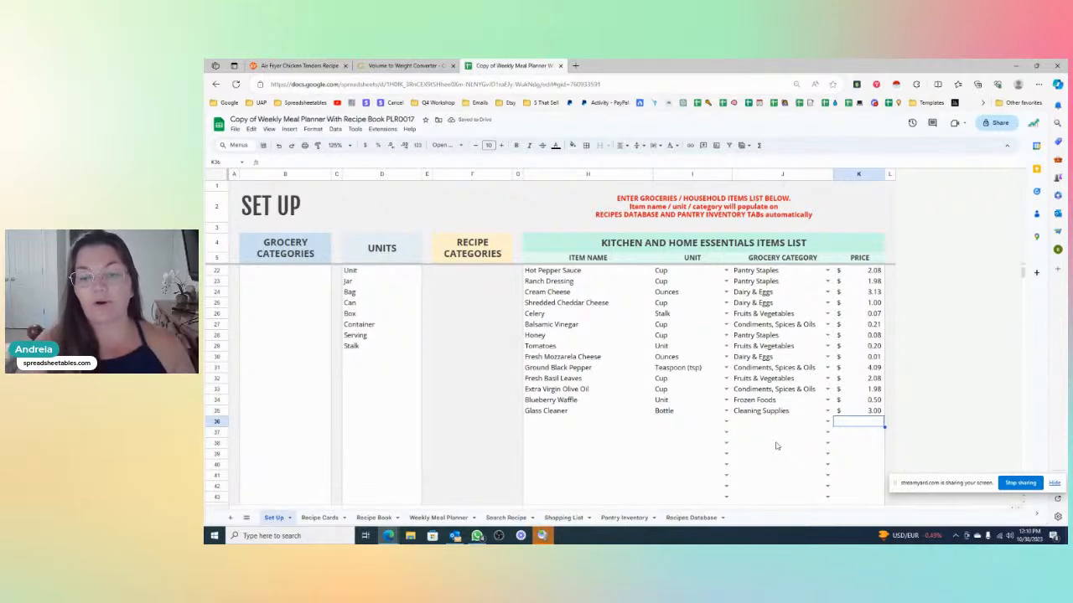
- Return to the start of the Set Up lists and open the Recipes Database sheet
scroll(712, 433, "up", 5)
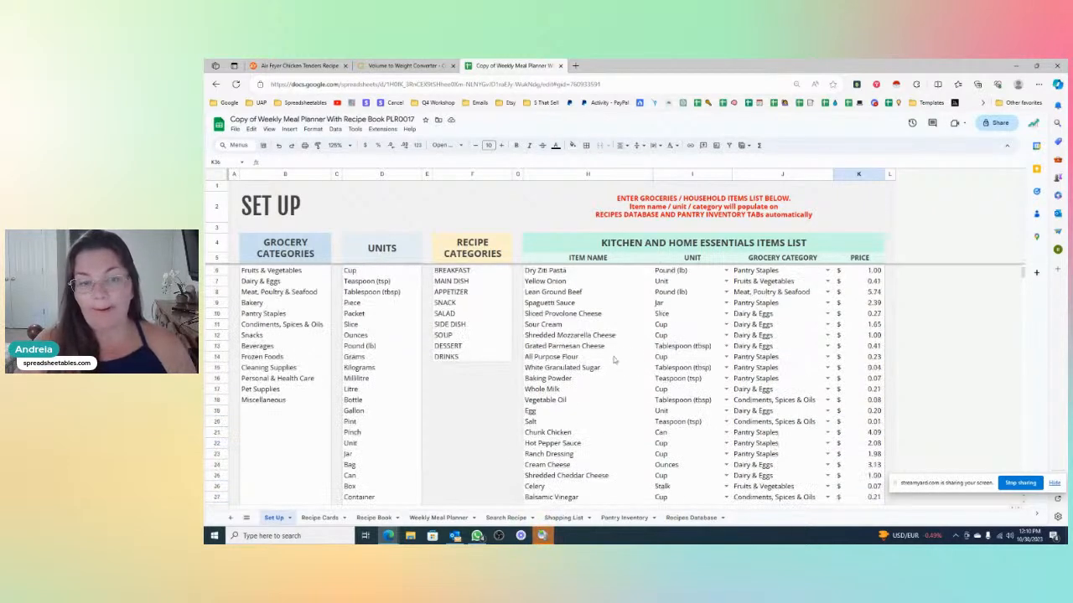
left_click(452, 389)
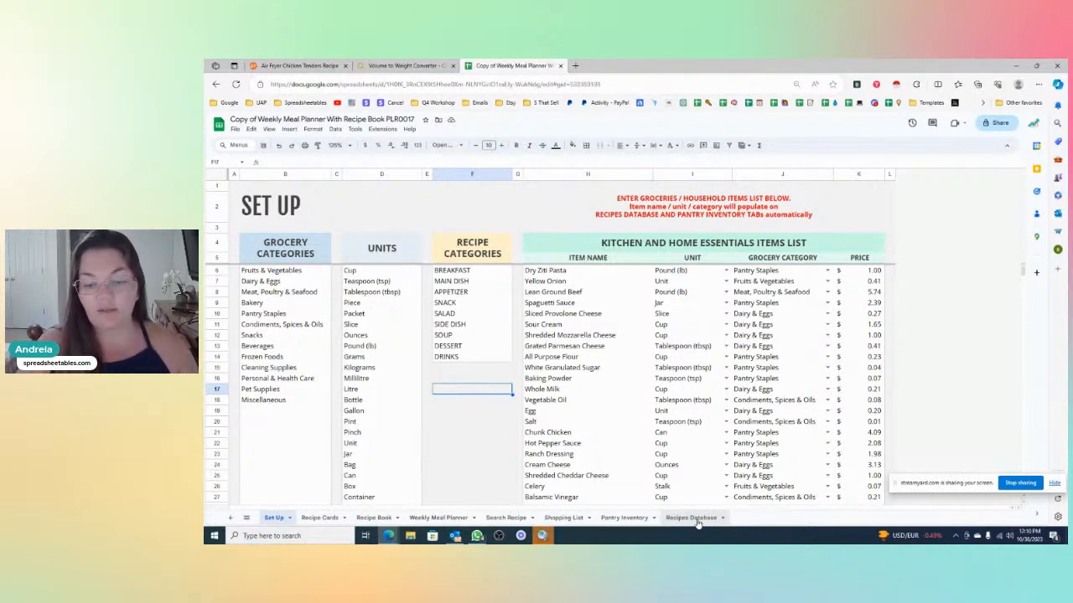
left_click(694, 517)
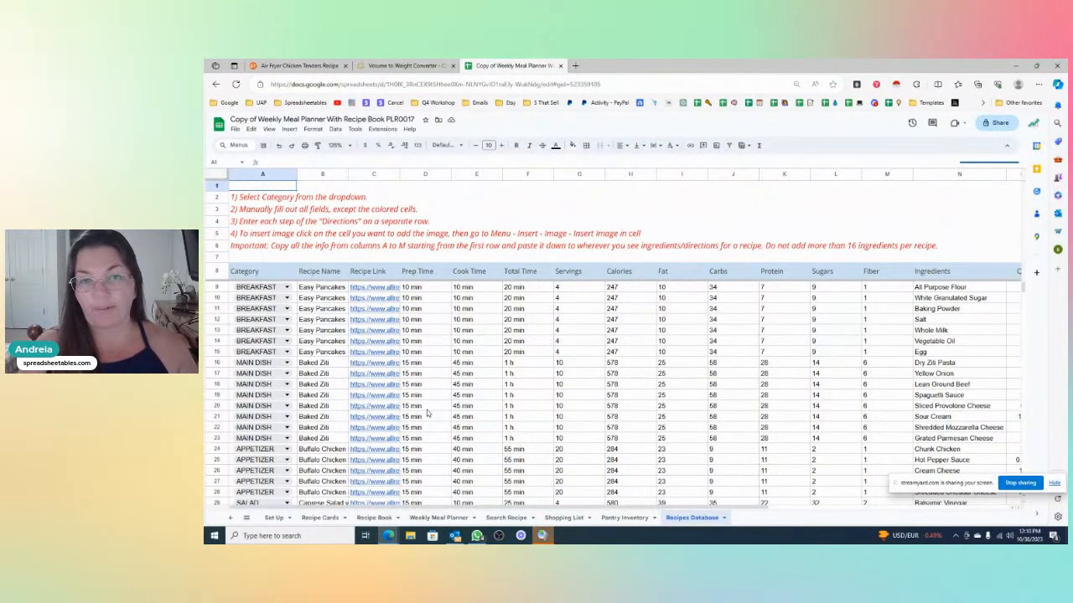
- Set the Recipes Database sheet's zoom to 100%
left_click(474, 399)
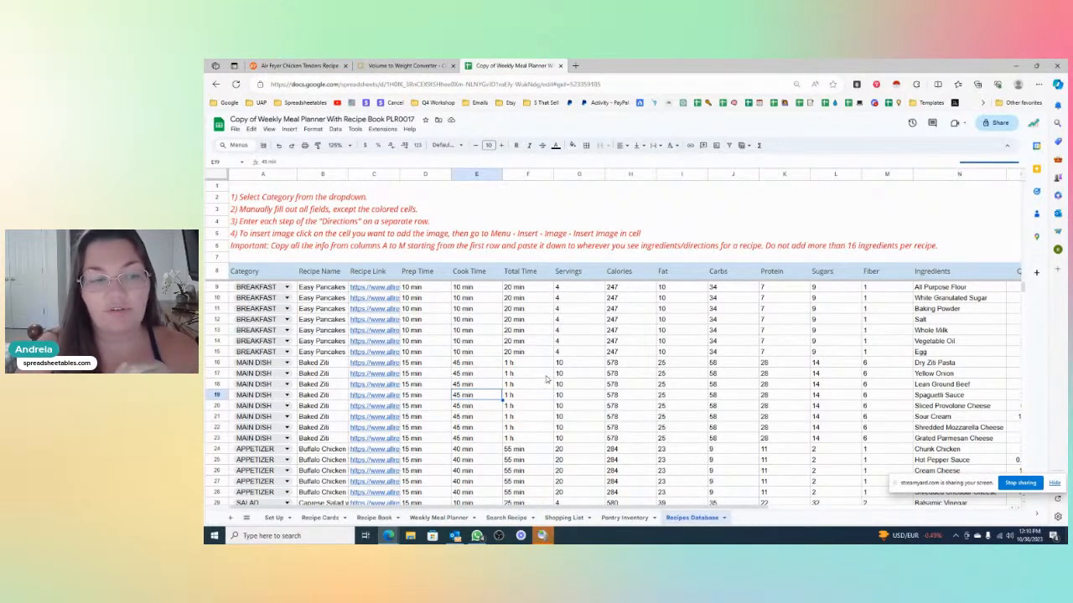
left_click(339, 145)
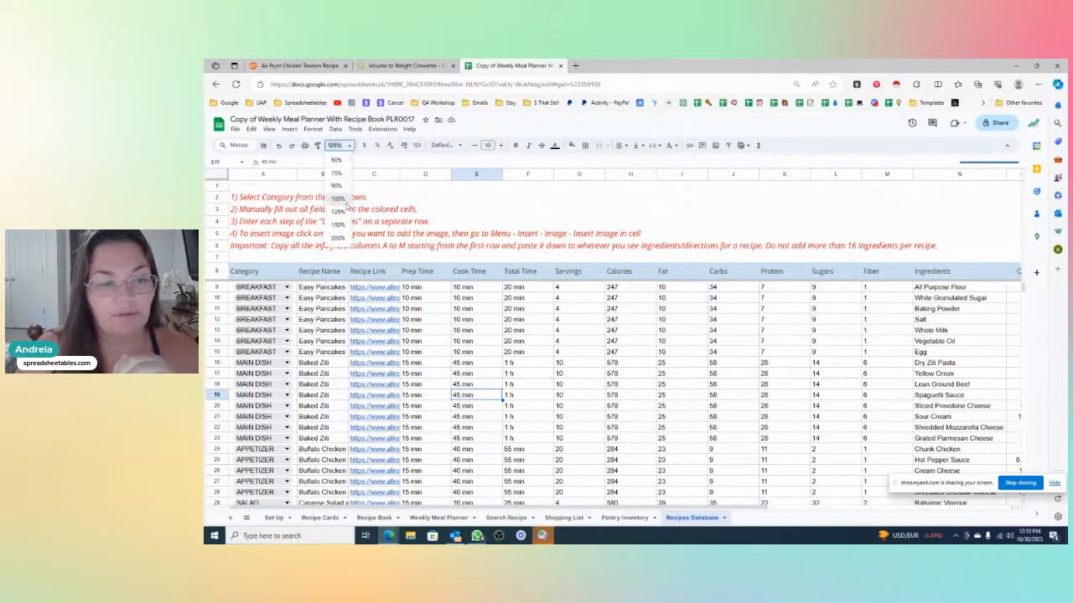
left_click(338, 198)
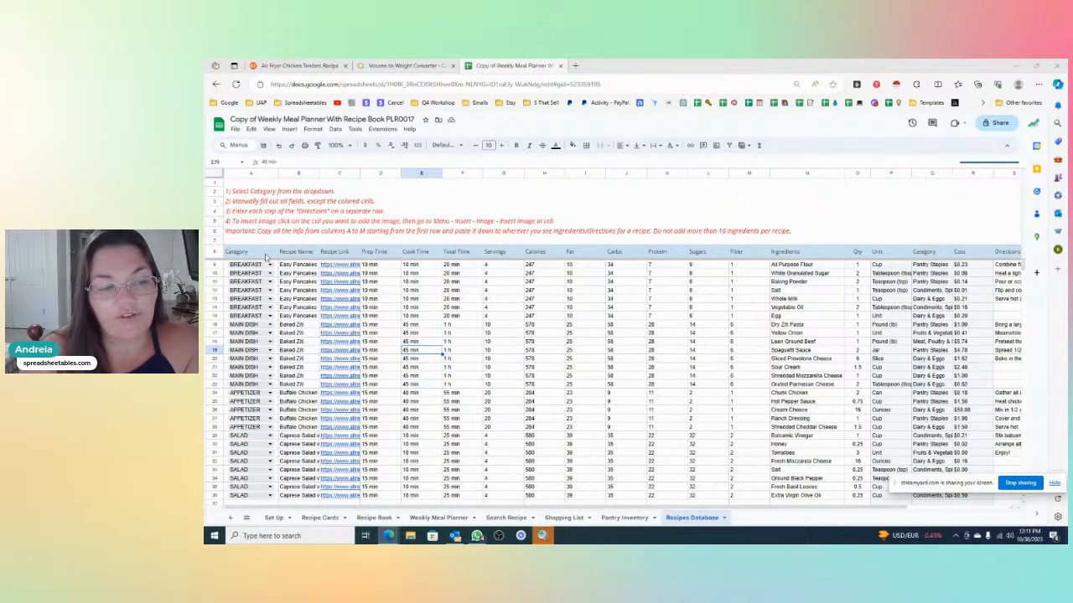
- Review which Recipes Database columns are filled in manually and which colored Unit, Category and Cost columns use formulas
left_click_drag(289, 267, 856, 433)
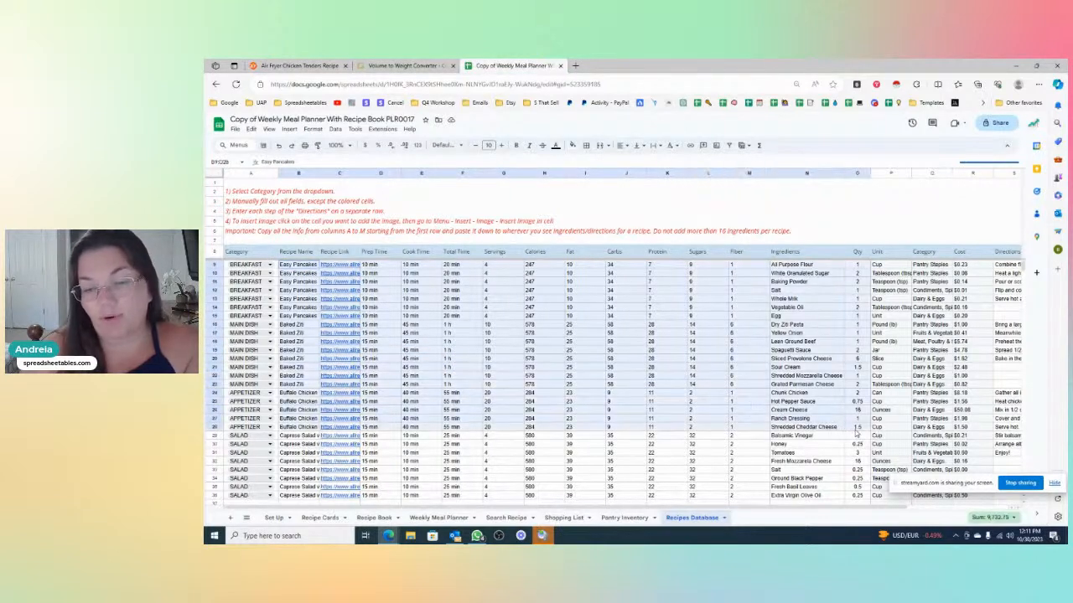
left_click_drag(694, 508, 733, 508)
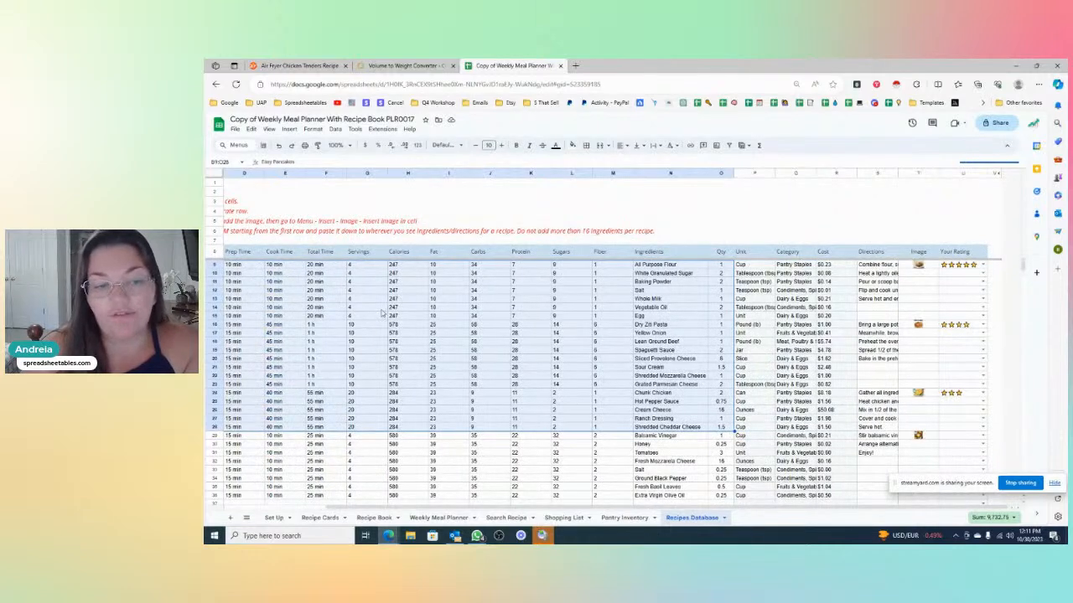
left_click_drag(872, 264, 972, 445)
left_click(922, 342)
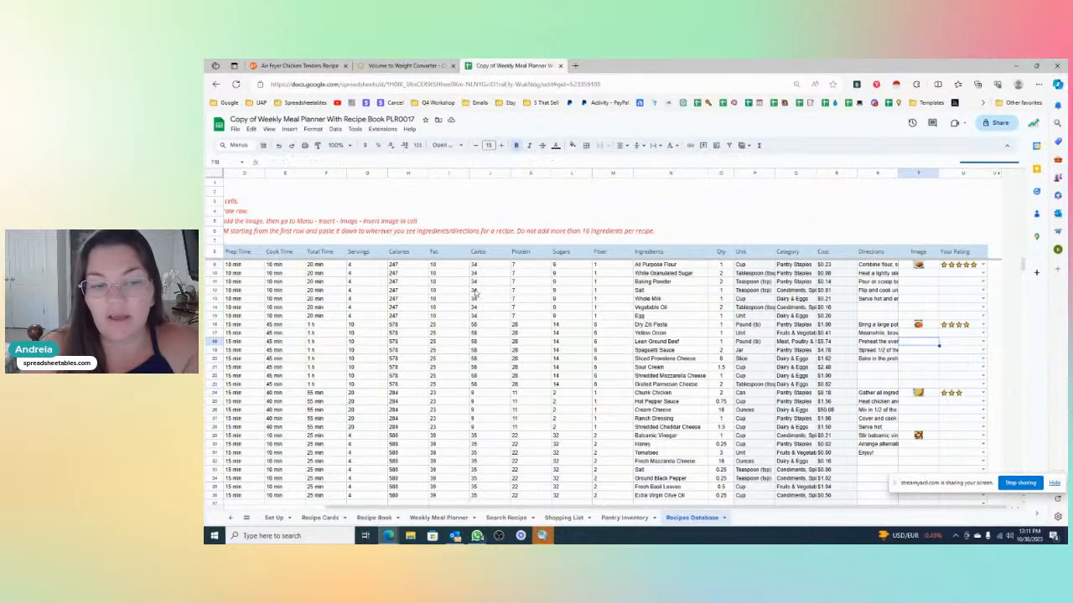
left_click(750, 266)
left_click(804, 267)
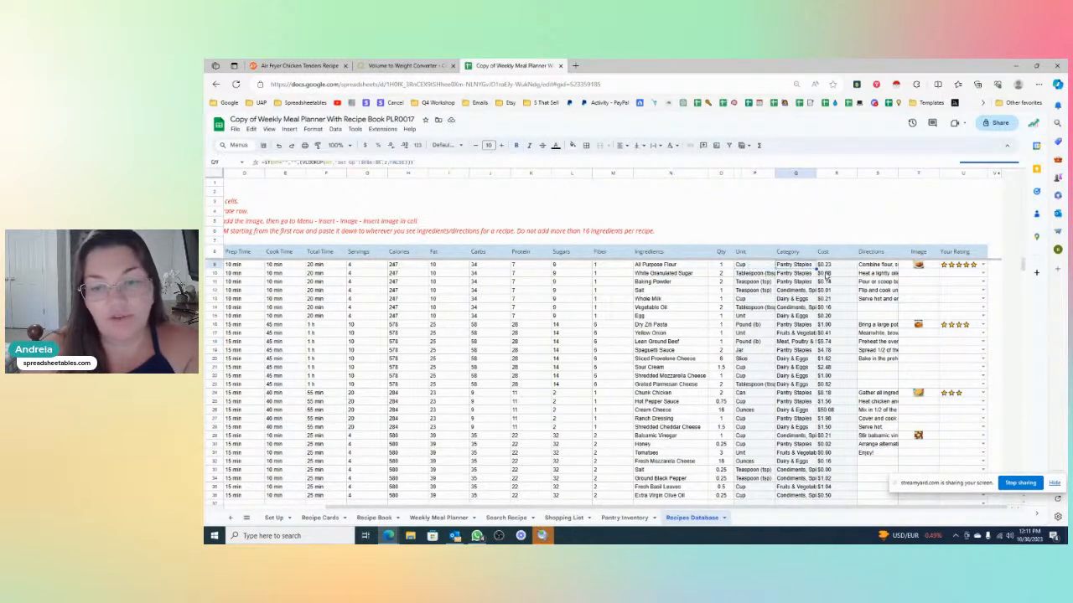
left_click(835, 268)
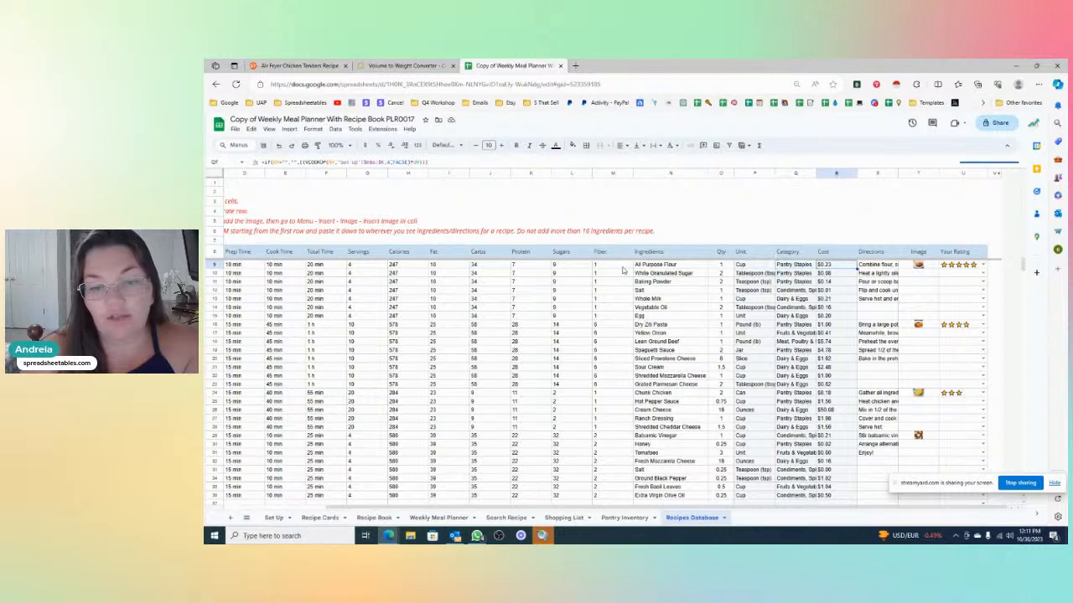
left_click(534, 255)
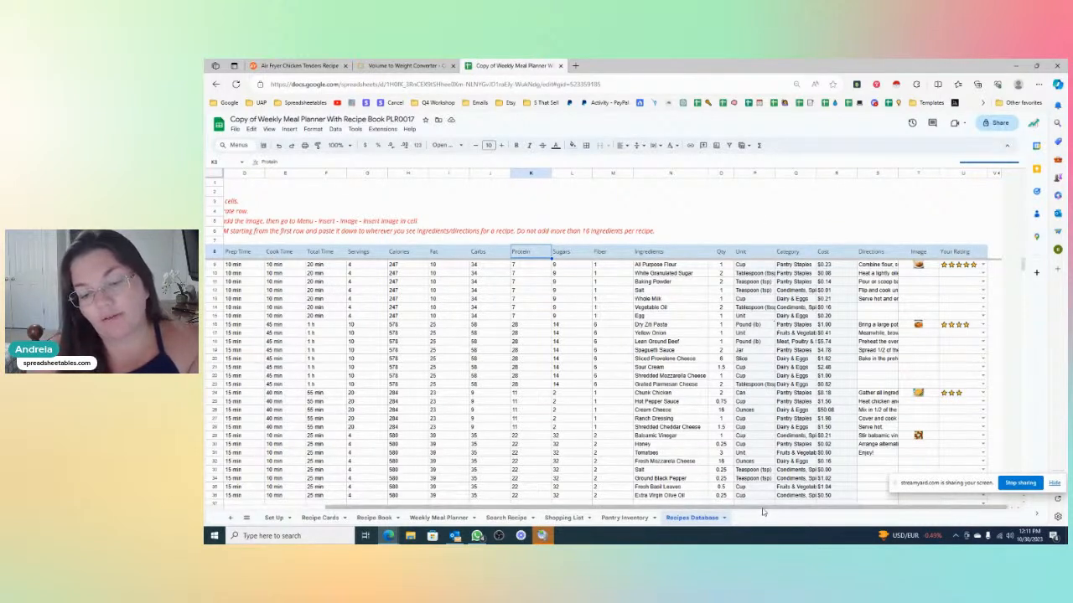
left_click_drag(763, 512, 576, 513)
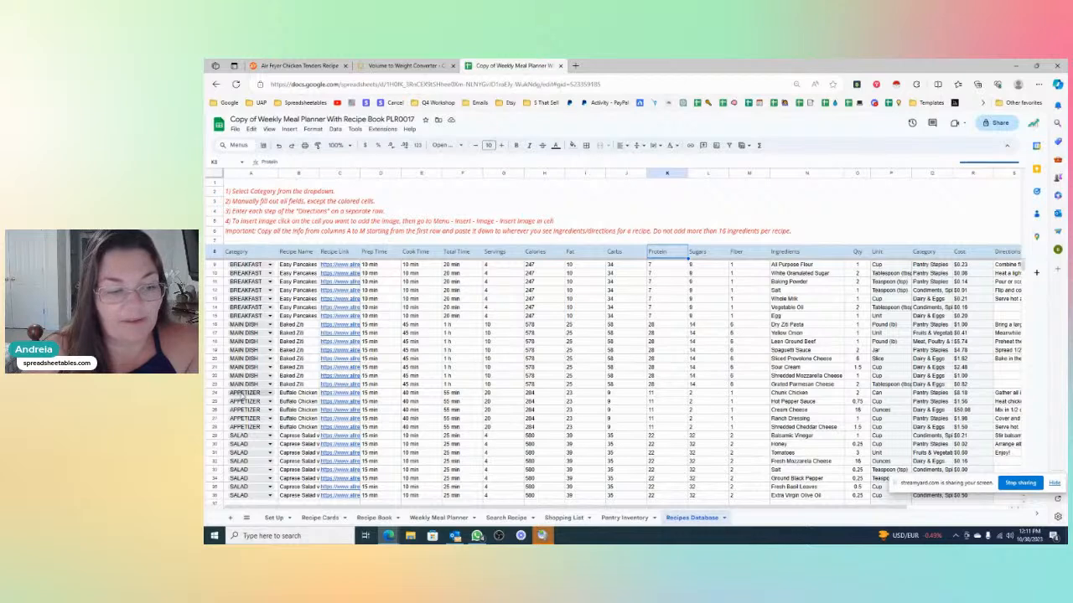
- Open the data validation rule behind the Category dropdown in A36, the last salad row
scroll(243, 448, "down", 3)
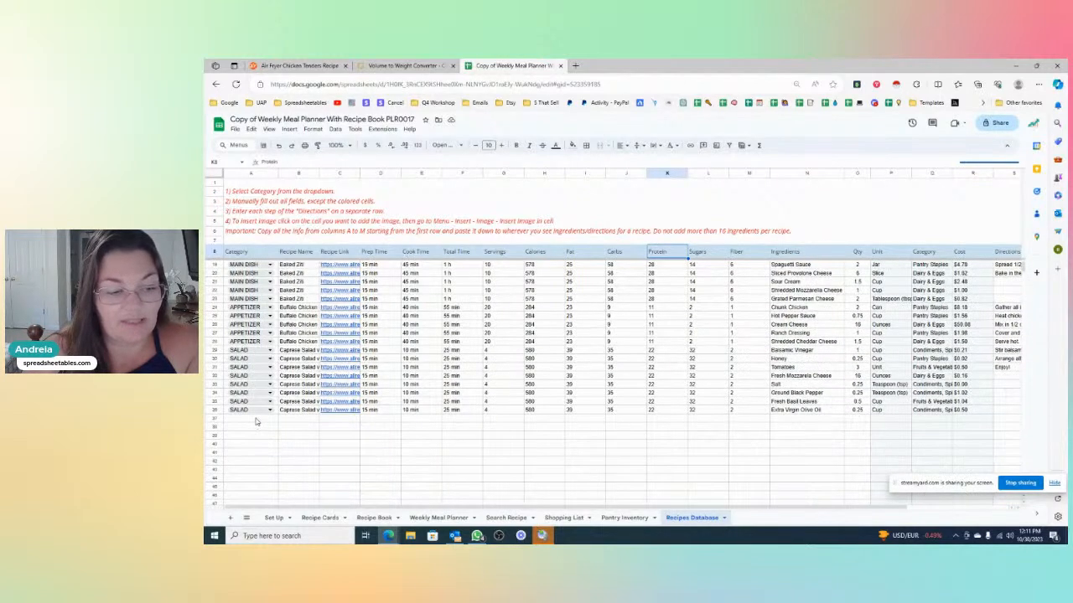
scroll(256, 421, "down", 1)
scroll(256, 422, "down", 3)
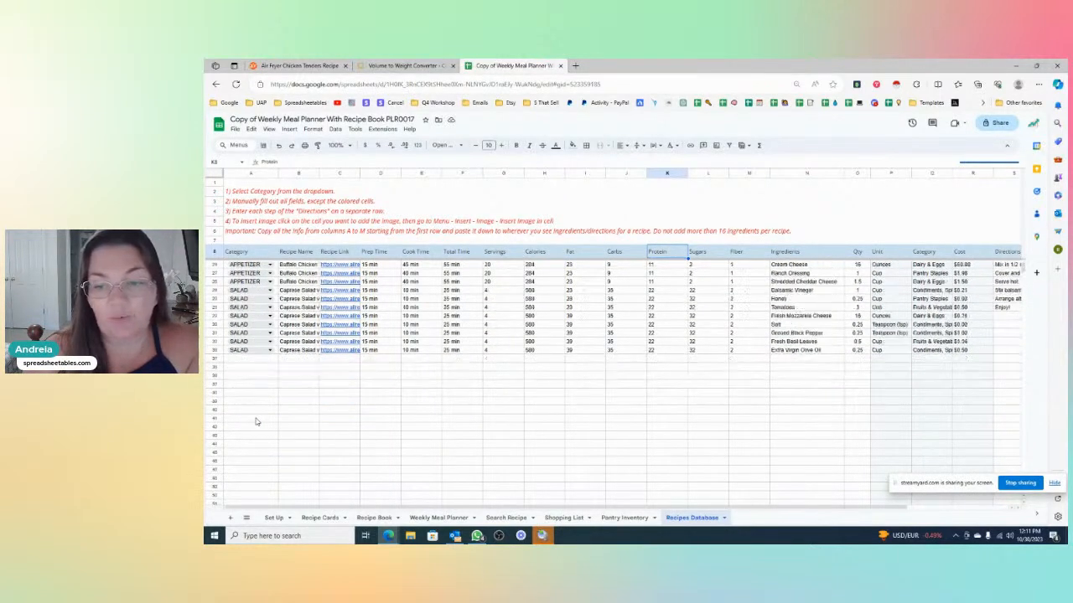
scroll(256, 422, "down", 2)
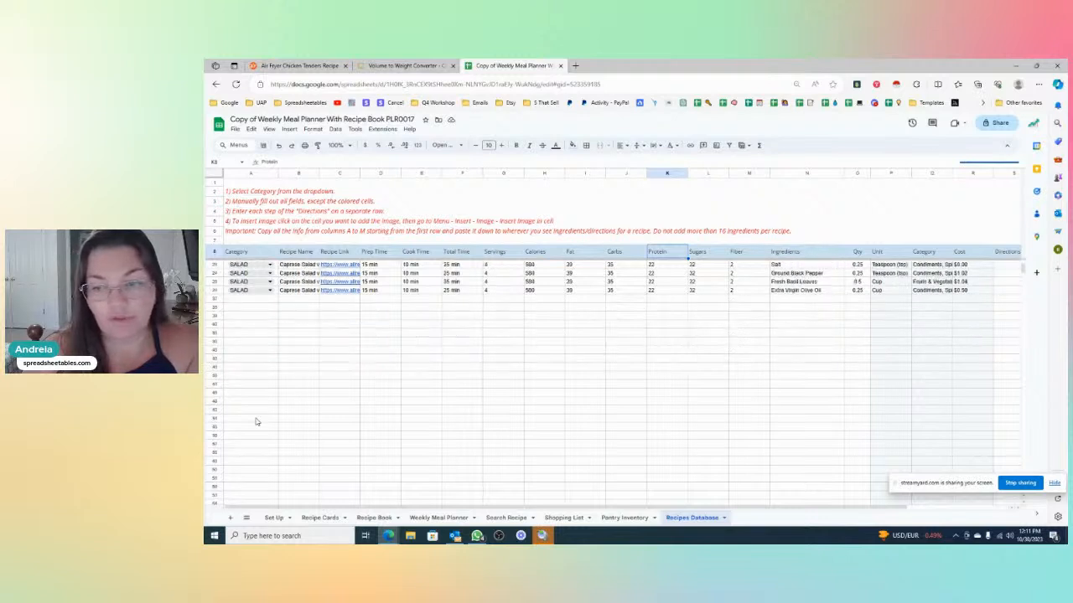
left_click(264, 283)
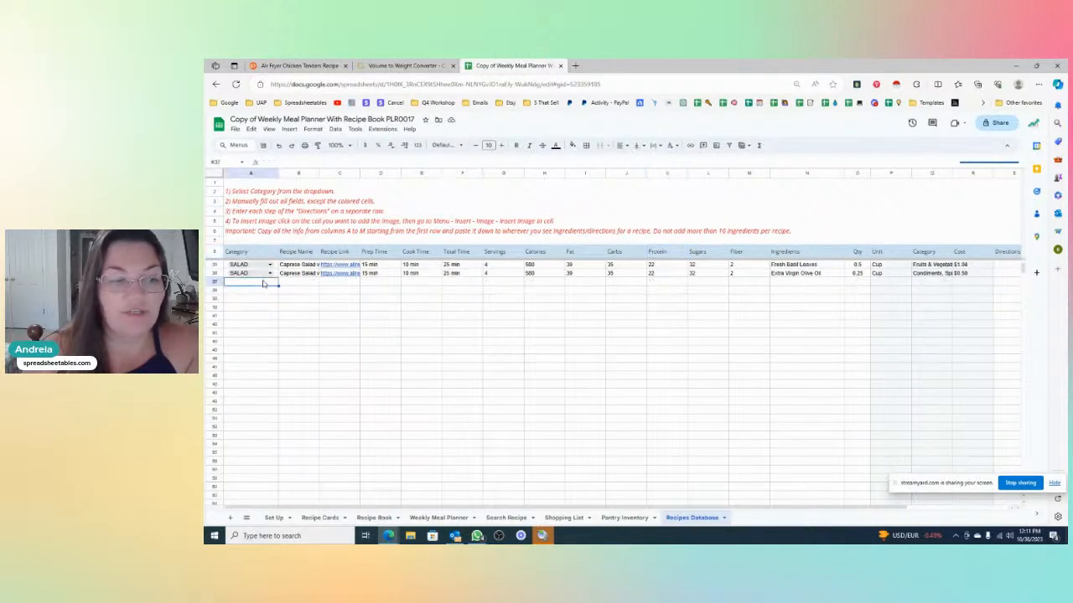
double_click(275, 274)
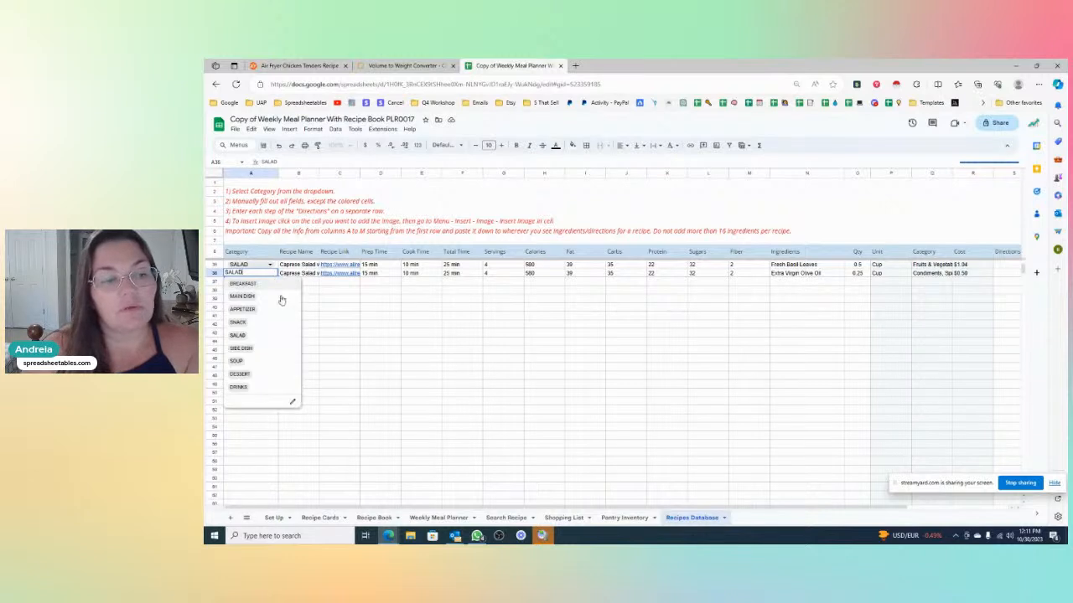
left_click(291, 405)
scroll(737, 335, "up", 2)
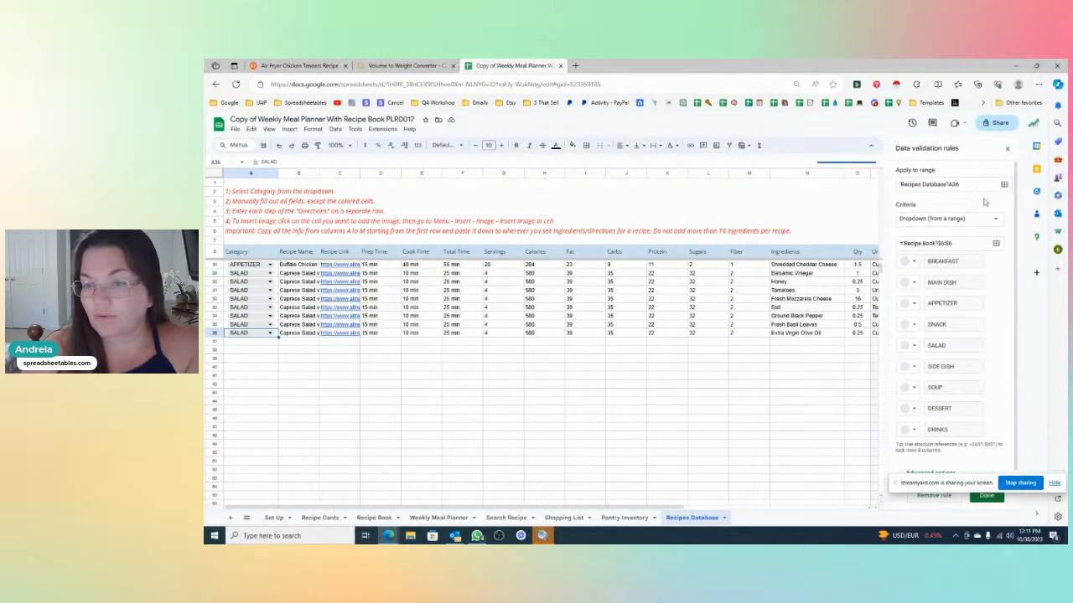
- Extend the Category dropdown rule to the whole column from A9 down, using the range A9:A, and close the validation rules
left_click(974, 179)
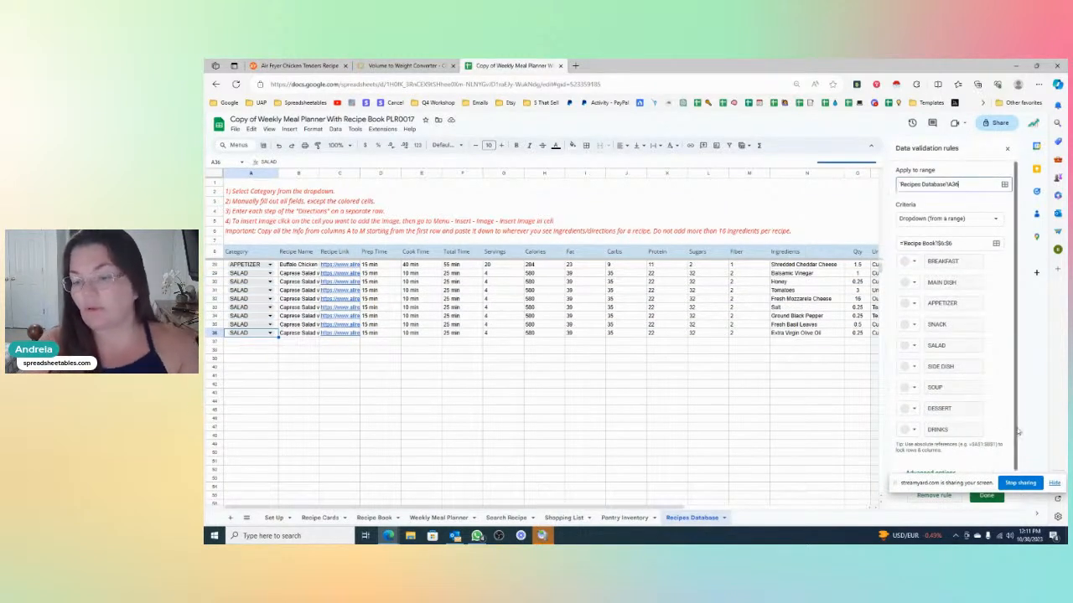
left_click_drag(897, 486, 884, 512)
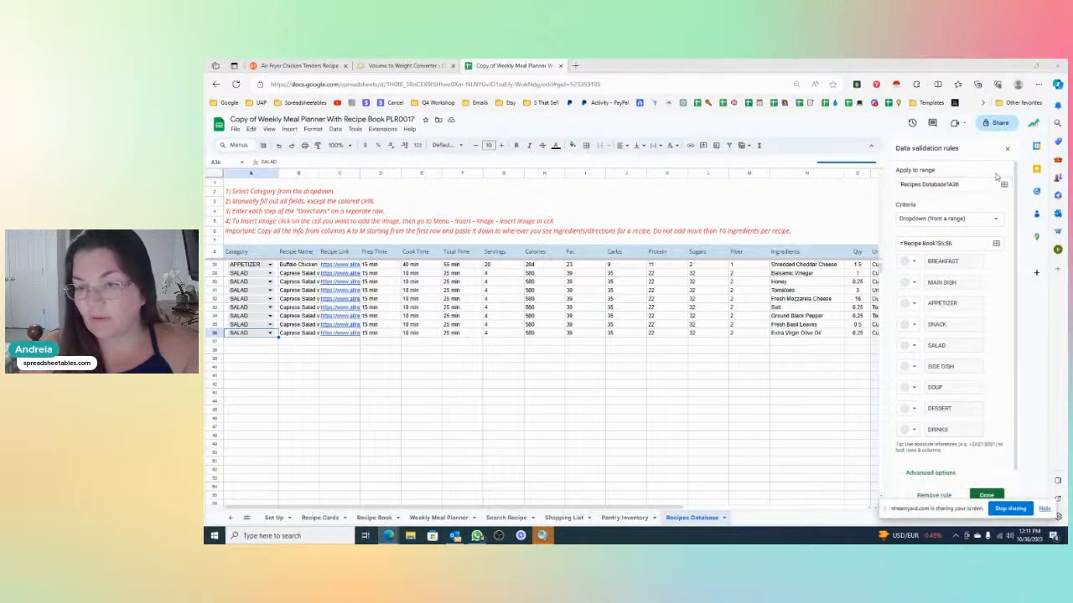
left_click(989, 496)
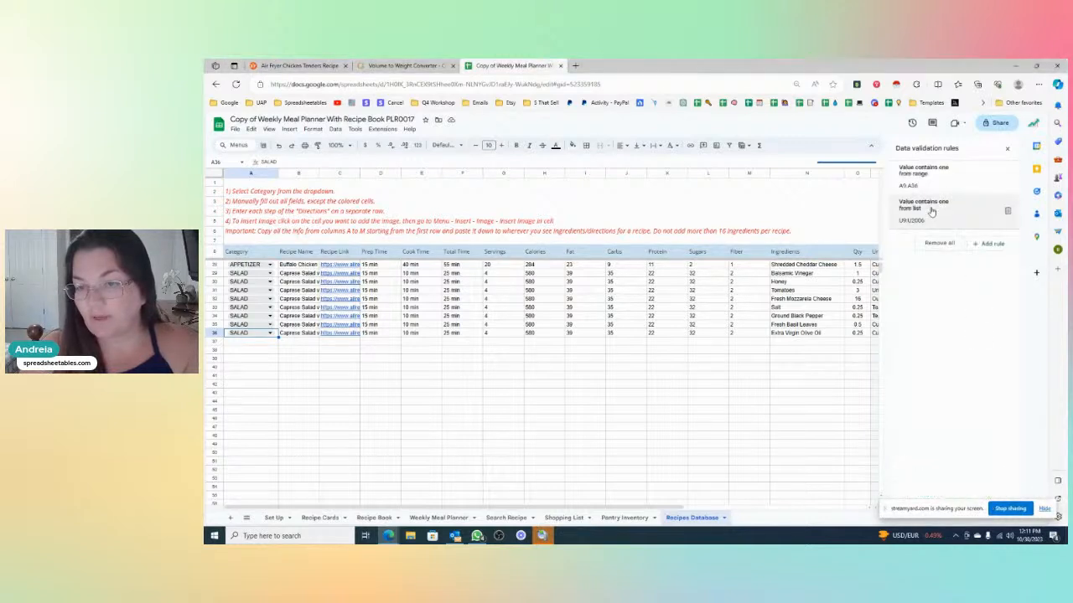
left_click(967, 171)
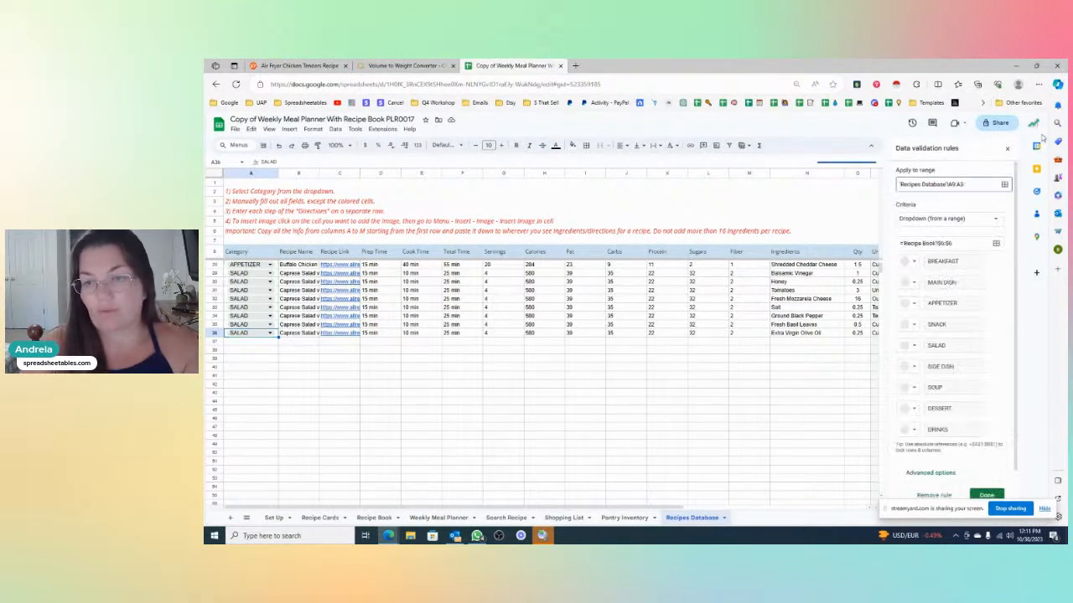
left_click(987, 496)
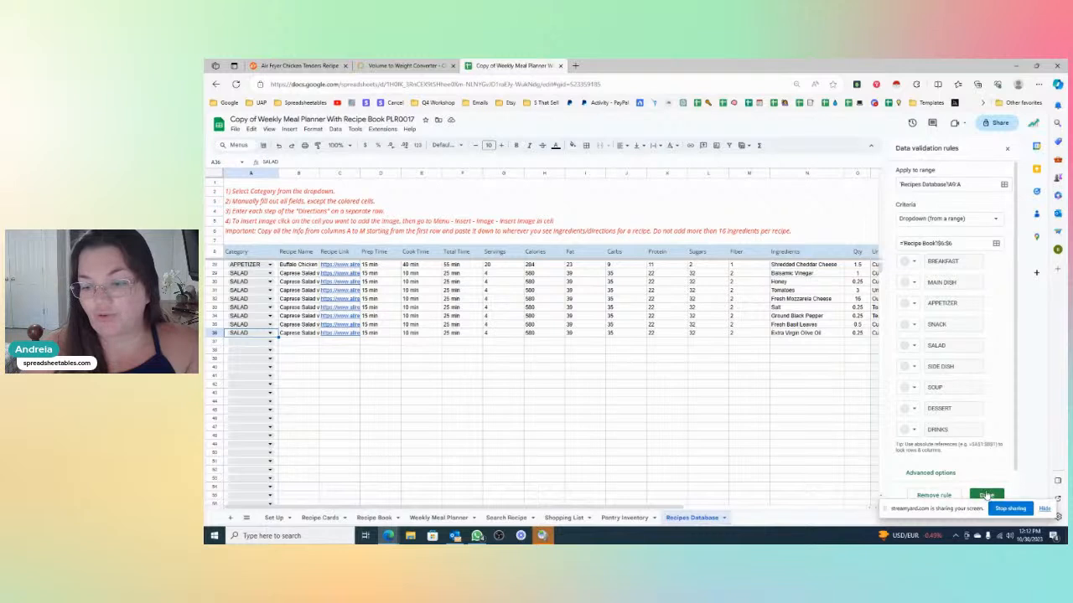
left_click(986, 495)
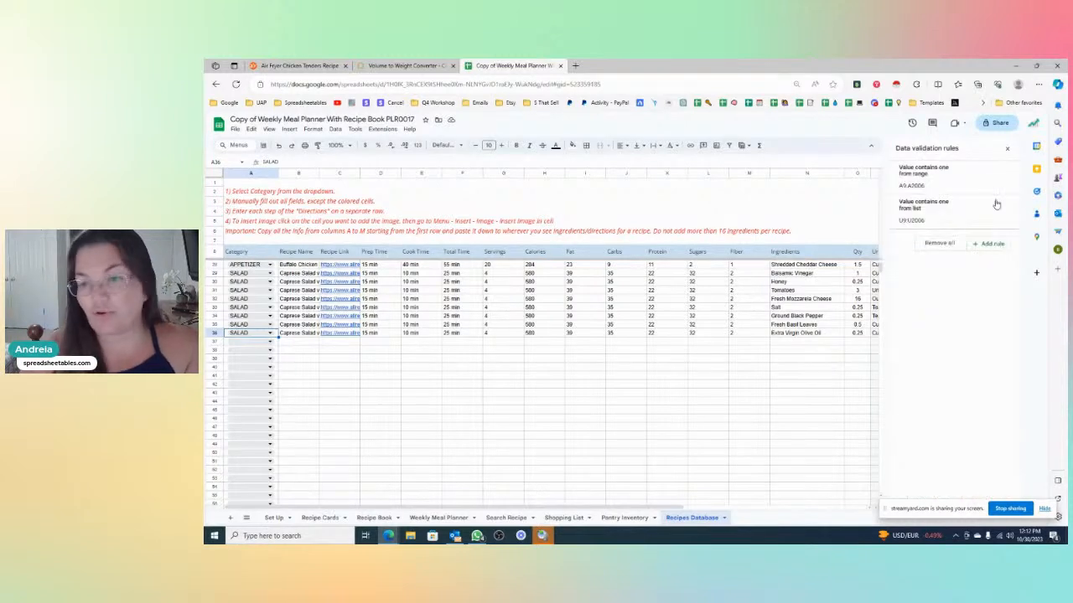
left_click(1007, 148)
left_click(374, 369)
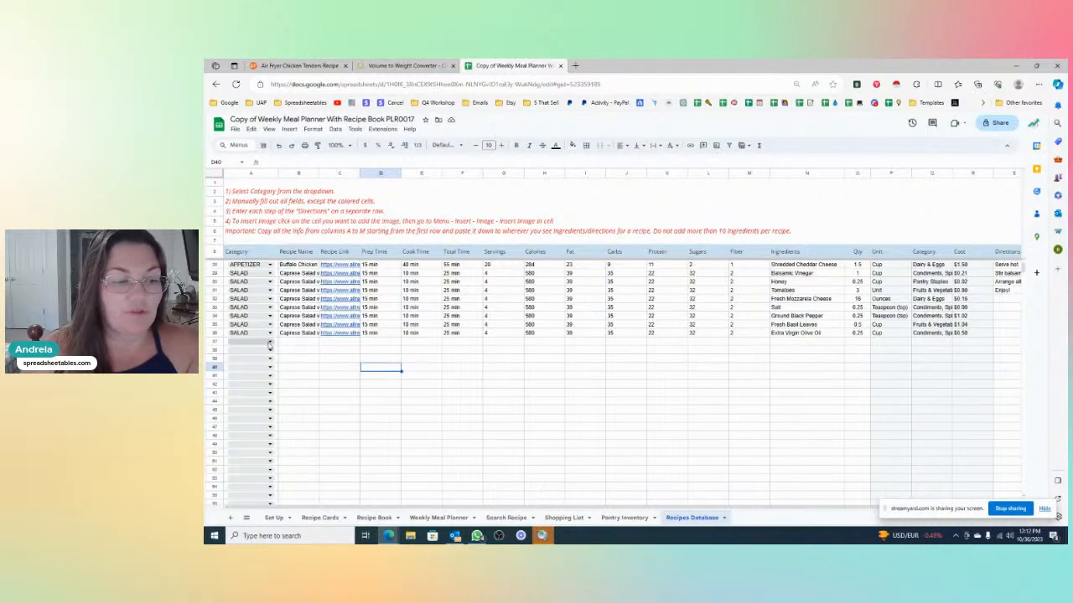
scroll(292, 351, "down", 1)
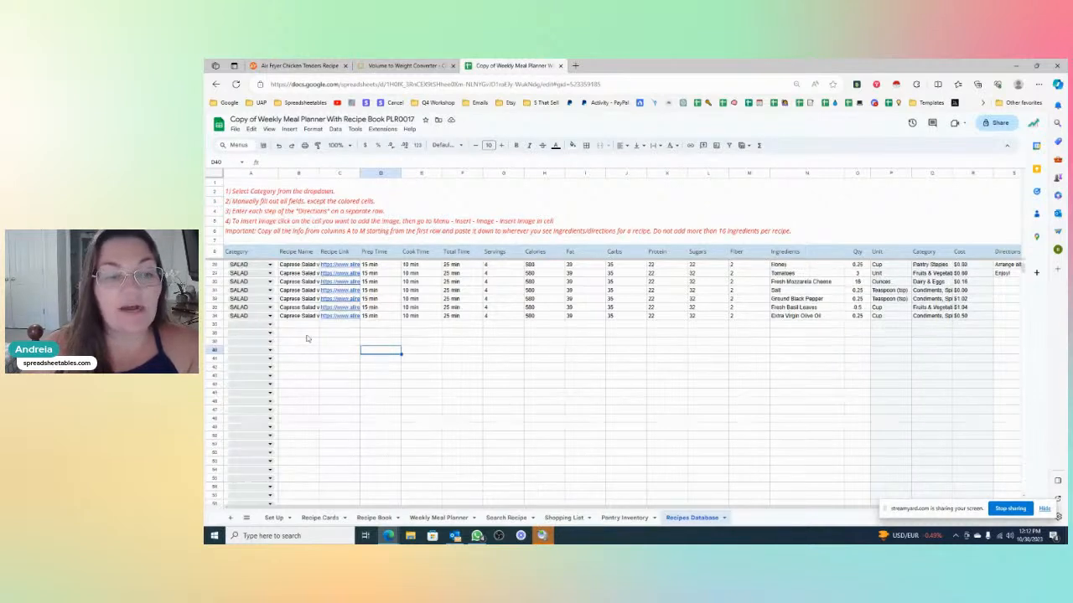
- Examine the Caprese Salad rows and the Extra Virgin Olive Oil entry in the Ingredients column, leaving its text as it is
left_click(306, 274)
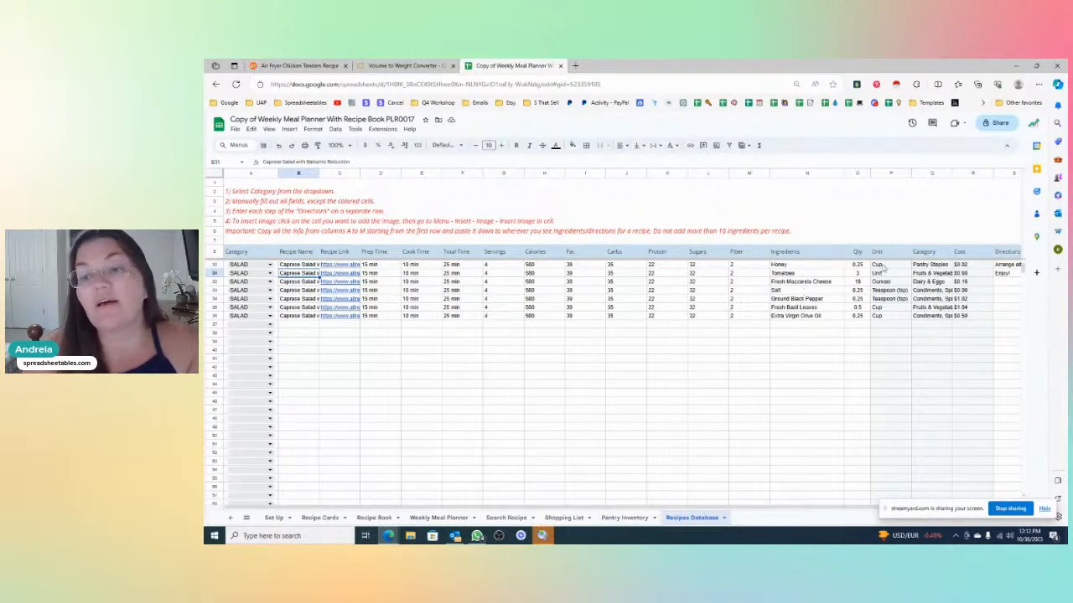
scroll(492, 456, "up", 3)
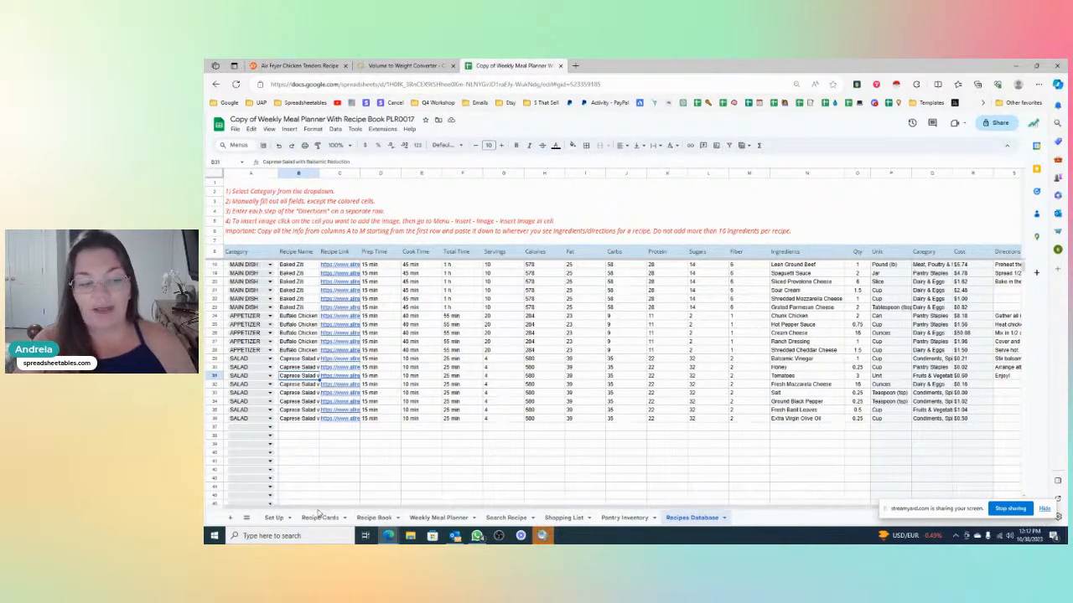
left_click(806, 420)
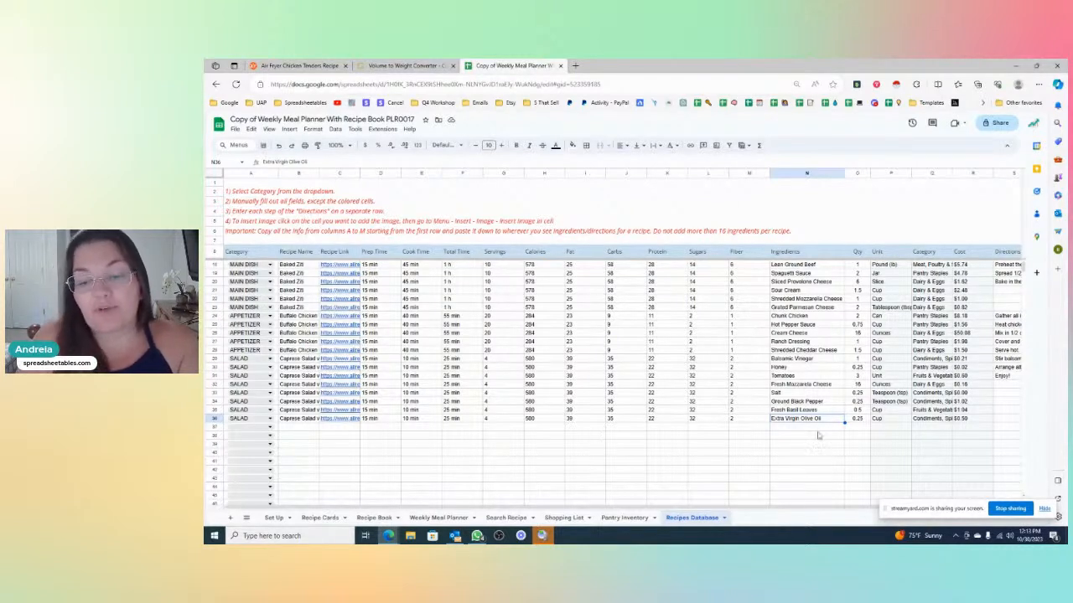
left_click(784, 431)
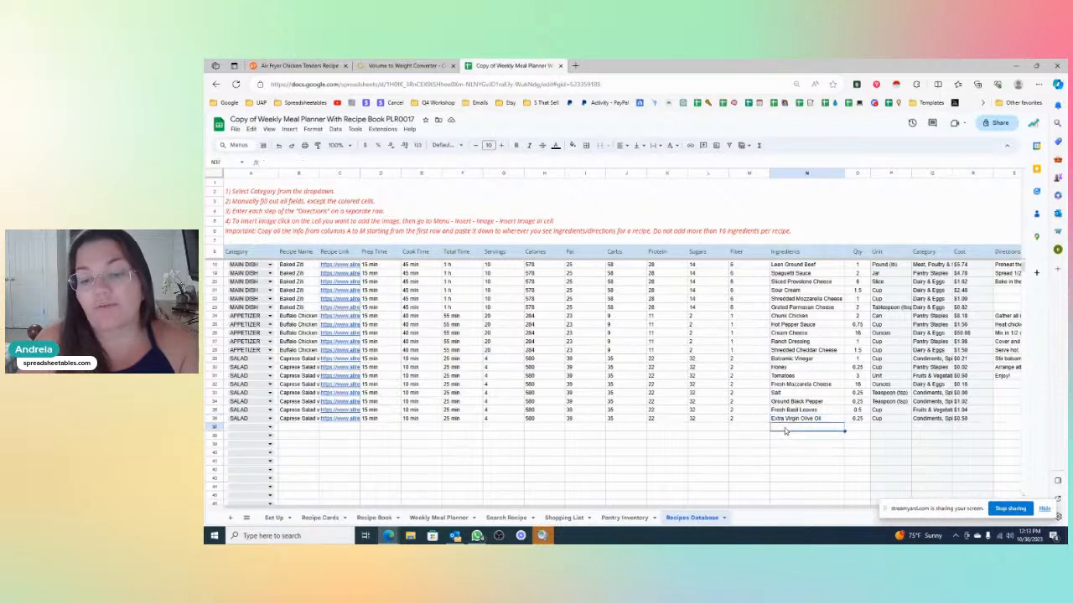
left_click(794, 420)
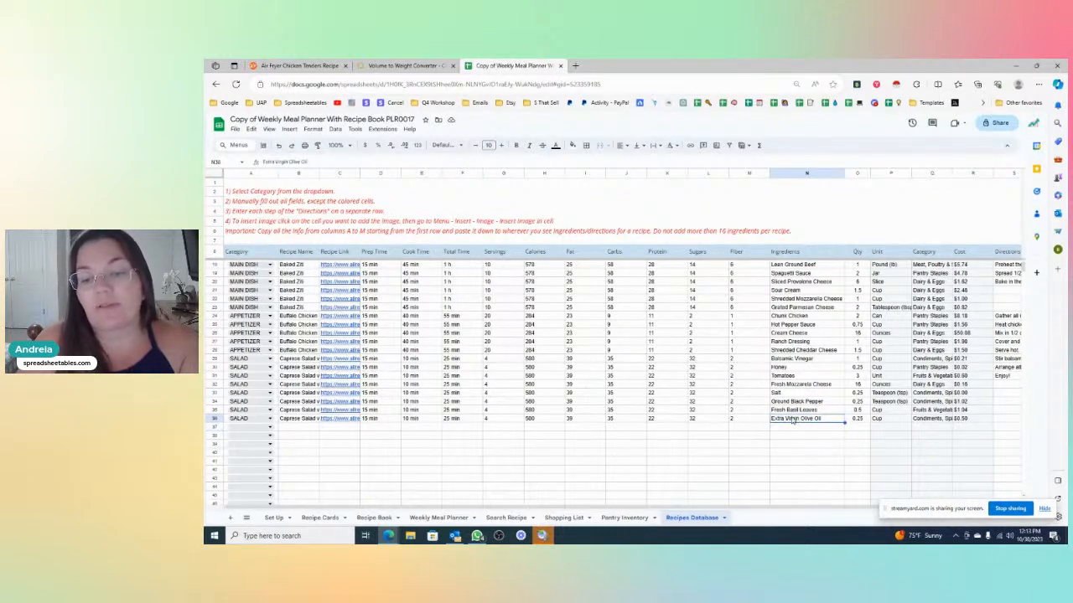
double_click(828, 421)
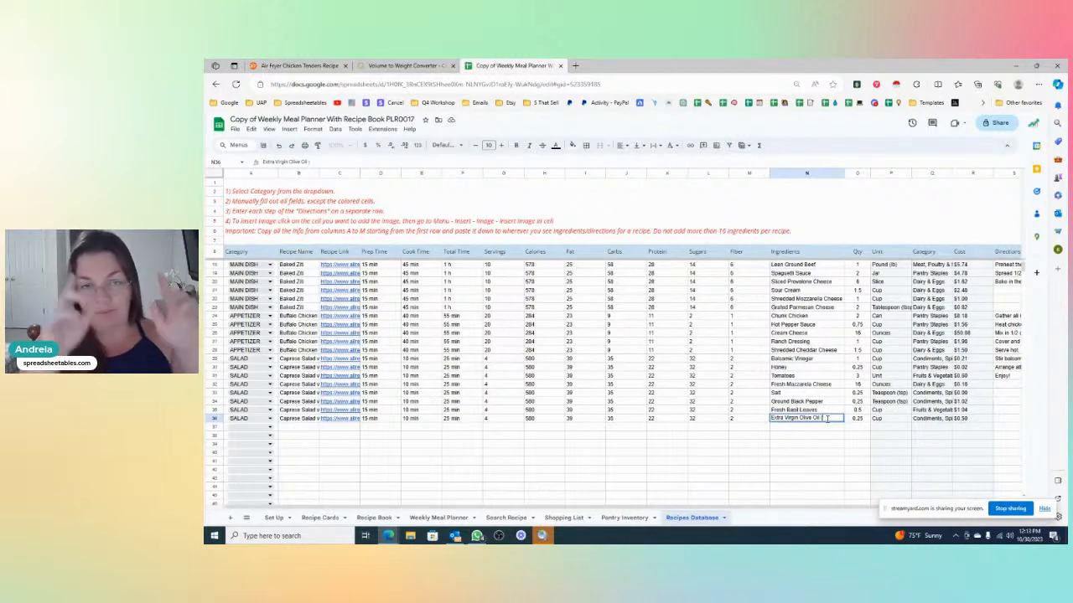
key("Escape")
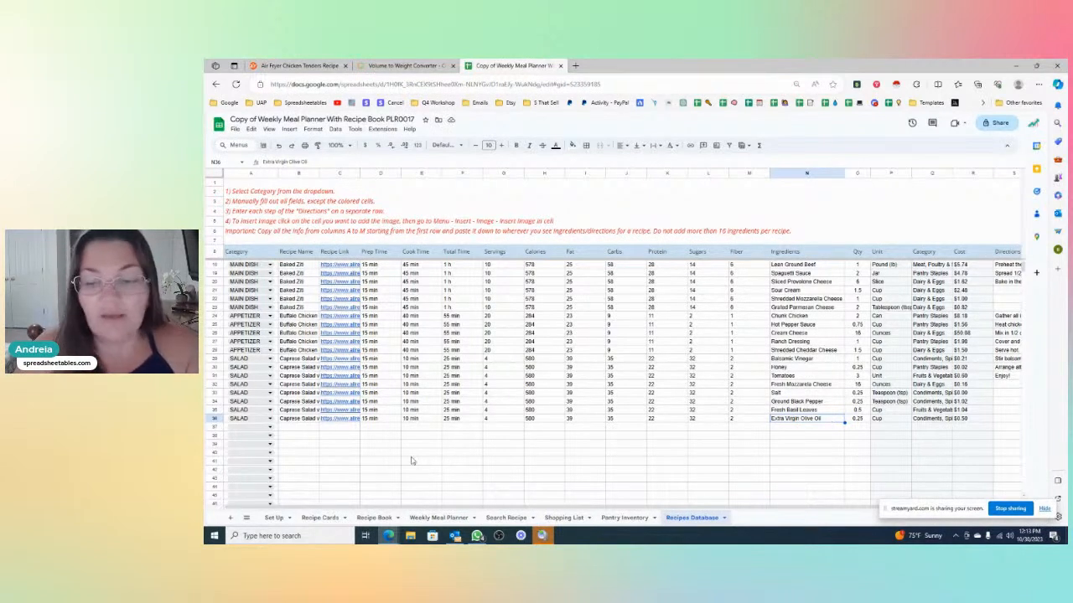
- Inspect the formulas in the Unit, Category and Cost cells of the Extra Virgin Olive Oil row
left_click(902, 421)
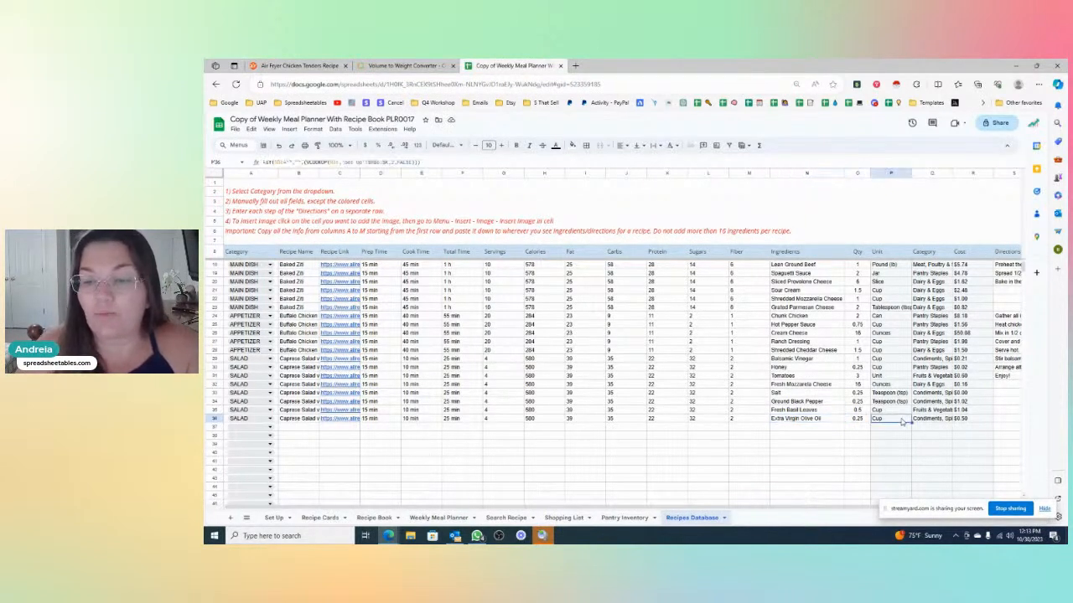
left_click(932, 422)
left_click(963, 424)
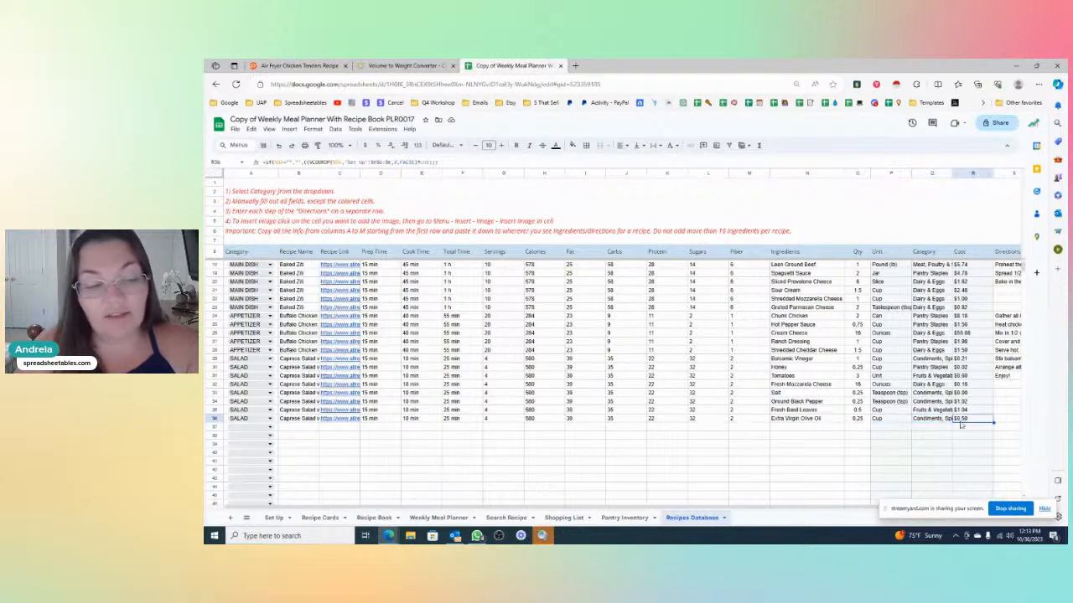
left_click(309, 428)
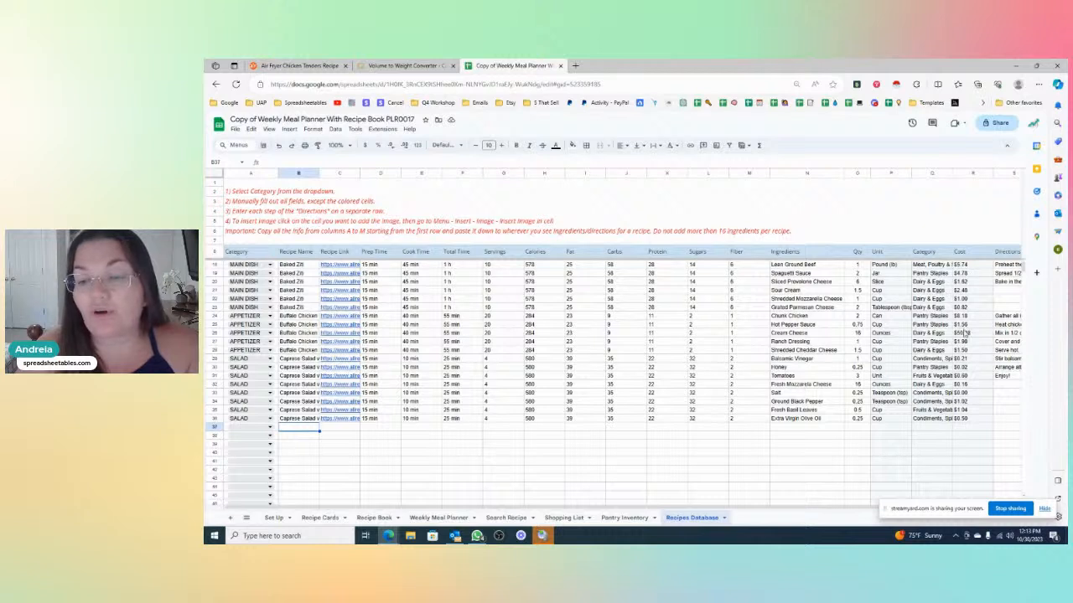
left_click(969, 419)
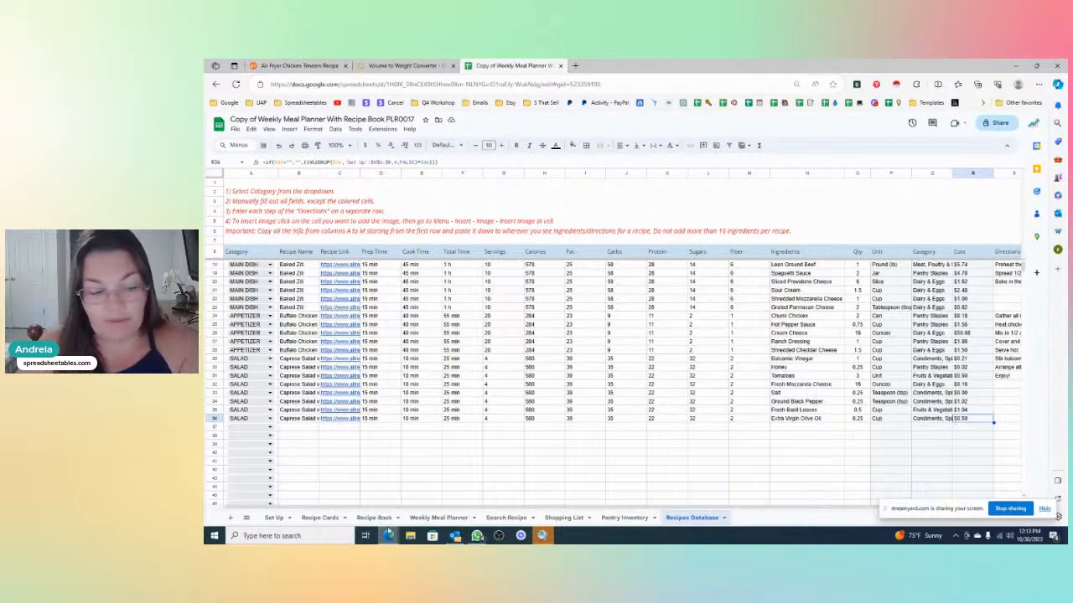
- Compare the Extra Virgin Olive Oil entry in the Set Up items list with its ingredient, quantity and cost cells in the Recipes Database
left_click(273, 518)
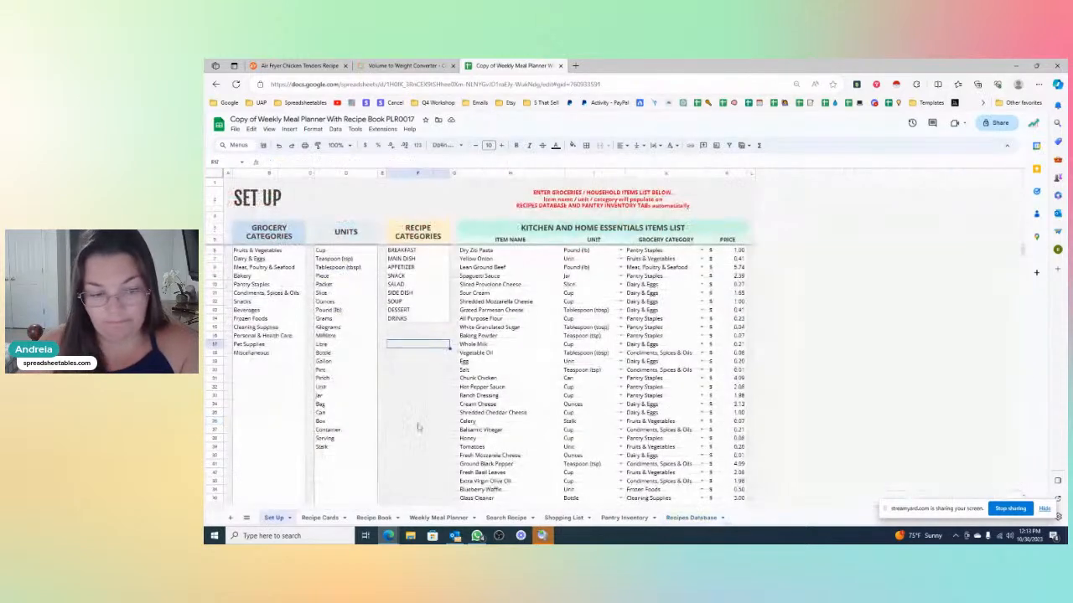
scroll(477, 357, "down", 2)
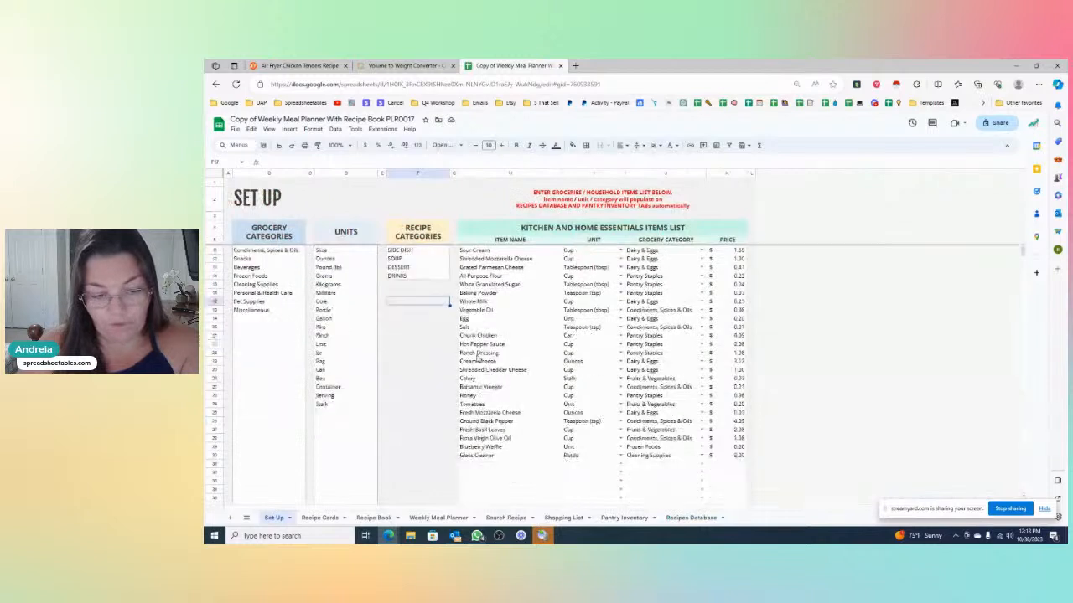
left_click_drag(480, 441, 738, 444)
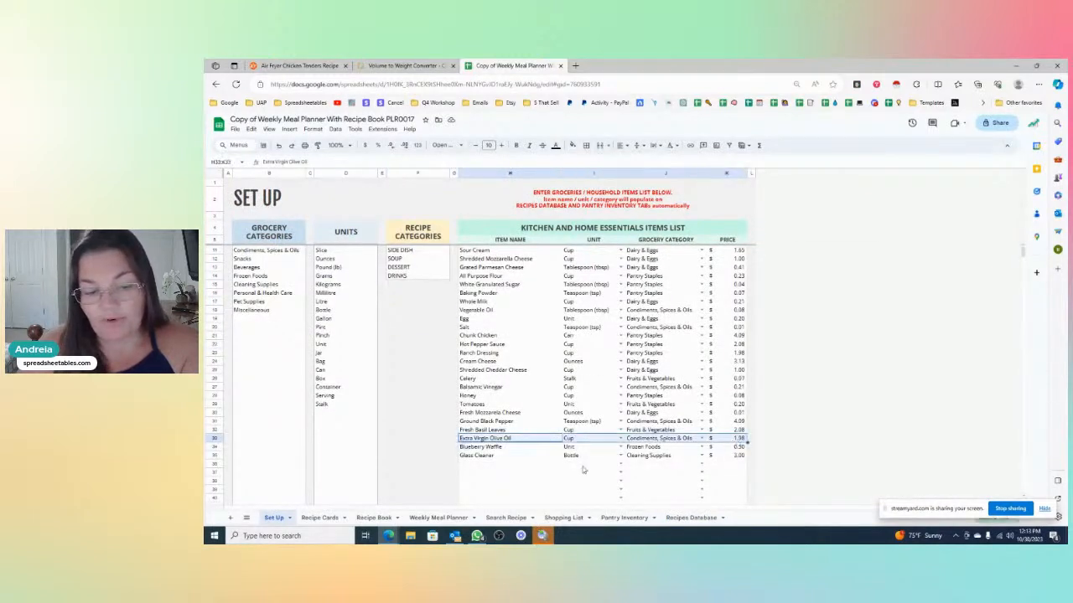
left_click(692, 518)
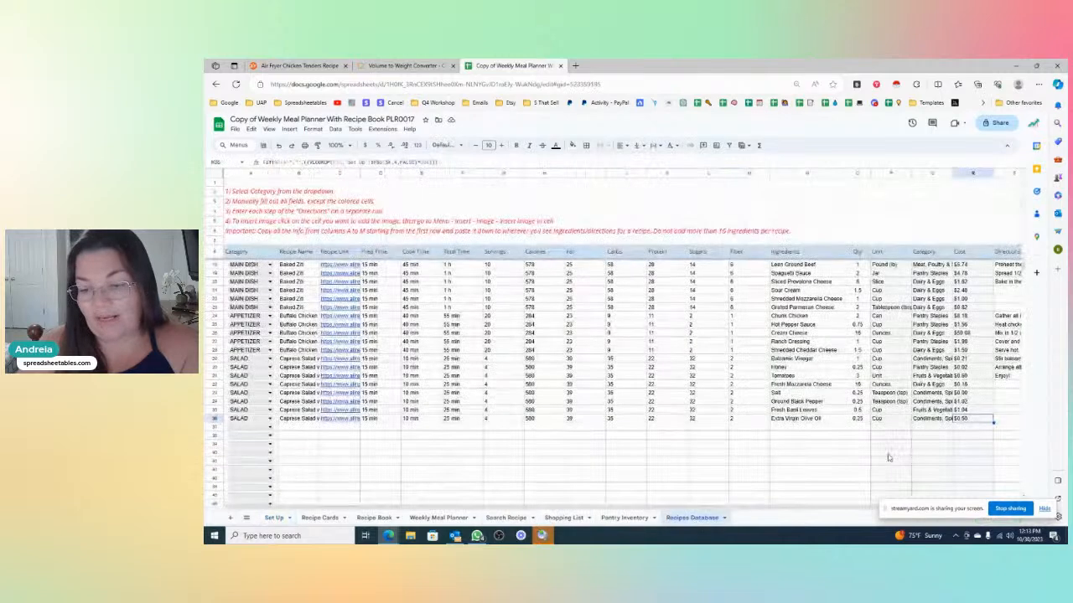
left_click_drag(834, 422, 863, 423)
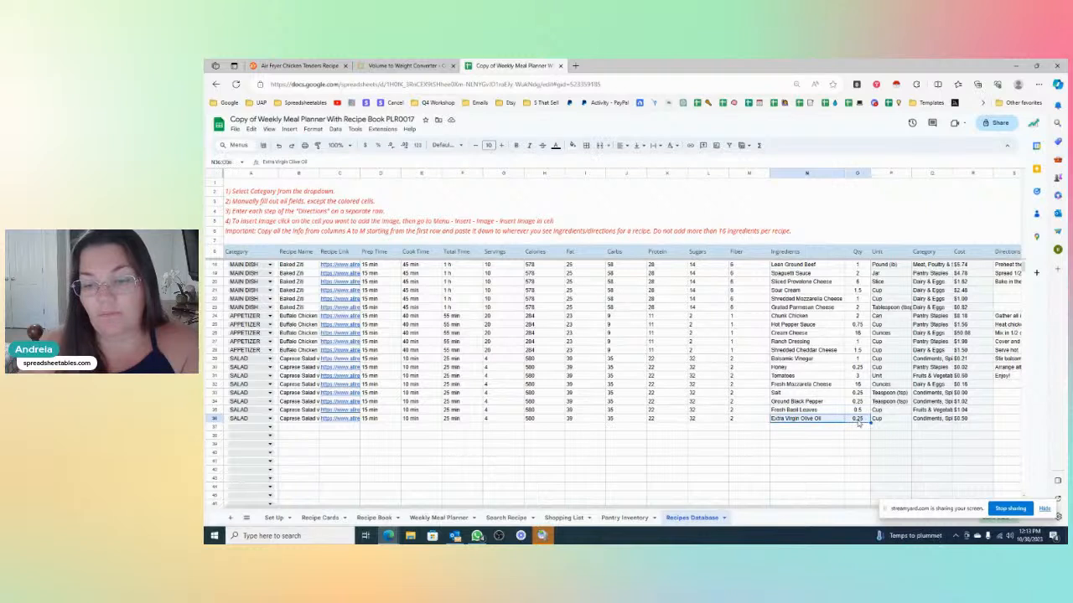
left_click(968, 422)
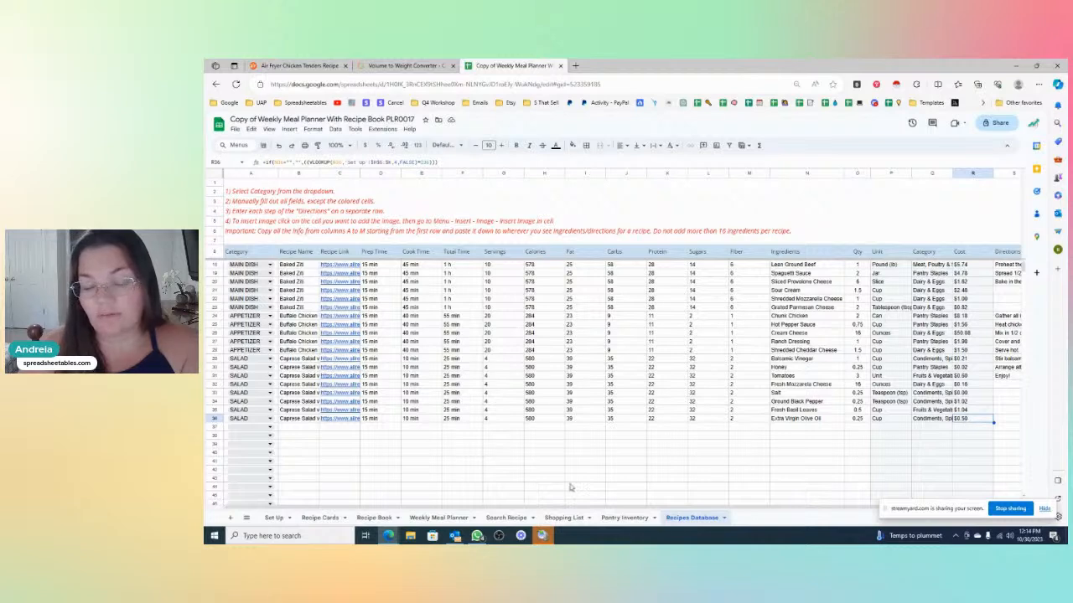
- Locate the first empty row below the salad entries, and switch to the Air Fryer Chicken Tenders recipe page
left_click(389, 445)
scroll(389, 445, "up", 2)
scroll(293, 423, "down", 3)
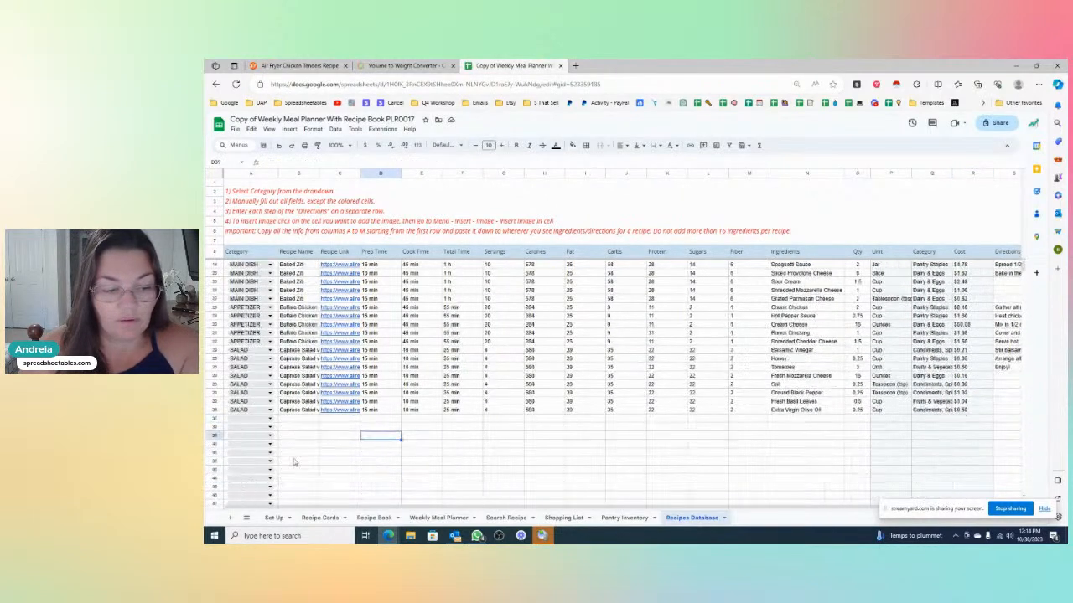
left_click(293, 422)
scroll(303, 427, "down", 4)
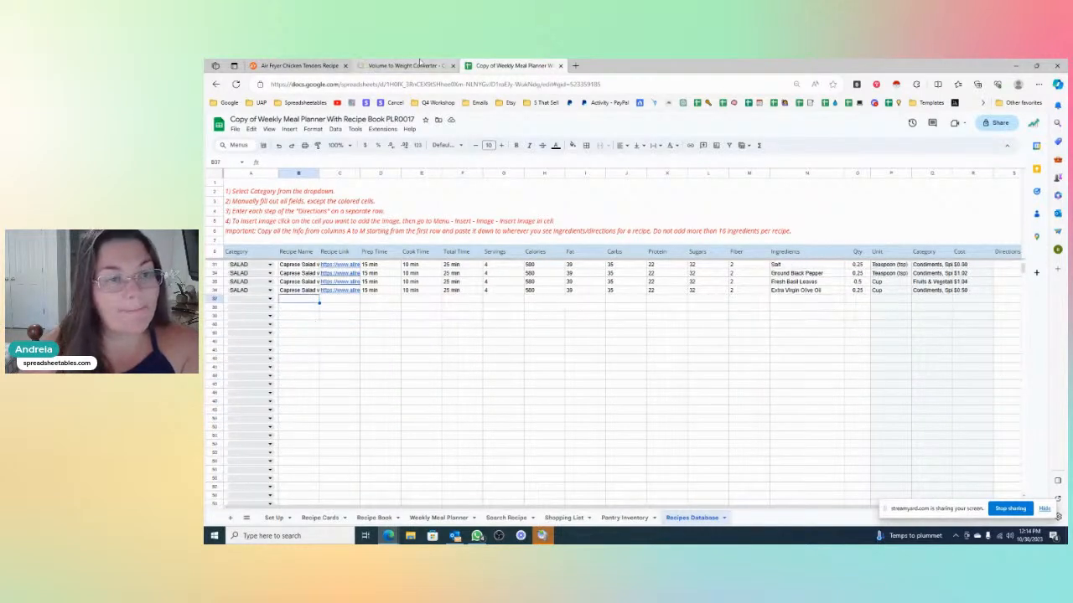
left_click(407, 66)
left_click(317, 64)
scroll(343, 400, "up", 7)
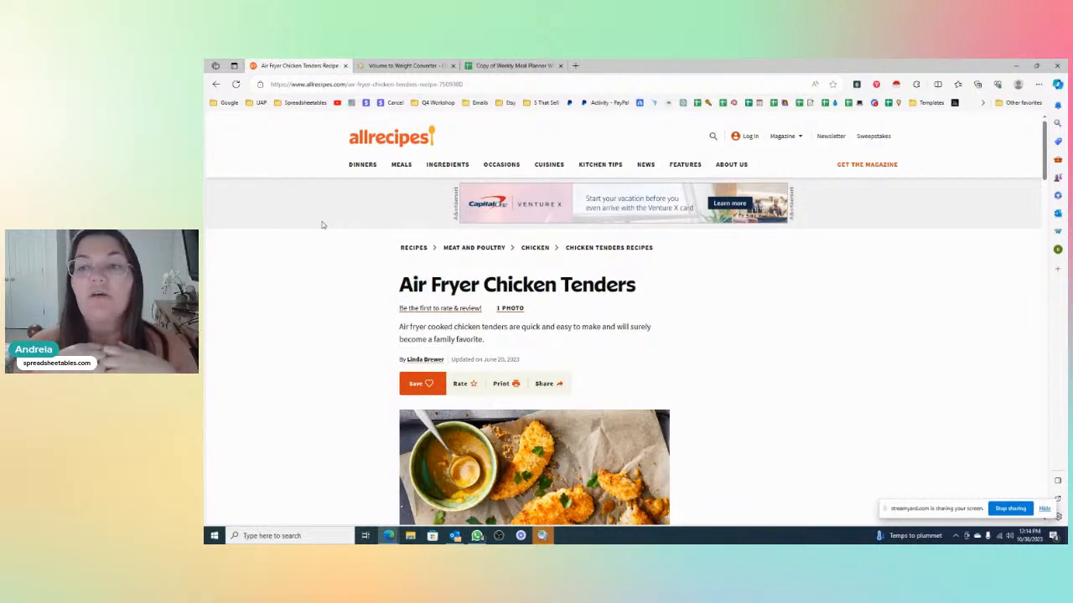
- Preview the recipe link in the last Caprese Salad row of the Recipes Database and return to the empty Recipe Name cells
left_click(506, 66)
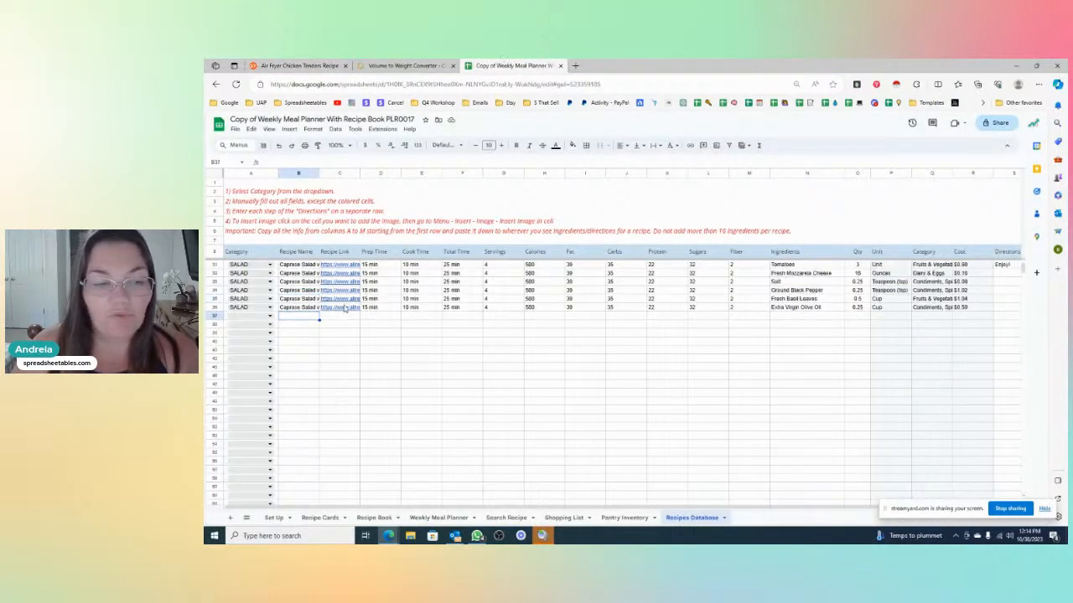
left_click(347, 310)
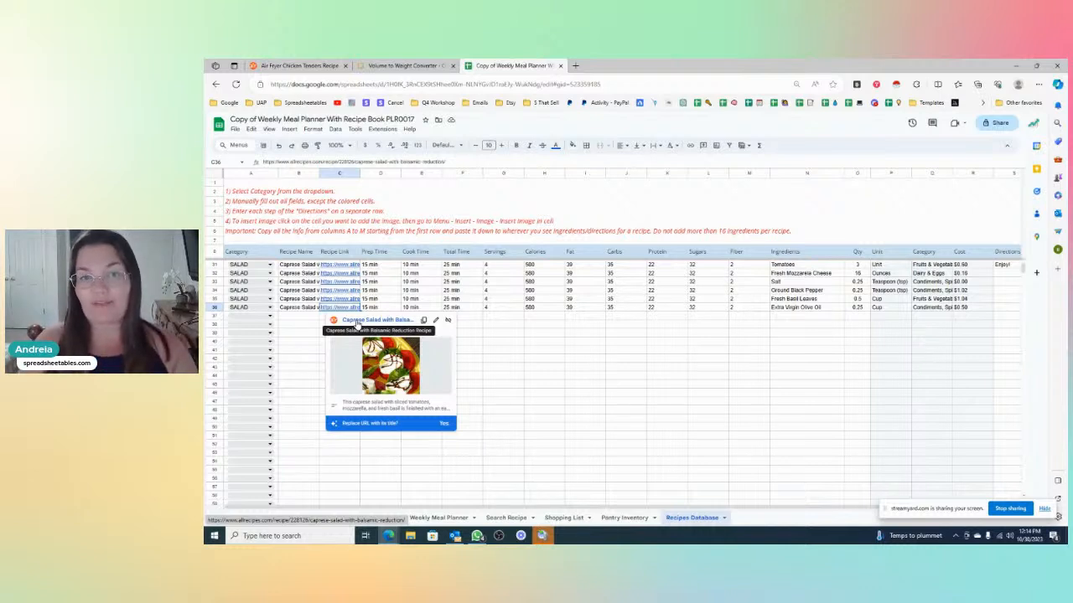
left_click(301, 319)
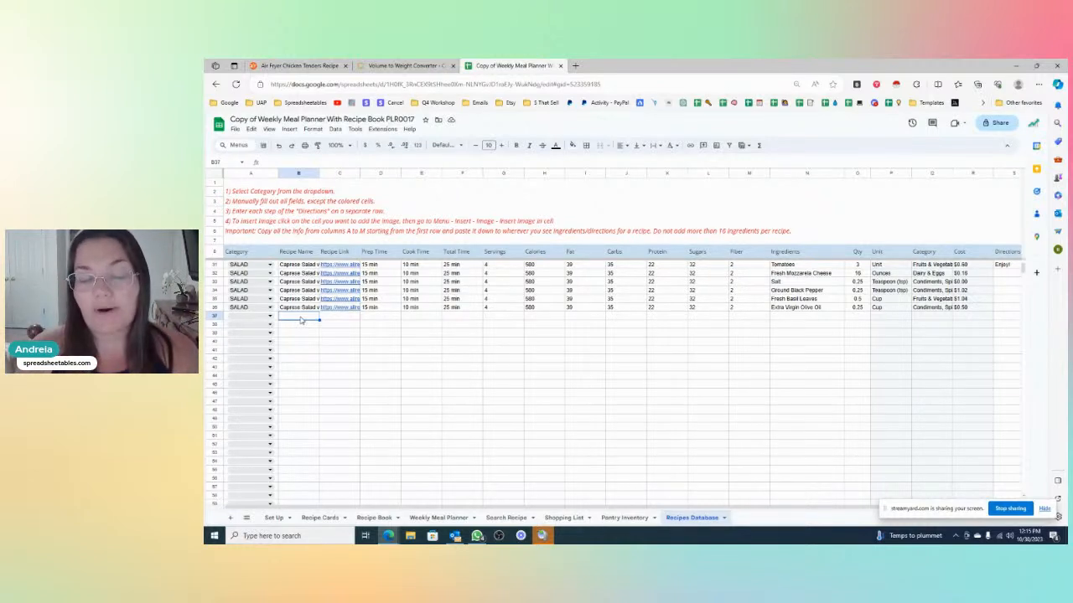
left_click(305, 333)
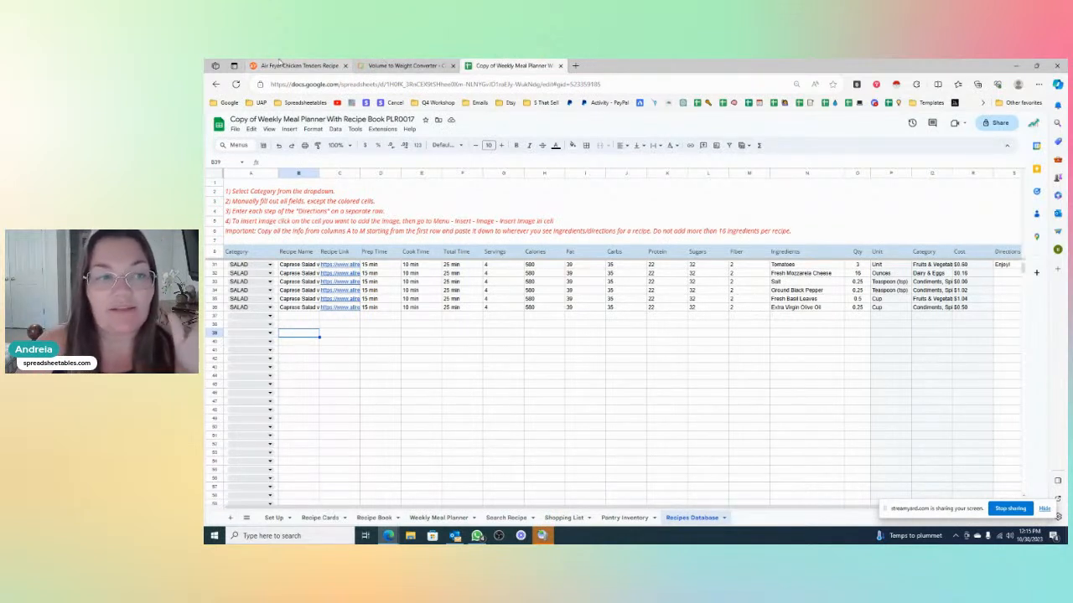
scroll(279, 361, "up", 1)
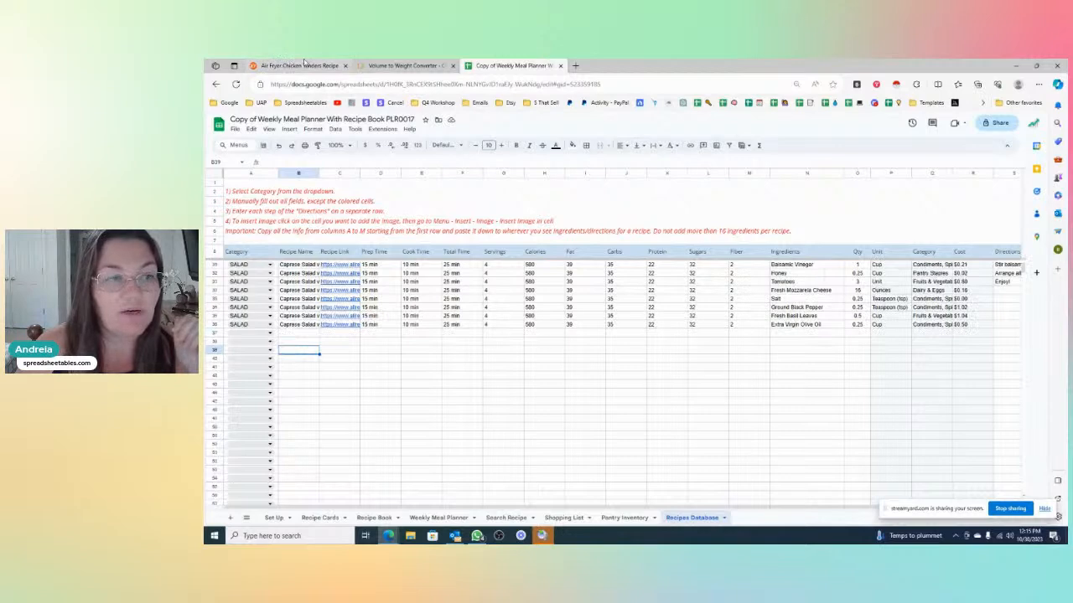
- Review the prep, cook and total times, servings and ingredients on the Air Fryer Chicken Tenders recipe page
left_click(299, 65)
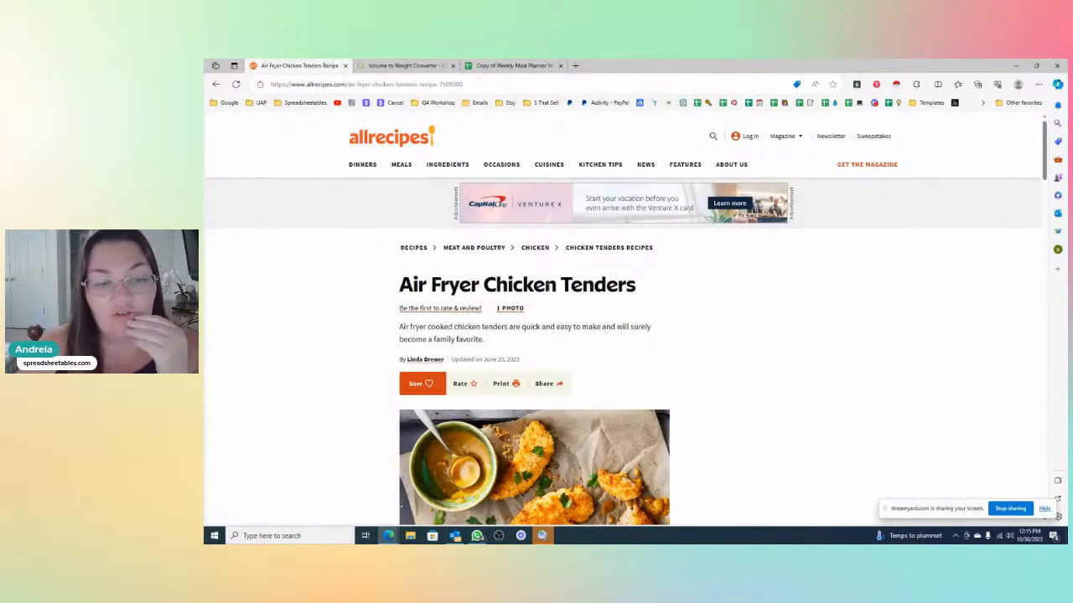
scroll(340, 372, "down", 2)
scroll(339, 373, "down", 3)
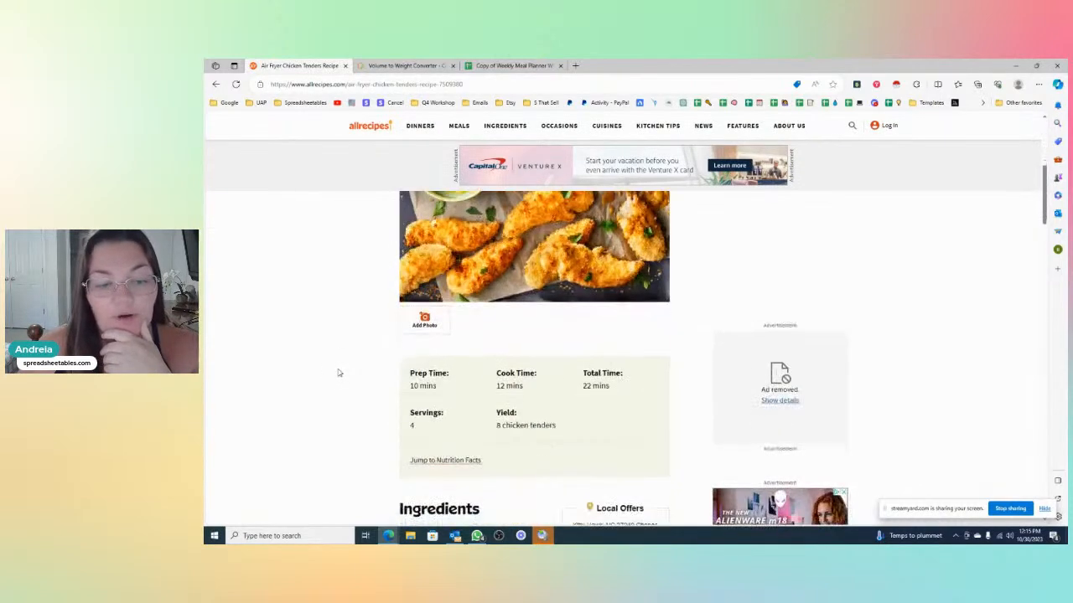
scroll(419, 347, "down", 1)
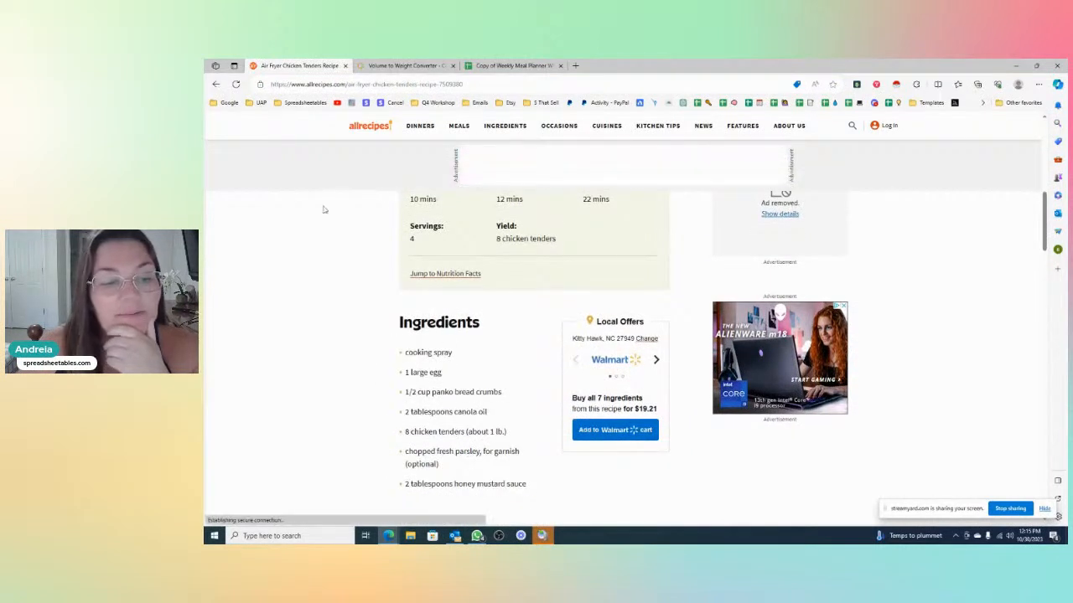
scroll(391, 352, "up", 1)
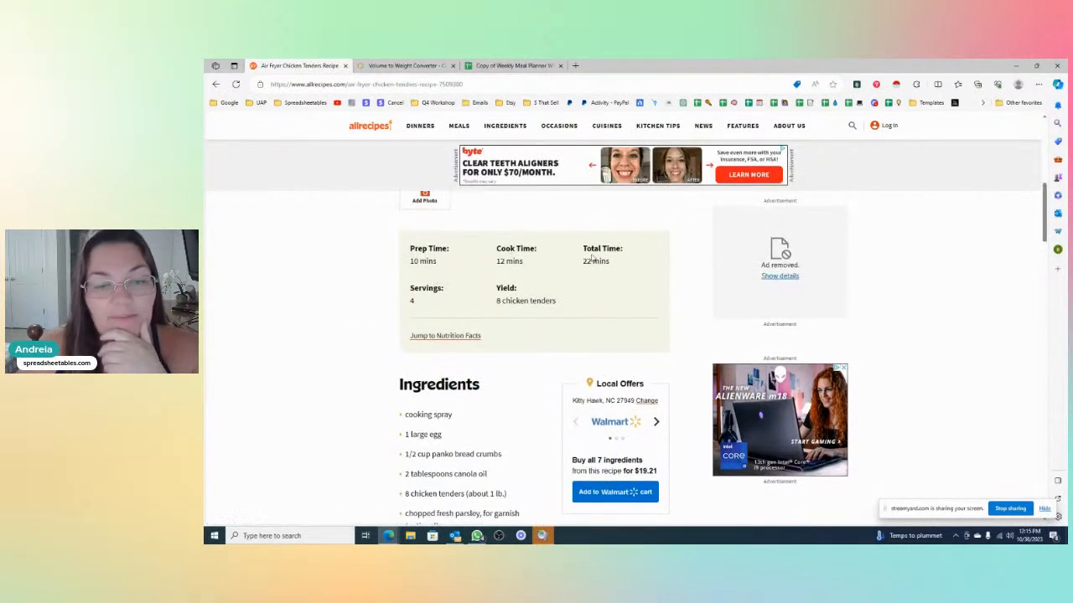
- Go to the recipe's nutrition facts, expand the full nutrition label and examine its values
left_click(439, 336)
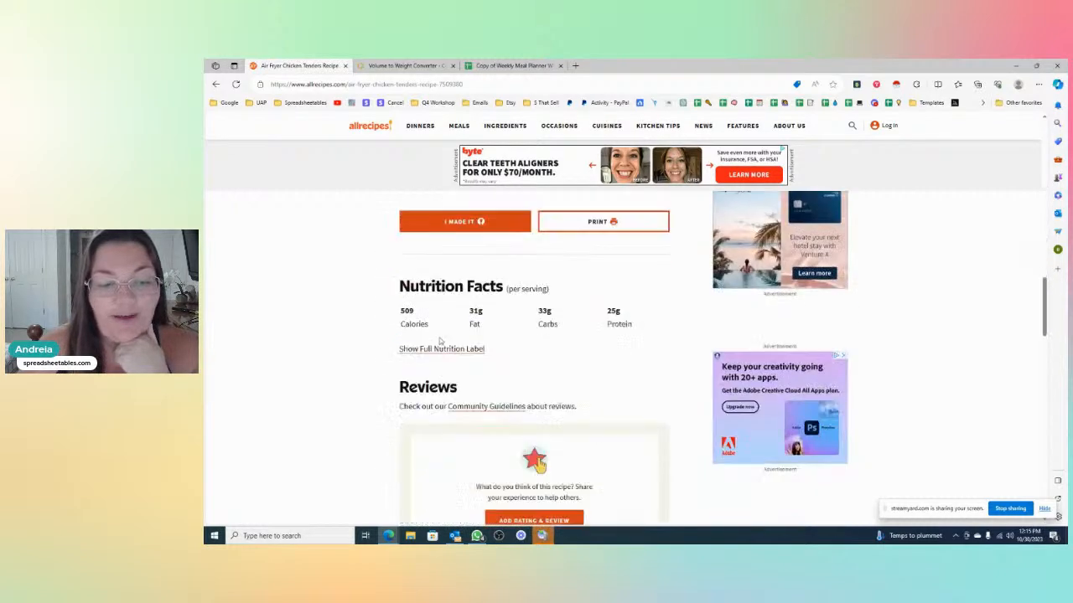
left_click(449, 274)
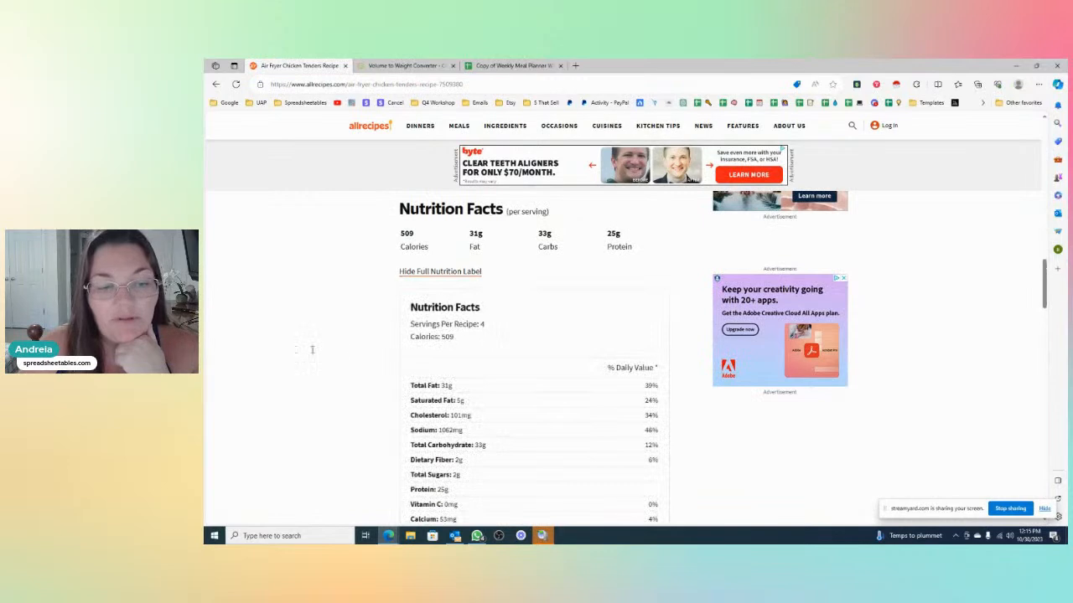
scroll(342, 342, "down", 3)
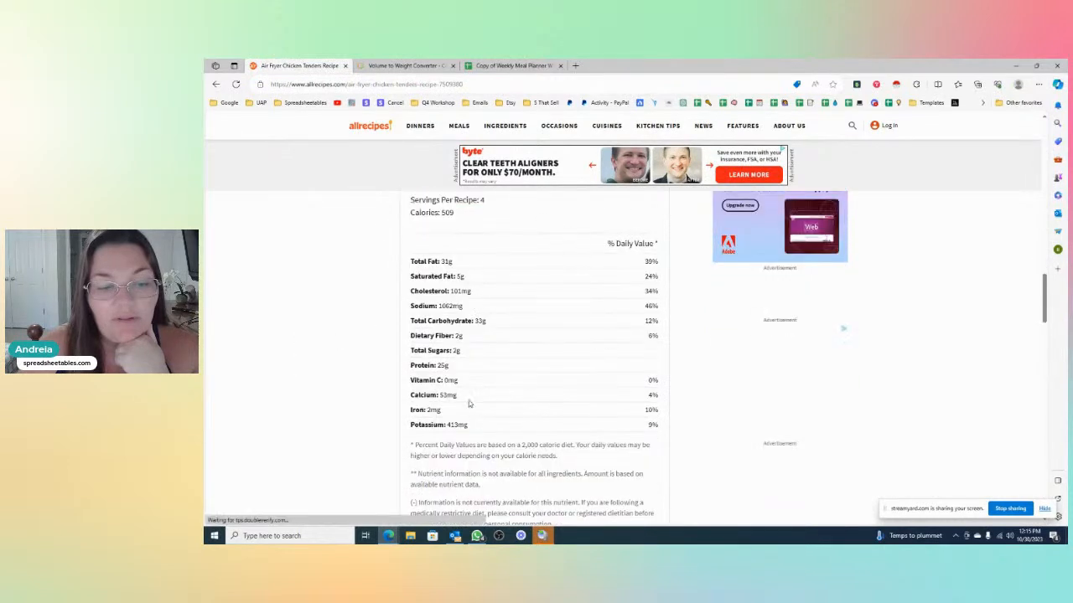
scroll(469, 402, "up", 1)
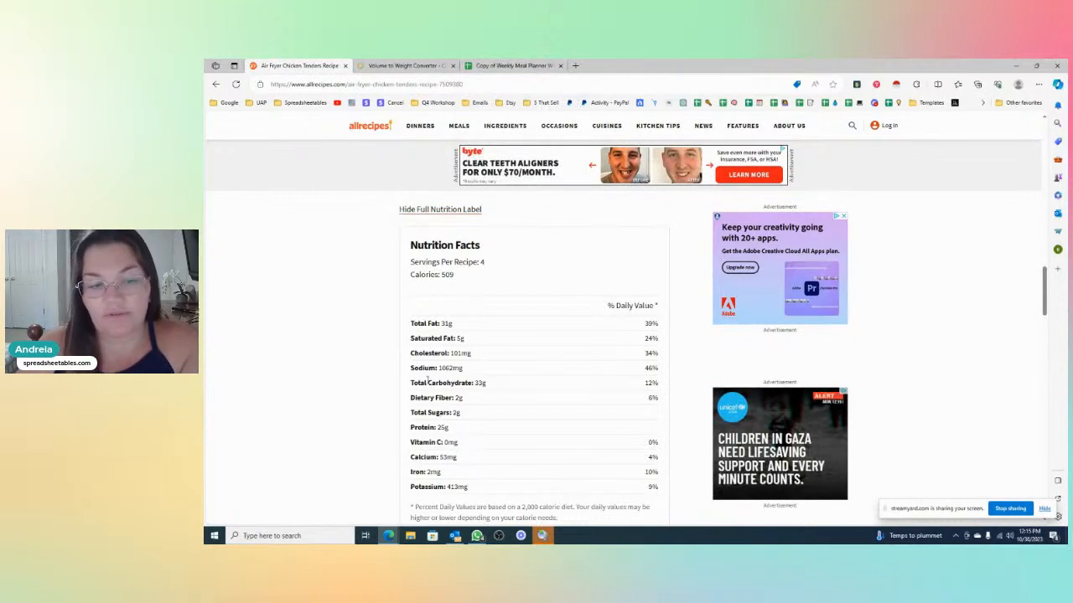
scroll(344, 438, "up", 1)
scroll(343, 438, "up", 2)
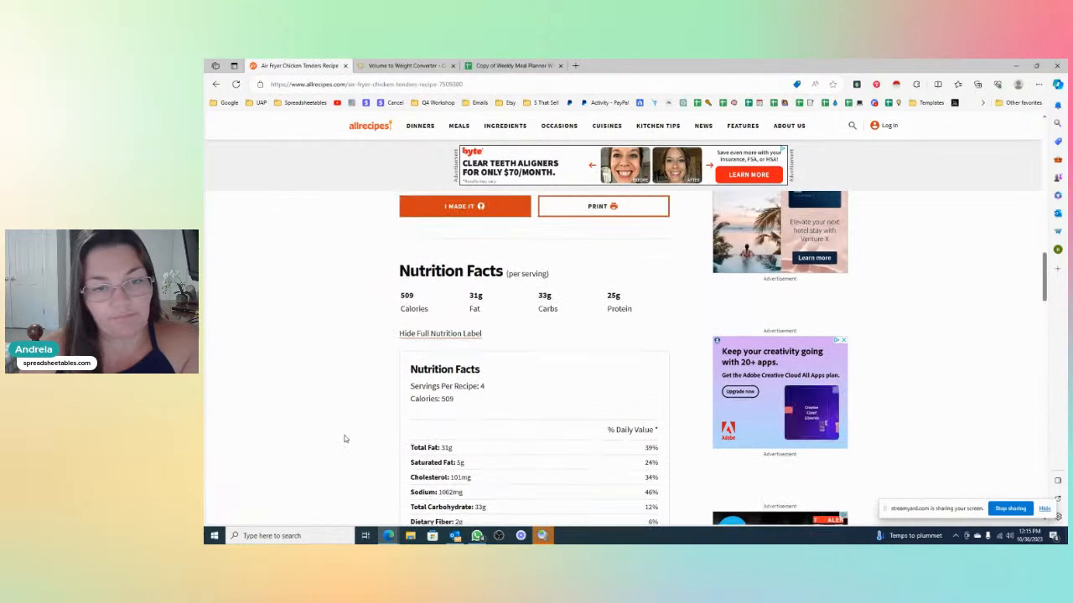
scroll(344, 439, "down", 4)
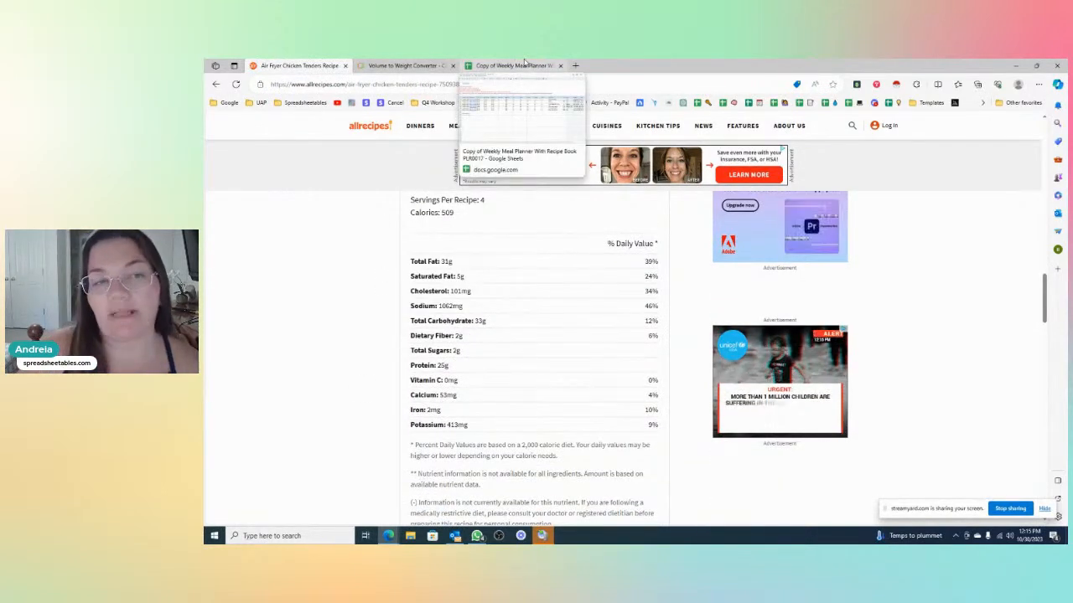
- View the Recipe Cards sheet in the meal planner and return to the Recipes Database
left_click(524, 65)
left_click(320, 517)
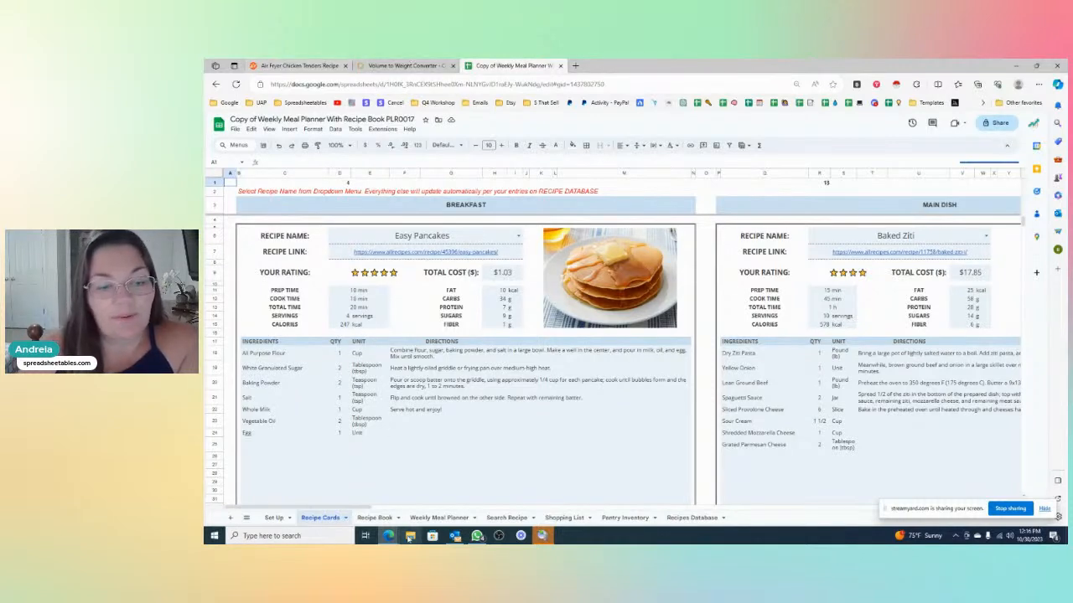
left_click(683, 518)
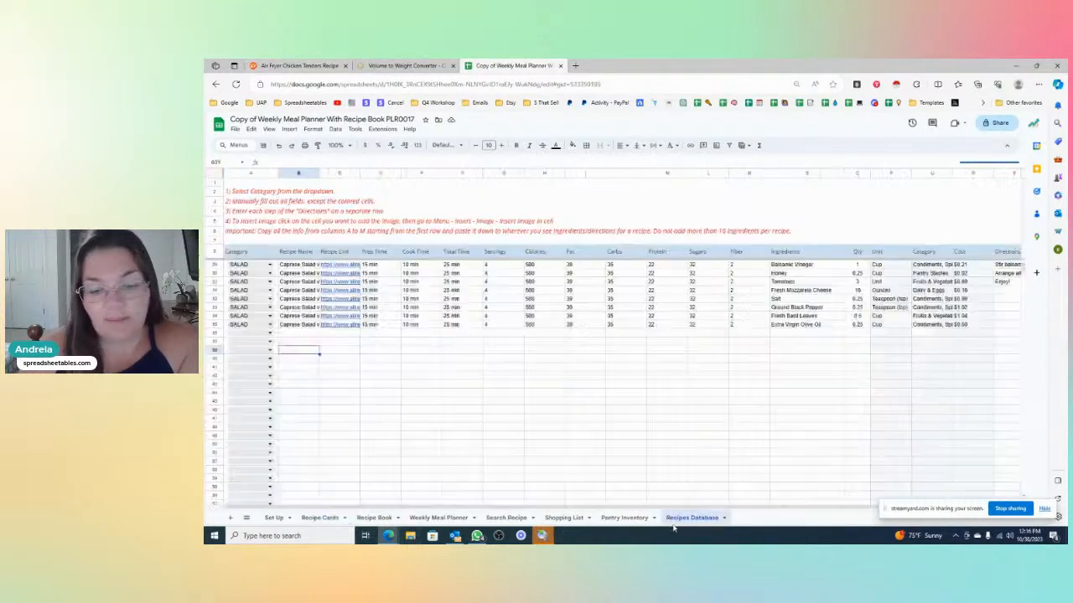
- Copy the complete ingredients list, from cooking spray to honey mustard sauce, from the recipe page and return to the Recipes Database
left_click(297, 65)
scroll(344, 409, "up", 4)
scroll(344, 409, "up", 5)
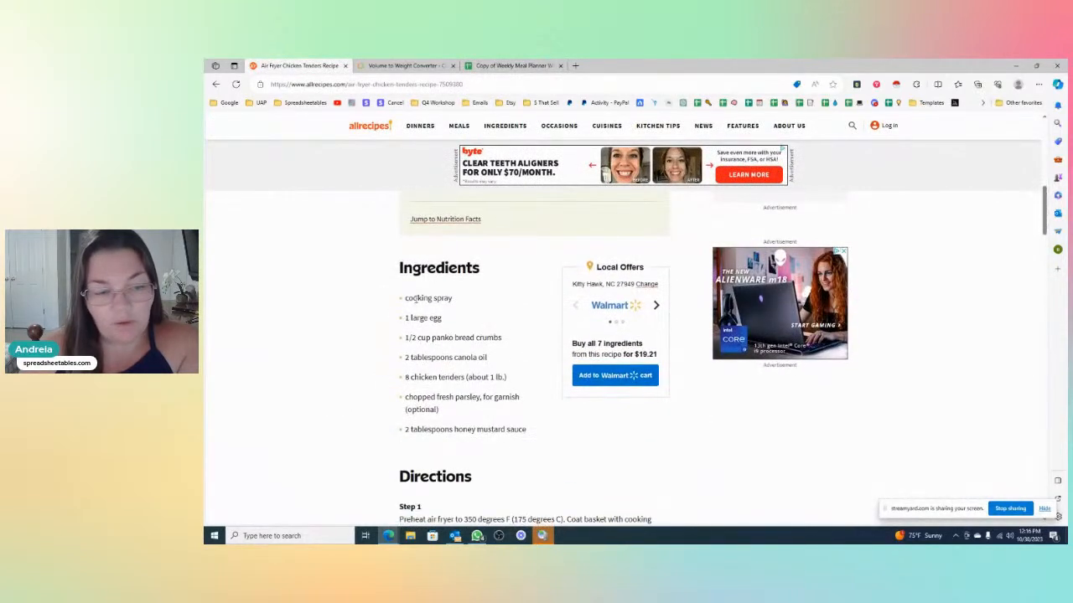
mouse_move(405, 298)
left_mouse_down()
mouse_move(469, 397)
mouse_move(531, 436)
left_mouse_up()
left_click(511, 65)
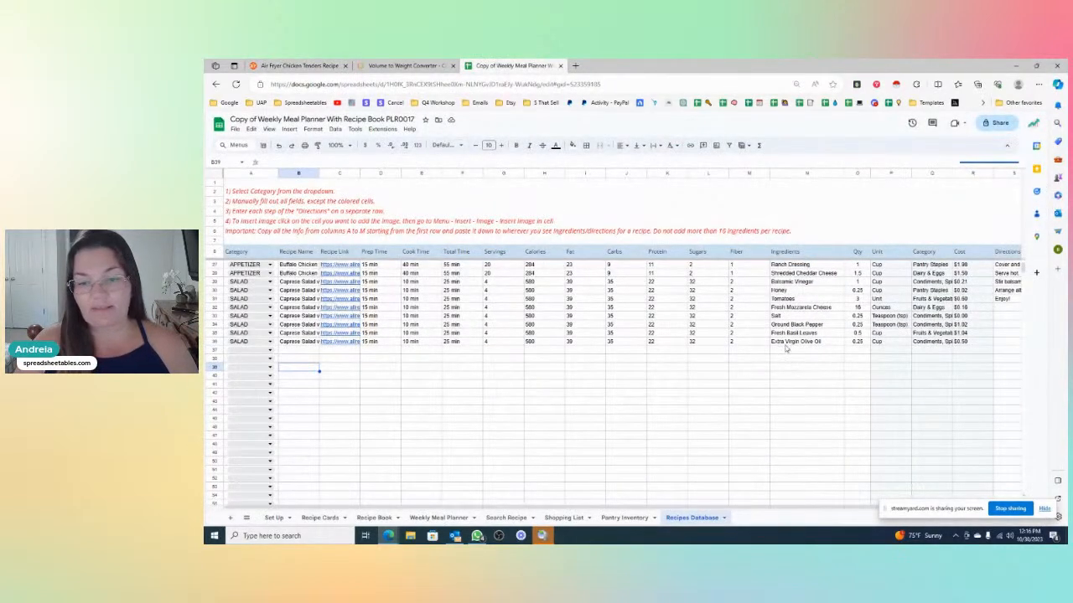
- Try to paste the copied ingredients as values only into N37, the first empty Ingredients cell
left_click(788, 352)
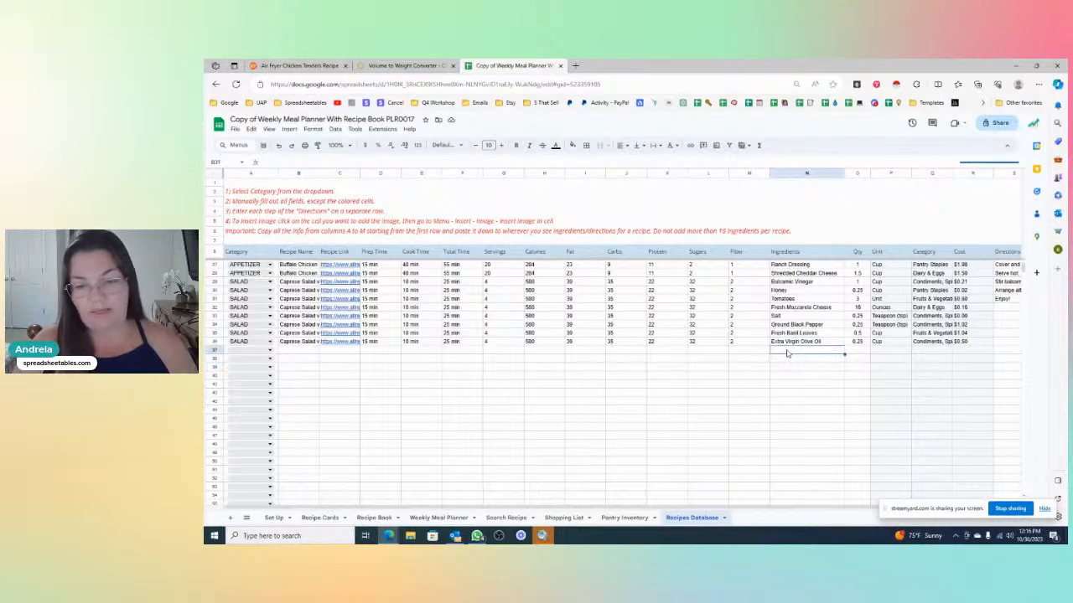
right_click(785, 353)
mouse_move(825, 280)
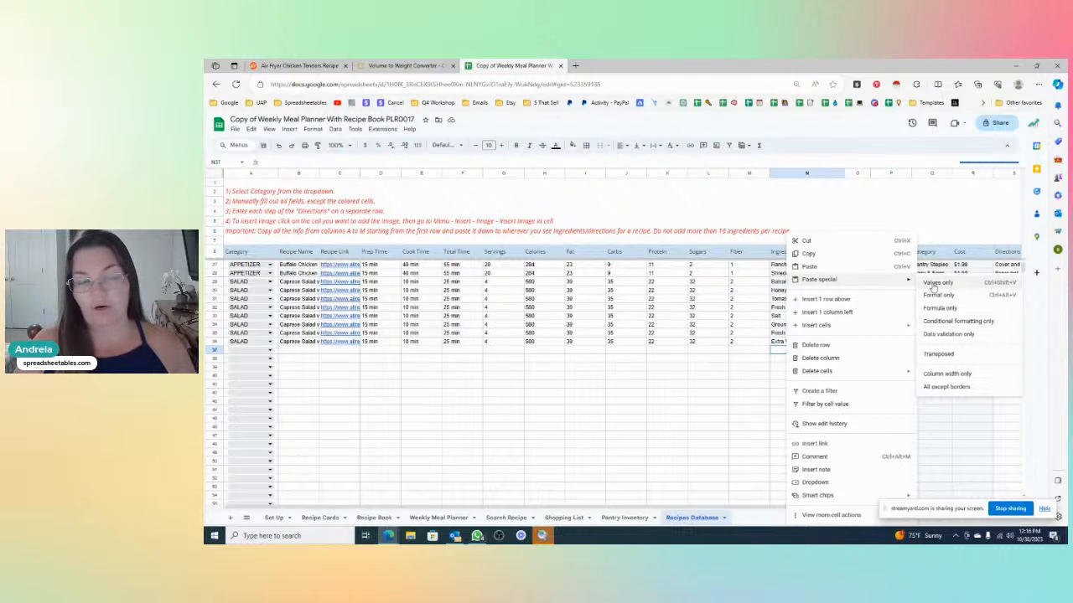
left_click(937, 283)
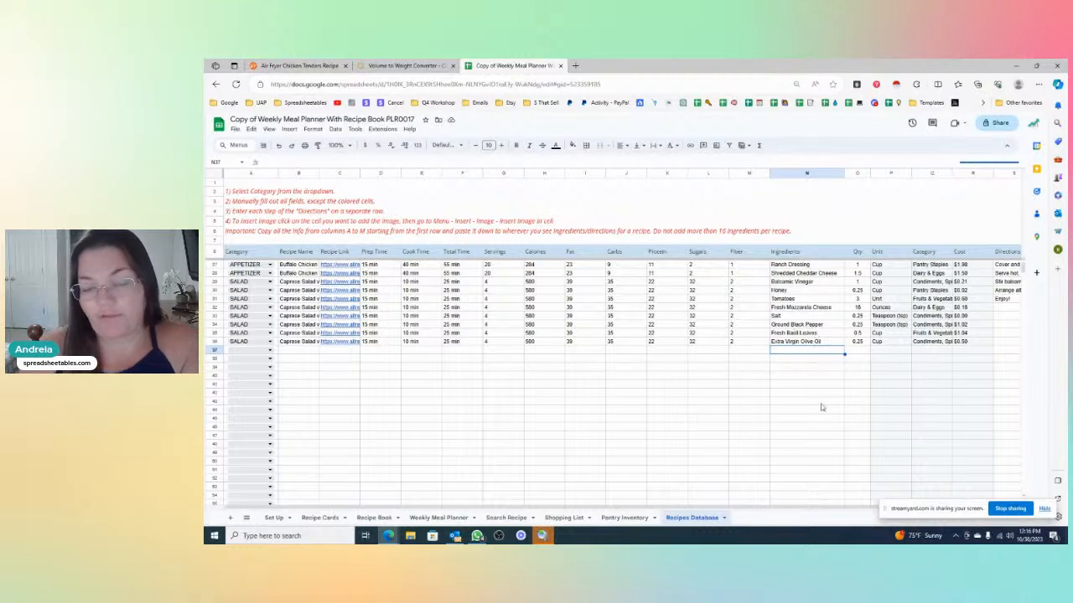
- Paste the copied ingredients into the Ingredients column from N37 down, dropping the web page's formatting
left_click(796, 325)
left_click(781, 354)
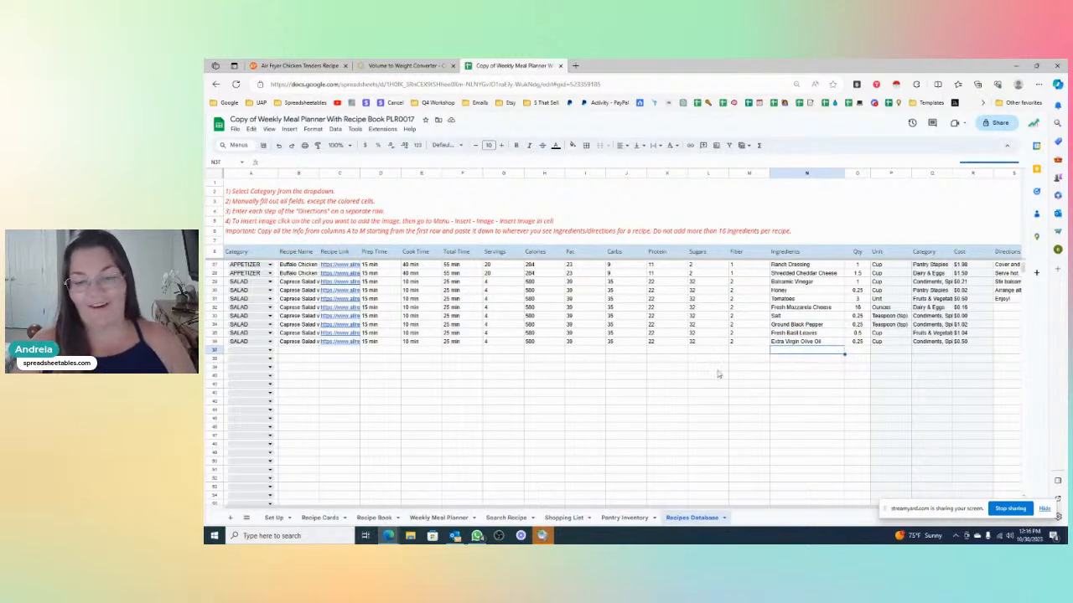
key("ctrl+v")
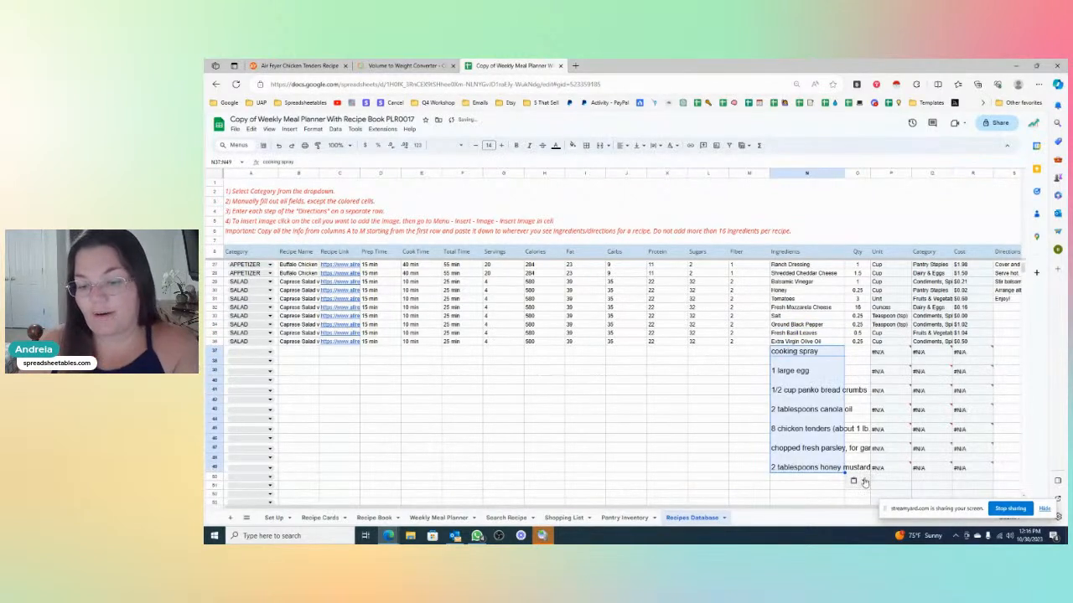
left_click(863, 482)
left_click(876, 433)
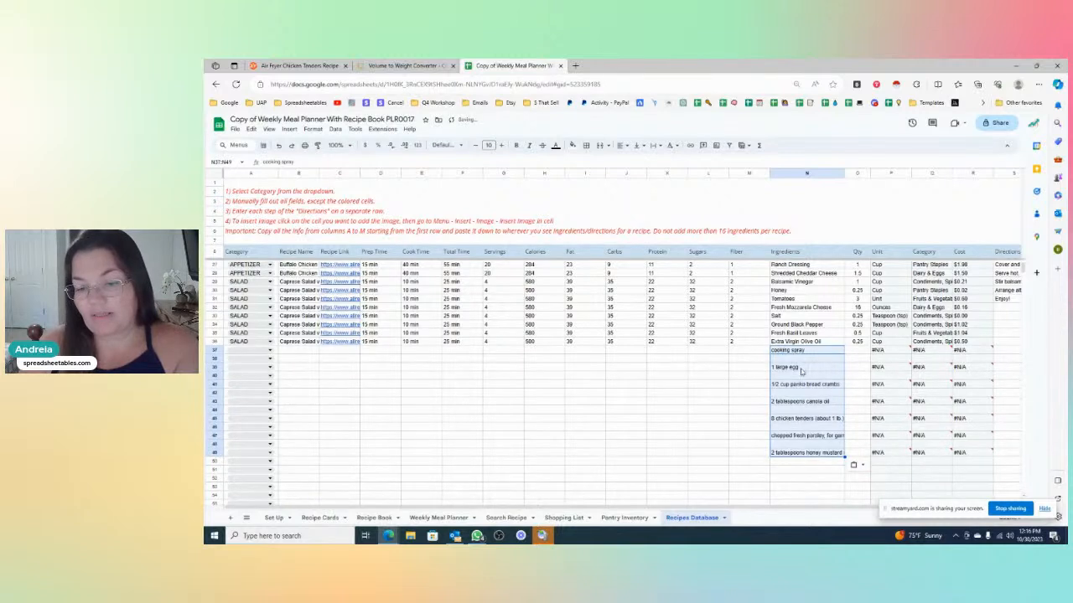
- Copy the pasted "1 large egg" entry up into N38, directly below the cooking spray ingredient
left_click(798, 370)
key("ctrl+c")
left_click(787, 358)
key("ctrl+v")
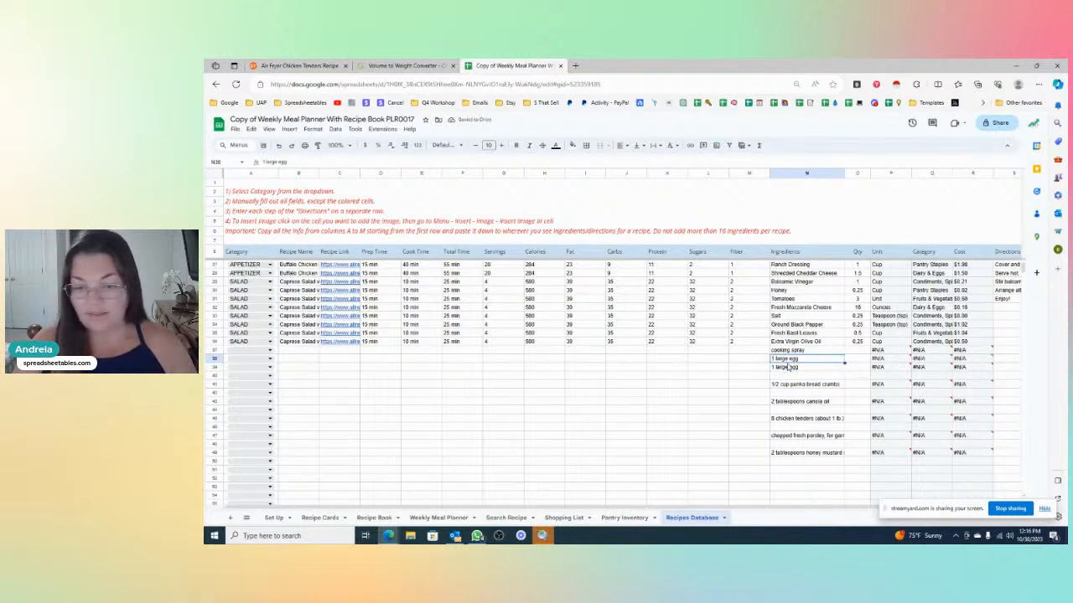
- Clear all the pasted ingredients from N37 down in the Ingredients column
left_click_drag(785, 350, 788, 471)
key("Delete")
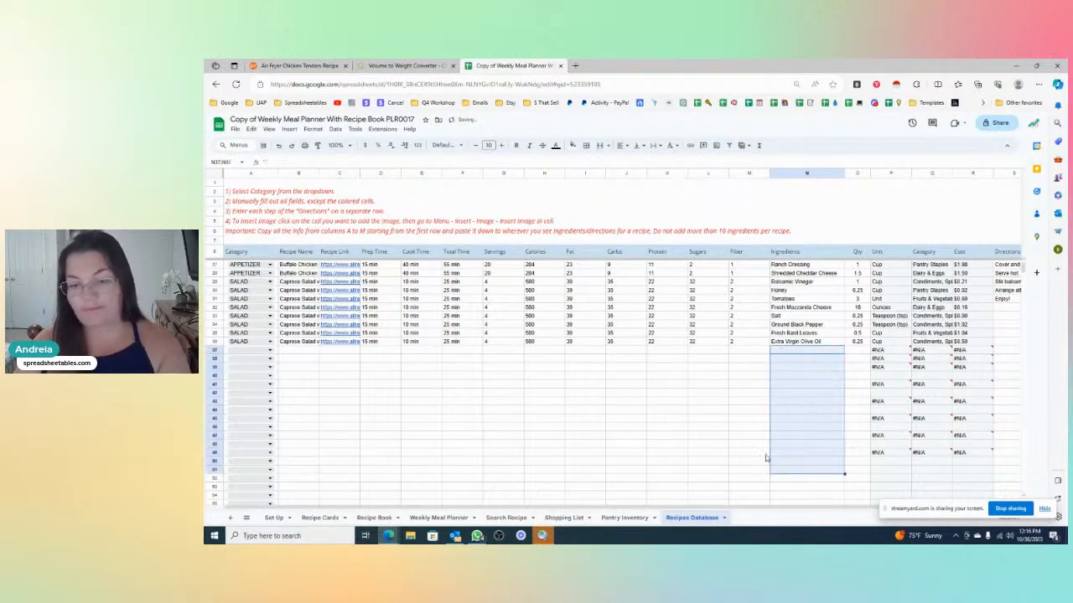
left_click(775, 352)
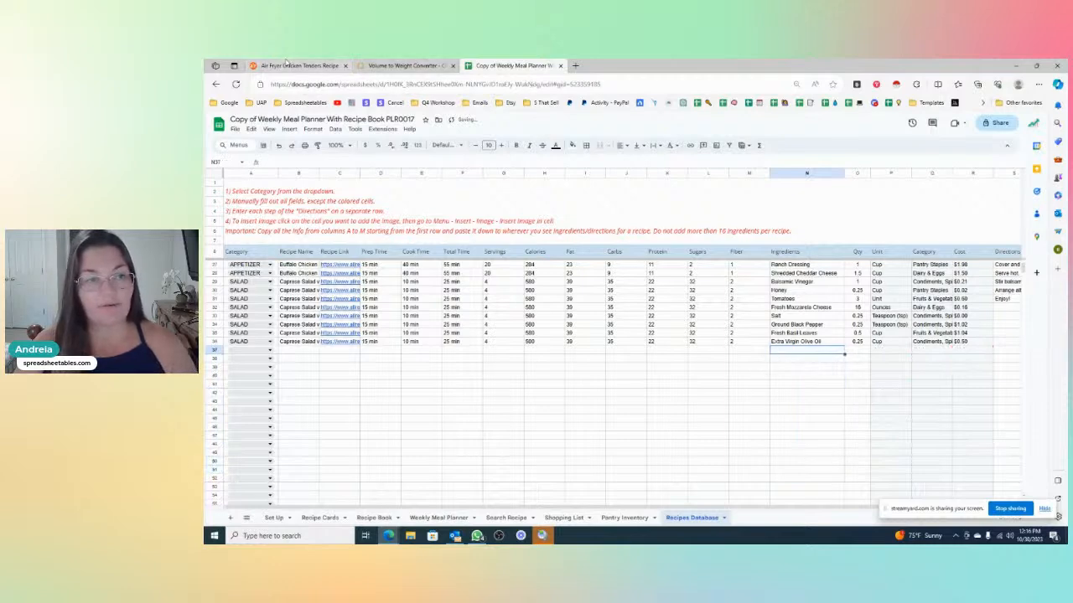
- Check the first ingredient on the recipe page and enter "Cooking Spray" in N37 of the Recipes Database
left_click(297, 66)
left_click(492, 65)
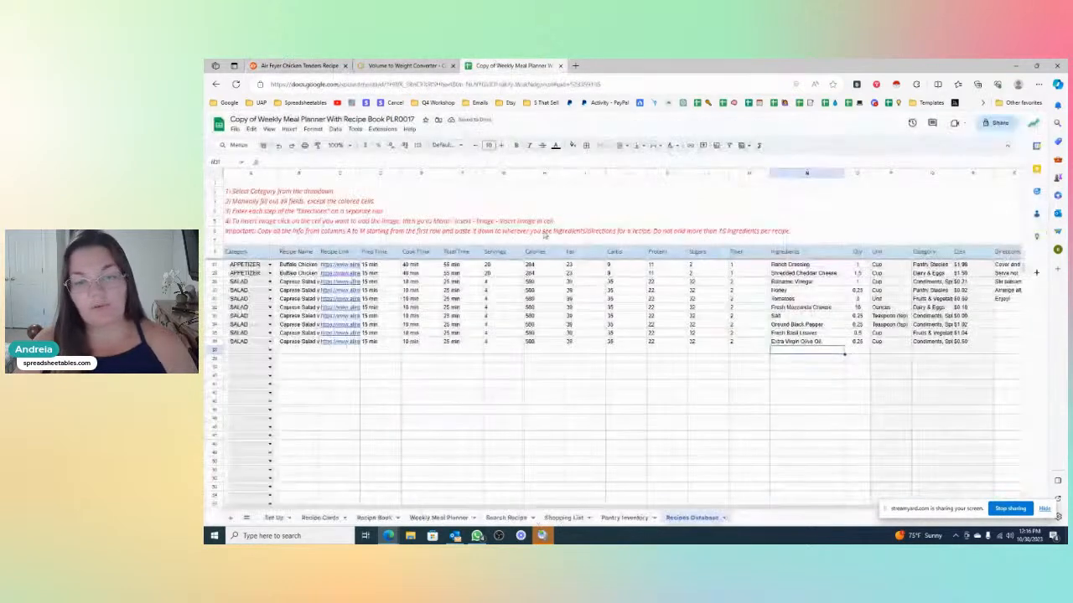
type("Cooking Spray")
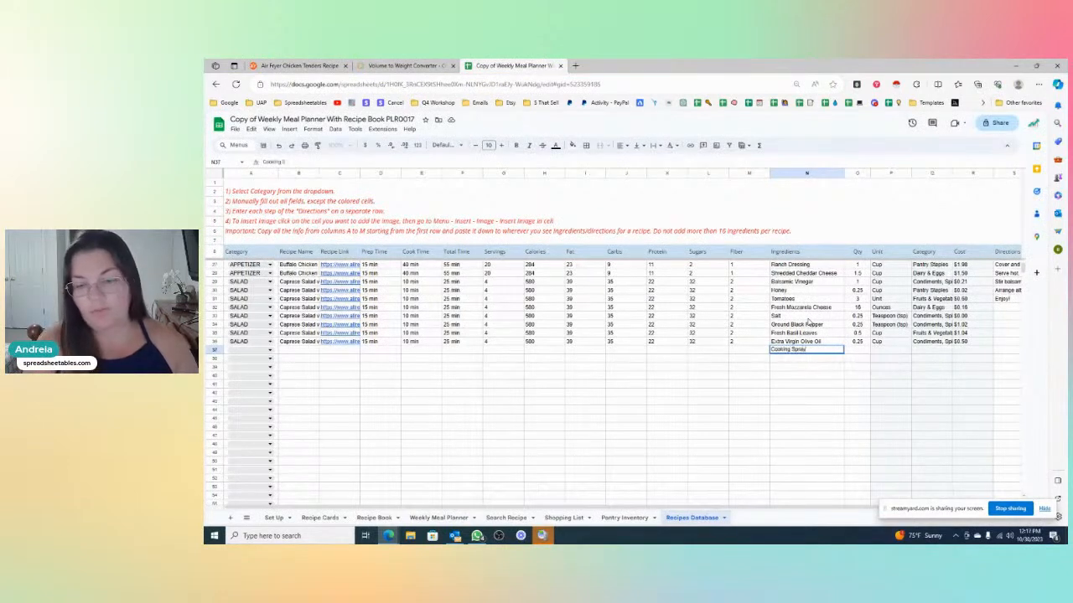
key("Return")
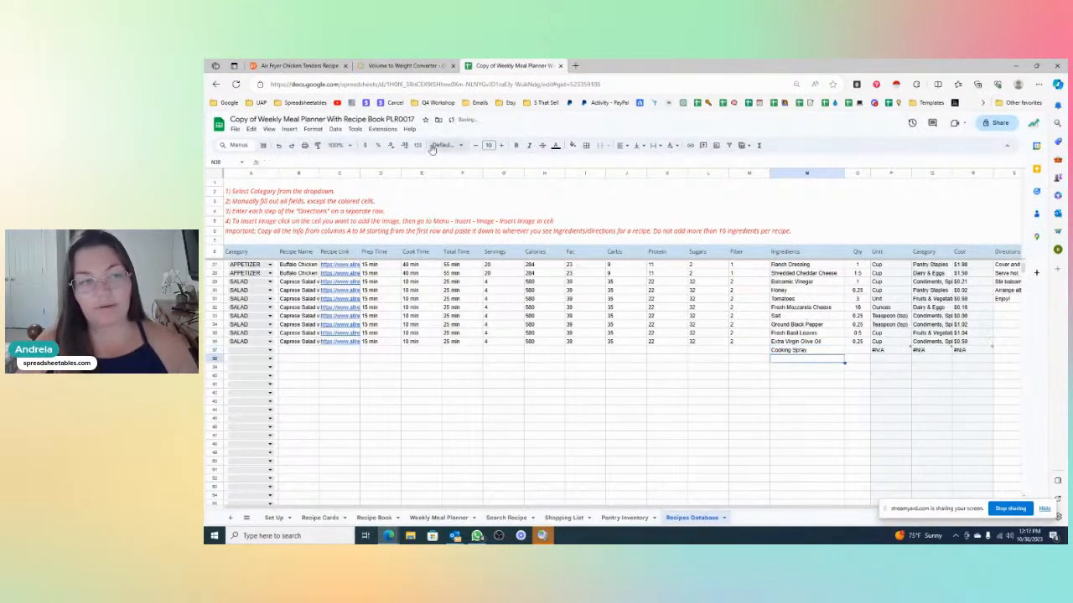
- Check the recipe's ingredient list for the amount and set the Cooking Spray quantity in O37 to 0.1
left_click(310, 65)
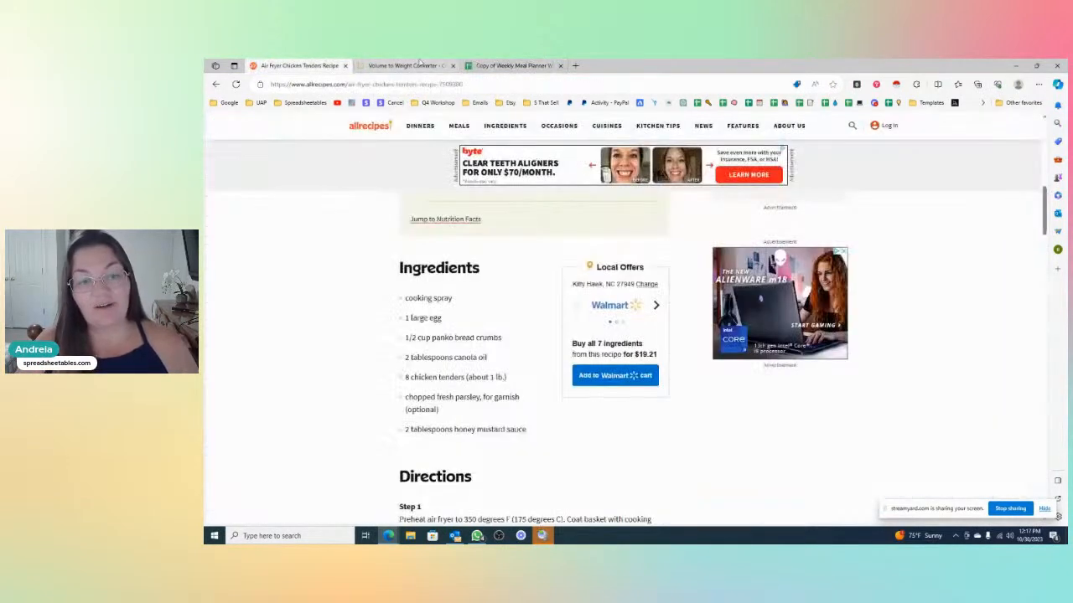
left_click(508, 65)
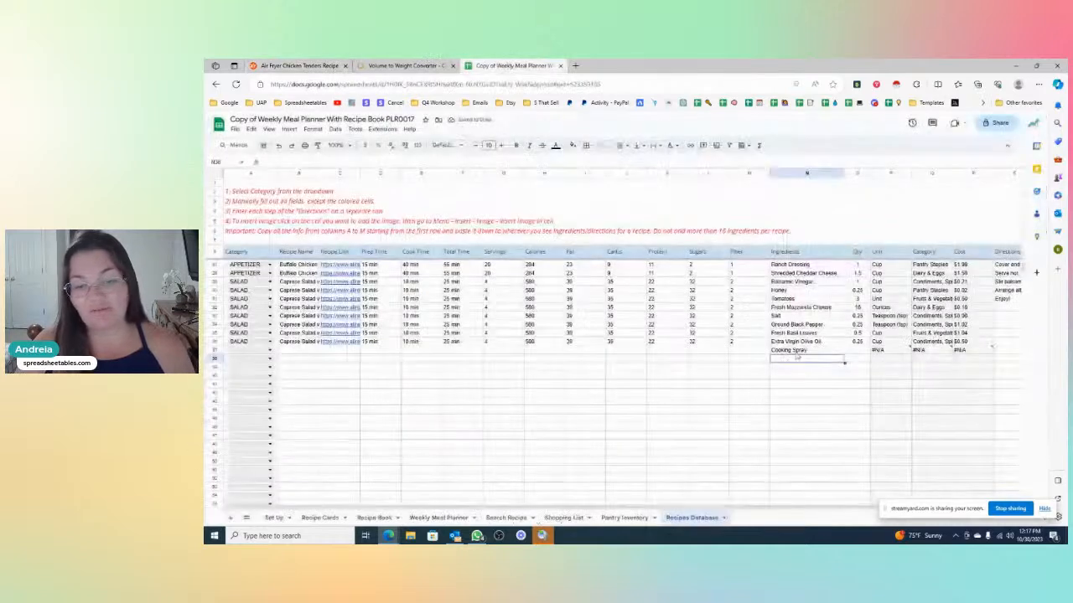
left_click(858, 351)
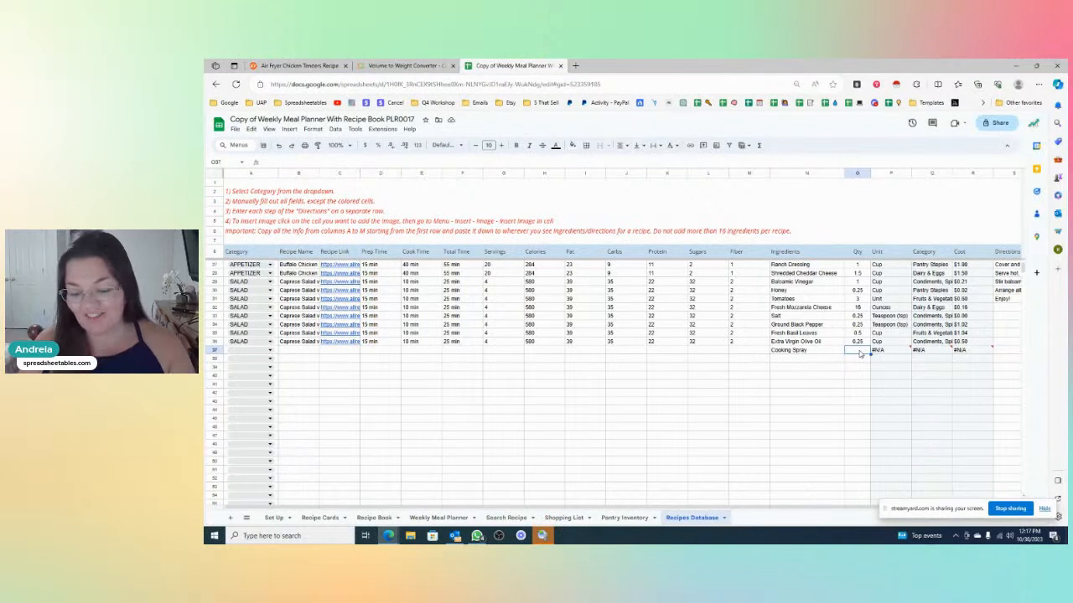
type("0.5")
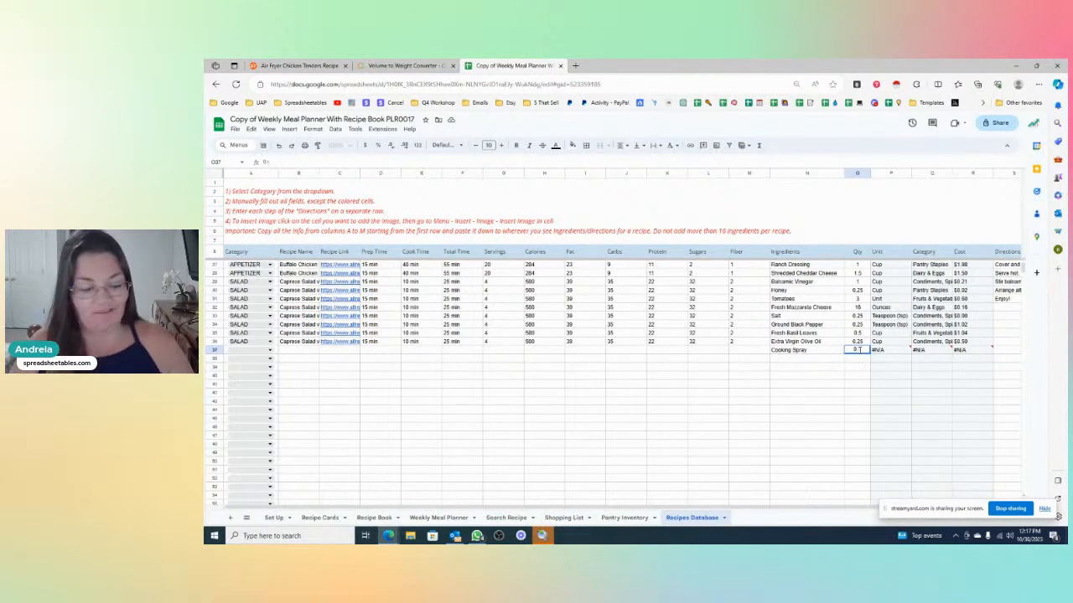
key("Tab")
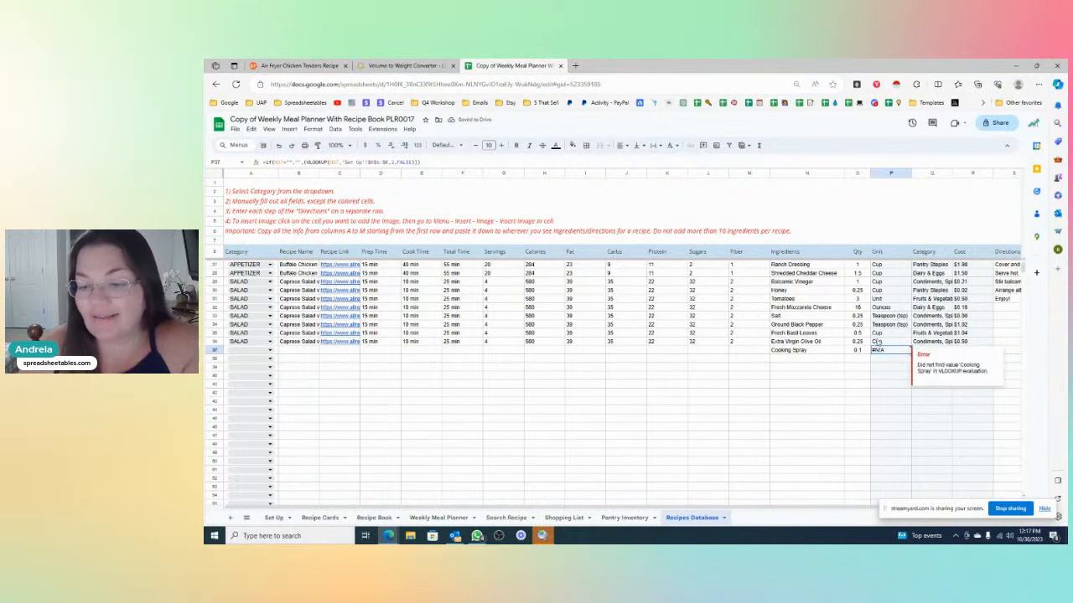
left_click(1008, 335)
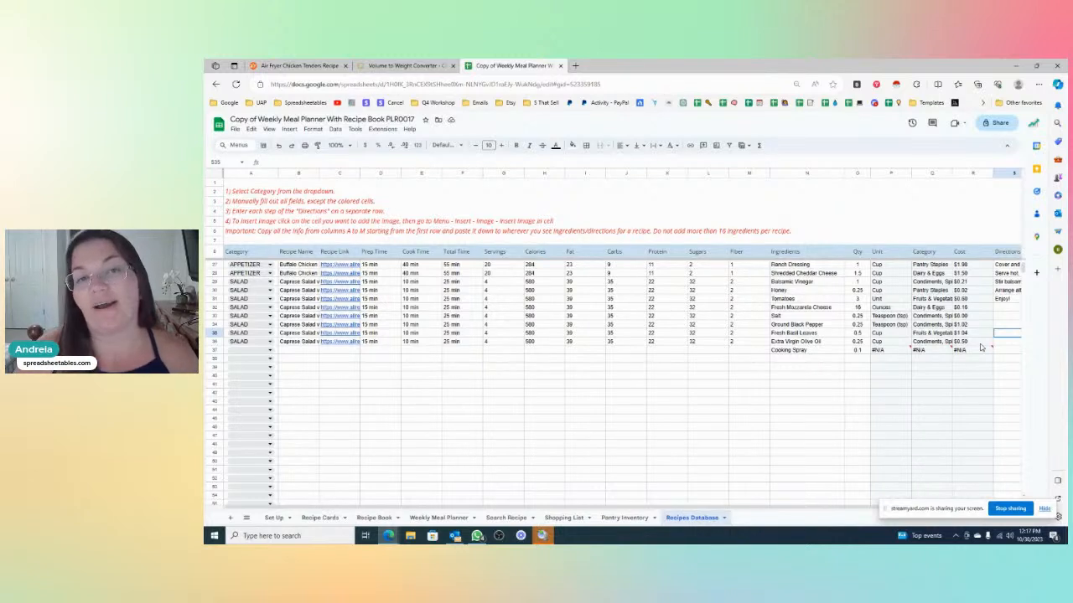
mouse_move(893, 356)
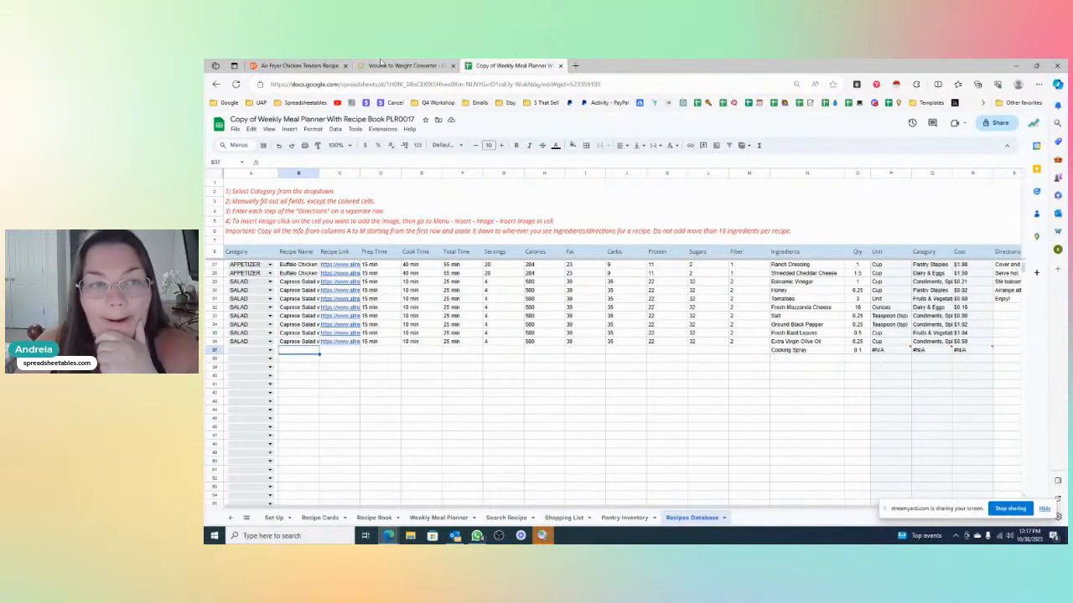
- Enter "Egg" as the second ingredient, in N38 of the Recipes Database
left_click(328, 66)
key("ctrl+Tab")
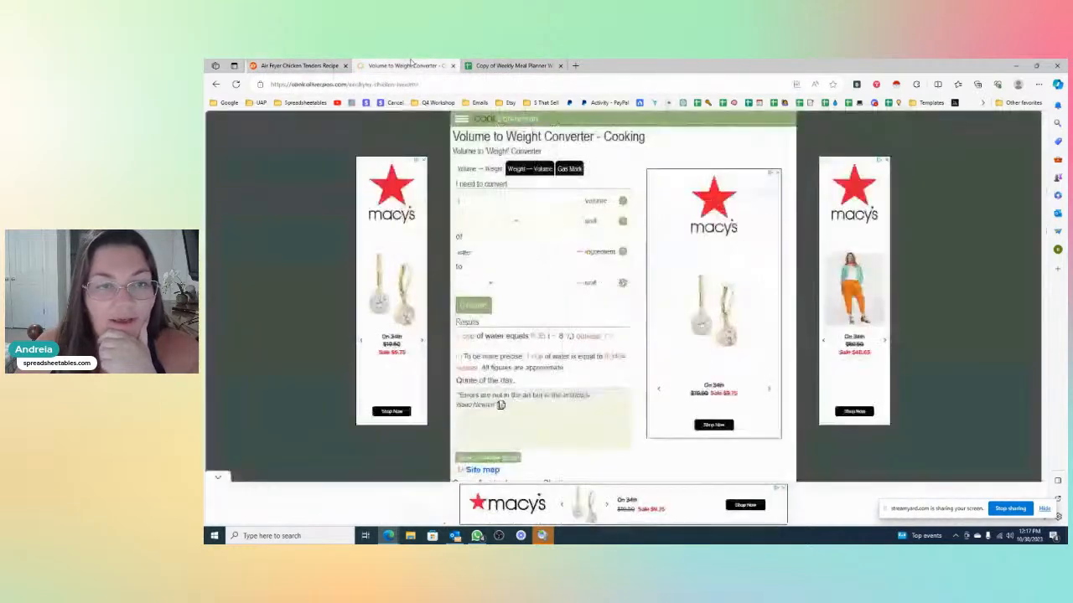
key("ctrl+Tab")
left_click(826, 362)
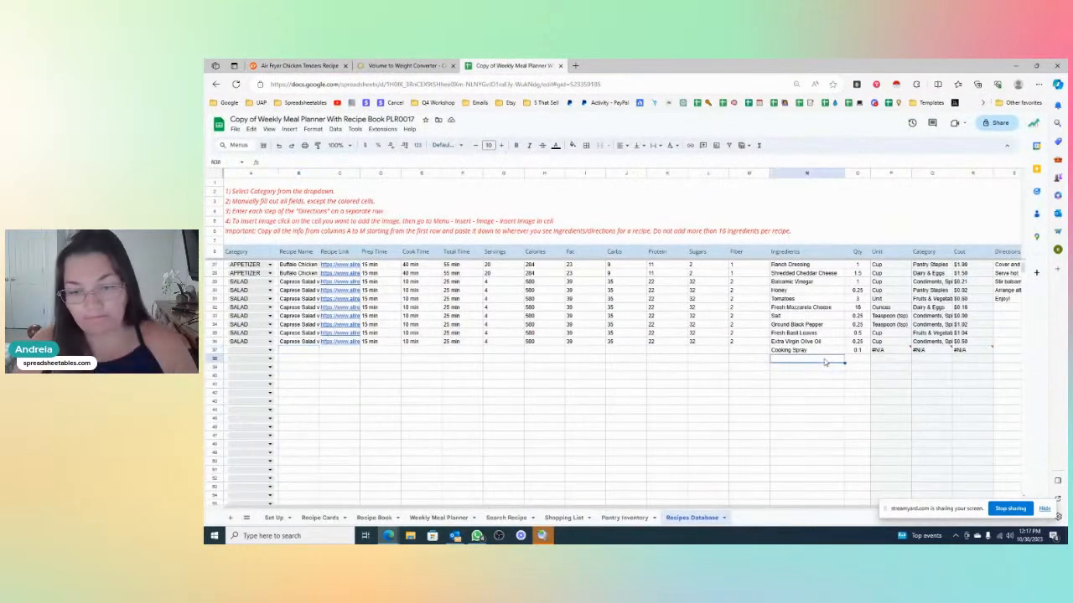
type("Egg")
key("Return")
- Check the next ingredient on the recipe page and enter "Panko Bread Crumbs" in N39 of the Recipes Database
scroll(822, 389, "up", 4)
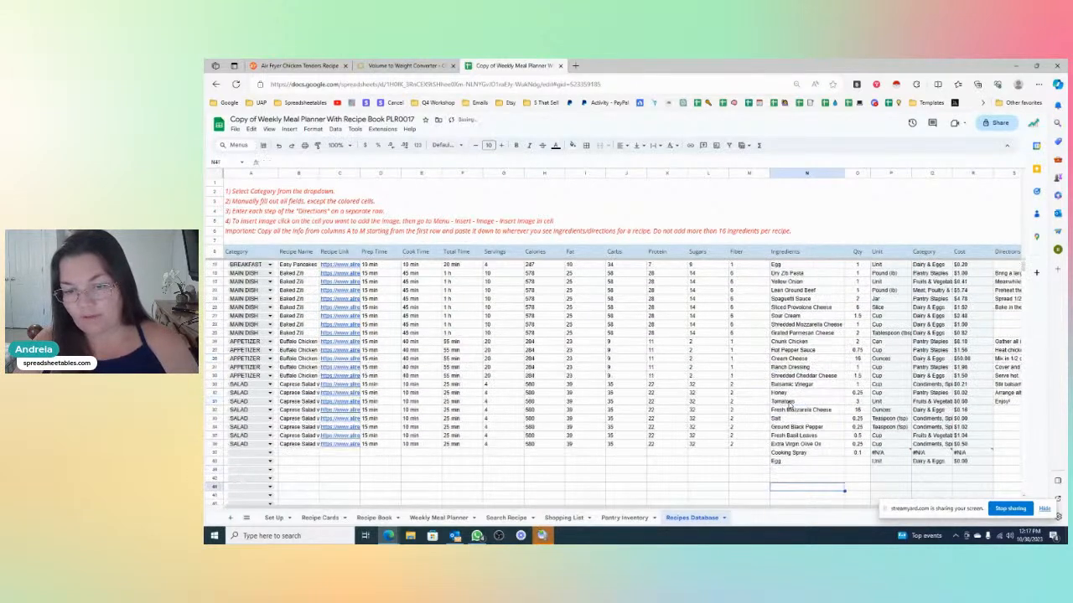
scroll(783, 431, "down", 2)
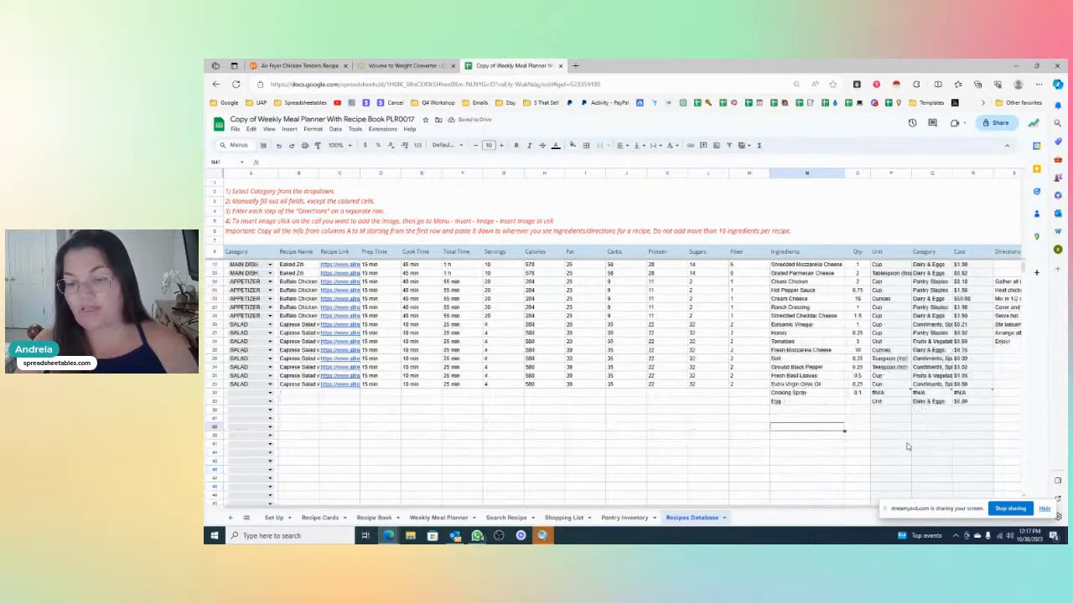
left_click(771, 409)
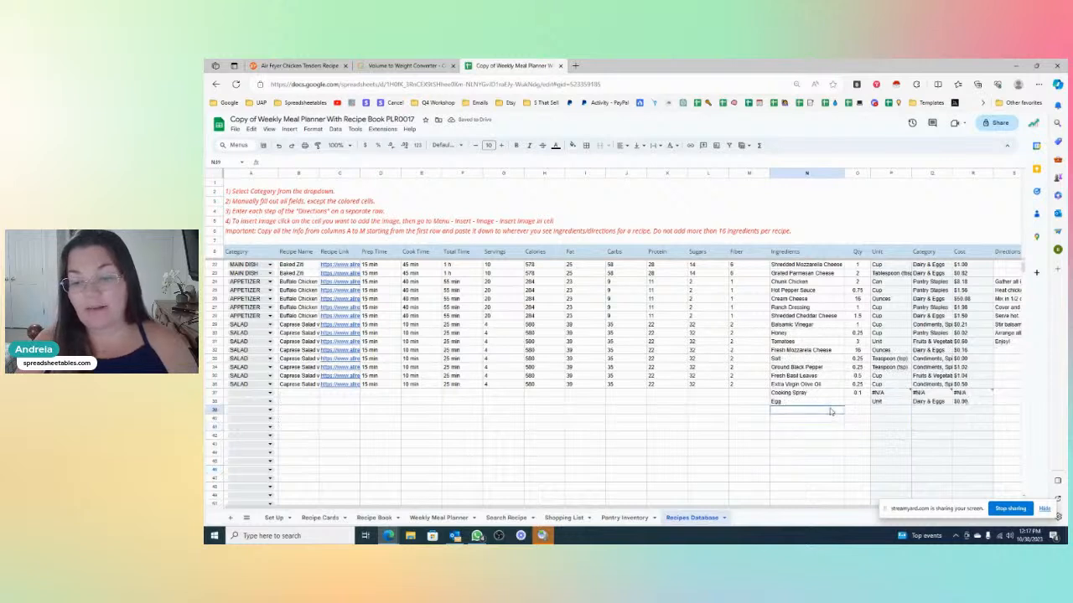
left_click(766, 408)
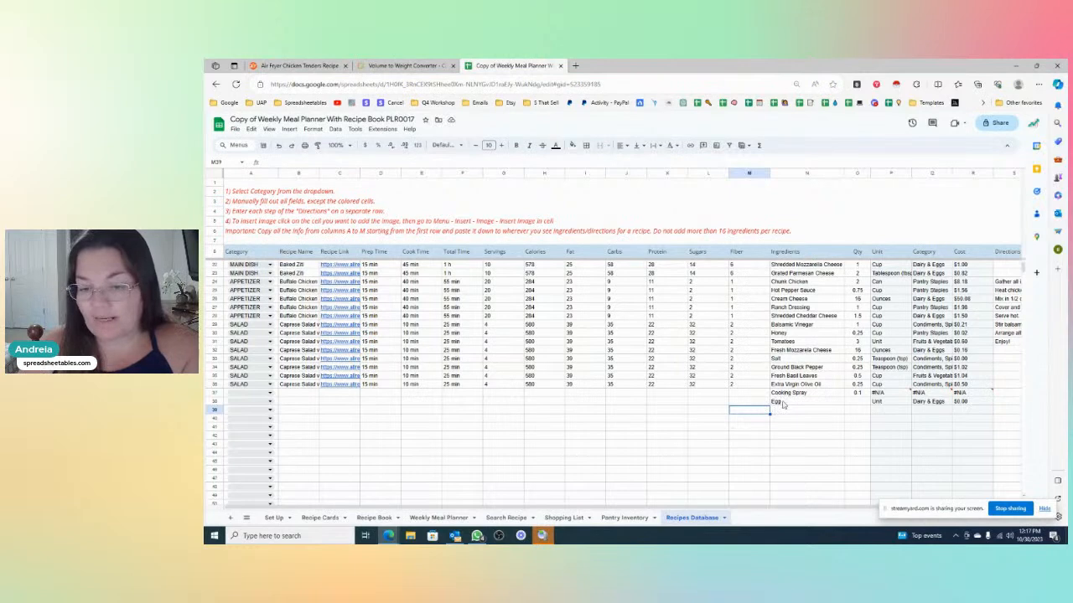
left_click(298, 65)
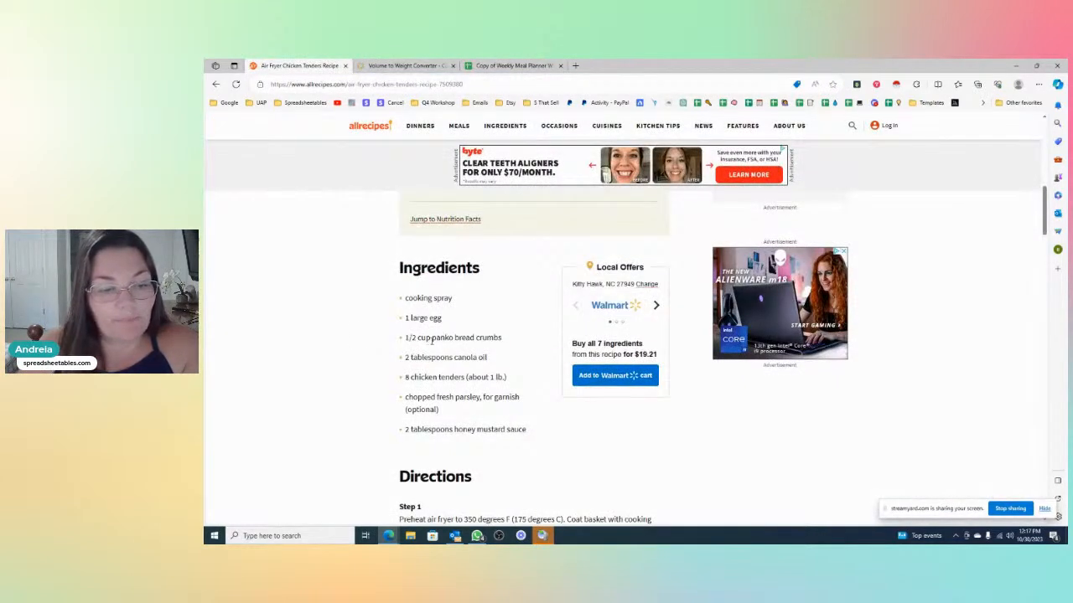
left_click(512, 66)
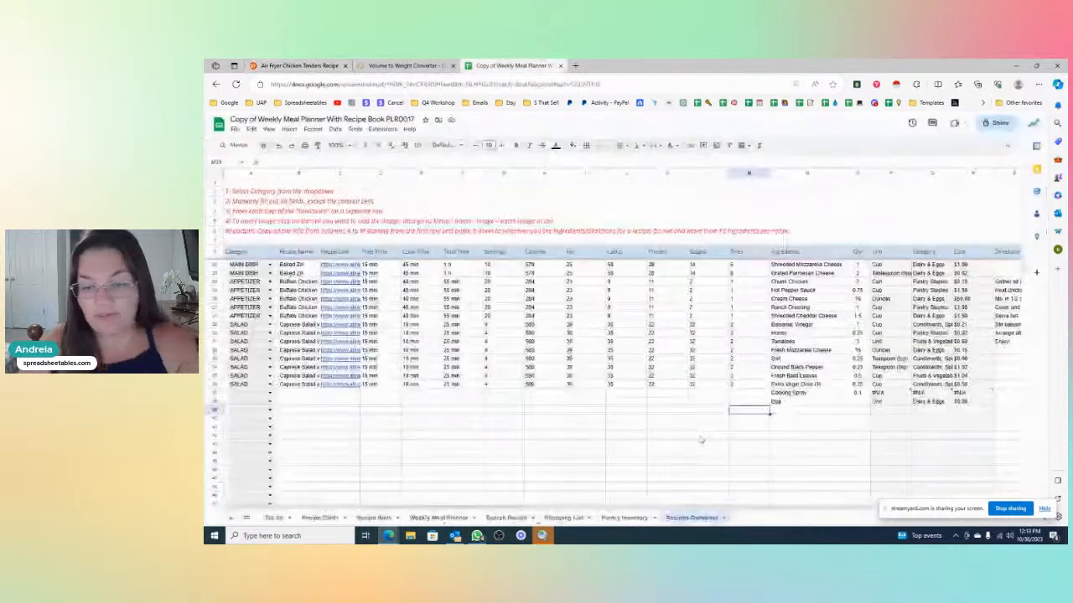
type("Fanko Bread Crumbs")
key("Return")
- Following the recipe page, enter "Canola Oil" in N40 and "Chicken Tenders" in N41 of the Ingredients column
left_click(297, 66)
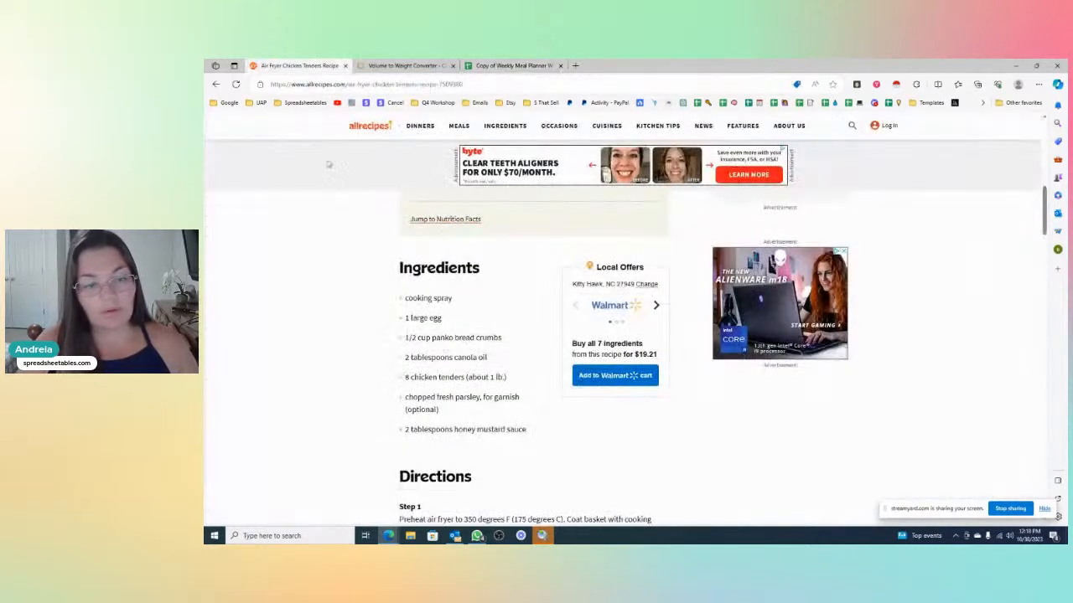
left_click(513, 65)
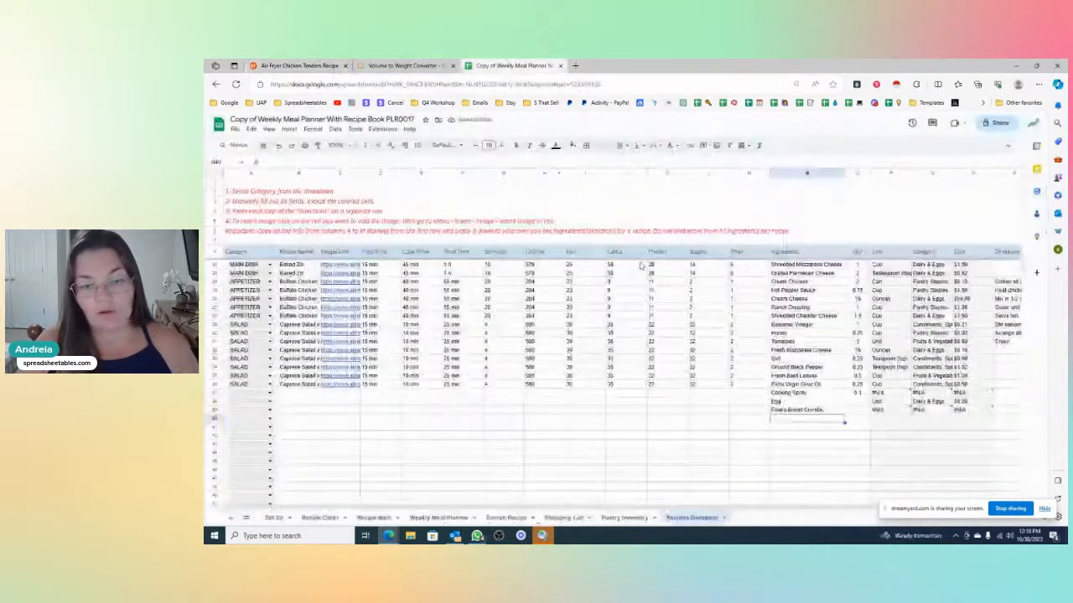
type("Canola Oil")
key("Return")
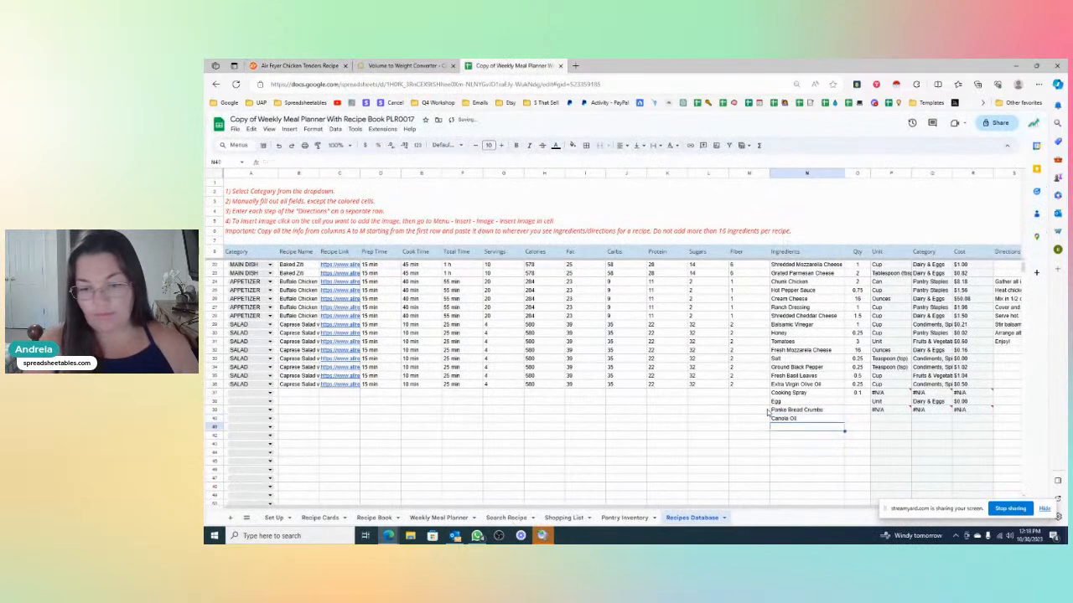
left_click(297, 66)
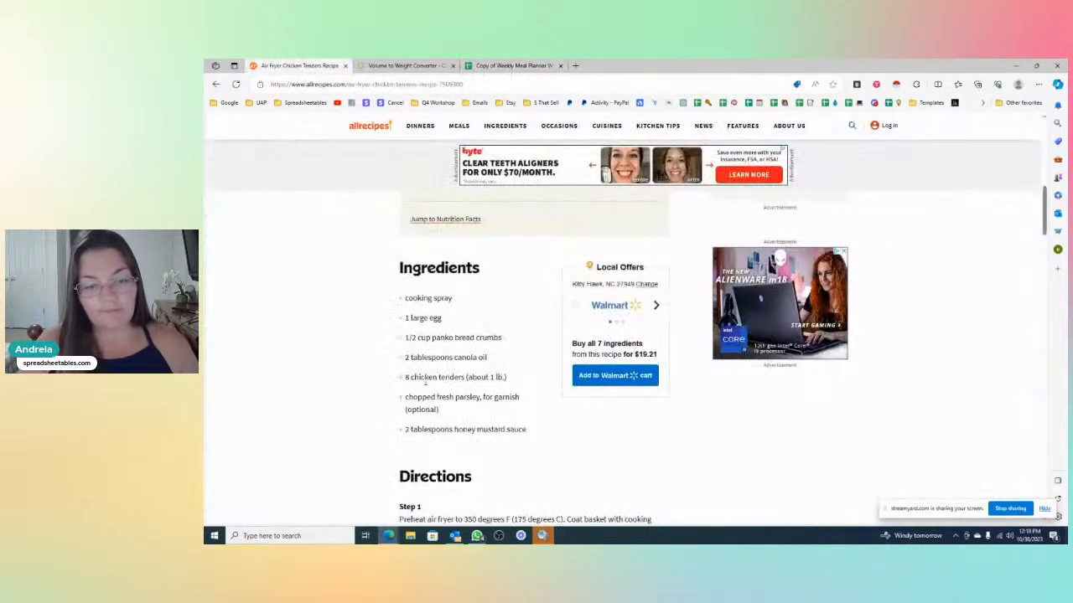
left_click(512, 65)
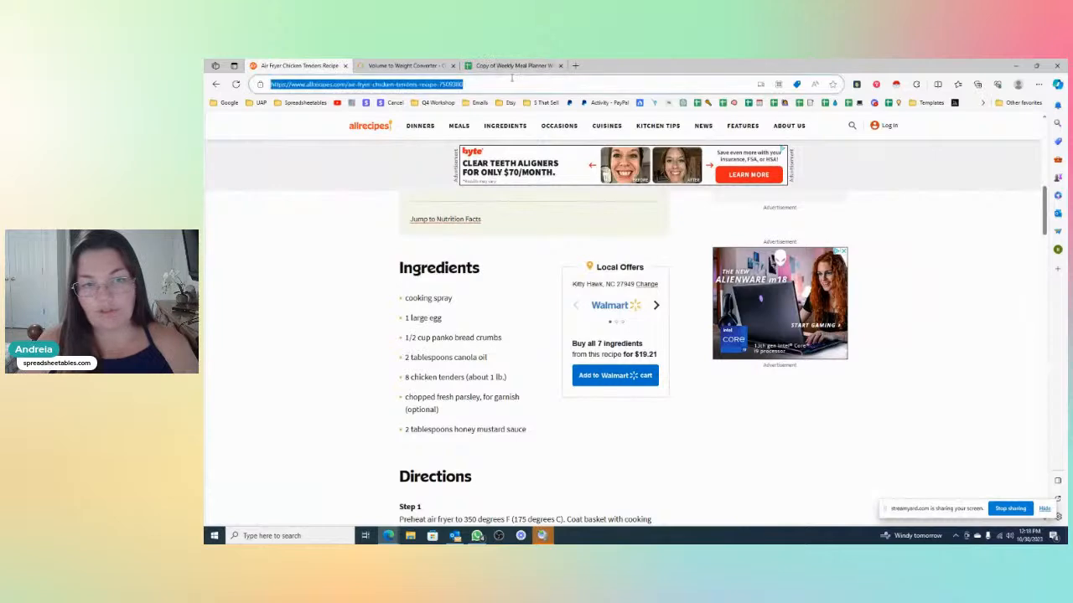
type("Olicken Tenders")
key("Return")
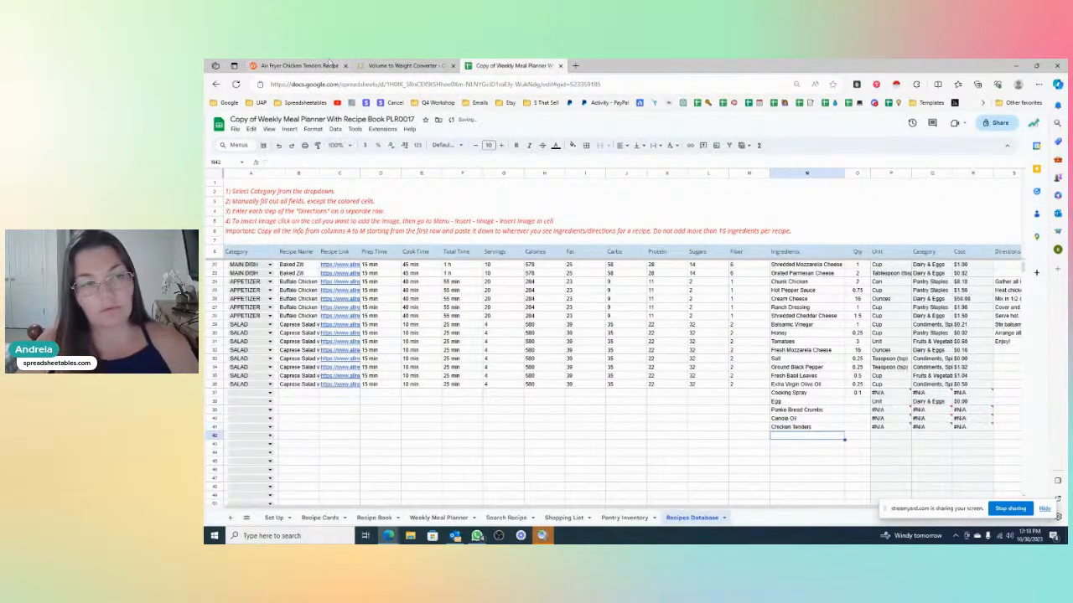
- Following the recipe page, add the last two ingredients: "Parsley" in N42 and "Honey Mustard Sauce" in N43
left_click(302, 65)
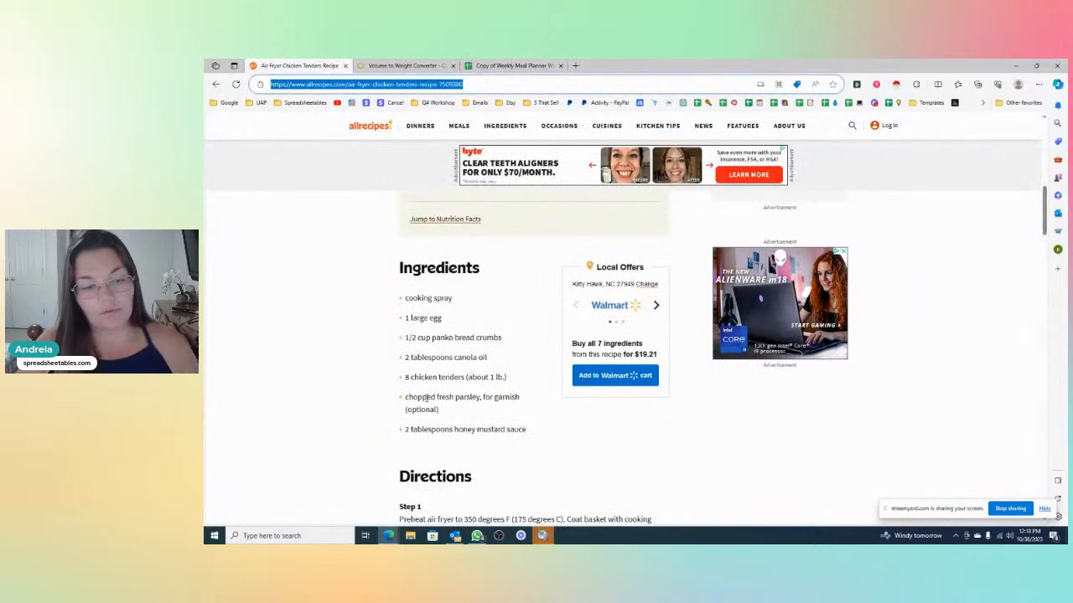
left_click(509, 67)
type("Parsley")
key("Return")
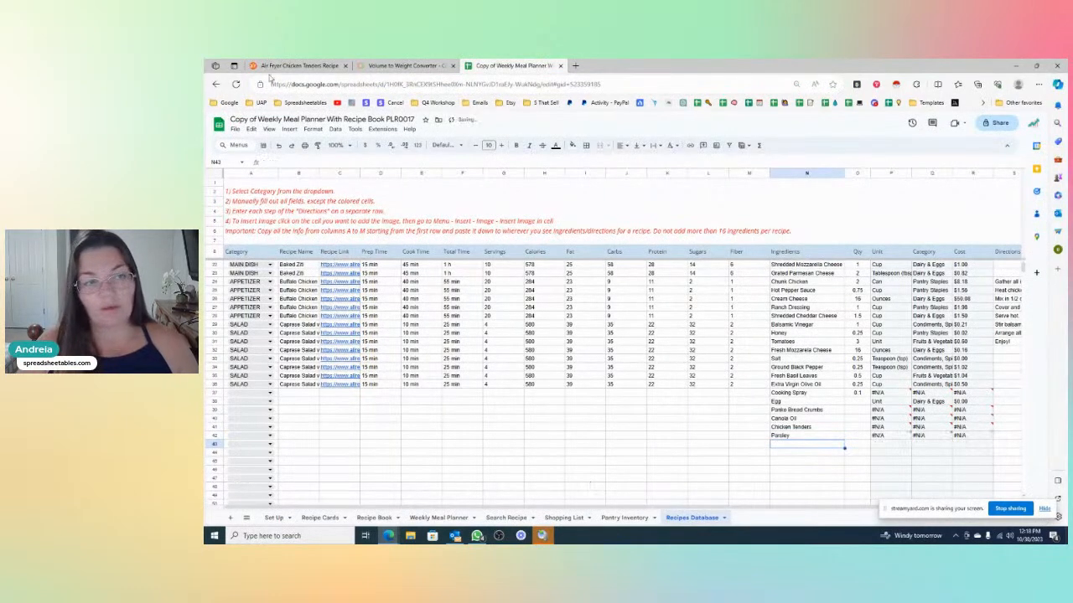
left_click(322, 66)
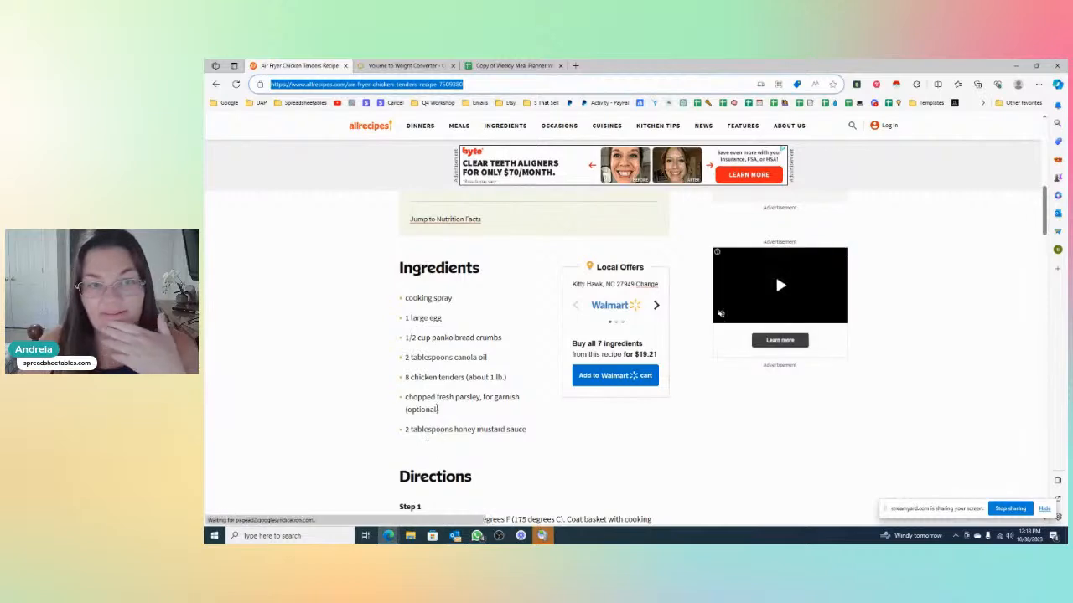
left_click(517, 65)
type("Honey Mustard Sauce")
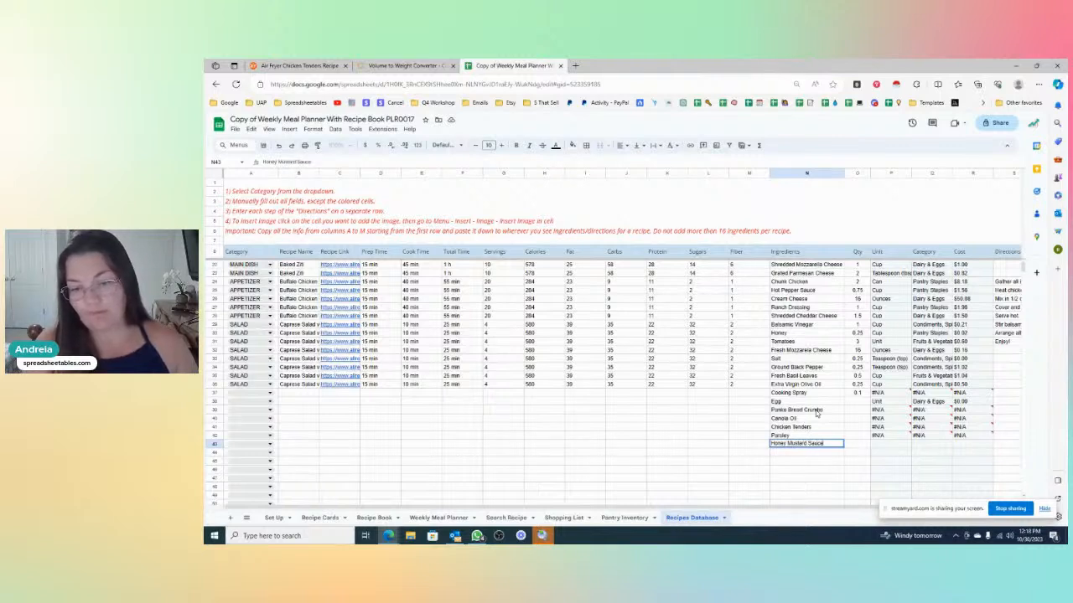
key("Tab")
- Check the egg amount on the recipe page and set the Egg quantity in O38 to 1
left_click(852, 403)
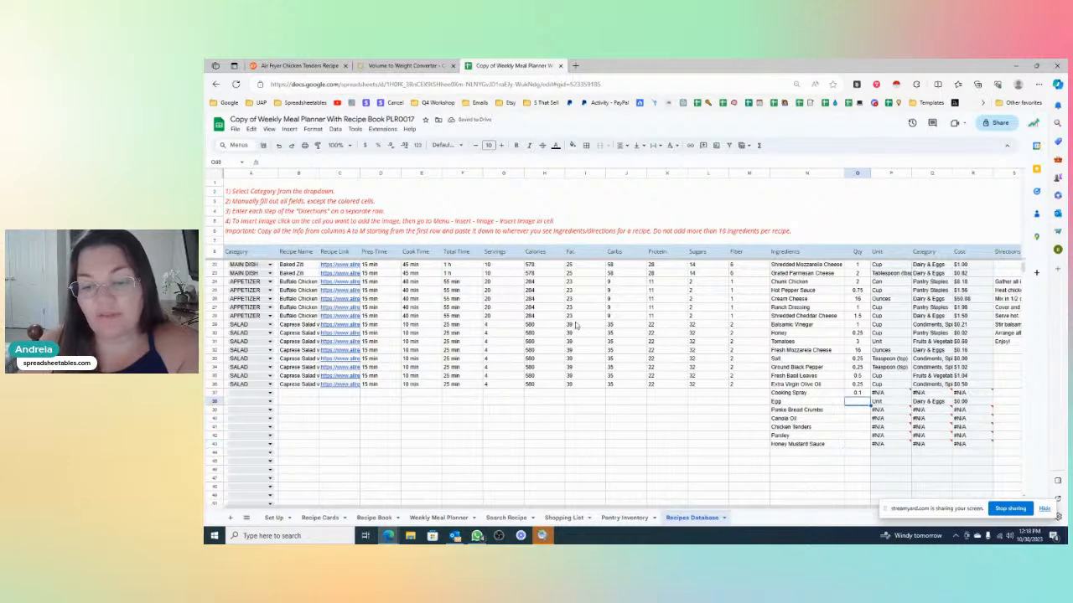
left_click(301, 66)
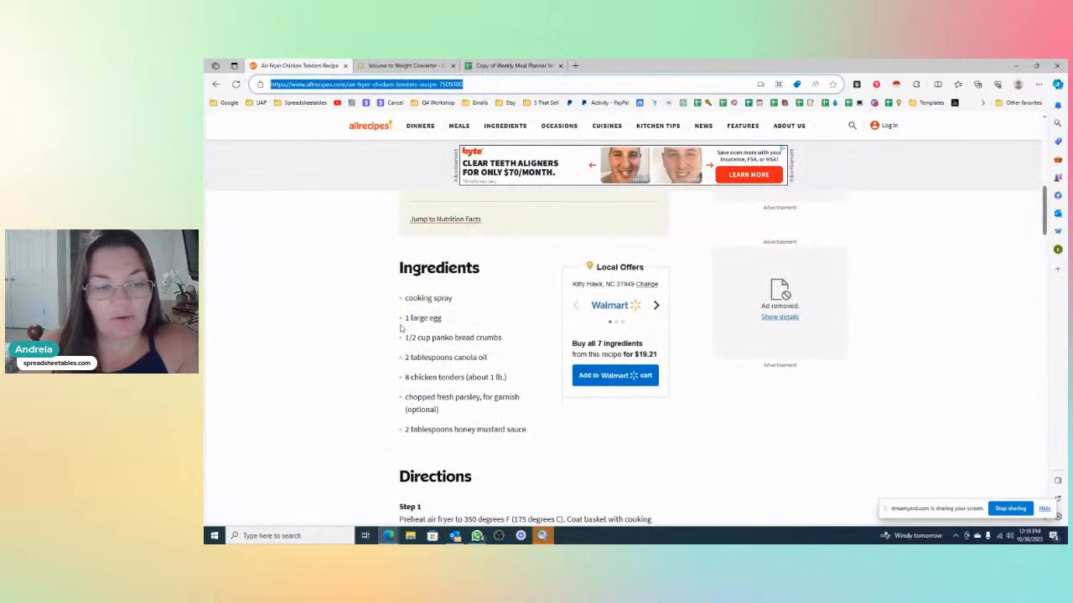
left_click(507, 65)
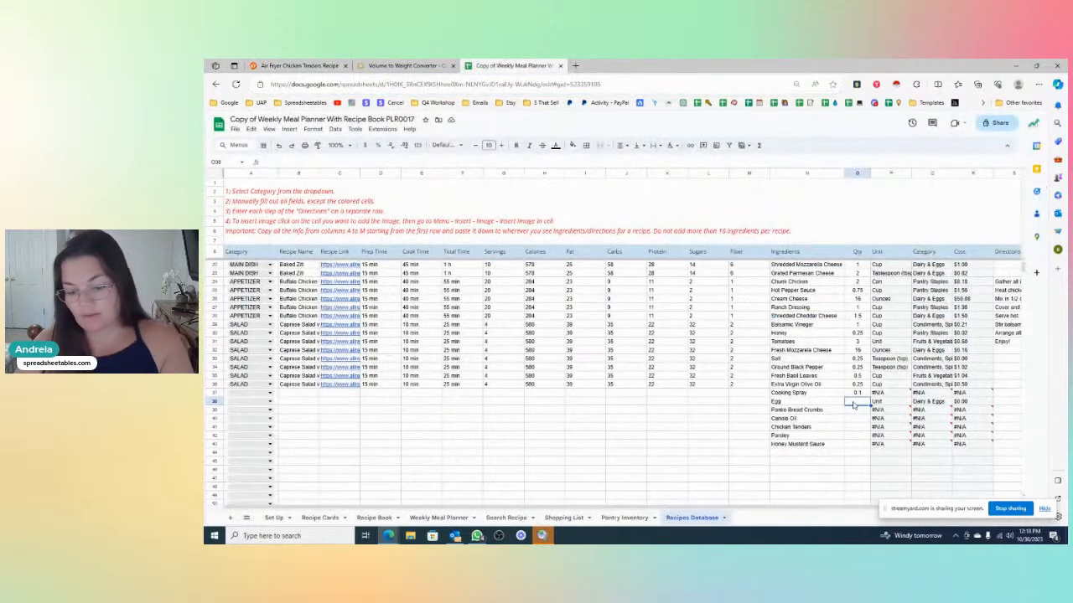
key("Return")
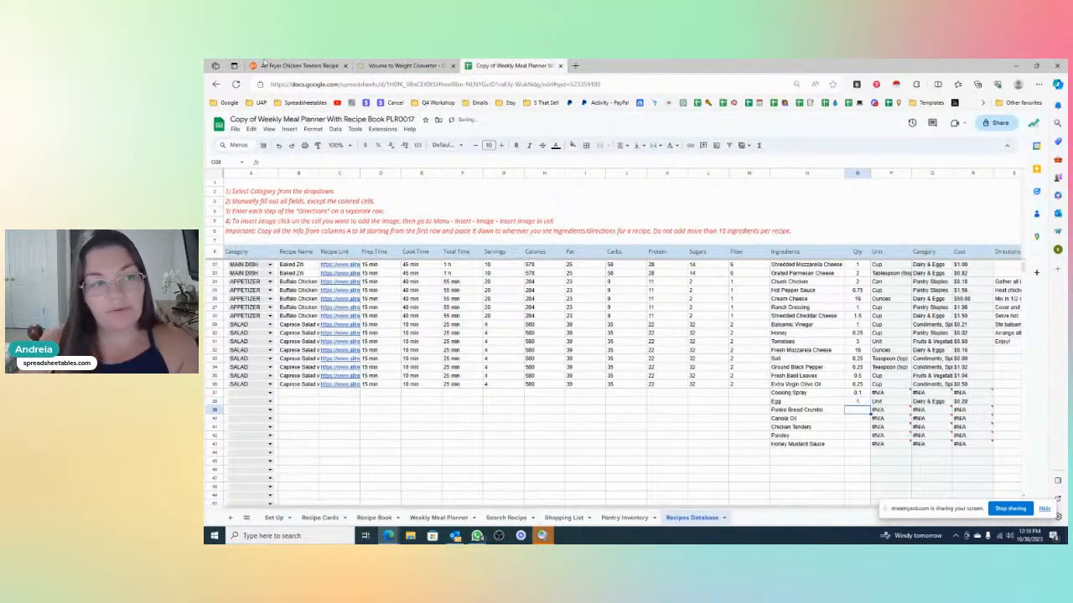
- Following the recipe page, set the quantities of Panko Bread Crumbs in O39 to 0.5 and Canola Oil in O40 to 2
left_click(264, 64)
left_click(524, 65)
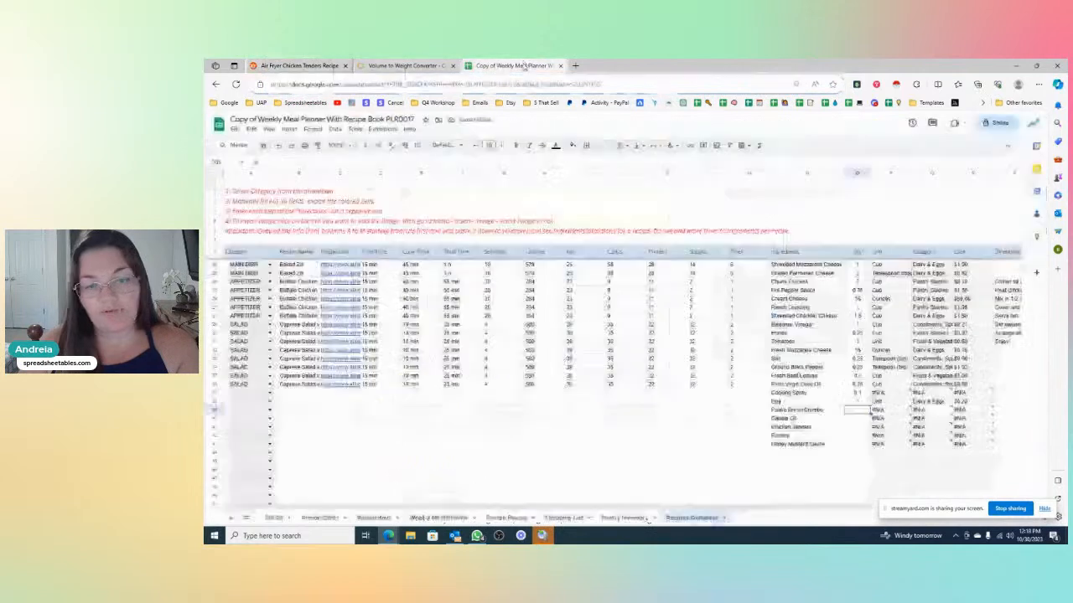
type("0.5")
key("Return")
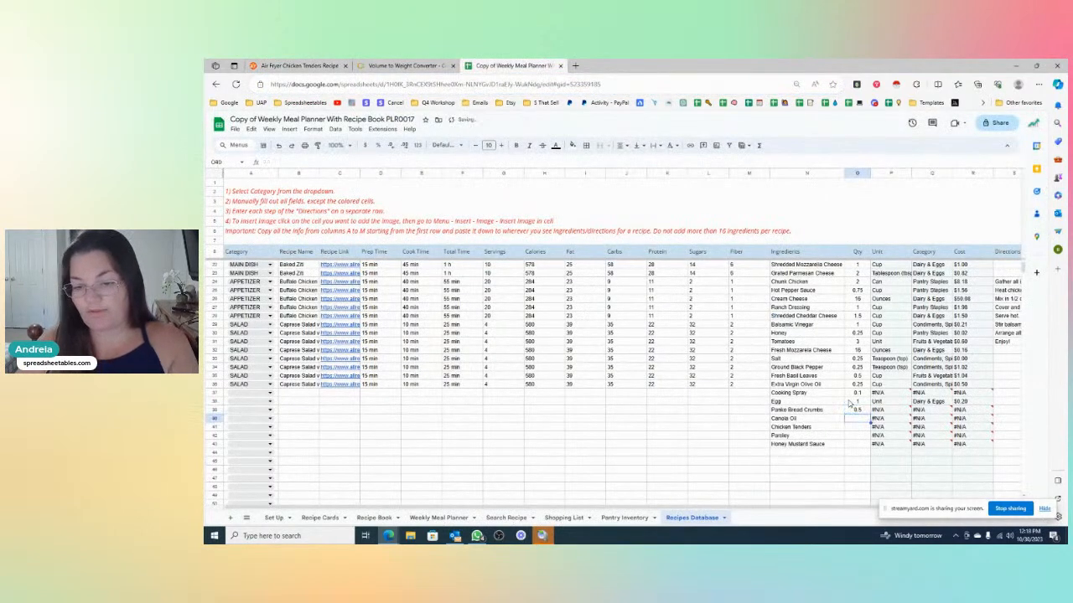
left_click(404, 65)
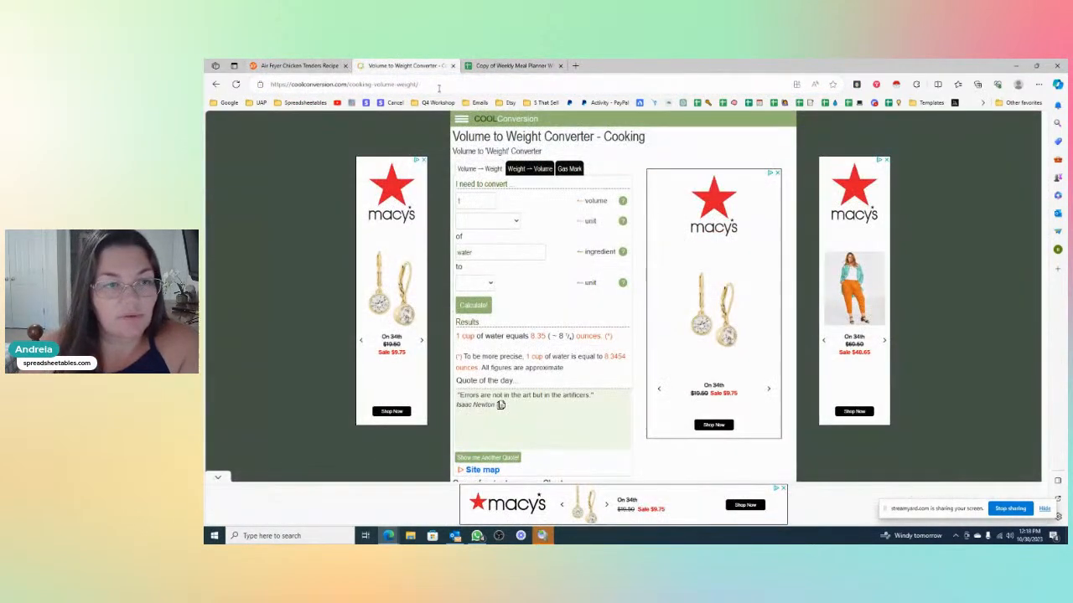
left_click(300, 65)
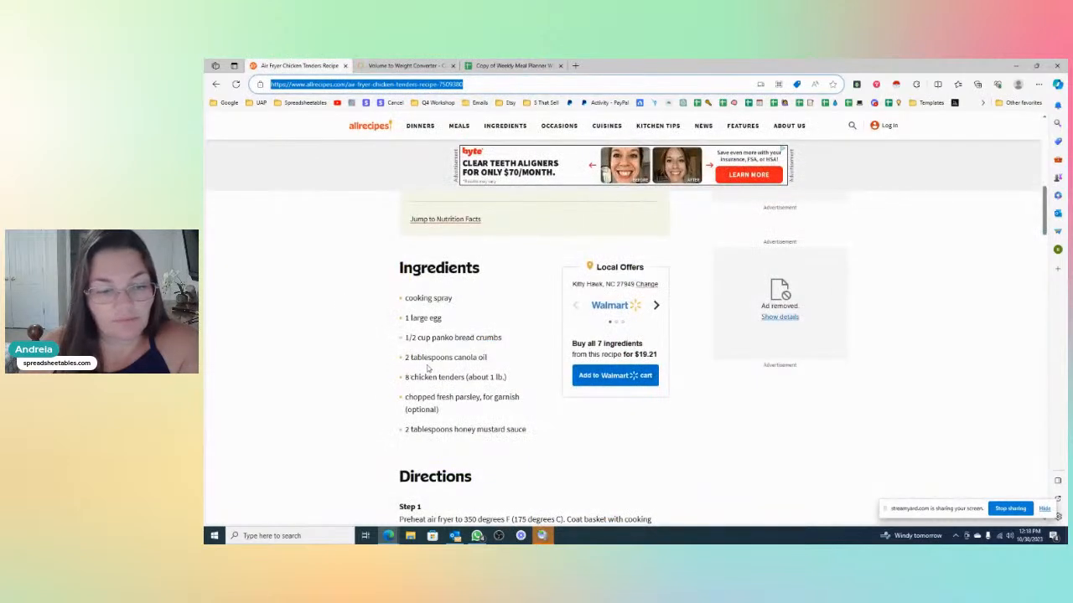
left_click(532, 64)
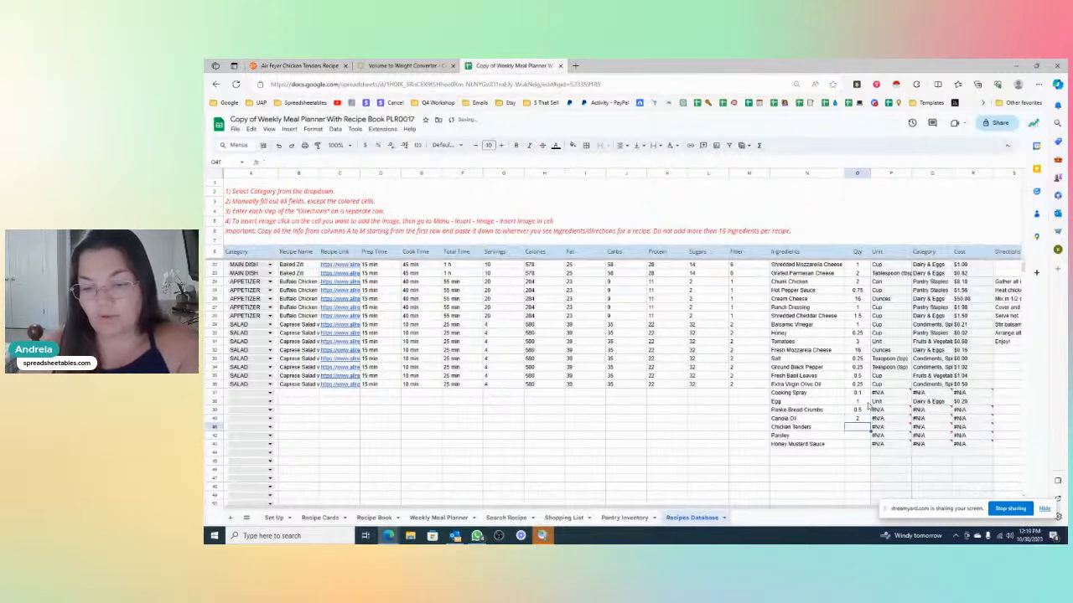
- Check the chicken tenders' weight in pounds on the recipe page and set the Chicken Tenders quantity in O41 to 1
left_click(302, 64)
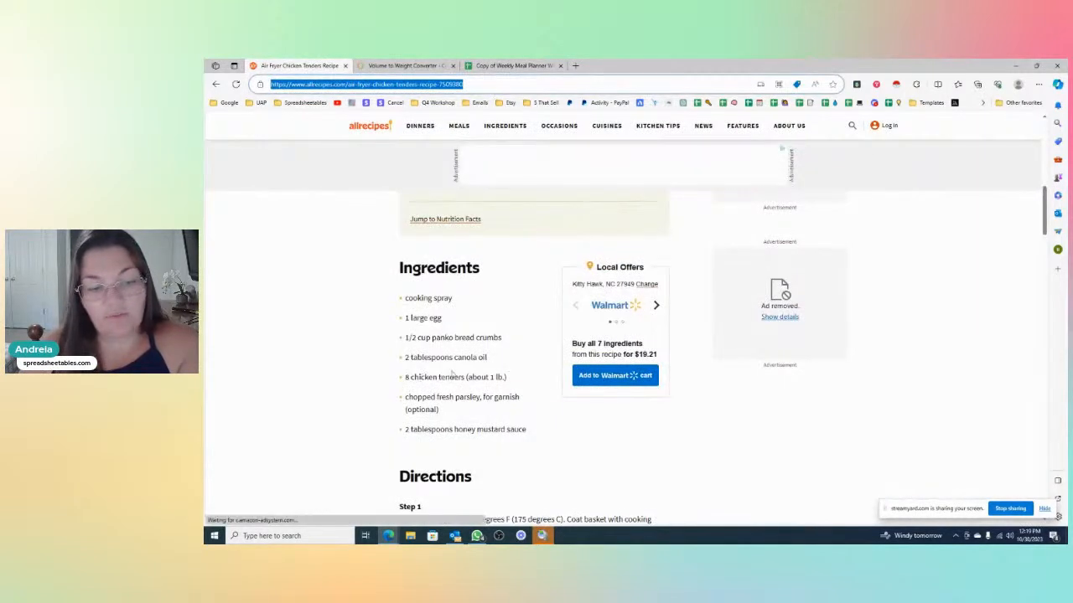
left_click_drag(505, 377, 491, 379)
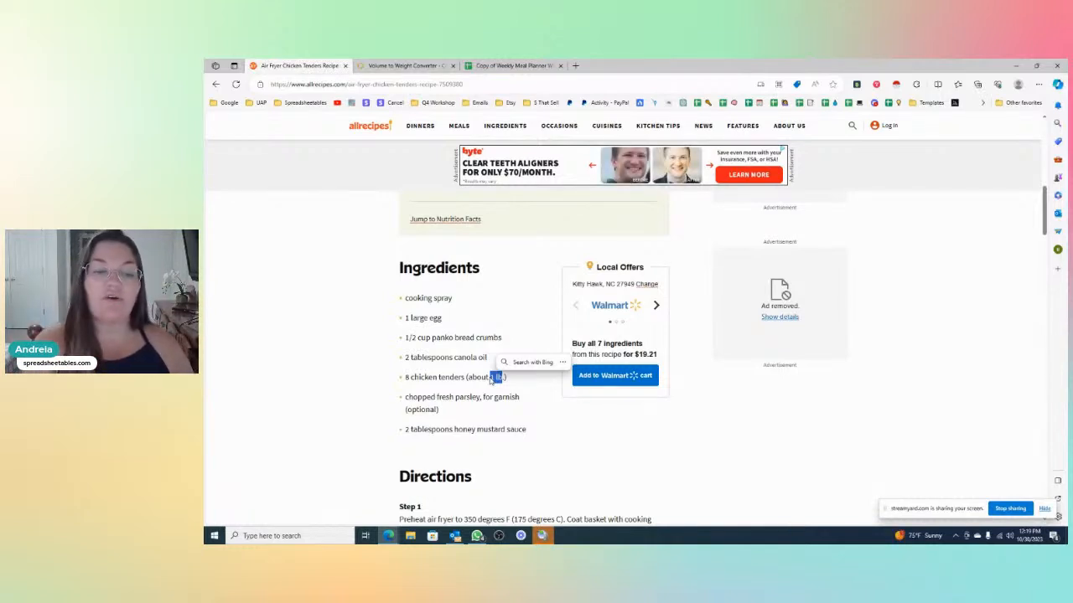
left_click(500, 65)
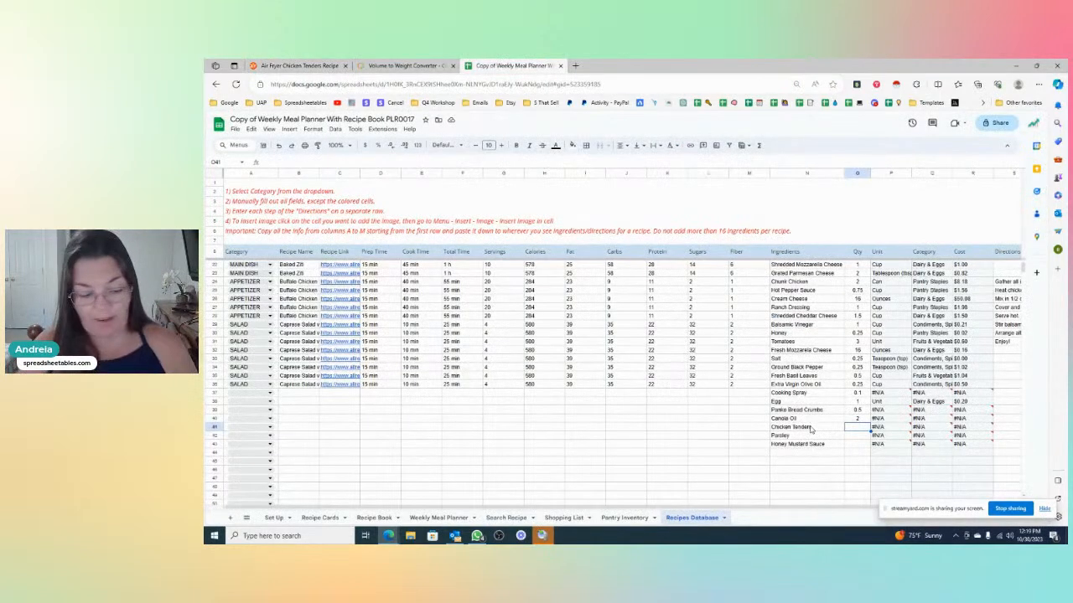
type("1")
key("Return")
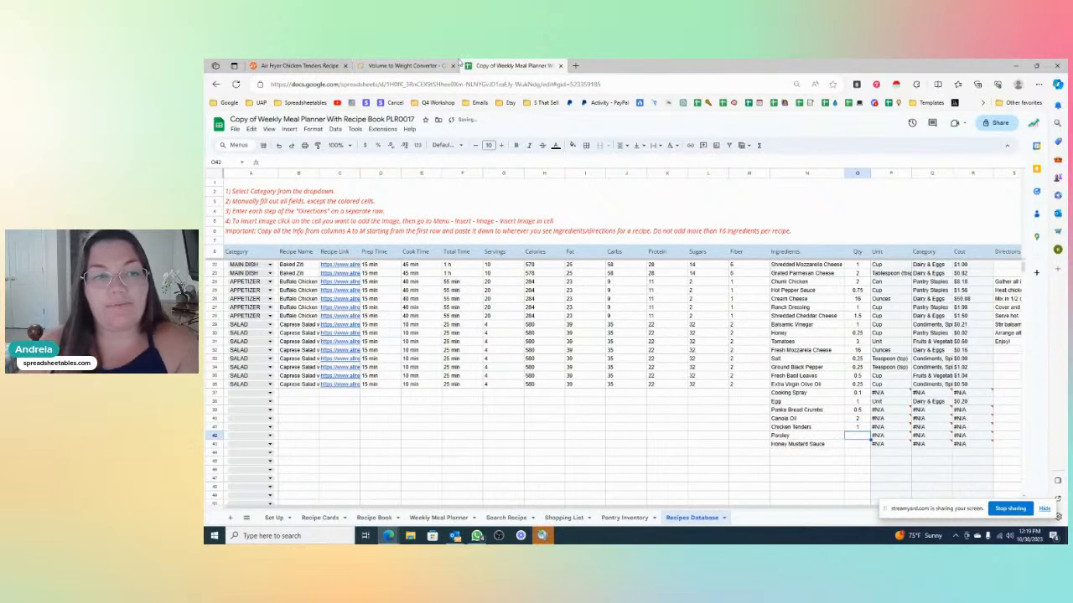
- Check the parsley entry on the recipe page and set the Parsley quantity in O42 to 10
left_click(268, 64)
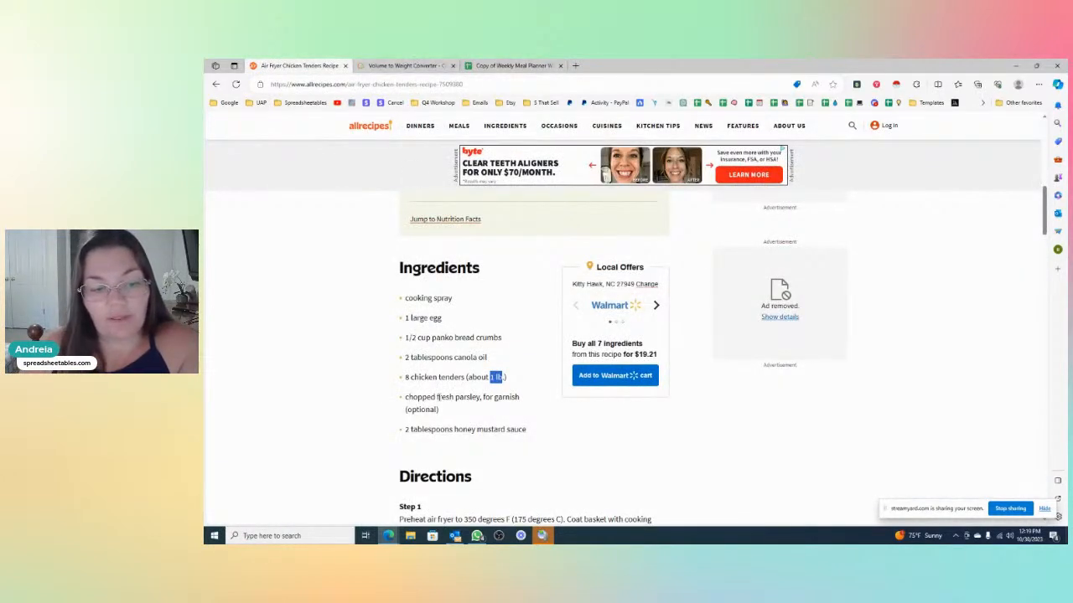
left_click(511, 65)
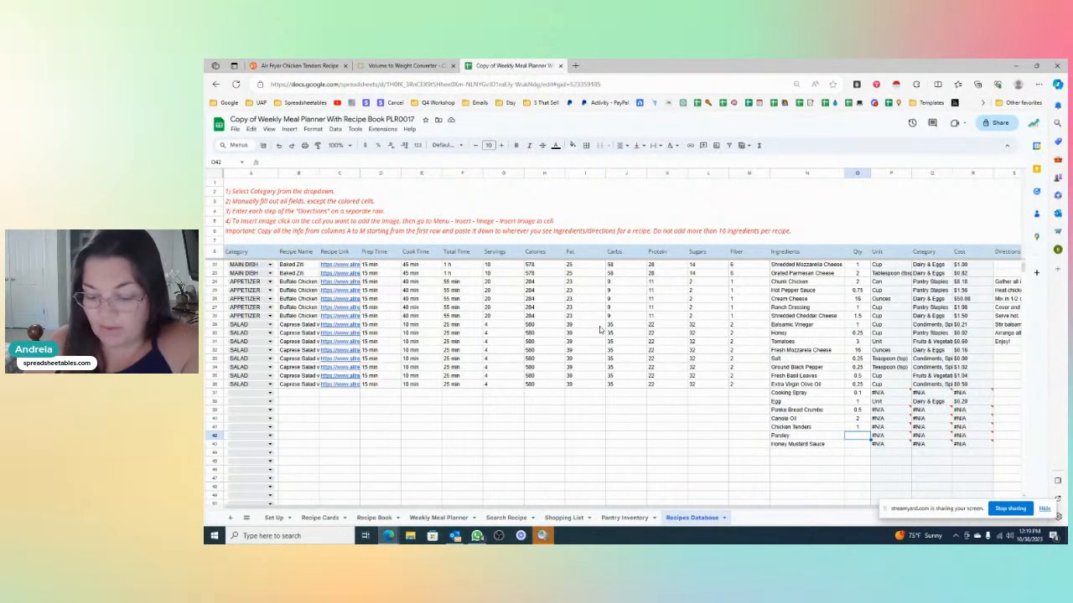
type("1")
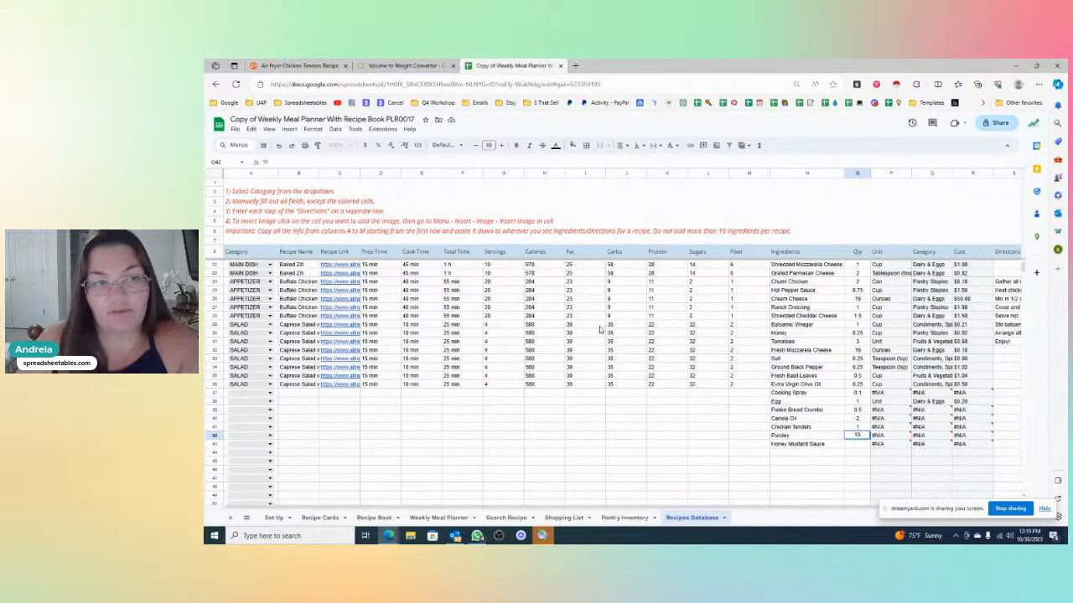
type("0")
key("Return")
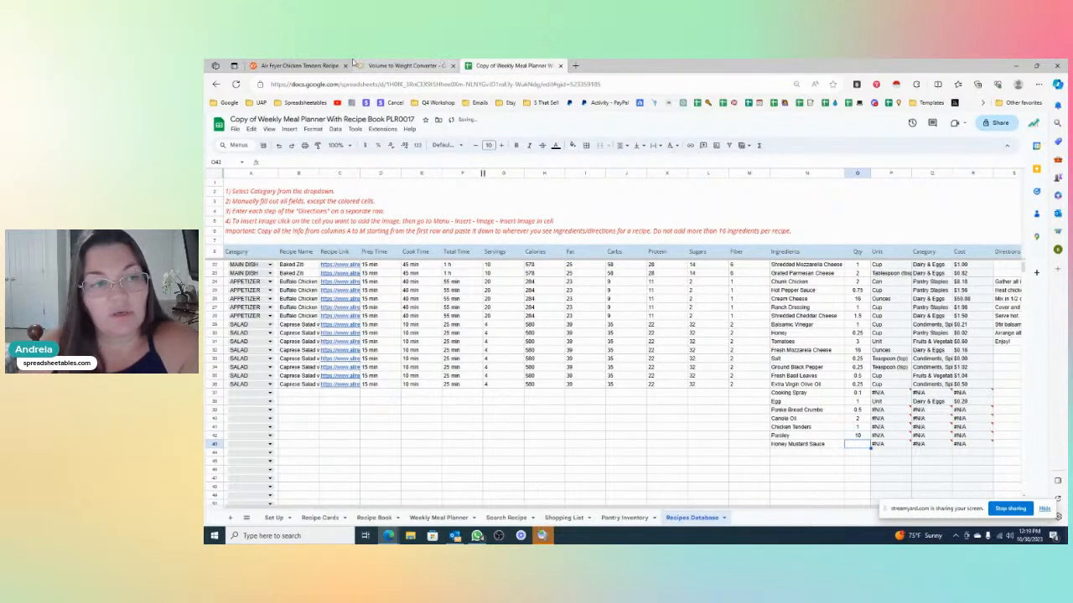
- Move the converter page behind the planner, check the recipe's sauce amount, and set the Honey Mustard Sauce quantity in O43 to 2
left_click(404, 65)
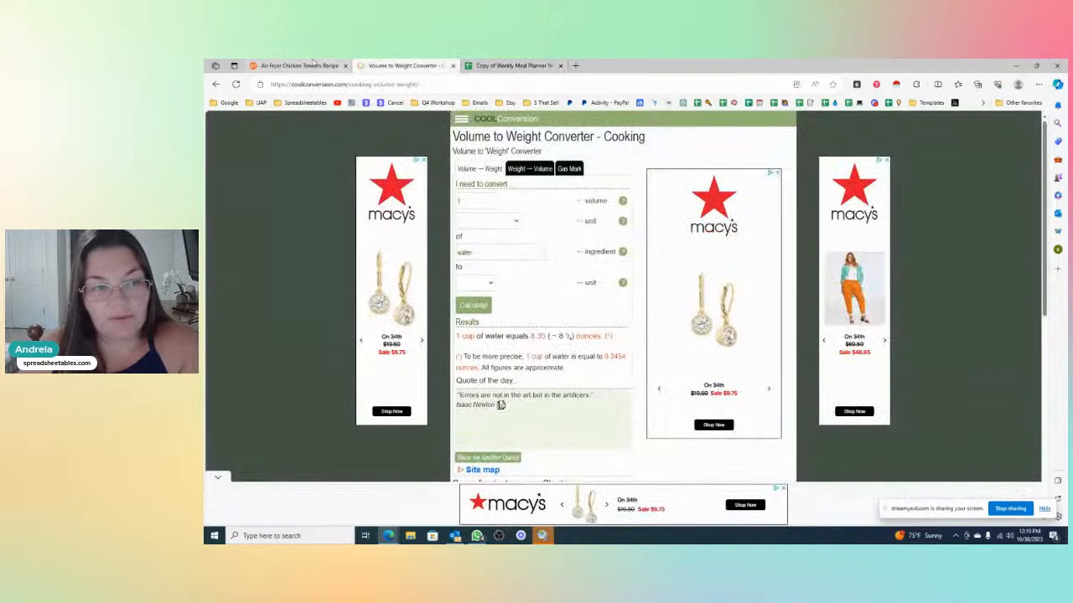
left_click(298, 65)
left_click_drag(444, 65, 548, 65)
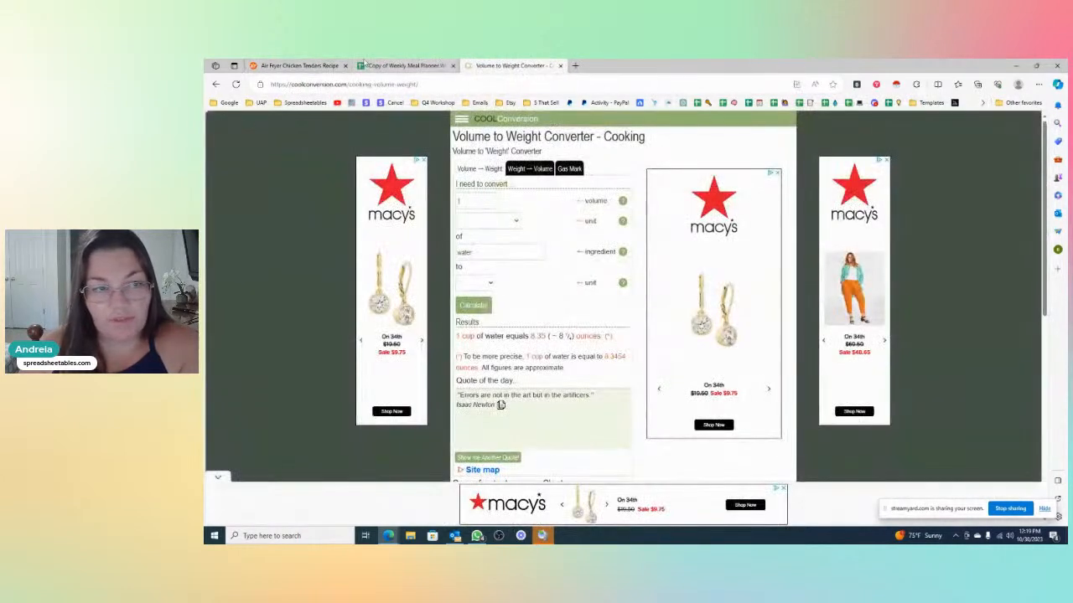
left_click(298, 65)
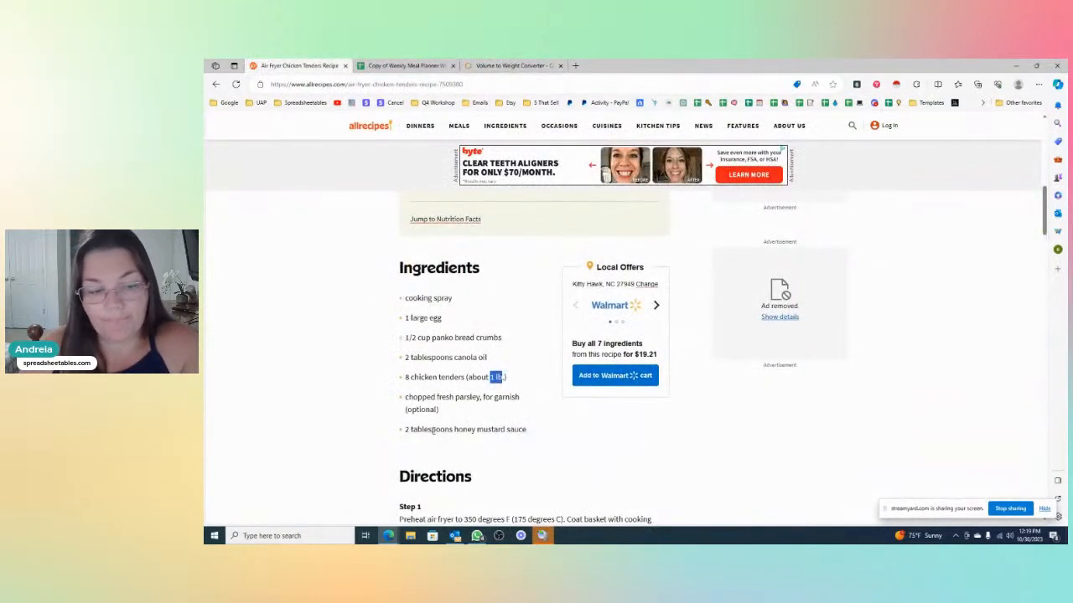
left_click(411, 65)
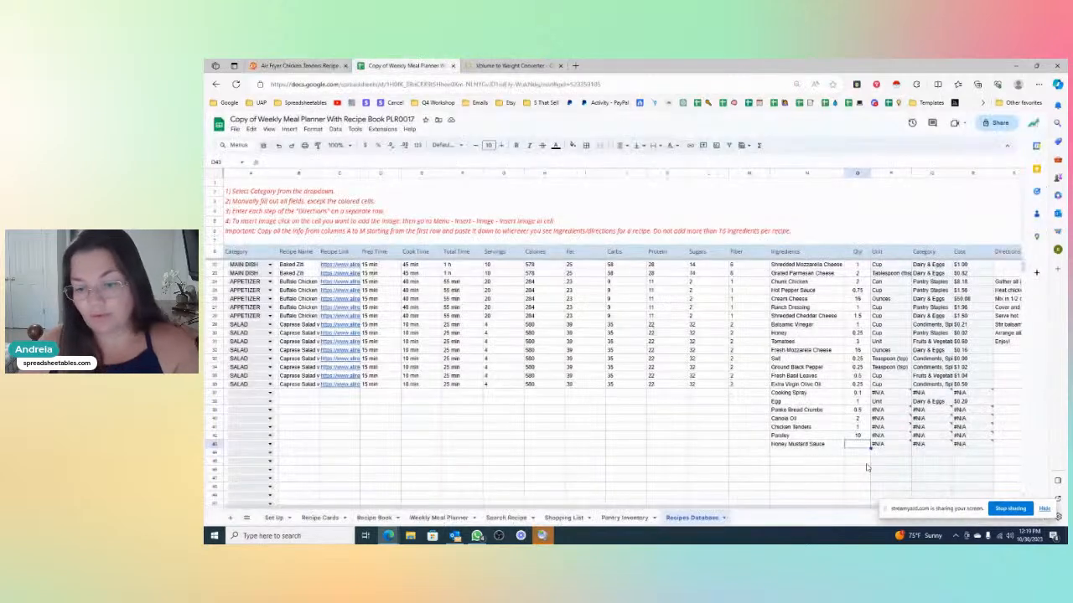
type("2")
key("Return")
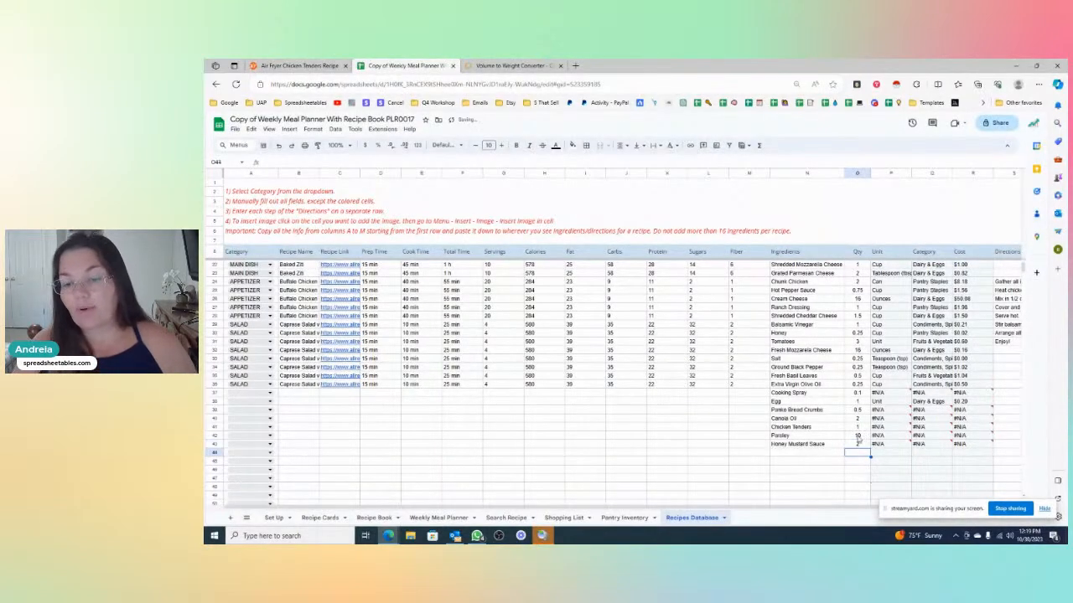
- Add "Cooking Spray" from the Recipes Database to H36 of the Set Up sheet's item list
left_click(834, 391)
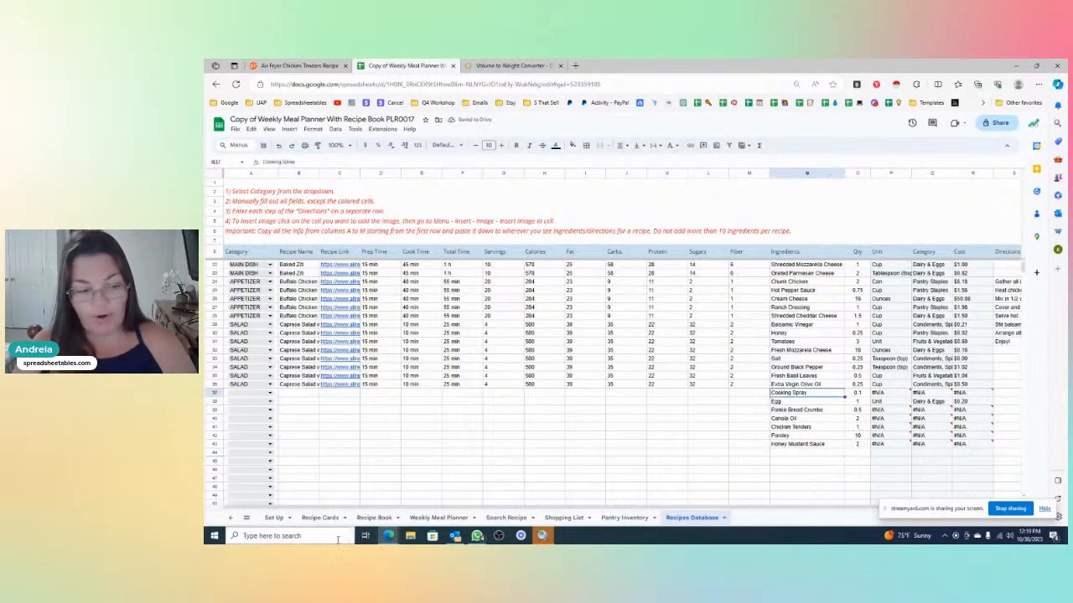
left_click(275, 518)
scroll(486, 377, "down", 3)
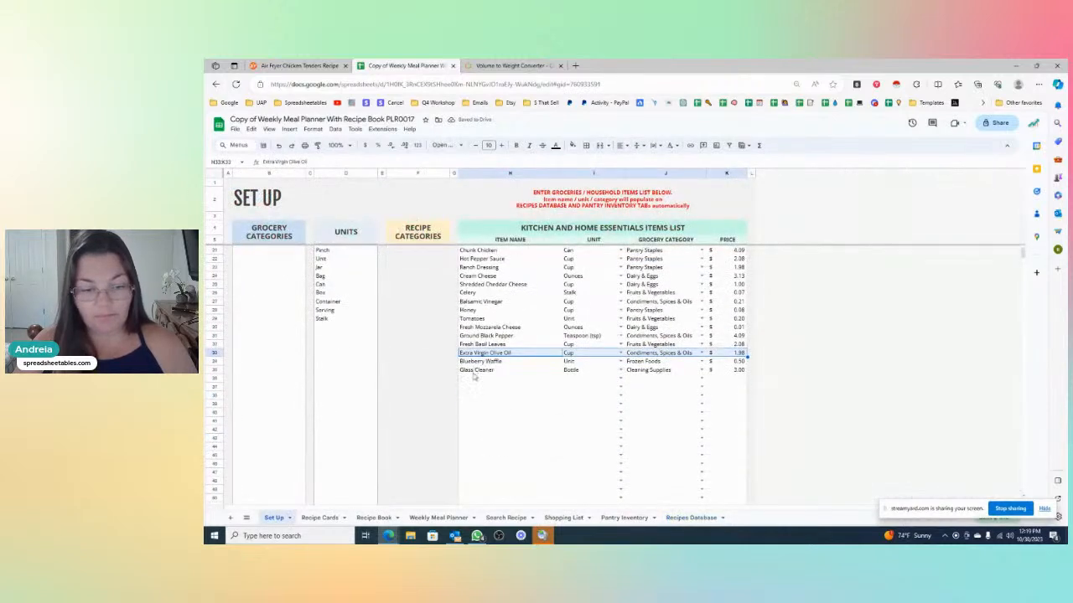
left_click(473, 380)
type("Cooking Spray")
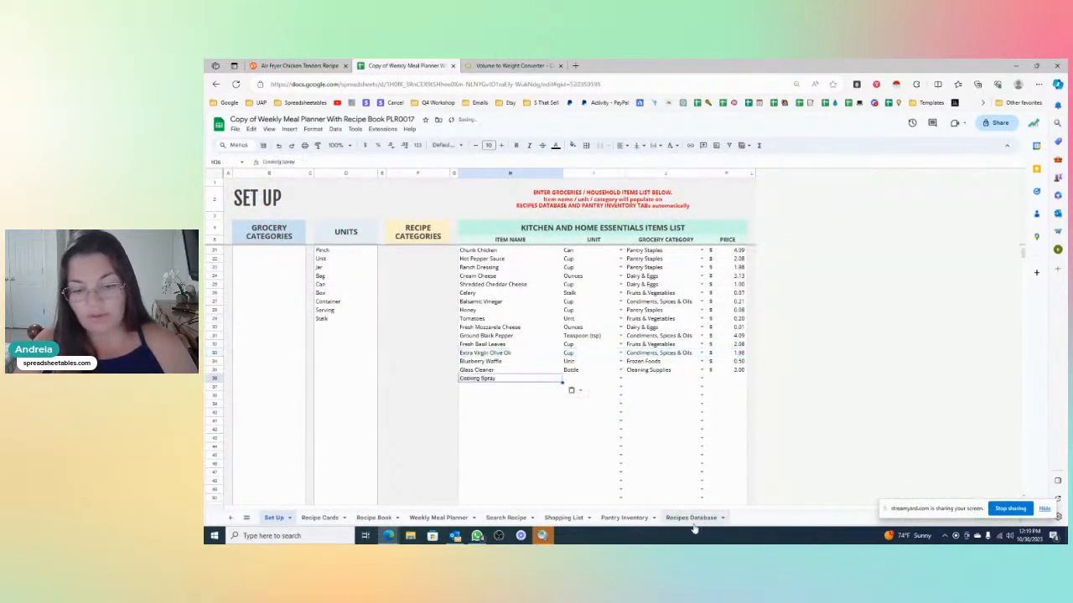
- Copy the ingredients N39:N43 in the Recipes Database, return to Set Up and clear the pasted item name in H36
left_click(692, 518)
left_click_drag(788, 410, 788, 447)
key("ctrl+c")
left_click(275, 518)
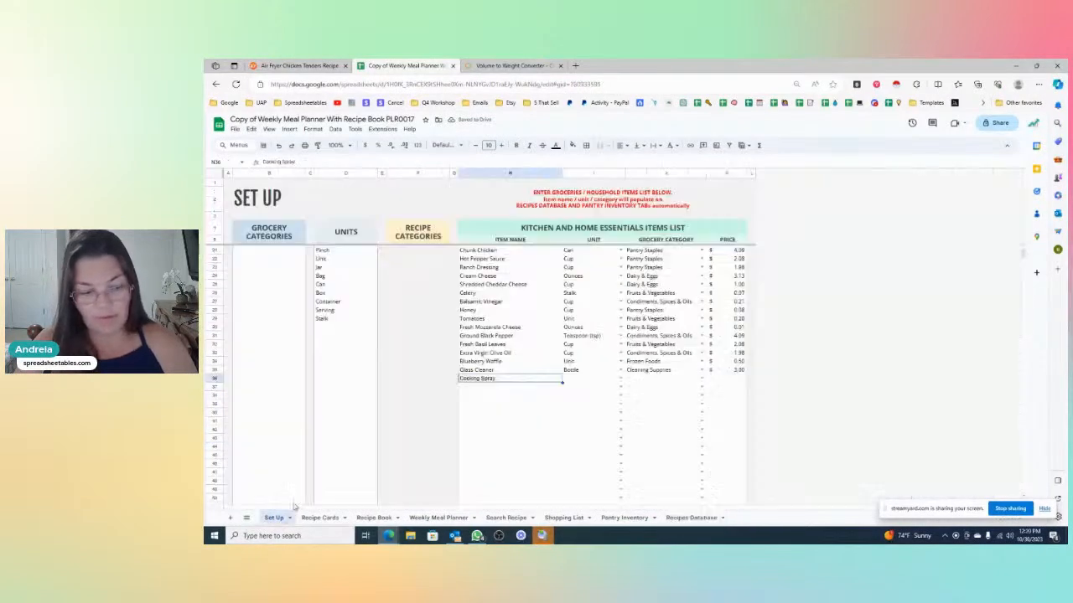
key("Delete")
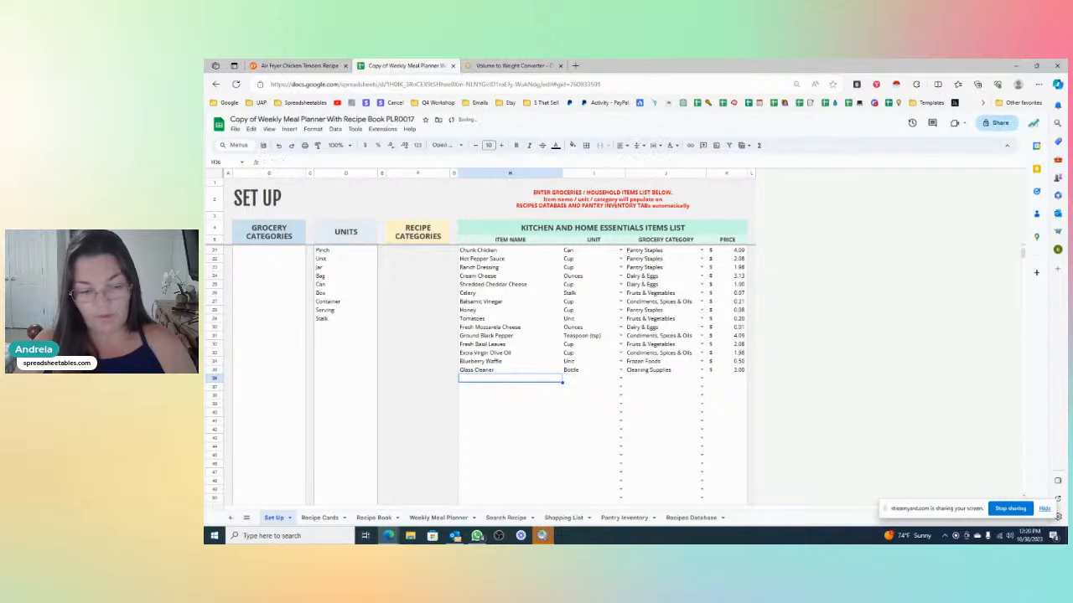
- Copy "Cooking Spray" from N37 of the Recipes Database again and paste it as values only into H36 of Set Up
left_click(691, 518)
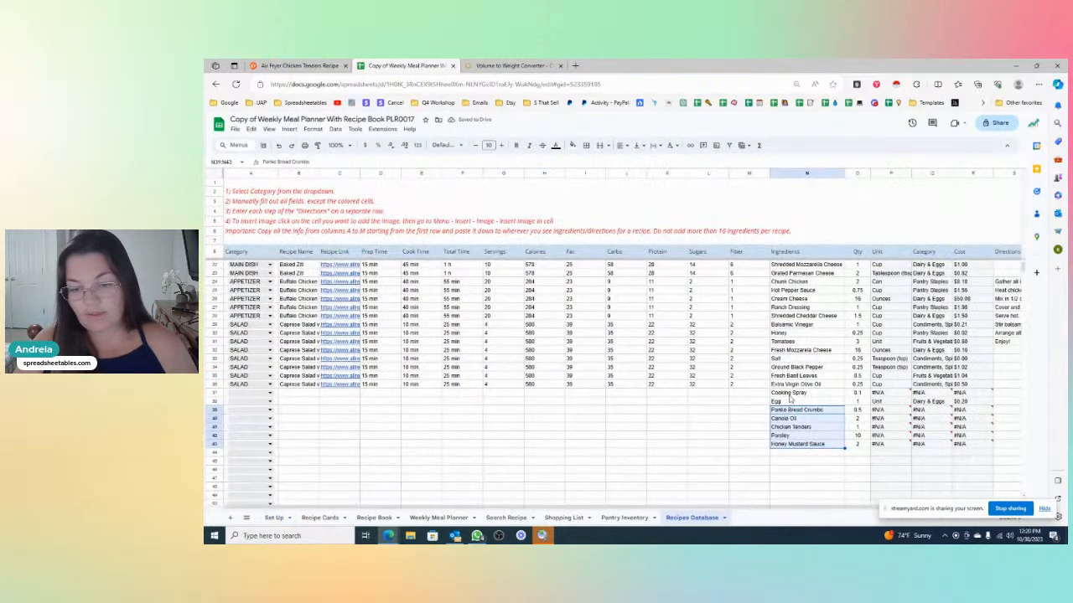
left_click(275, 517)
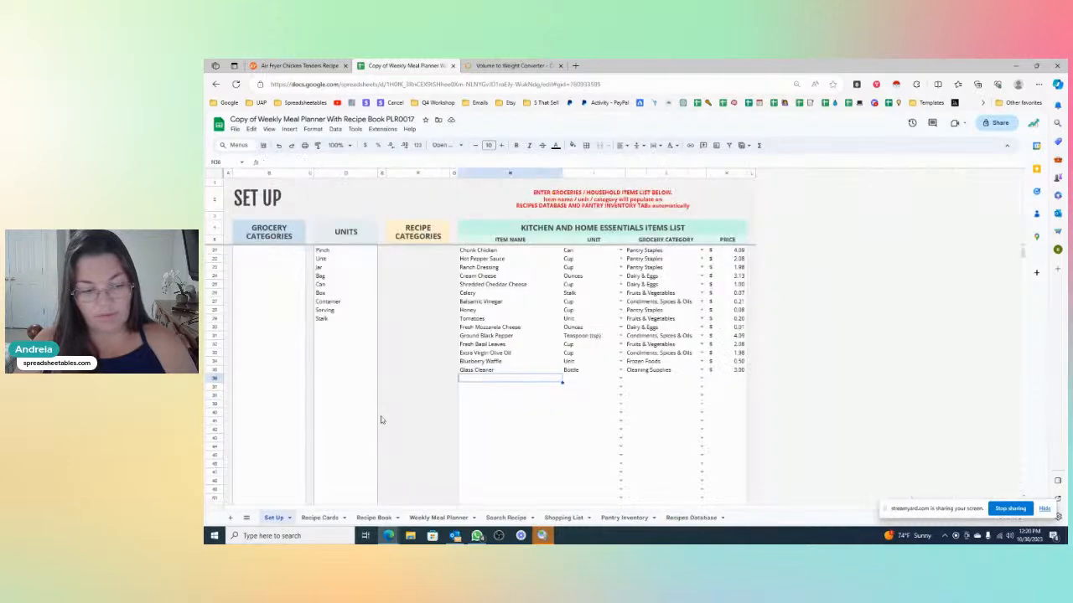
key("ctrl+v")
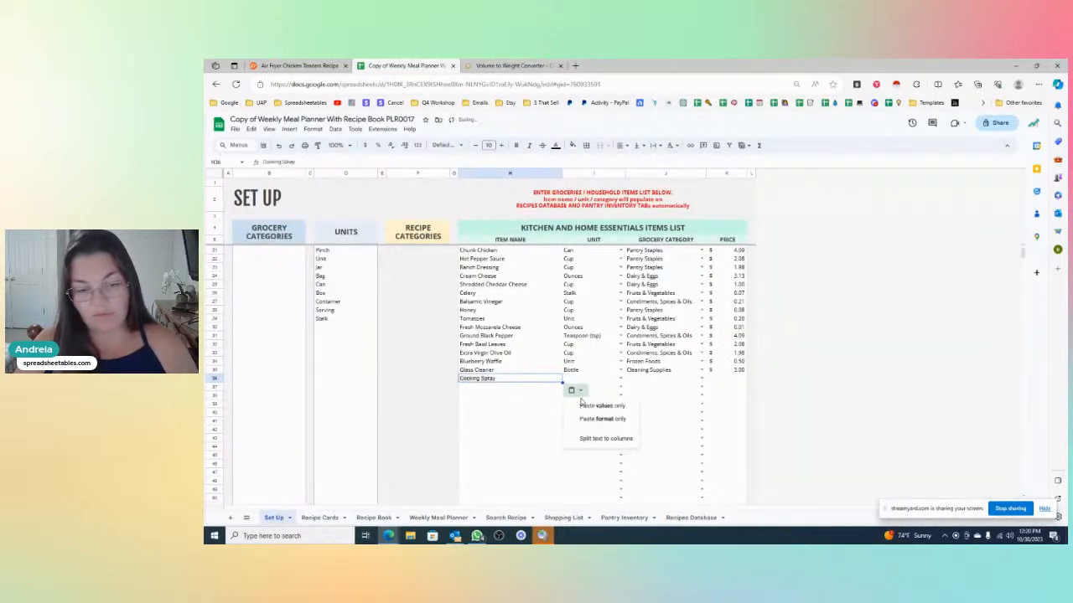
- Copy the ingredients Panko Bread Crumbs through Honey Mustard Sauce from N39:N43 and paste them as values only below Cooking Spray in Set Up
left_click(691, 518)
left_click_drag(776, 410, 796, 444)
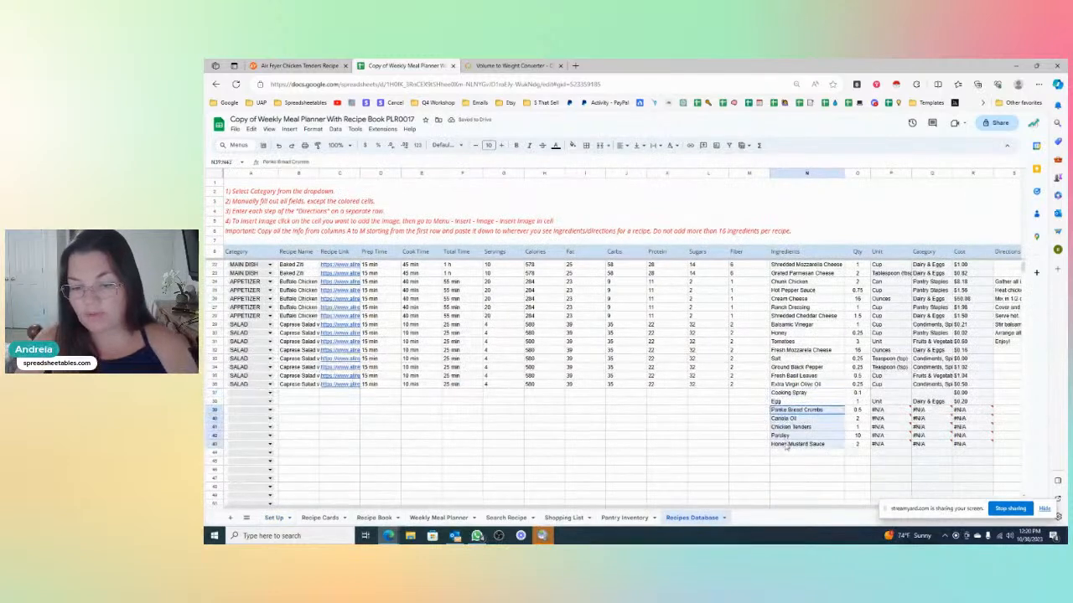
left_click(275, 518)
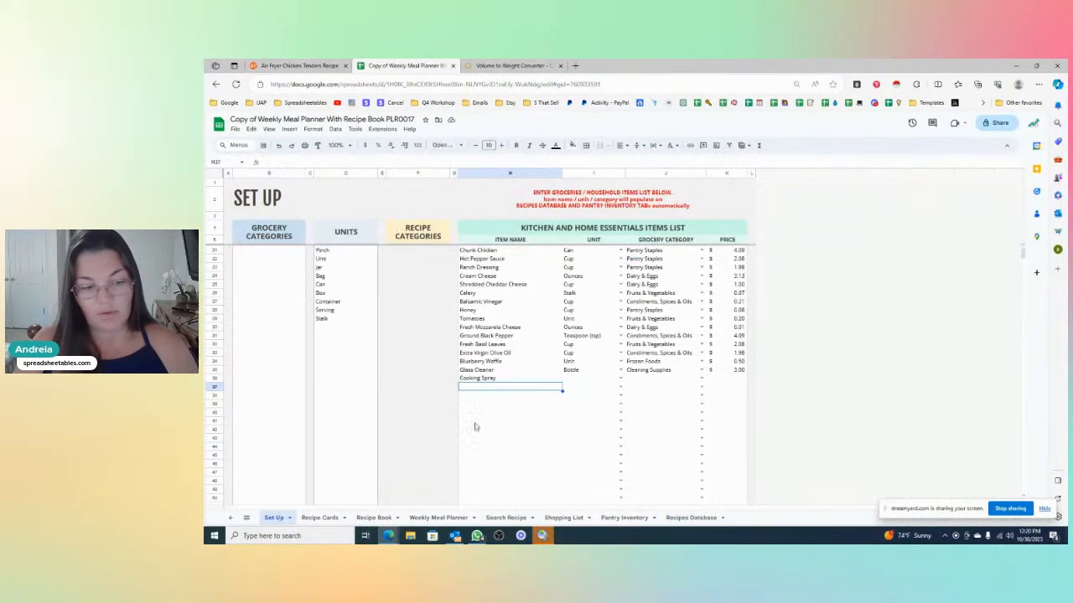
key("ctrl+v")
left_click(573, 433)
left_click(595, 454)
- Search the web for "cooking spray walmart" and check the package size and price of the Great Value Original product
left_click(579, 380)
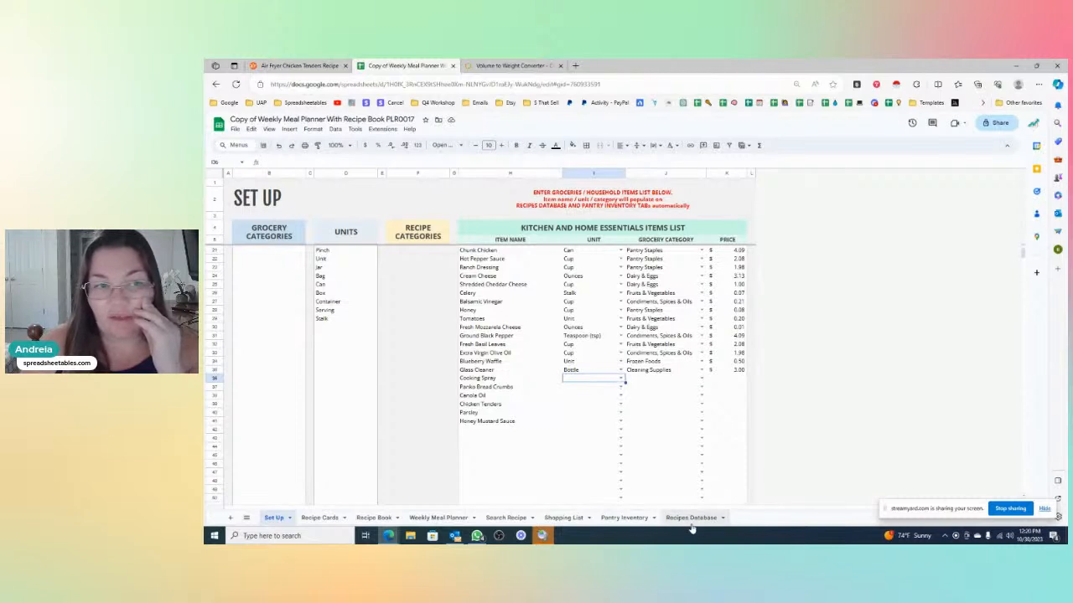
left_click(574, 65)
type("cooking spray walmart")
key("Return")
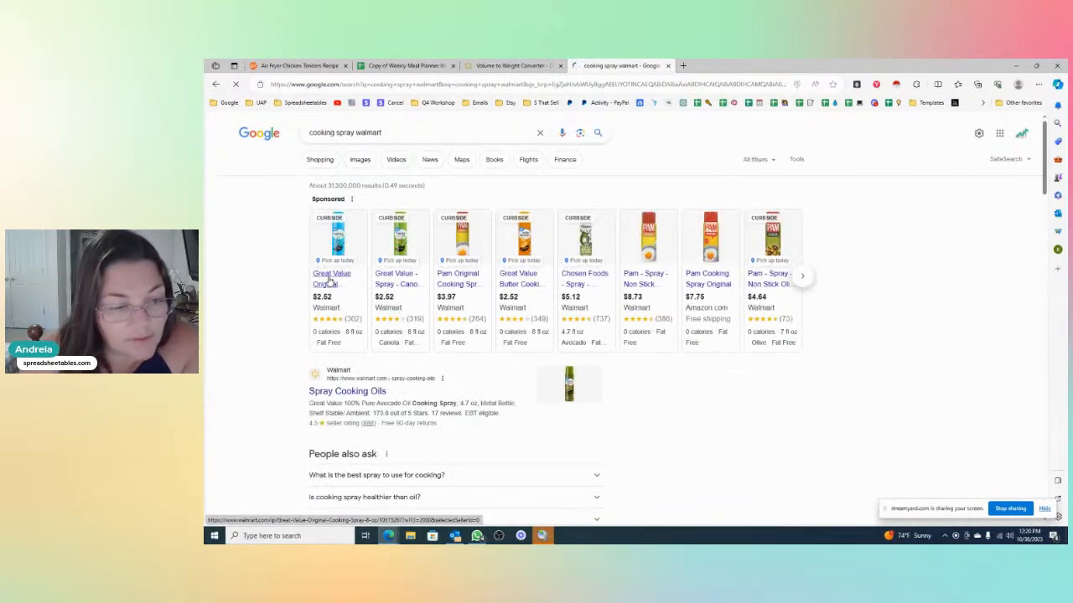
mouse_move(330, 285)
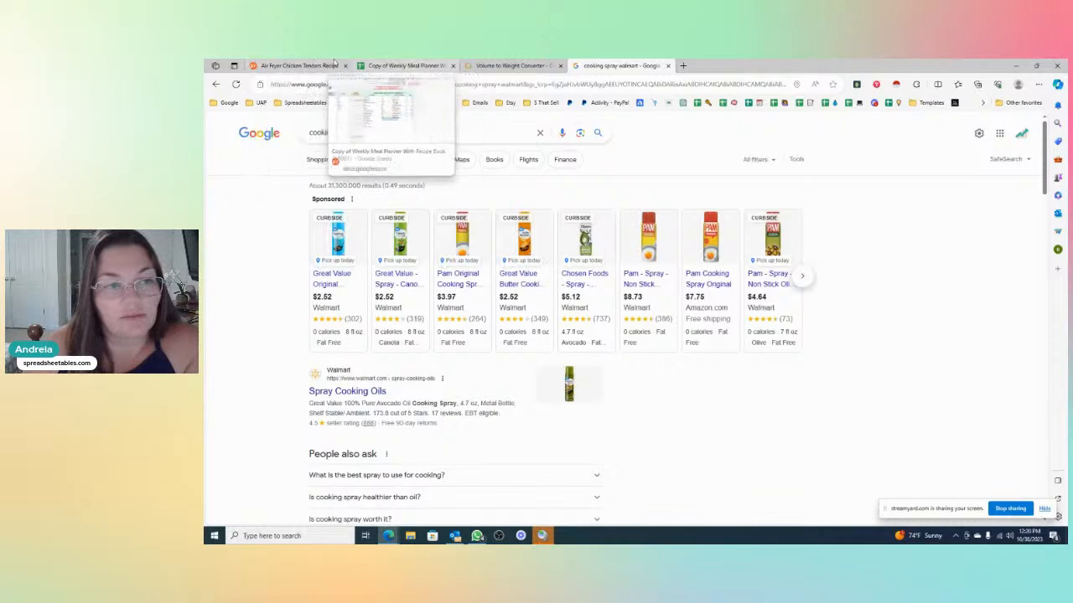
- Check the recipe's cooking spray entry and set the Cooking Spray unit in the Set Up item list to Ounces
left_click(297, 65)
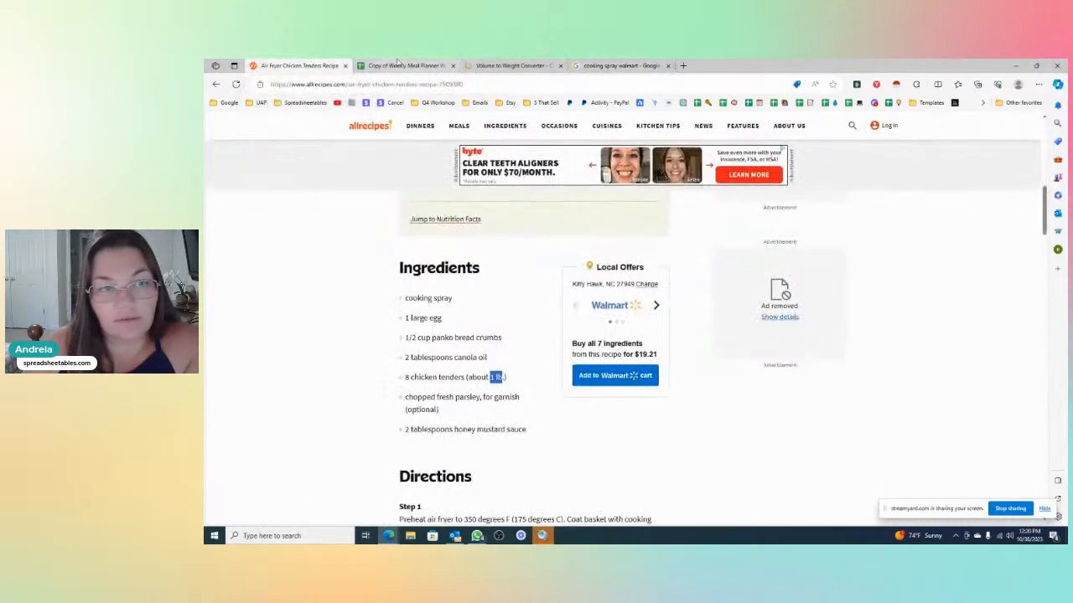
left_click(406, 66)
left_click(621, 378)
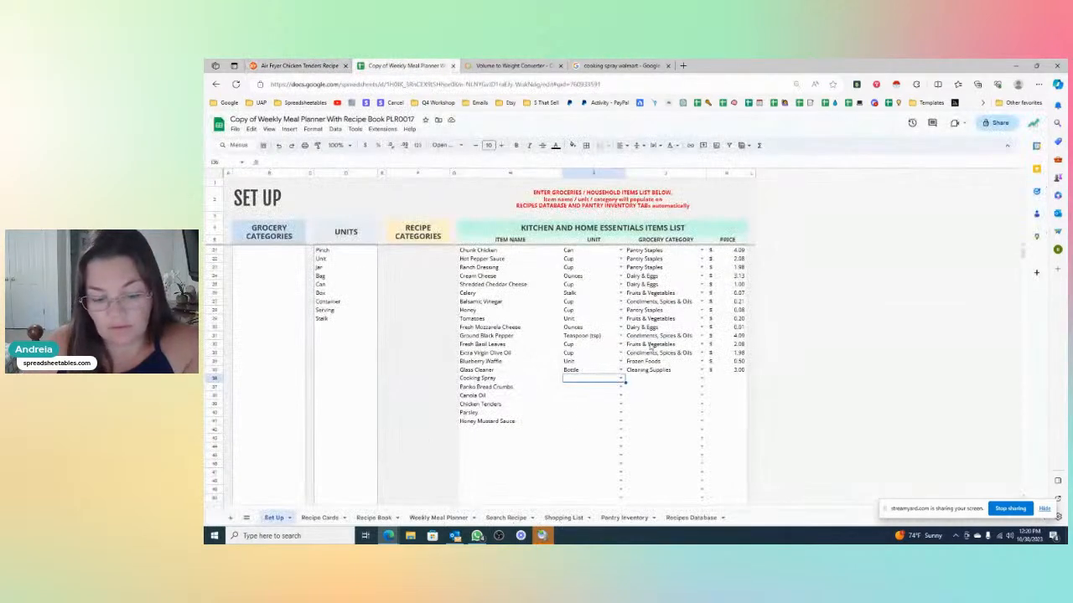
type("o")
left_click(600, 395)
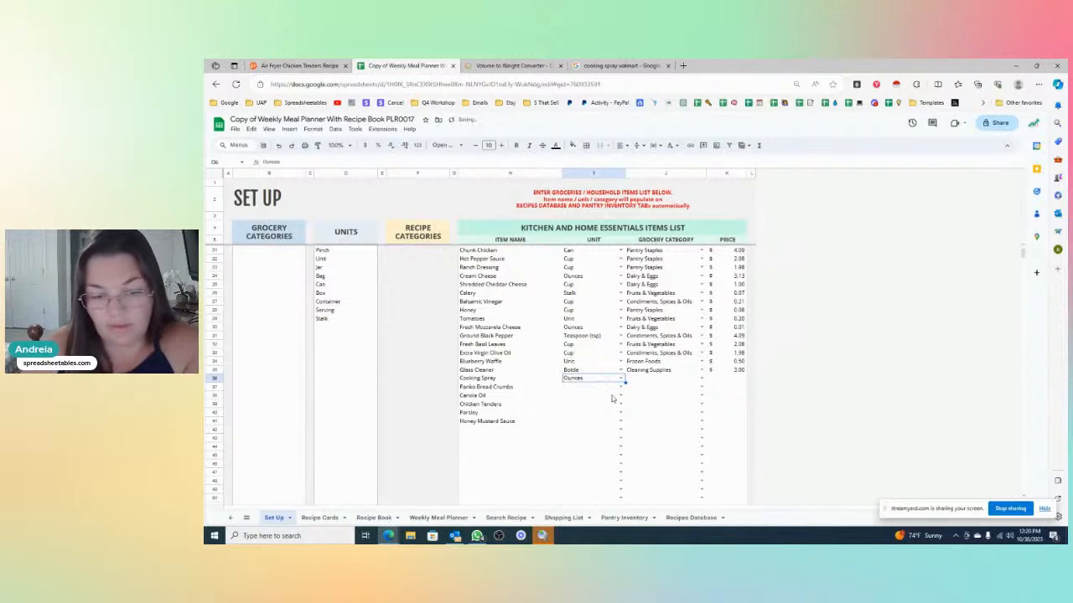
- Set the grocery category of Cooking Spray in the Set Up item list to Condiments, Spices & Oils
left_click(663, 381)
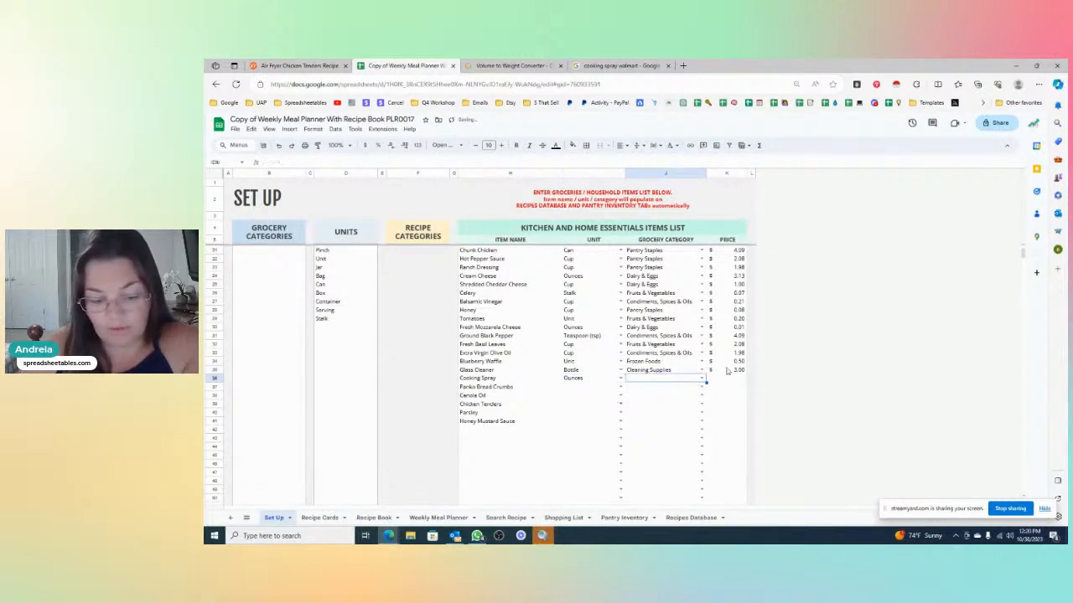
type("con")
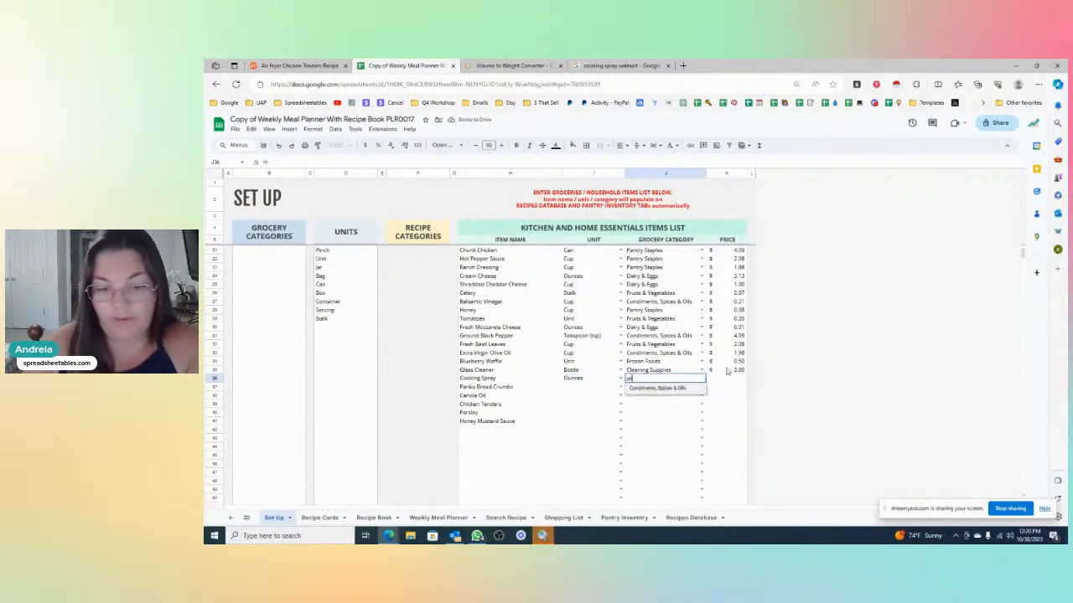
left_click(677, 389)
left_click(722, 381)
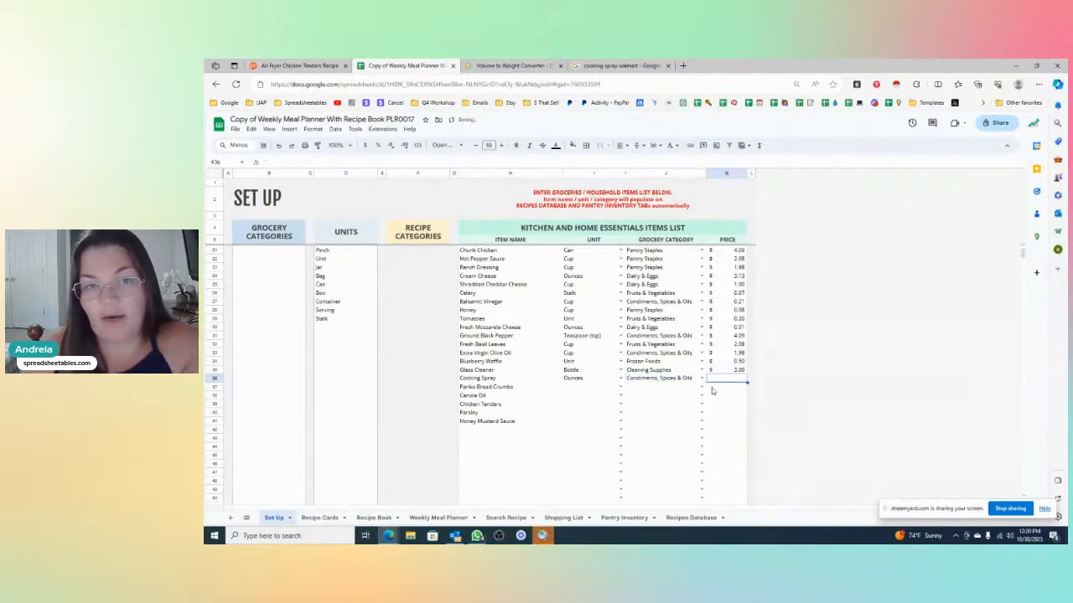
- Check the Cooking Spray quantity in the Recipes Database and the recipe page, and the Great Value Original spray's size and price in the Walmart search results
left_click(680, 518)
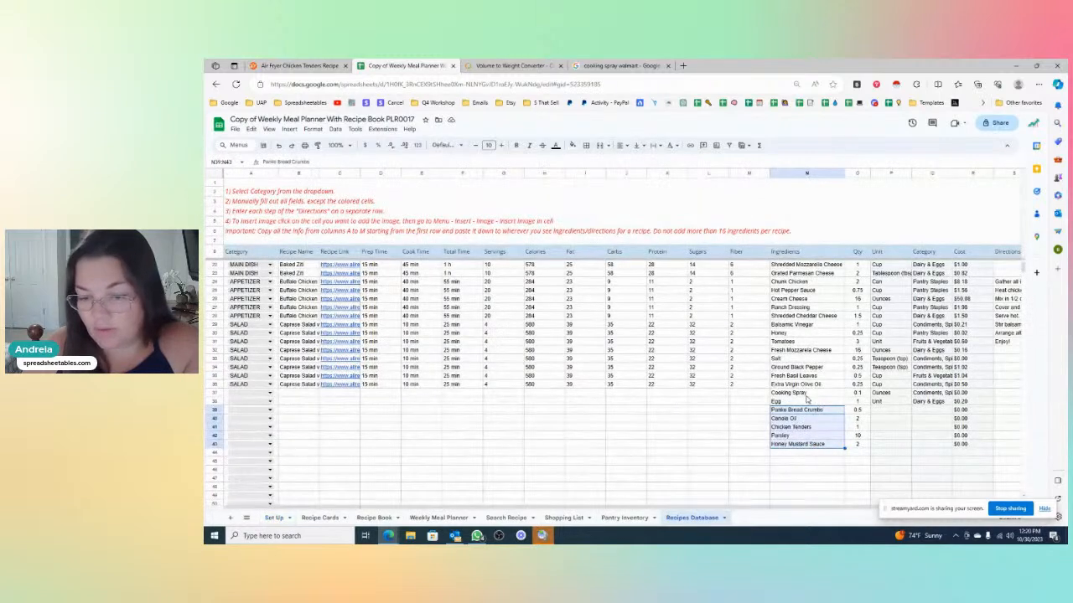
left_click(857, 393)
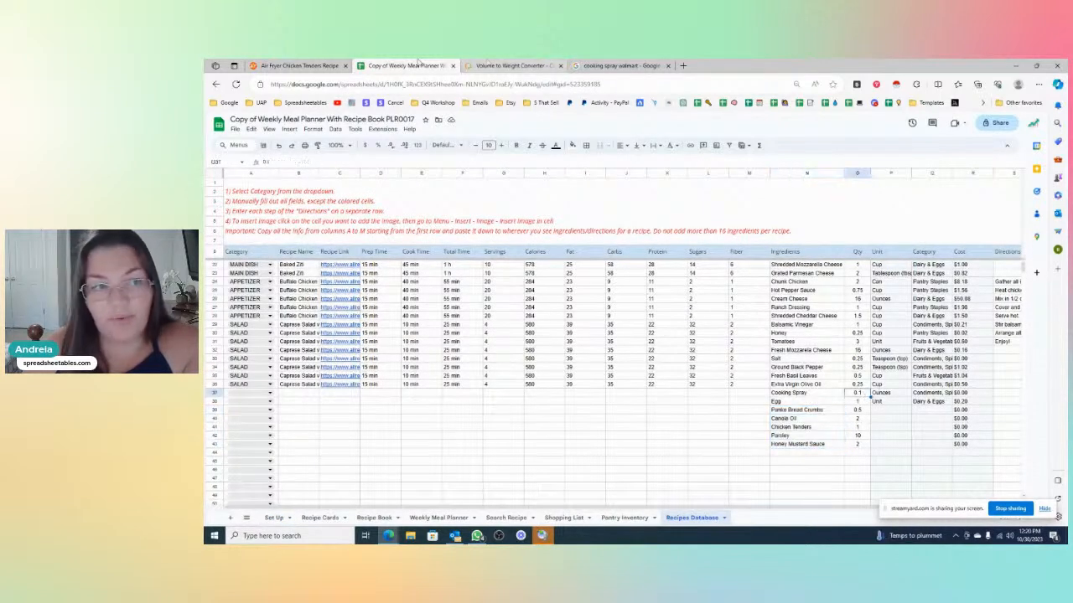
left_click(308, 65)
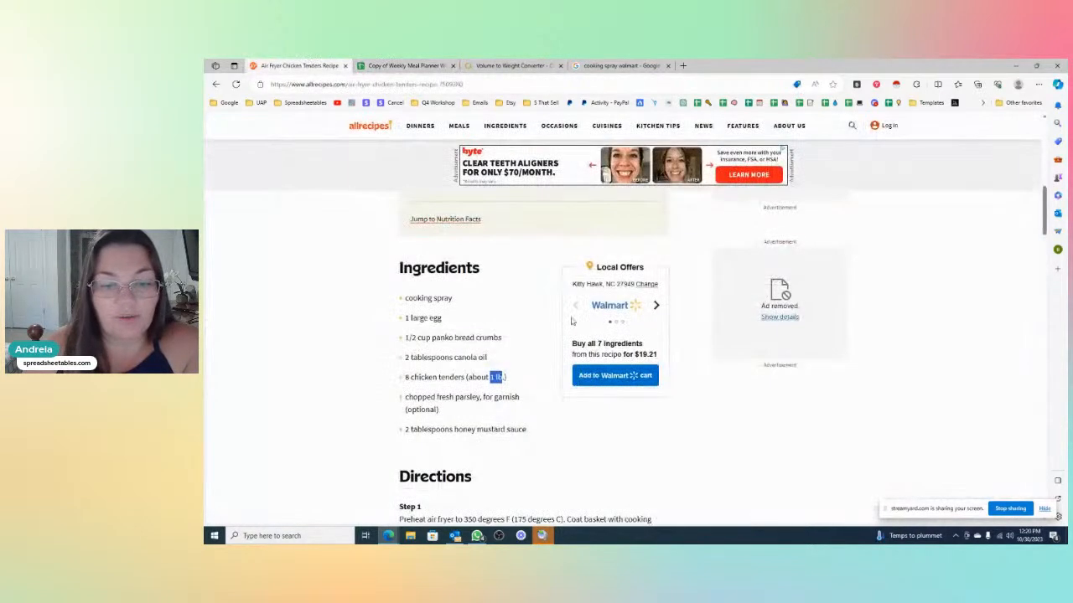
left_click(409, 64)
left_click(629, 65)
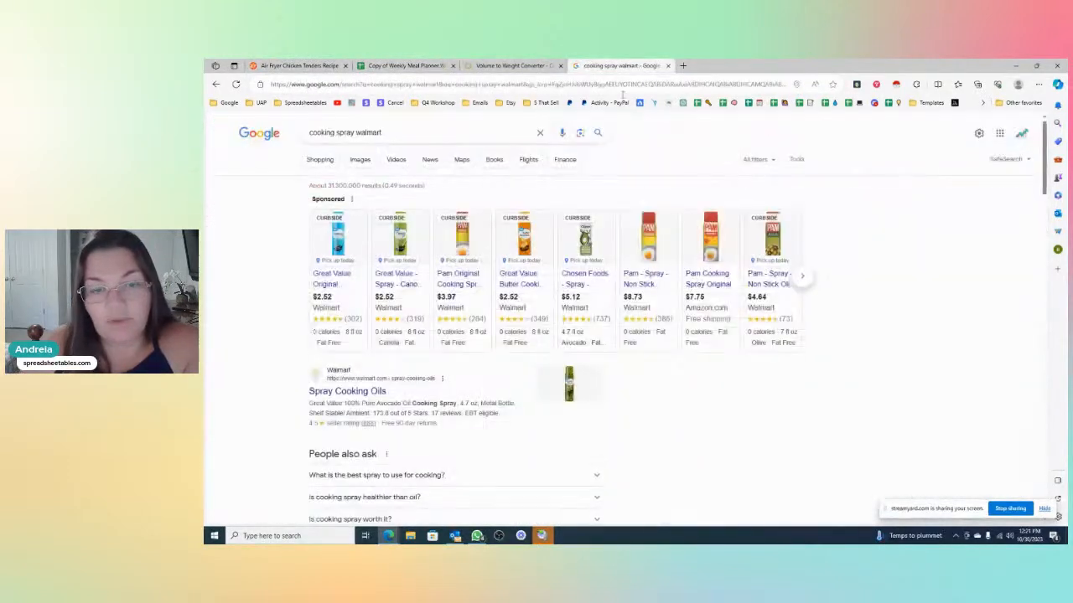
mouse_move(308, 322)
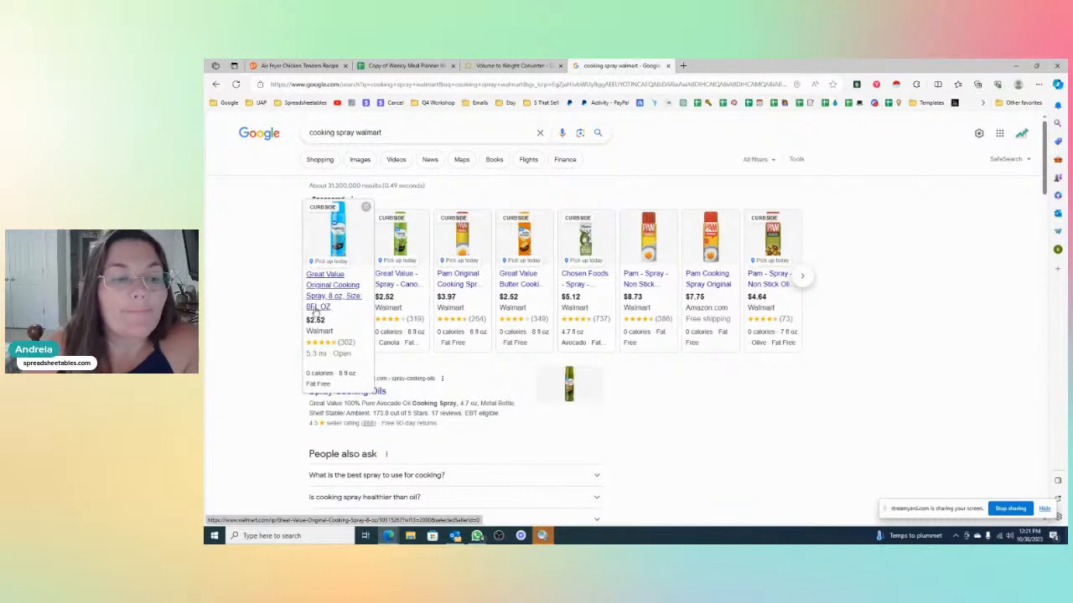
left_click(394, 66)
left_click(274, 517)
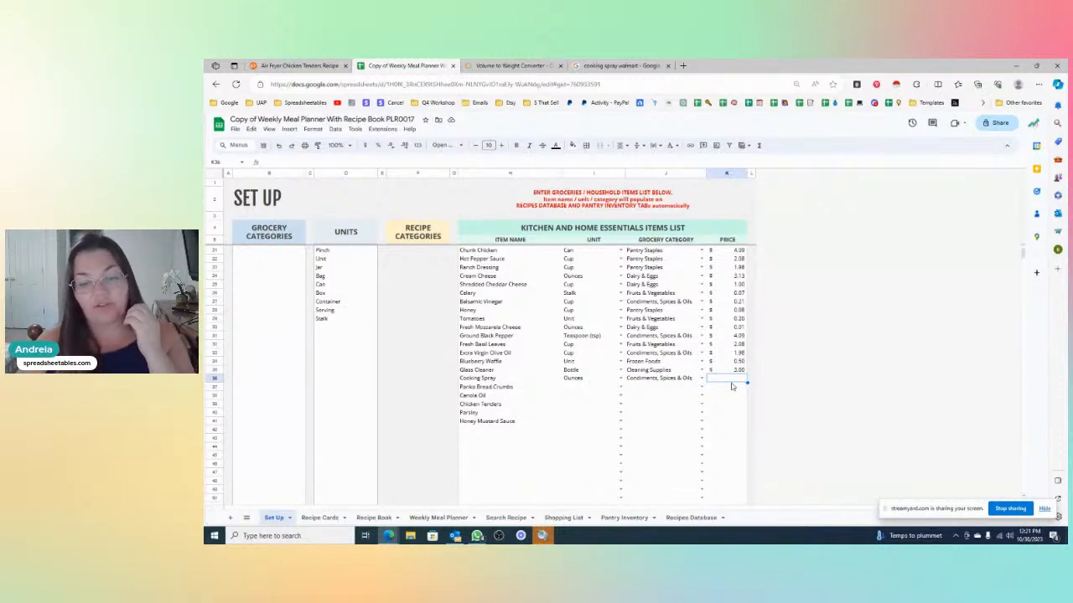
left_click(620, 65)
mouse_move(322, 322)
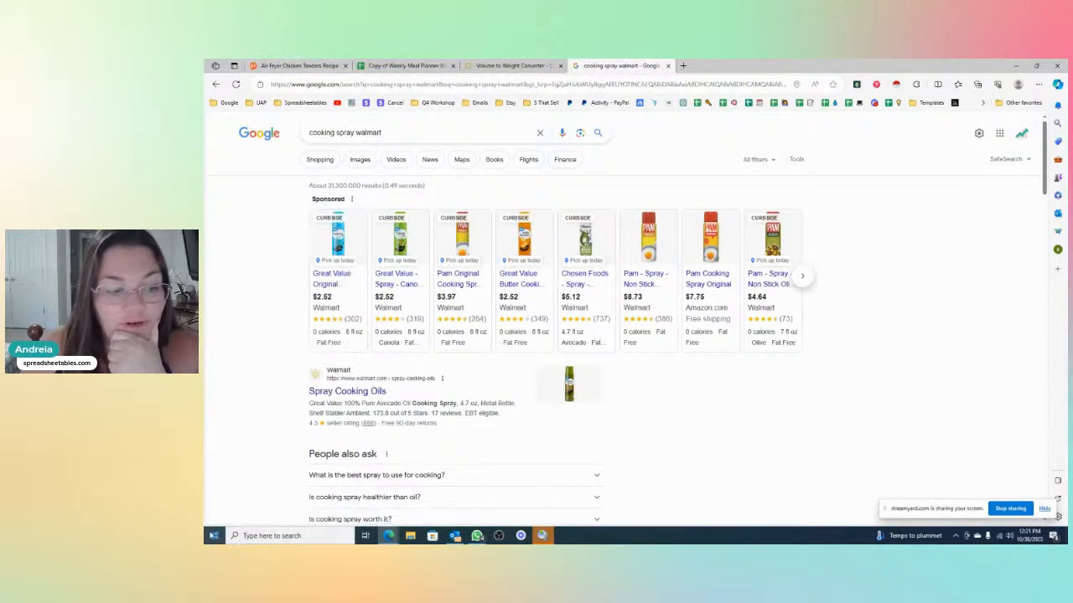
- Switch to Calculator and divide 2.52 by 8 to work out the cooking spray's price per ounce
left_click(213, 537)
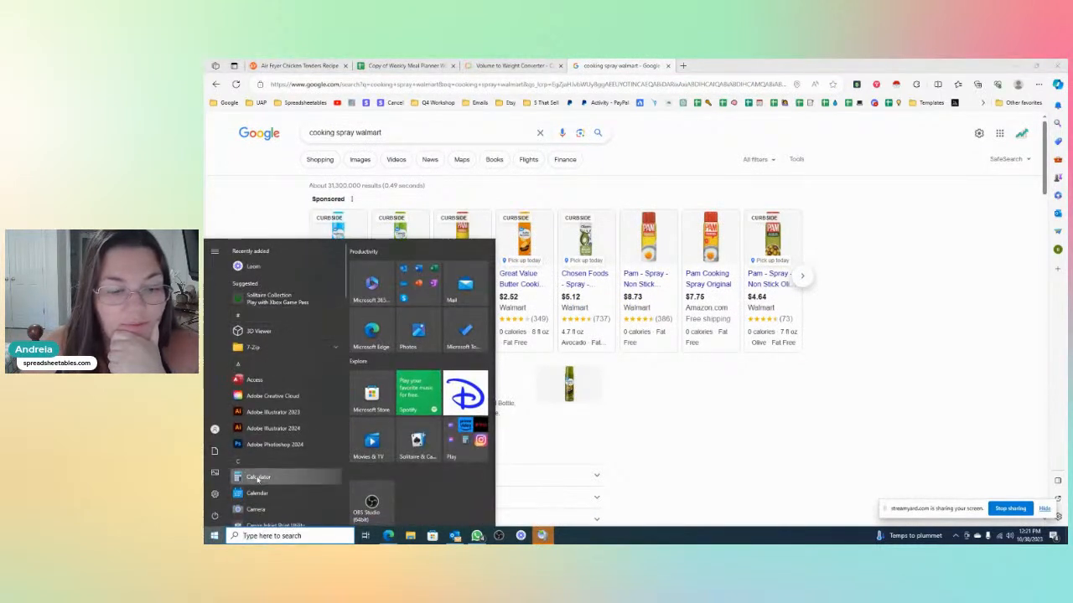
left_click(257, 477)
type("2.52/8")
key("Return")
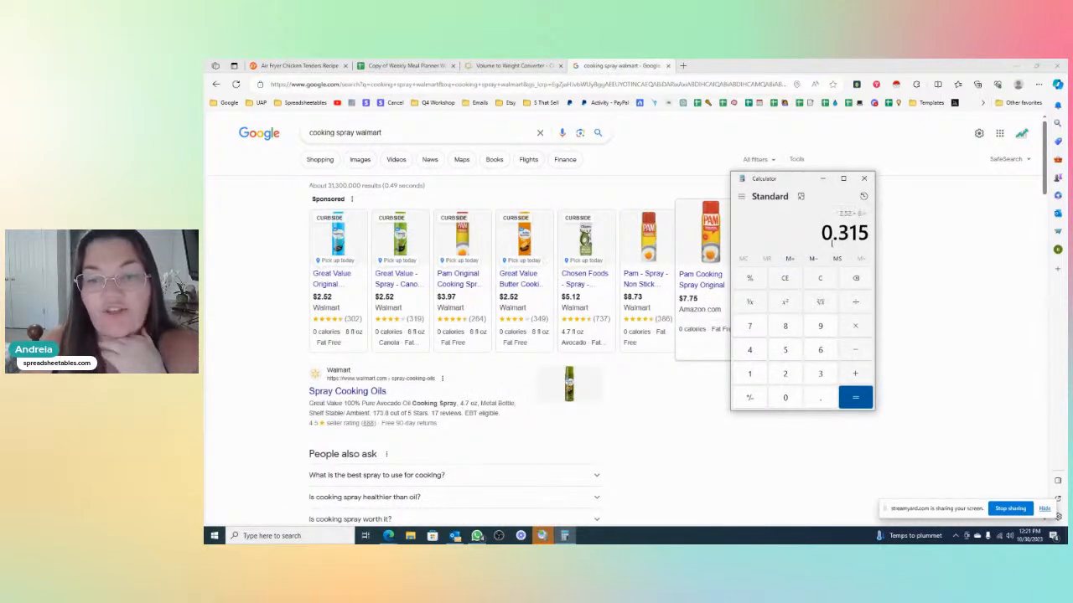
- Close the cooking spray search and set the Cooking Spray price in Set Up to 0.315
left_click(667, 65)
left_click(299, 65)
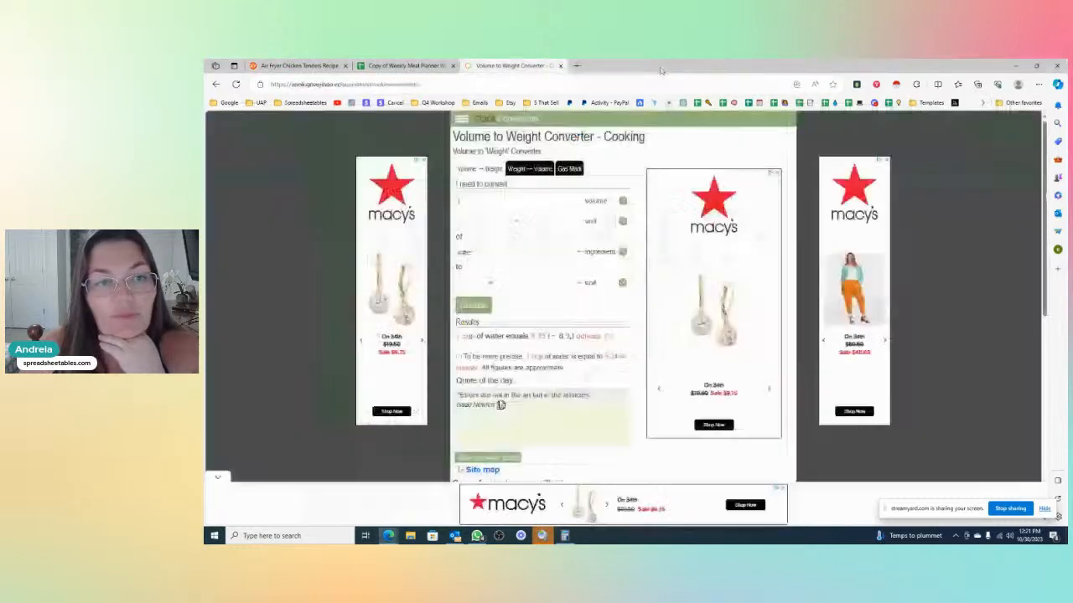
left_click(406, 65)
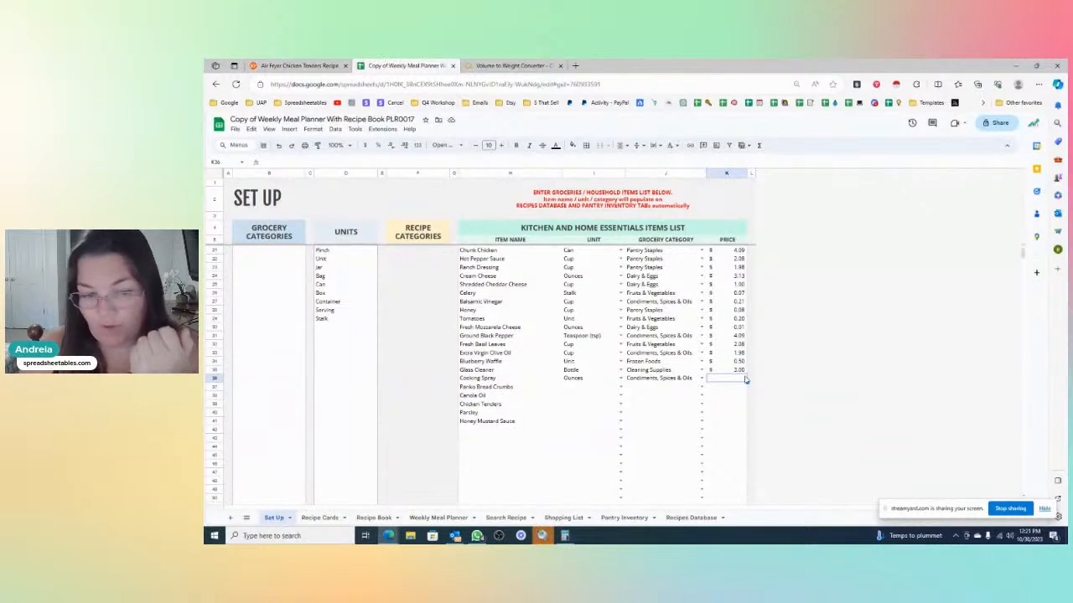
left_click(563, 535)
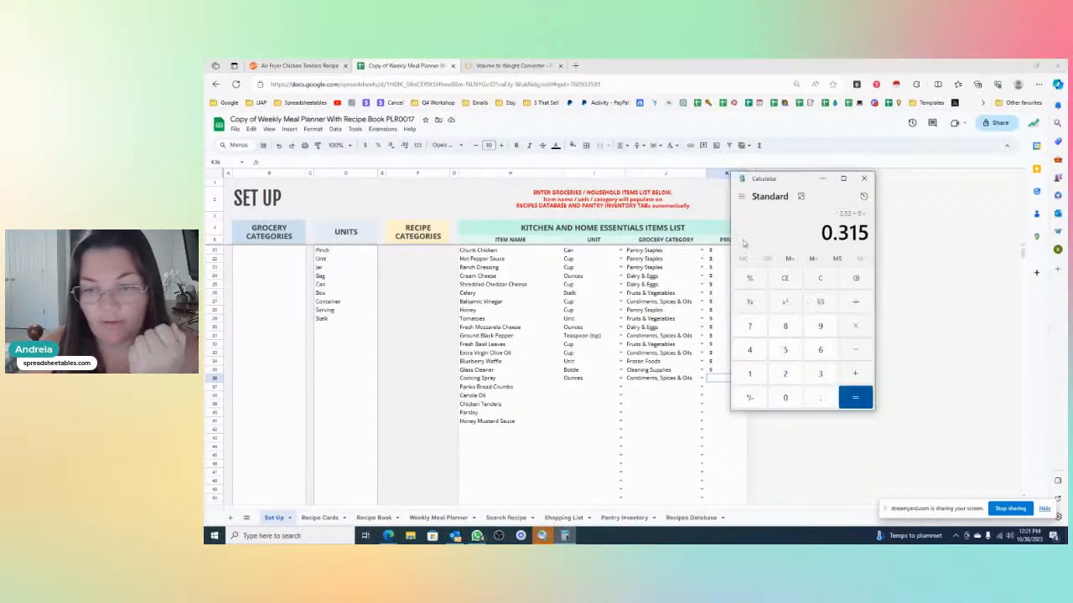
left_click(712, 378)
type("0.315")
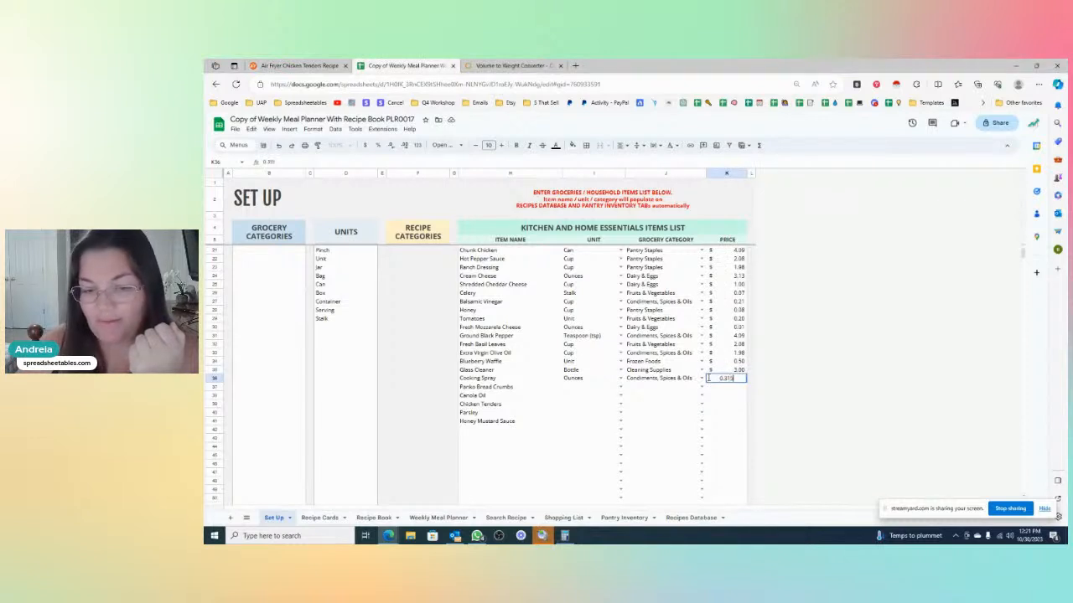
key("Return")
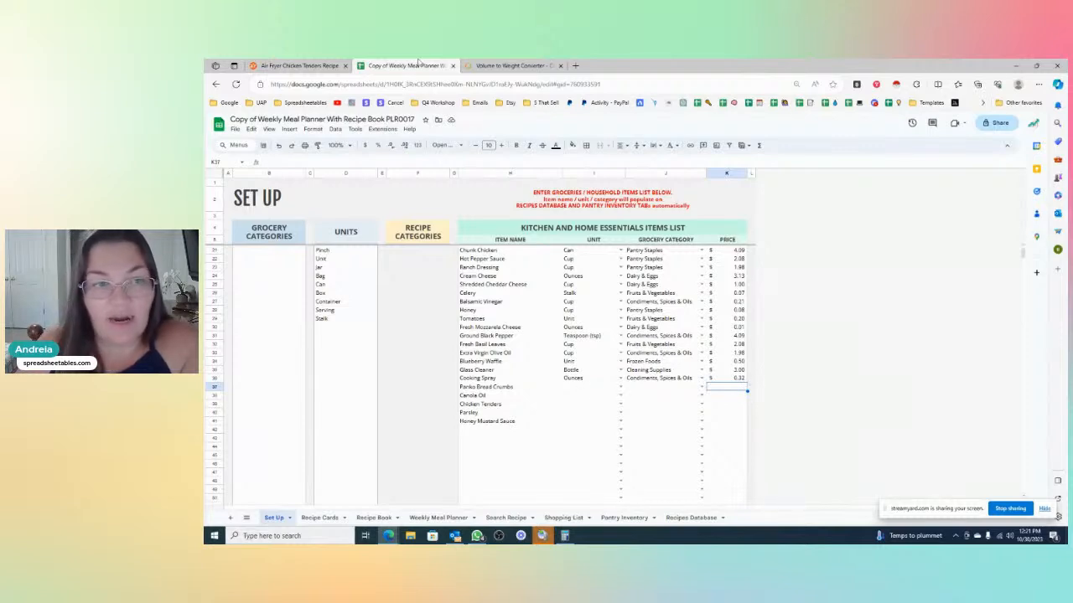
- Check the Cooking Spray cost in the Recipes Database and the recipe's ingredient list, and set the Panko Bread Crumbs unit in Set Up to Cup
left_click(691, 517)
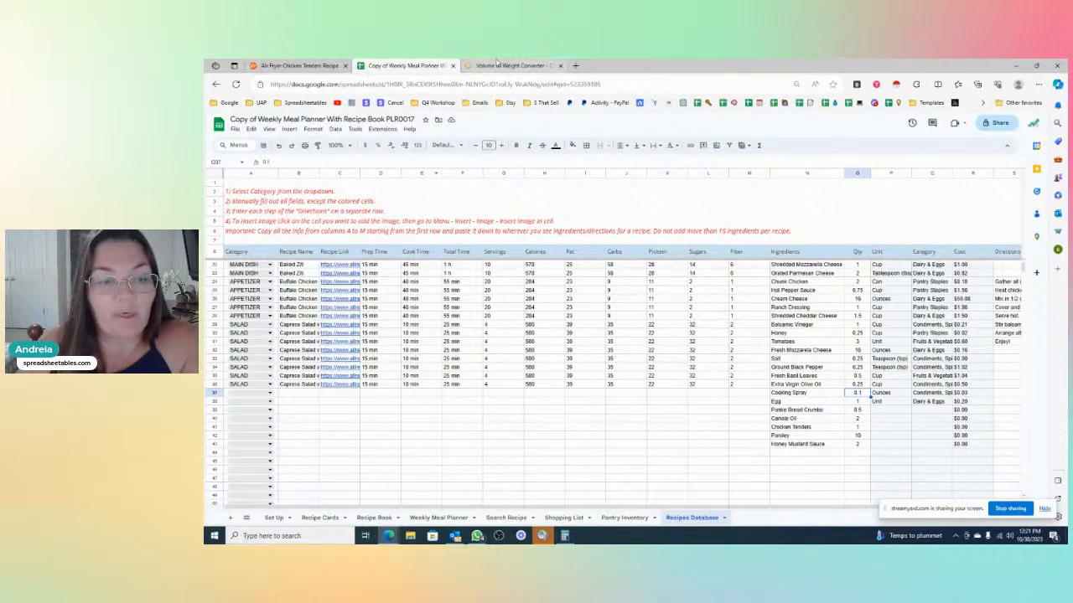
left_click(507, 65)
left_click(297, 65)
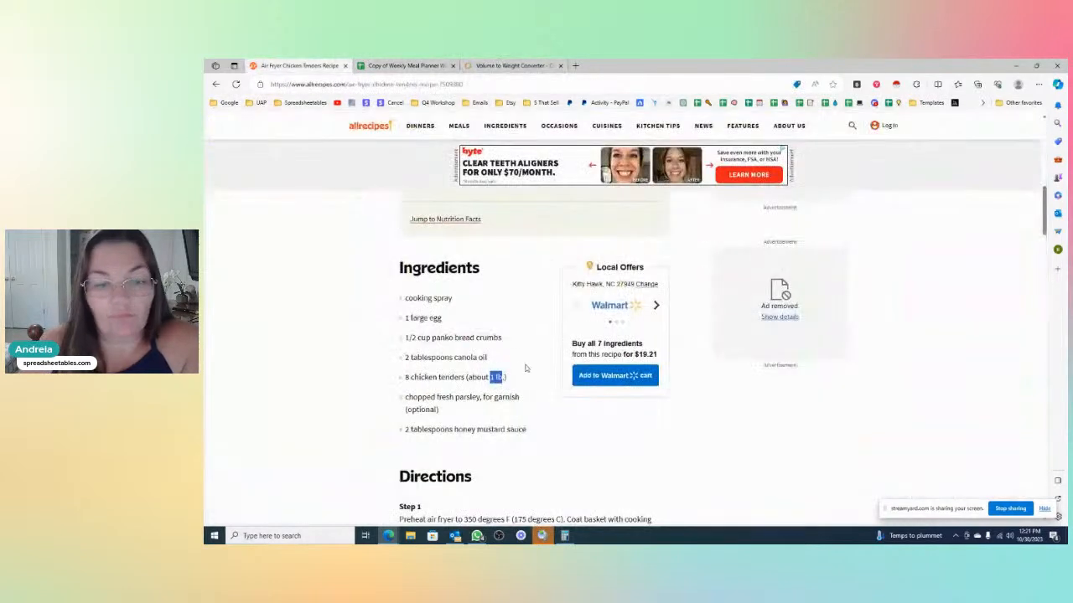
scroll(463, 373, "down", 1)
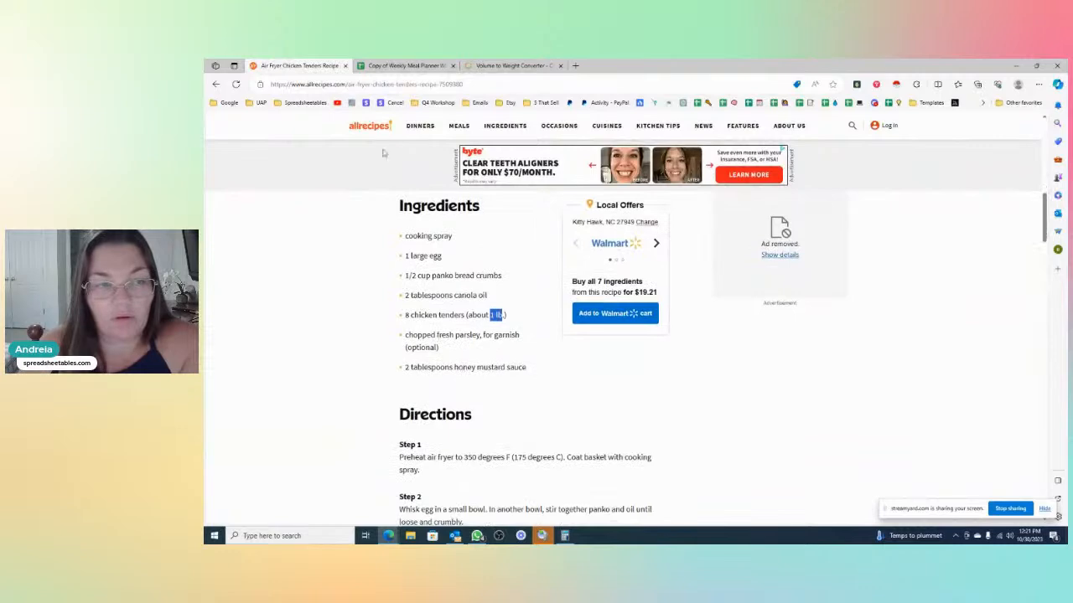
left_click(406, 65)
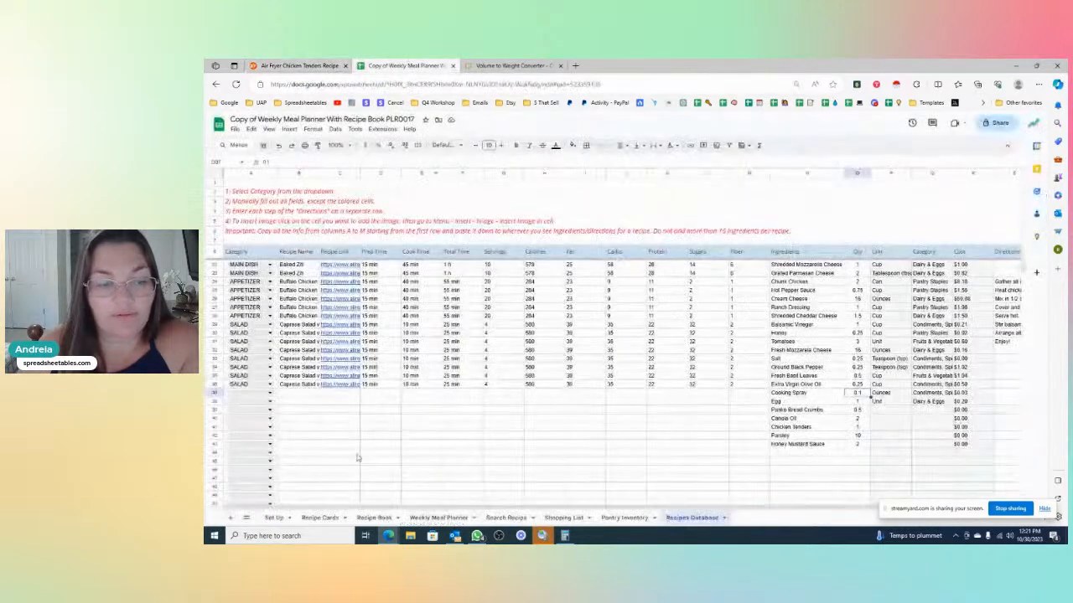
left_click(274, 518)
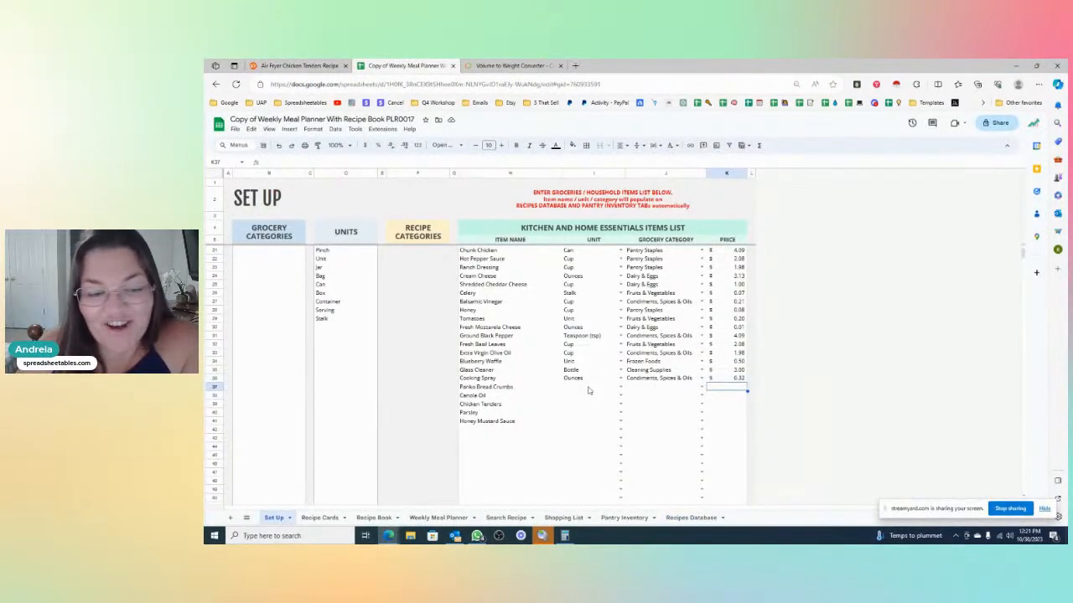
left_click(592, 389)
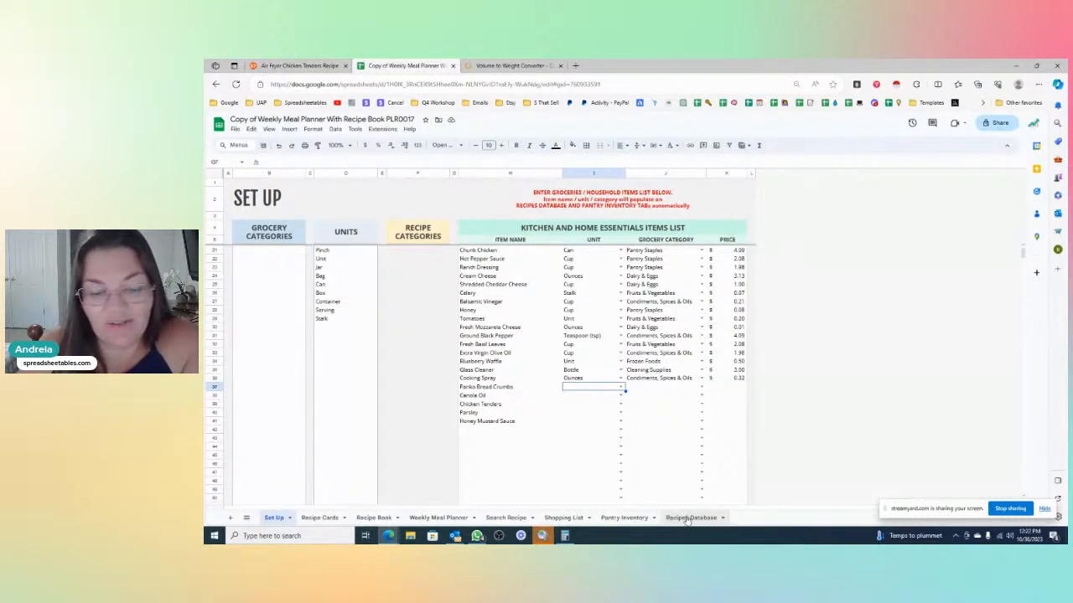
left_click(295, 66)
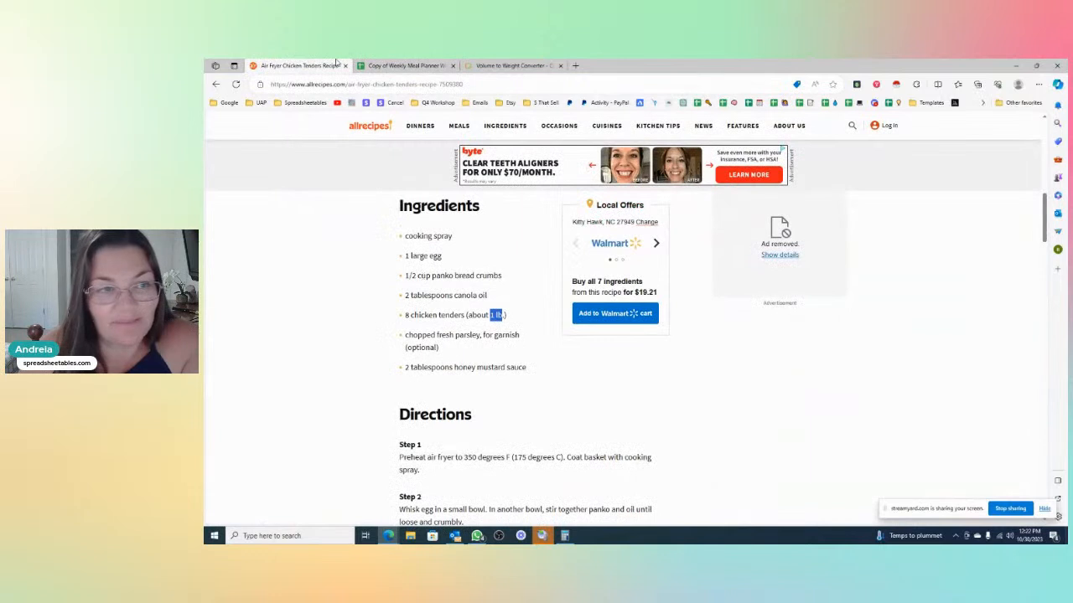
left_click(407, 66)
left_click(602, 389)
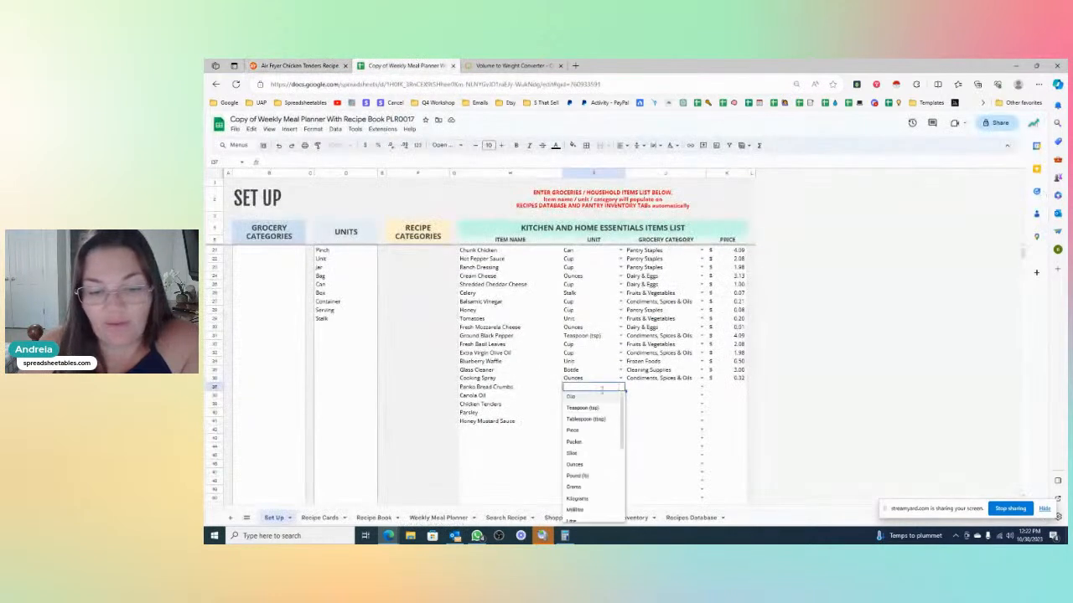
left_click(592, 398)
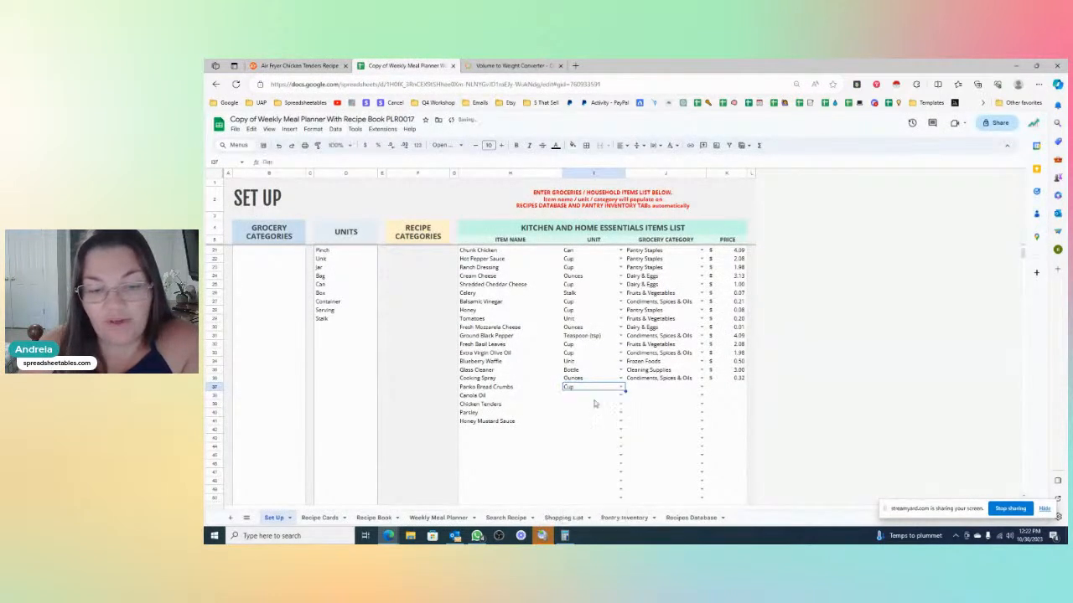
- Set the Panko Bread Crumbs grocery category to Pantry Staples and its price to 1
left_click(643, 389)
type("pa")
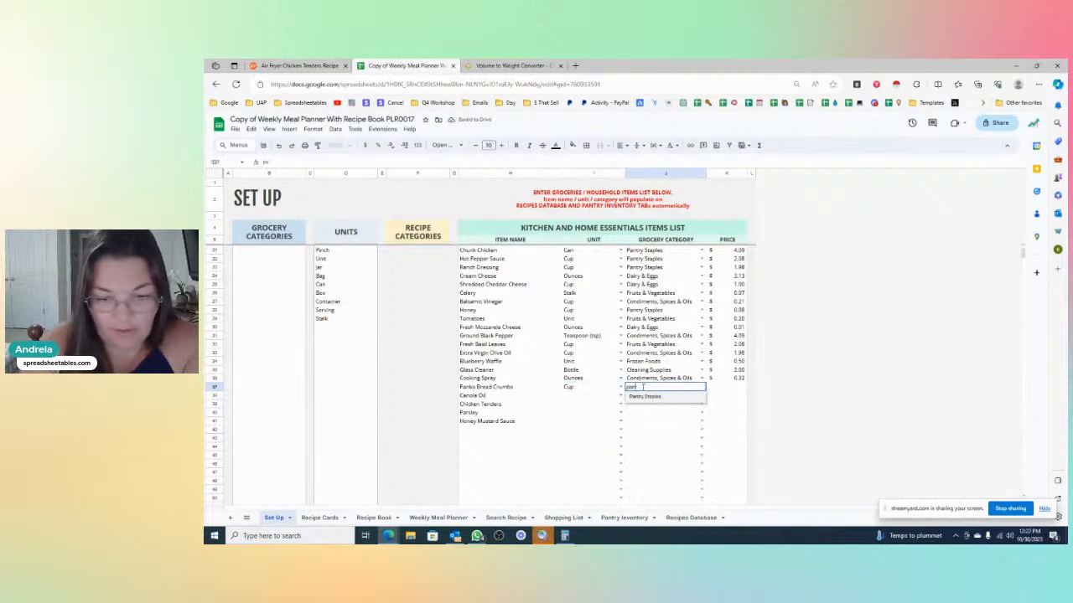
type("n")
left_click(643, 399)
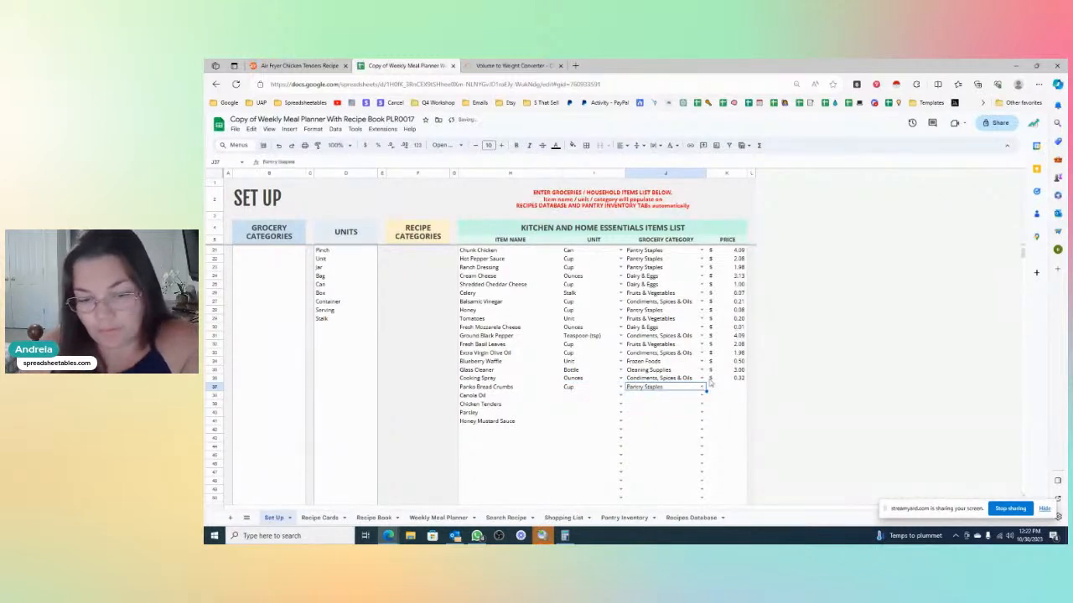
left_click(575, 66)
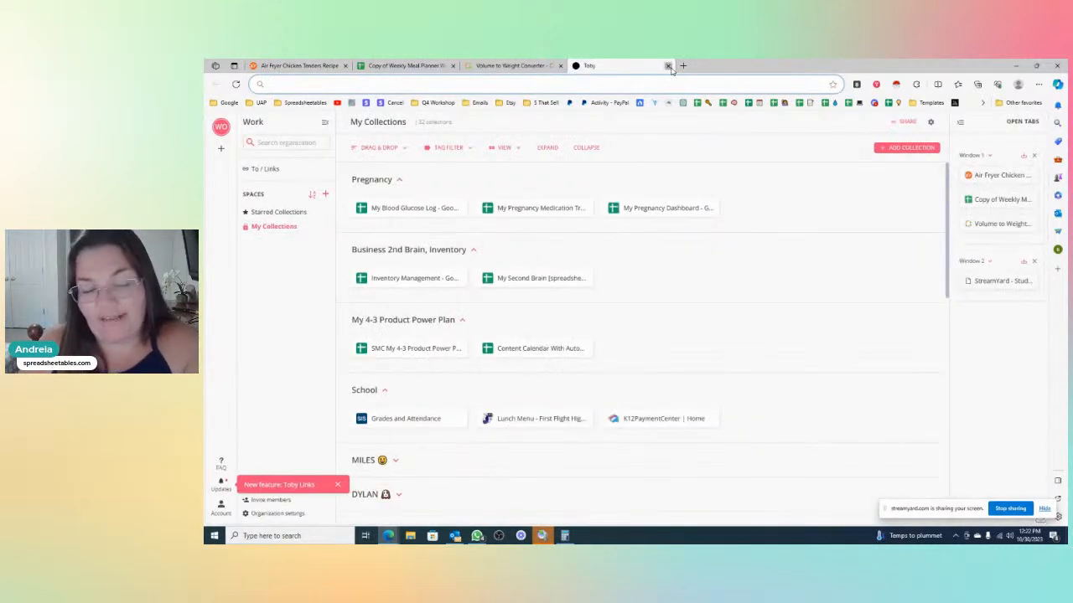
left_click(668, 66)
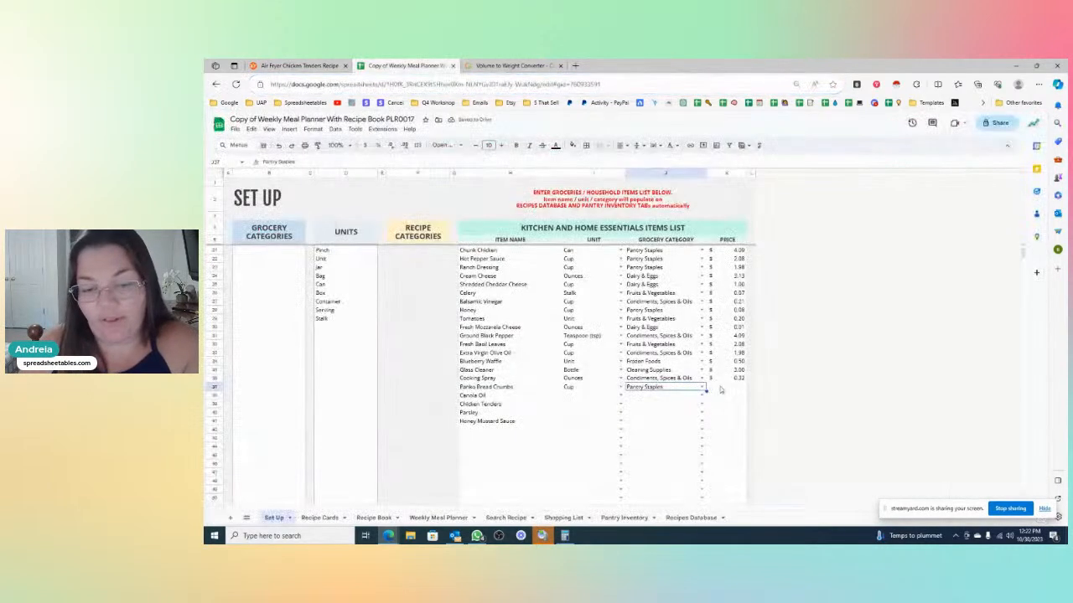
left_click(730, 390)
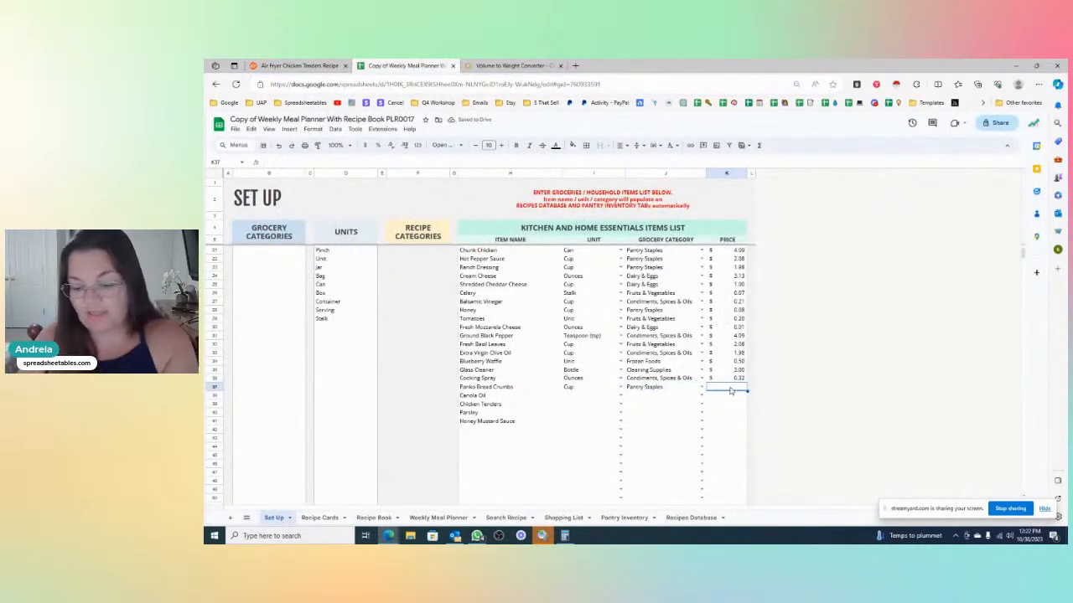
type("1")
key("Return")
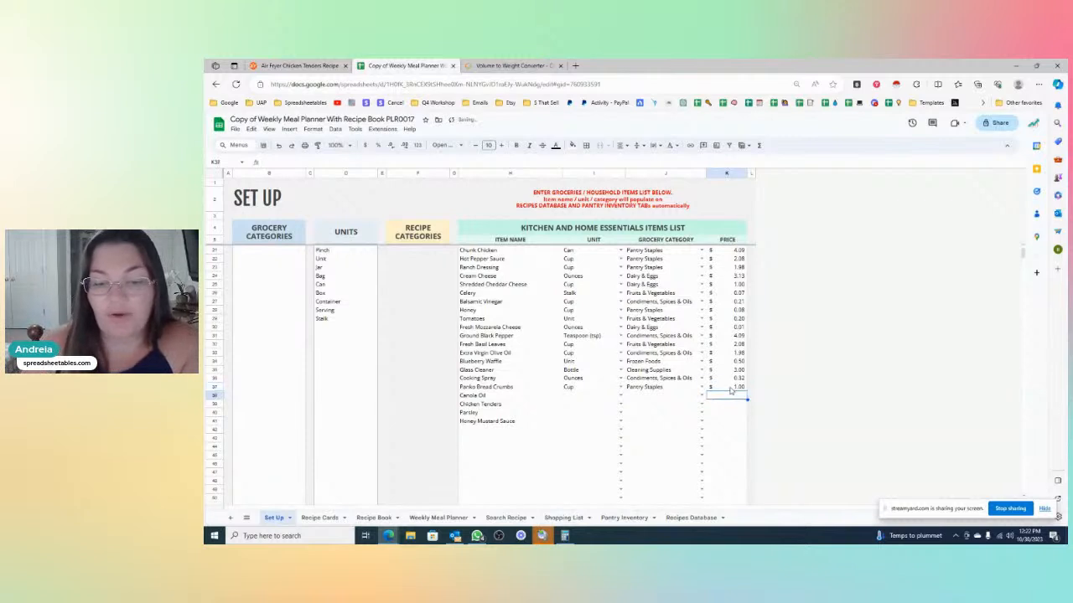
- Set the Canola Oil unit to Ounces, its grocery category to Condiments, Spices & Oils and its price to 0.50
left_click(621, 395)
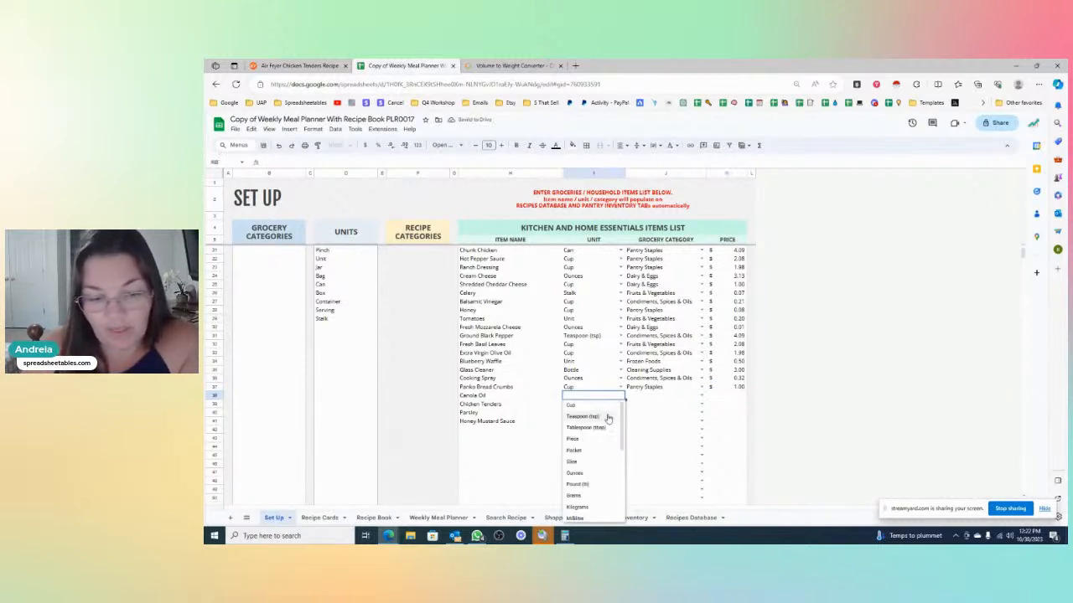
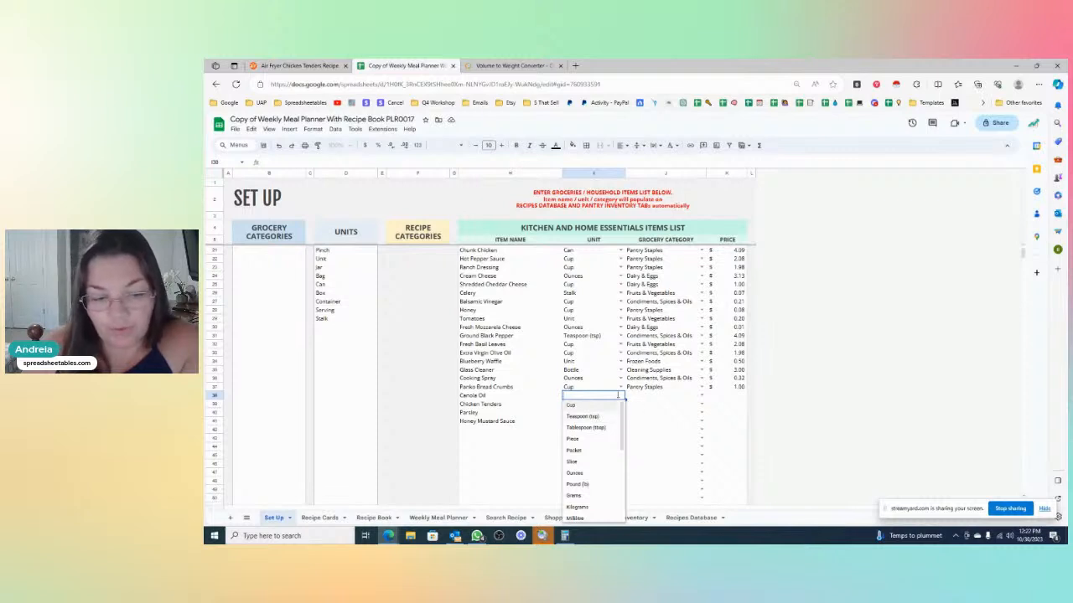
type("o")
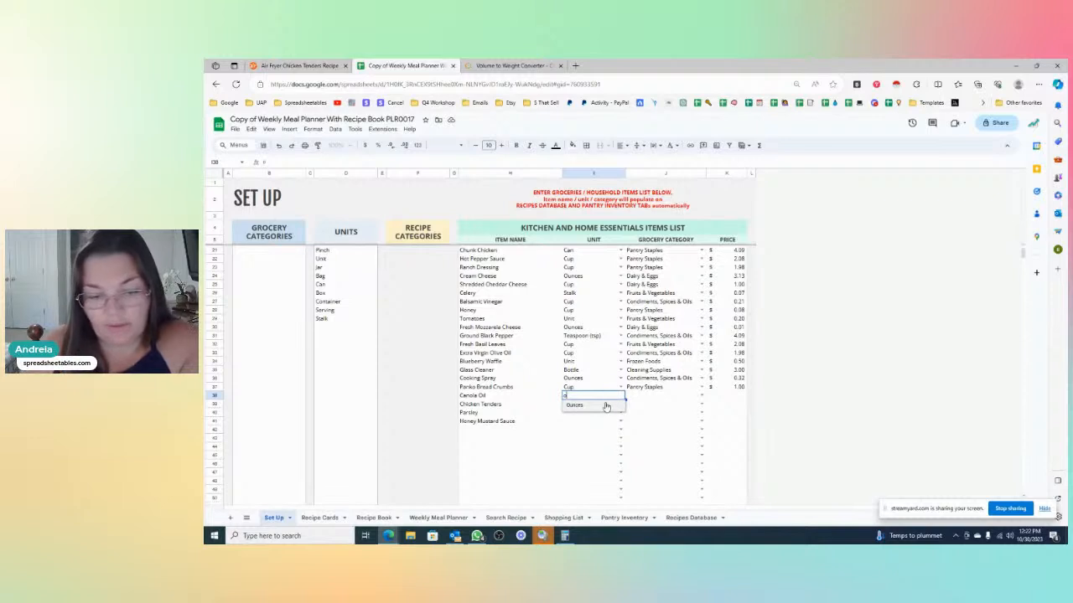
left_click(606, 407)
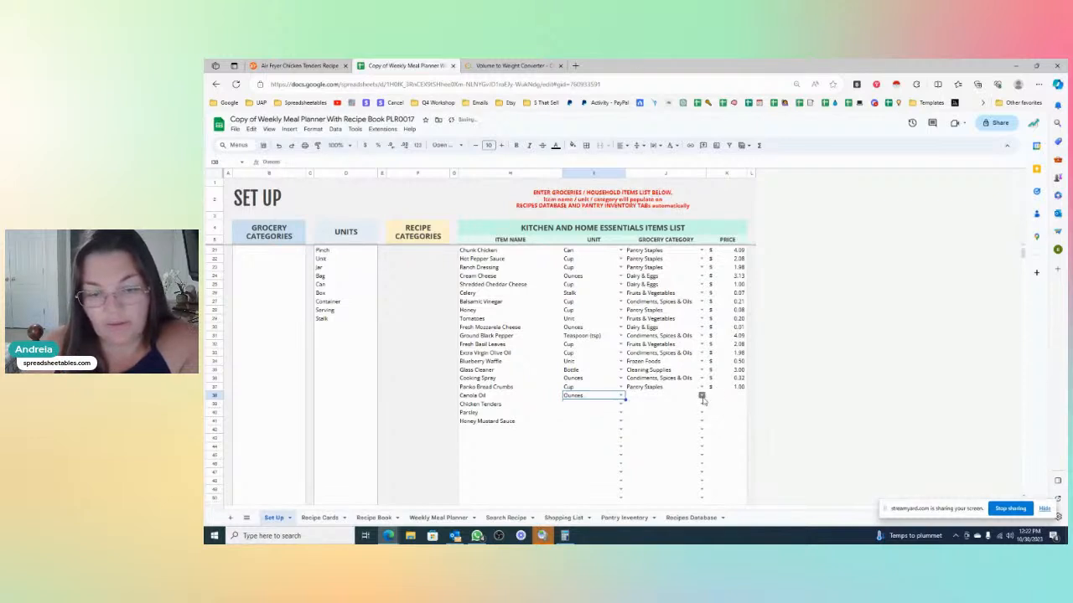
left_click(702, 396)
left_click(665, 463)
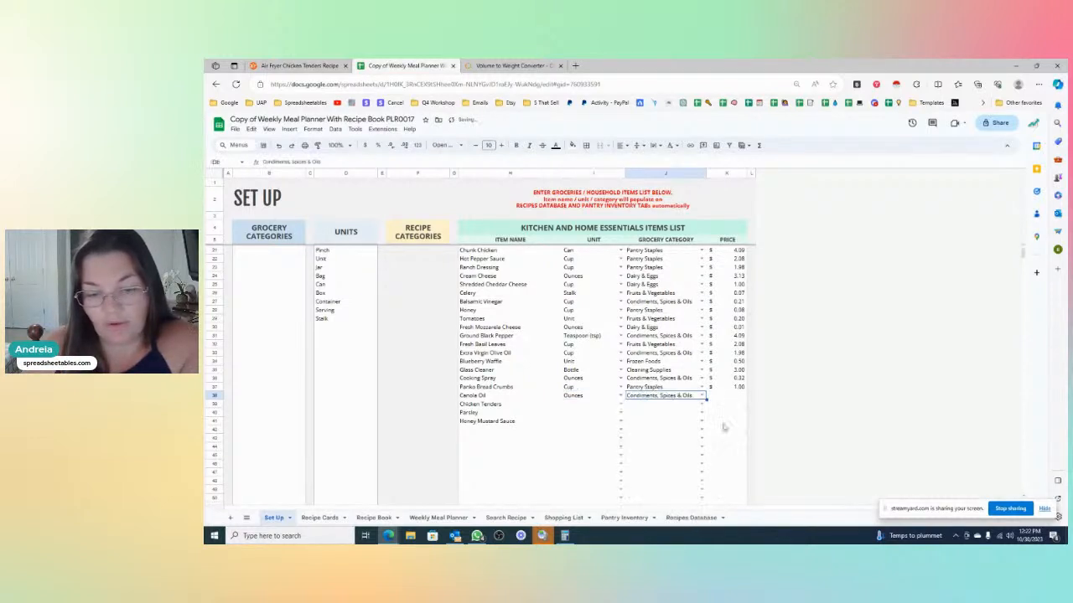
left_click(733, 400)
type("0.")
key("Return")
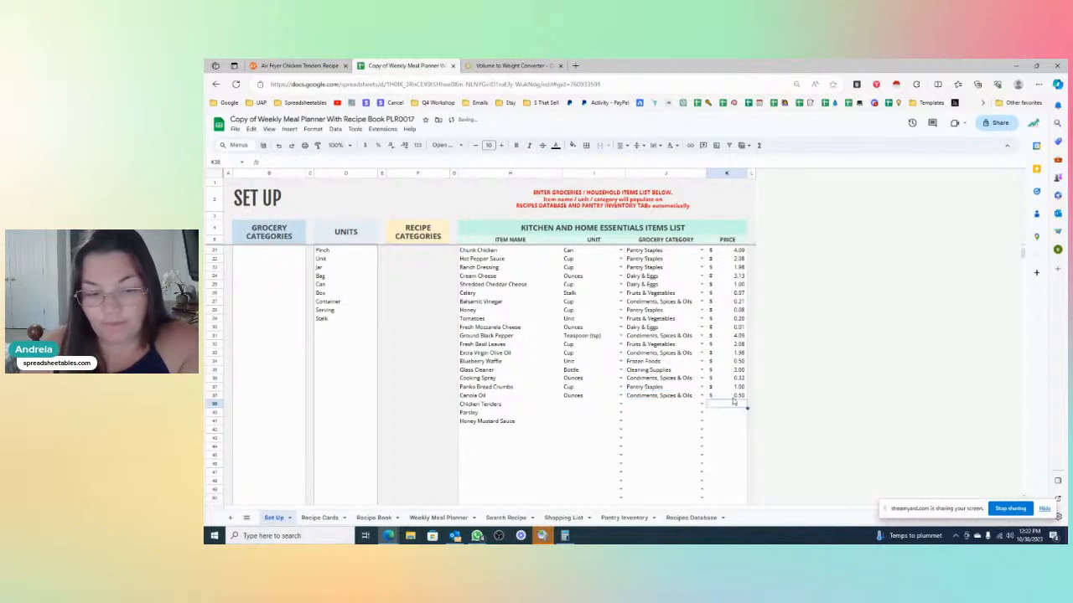
- Set the Chicken Tenders unit to Pound (lb), its grocery category to Meat, Poultry & Seafood and its price to 5.50
left_click(620, 404)
type("lb")
left_click(596, 414)
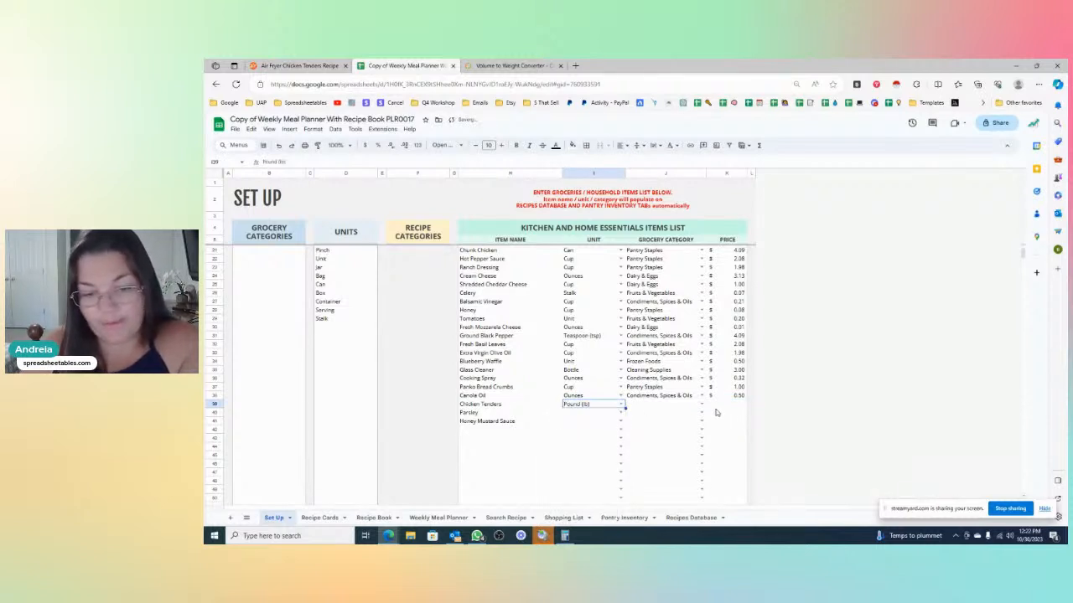
left_click(702, 405)
left_click(655, 436)
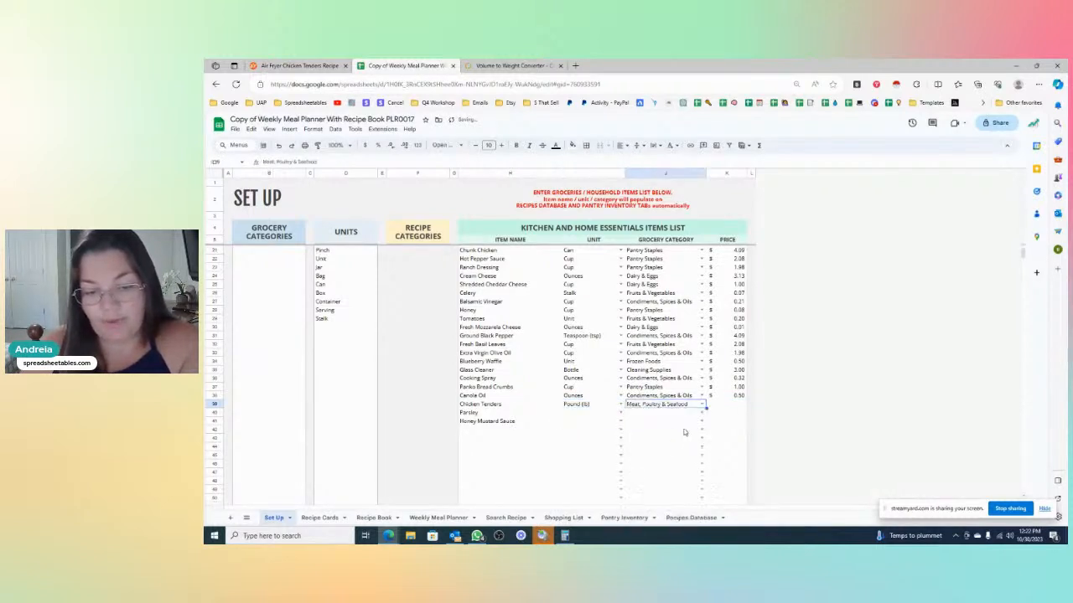
left_click(740, 406)
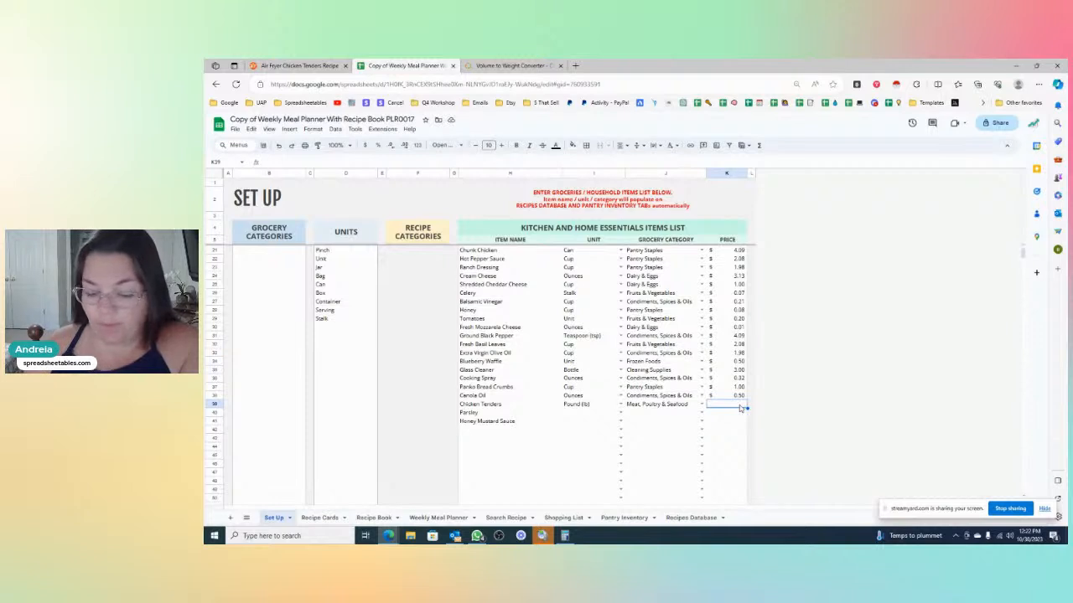
type("5.50")
key("Return")
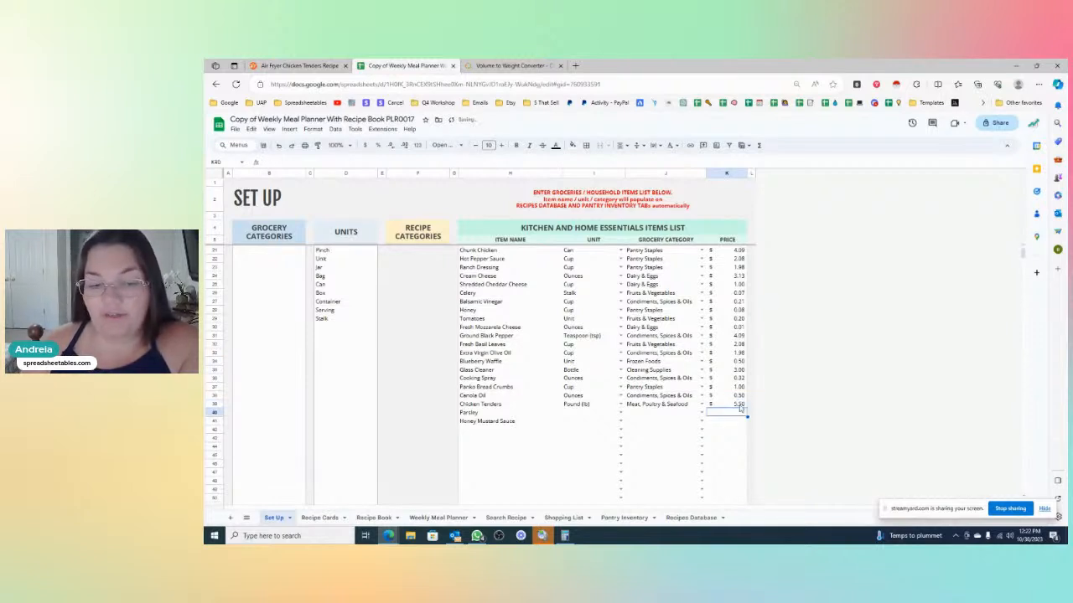
- Set the Parsley unit in the items list to Ounces
left_click(620, 413)
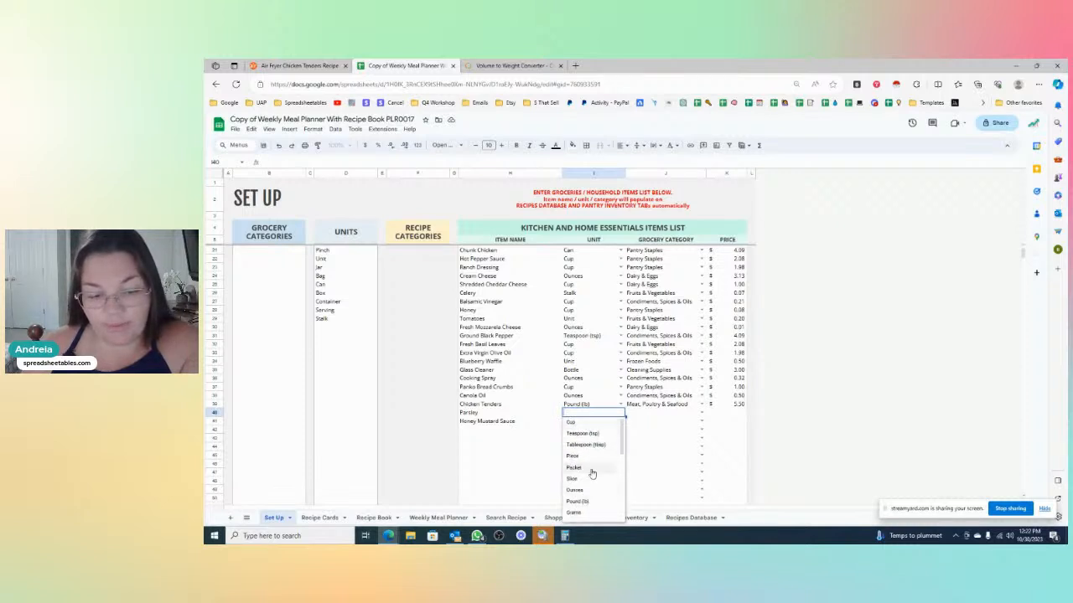
left_click(591, 491)
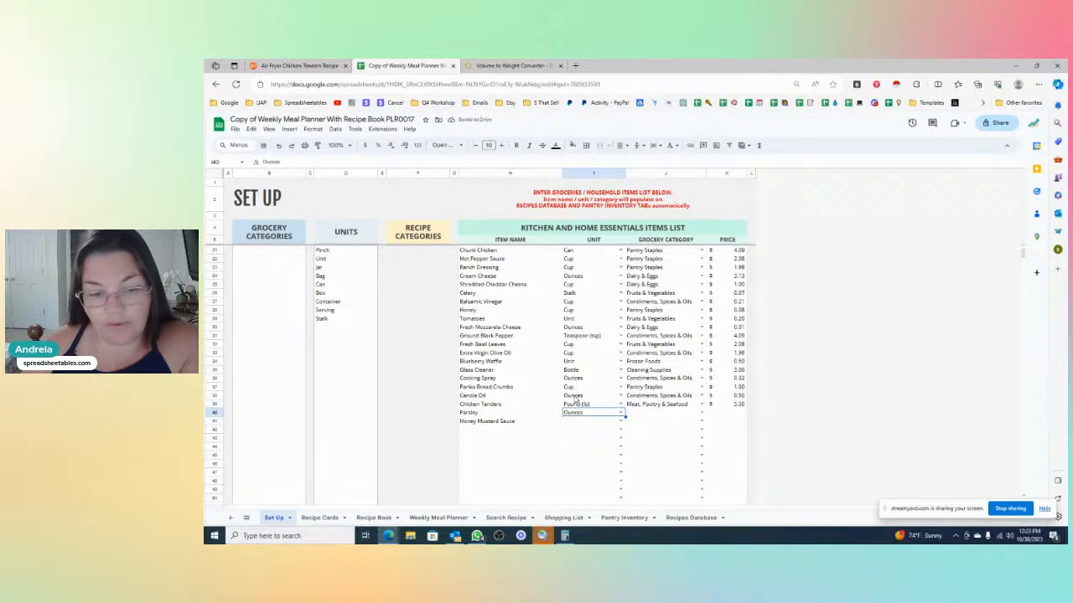
- Check the canola oil measure in the online recipe and change the Canola Oil unit in Set Up to Tablespoon (tbsp)
scroll(576, 401, "up", 3)
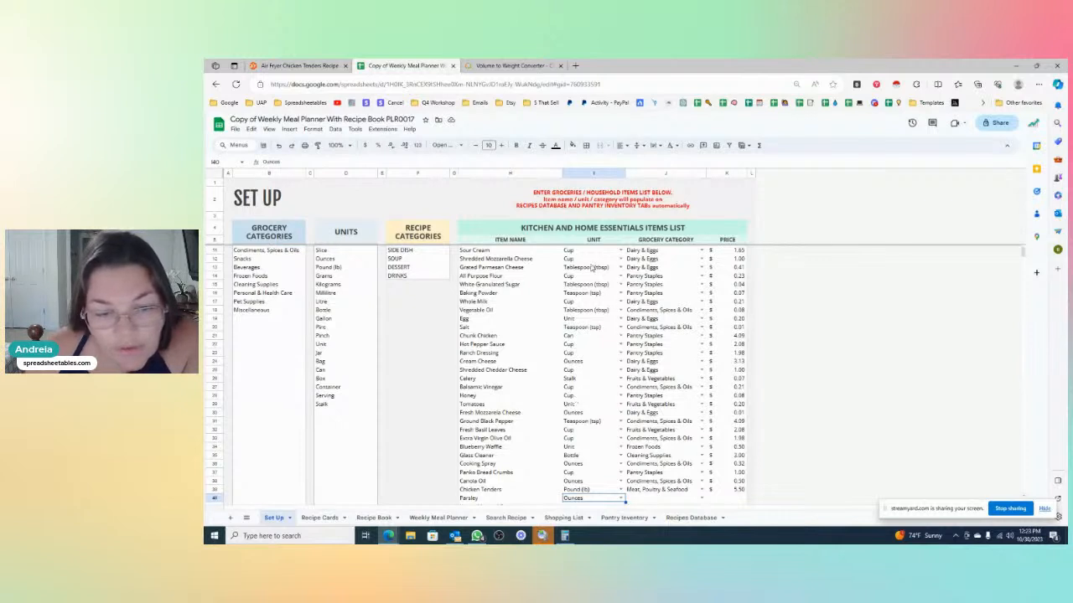
scroll(603, 366, "down", 3)
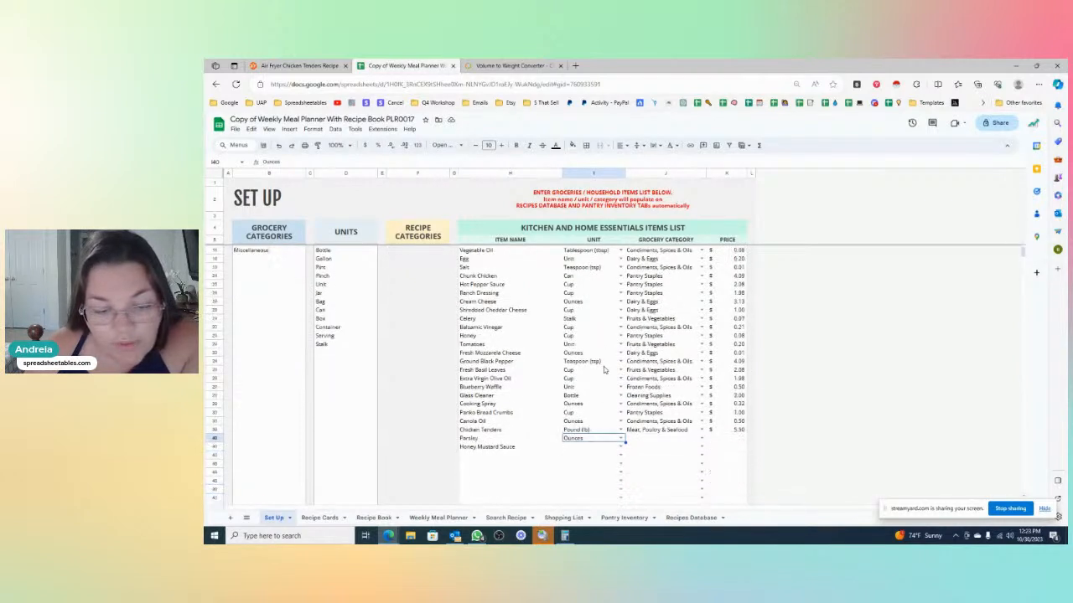
scroll(603, 407, "down", 1)
left_click(588, 406)
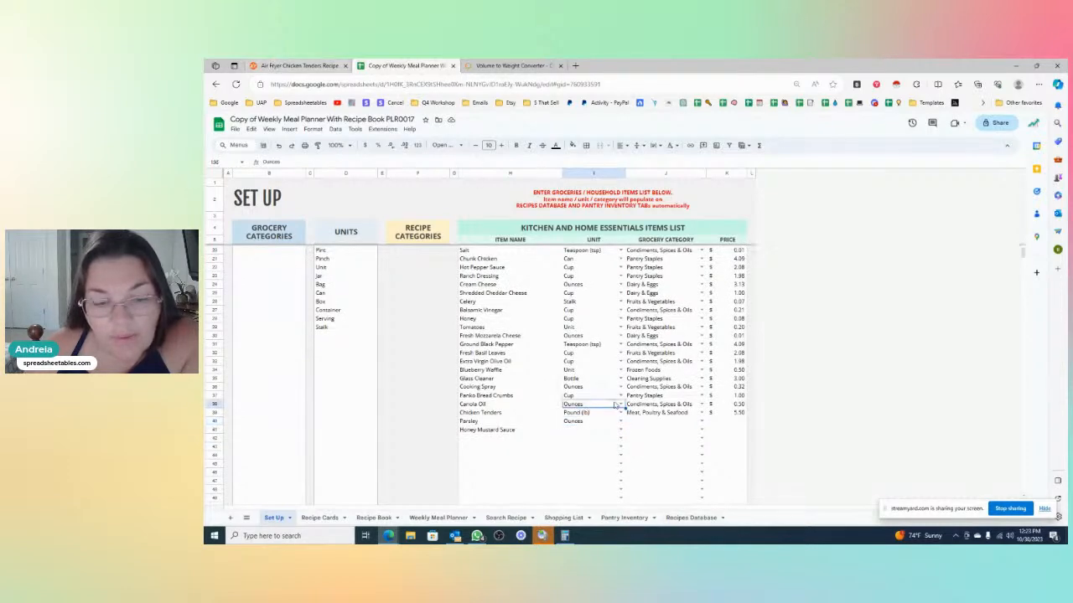
left_click(299, 65)
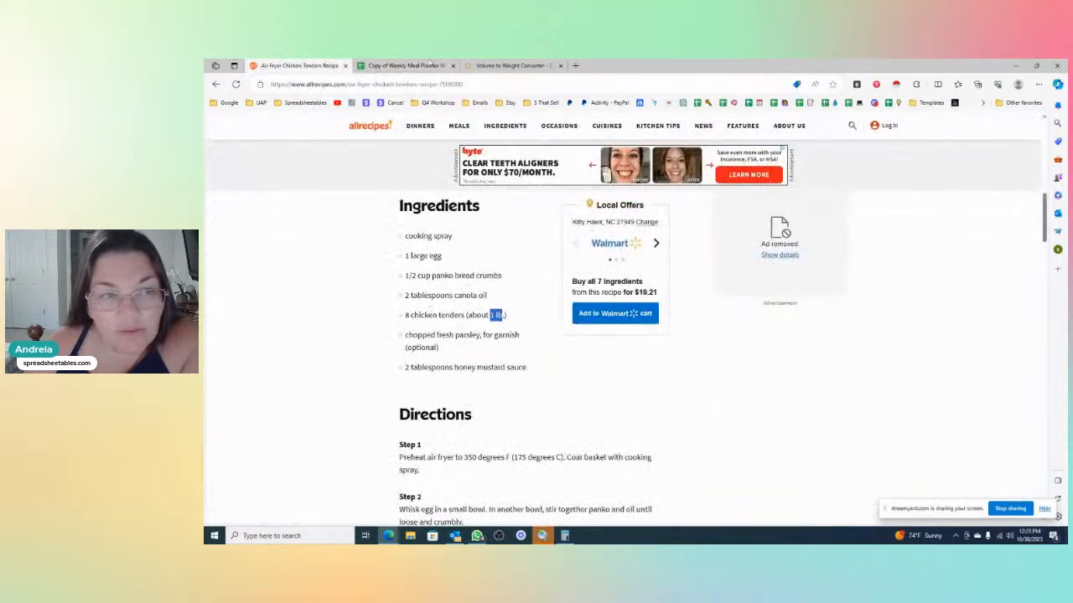
left_click(401, 66)
left_click(620, 403)
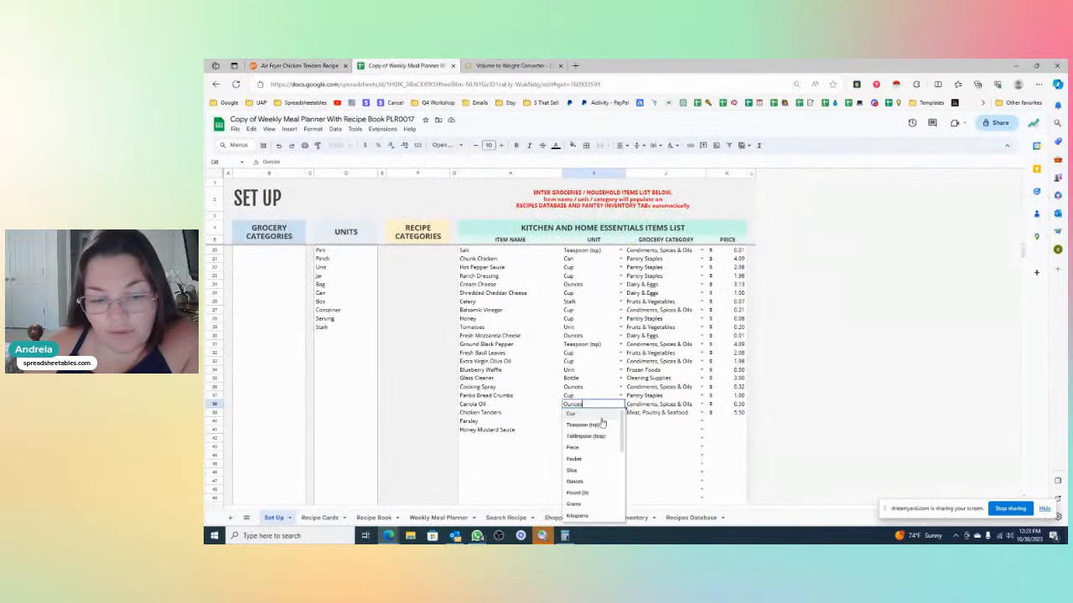
left_click(594, 436)
- Compare the prices of similar items and set the Canola Oil price to 0.1
left_click(733, 405)
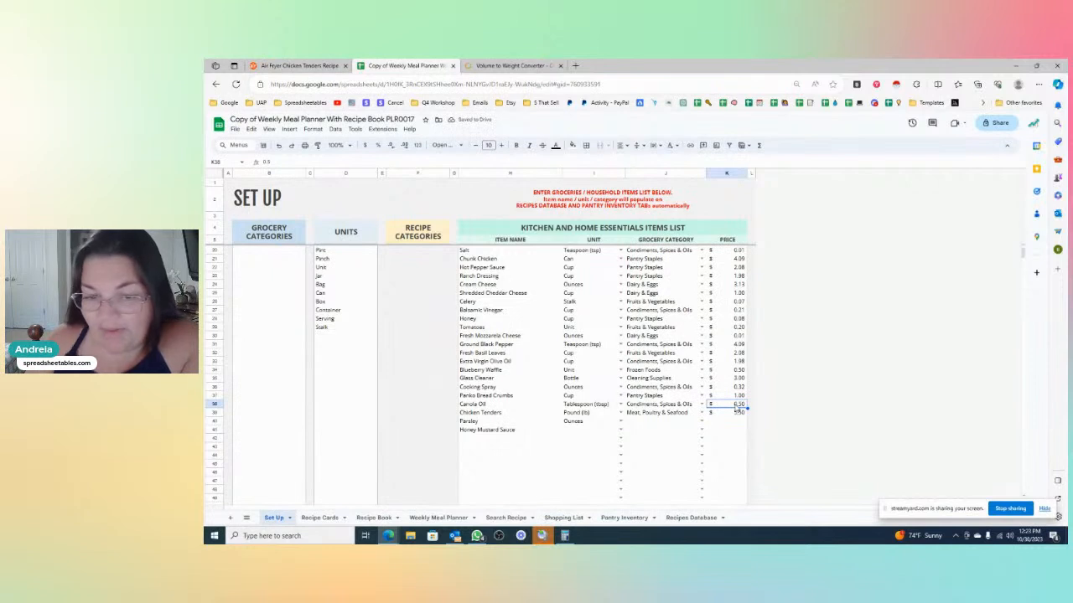
scroll(536, 317, "up", 2)
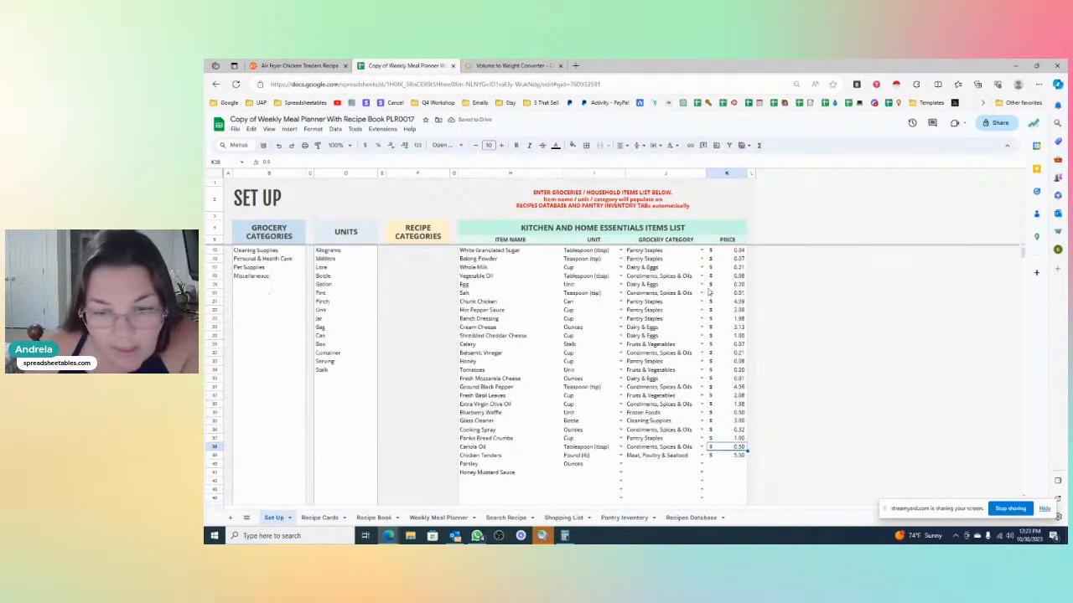
scroll(730, 360, "down", 1)
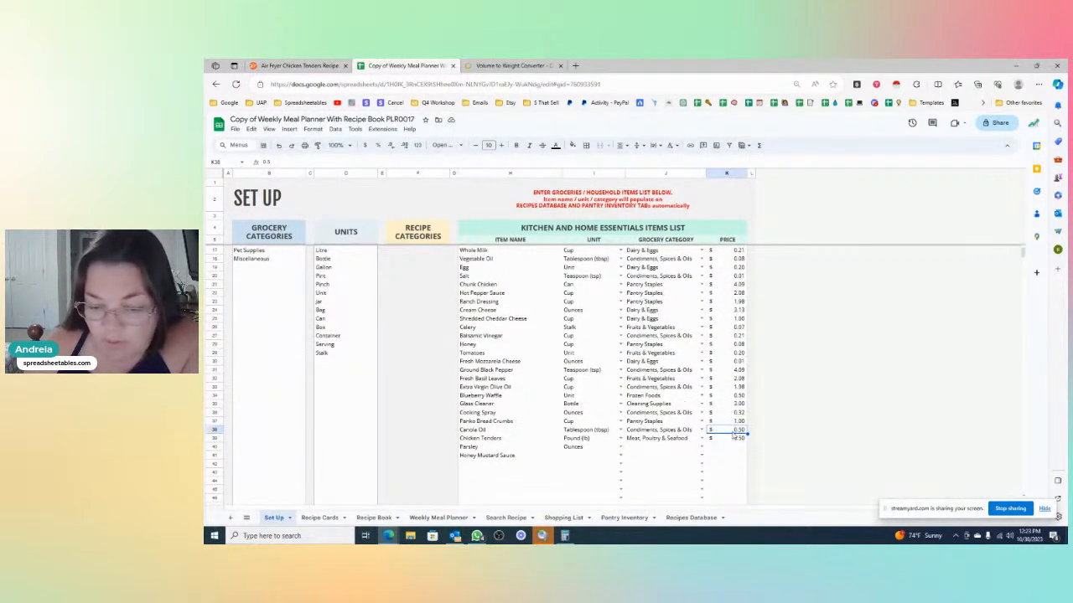
type("0.1")
key("Return")
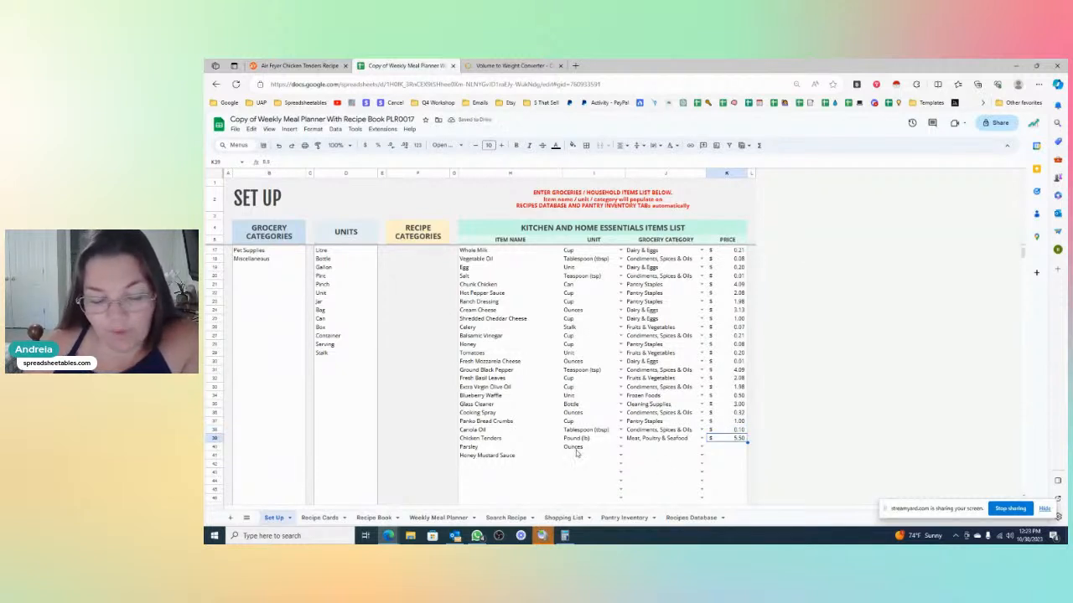
- Set the Parsley grocery category to Fruits & Vegetables and its price to 0.5
left_click(647, 450)
left_click(702, 448)
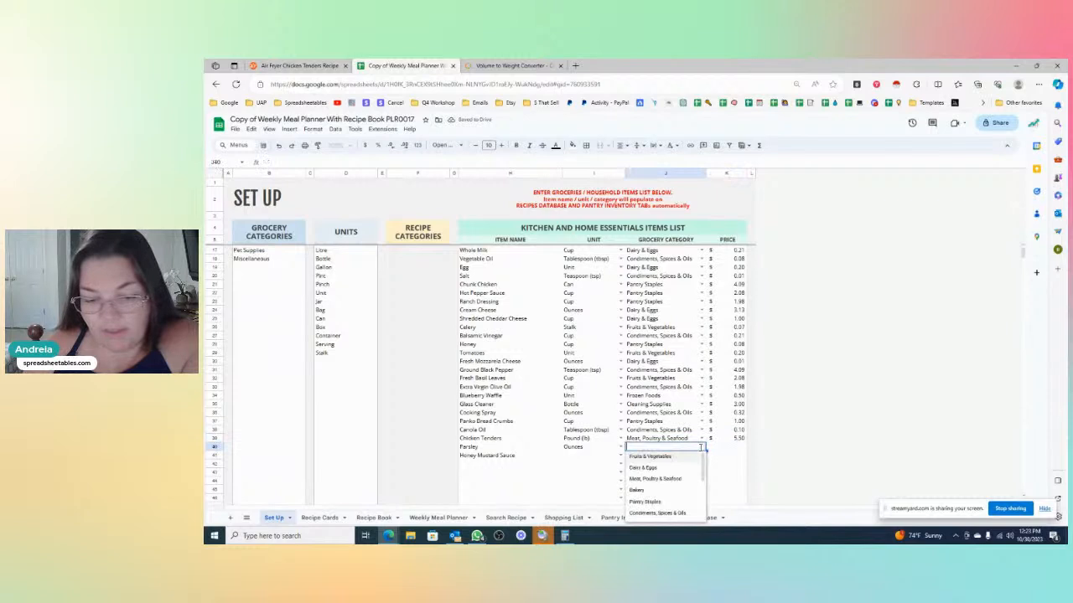
left_click(666, 460)
left_click(727, 449)
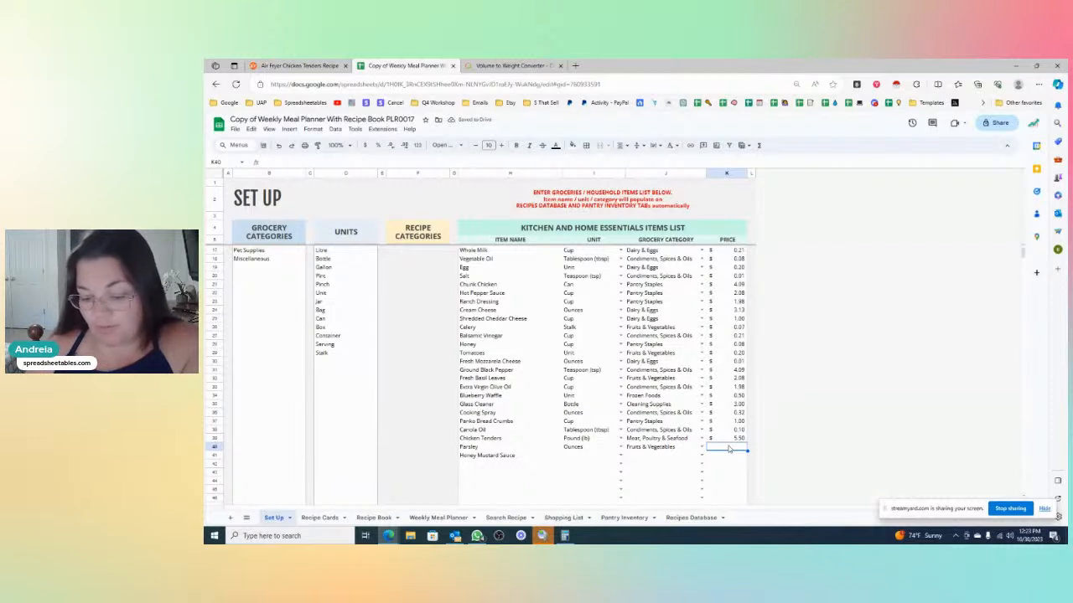
type(".5")
key("Return")
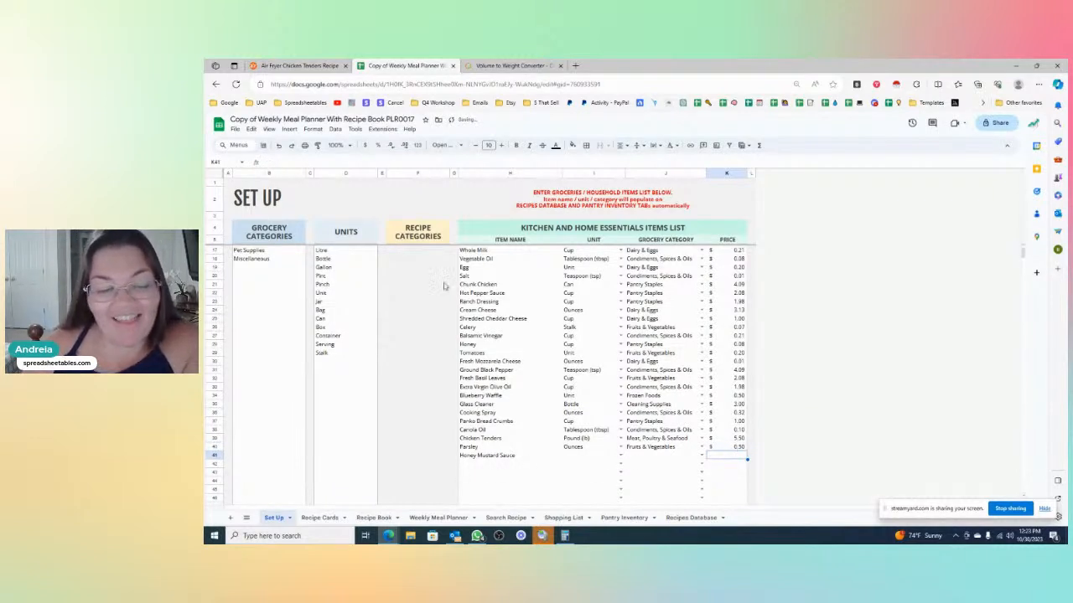
- Check the honey mustard measure in the recipe and set Honey Mustard Sauce to Tablespoon (tbsp), Pantry Staples and a price of 0.20
left_click(295, 65)
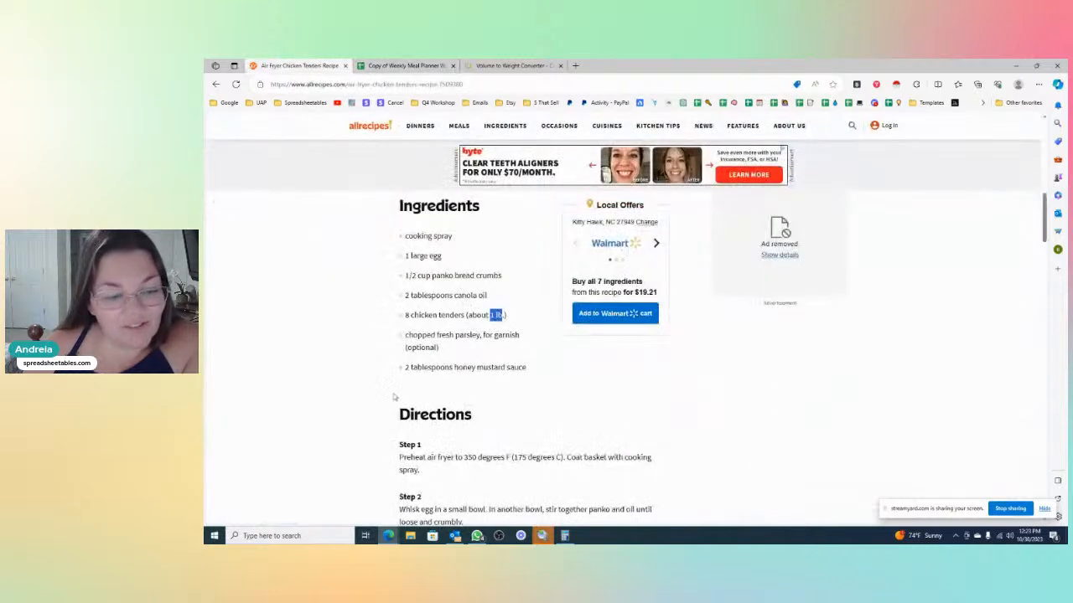
left_click(412, 67)
left_click(621, 457)
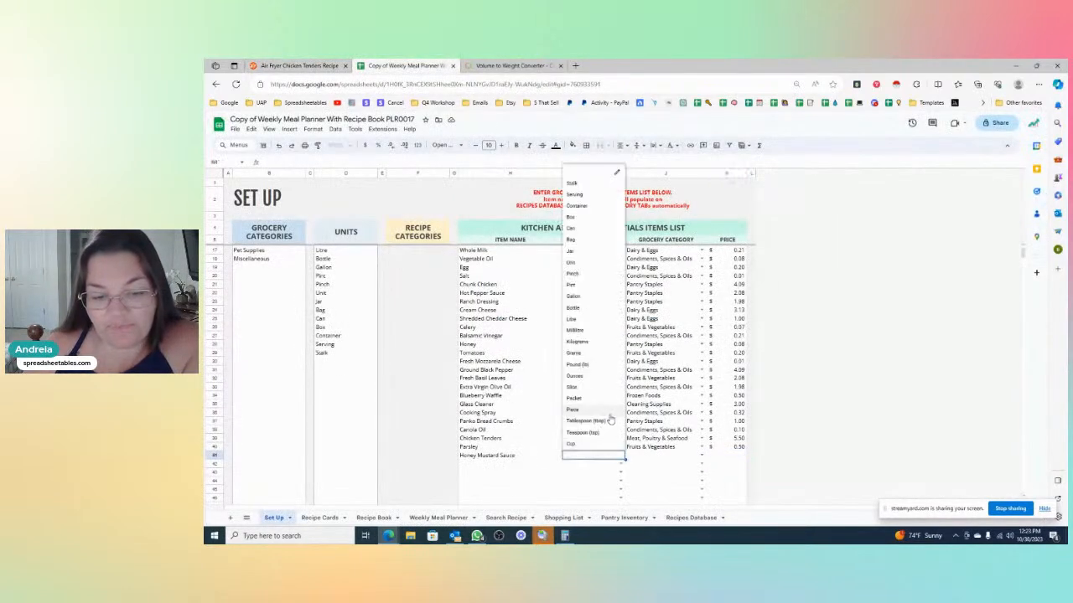
left_click(600, 421)
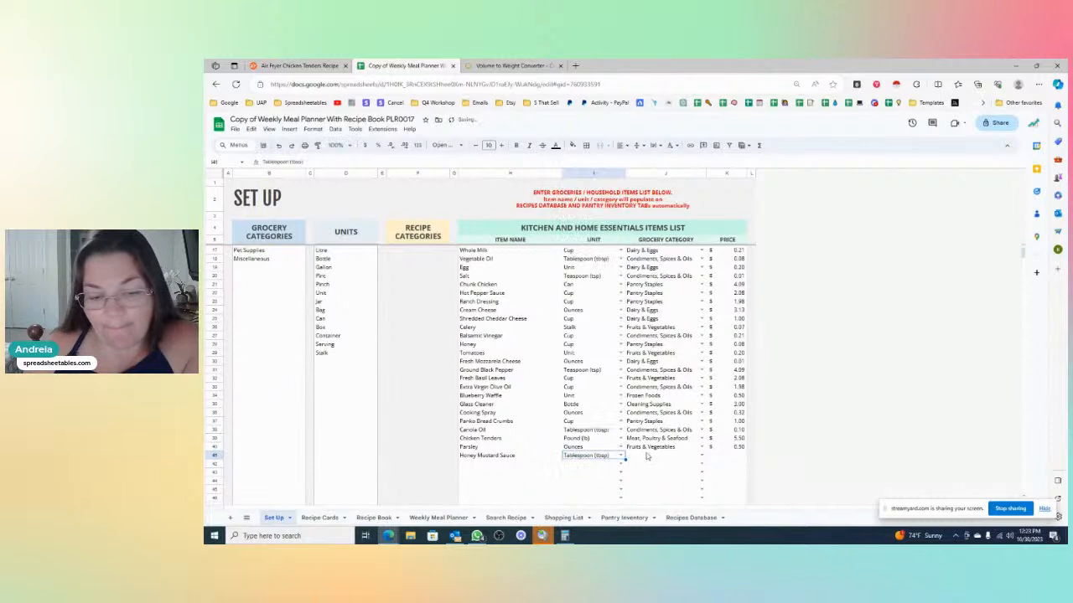
left_click(703, 456)
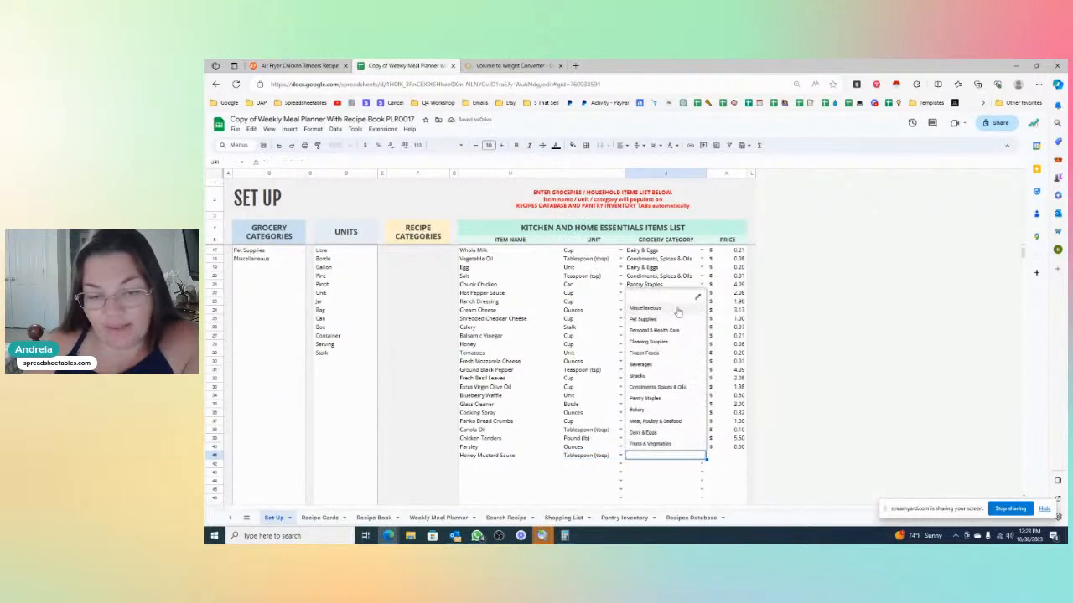
left_click(666, 400)
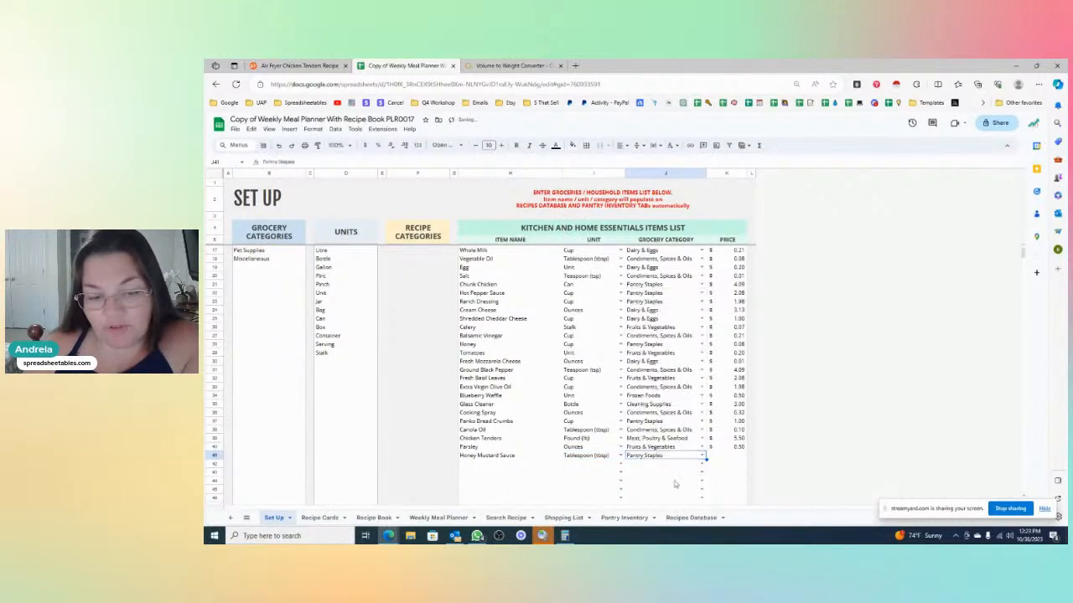
left_click(730, 457)
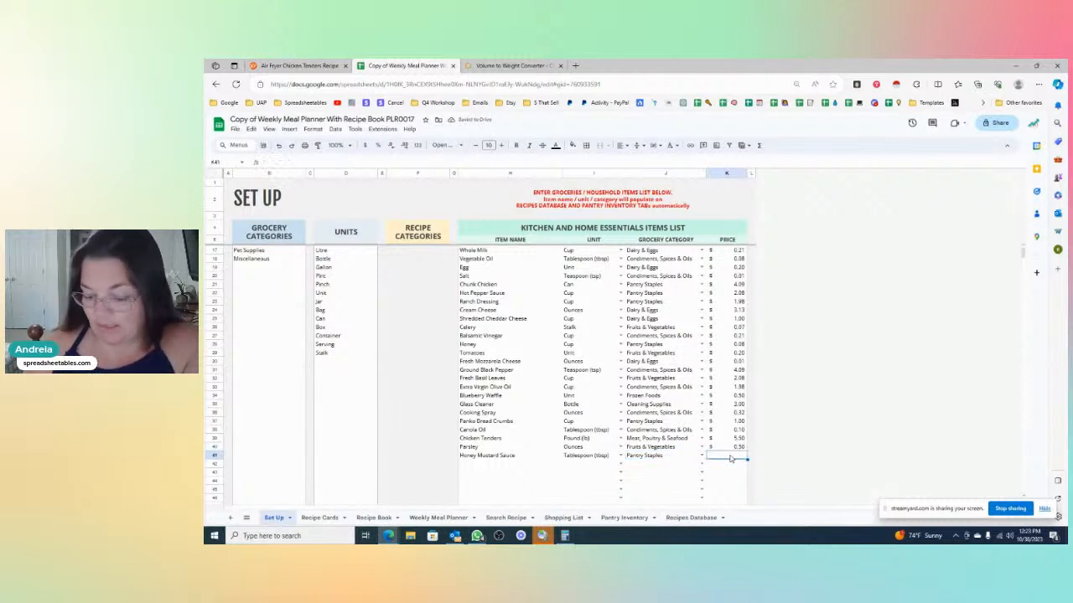
type(".20")
key("Return")
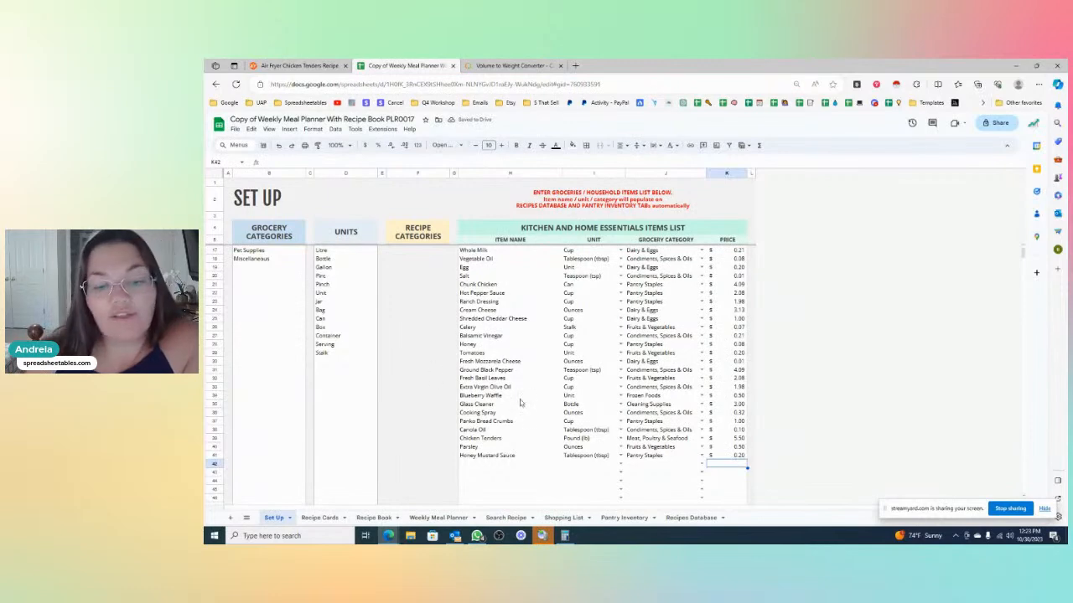
- Review the units, categories and costs filled in for the new recipe's ingredients, Cooking Spray to Honey Mustard Sauce, in the Recipes Database
left_click(689, 518)
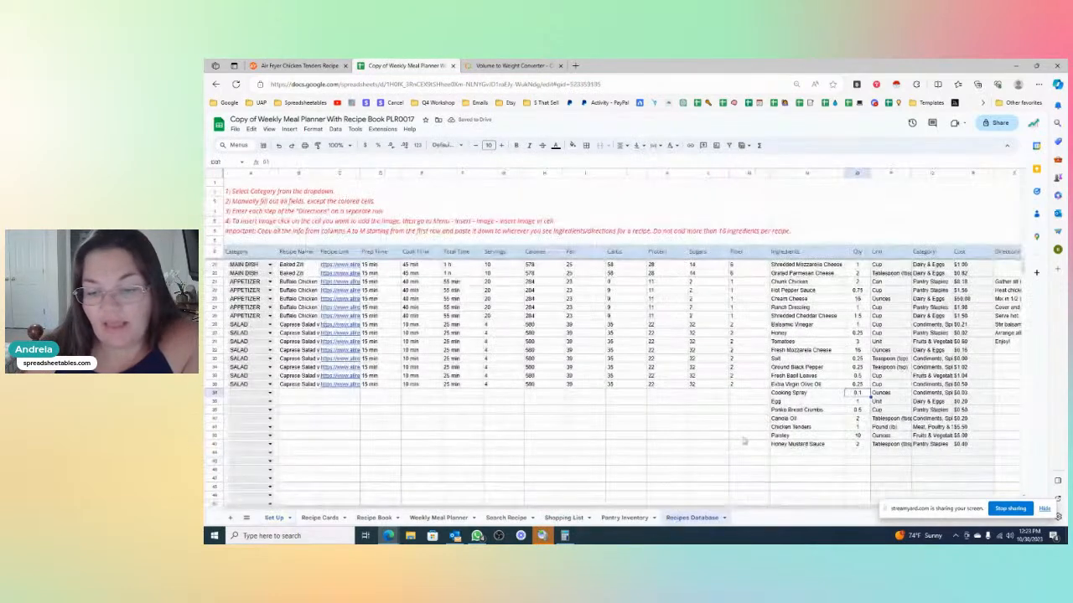
left_click_drag(791, 396, 972, 444)
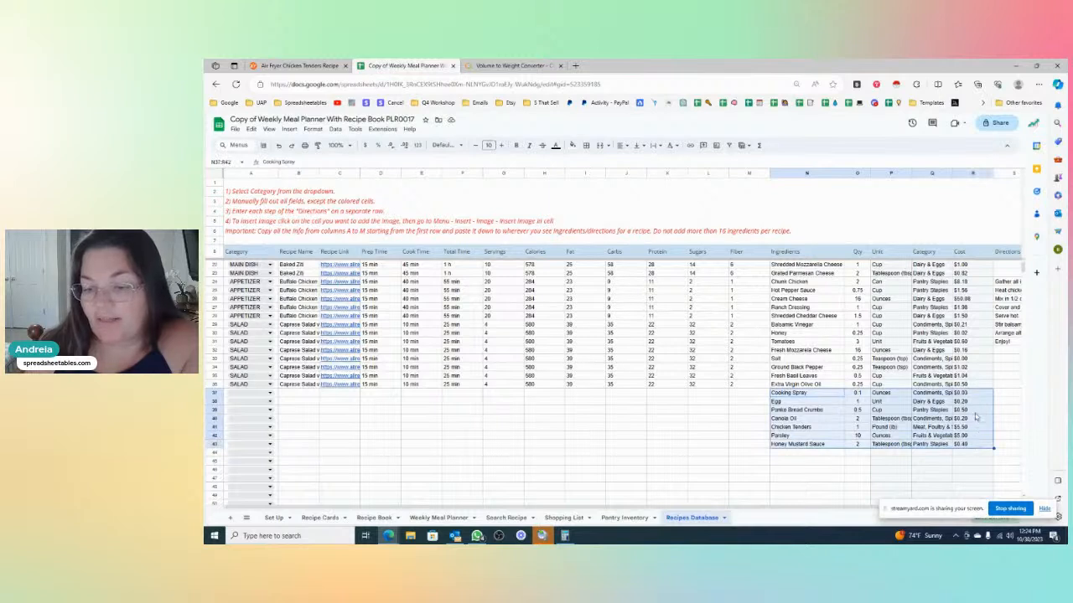
left_click(814, 412)
left_click_drag(880, 398, 888, 445)
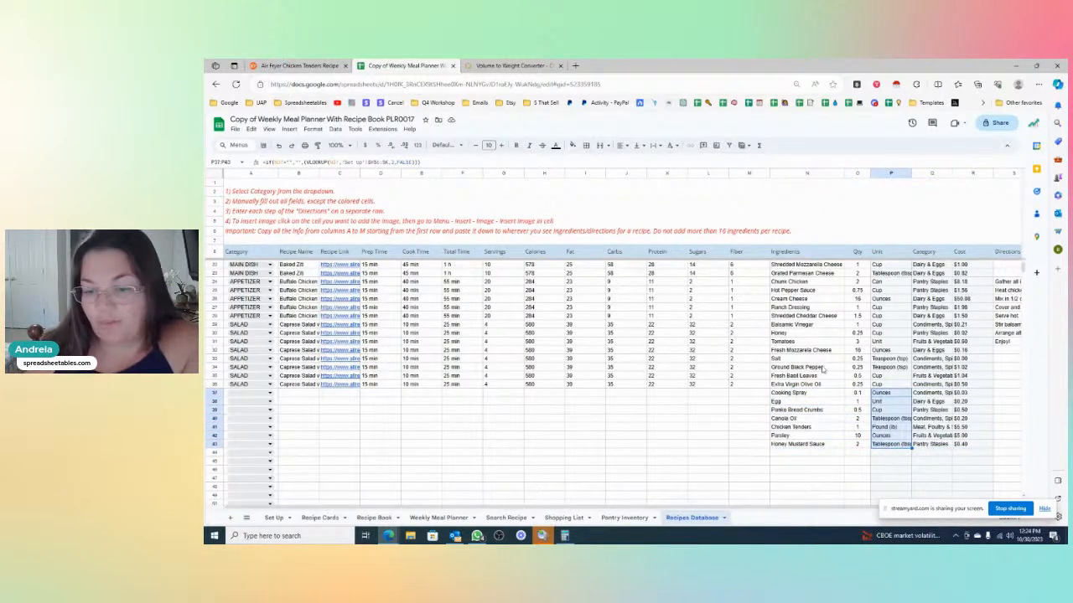
left_click(812, 404)
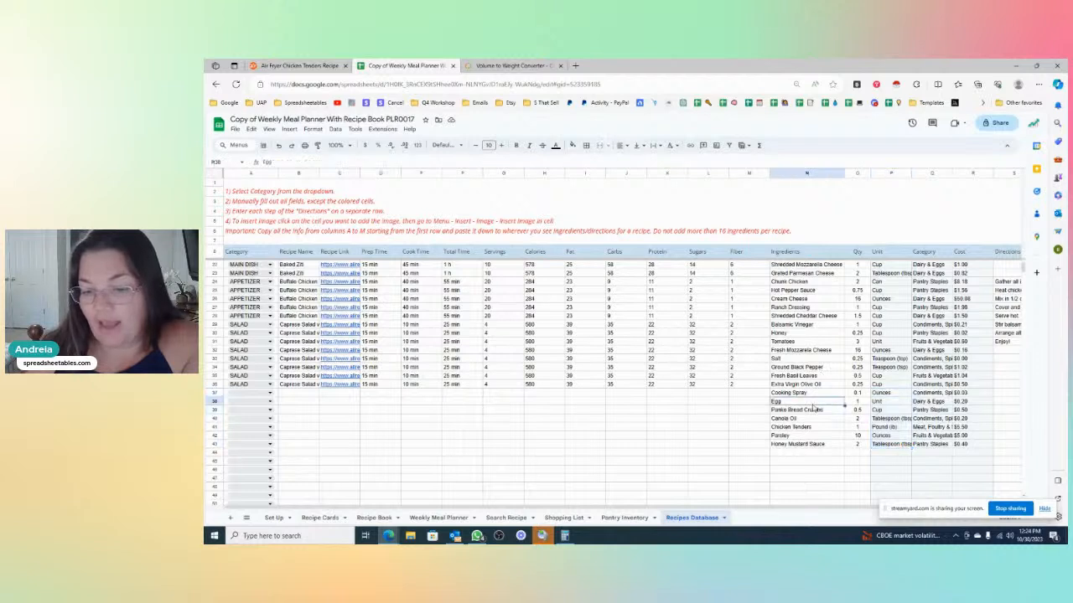
- Go through the new recipe's ingredient rows from Panko Bread Crumbs down to Honey Mustard Sauce
left_click(806, 410)
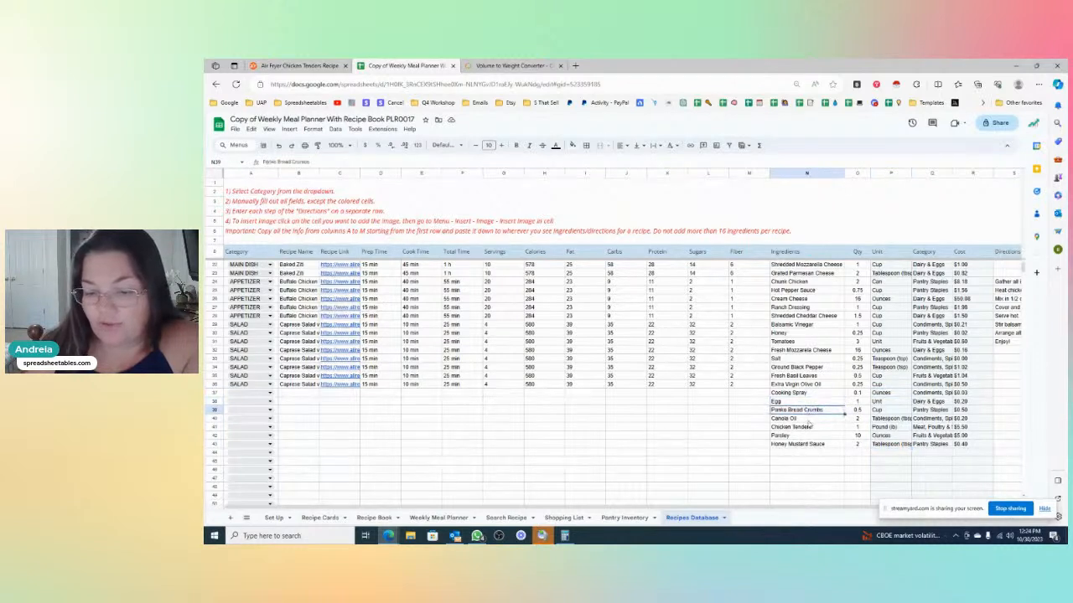
left_click(809, 420)
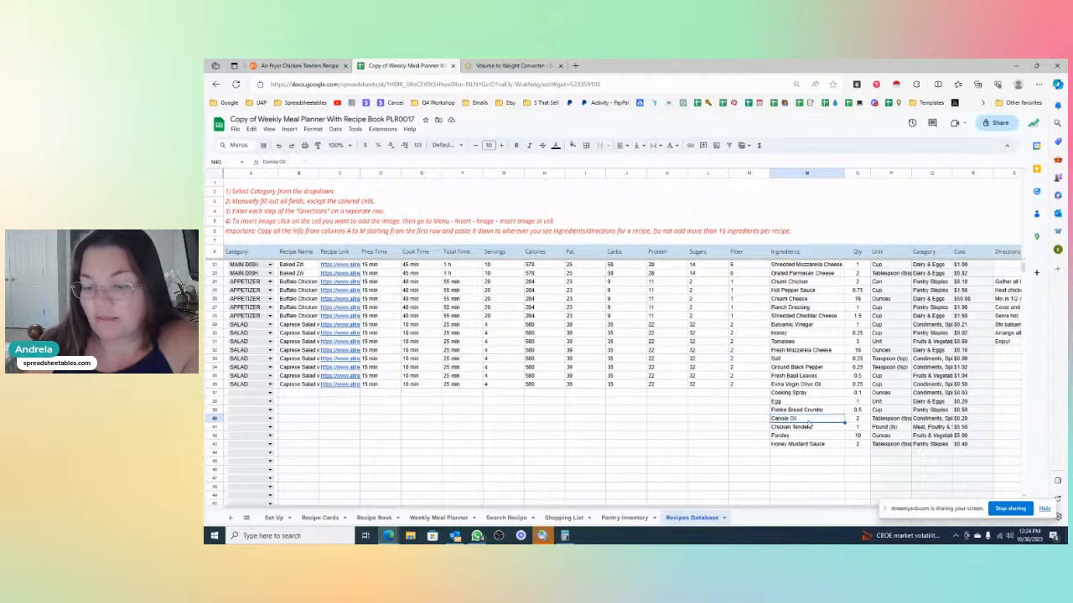
left_click(809, 427)
left_click(804, 436)
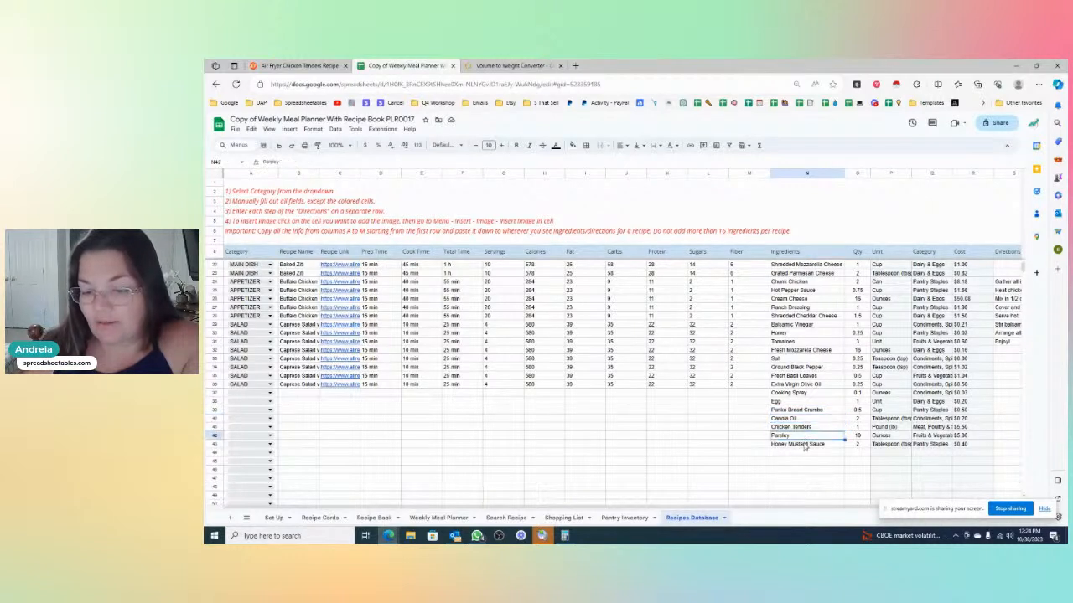
left_click(804, 445)
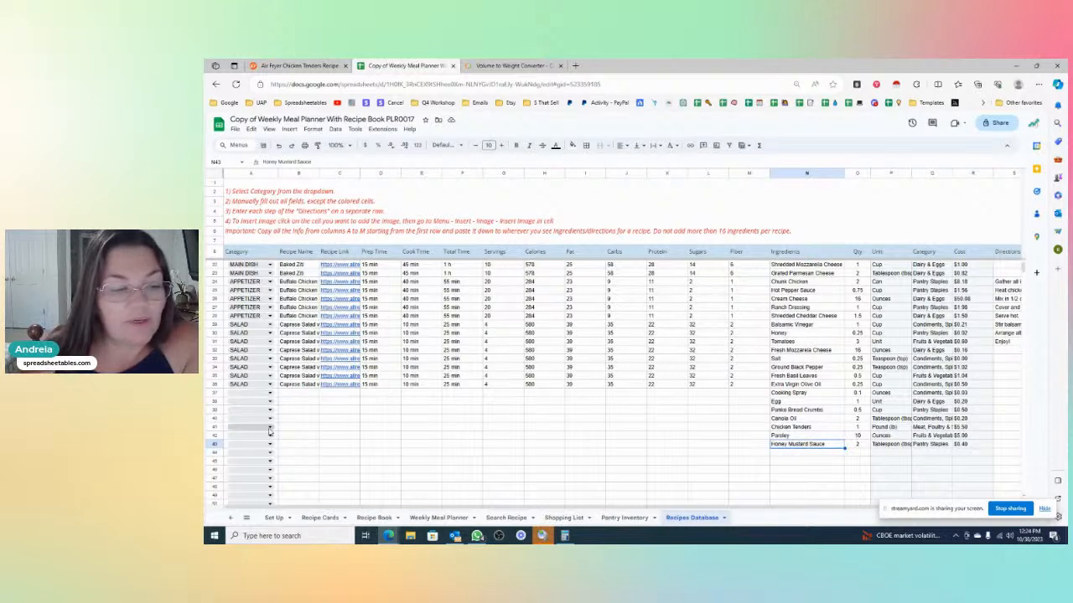
- Set the category to MAIN DISH for all the new recipe's ingredient rows, 37 to 43
left_click(270, 393)
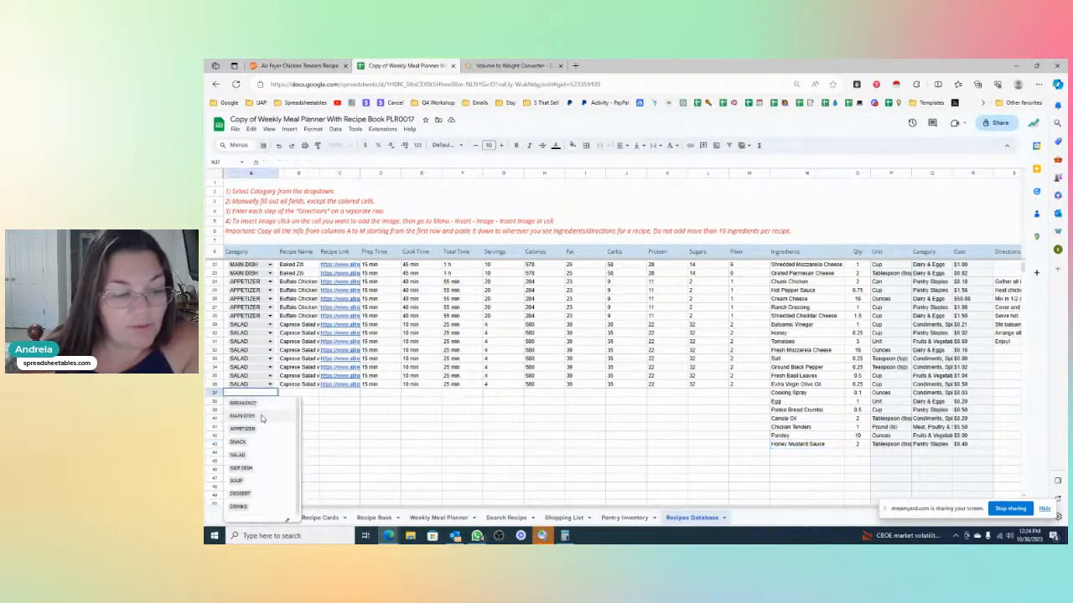
left_click(261, 417)
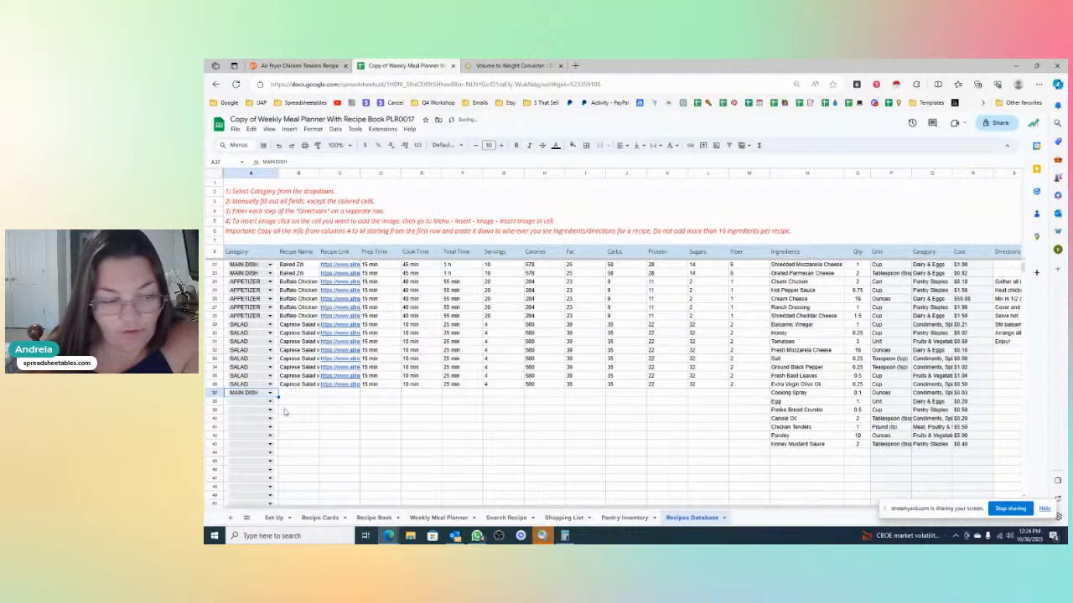
left_click(778, 445)
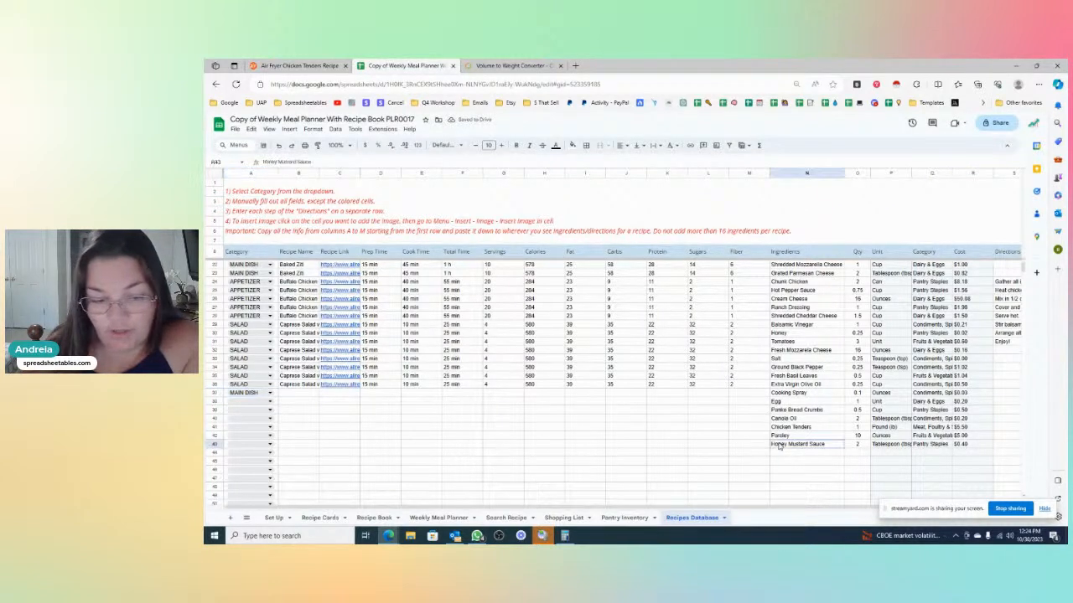
left_click(265, 393)
left_click_drag(274, 436, 275, 444)
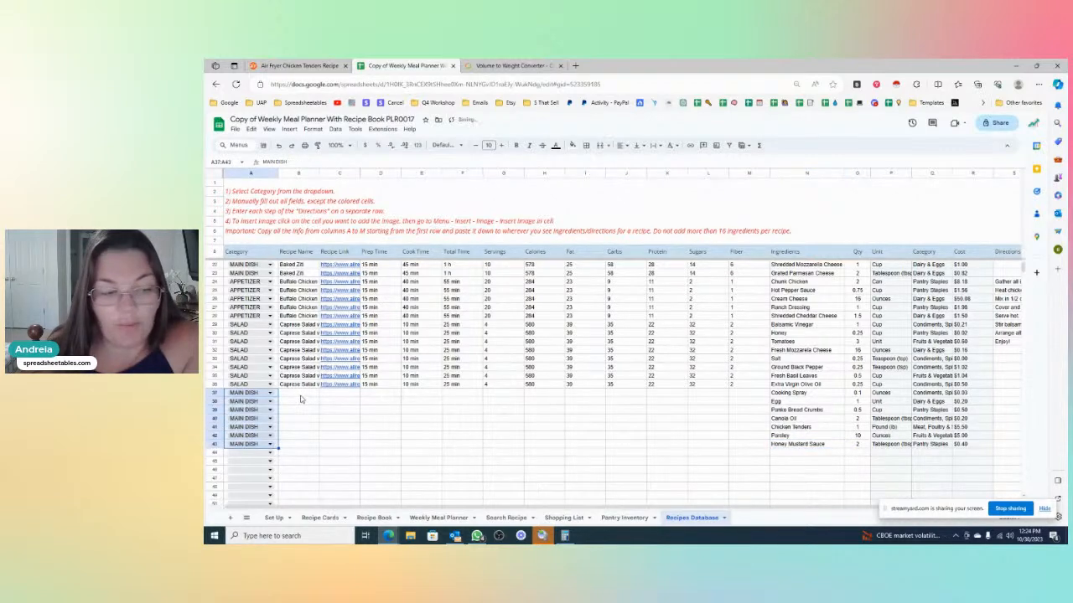
- Copy the title Air Fryer Chicken Tenders from the Allrecipes page into the Recipe Name cell of row 37
left_click(298, 66)
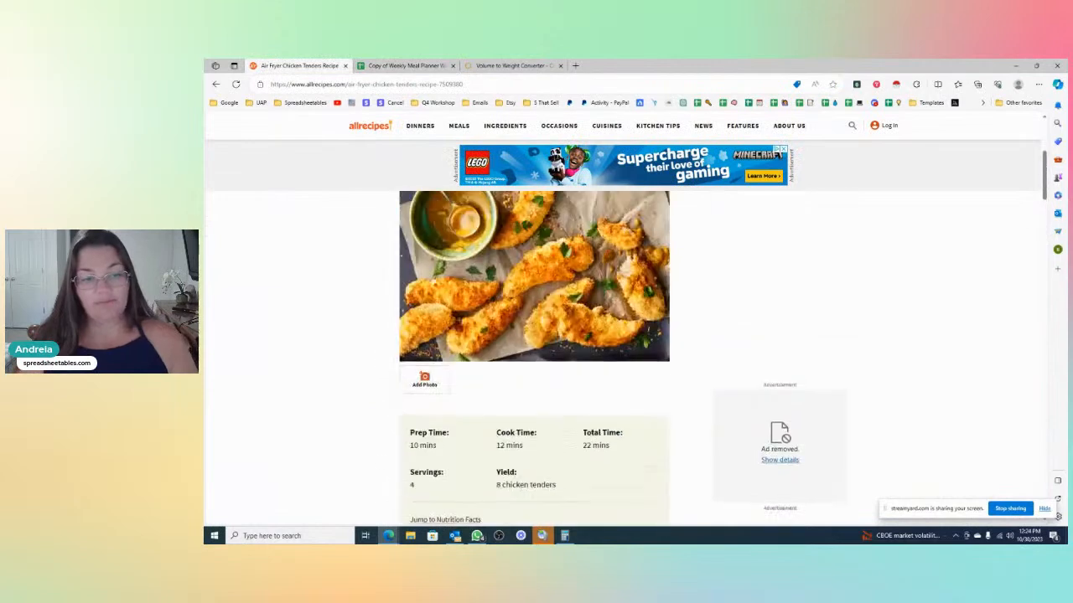
scroll(536, 335, "up", 3)
left_click_drag(397, 282, 642, 283)
key("ctrl+c")
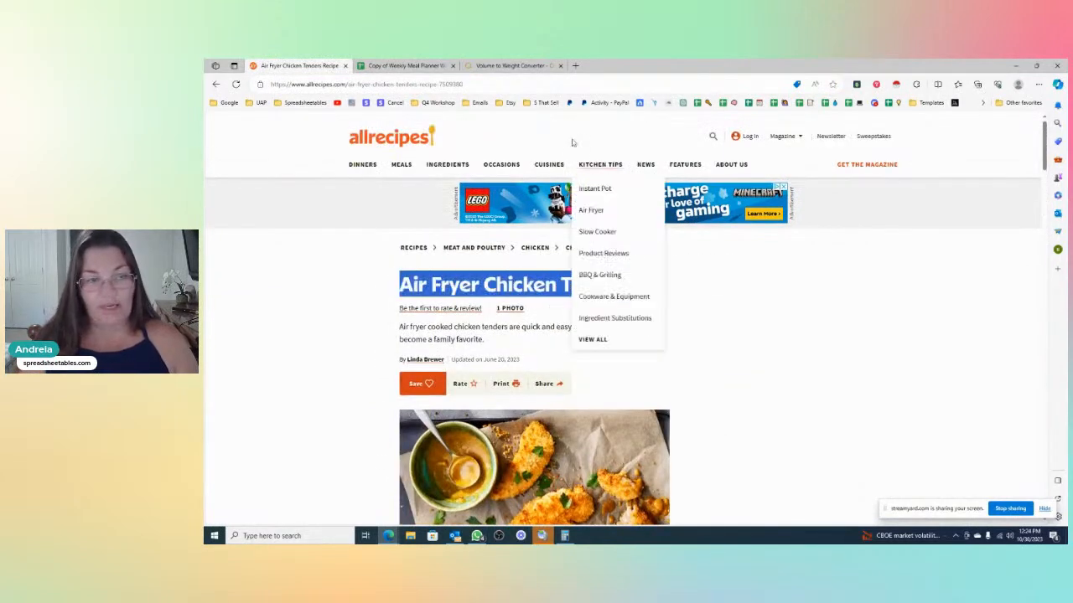
key("ctrl+shift+Tab")
key("ctrl+shift+Tab")
left_click(306, 393)
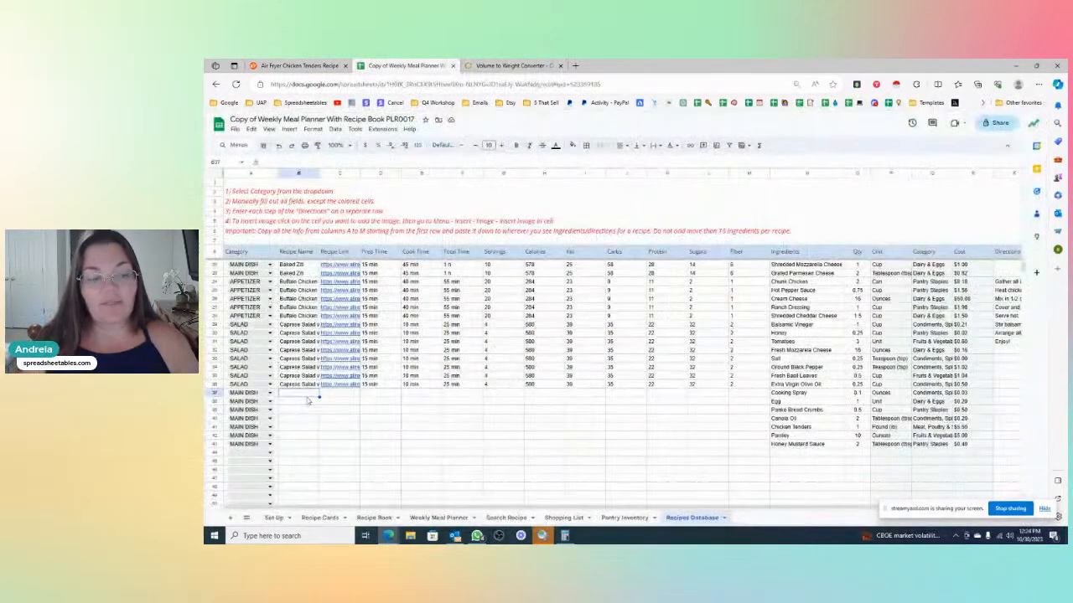
key("ctrl+v")
key("Return")
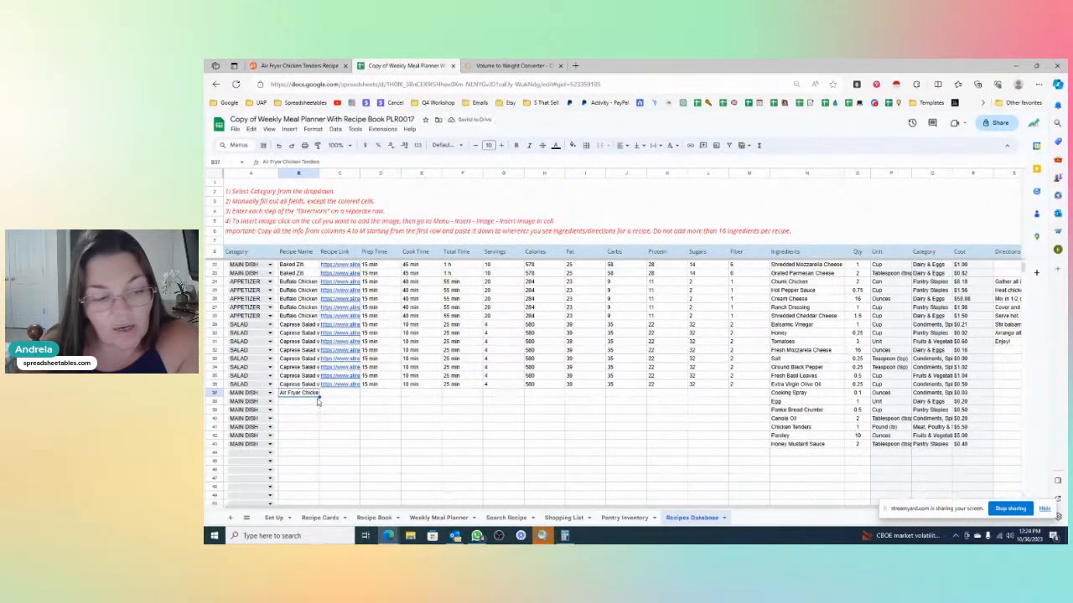
- Copy the Allrecipes page's web address into the Recipe Link cell of row 37
left_click(301, 66)
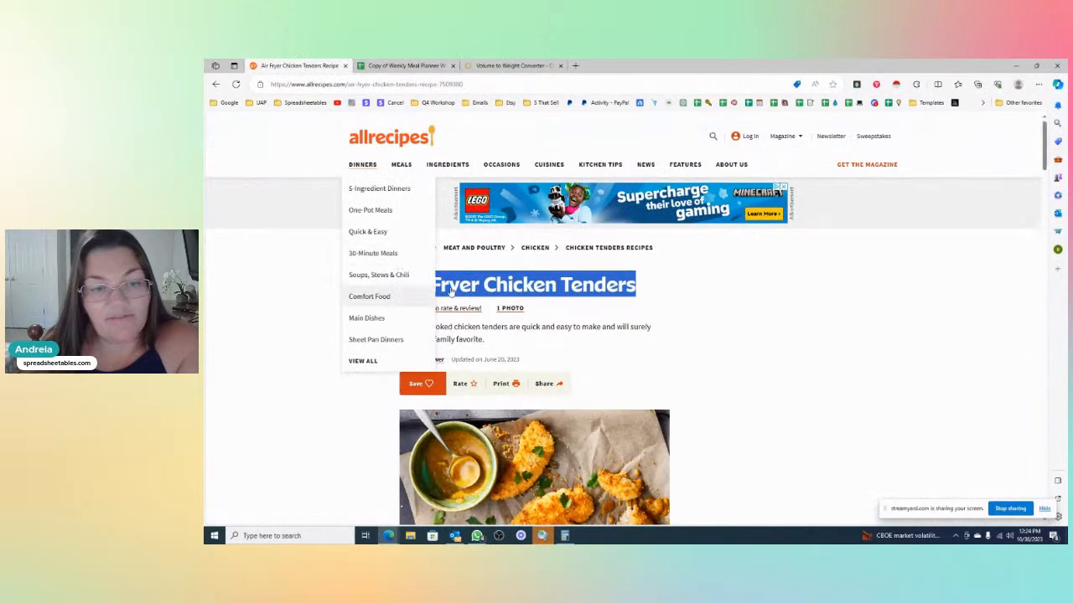
left_click(582, 85)
key("ctrl+c")
left_click(407, 65)
left_click(339, 392)
key("ctrl+v")
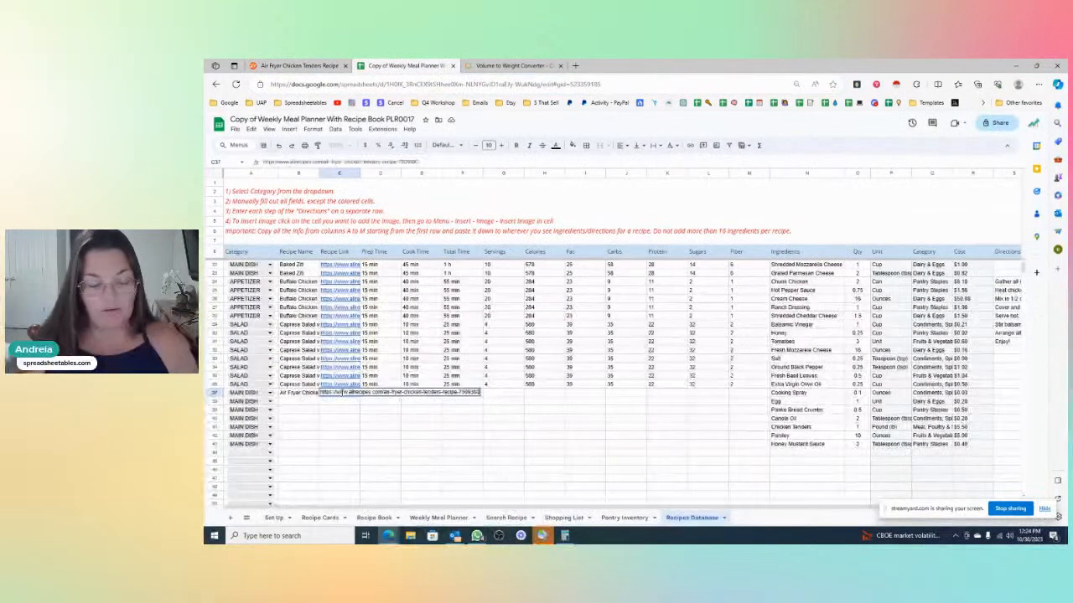
left_click(373, 397)
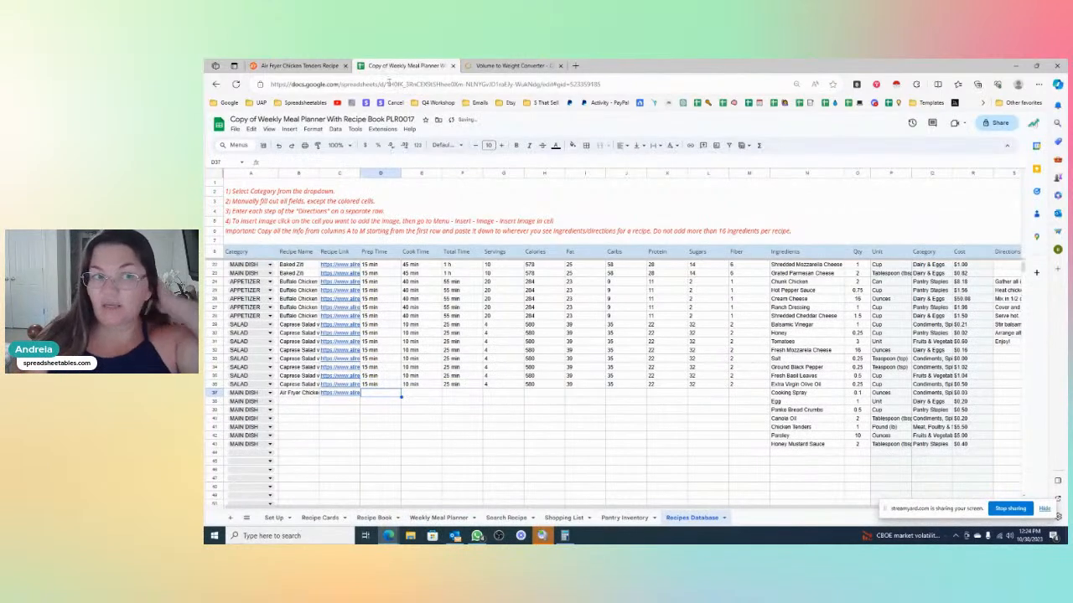
- Enter the Air Fryer Chicken Tenders times from the recipe page: prep 10 min, cook 12 min, total 22 min
left_click(317, 64)
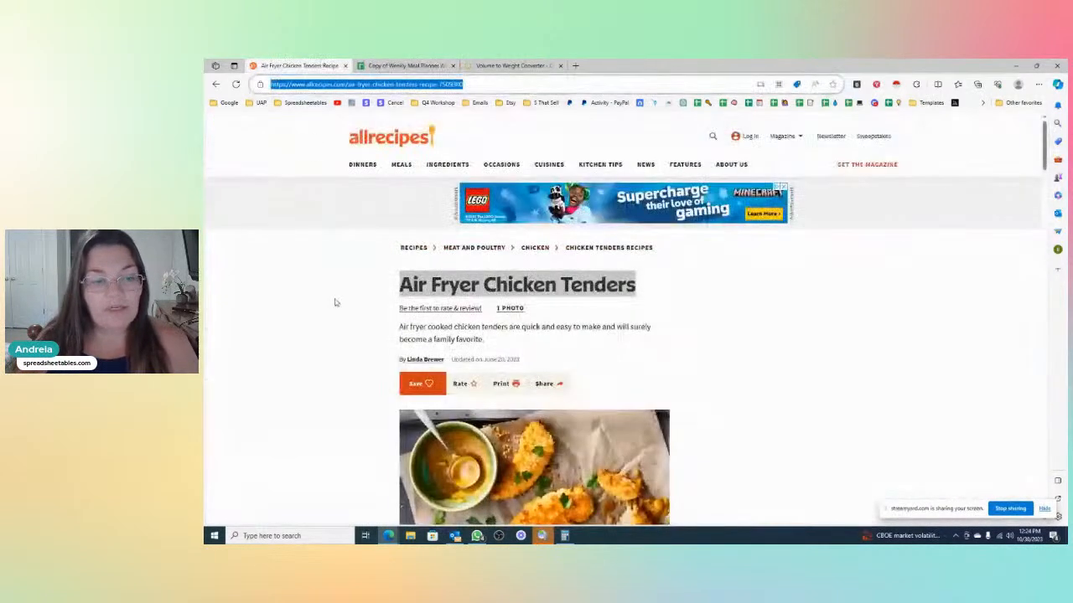
scroll(338, 388, "down", 5)
scroll(340, 390, "up", 2)
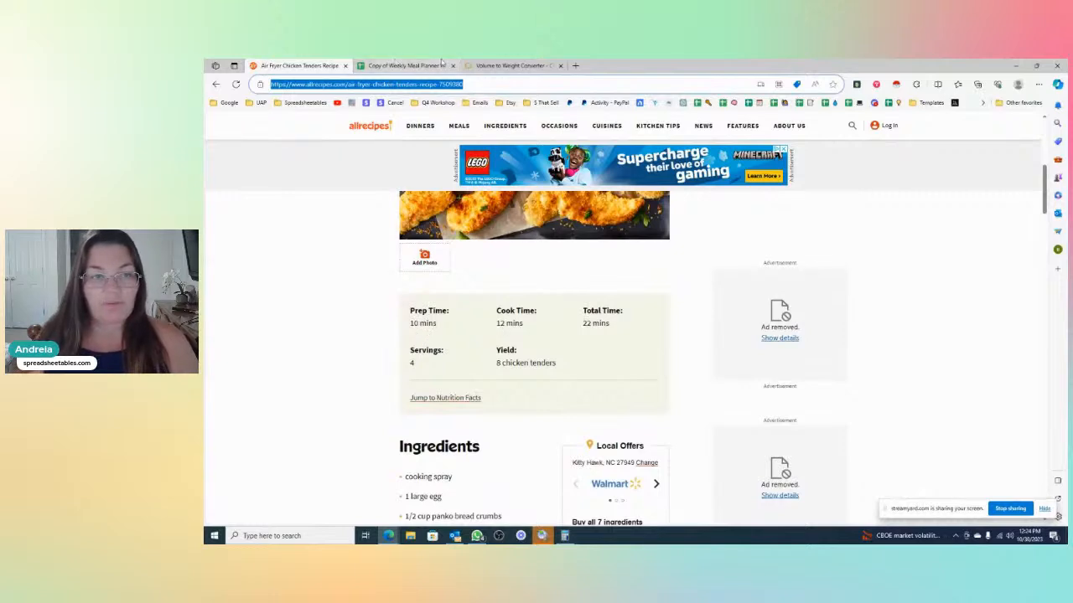
left_click(405, 65)
type("10")
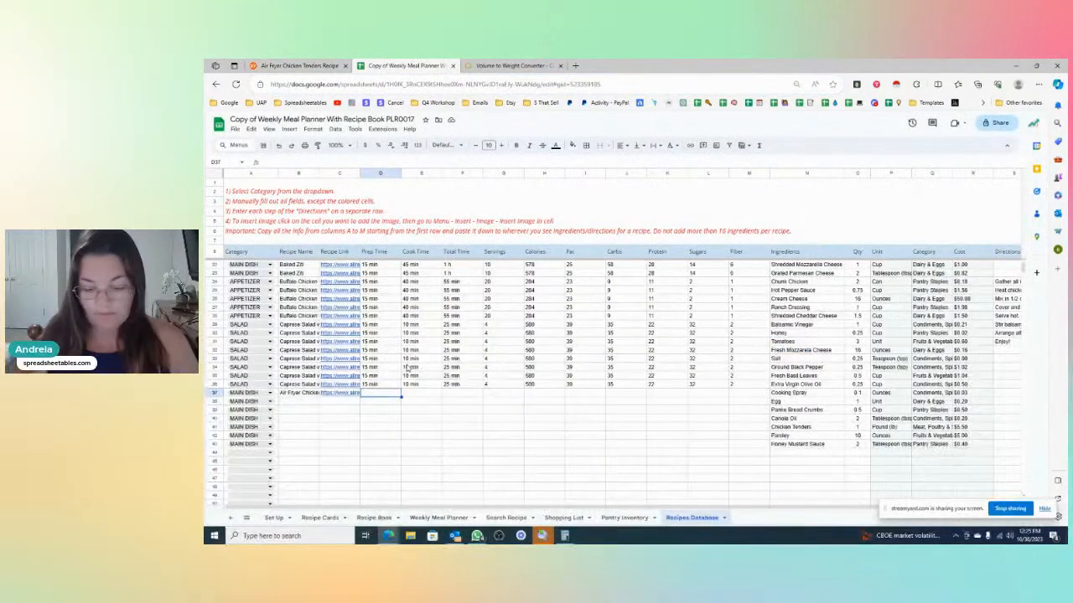
type(" min")
key("Tab")
type("12 min")
key("Tab")
type("22")
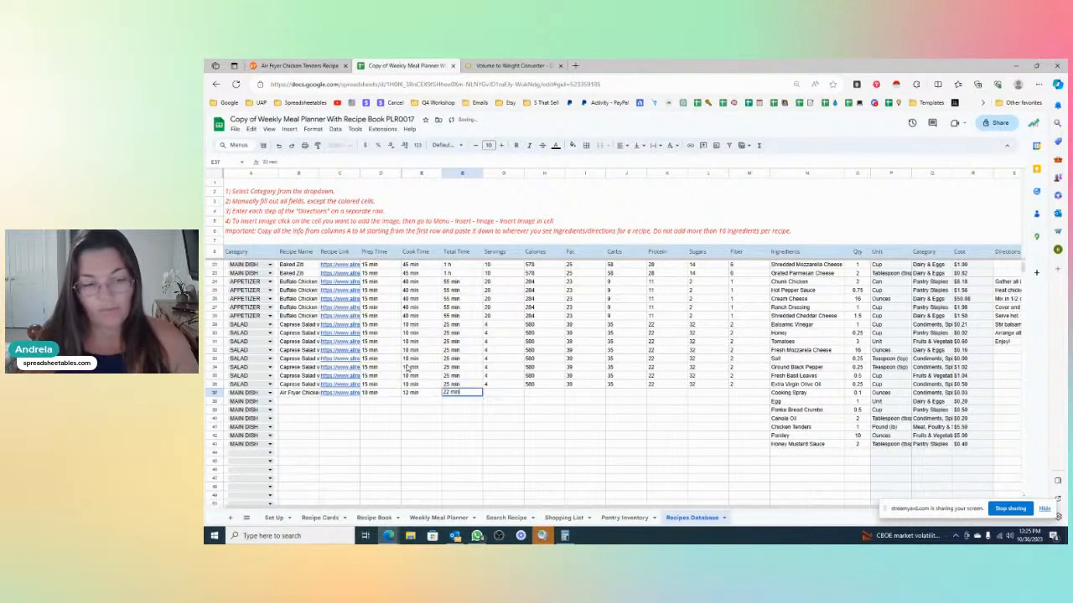
type(" min")
key("Tab")
- Fill in the Air Fryer Chicken Tenders servings as 4 and calories as 509, taken from the recipe page
left_click(297, 66)
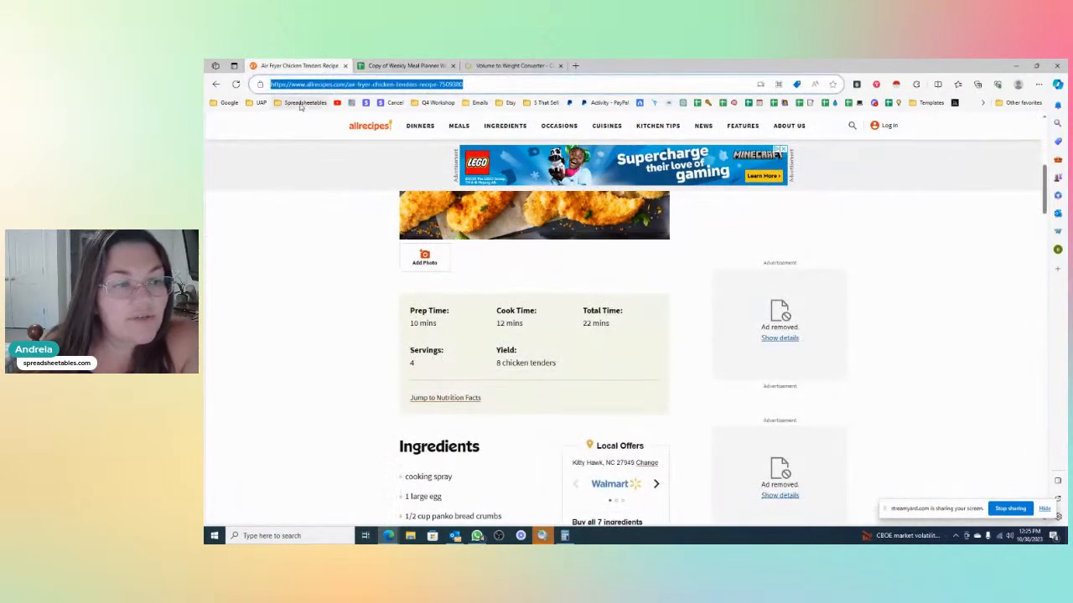
key("ctrl+Tab")
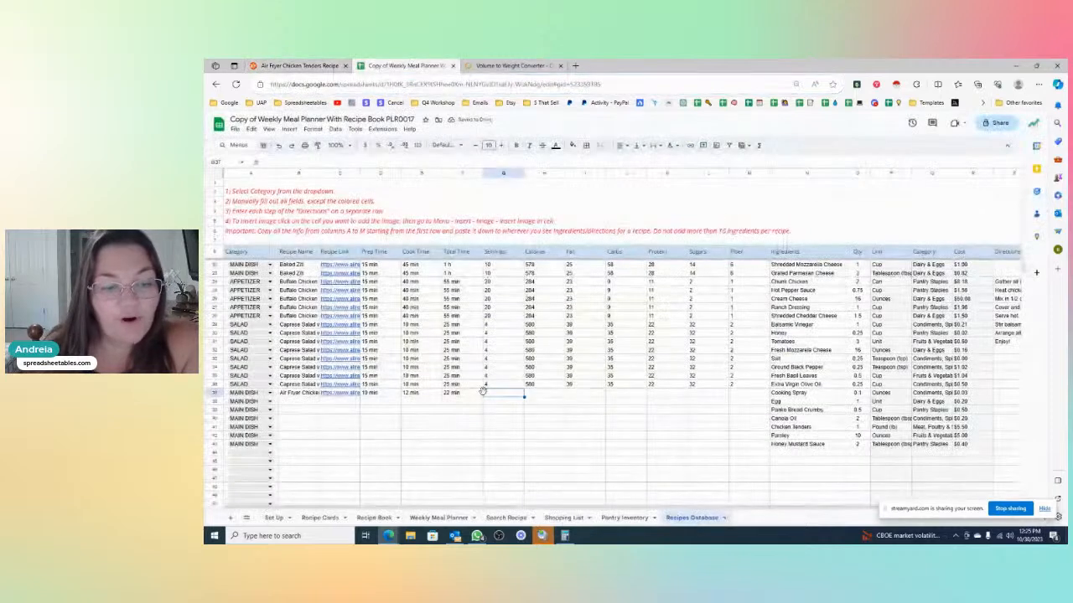
type("4")
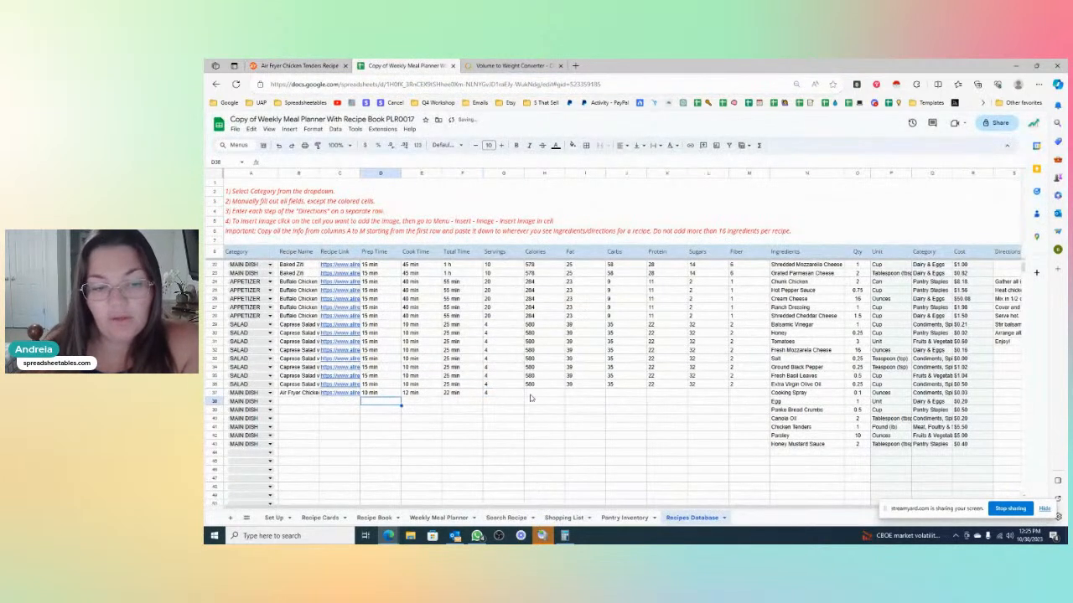
left_click(331, 66)
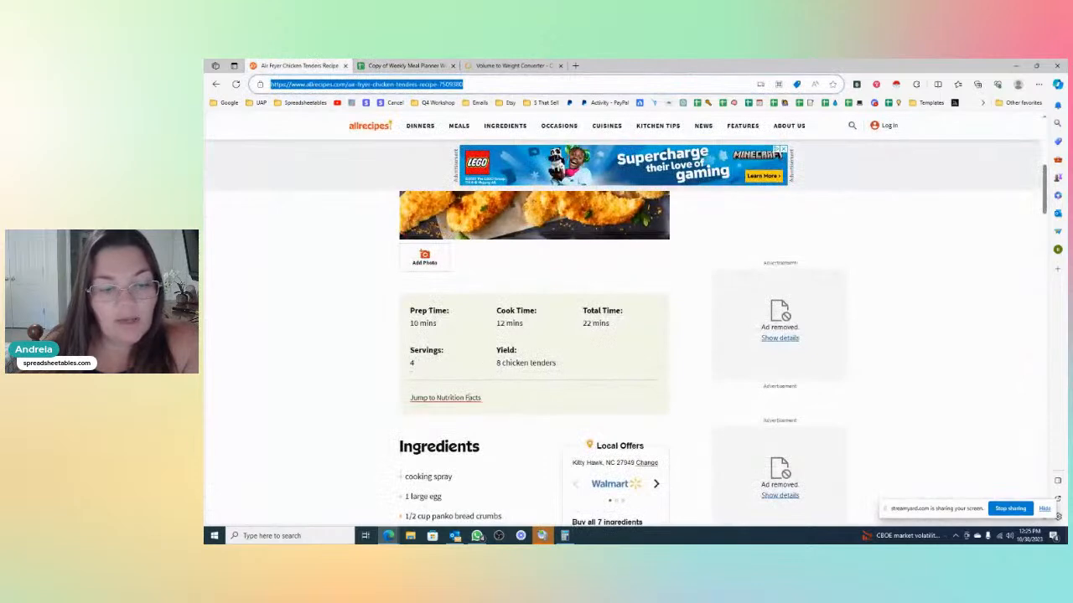
left_click(469, 399)
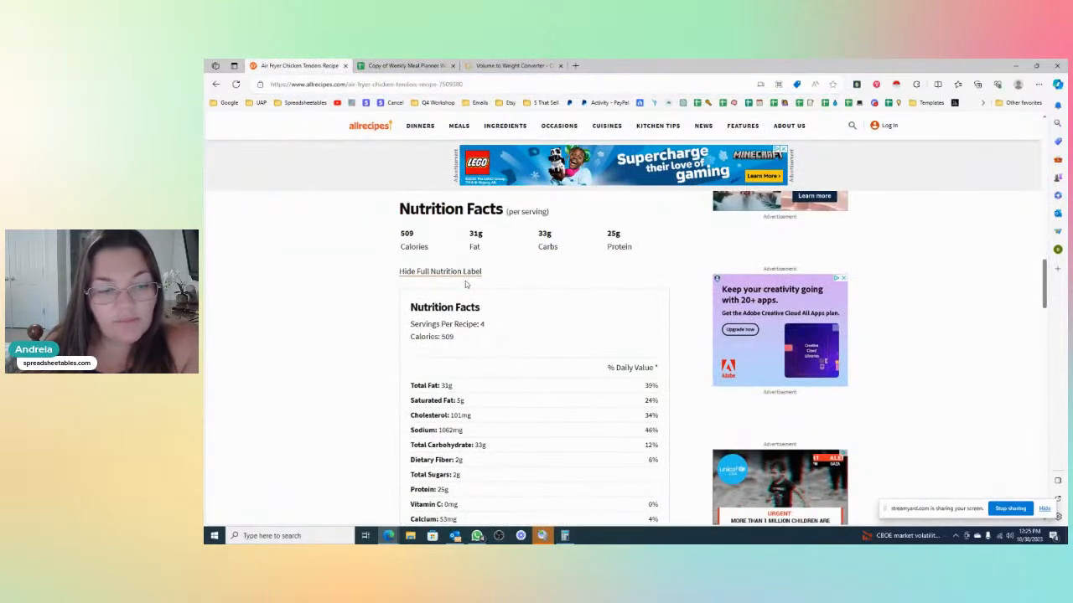
scroll(467, 280, "down", 2)
left_click(407, 65)
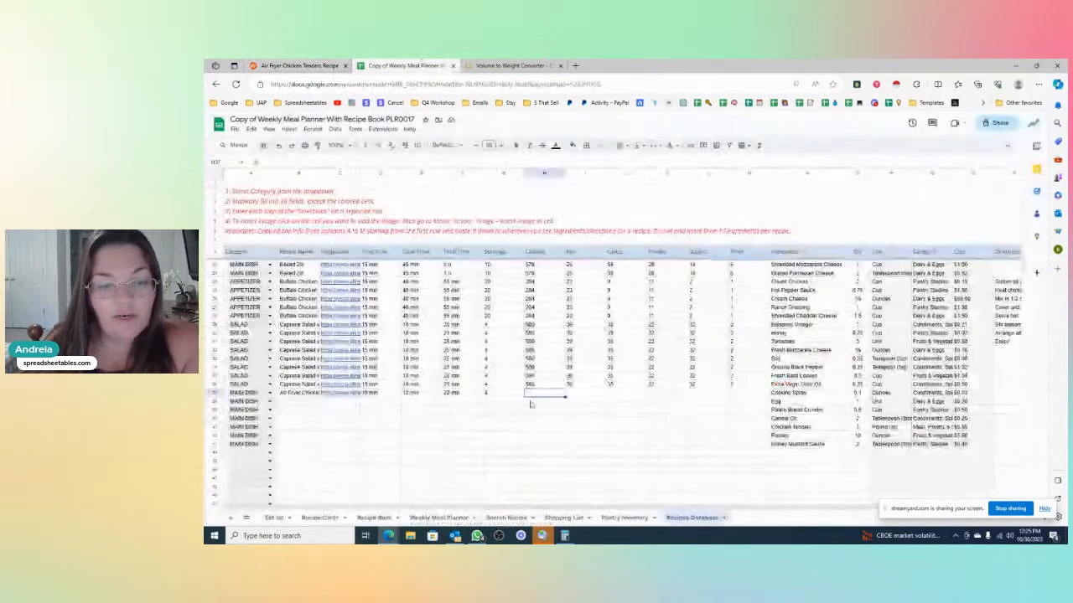
type("509")
key("Tab")
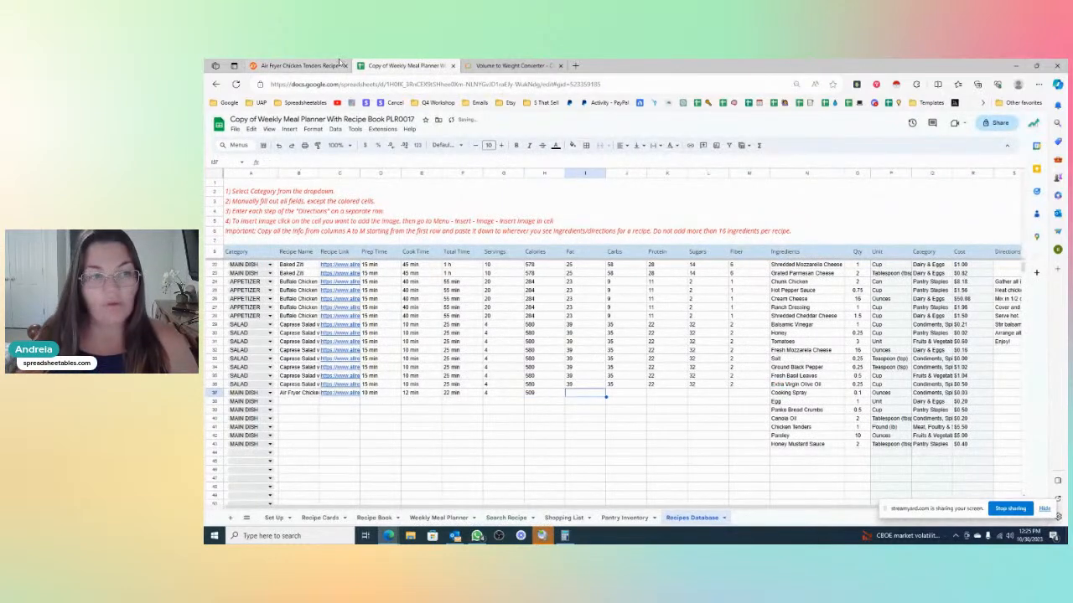
- Enter 31 for fat and 33 for carbs in the Air Fryer Chicken Tenders row, using the recipe's nutrition facts
left_click(298, 65)
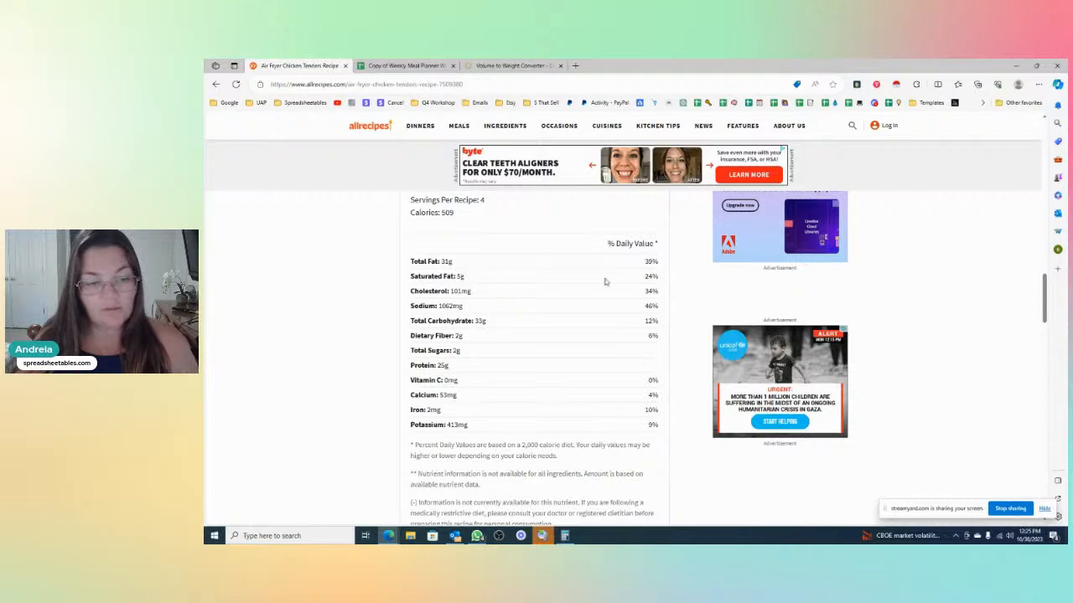
scroll(577, 282, "up", 3)
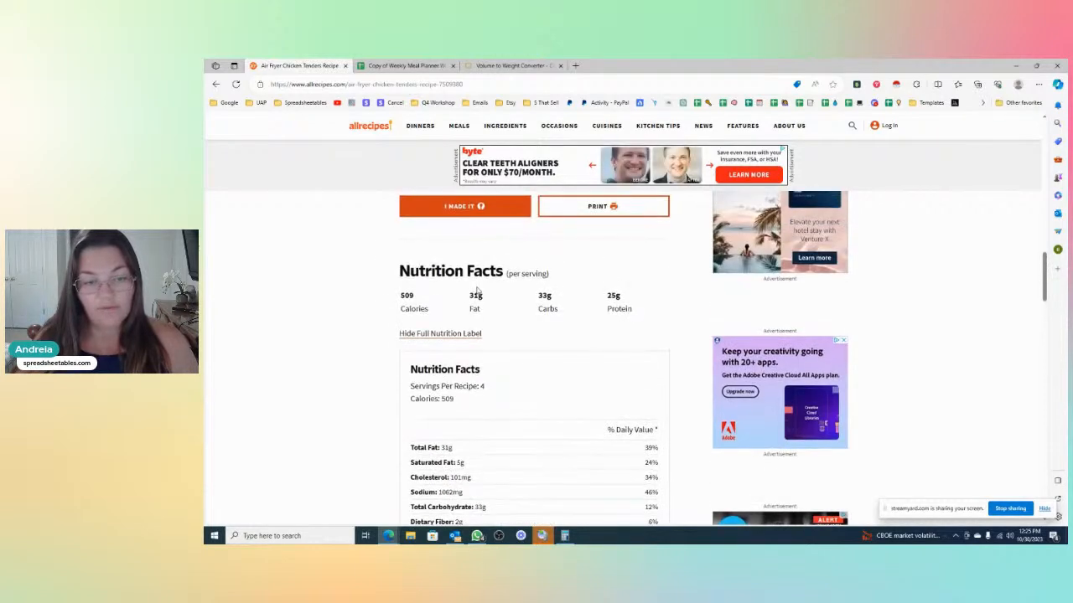
left_click(404, 66)
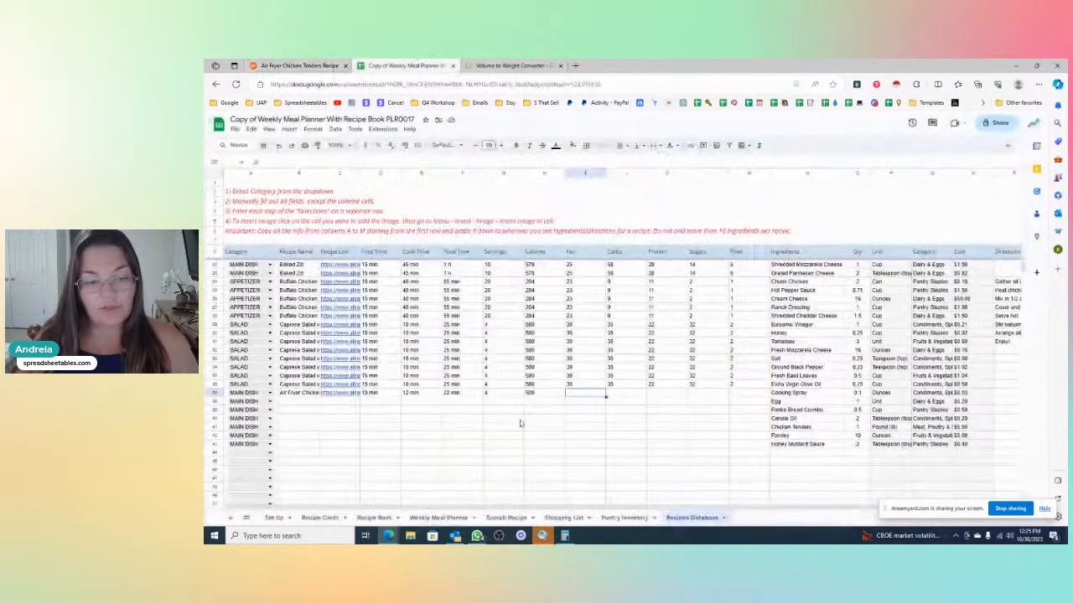
type("31")
key("Tab")
type("33")
key("Tab")
- Check the recipe's protein amount and enter 25 as the protein value for Air Fryer Chicken Tenders
left_click(513, 65)
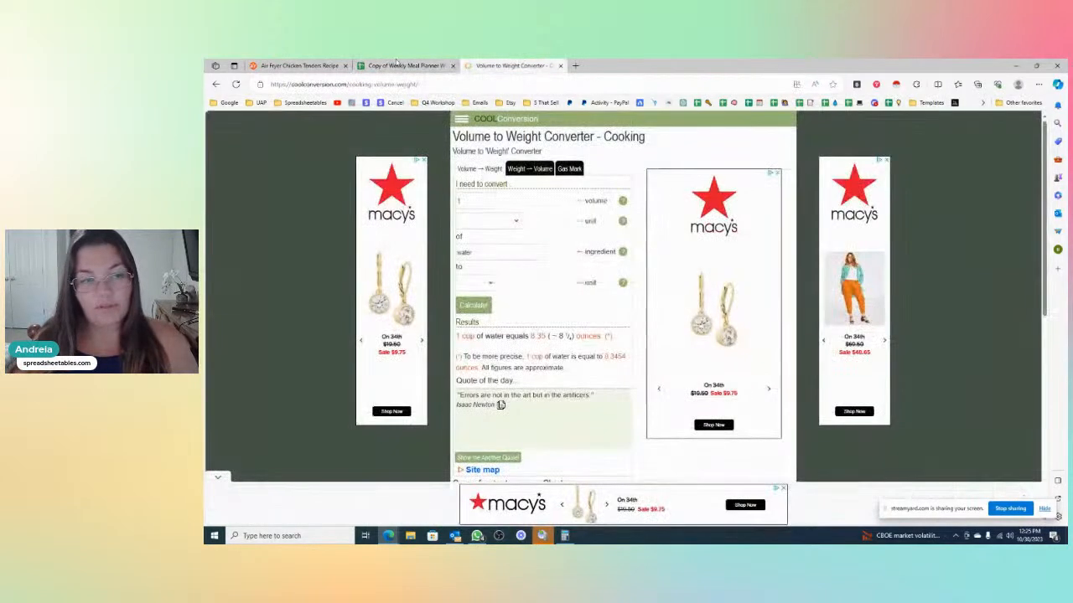
left_click(299, 66)
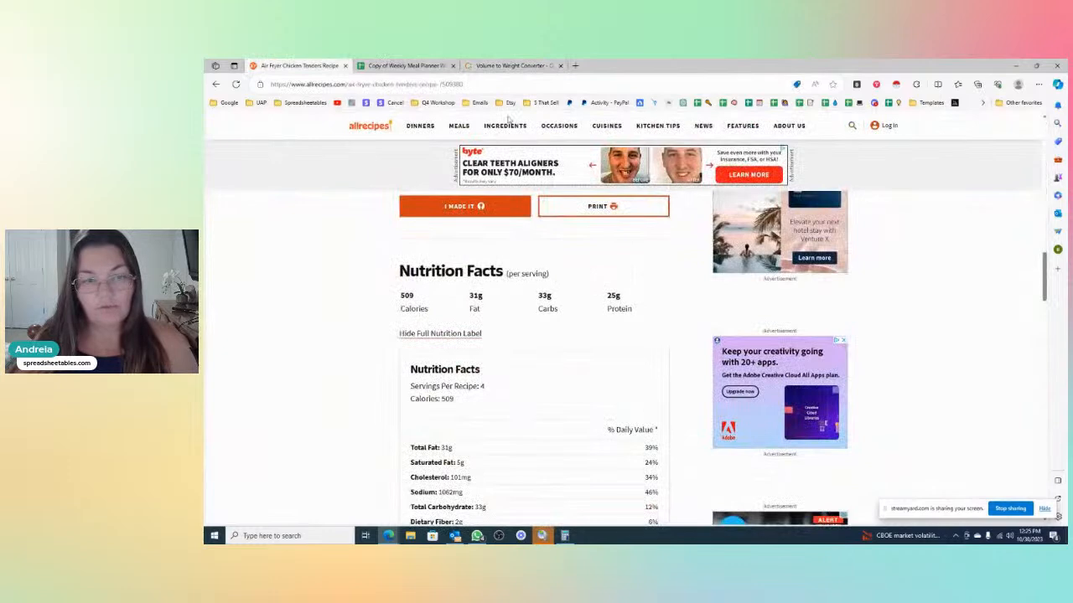
left_click(406, 65)
type("25")
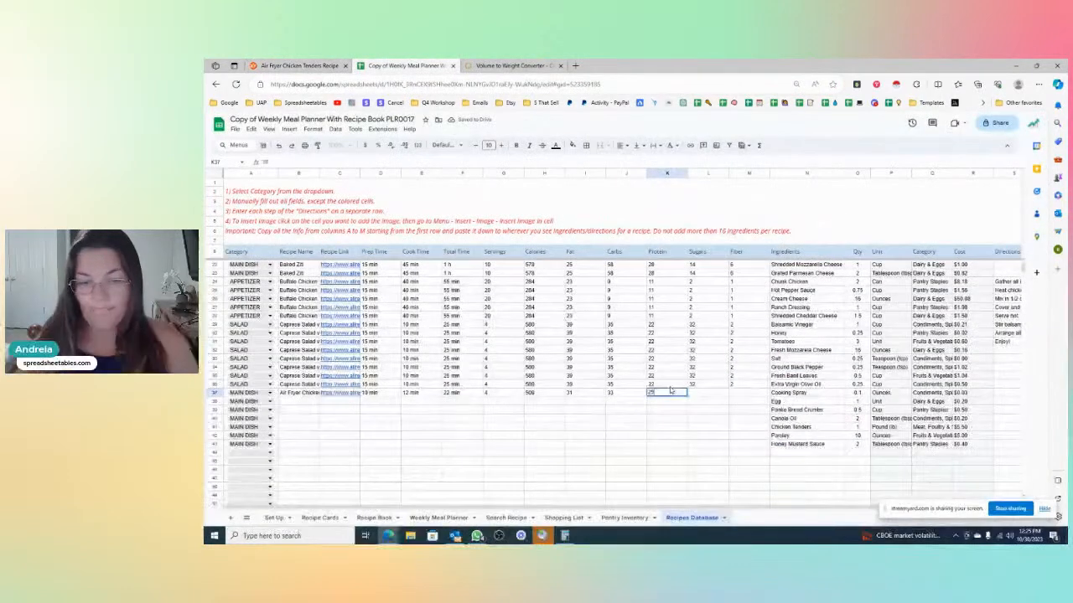
key("Tab")
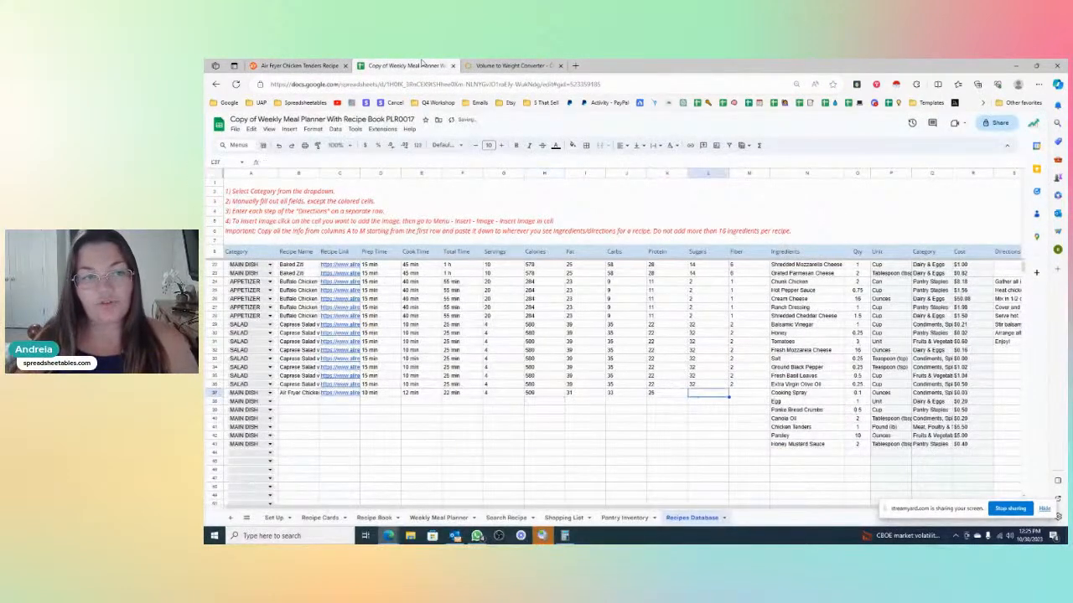
- Look up sugars and fiber on the recipe's nutrition label and enter 2 for each in the Air Fryer Chicken Tenders row
left_click(299, 65)
scroll(354, 410, "down", 3)
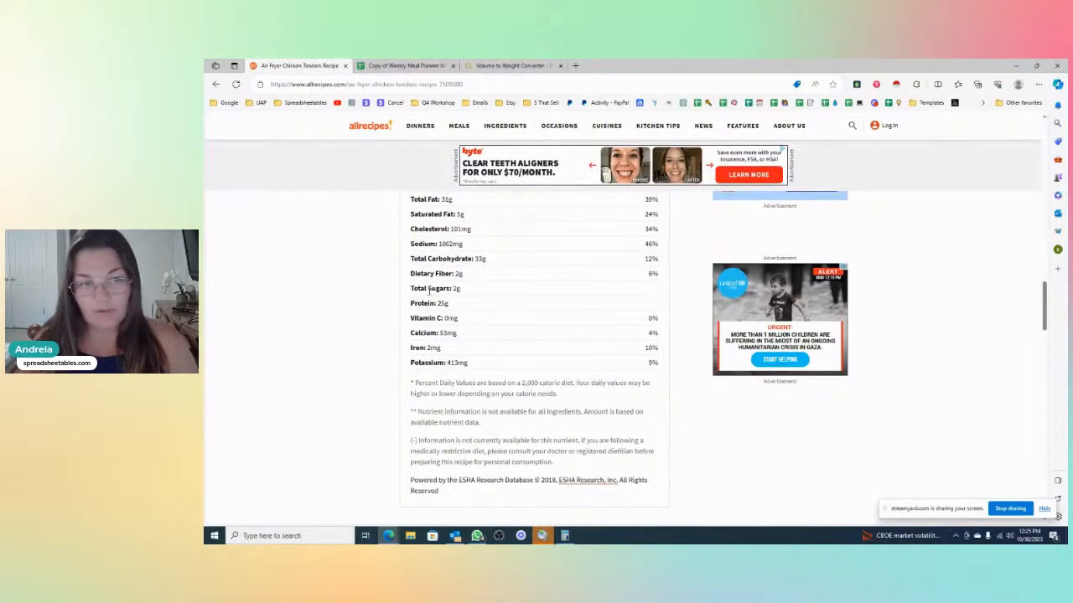
key("ctrl+Tab")
key("ctrl+shift+Tab")
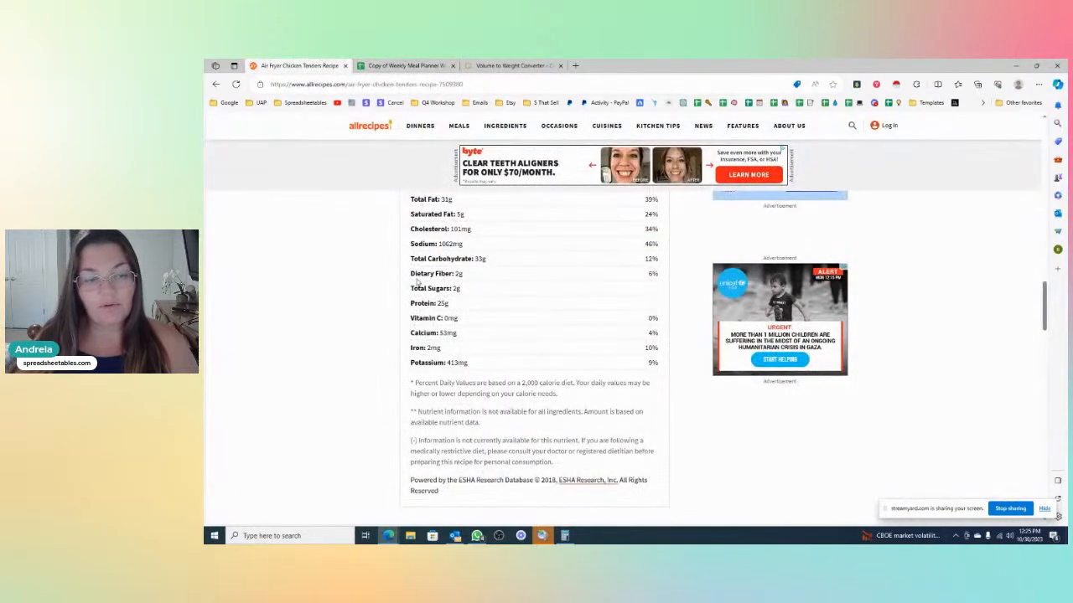
left_click(398, 65)
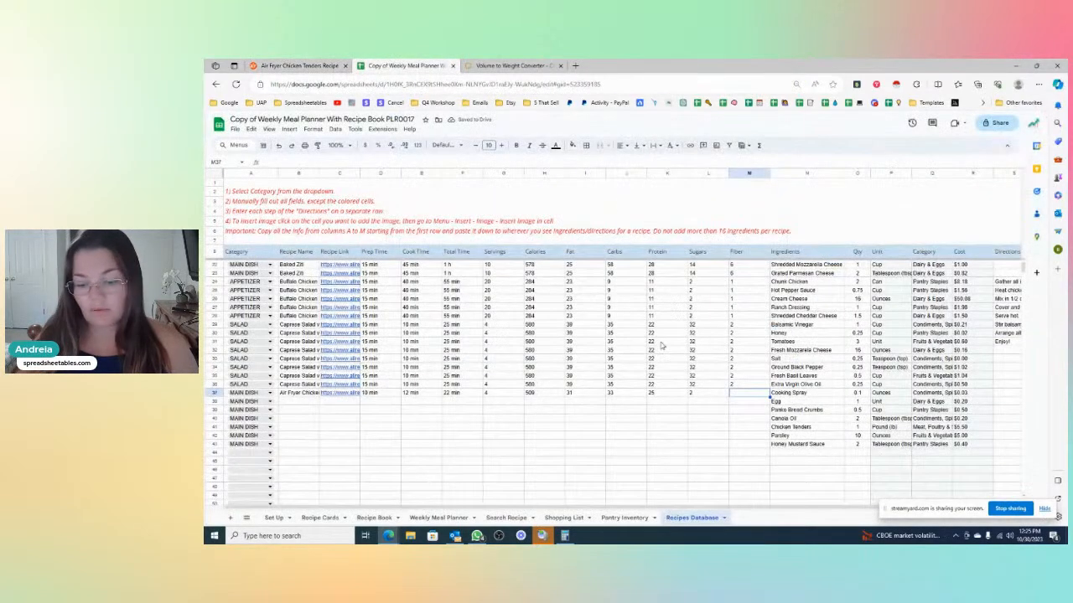
type("2")
key("Return")
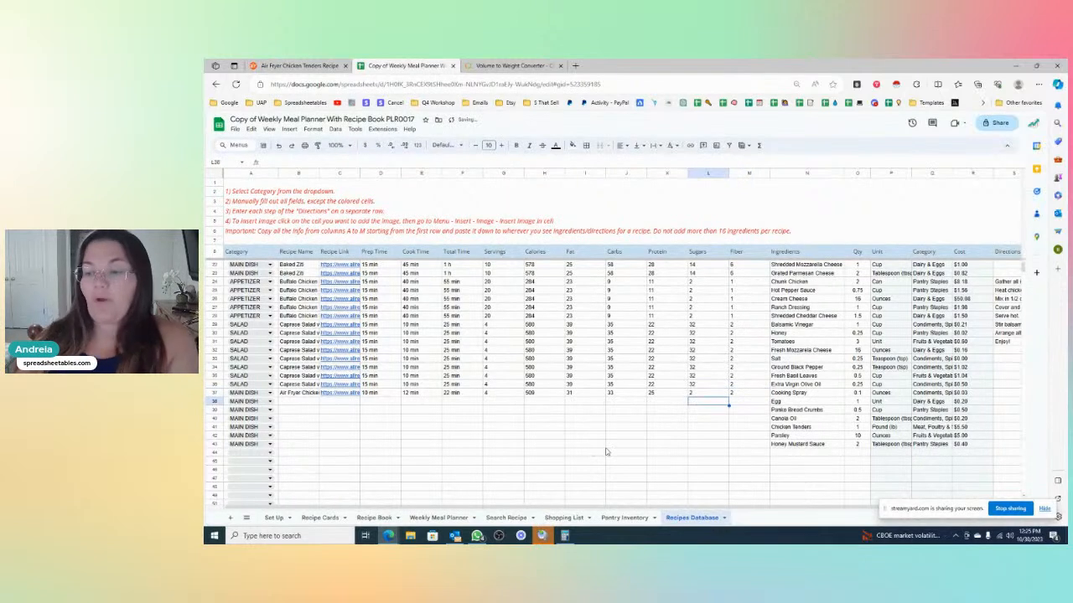
- Copy the recipe details from name through fiber in row 37 to the remaining chicken tenders ingredient rows, 38 to 43
left_click_drag(297, 392, 765, 394)
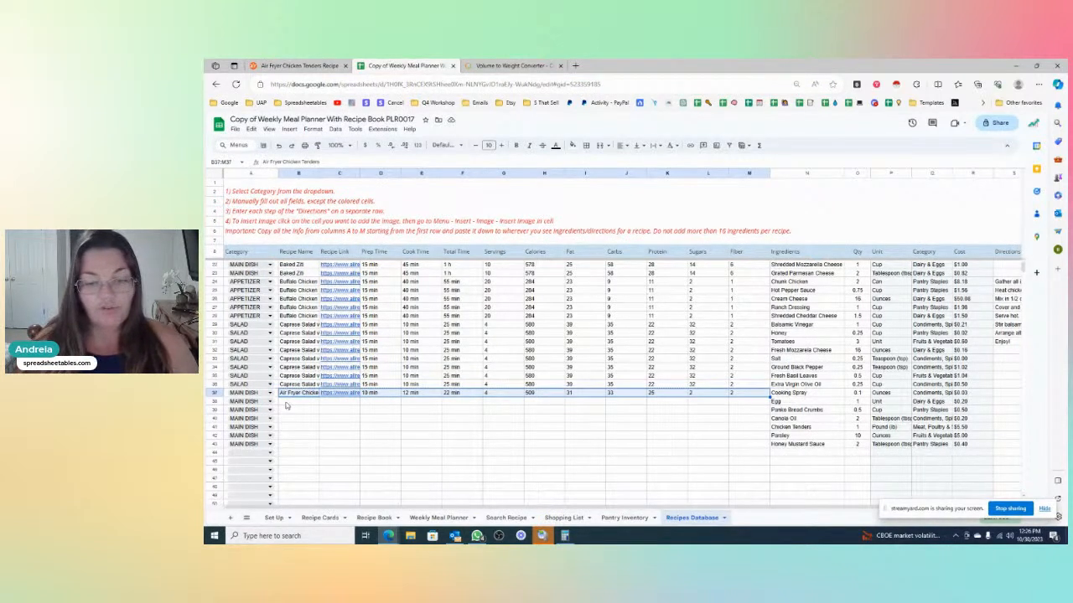
left_click_drag(298, 403, 298, 447)
key("ctrl+v")
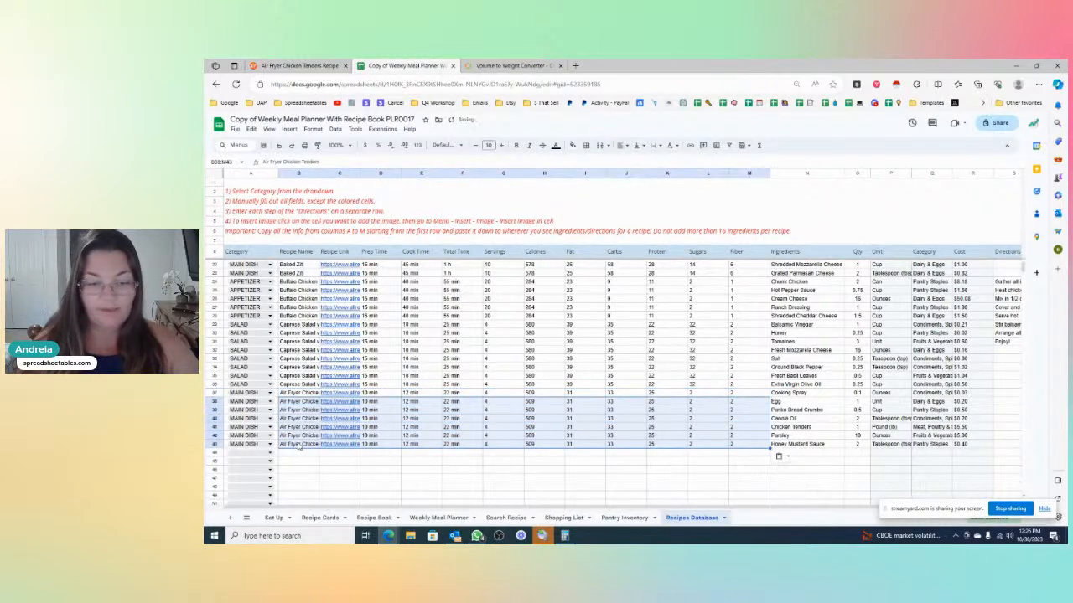
left_click(518, 446)
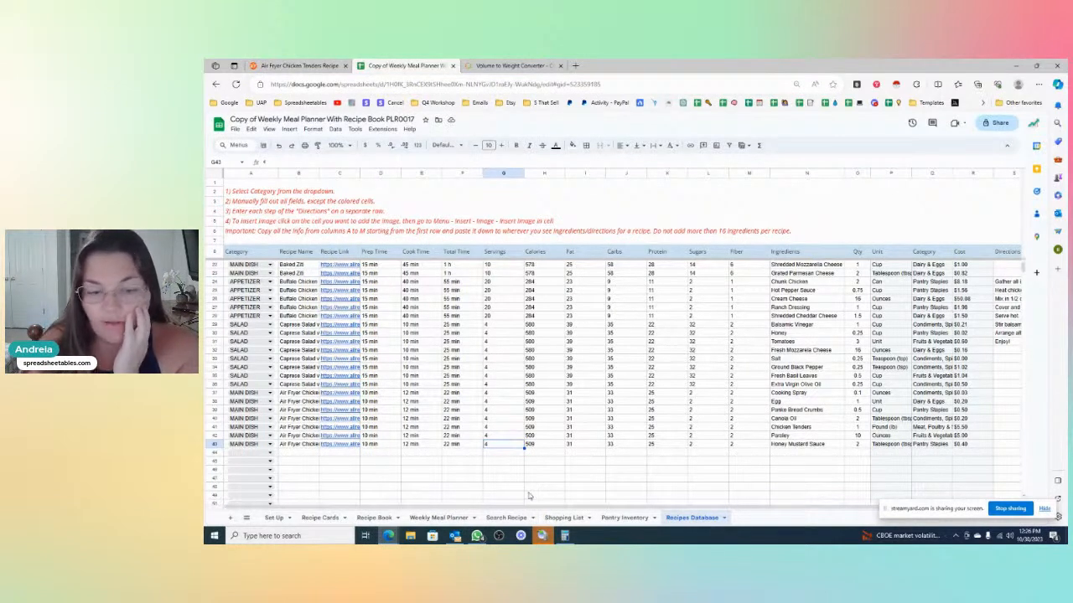
- Copy the Step 1 direction about preheating the air fryer from the recipe page into the Directions cell of row 37
left_click_drag(574, 507, 545, 506)
left_click(215, 393)
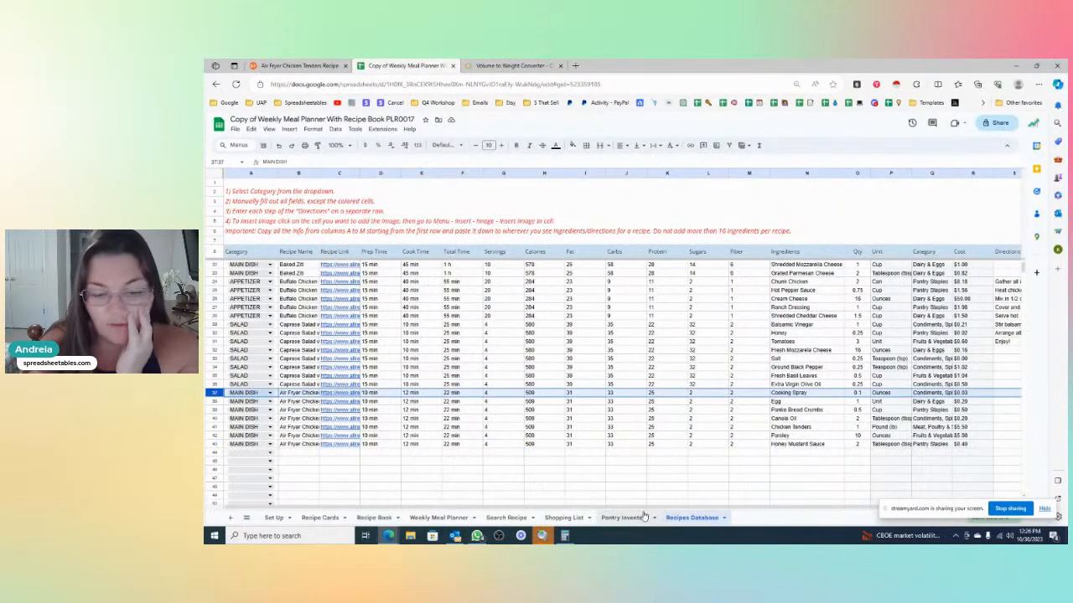
left_click_drag(639, 510, 683, 511)
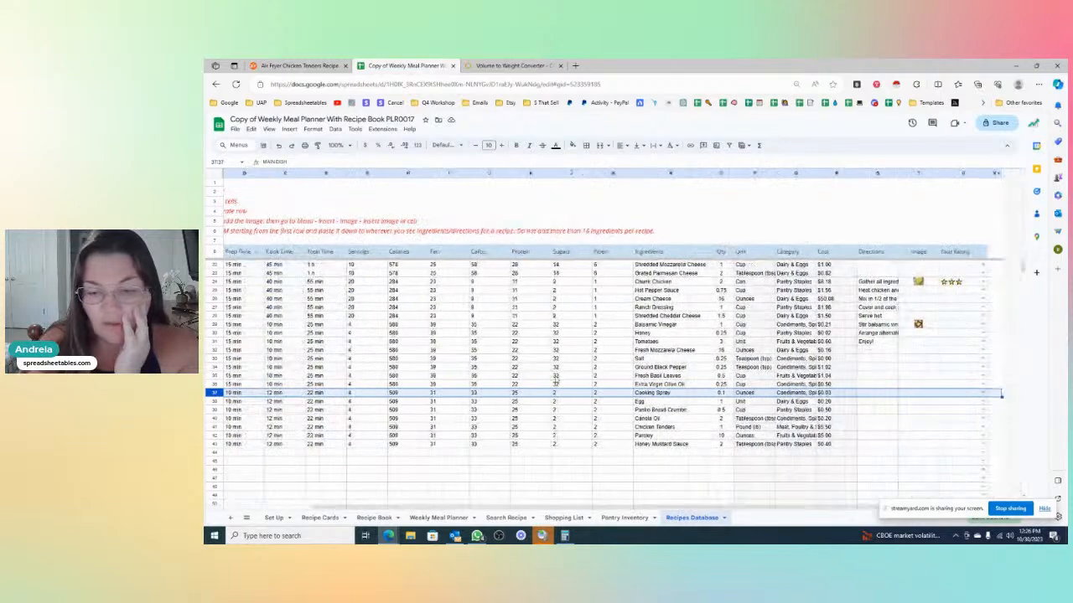
scroll(555, 381, "down", 2)
left_click(298, 66)
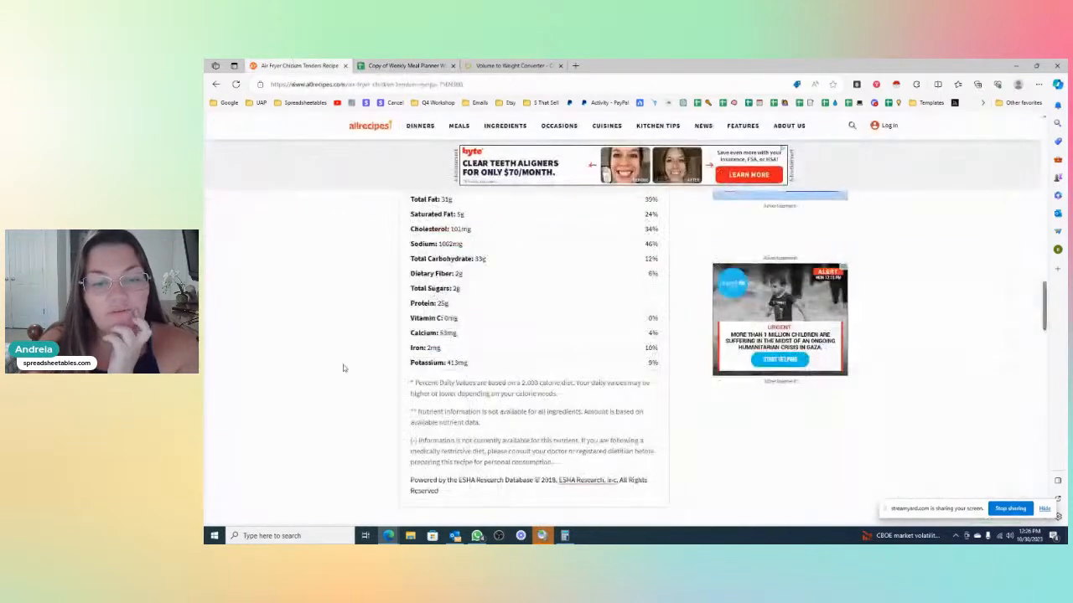
scroll(388, 386, "down", 5)
scroll(388, 389, "down", 3)
scroll(388, 389, "up", 12)
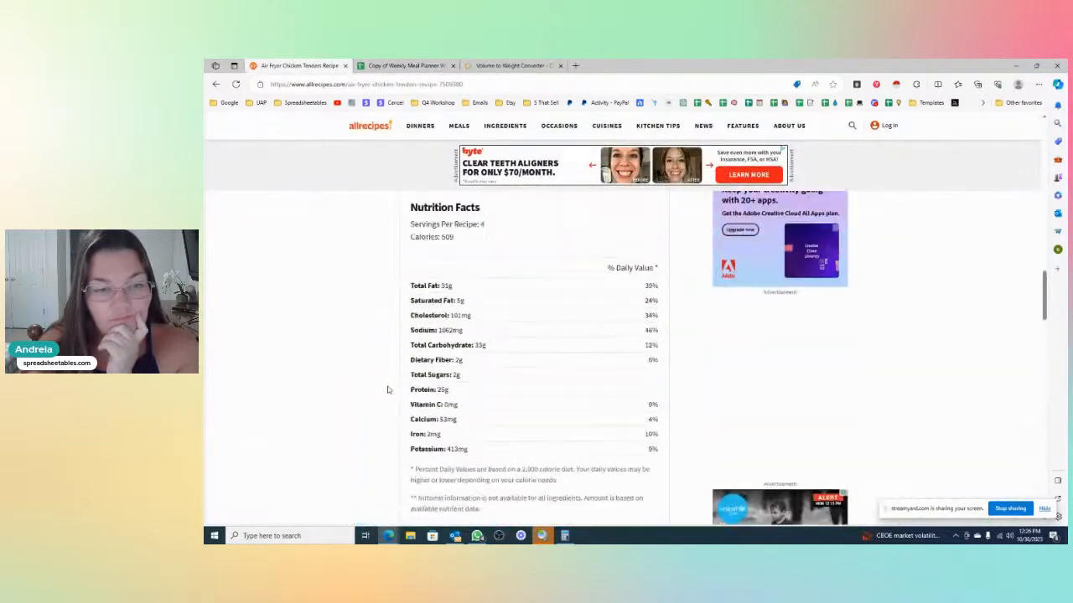
scroll(388, 389, "down", 2)
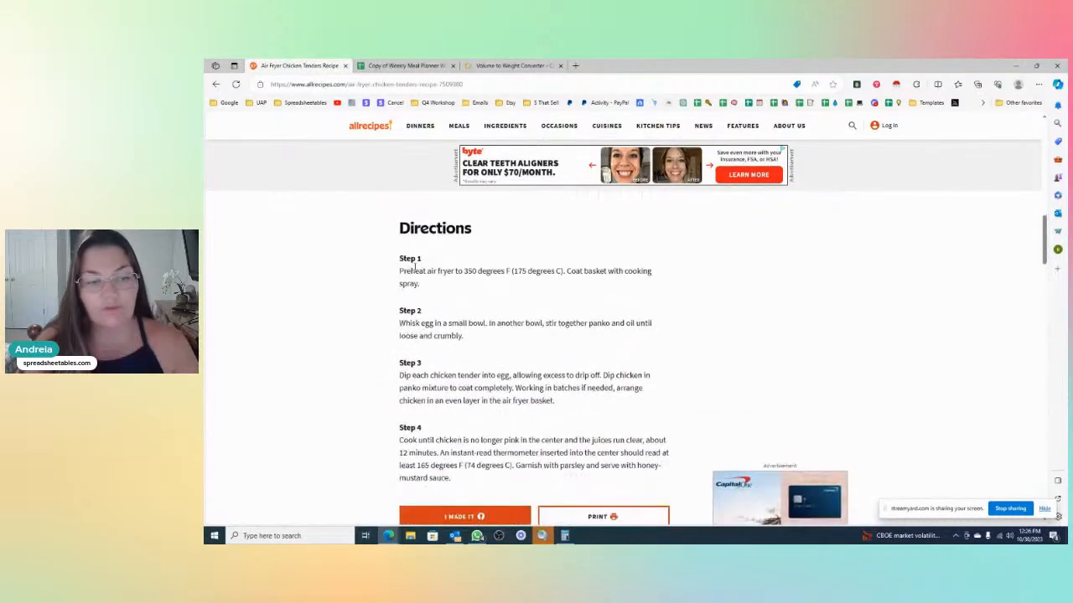
left_click_drag(400, 269, 430, 288)
key("ctrl+c")
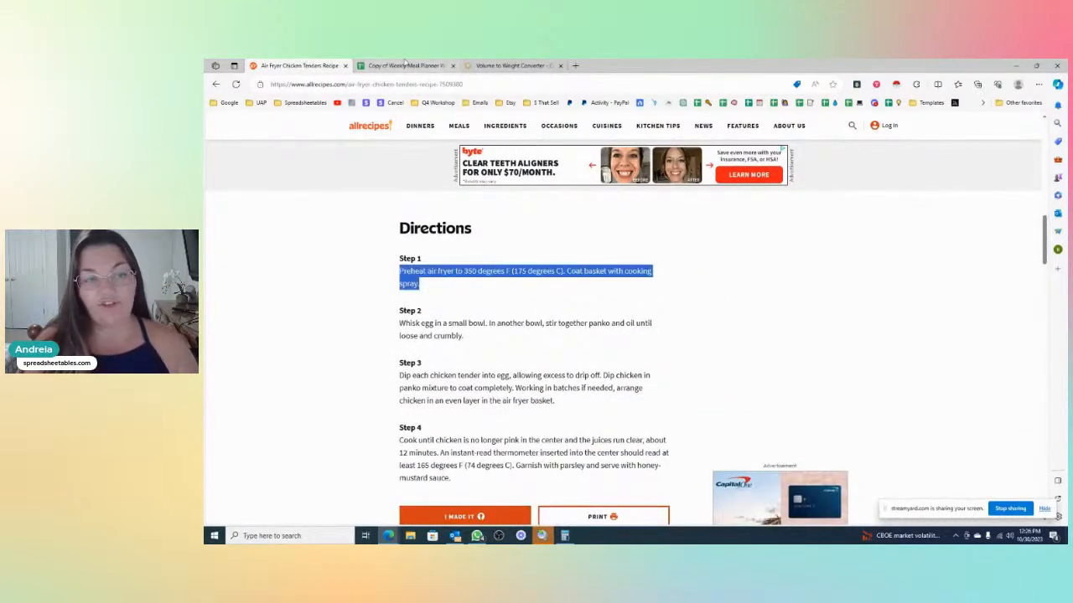
left_click(405, 65)
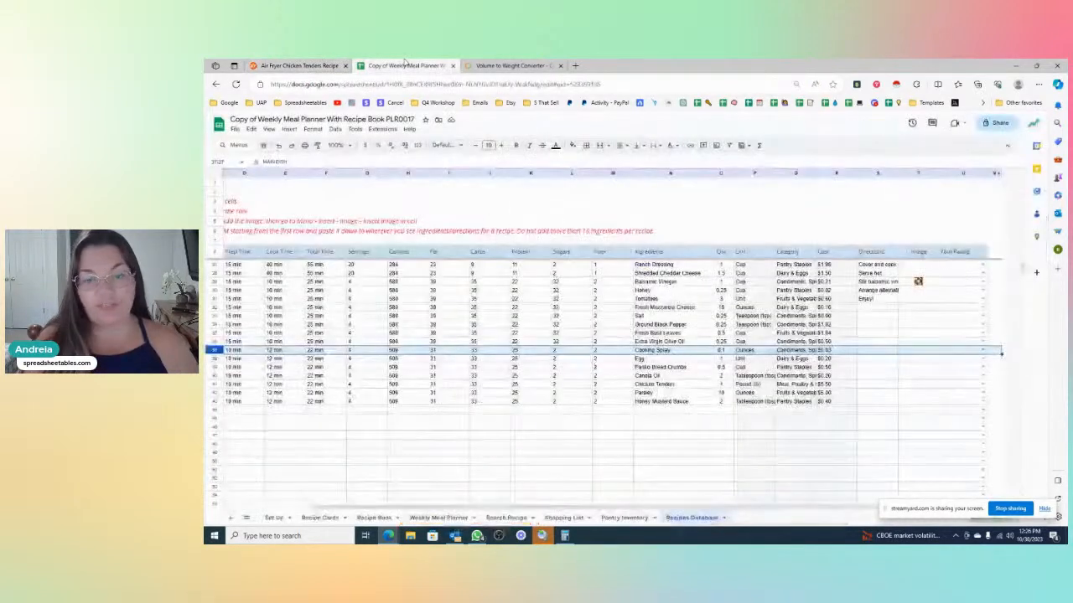
left_click(869, 350)
key("ctrl+v")
key("Return")
- Copy the Step 2 direction about whisking the egg from the recipe page into the Directions cell of row 38
left_click(298, 65)
left_click_drag(400, 321, 463, 337)
key("ctrl+c")
left_click(406, 66)
double_click(893, 360)
key("ctrl+v")
key("Return")
- Copy the Step 3 direction about dipping the chicken tenders from the recipe page into the Directions cell of row 39
left_click(331, 65)
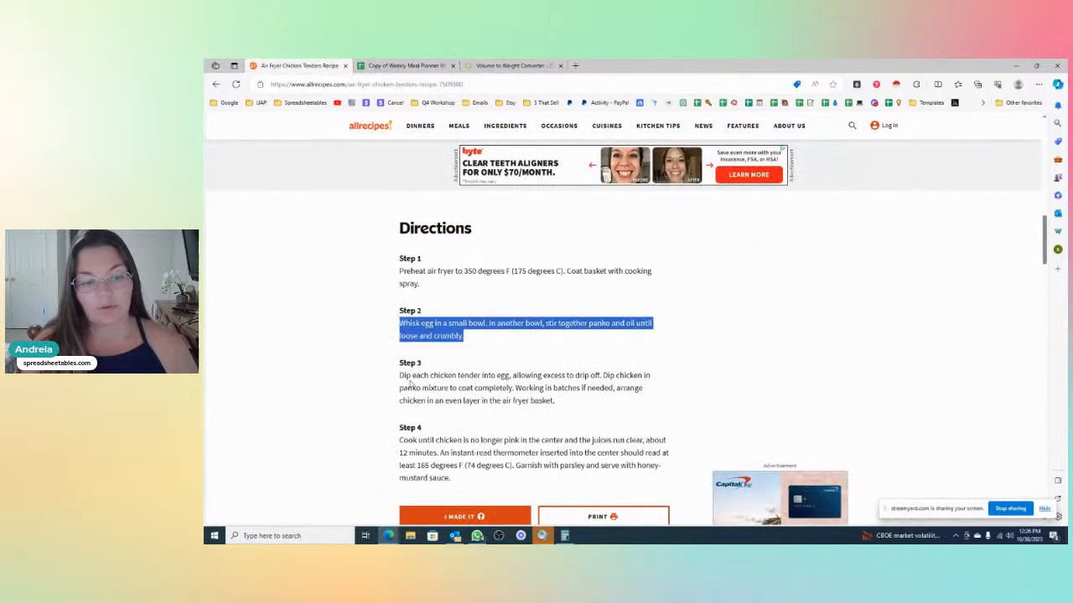
left_click_drag(399, 375, 556, 400)
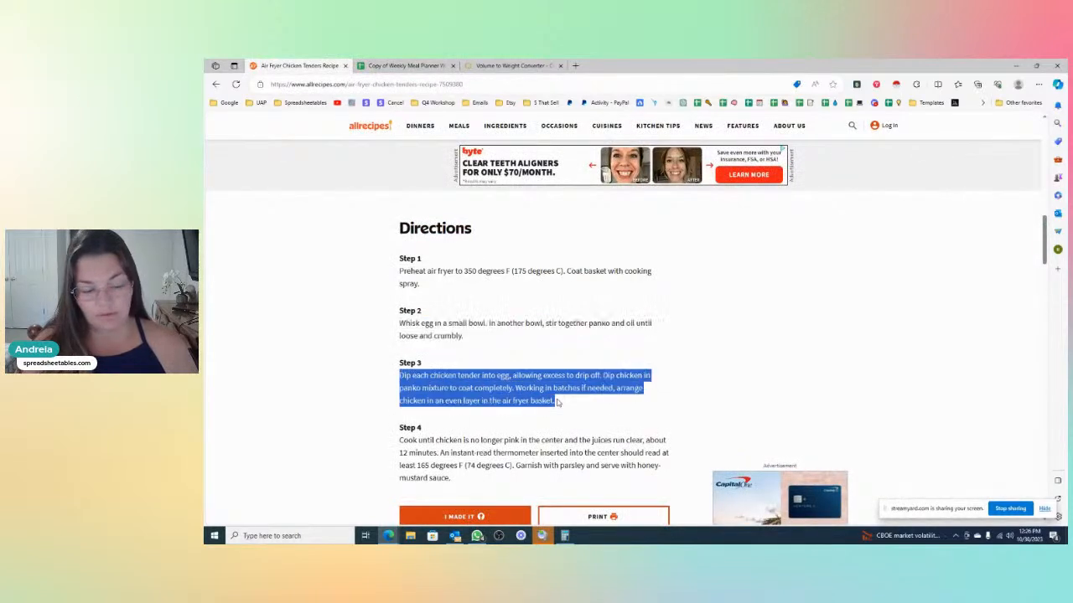
key("ctrl+c")
left_click(415, 65)
double_click(871, 367)
key("ctrl+v")
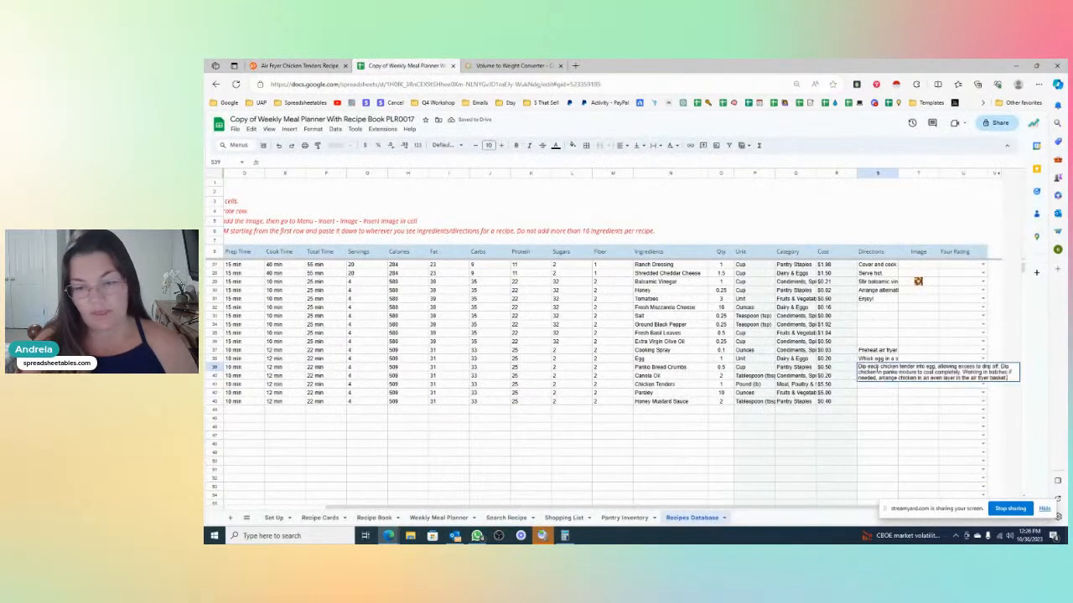
key("Return")
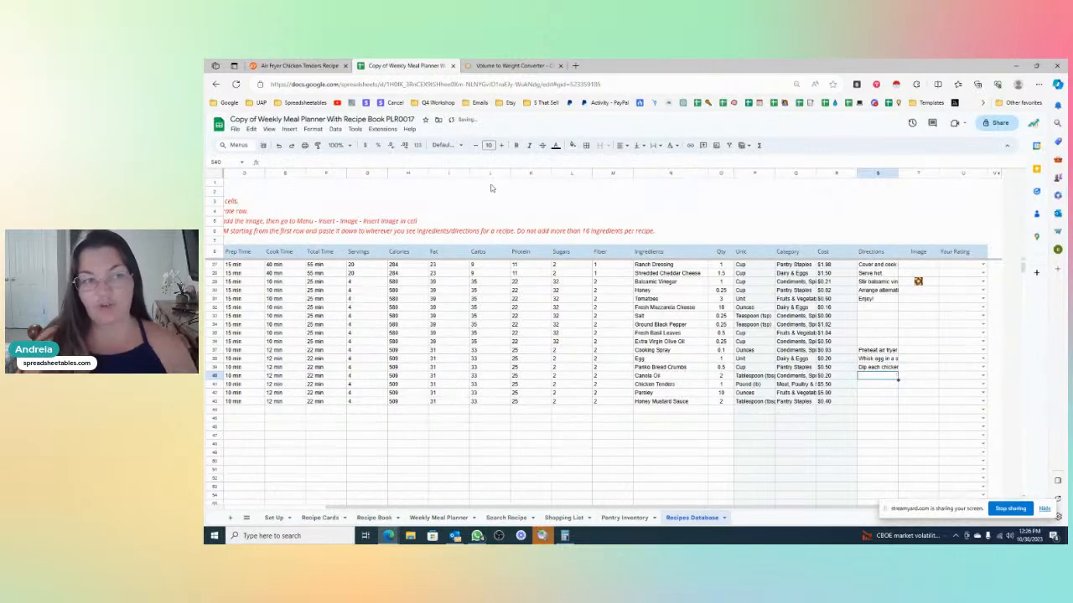
- Copy the Step 4 cooking and thermometer sentences, without the garnish sentence, from the recipe page into the Directions cell of row 40
left_click(301, 66)
scroll(383, 392, "down", 3)
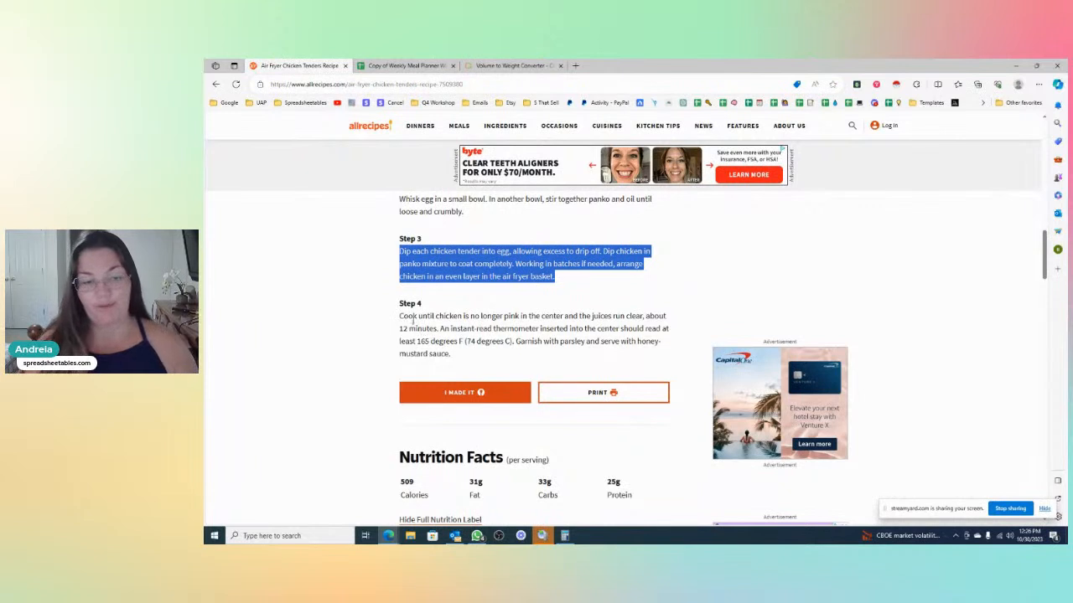
left_click_drag(399, 315, 516, 343)
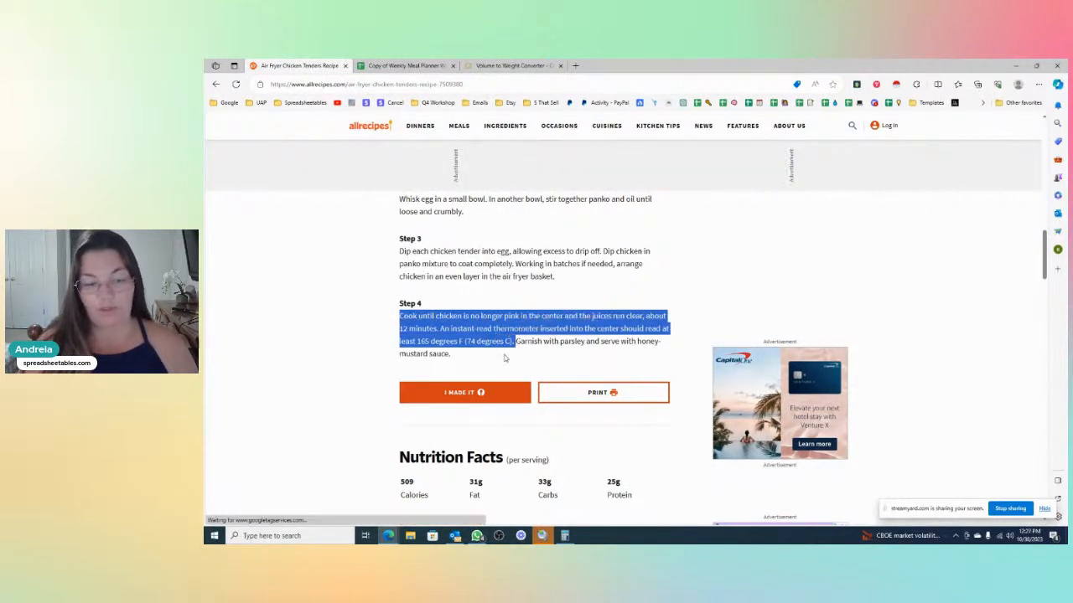
left_click(456, 67)
left_click(876, 376)
key("ctrl+v")
left_click(871, 403)
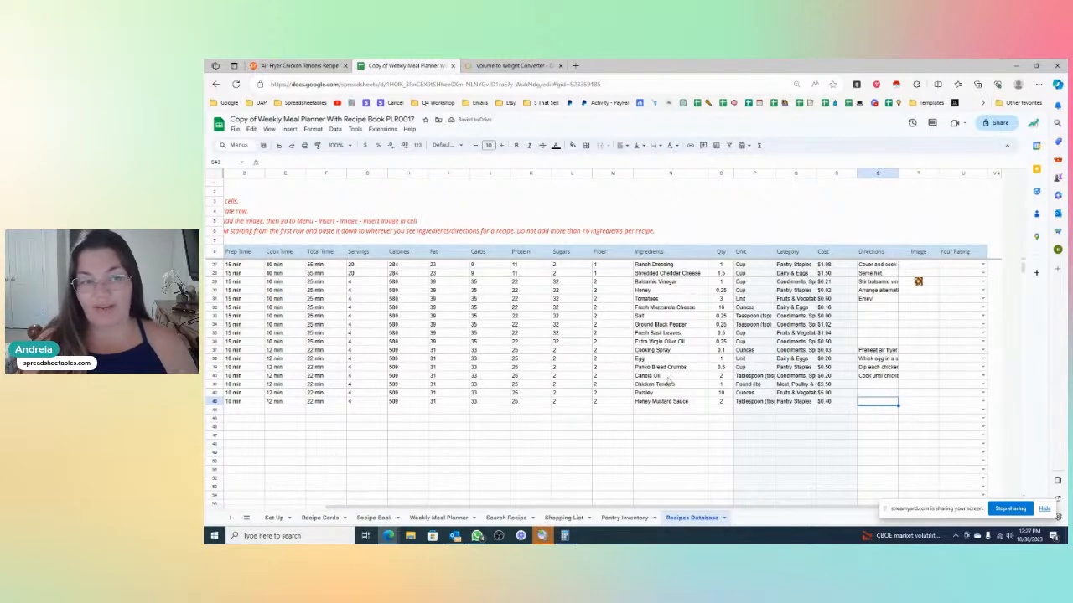
- Copy the sentence about garnishing with parsley and serving with honey-mustard sauce from Step 4 into the Directions cell of row 41
left_click(300, 65)
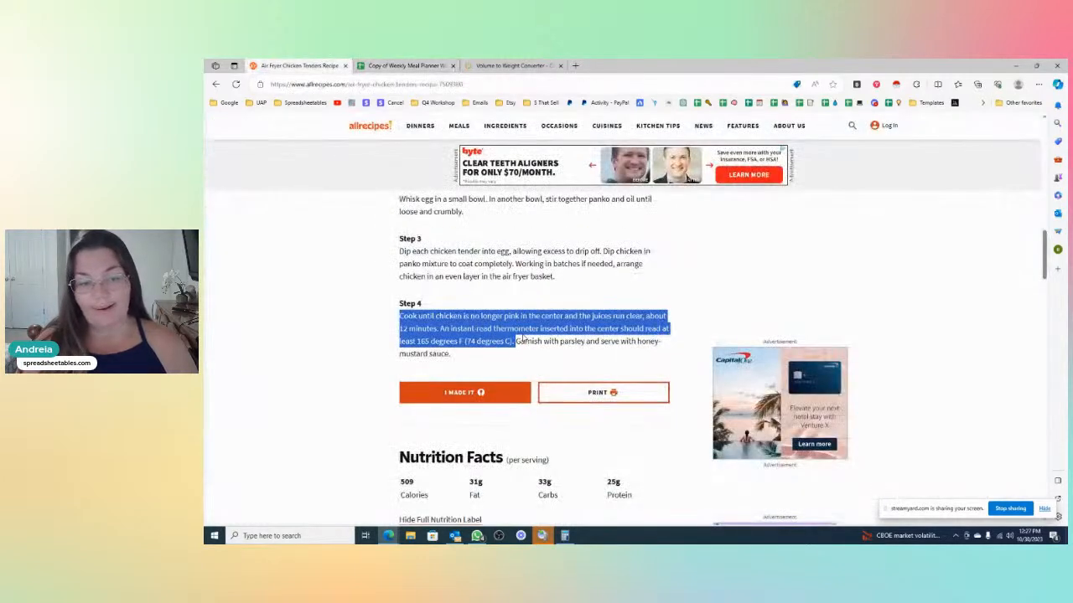
left_click(516, 342)
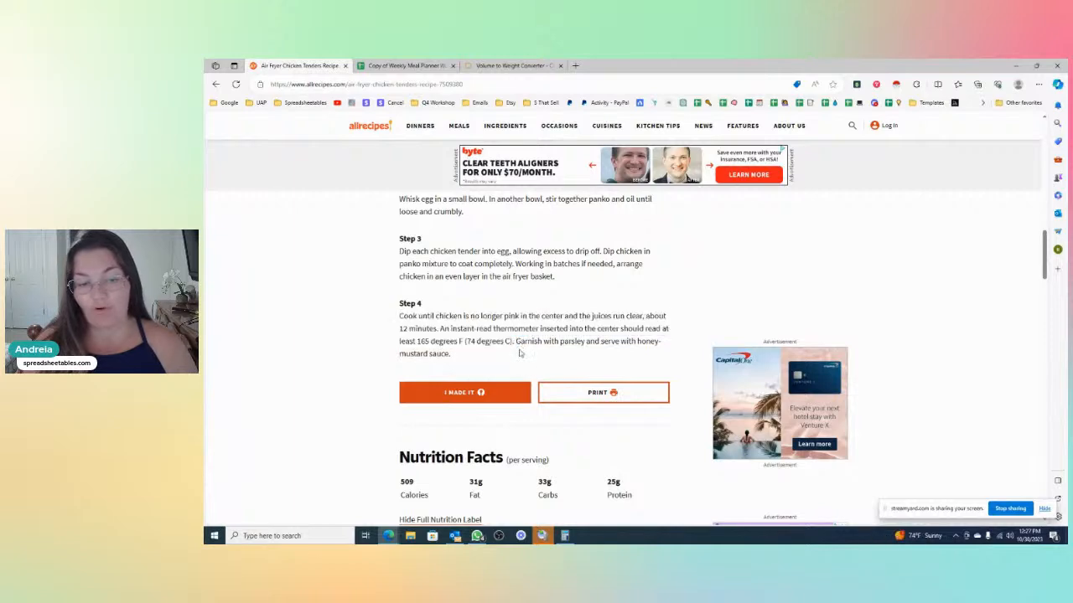
left_click_drag(516, 342, 518, 355)
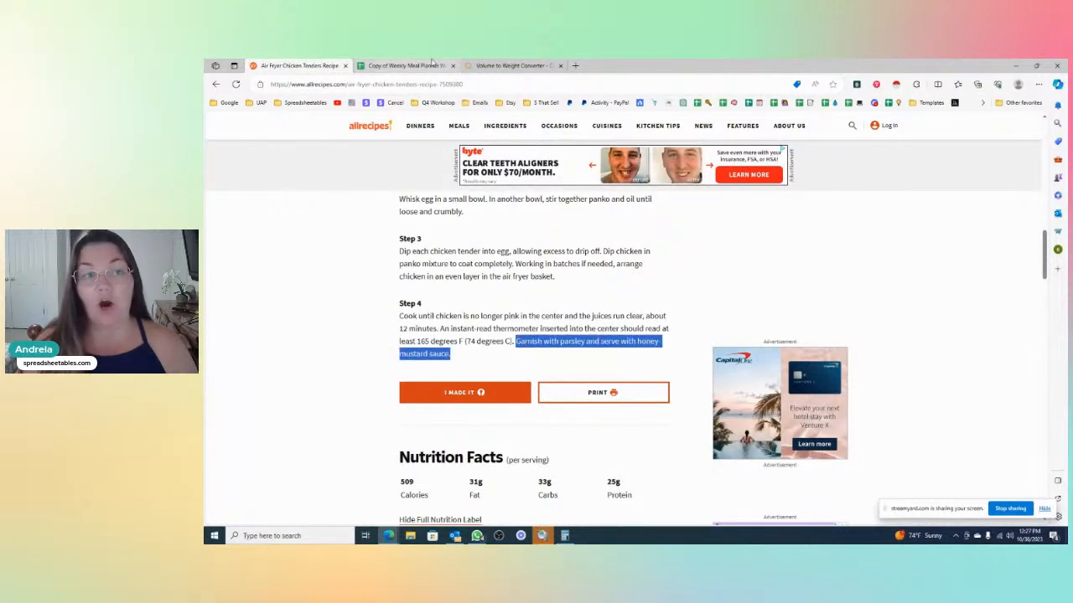
left_click(406, 66)
left_click(860, 391)
key("ctrl+v")
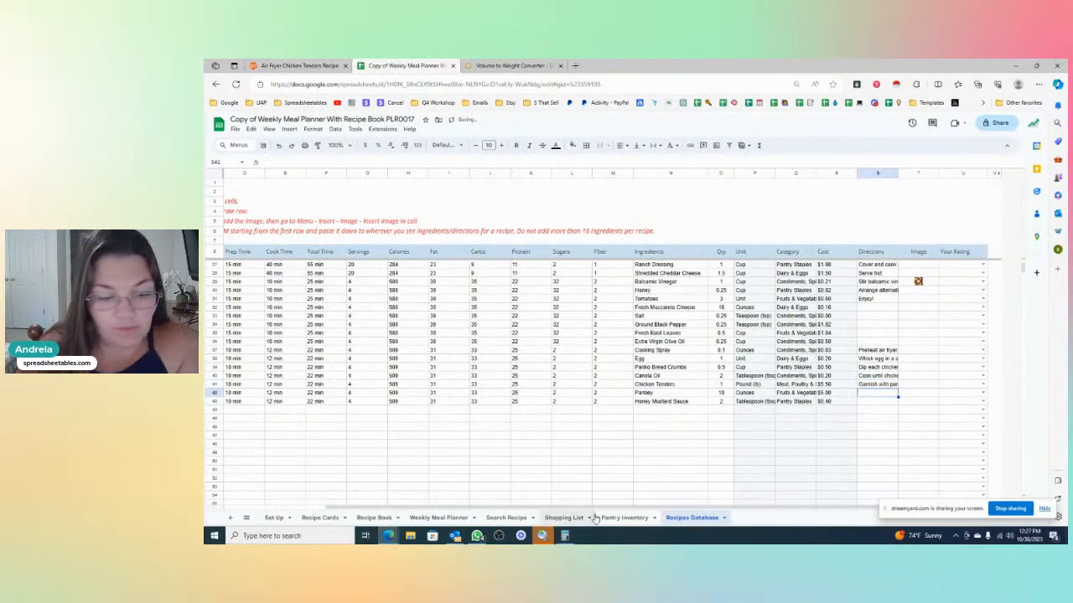
left_click_drag(432, 508, 402, 509)
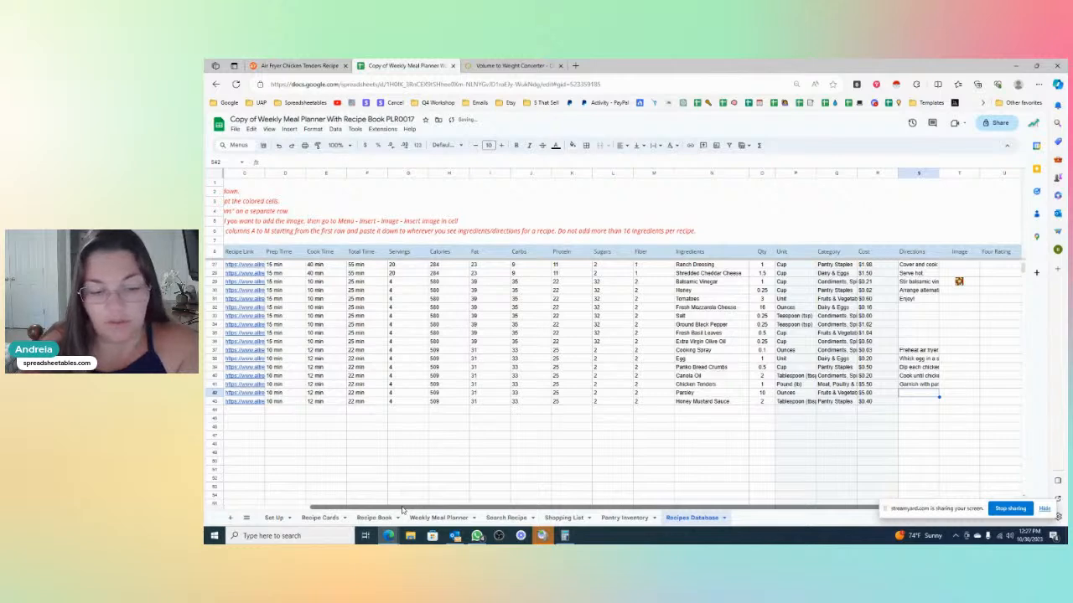
left_click(215, 350)
scroll(880, 369, "right", 5)
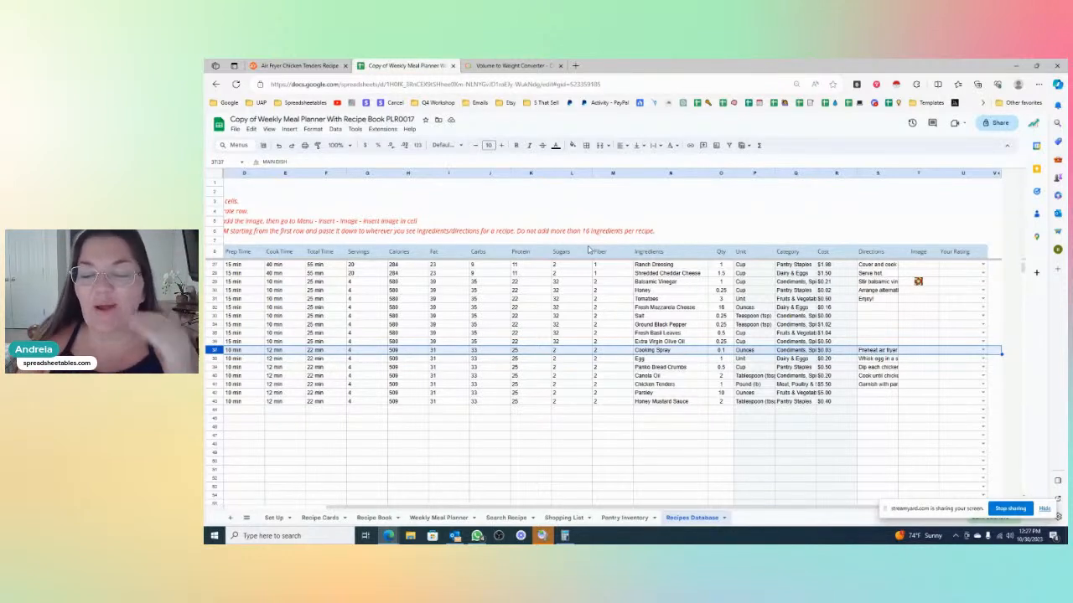
left_click(545, 385)
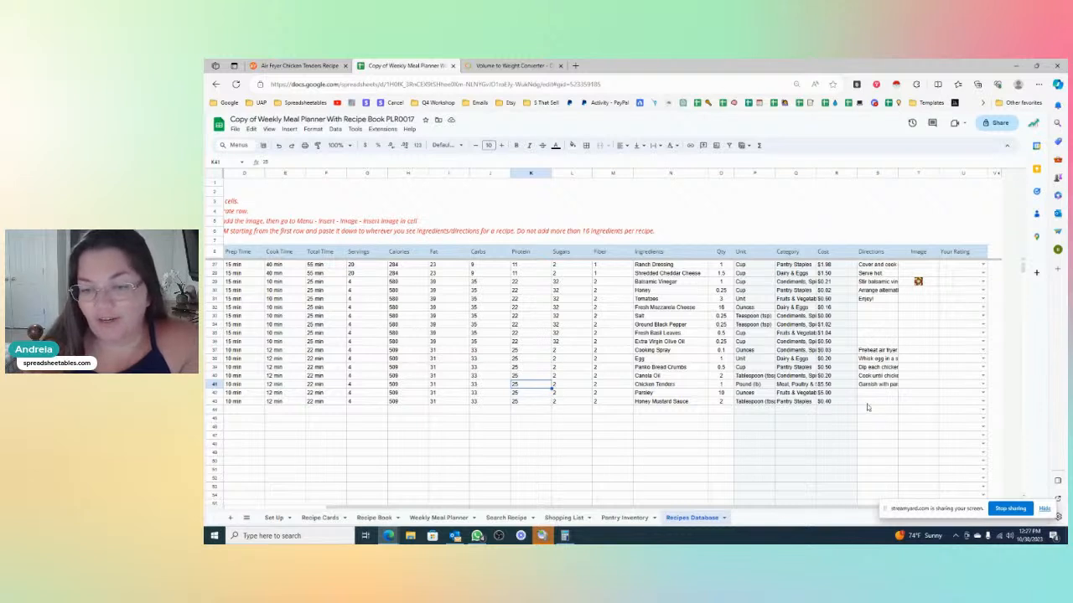
- Copy the main chicken tenders photo from the recipe page to use in the Image cell of row 37
left_click(916, 353)
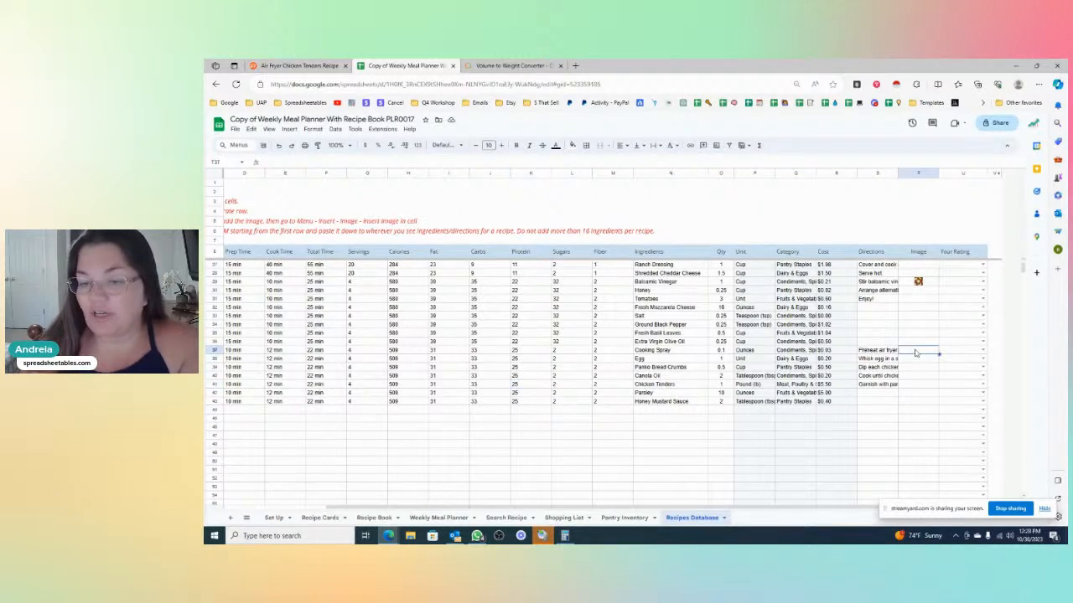
left_click(328, 64)
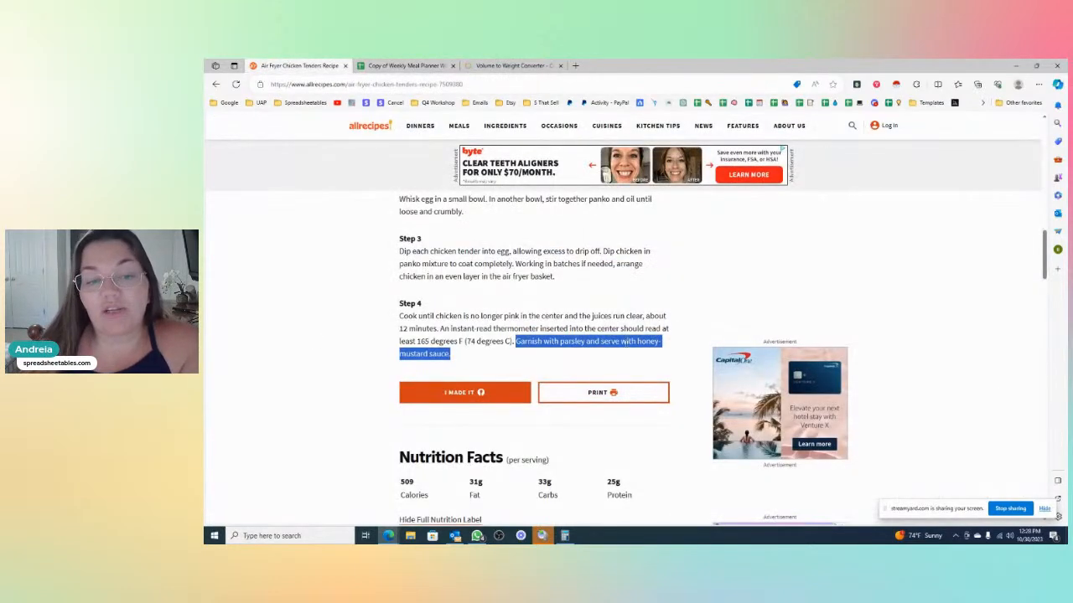
left_click(584, 262)
left_click_drag(1044, 258, 1047, 170)
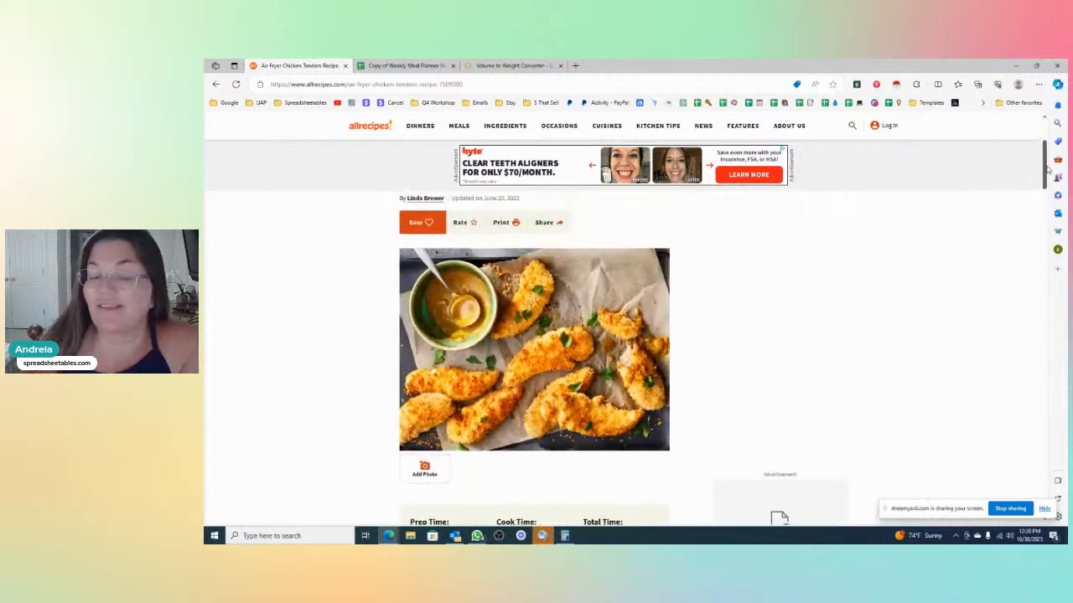
right_click(570, 352)
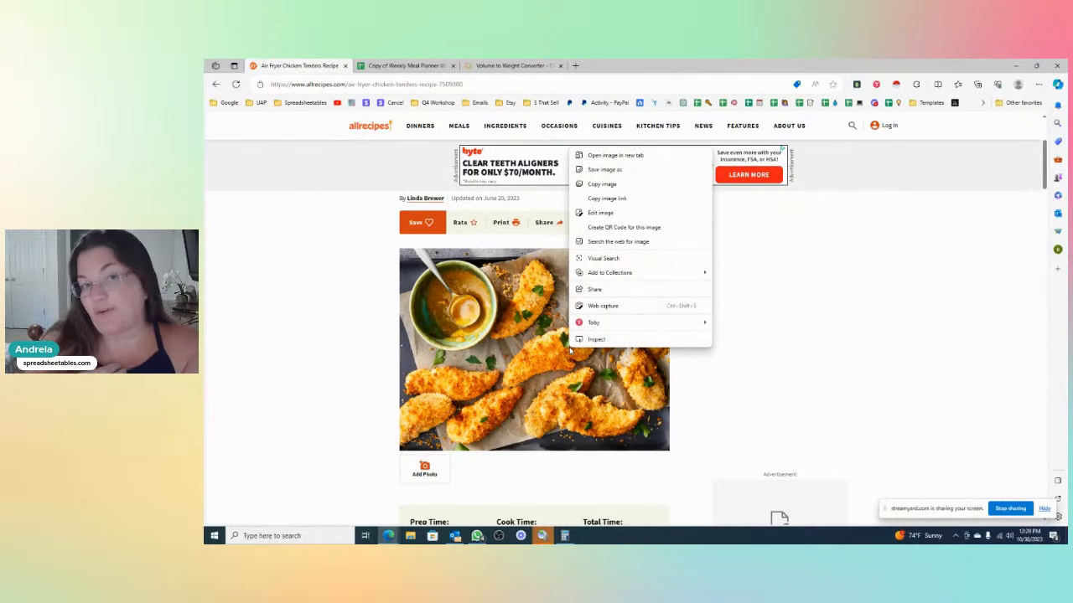
left_click(603, 184)
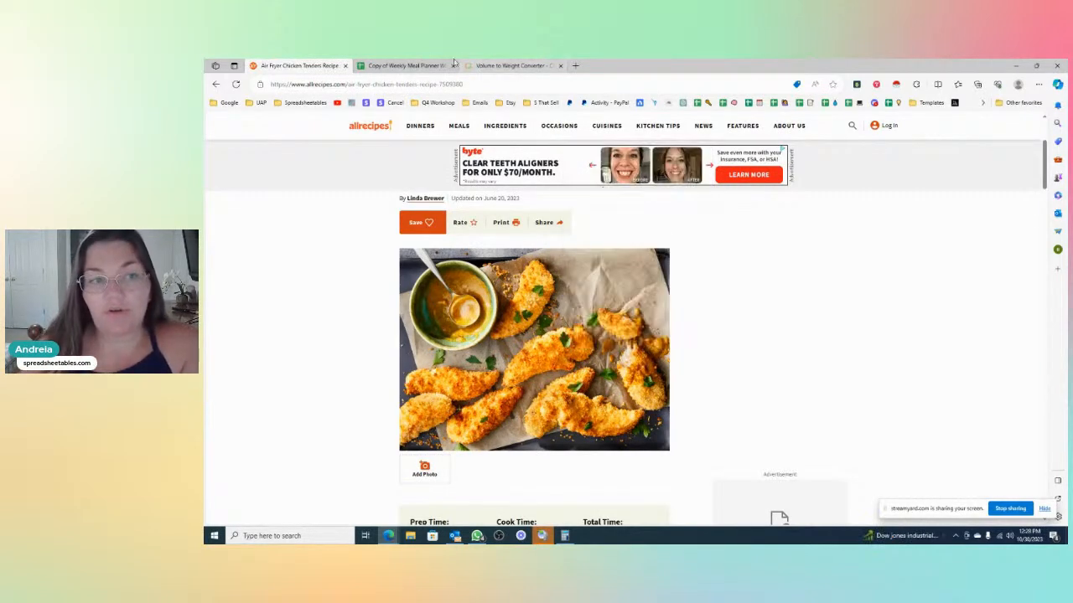
- Paste the copied photo into the Recipes Database and place it inside the Image cell of row 37
left_click(405, 66)
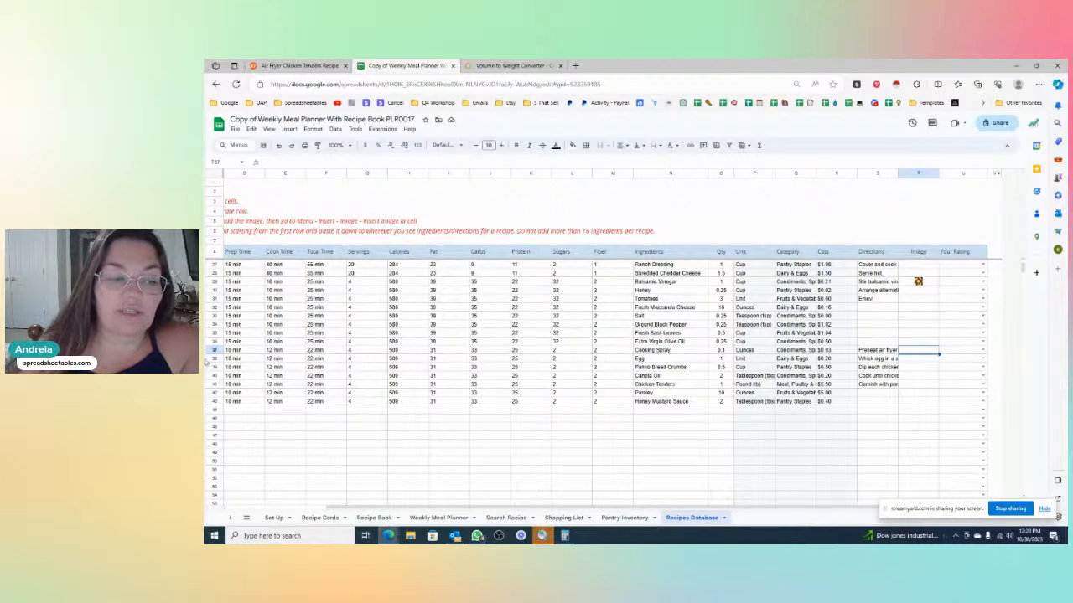
left_click_drag(607, 506, 507, 506)
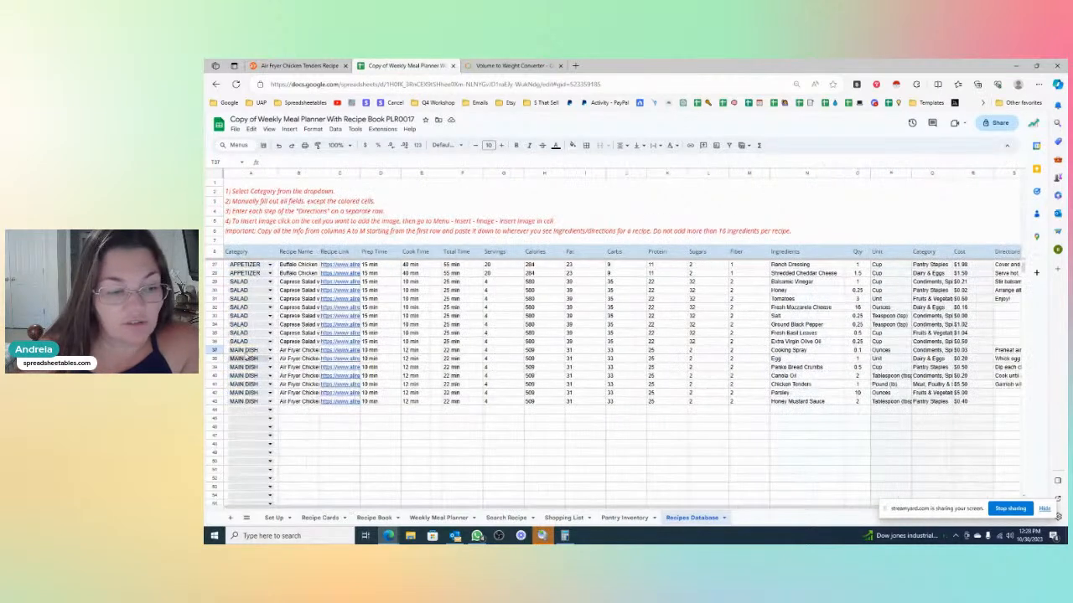
left_click(215, 350)
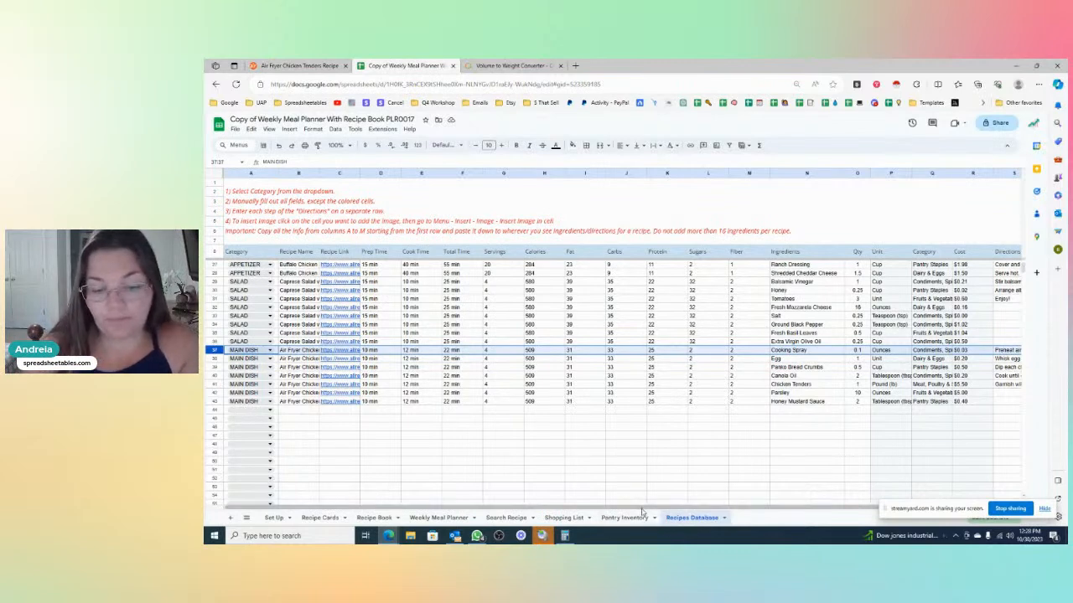
left_click_drag(662, 509, 833, 447)
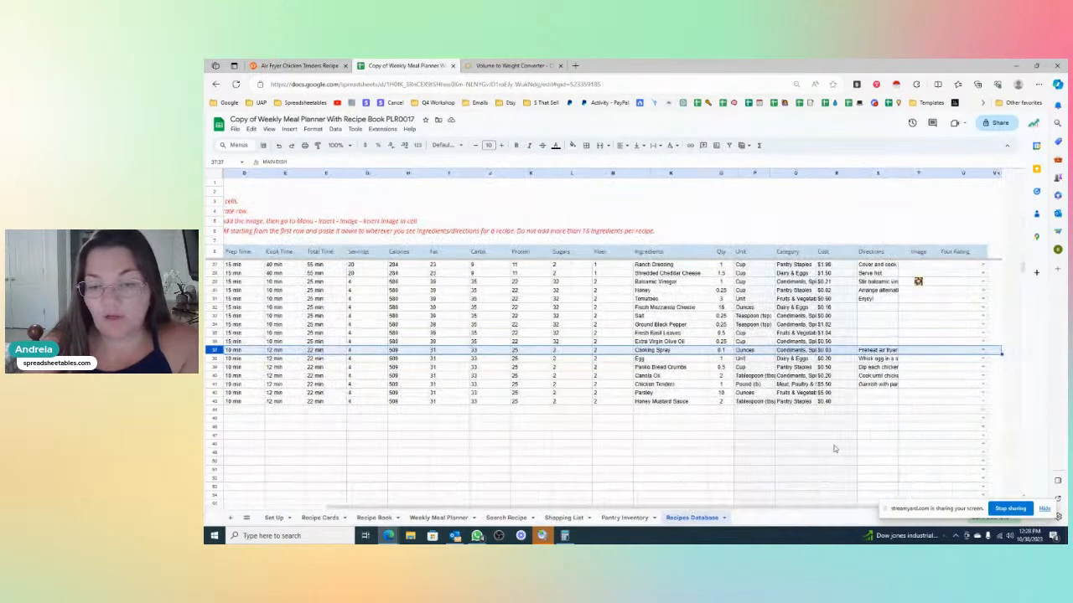
left_click(915, 352)
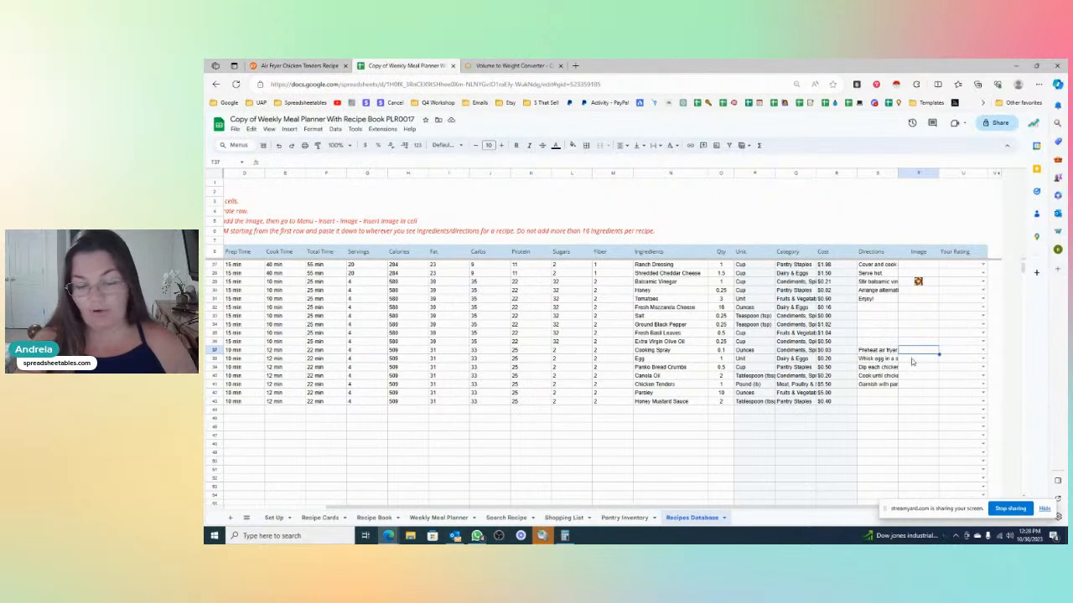
key("ctrl+v")
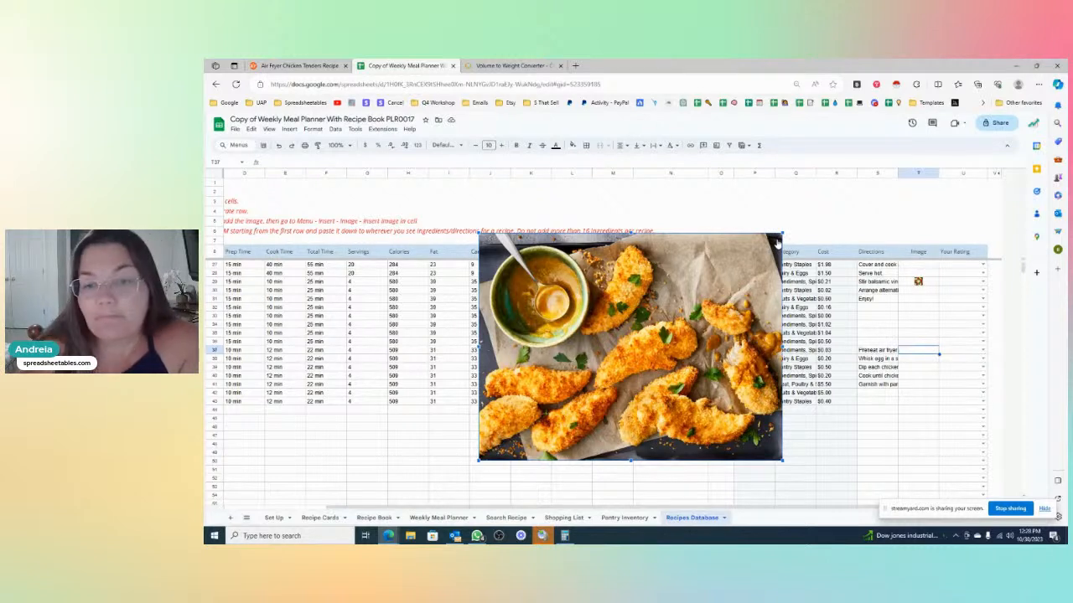
left_click(777, 243)
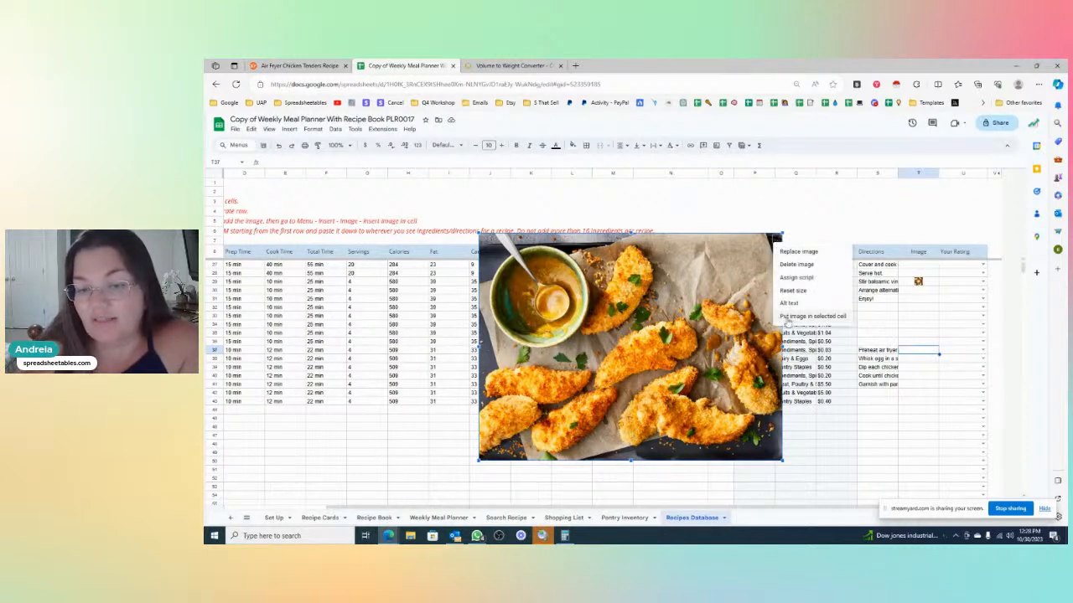
left_click(792, 317)
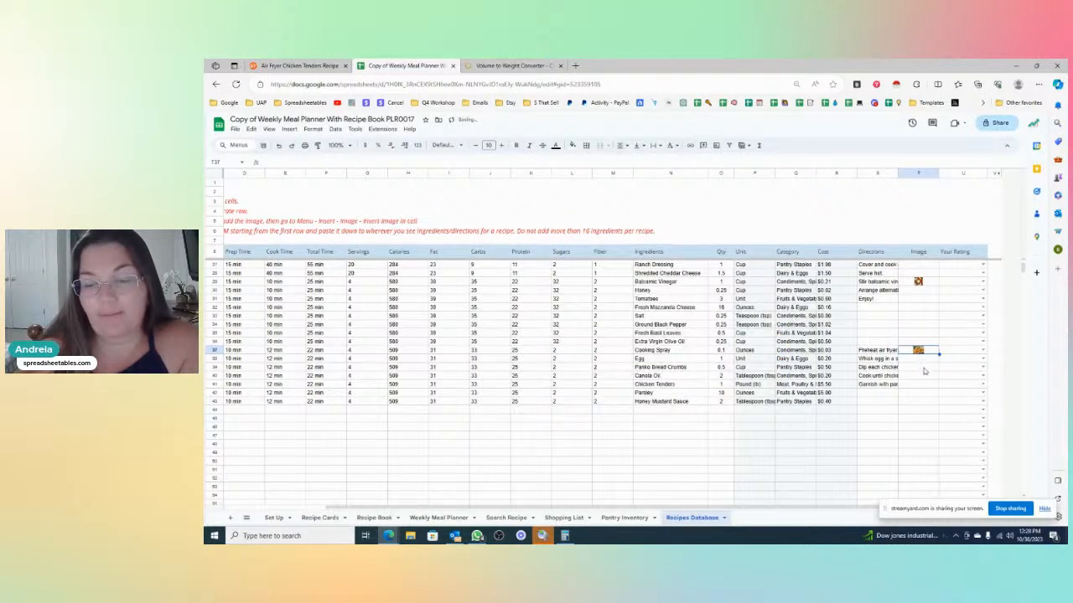
- Rate the Air Fryer Chicken Tenders recipe in row 37 and the Caprese Salad in row 29 five stars each
left_click(982, 358)
left_click(982, 349)
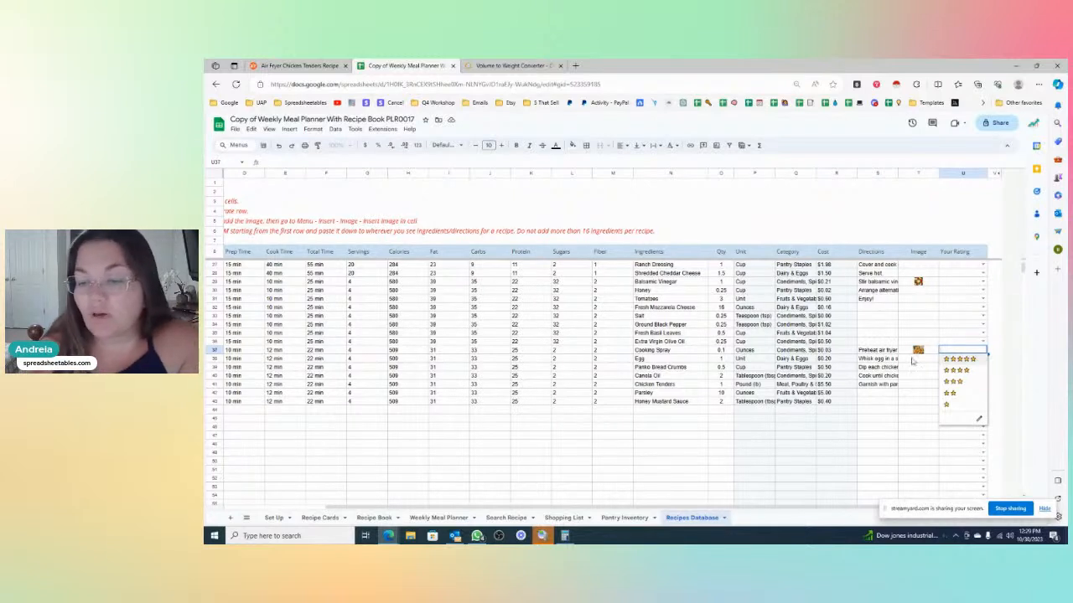
left_click(945, 360)
left_click(982, 282)
left_click(966, 304)
- Set the rating of the ziti pasta recipe in row 16 to five stars
scroll(972, 318, "up", 3)
left_click(983, 325)
left_click(968, 342)
scroll(983, 327, "up", 3)
left_click(983, 326)
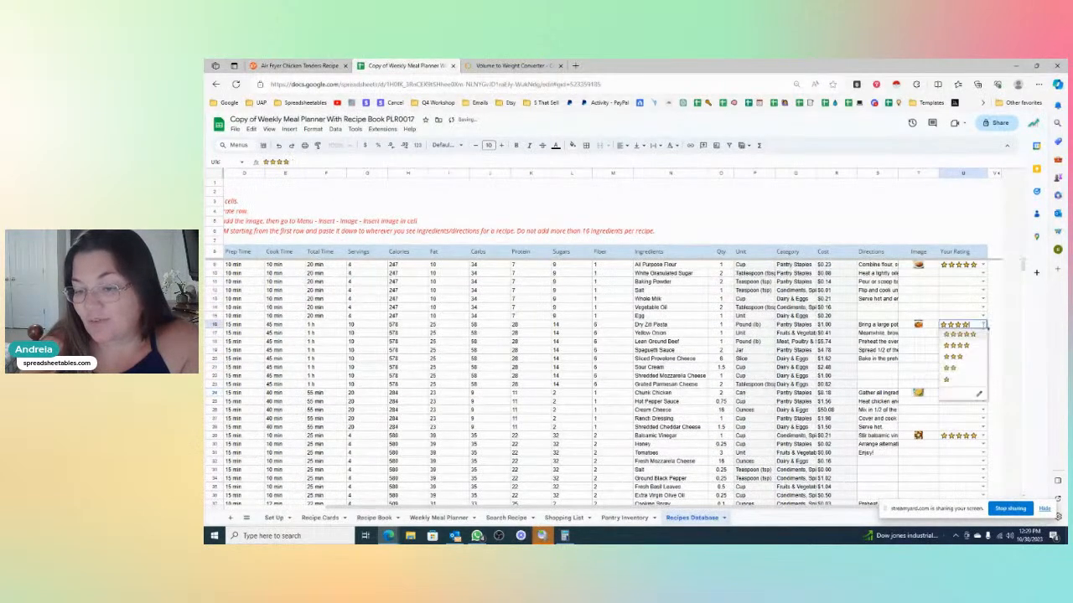
left_click(968, 342)
- Review the Air Fryer Chicken Tenders rows from the rating column back to the Category column
scroll(937, 367, "down", 1)
scroll(937, 367, "down", 6)
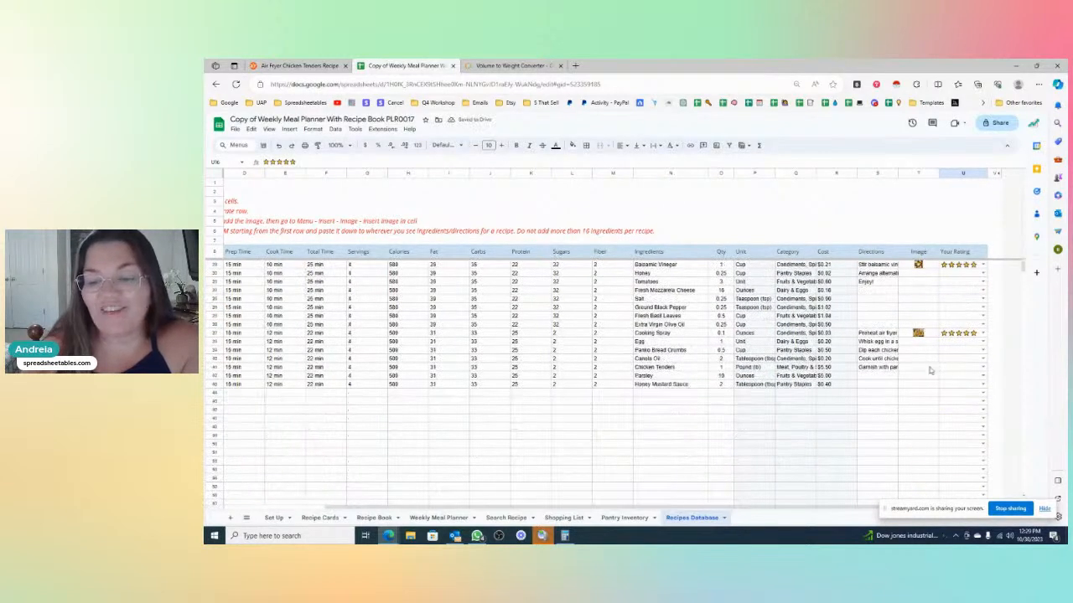
scroll(929, 370, "down", 1)
left_click(764, 360)
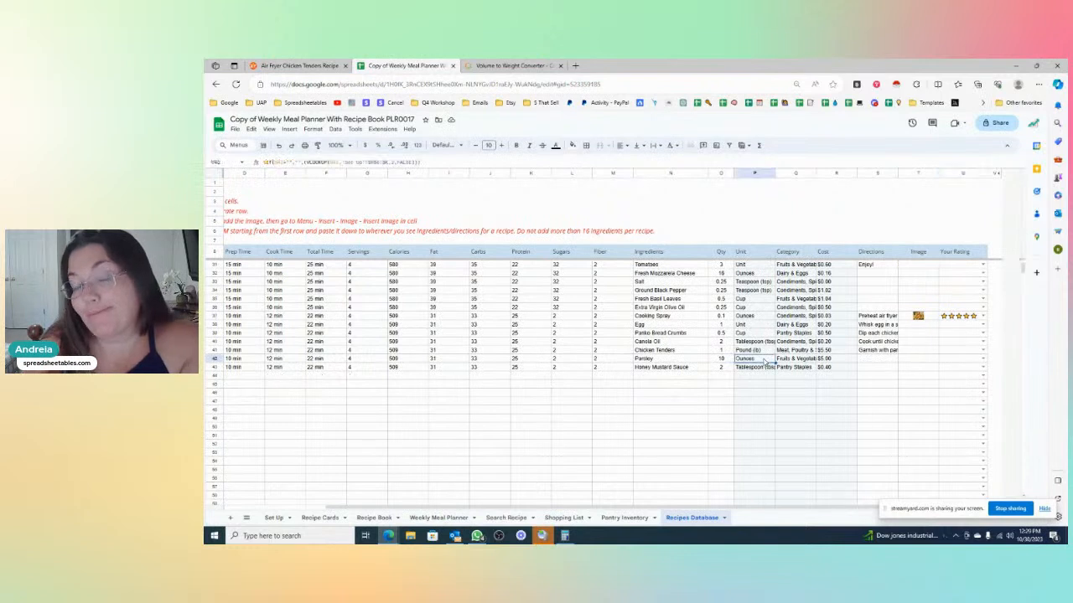
key("Left")
key("Left")
key("Left")
key("Left")
key("Left")
key("Left")
key("Left")
key("Left")
key("Left")
key("Left")
key("Left")
key("Left")
key("Left")
key("Left")
key("Left")
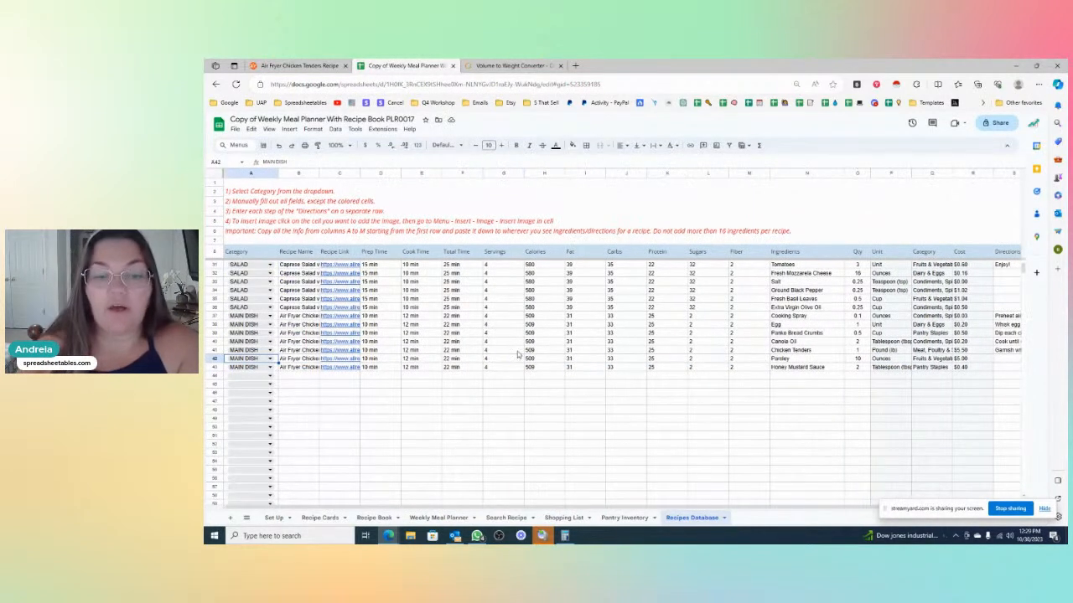
- Close the Air Fryer Chicken Tenders recipe page and return to the meal planner spreadsheet
scroll(380, 377, "down", 2)
scroll(381, 377, "up", 2)
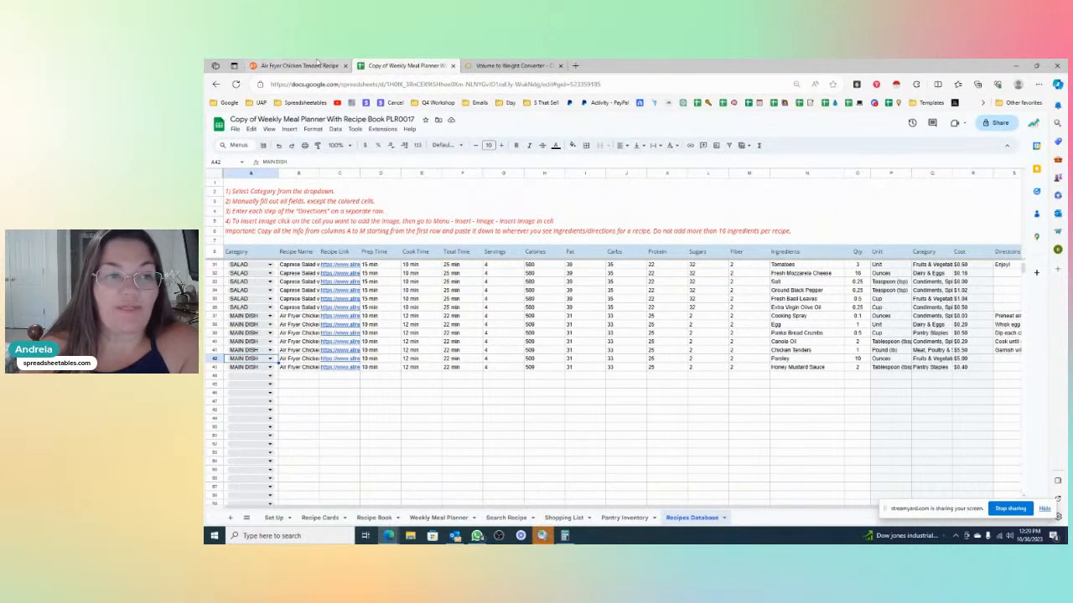
left_click(314, 65)
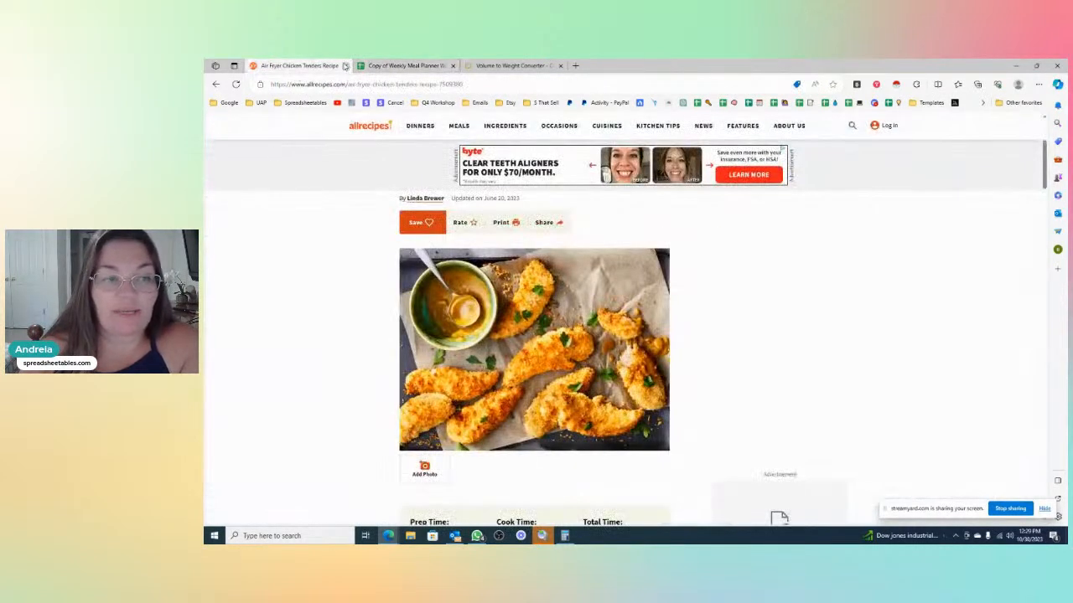
left_click(344, 65)
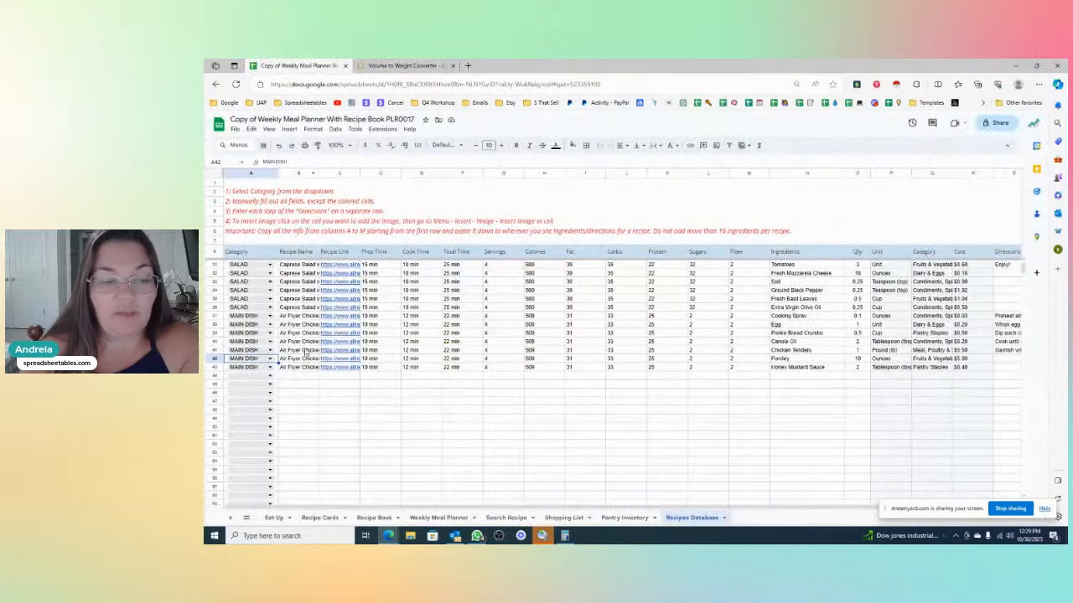
- Look over the Air Fryer Chicken Tenders rows in the database and the Breakfast section of the Recipe Cards sheet
left_click(301, 350)
scroll(416, 405, "up", 2)
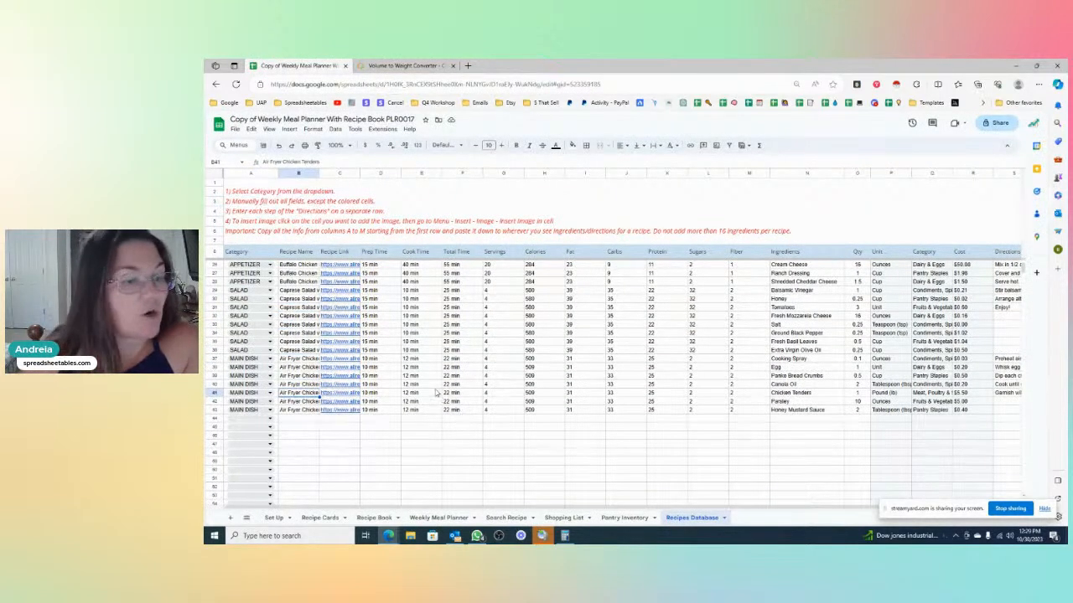
left_click(318, 518)
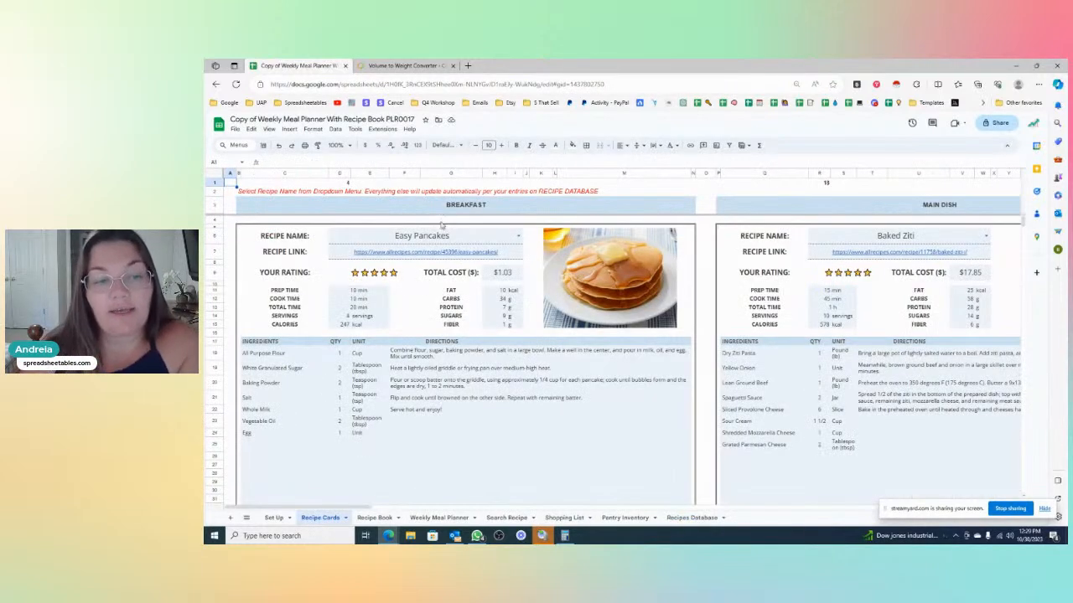
mouse_move(338, 511)
left_mouse_down()
mouse_move(946, 508)
mouse_move(327, 507)
left_mouse_up()
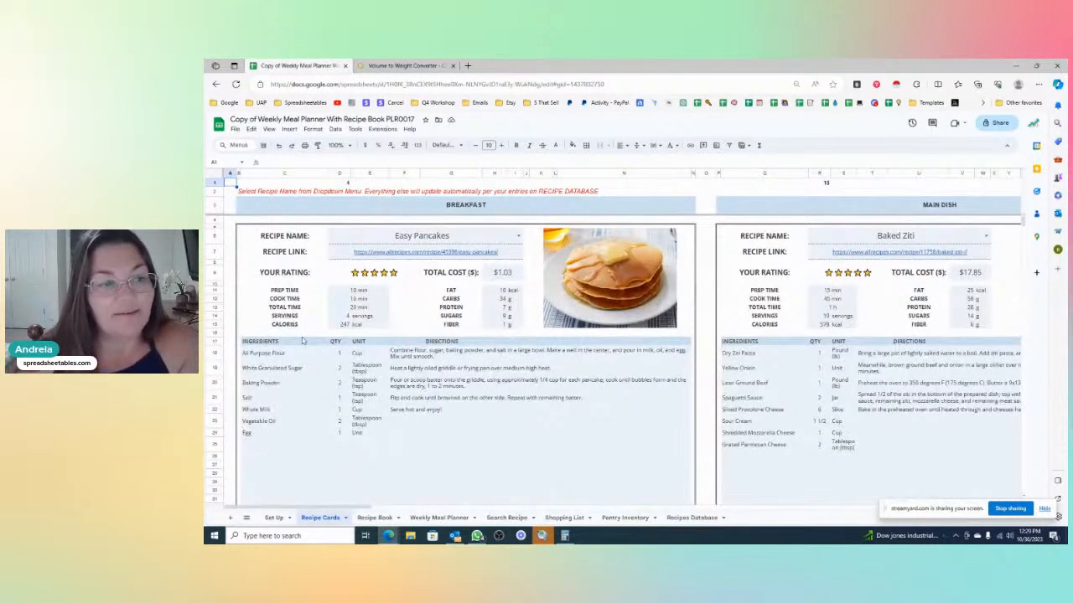
left_click(364, 208)
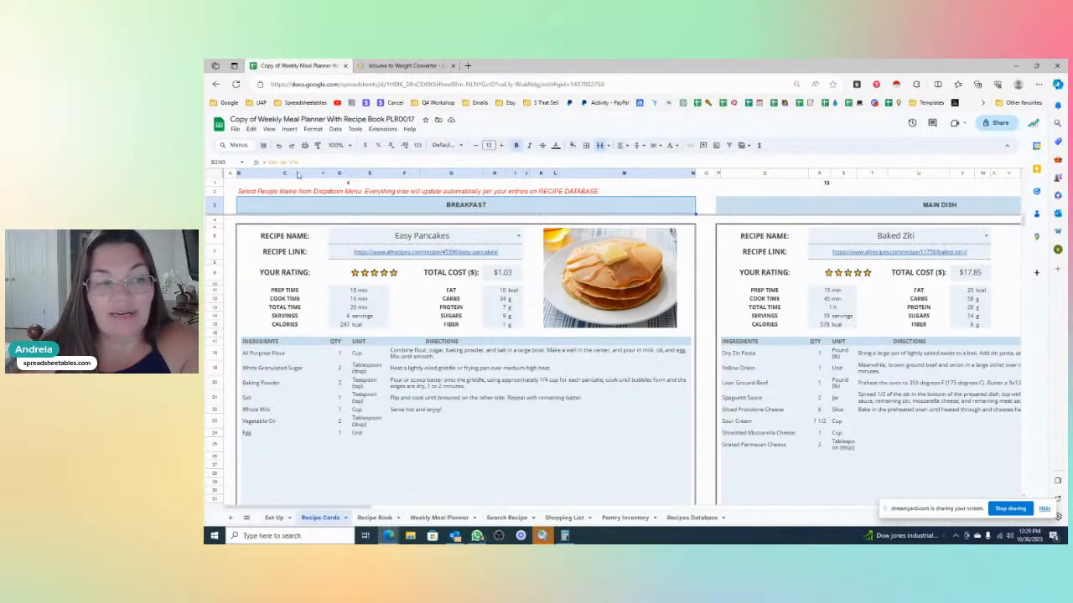
- Review the recipe categories from BREAKFAST to DRINKS on the Set Up sheet
left_click(274, 518)
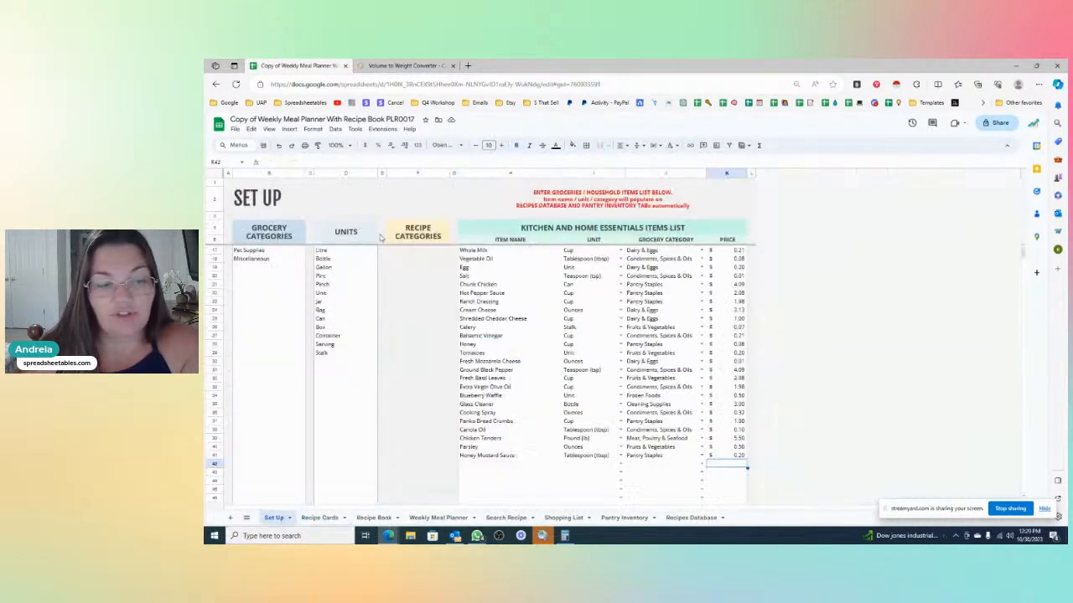
scroll(351, 308, "up", 1)
left_click_drag(417, 250, 411, 323)
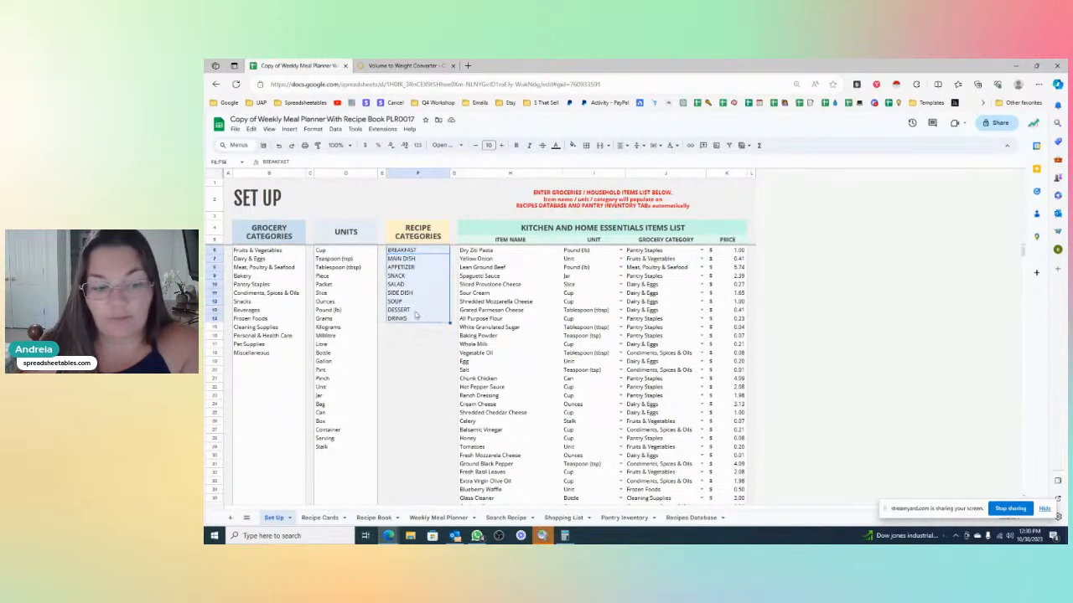
- Return to the Recipe Cards sheet and examine the filled and blank Breakfast and Main Dish cards
left_click(323, 517)
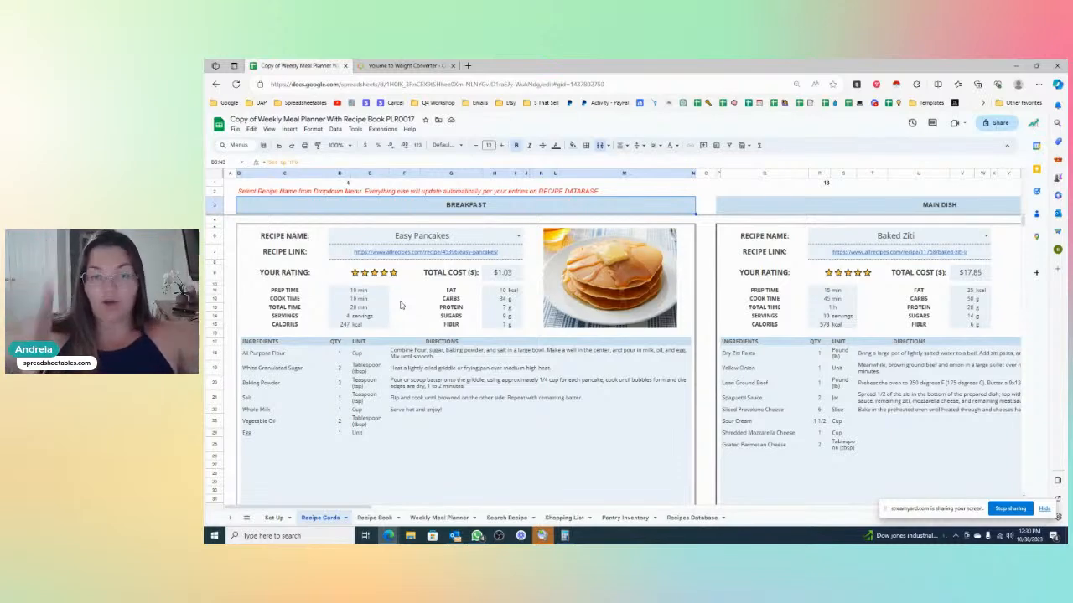
scroll(367, 345, "down", 5)
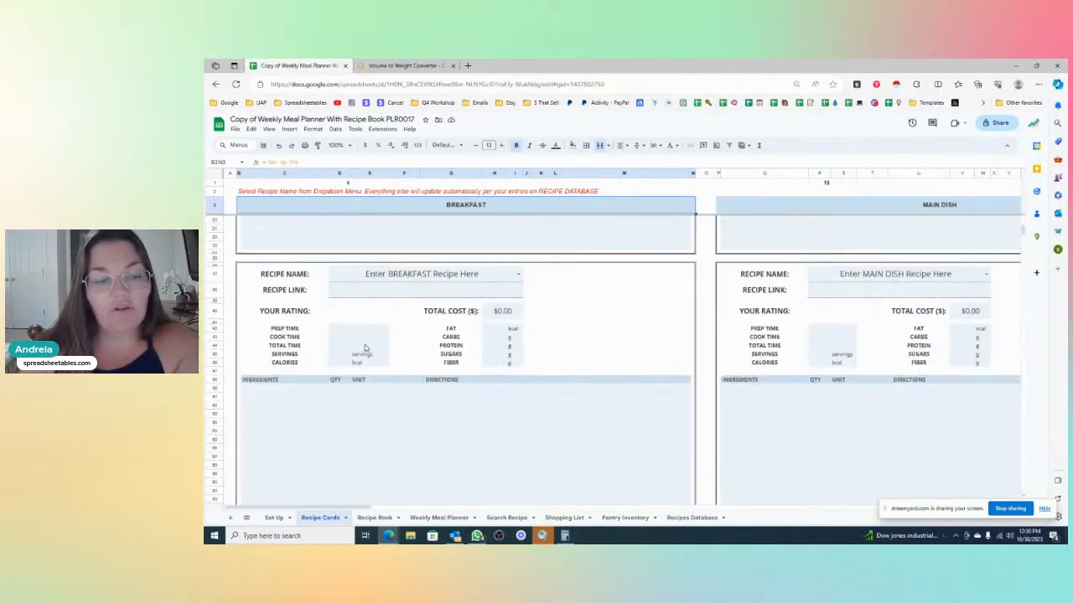
scroll(386, 403, "down", 5)
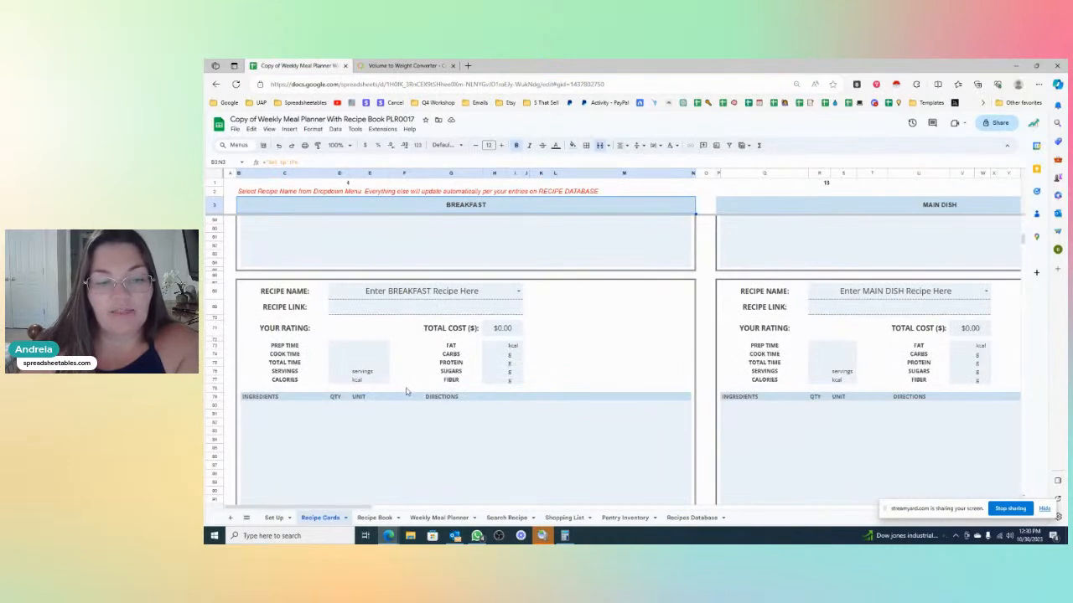
scroll(406, 392, "down", 3)
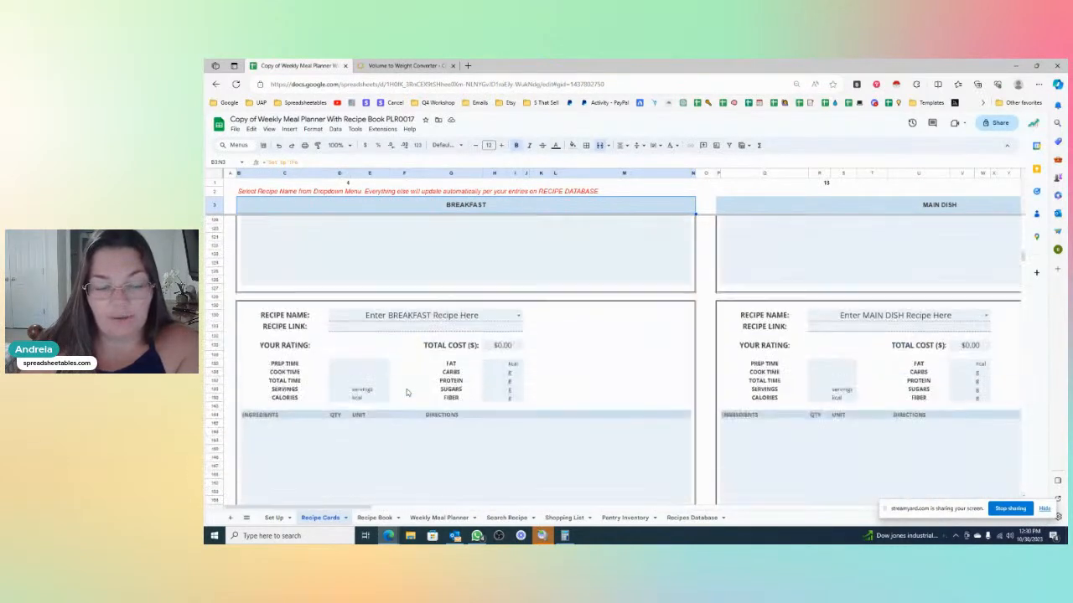
scroll(406, 392, "up", 13)
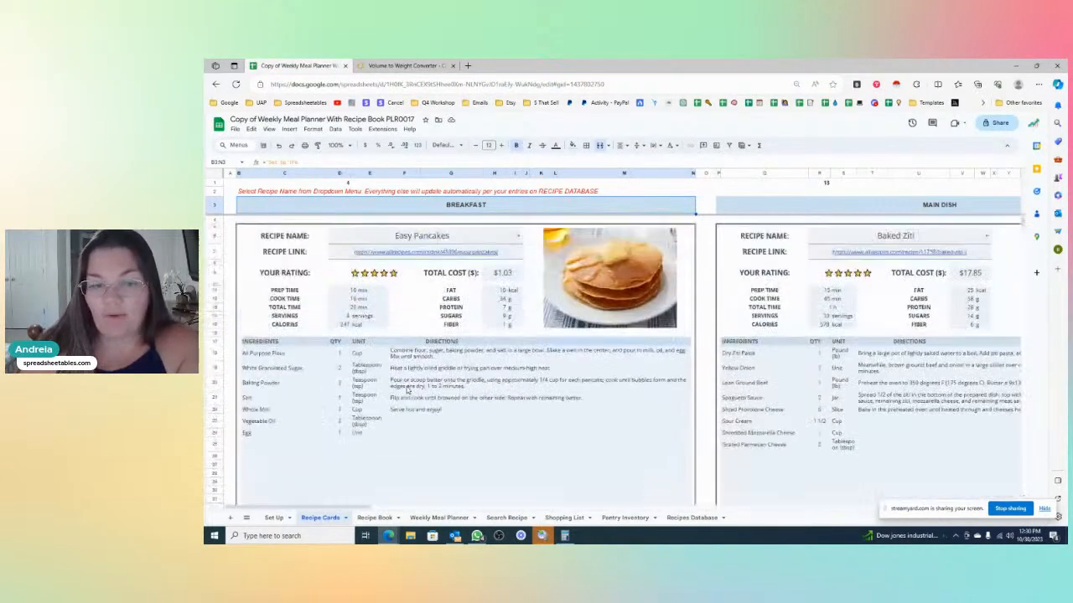
left_click_drag(352, 507, 439, 432)
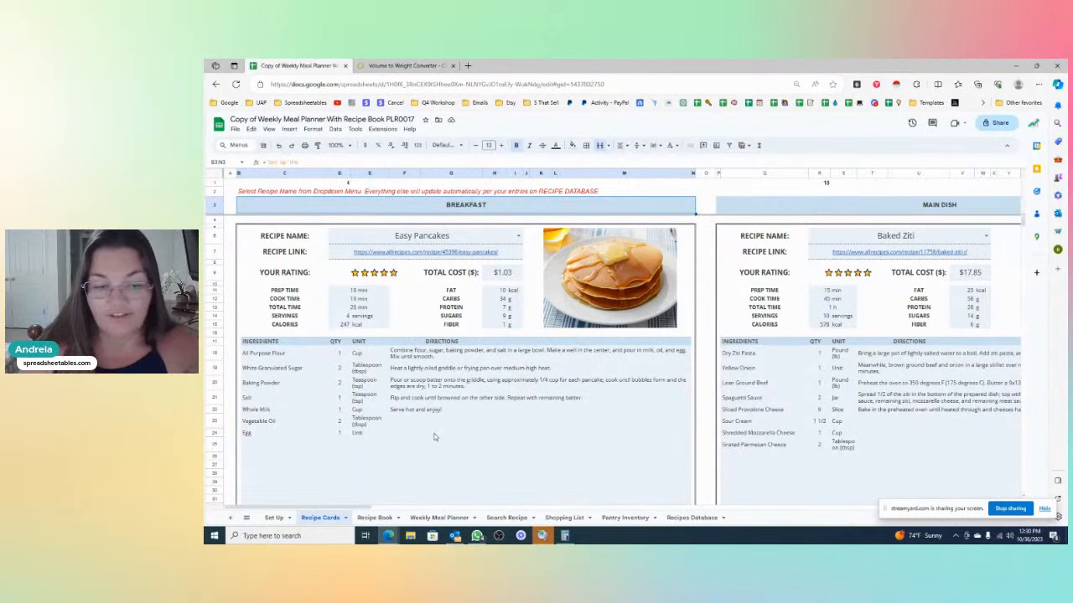
left_click(434, 436)
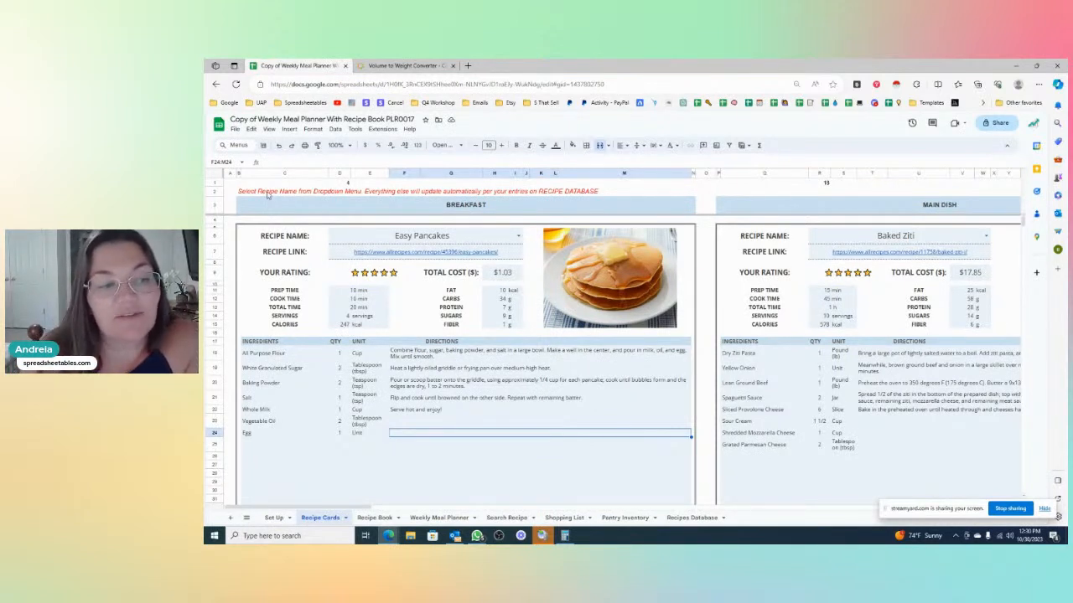
- View the recipe name choices of the first Breakfast and Main Dish cards and check them against the Recipes Database sheet
double_click(520, 238)
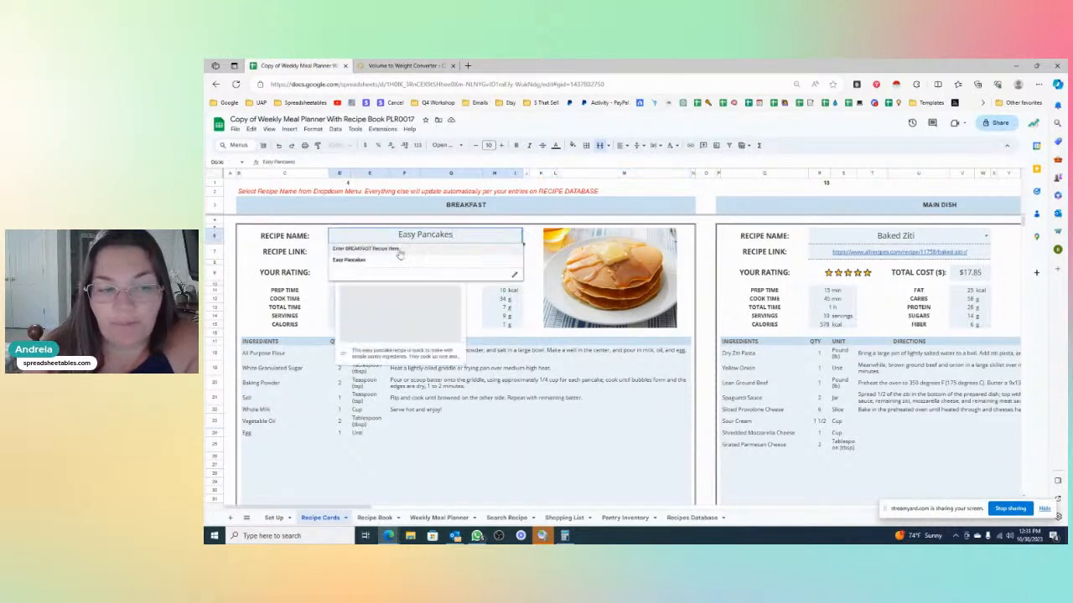
left_click(986, 238)
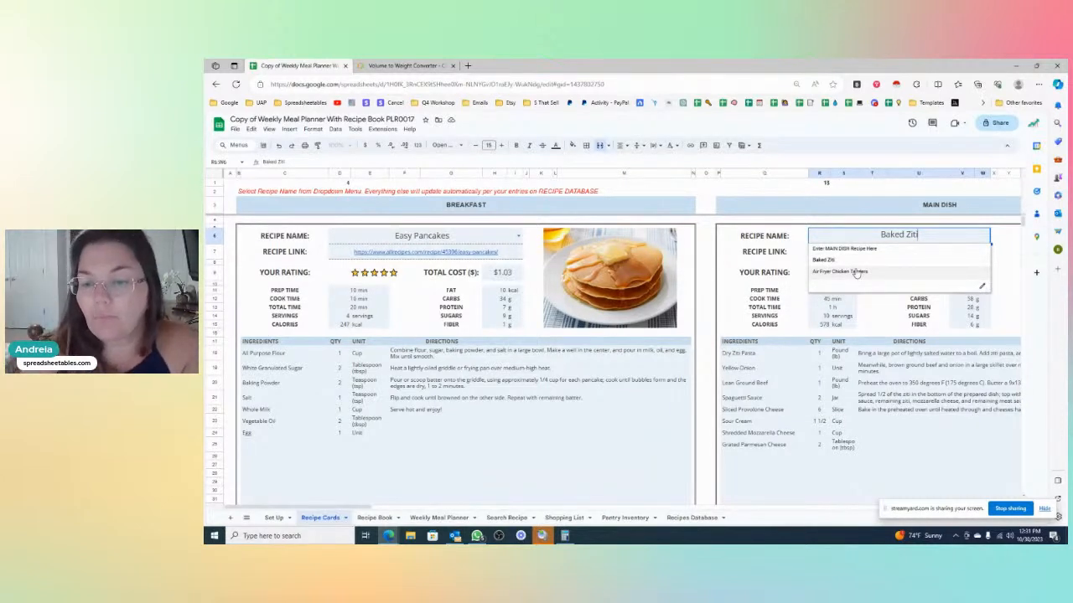
left_click(780, 399)
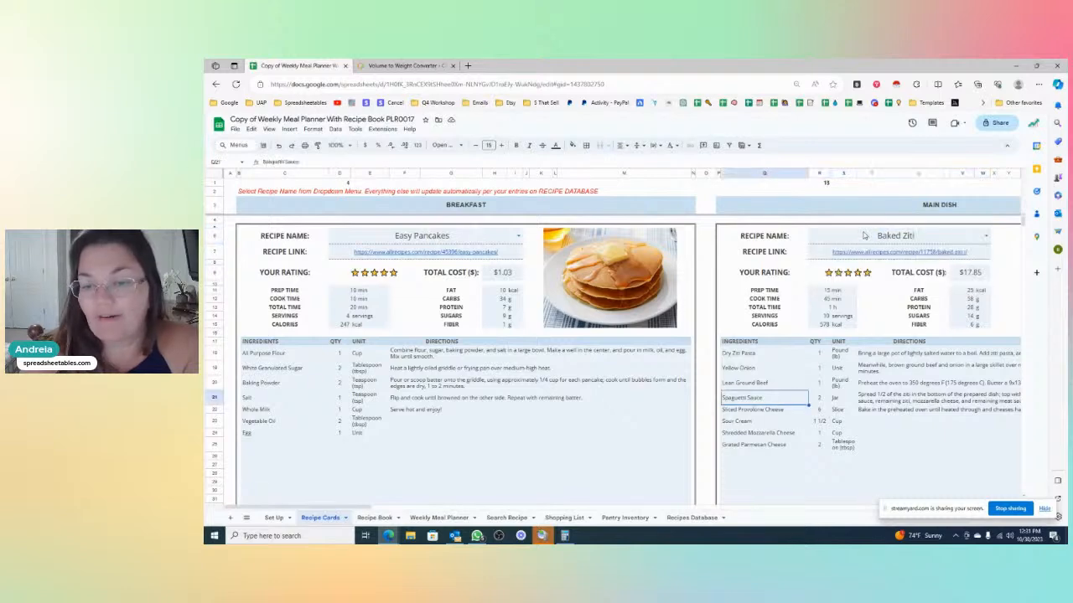
left_click(672, 519)
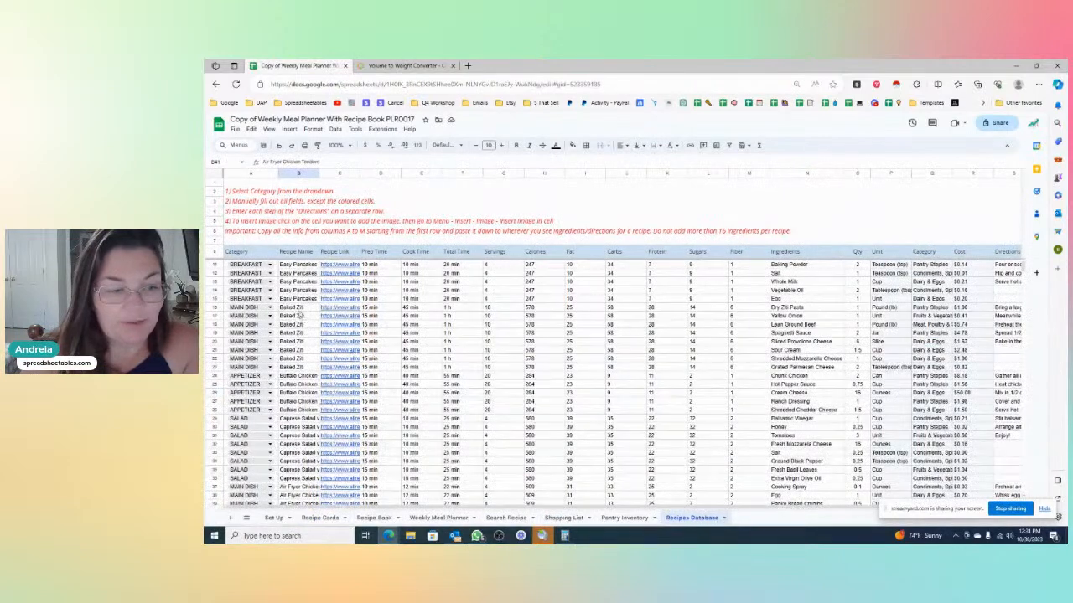
left_click(312, 518)
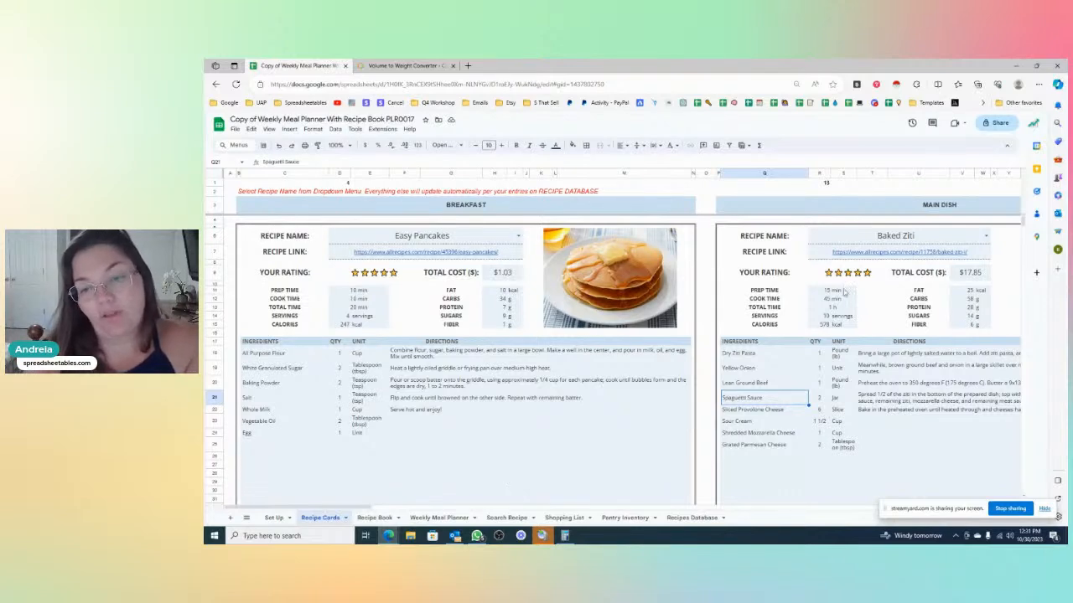
- Examine the recipe cards across the category sections as far as Snack and Salad, and go back to Main Dish
left_click(350, 505)
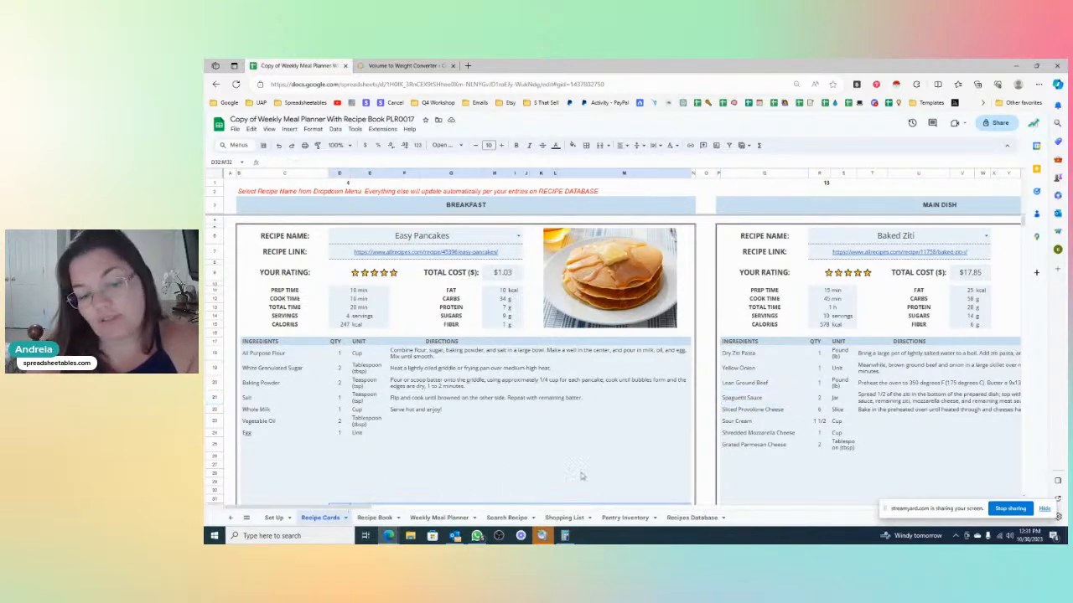
scroll(331, 503, "right", 10)
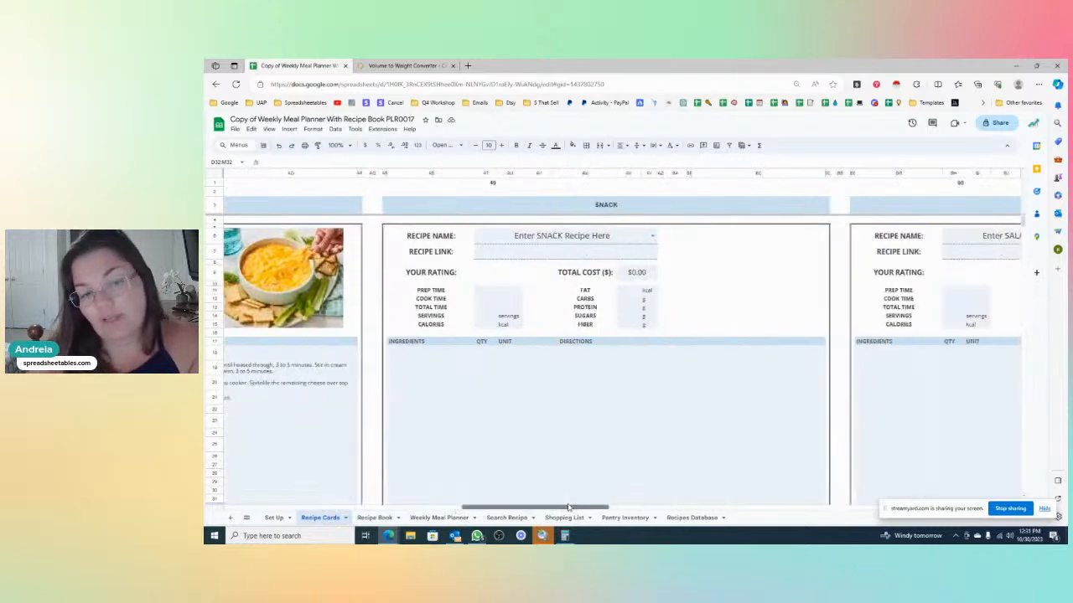
scroll(586, 416, "down", 5)
scroll(584, 416, "up", 3)
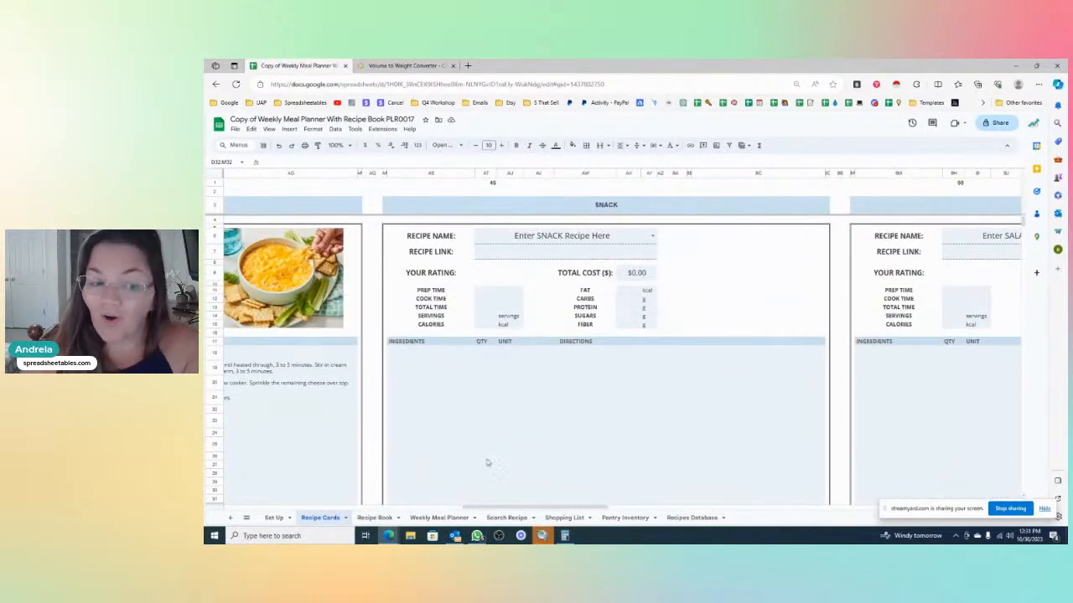
left_click_drag(506, 510, 330, 508)
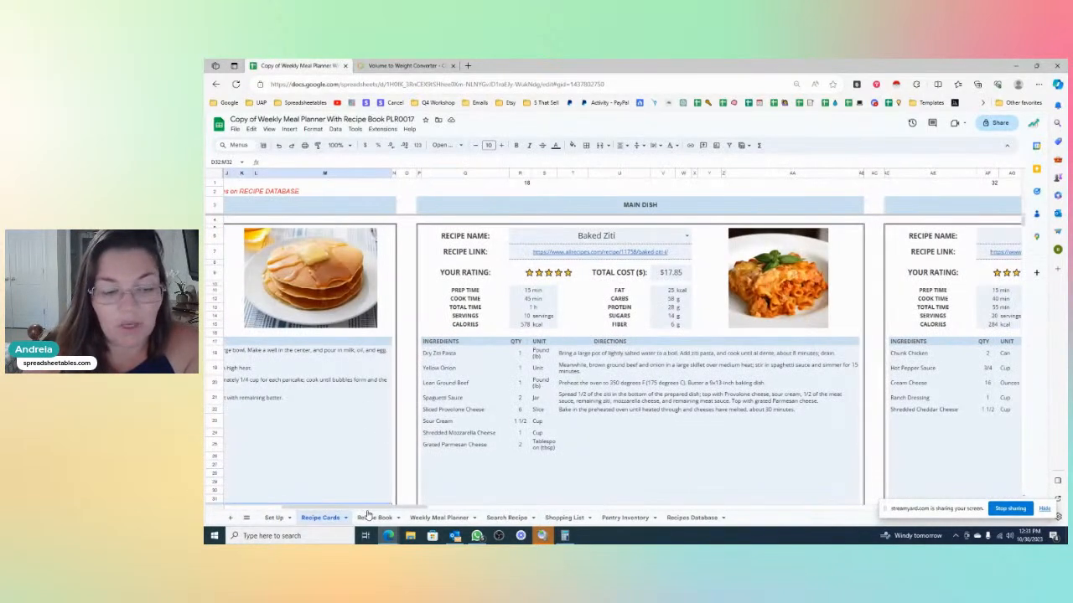
- In the Recipe Book sheet, test the first unfilled main dish link, and close the planner file it opens
left_click(375, 519)
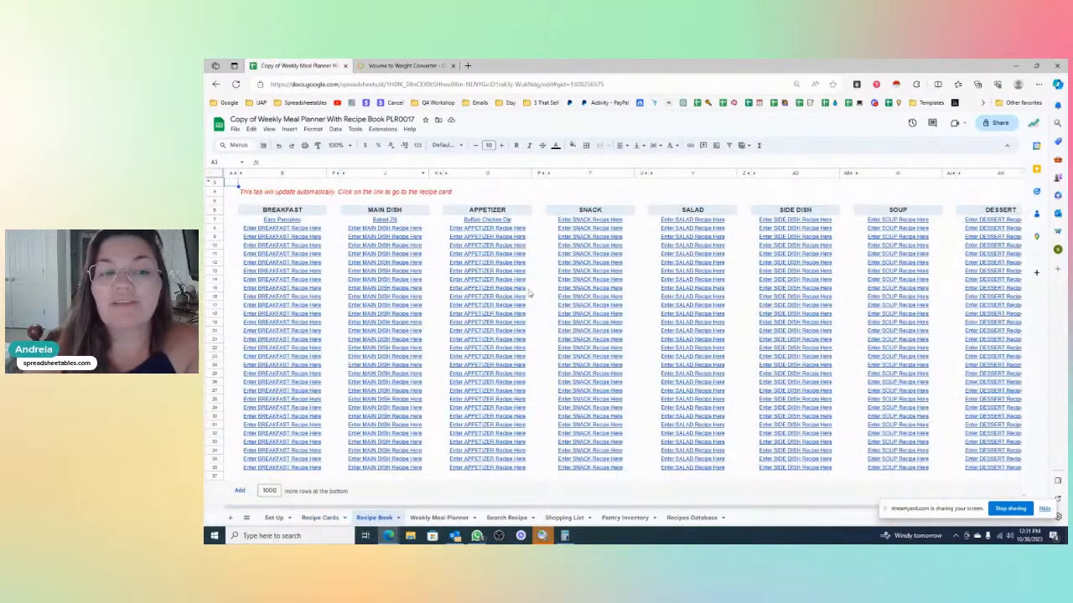
mouse_move(551, 278)
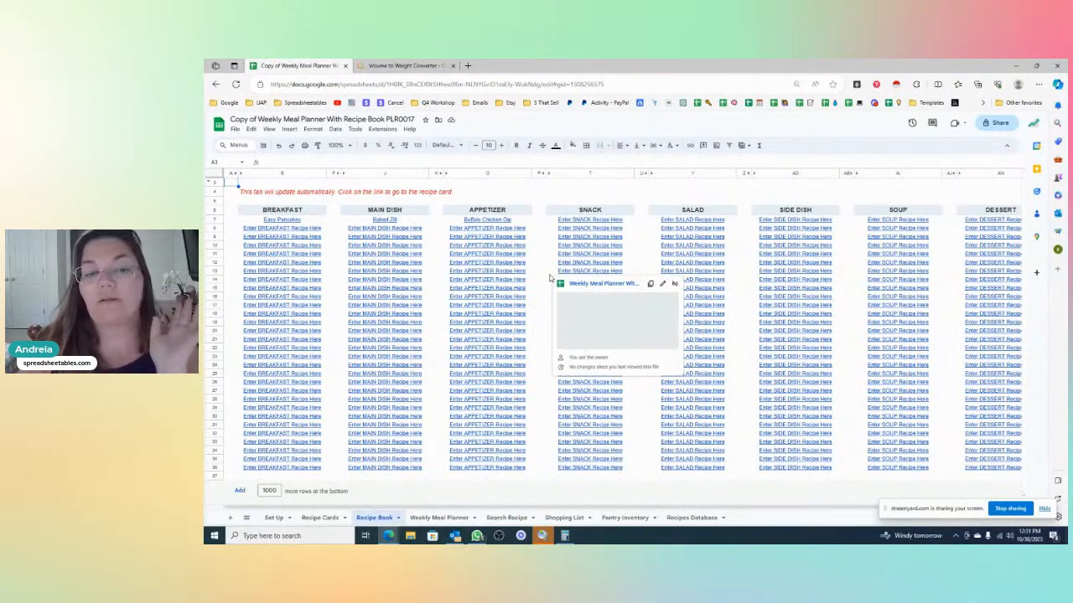
left_click(670, 185)
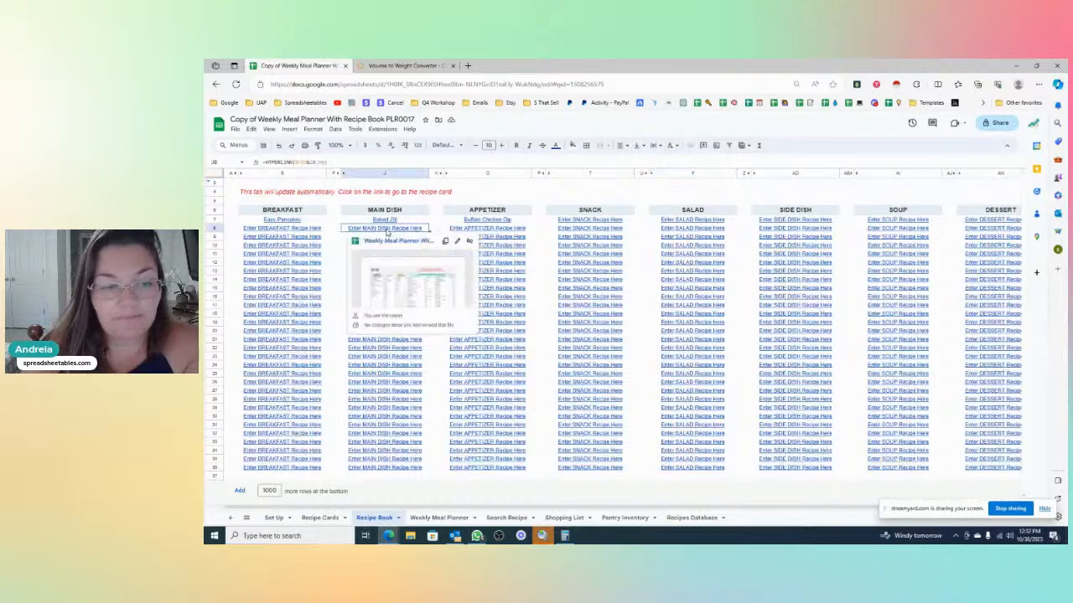
left_click(392, 245)
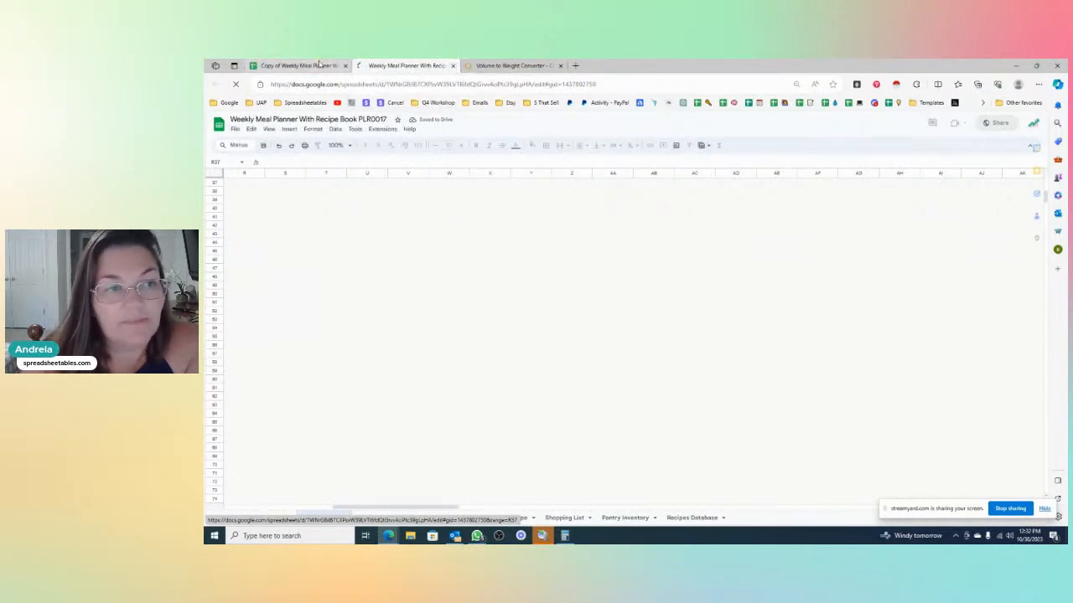
key("ctrl+w")
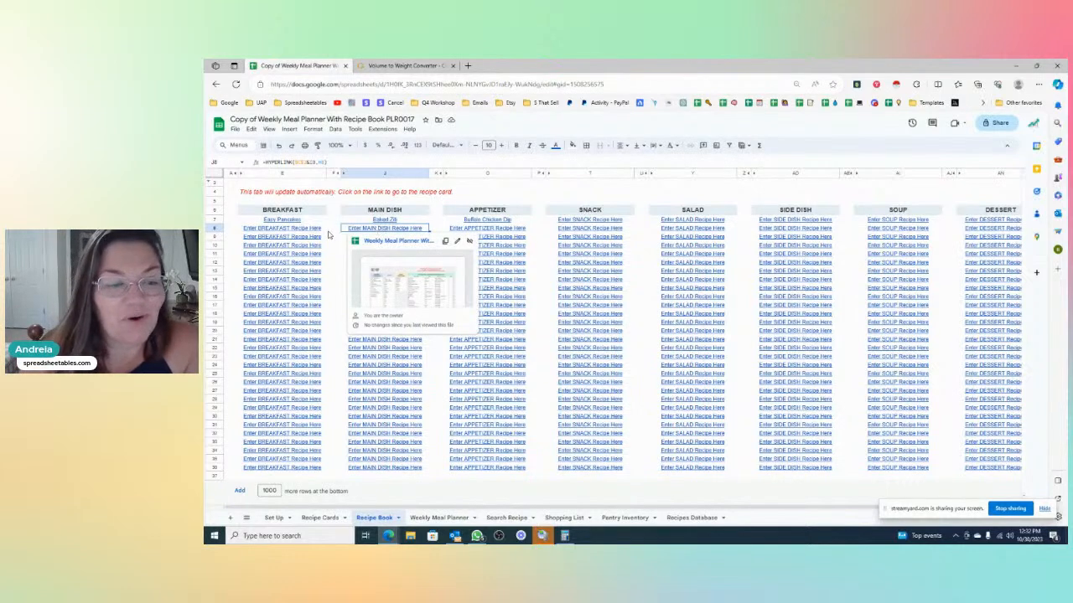
- Check the web address of the Recipe Cards sheet and return to the main dish links in the Recipe Book sheet
left_click(320, 517)
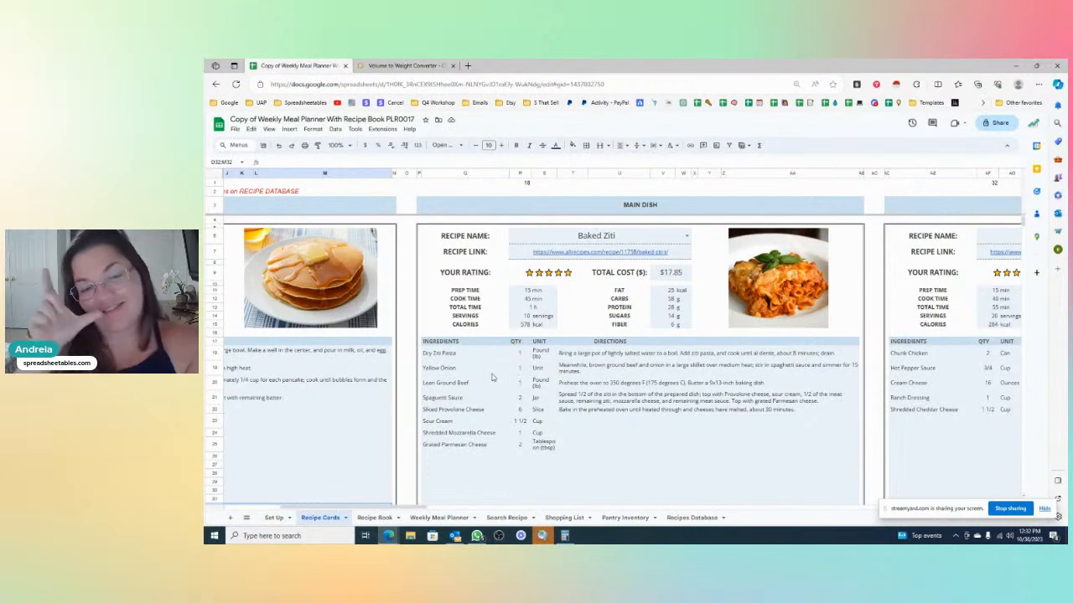
left_click(436, 84)
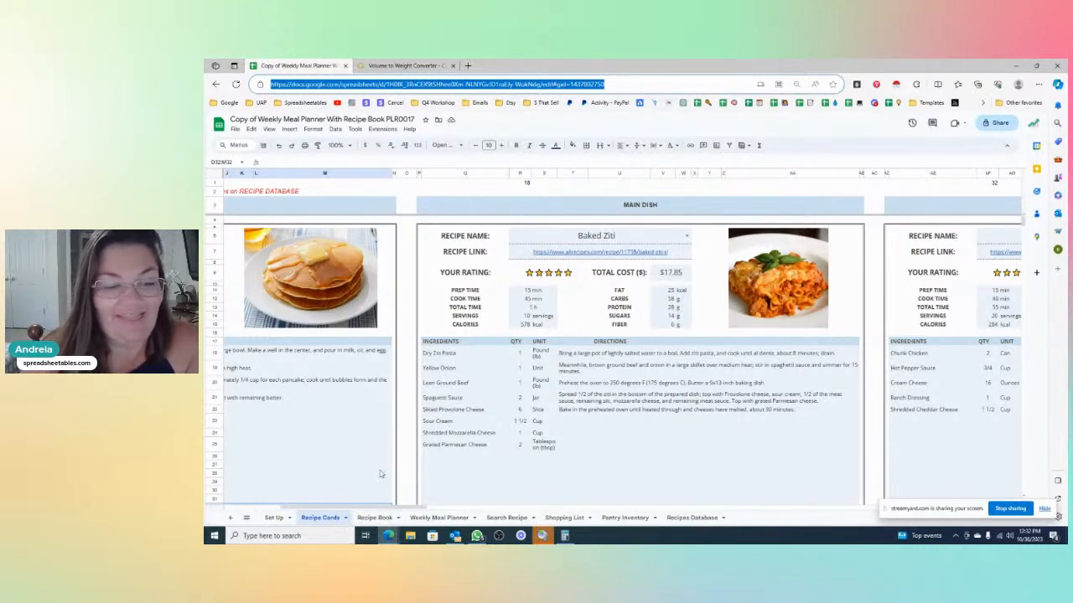
left_click(405, 421)
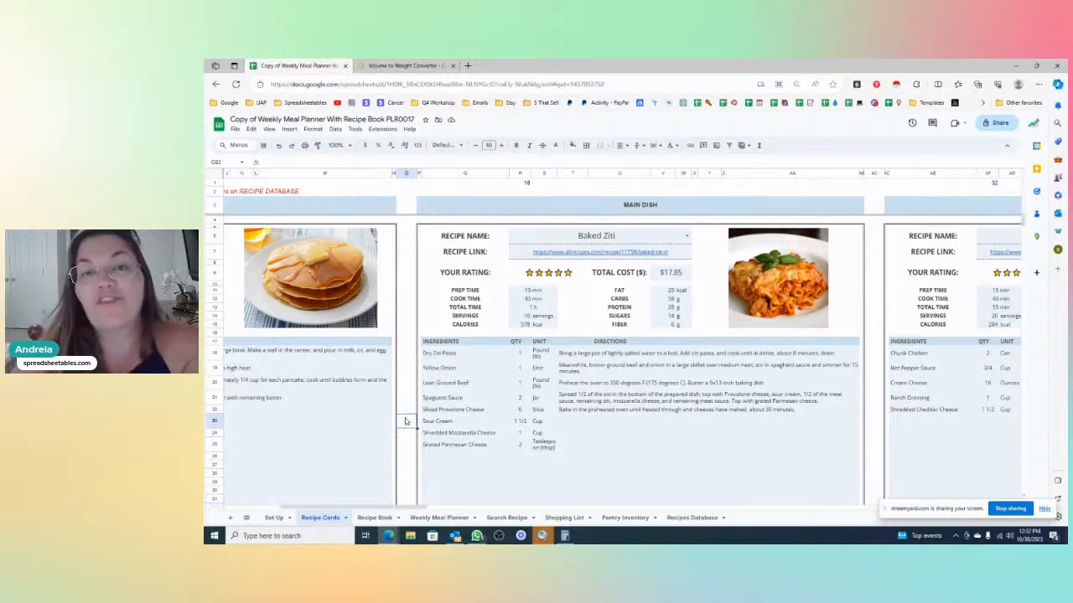
left_click(373, 520)
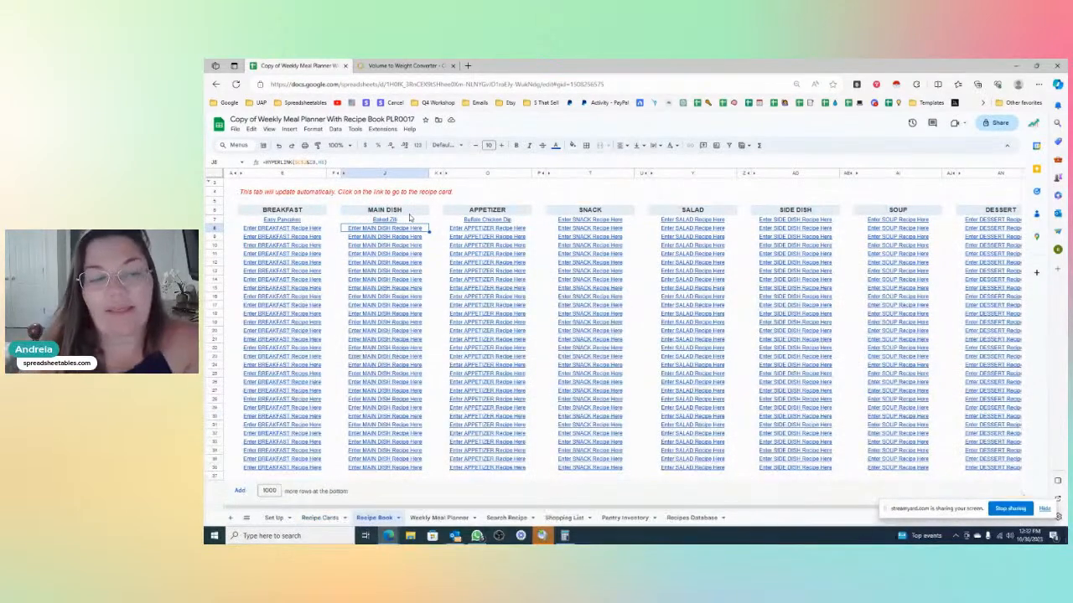
mouse_move(406, 231)
- Choose Air Fryer Chicken Tenders as the recipe for the second Main Dish card on the Recipe Cards sheet
left_click(315, 519)
scroll(574, 338, "down", 5)
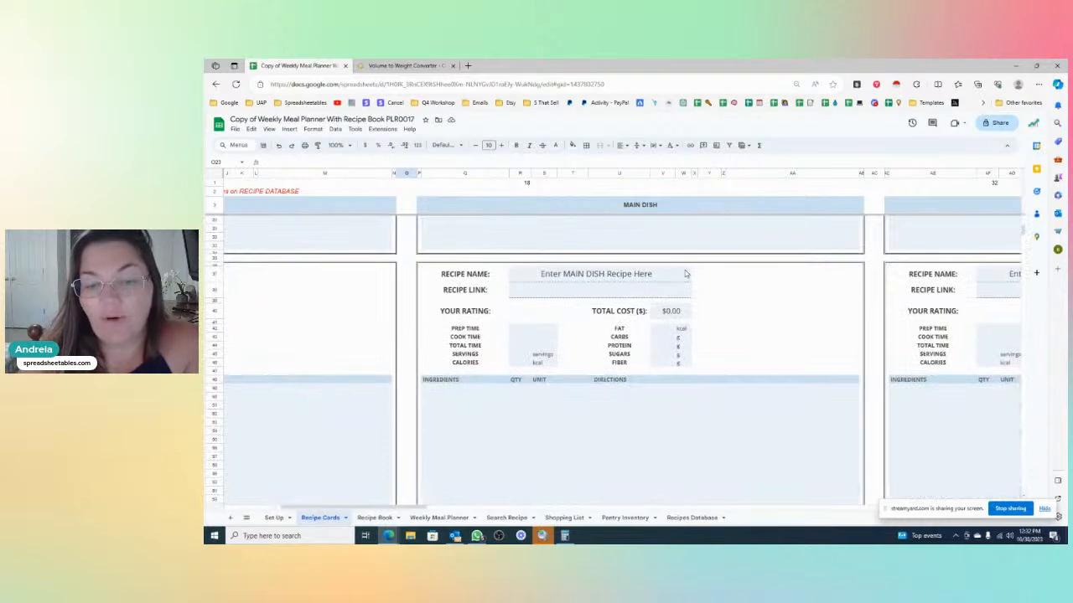
left_click(686, 274)
left_click(543, 311)
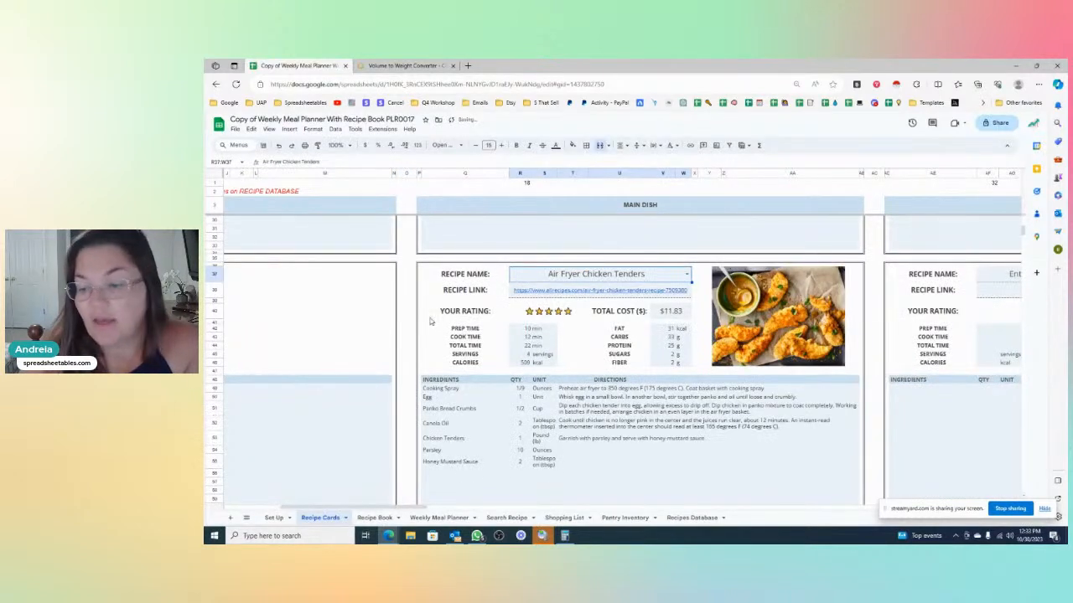
scroll(660, 334, "down", 1)
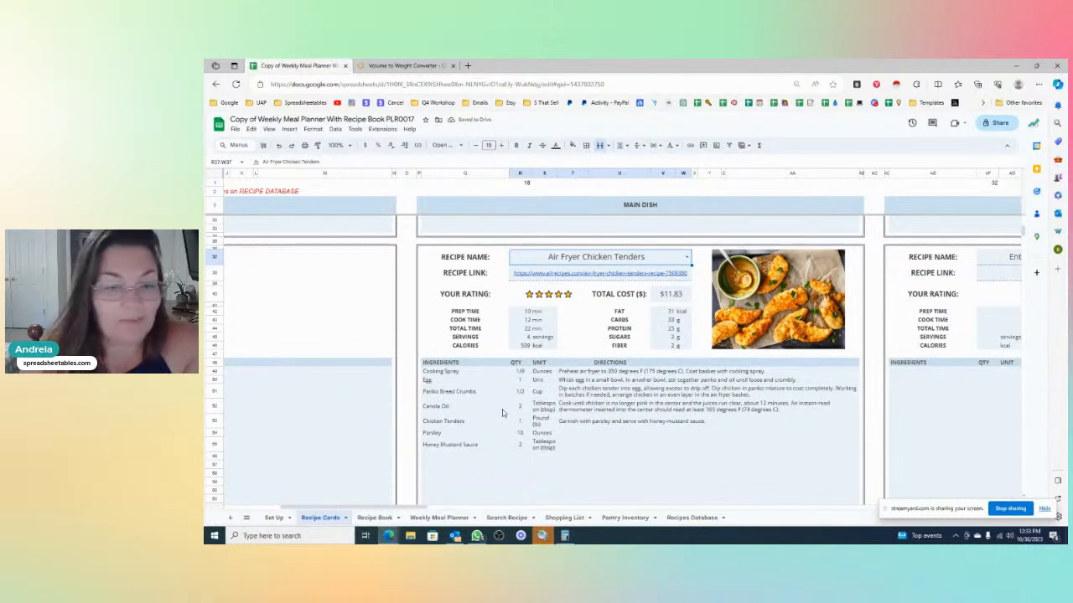
scroll(546, 392, "down", 1)
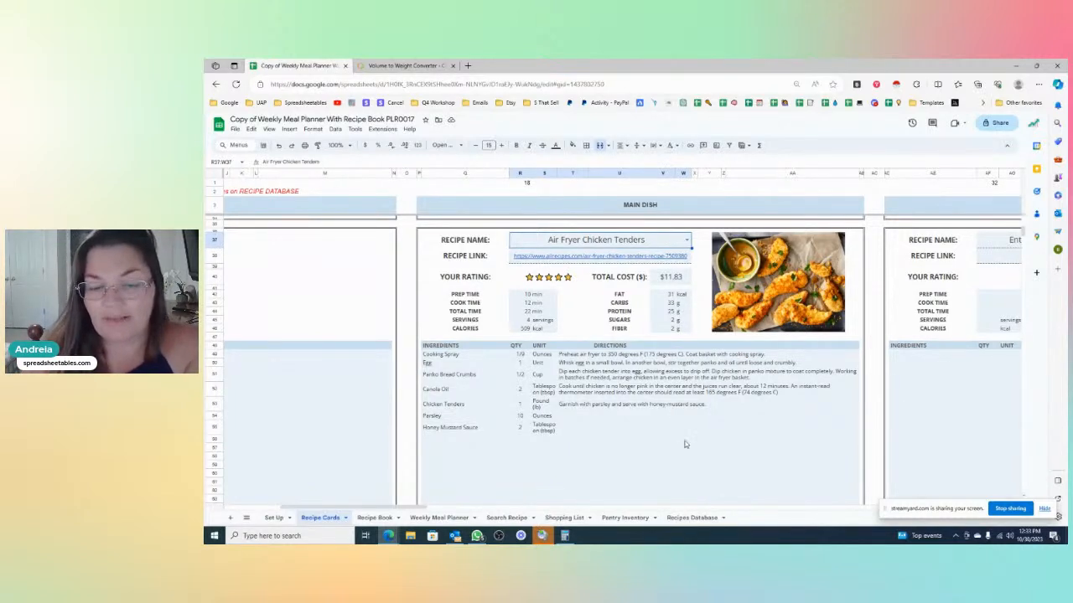
- Review the total cost, servings and ingredient quantities on the Air Fryer Chicken Tenders card, and reselect that recipe as its name
left_click(673, 279)
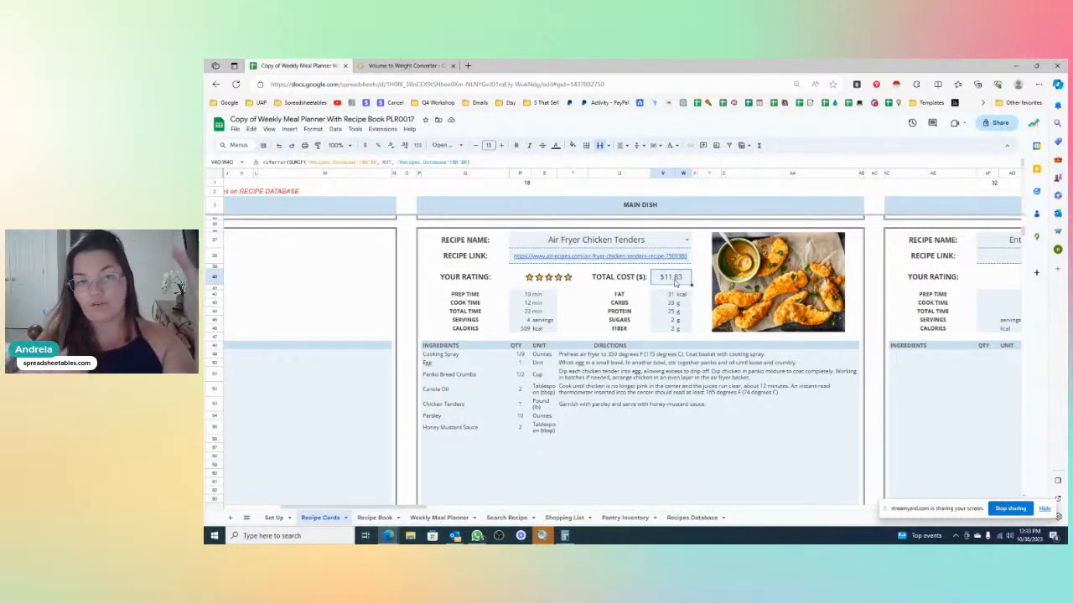
left_click(526, 321)
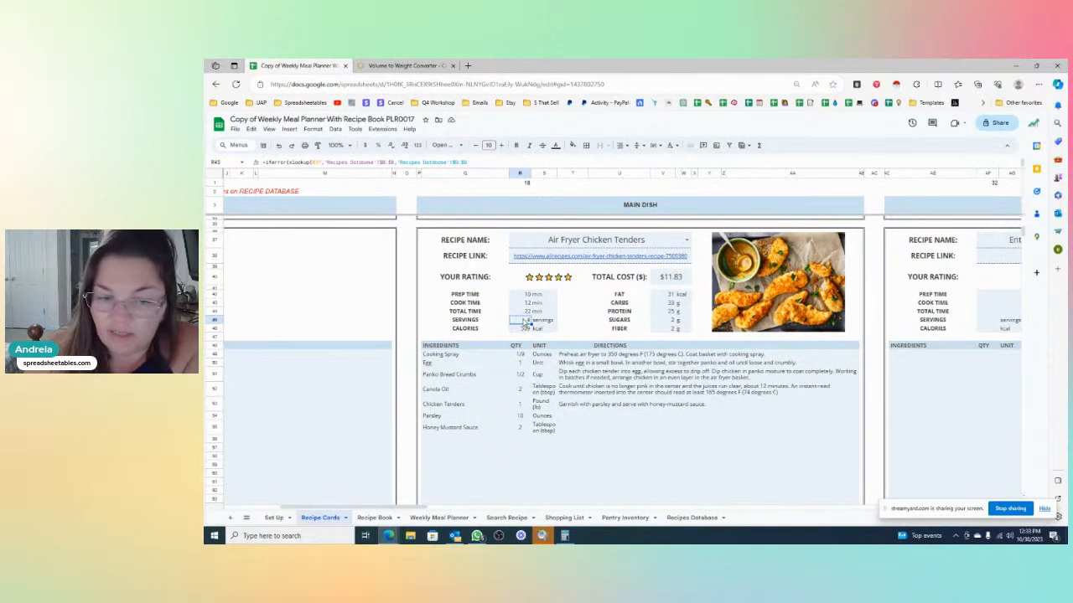
left_click(513, 356)
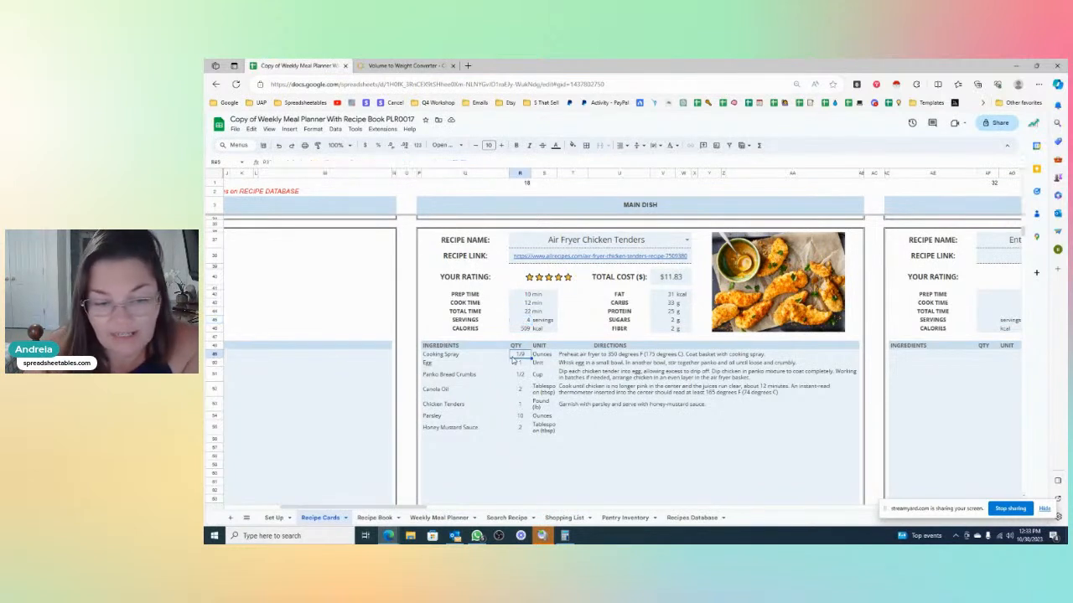
left_click(520, 440)
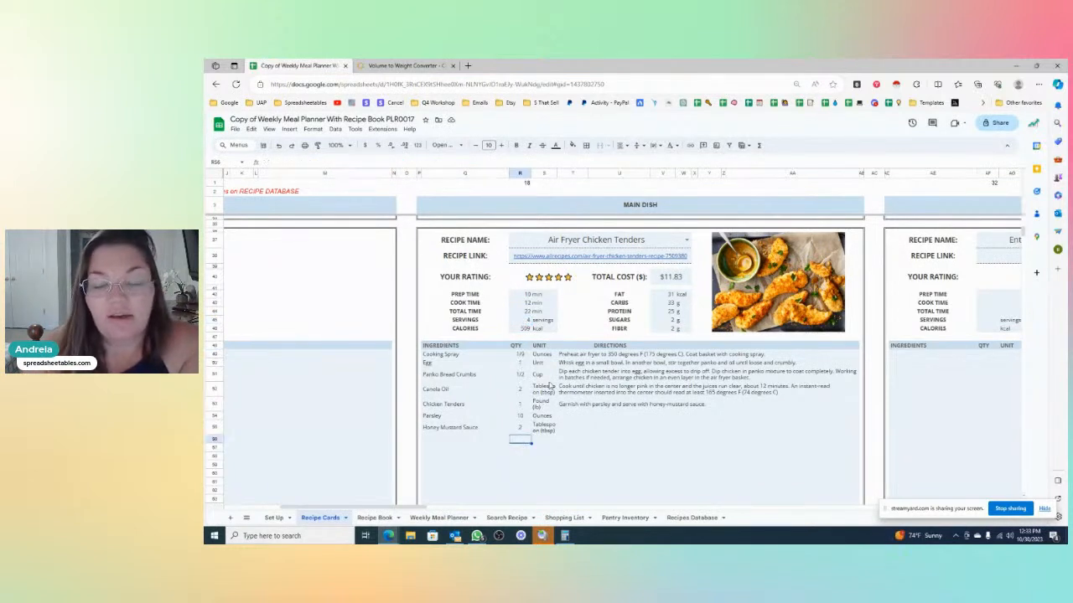
scroll(551, 381, "up", 1)
scroll(551, 381, "down", 1)
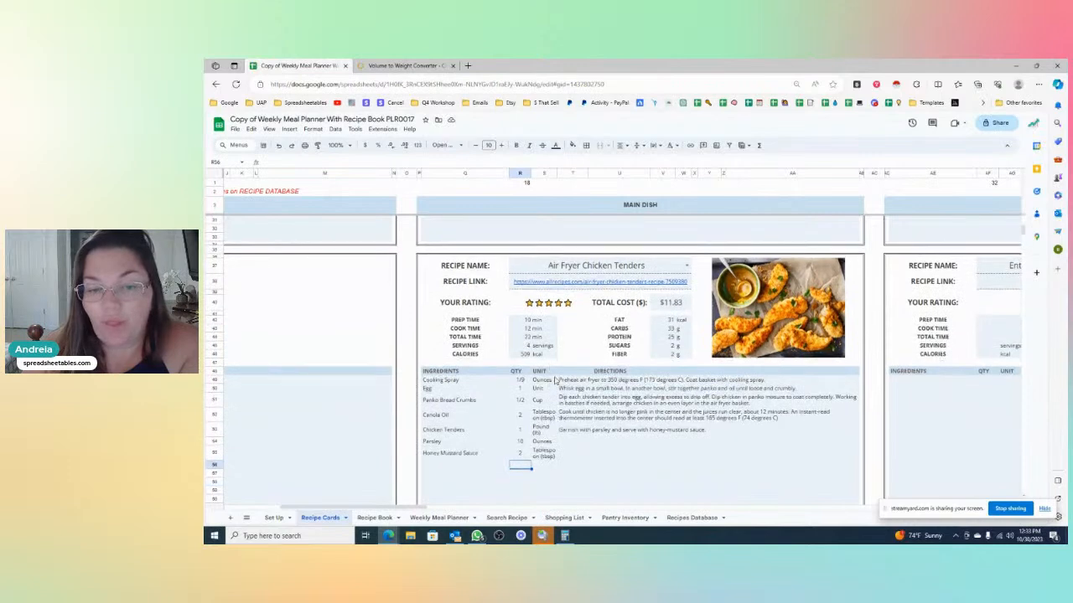
left_click(687, 266)
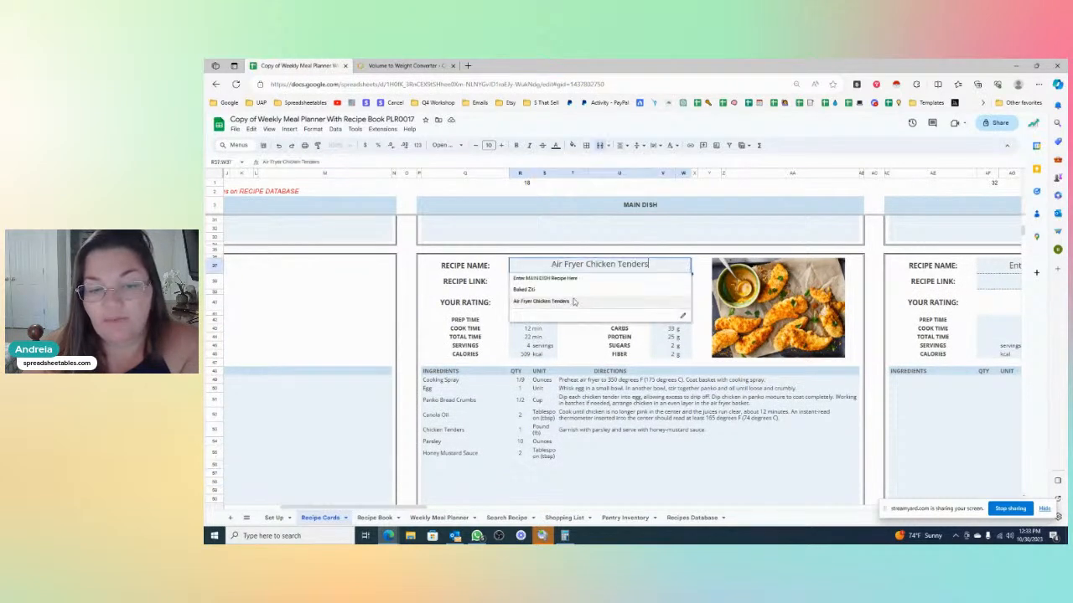
left_click(573, 302)
- In the Recipe Book sheet, check the link preview of Air Fryer Chicken Tenders under Main Dish
left_click(373, 518)
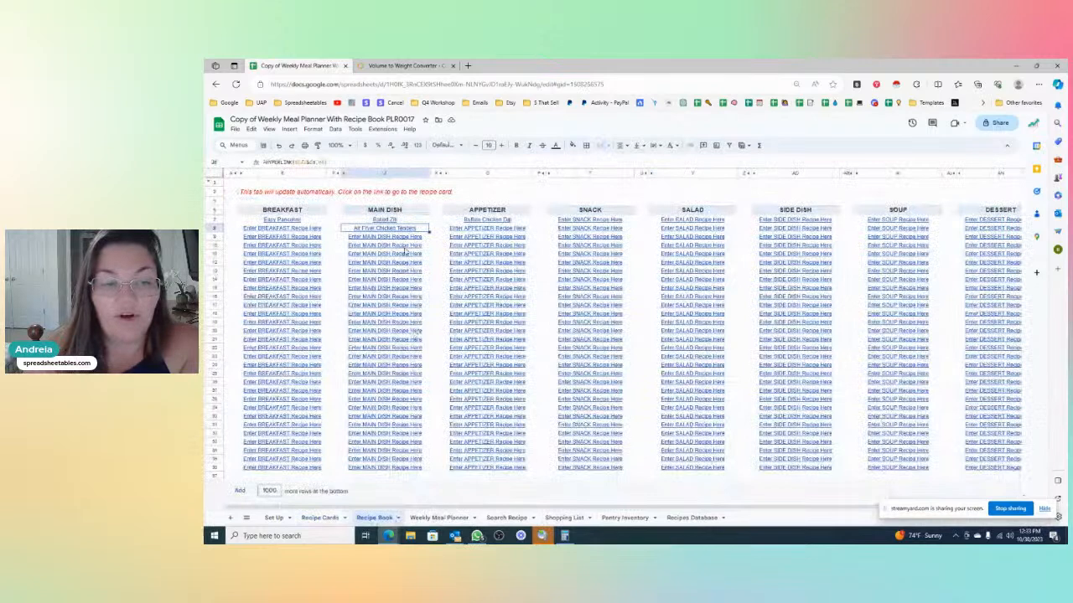
mouse_move(386, 234)
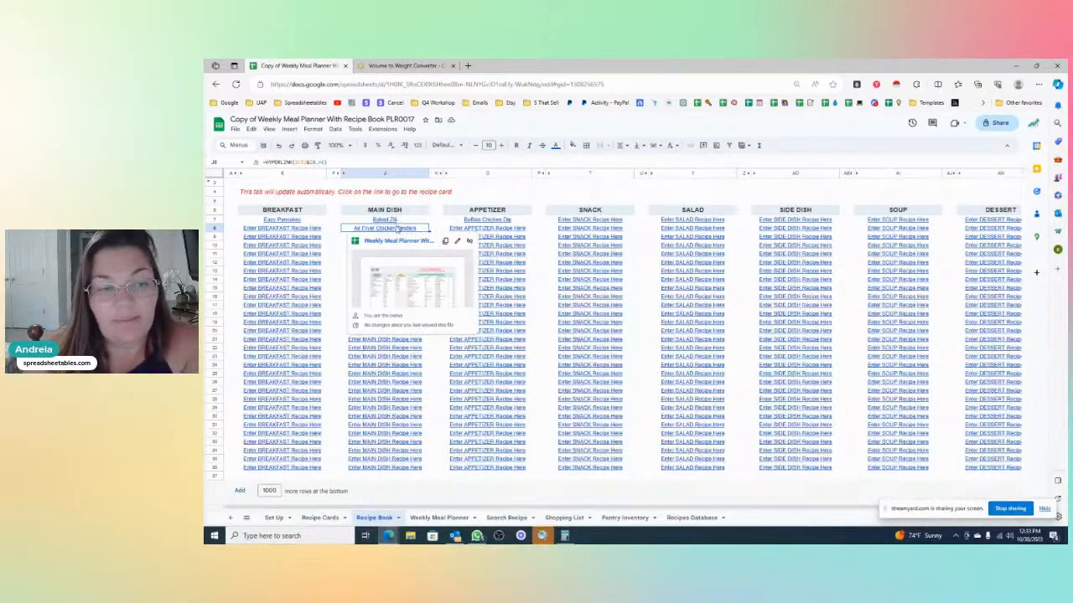
left_click(492, 183)
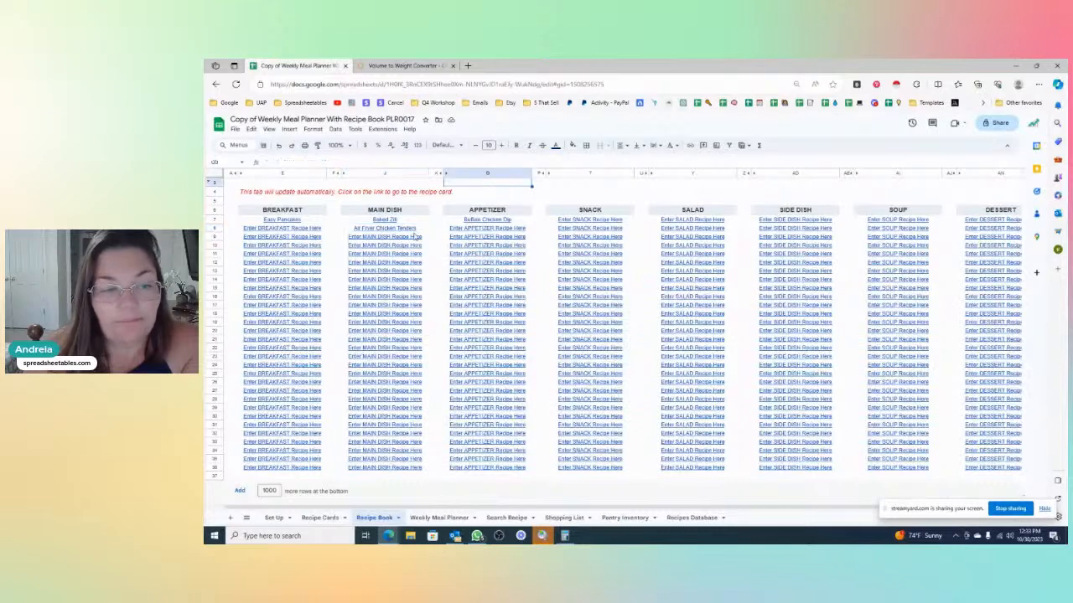
left_click(583, 184)
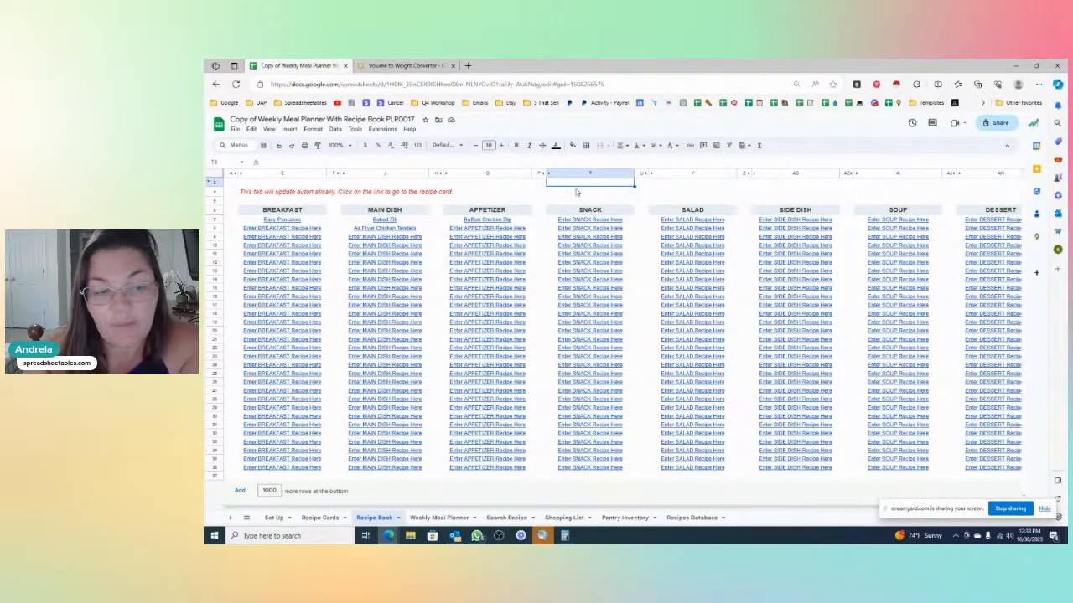
mouse_move(400, 233)
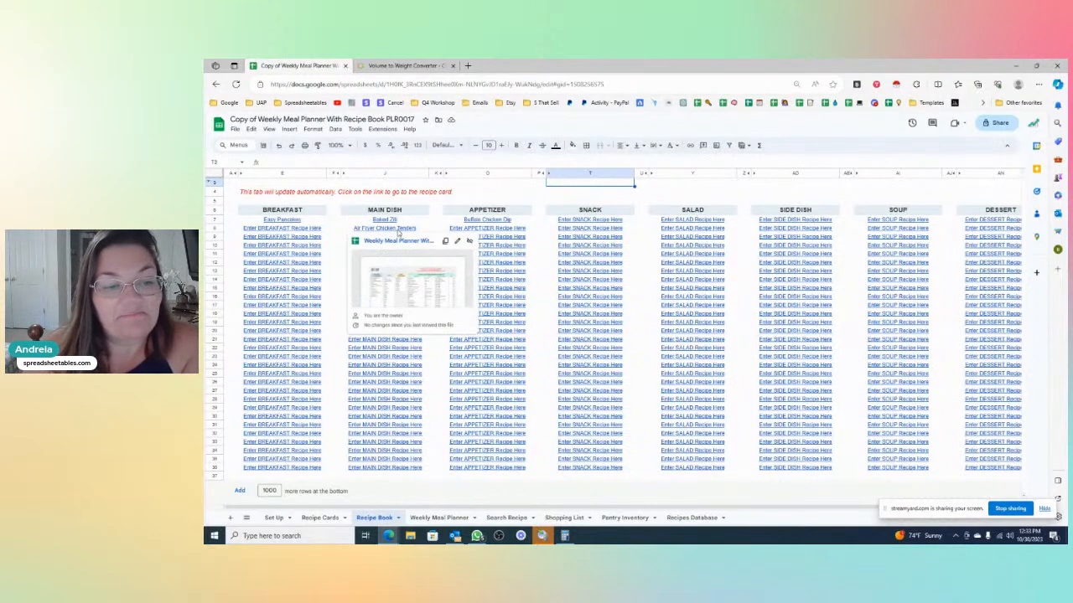
left_click(679, 185)
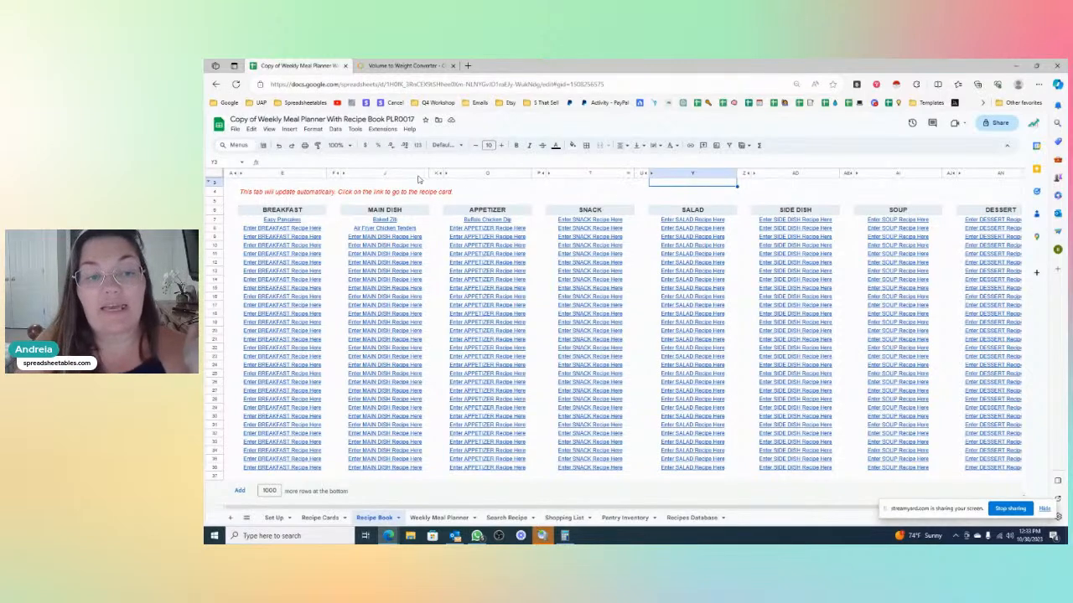
mouse_move(379, 234)
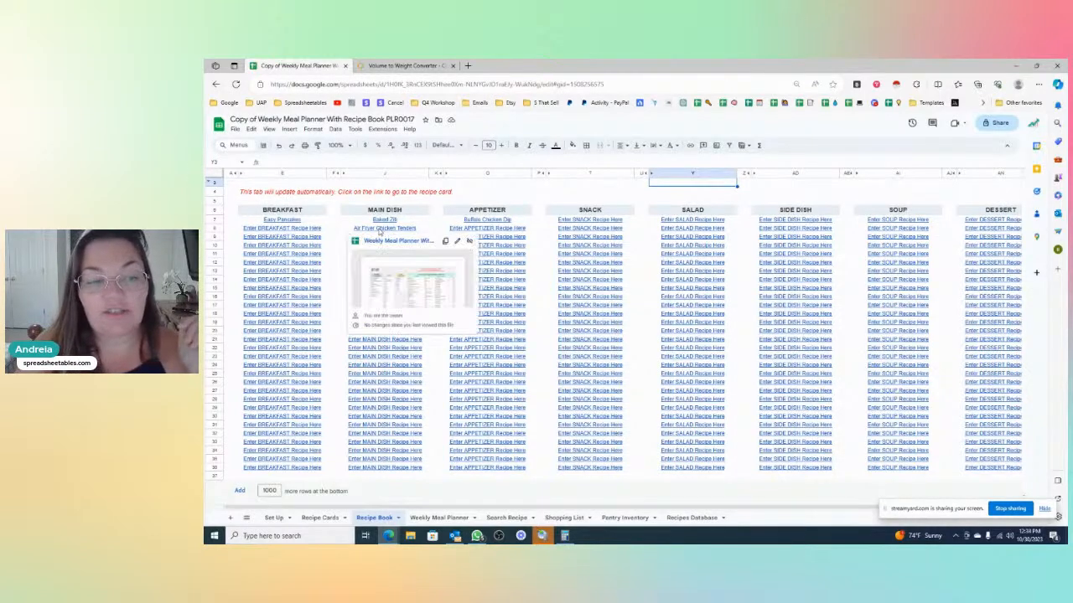
- Test the Easy Pancakes link under Breakfast and close the planner file it opens
left_click(286, 221)
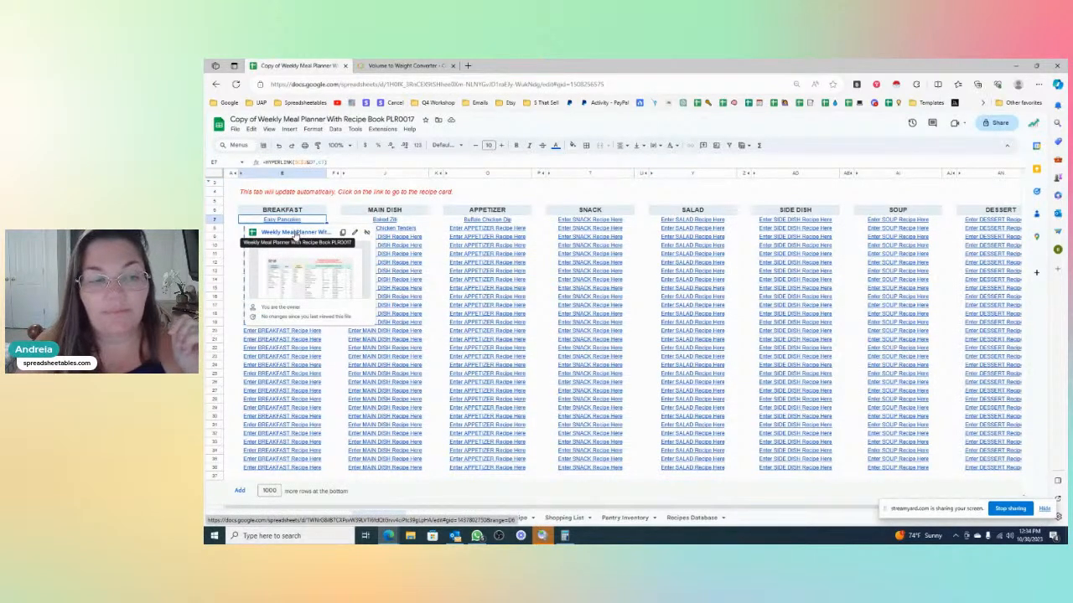
left_click(295, 235)
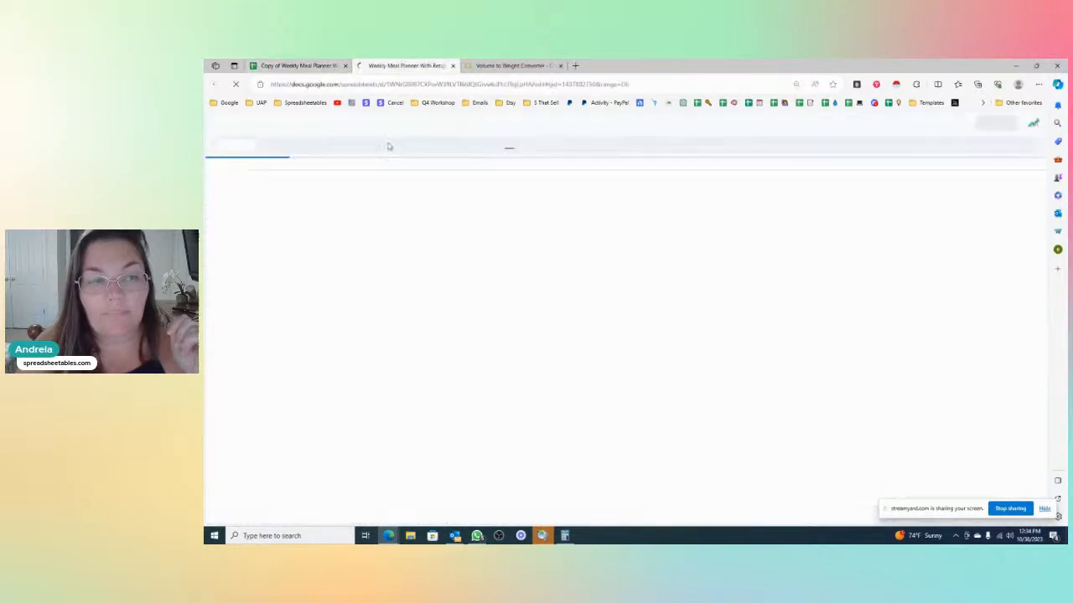
left_click(452, 67)
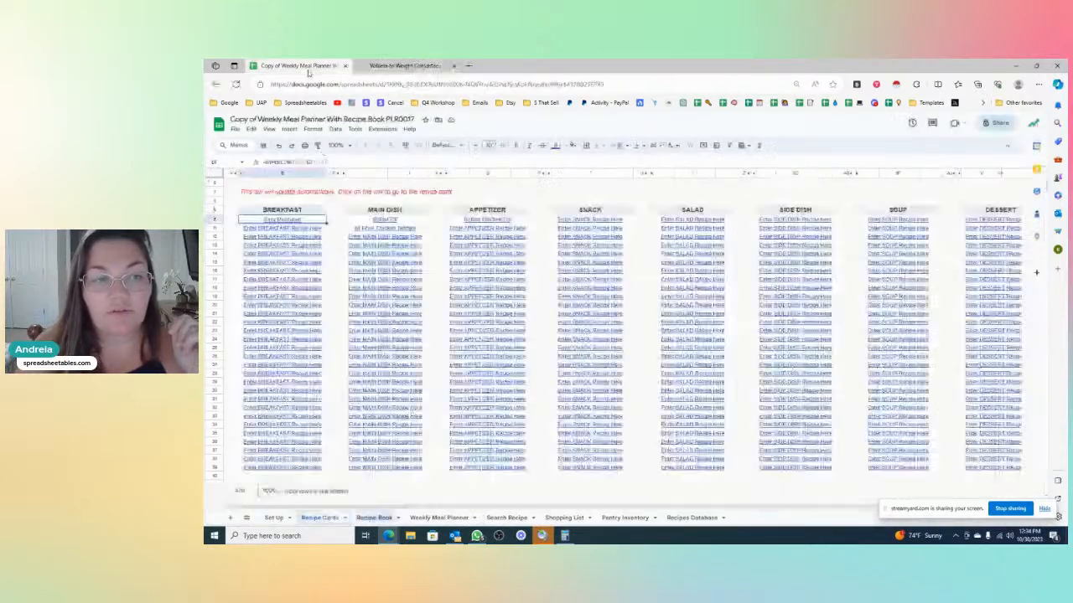
left_click(558, 181)
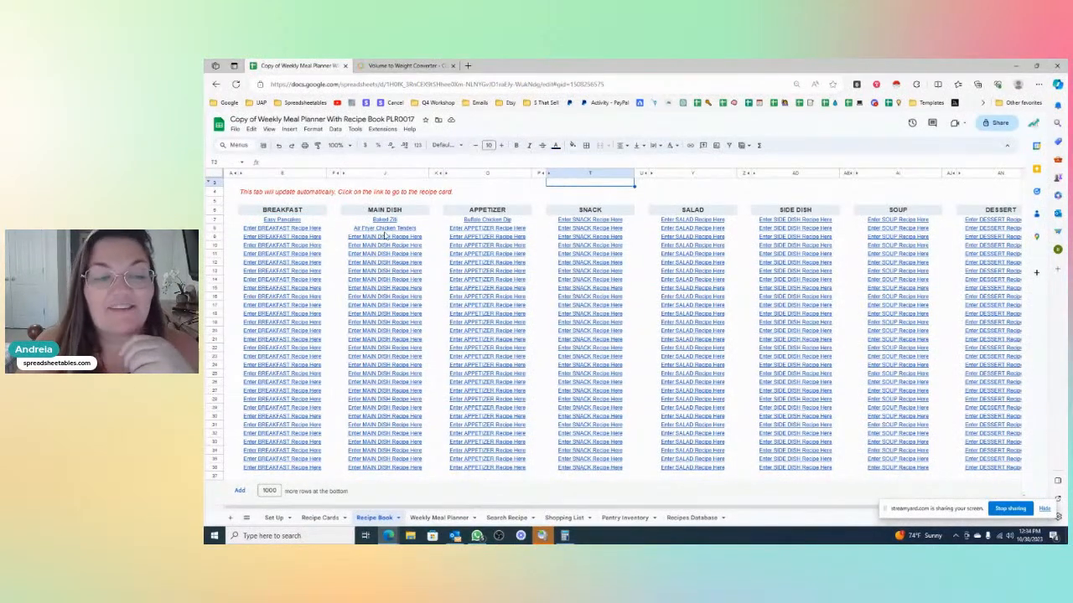
- Go from the Air Fryer Chicken Tenders link in the Recipe Book to its card on the Recipe Cards sheet
left_click(688, 195)
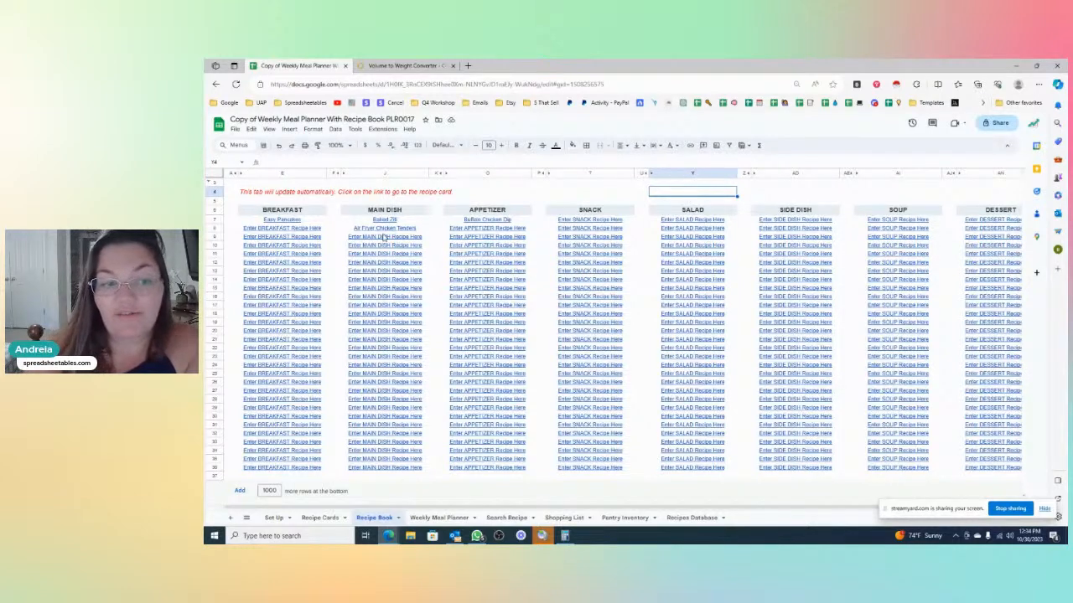
mouse_move(385, 235)
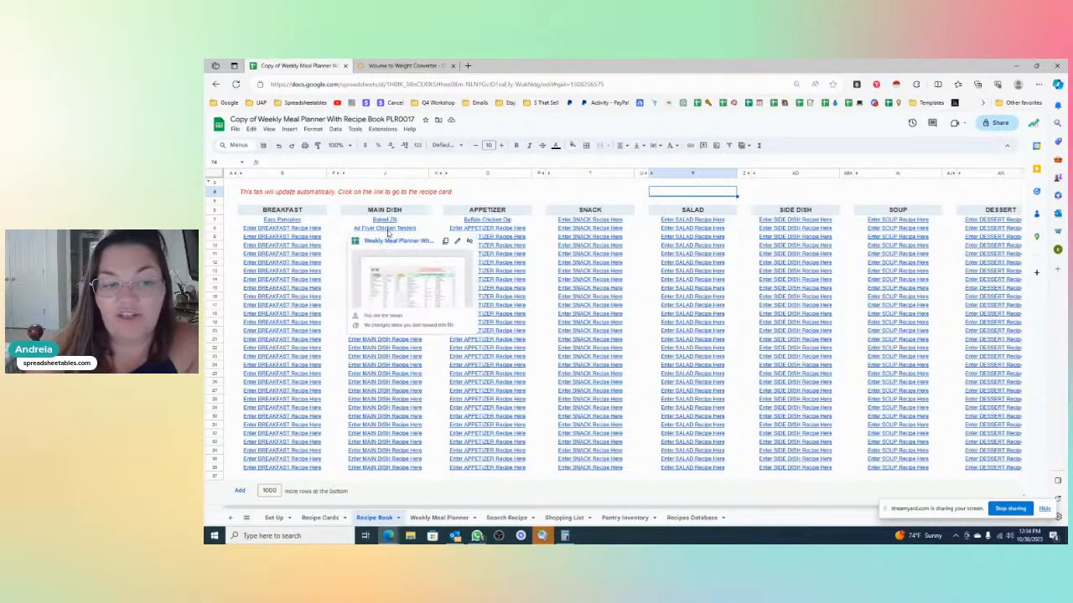
left_click(387, 241)
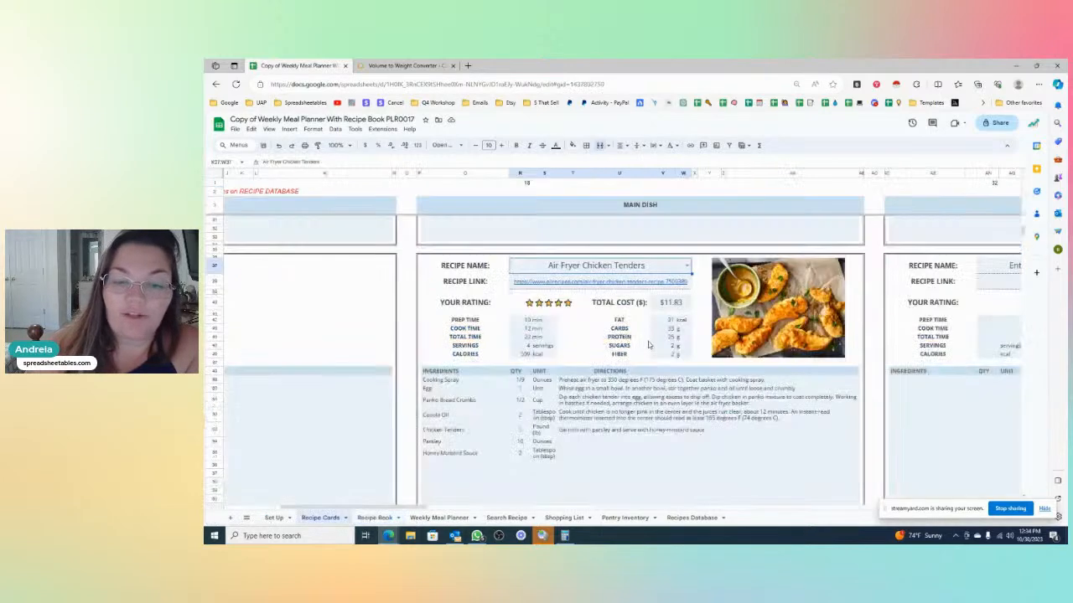
scroll(606, 299, "down", 1)
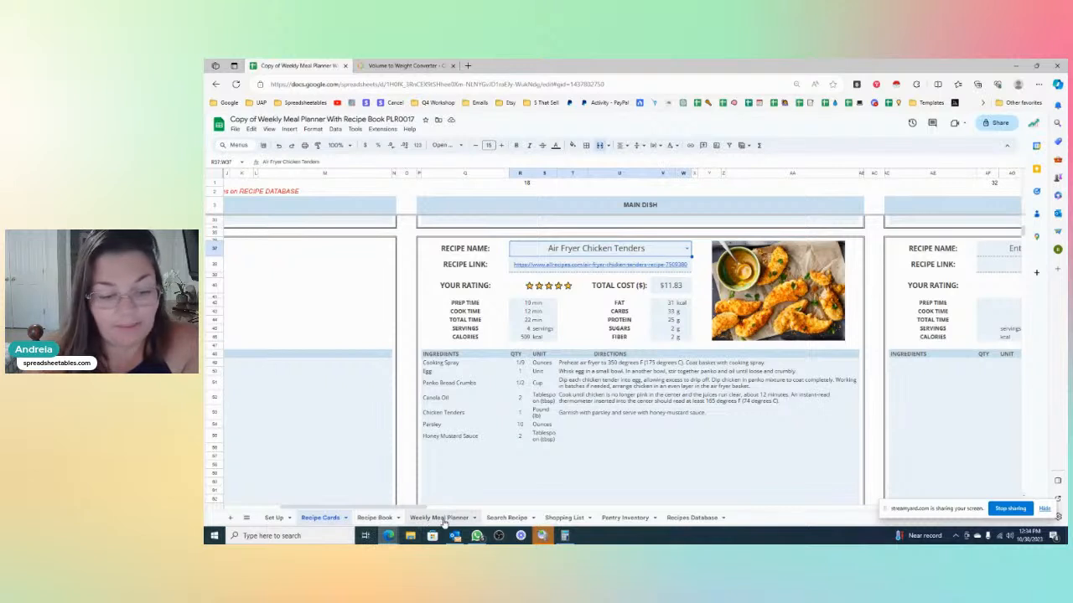
- Compare the Baked Ziti servings in the Search Recipe sheet with those on its Main Dish card in Recipe Cards
left_click(507, 518)
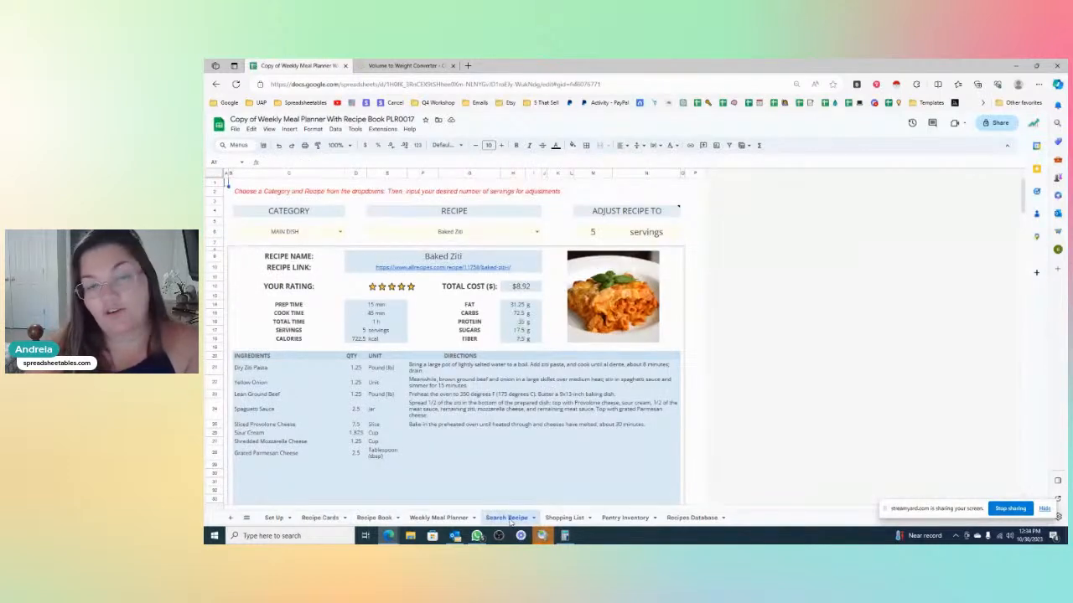
scroll(578, 394, "down", 1)
scroll(553, 387, "up", 1)
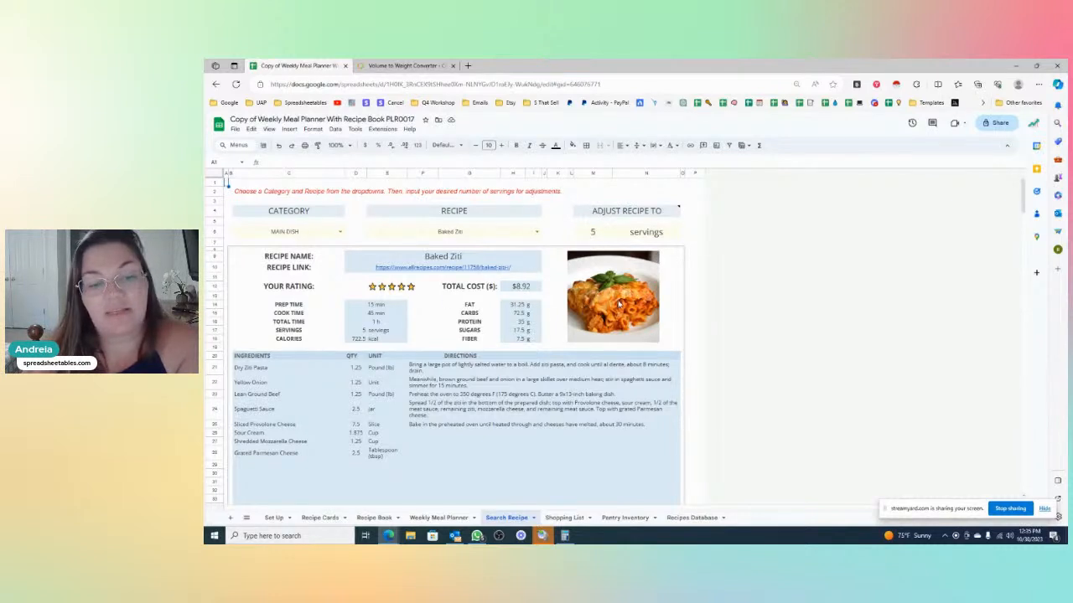
left_click(596, 235)
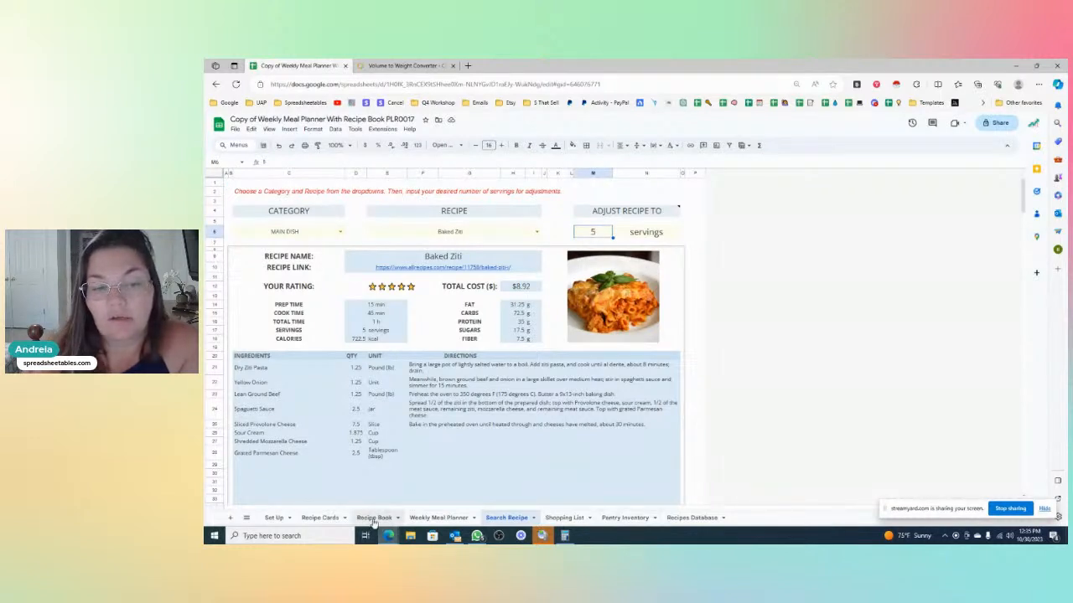
left_click(320, 517)
scroll(643, 394, "up", 5)
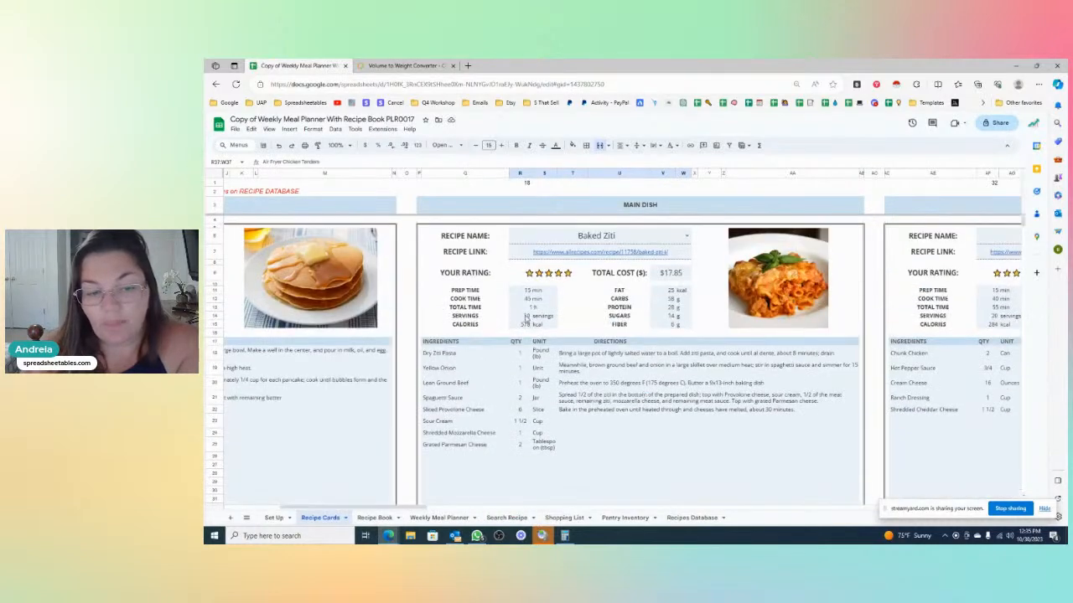
left_click(524, 319)
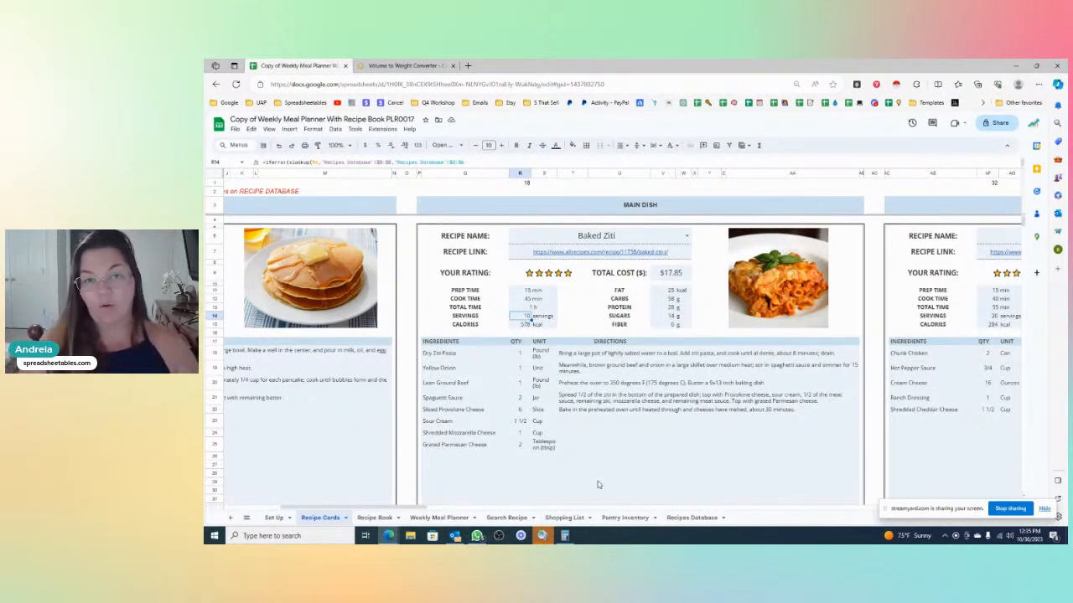
- In the Search Recipe sheet, adjust Baked Ziti to 10 servings and set it back to 5
left_click(512, 518)
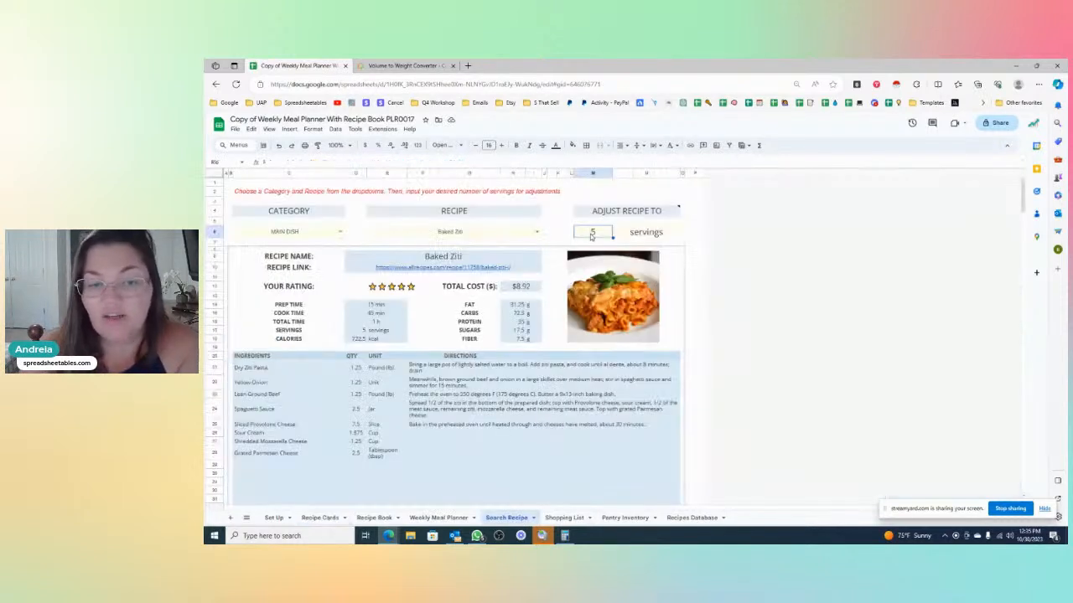
type("10")
key("Return")
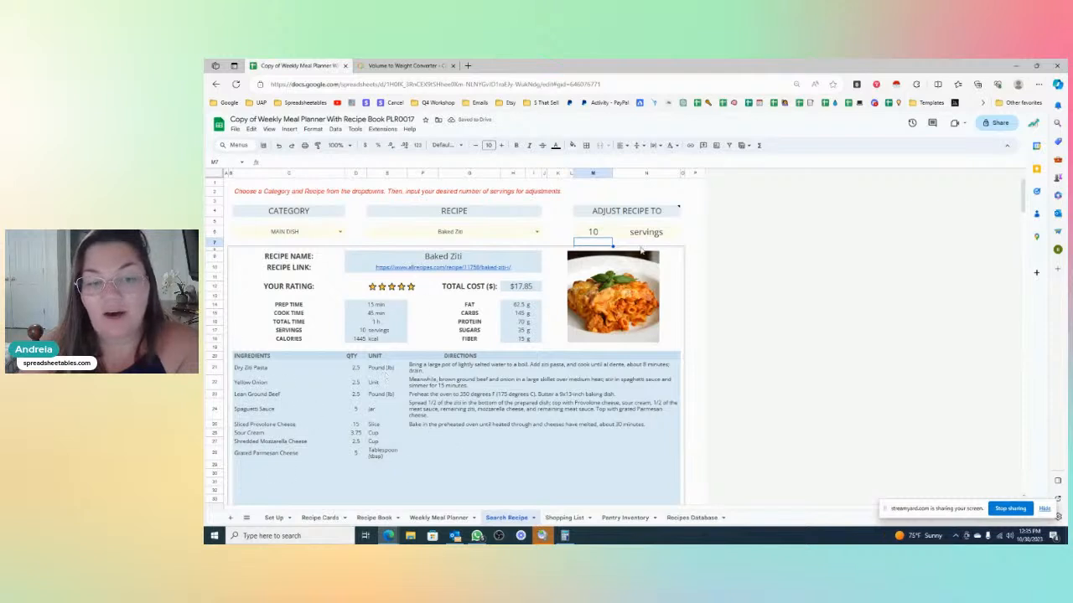
left_click(587, 230)
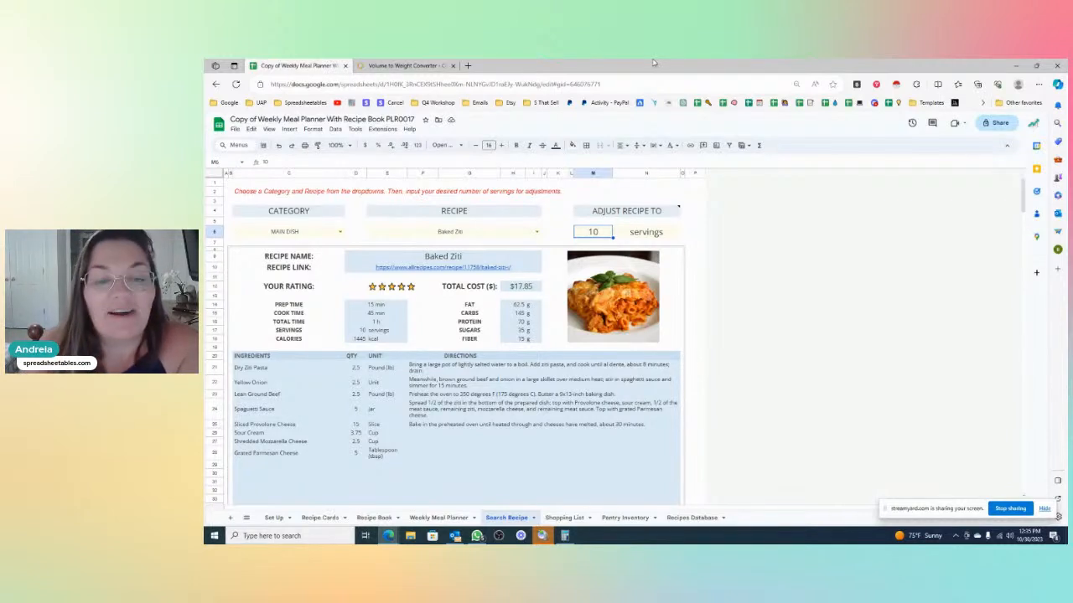
type("5")
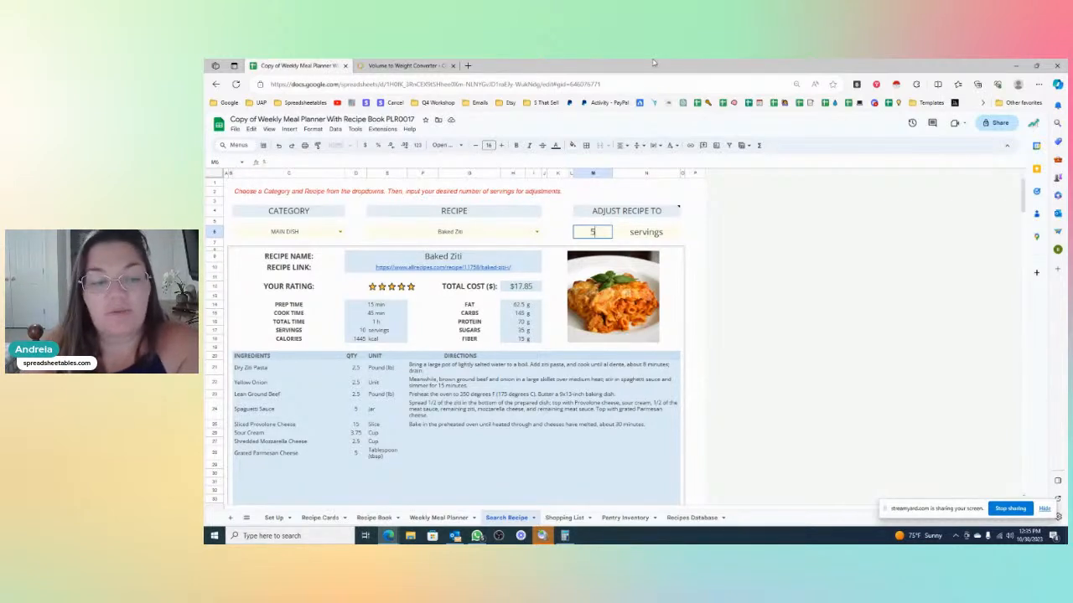
key("Return")
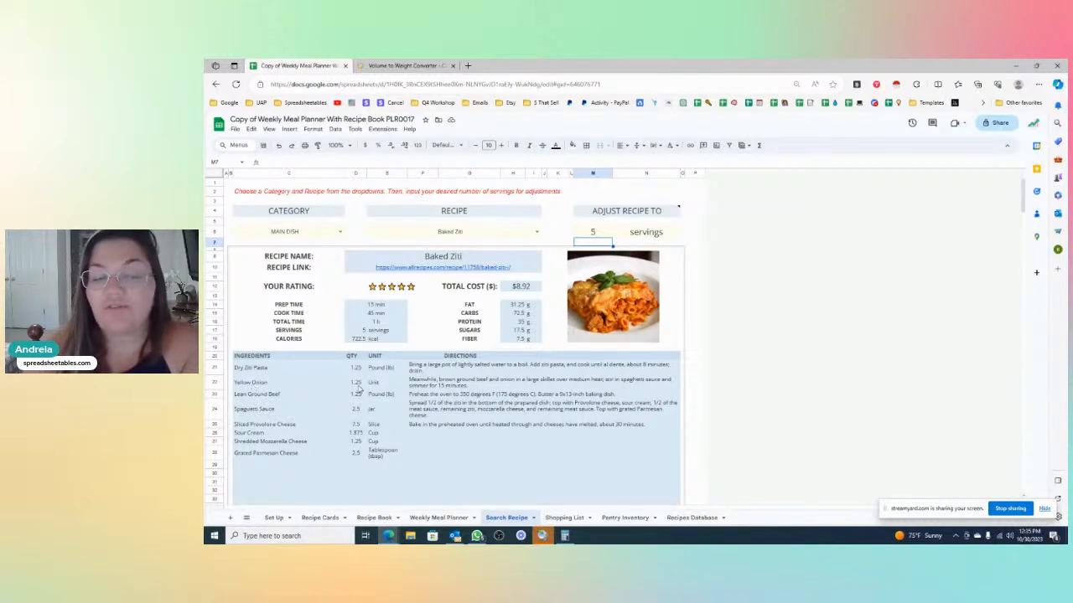
- Set the Search Recipe category to BREAKFAST and choose Easy Pancakes as the recipe
left_click(425, 434)
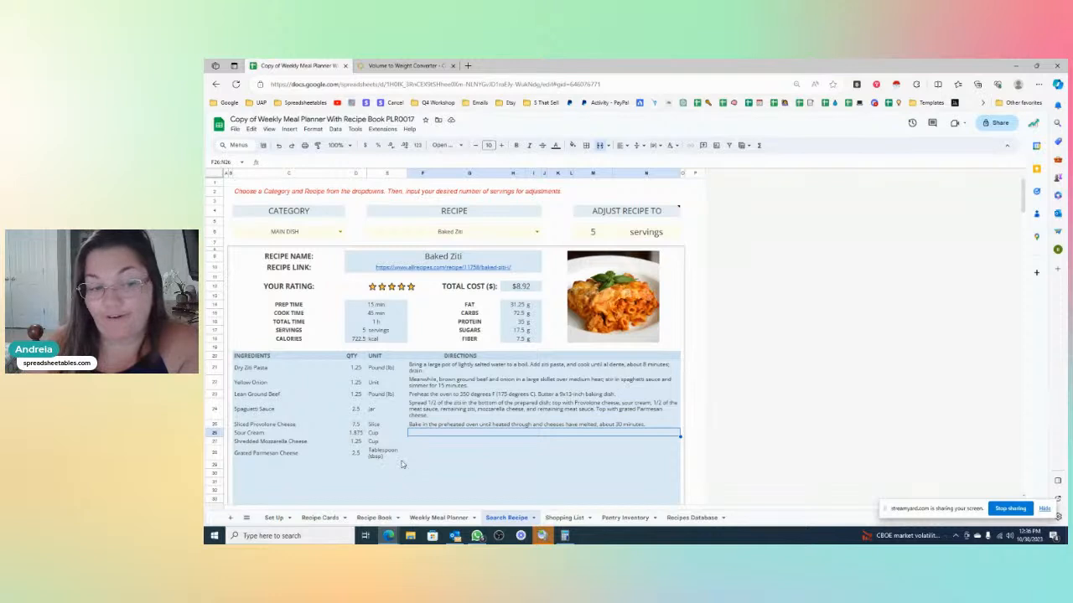
left_click(339, 233)
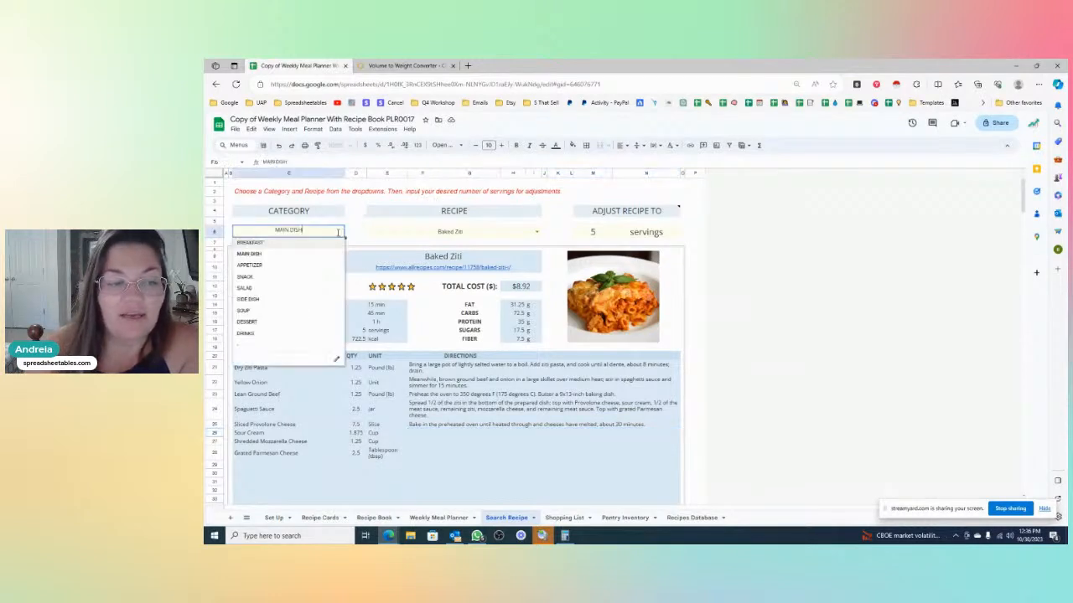
left_click(285, 243)
left_click(537, 232)
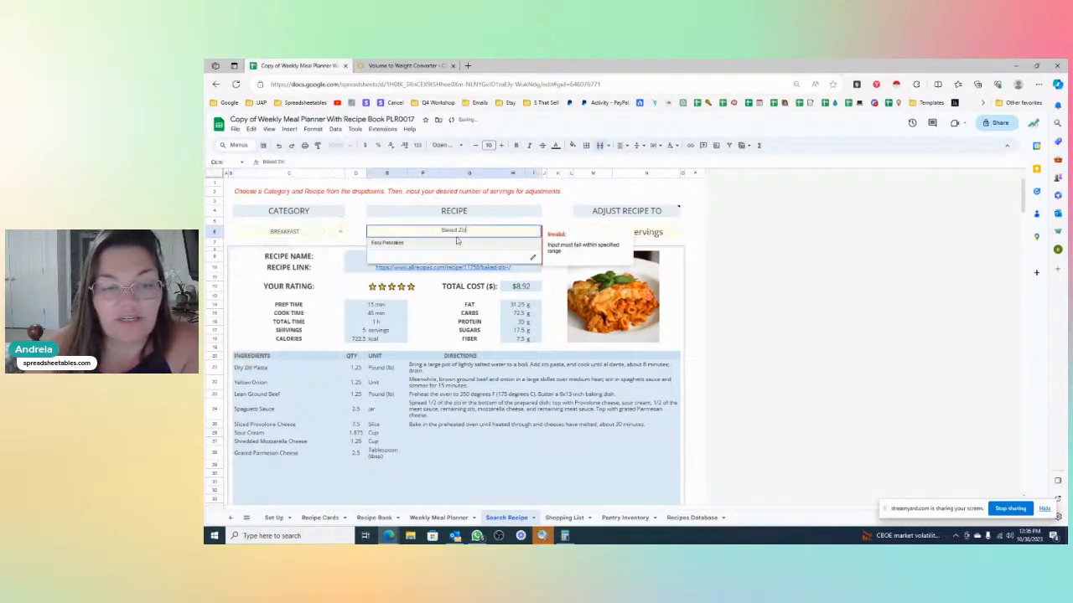
left_click(387, 243)
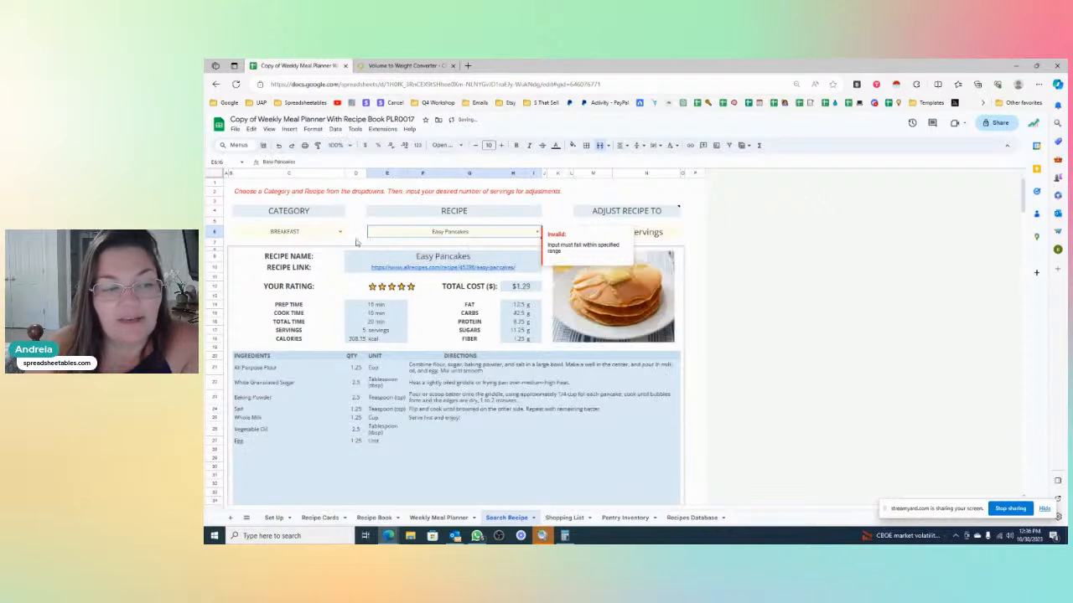
- Set the Search Recipe category to APPETIZER and choose Buffalo Chicken Dip as the recipe
left_click(358, 221)
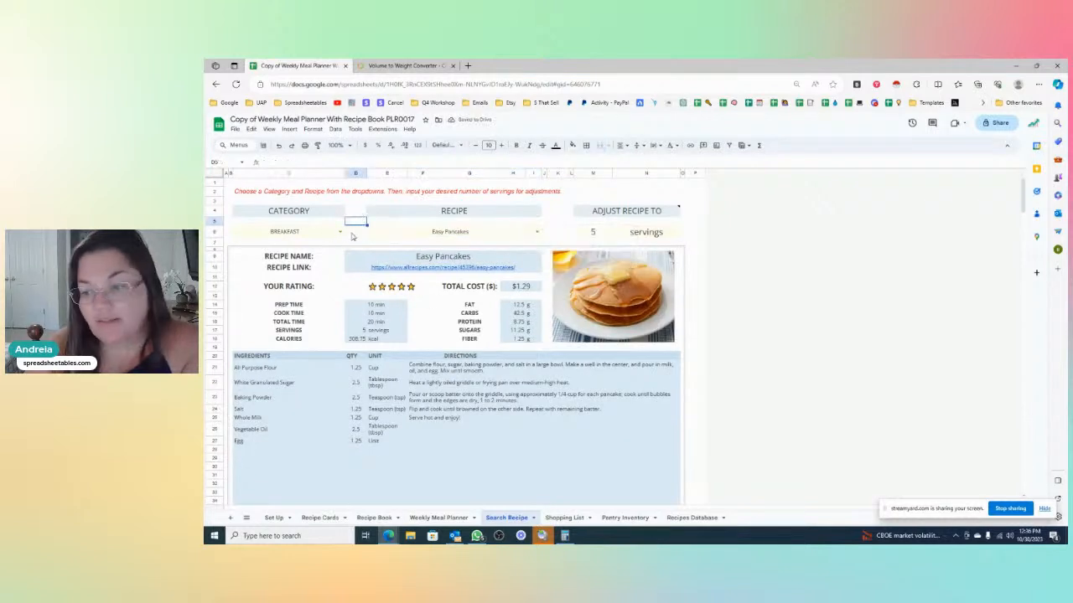
left_click(341, 238)
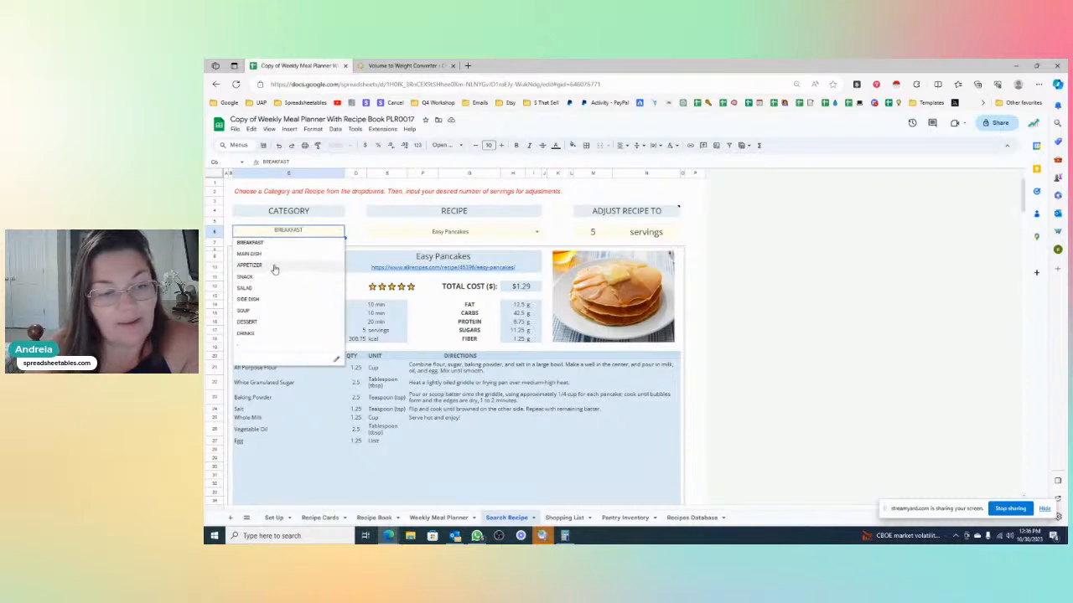
left_click(274, 269)
left_click(537, 233)
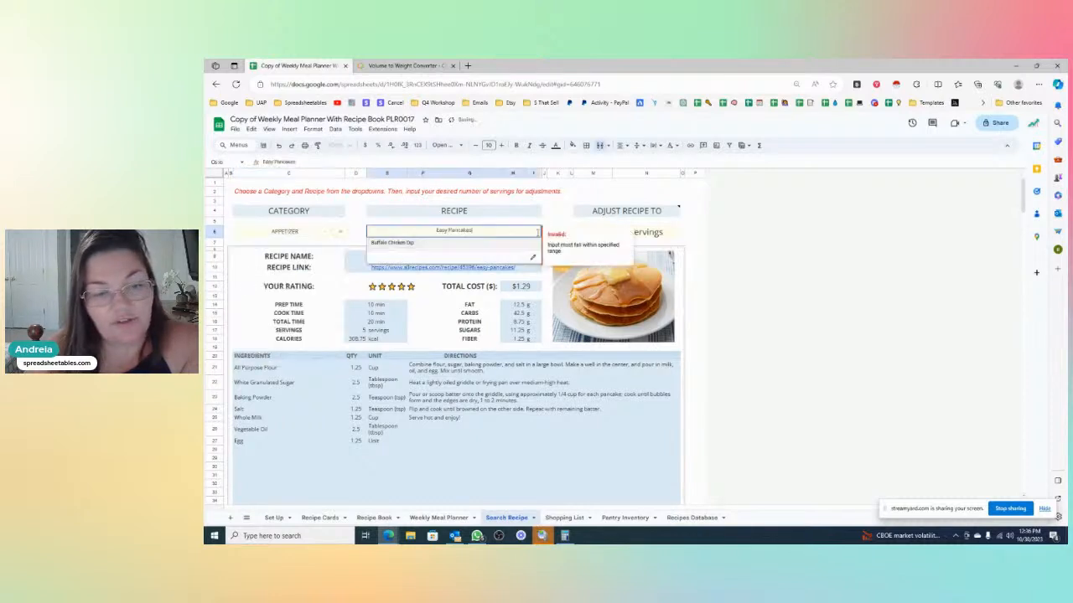
left_click(404, 243)
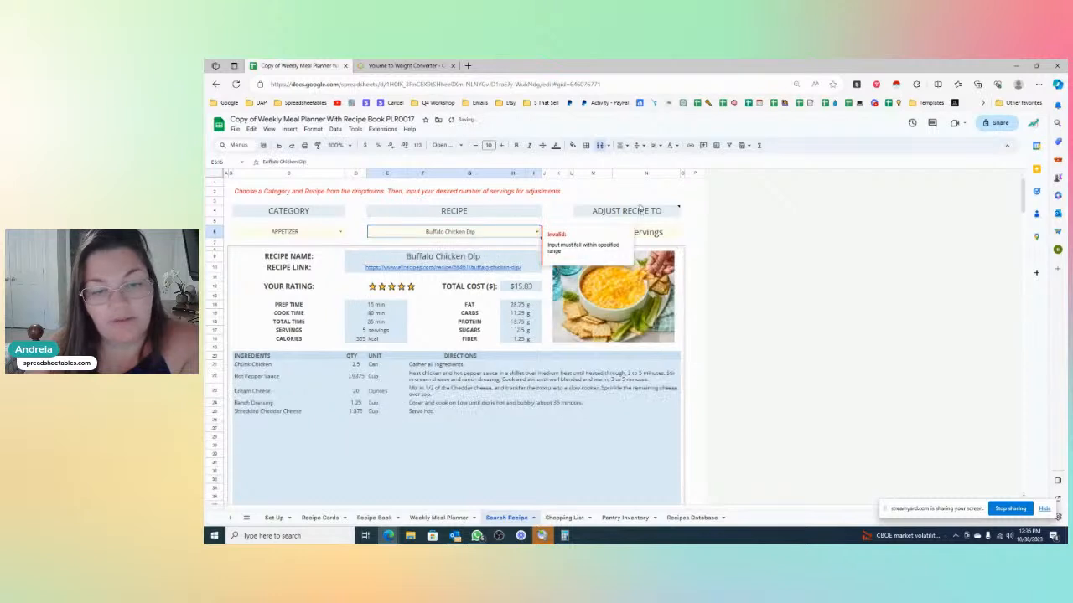
- Switch the Search Recipe category to MAIN DISH and choose Air Fryer Chicken Tenders as the recipe
left_click(340, 232)
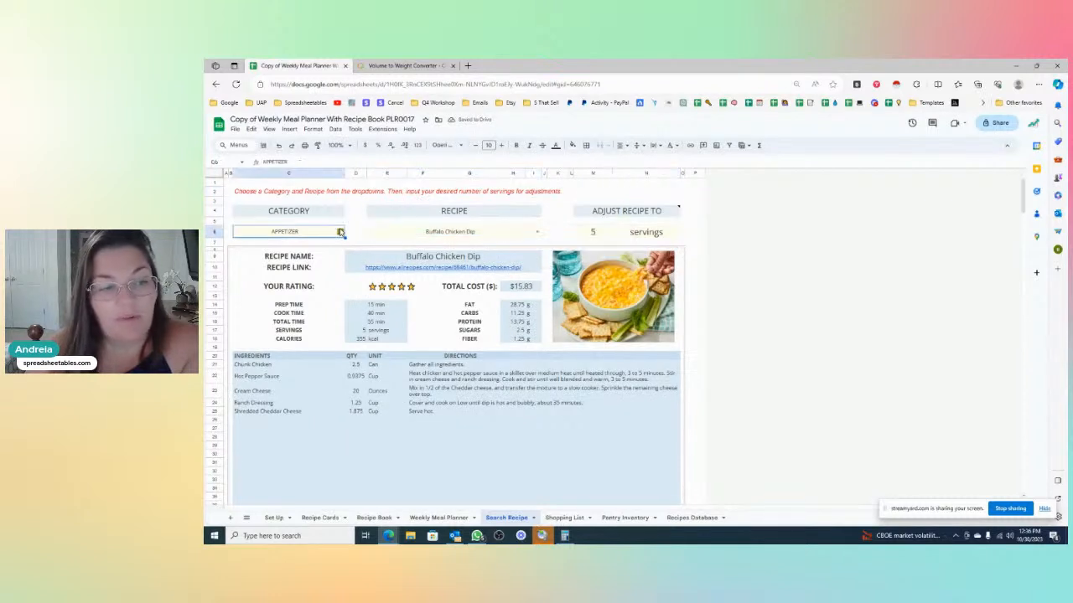
left_click(339, 232)
left_click(263, 258)
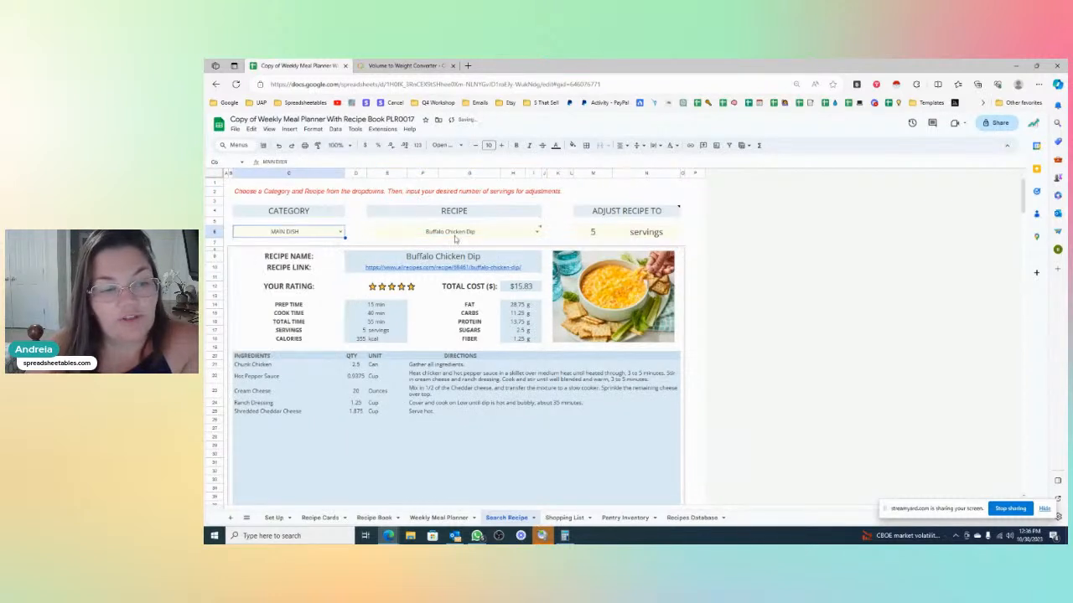
left_click(537, 232)
left_click(454, 256)
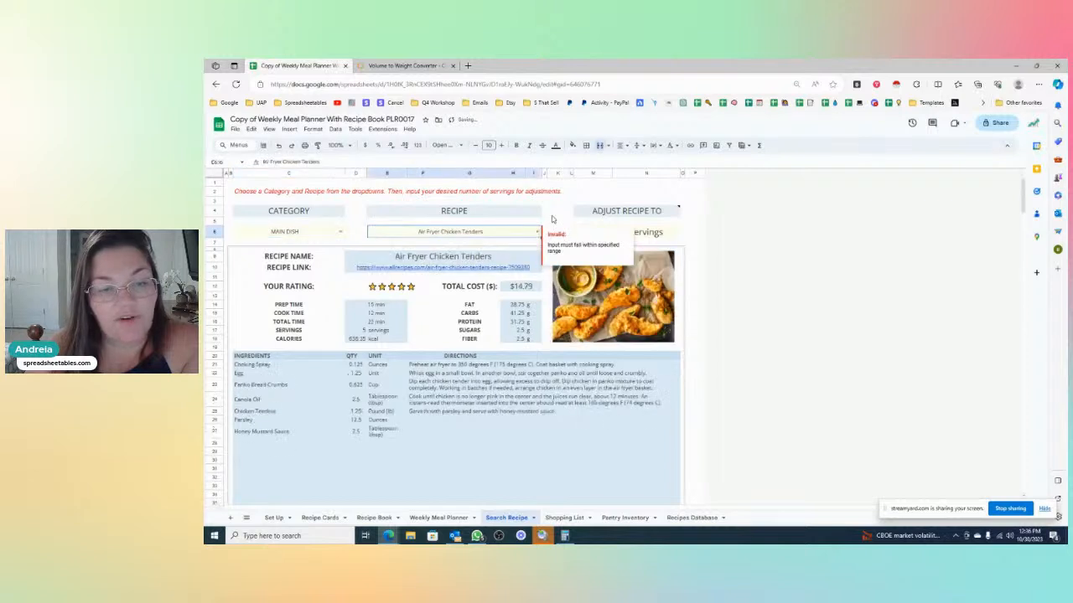
left_click(587, 191)
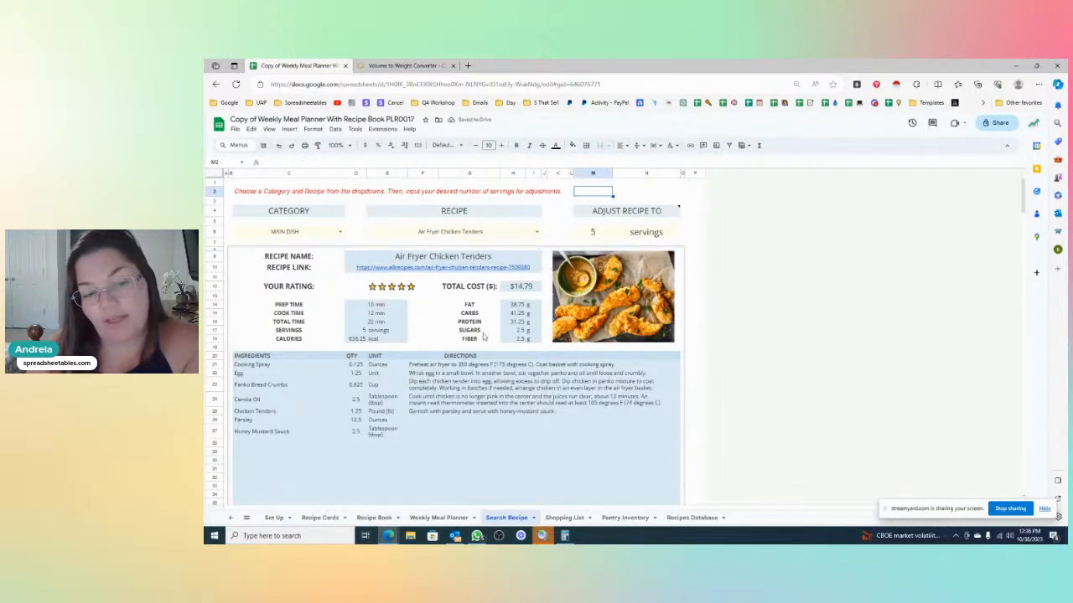
- Adjust the Air Fryer Chicken Tenders recipe to 20 servings and check the quantity and unit of its chicken tenders ingredient
left_click(605, 234)
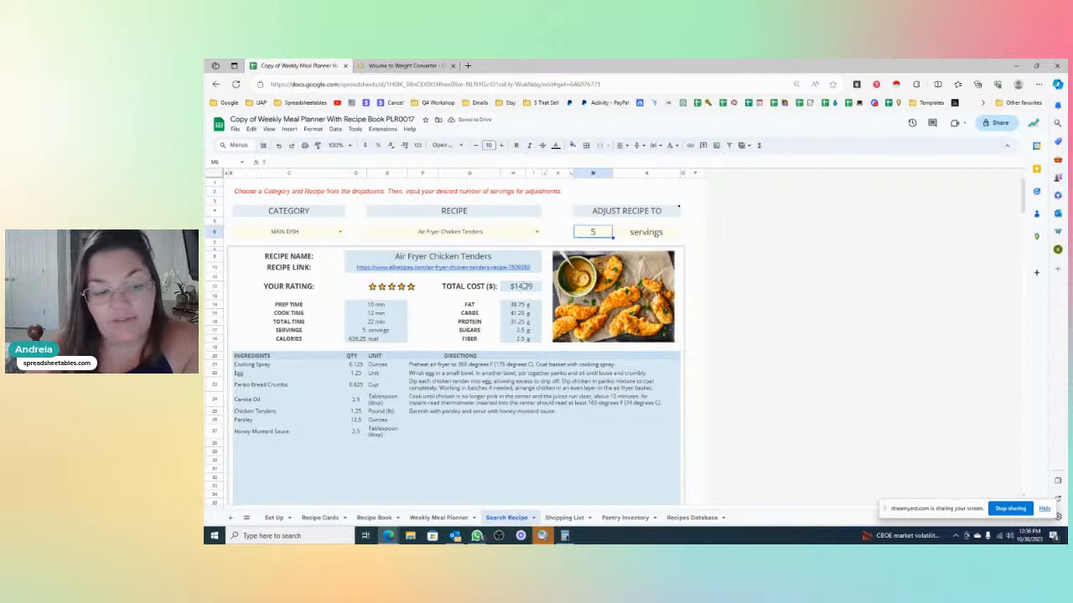
type("20")
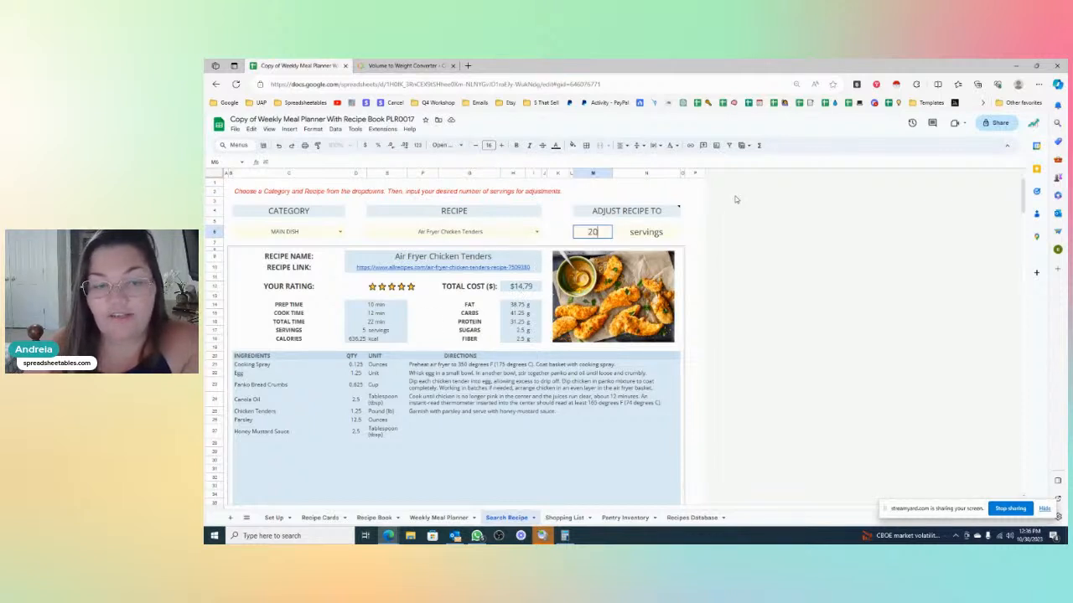
key("Return")
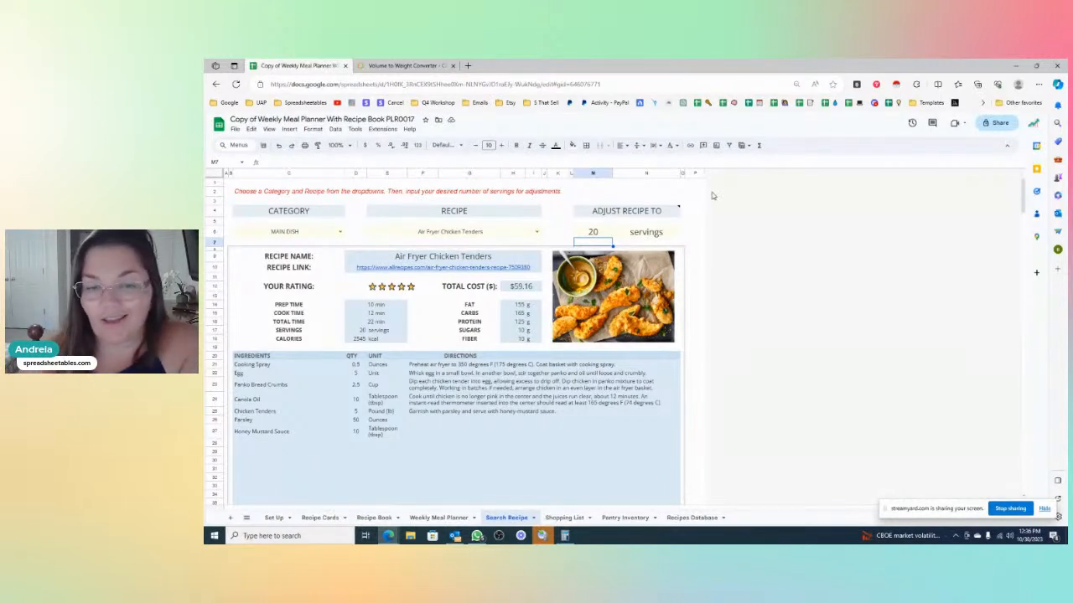
left_click(603, 234)
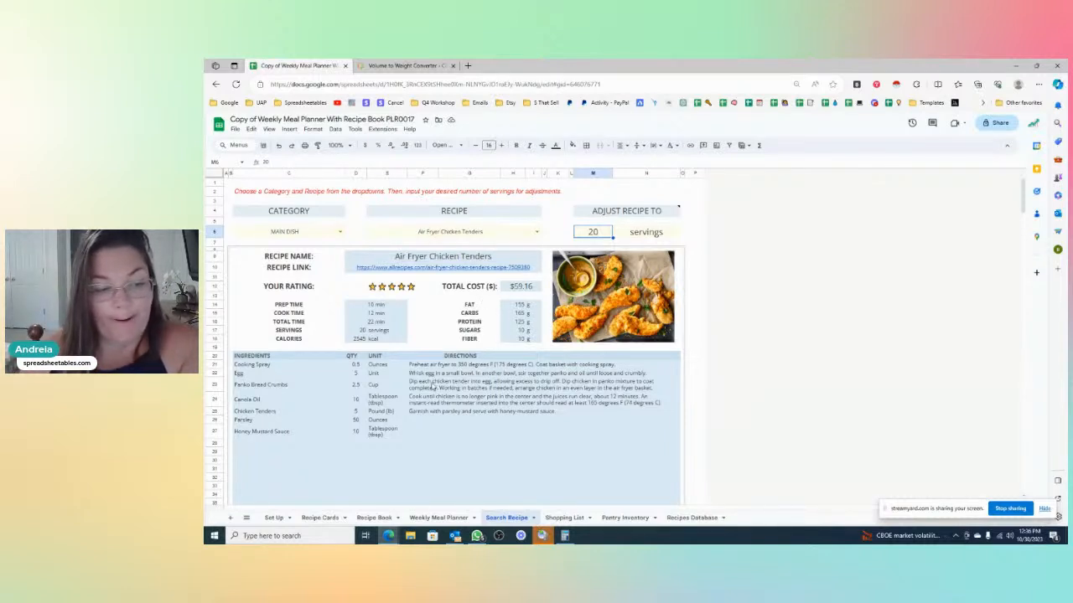
left_click(240, 414)
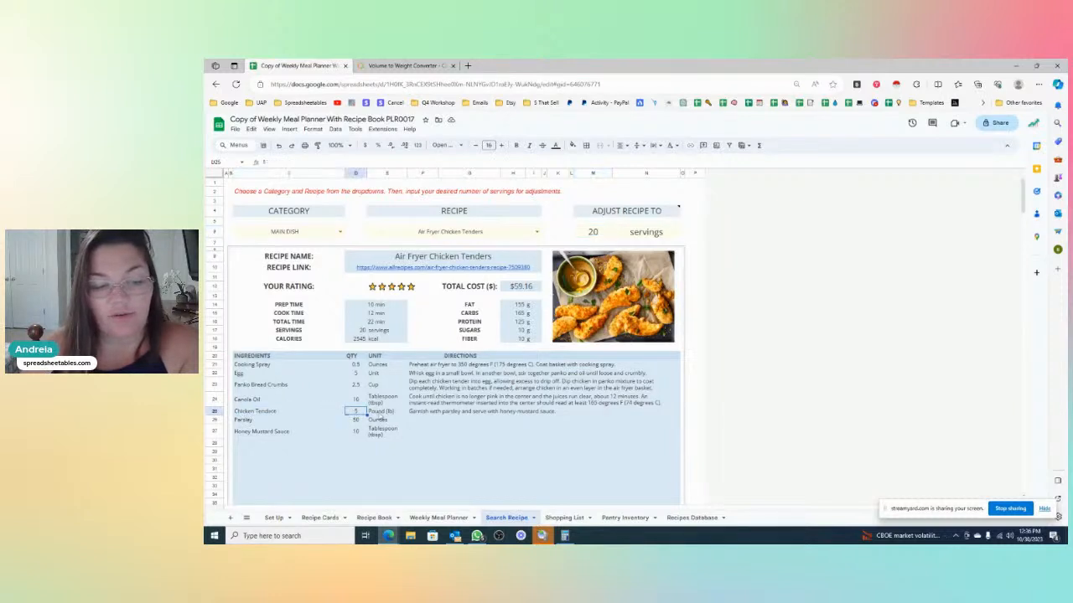
left_click(387, 414)
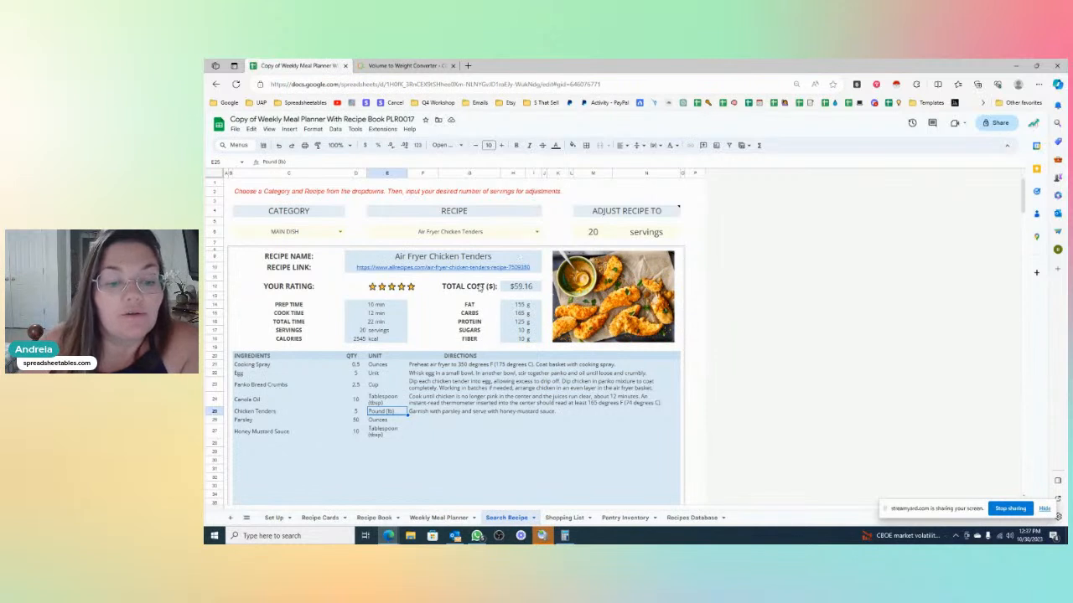
- Look over the daily meal tables and grocery lists from Monday to Sunday in the Weekly Meal Planner sheet
left_click(439, 518)
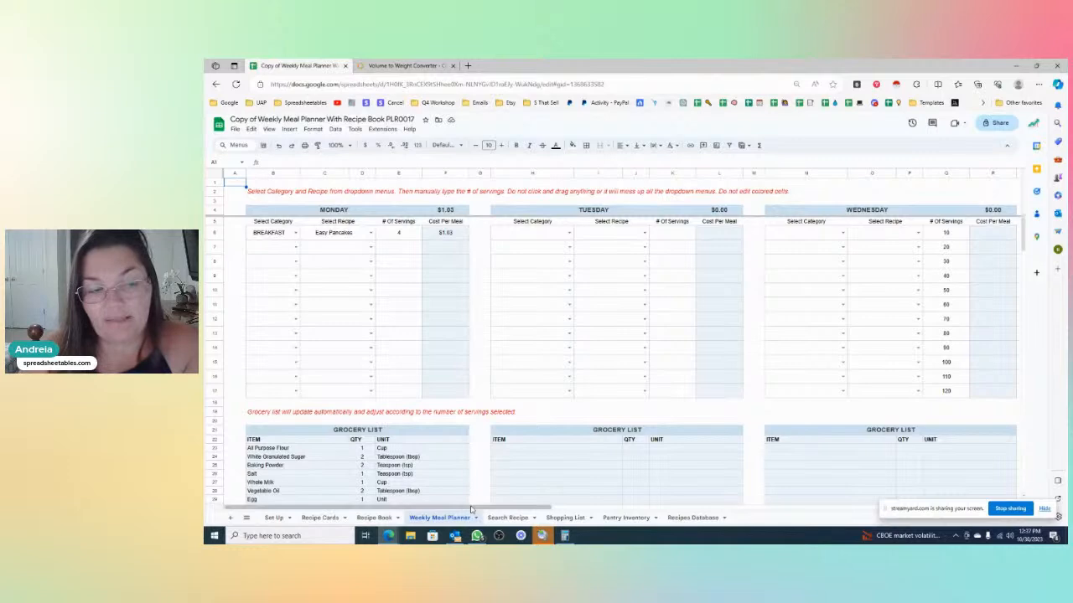
left_click_drag(473, 513, 872, 513)
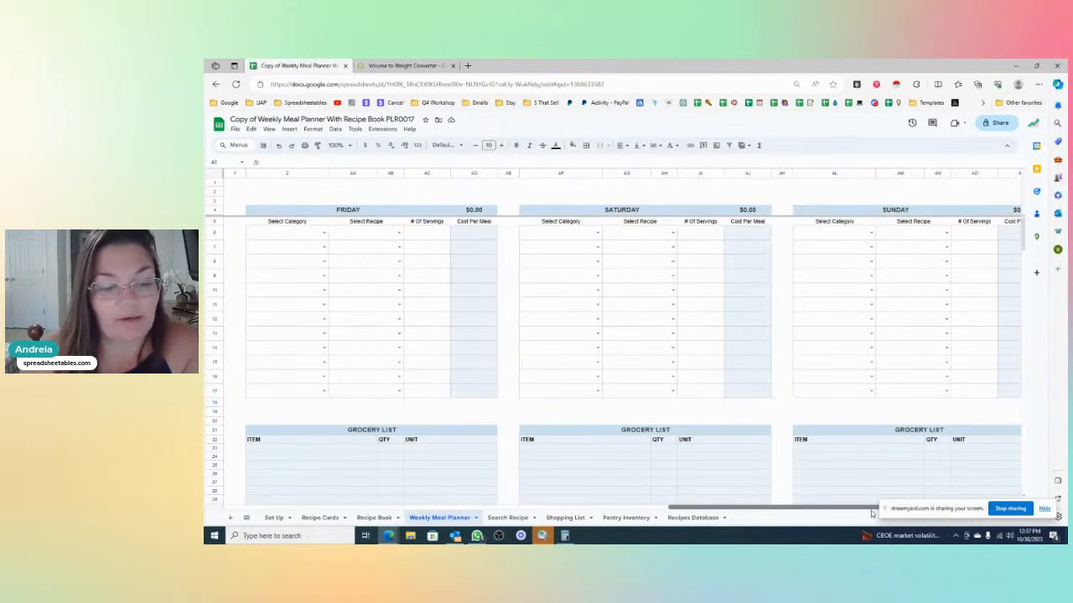
left_click_drag(871, 513, 470, 511)
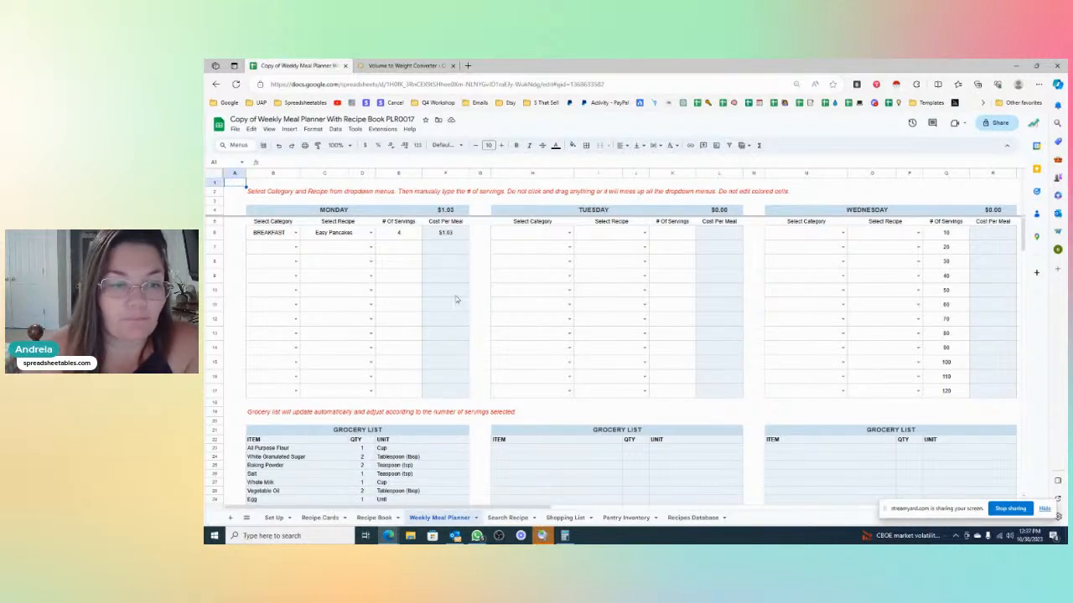
left_click(315, 212)
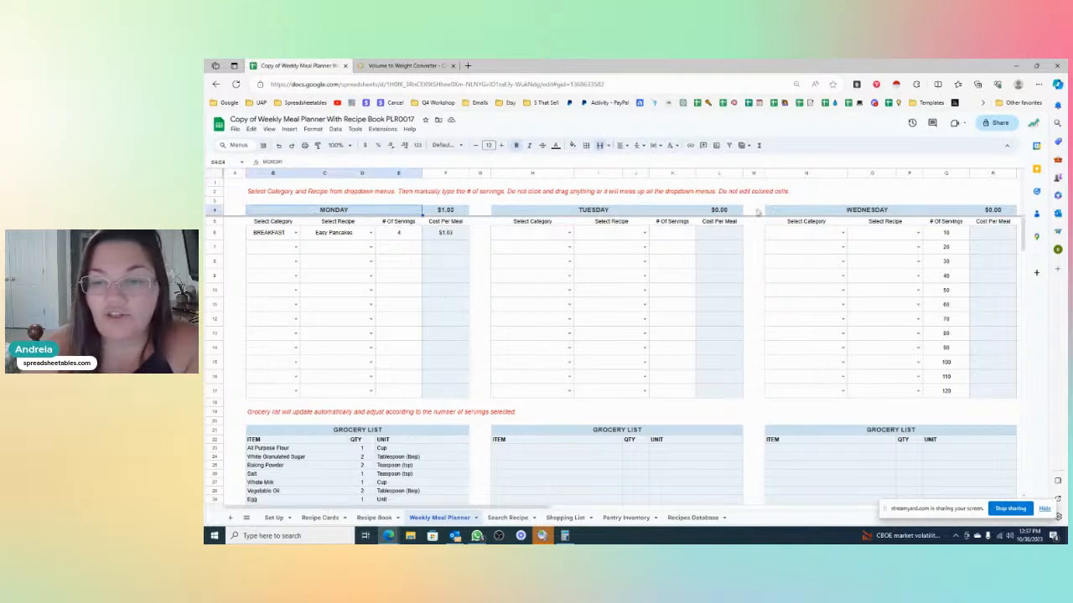
left_click_drag(549, 508, 394, 511)
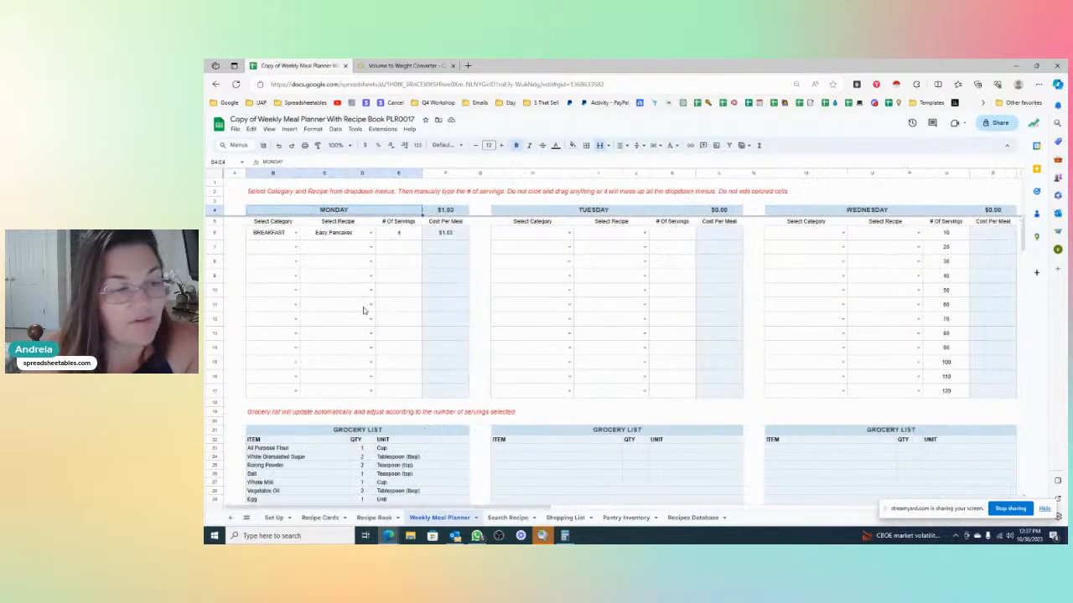
- Review the category options available for Monday's first meal without changing the selection
left_click(278, 222)
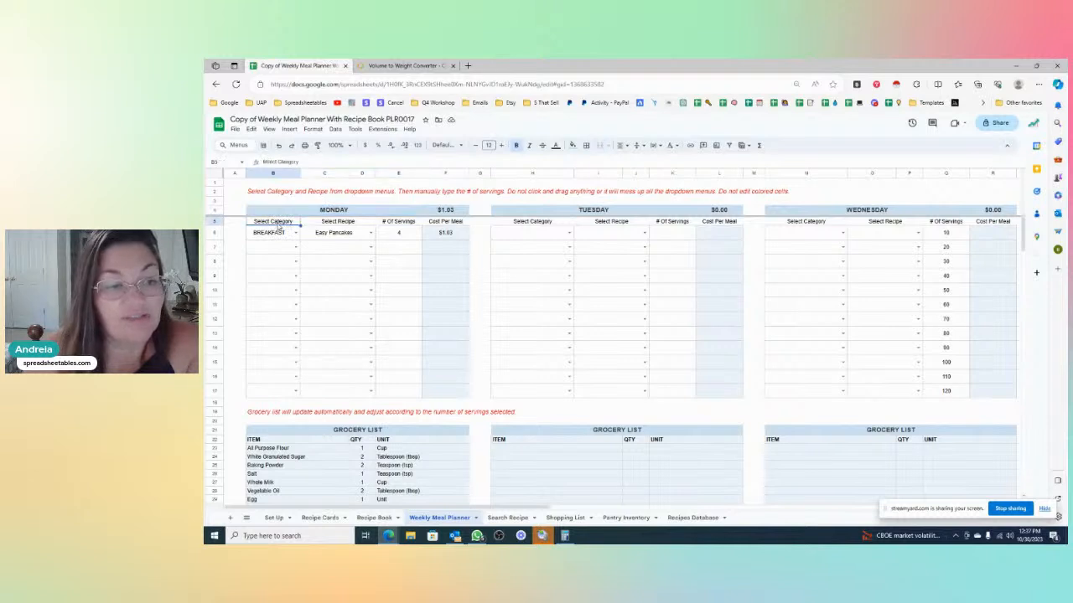
left_click(295, 234)
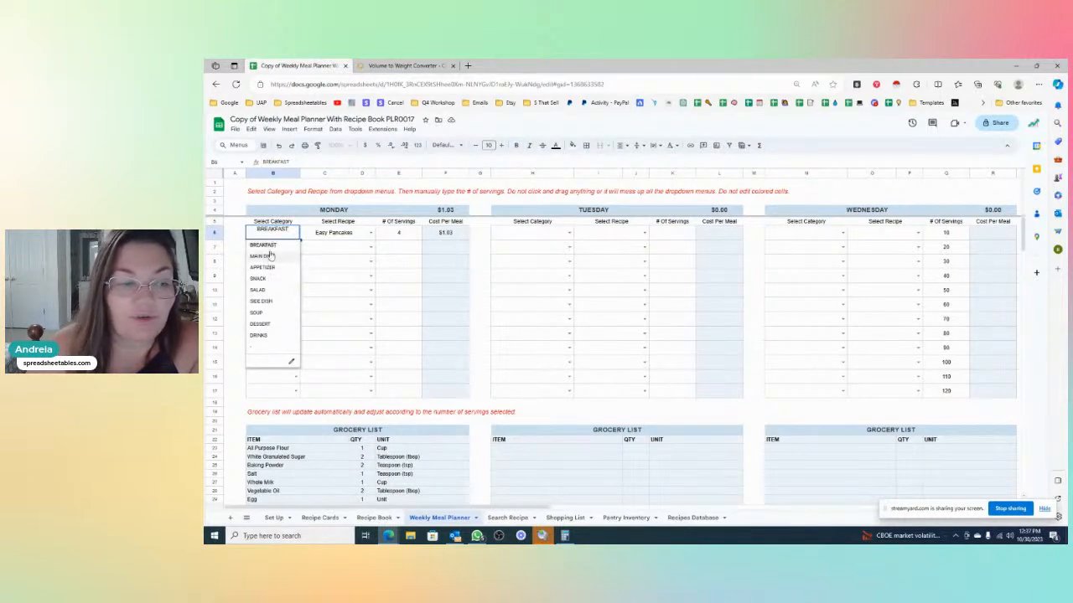
left_click(302, 214)
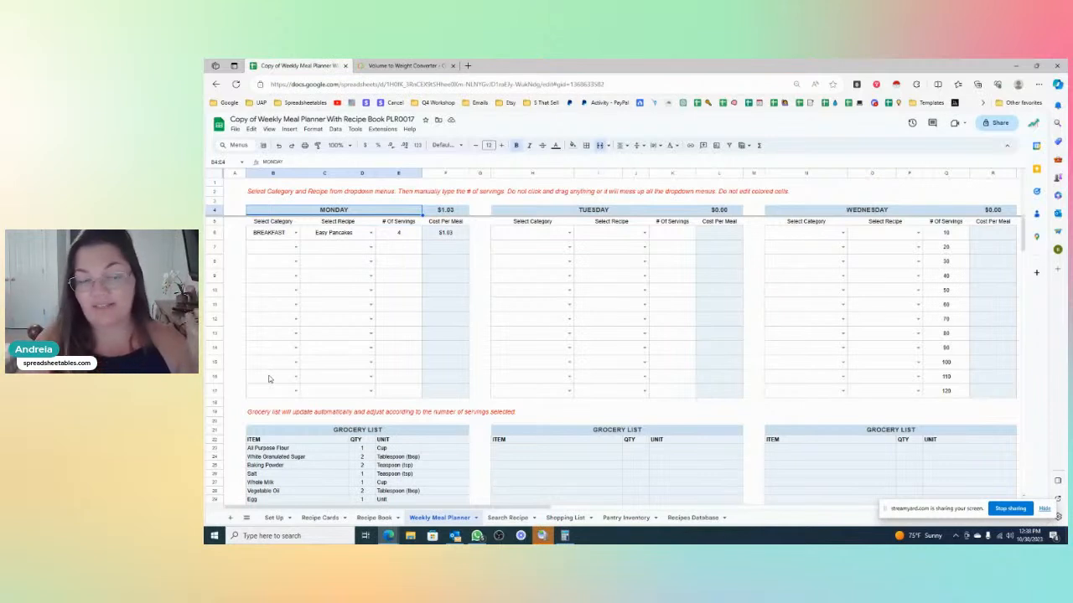
- Change Monday's first meal to the MAIN DISH category, clear its recipe and choose Baked Ziti
left_click(295, 233)
left_click(276, 261)
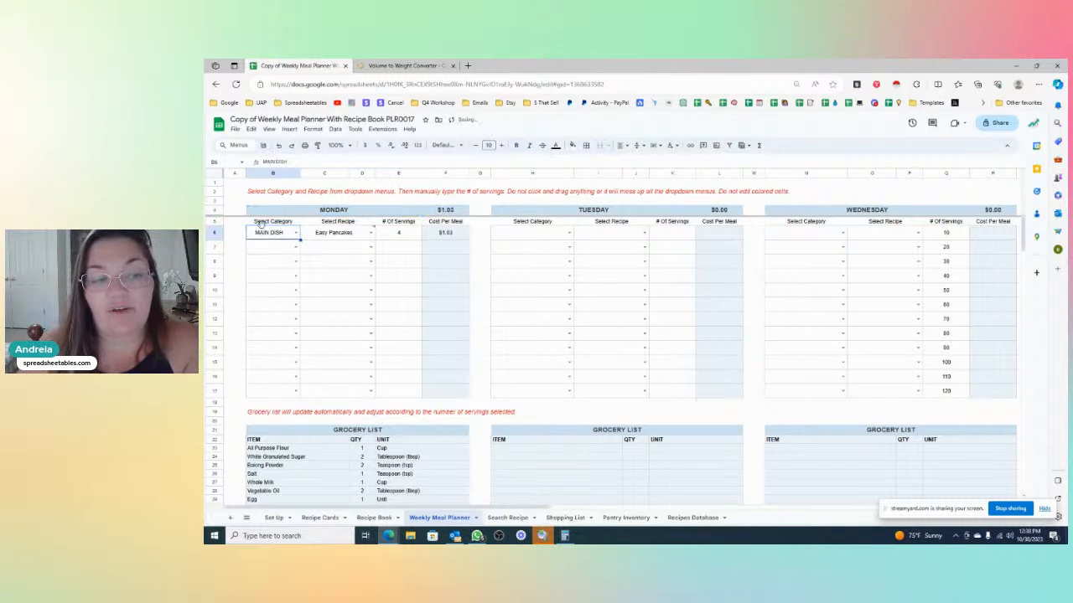
left_click(322, 238)
key("Delete")
left_click(341, 274)
left_click(371, 233)
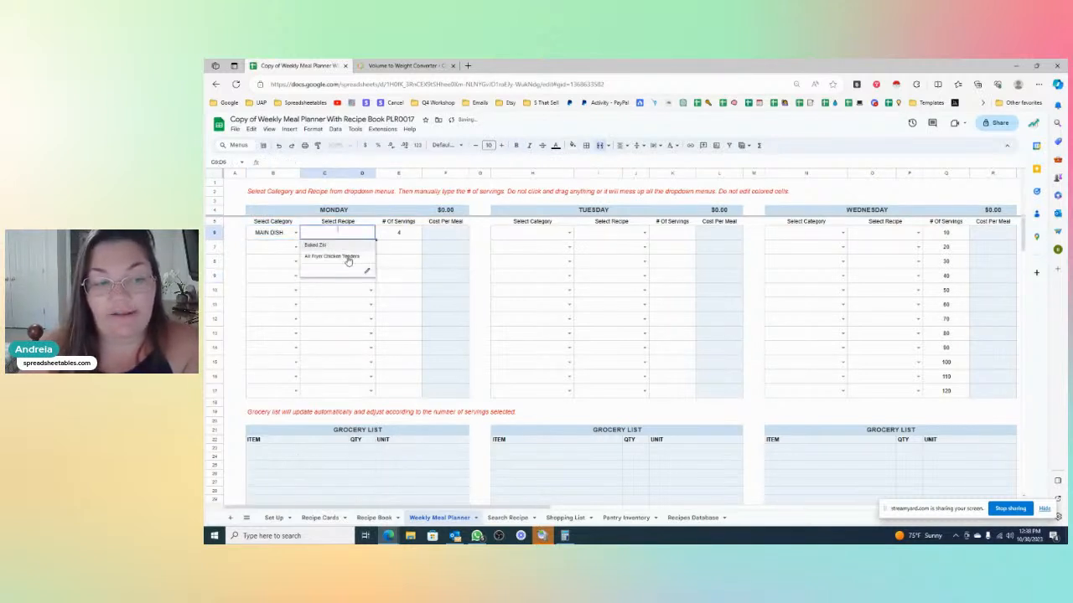
left_click(347, 257)
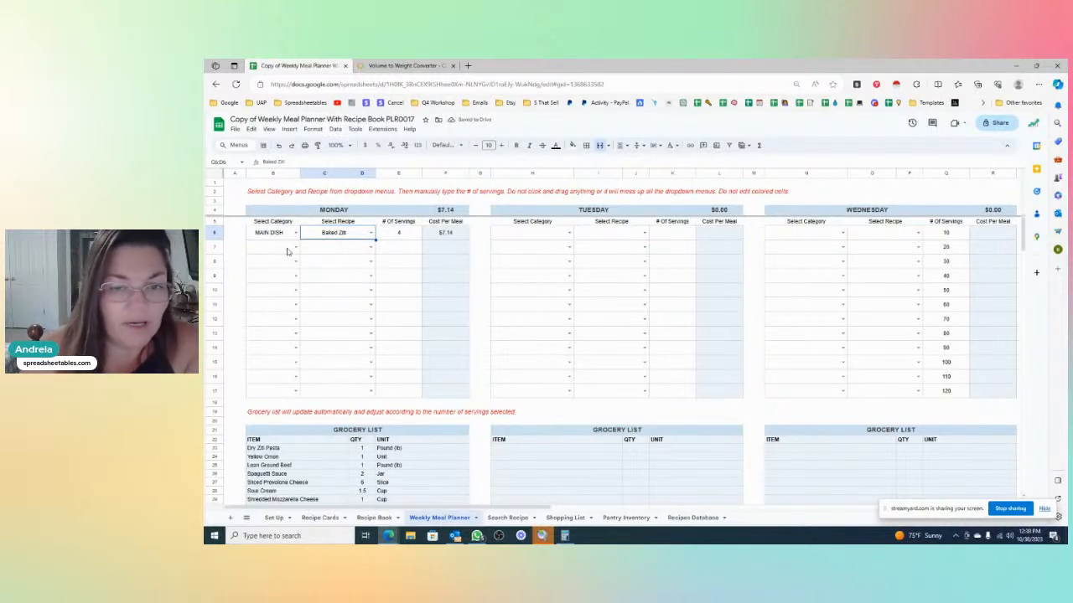
- Set Monday's first meal back to the BREAKFAST category with Easy Pancakes as the recipe
left_click(295, 235)
left_click(285, 250)
left_click(371, 233)
left_click(359, 249)
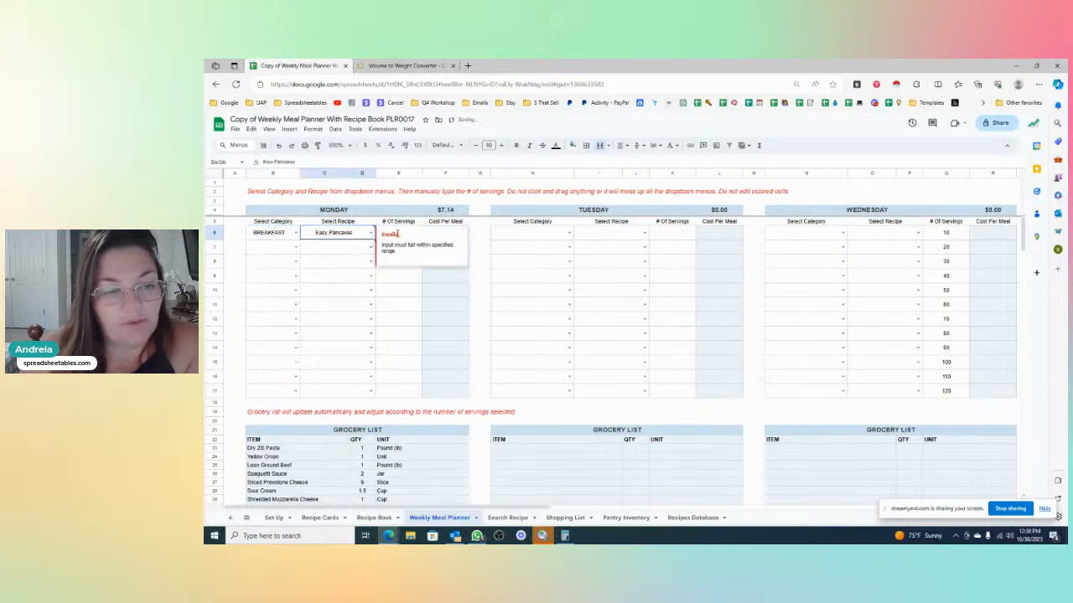
- Add a second Monday meal with category MAIN DISH, recipe Air Fryer Chicken Tenders and 4 servings
left_click(297, 250)
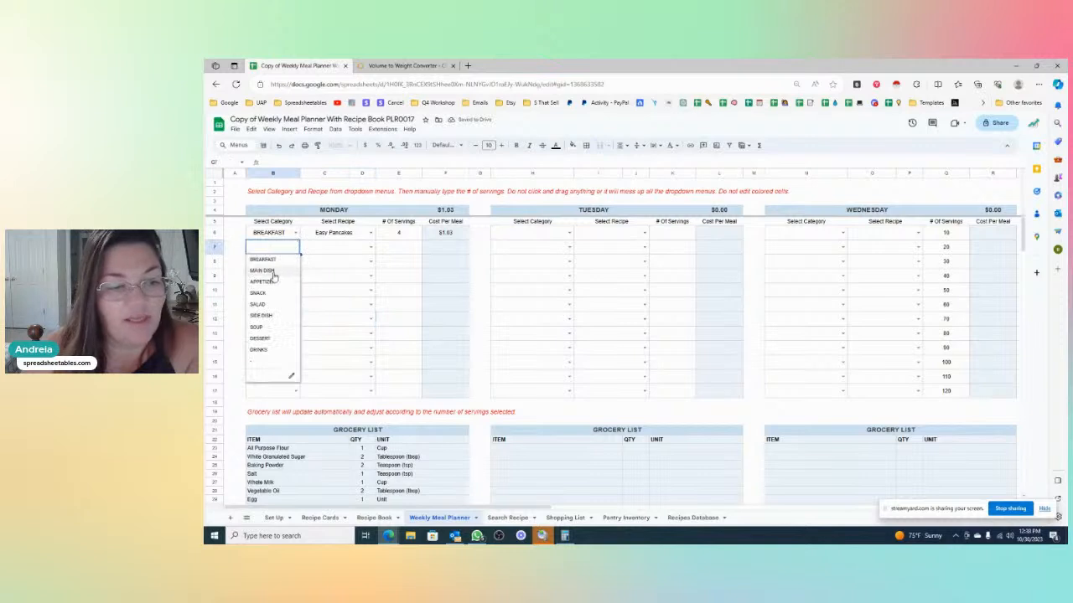
left_click(272, 272)
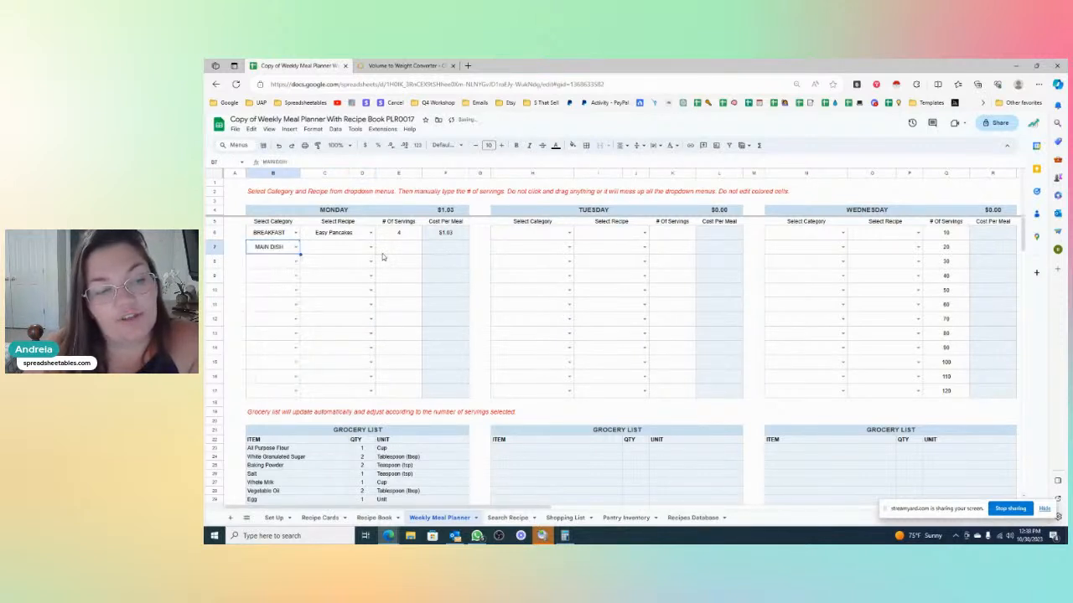
left_click(374, 251)
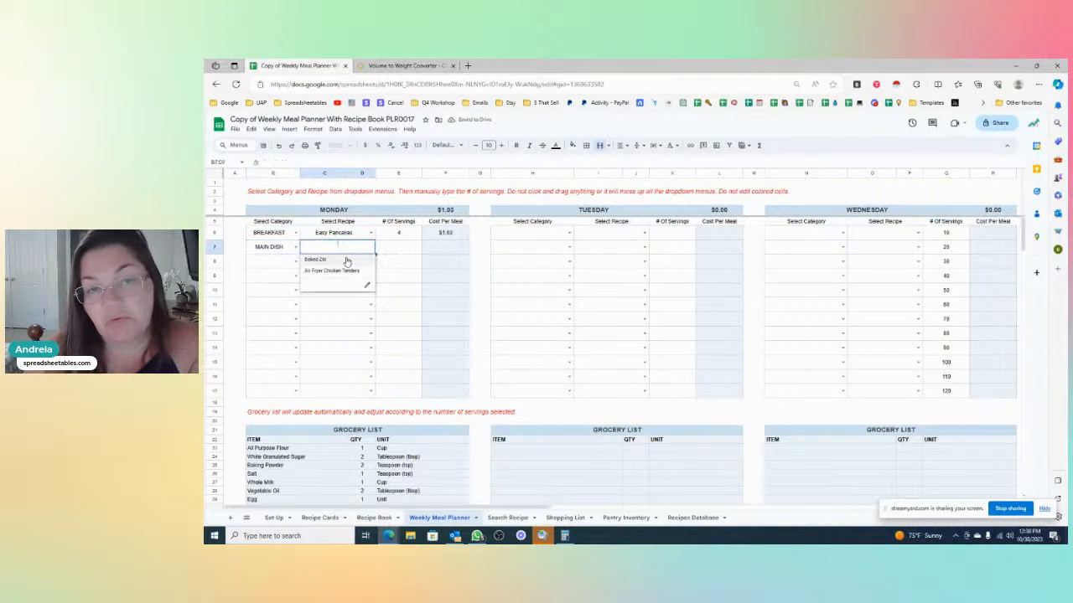
left_click(343, 271)
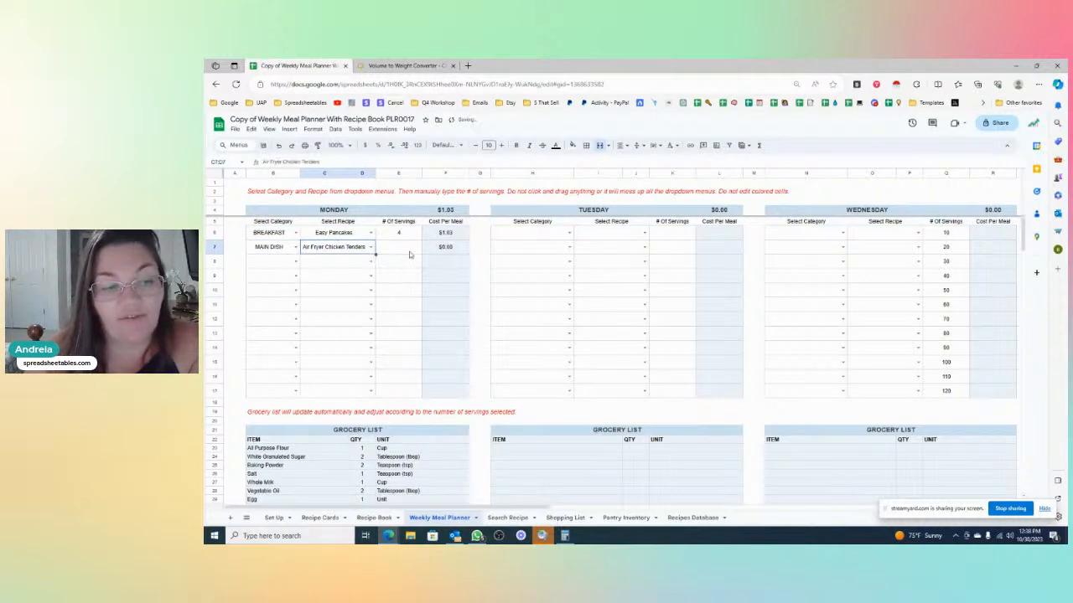
left_click(410, 255)
type("4")
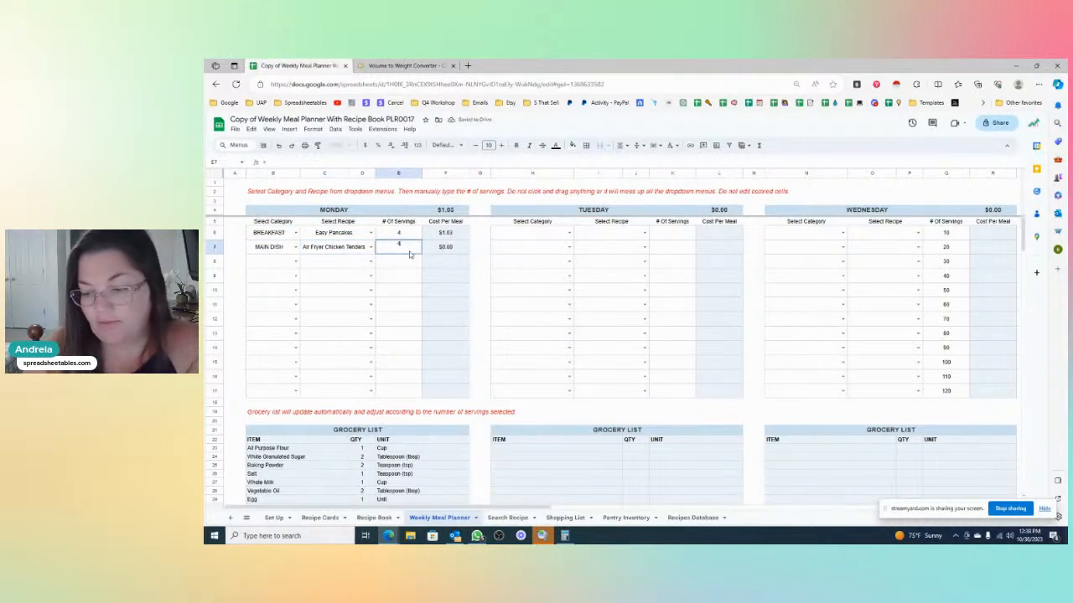
key("Return")
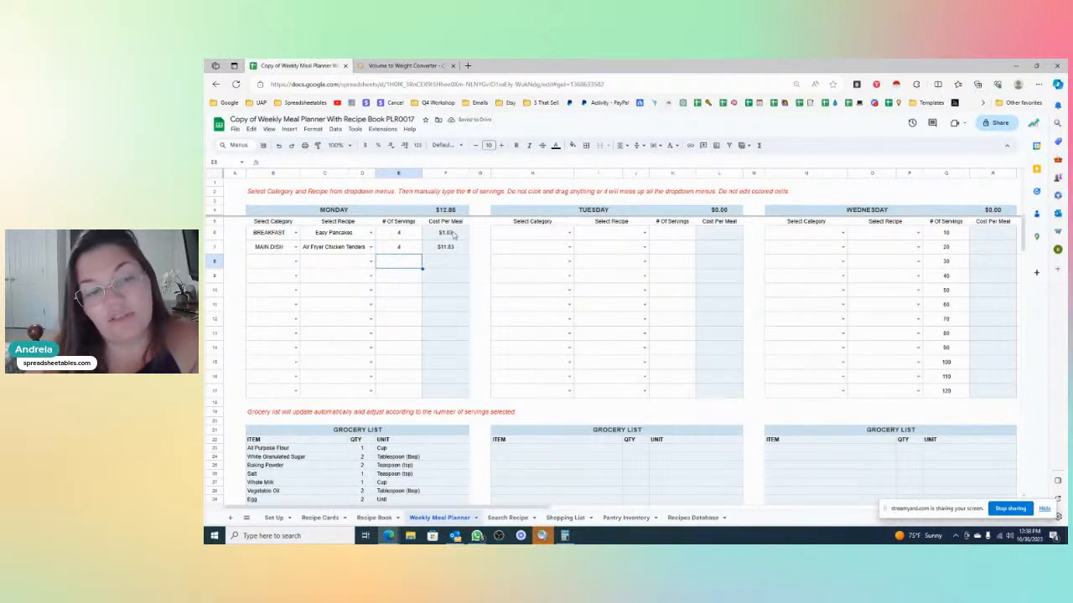
- Change the number of servings for Monday's Air Fryer Chicken Tenders to 10
left_click(414, 250)
type("10")
key("Return")
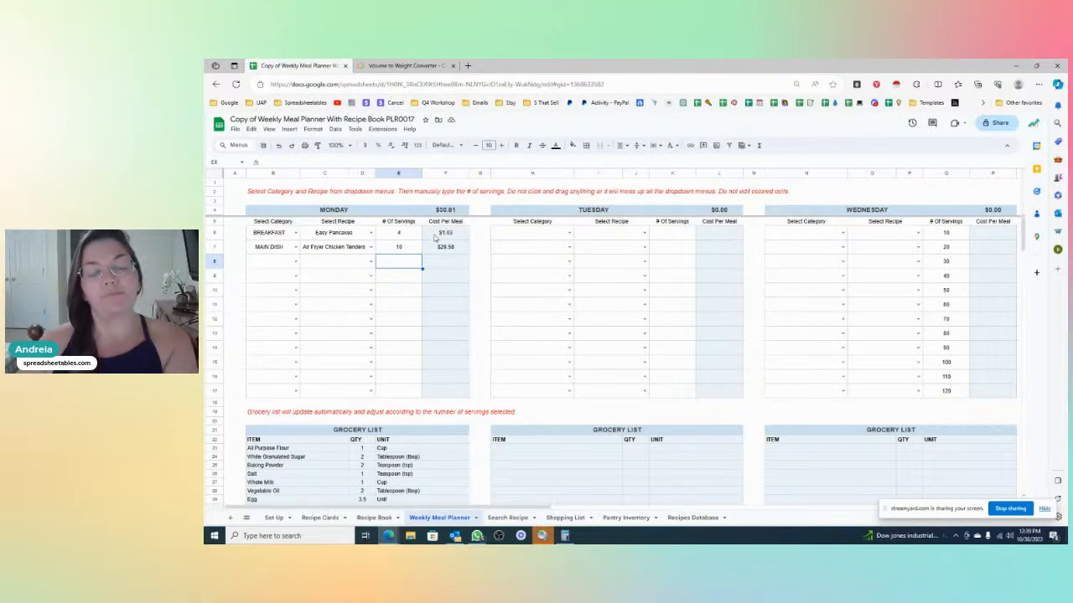
- Add a third Monday meal with category APPETIZER, recipe Buffalo Chicken Dip and 4 servings
left_click(295, 263)
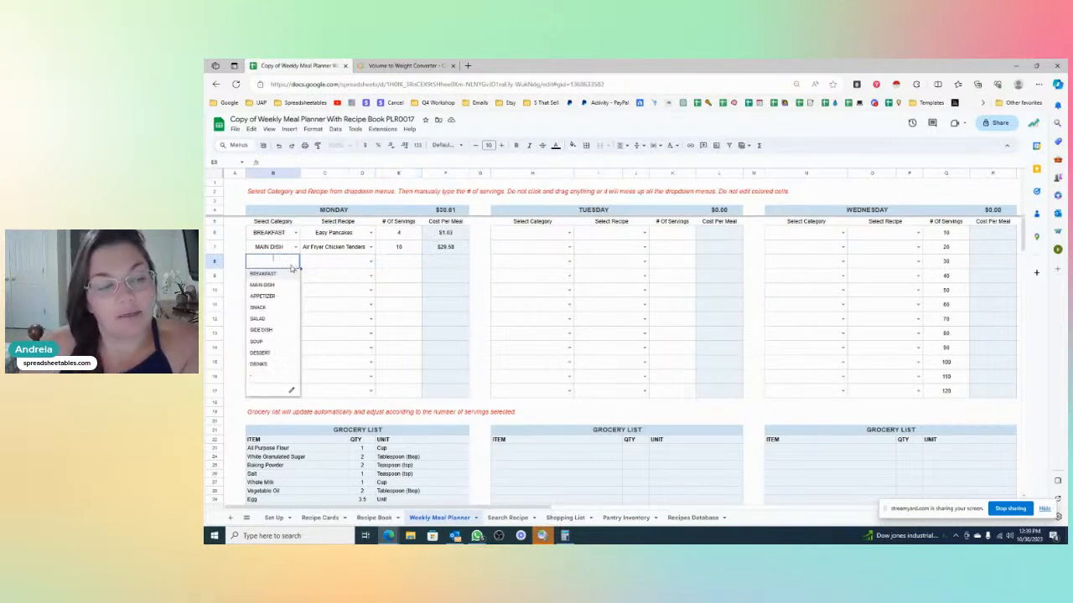
left_click(313, 279)
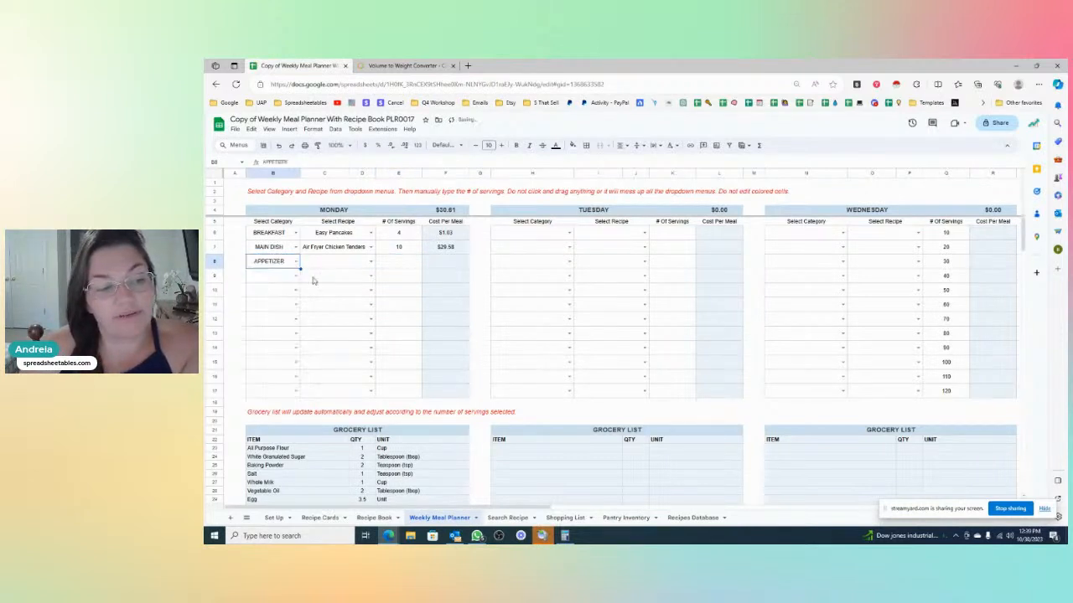
left_click(370, 262)
left_click(358, 277)
left_click(410, 263)
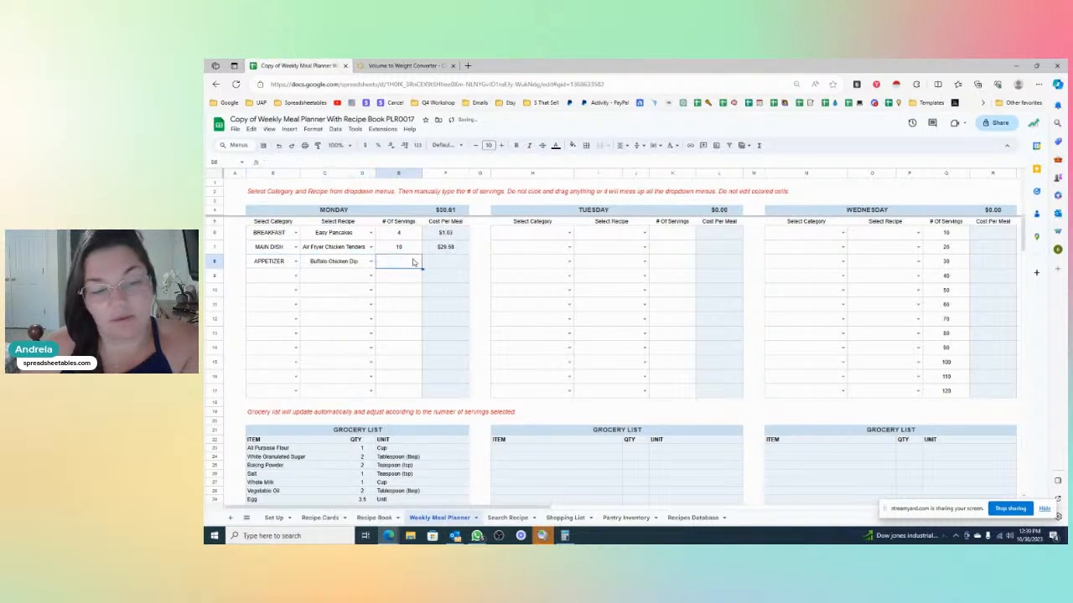
type("4")
key("Return")
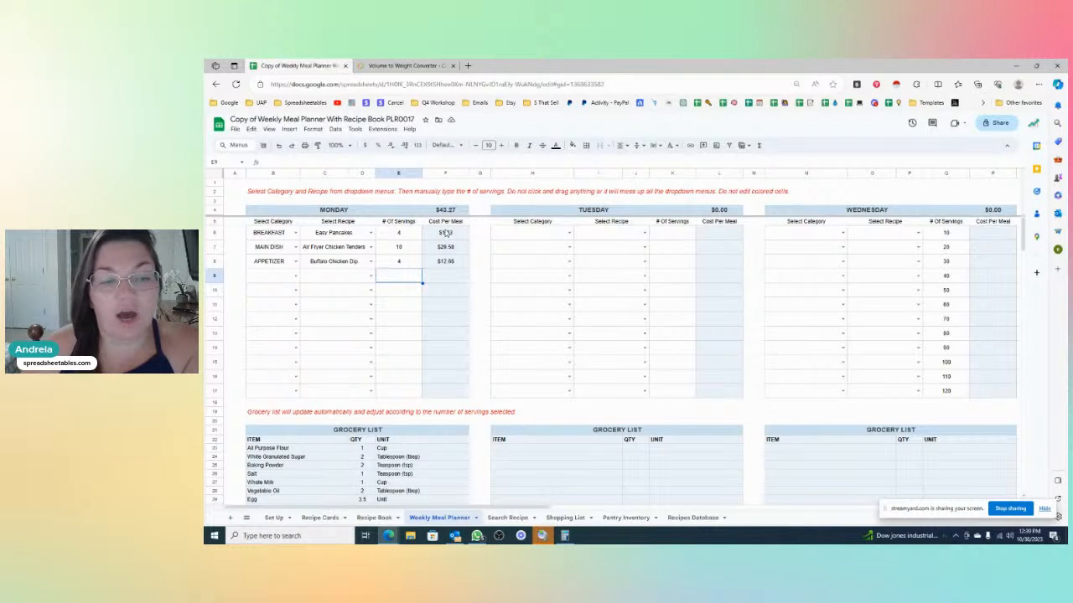
- Review Monday's cost per meal column and the grocery list beneath it, and dismiss the browser notification
left_click_drag(445, 235, 445, 390)
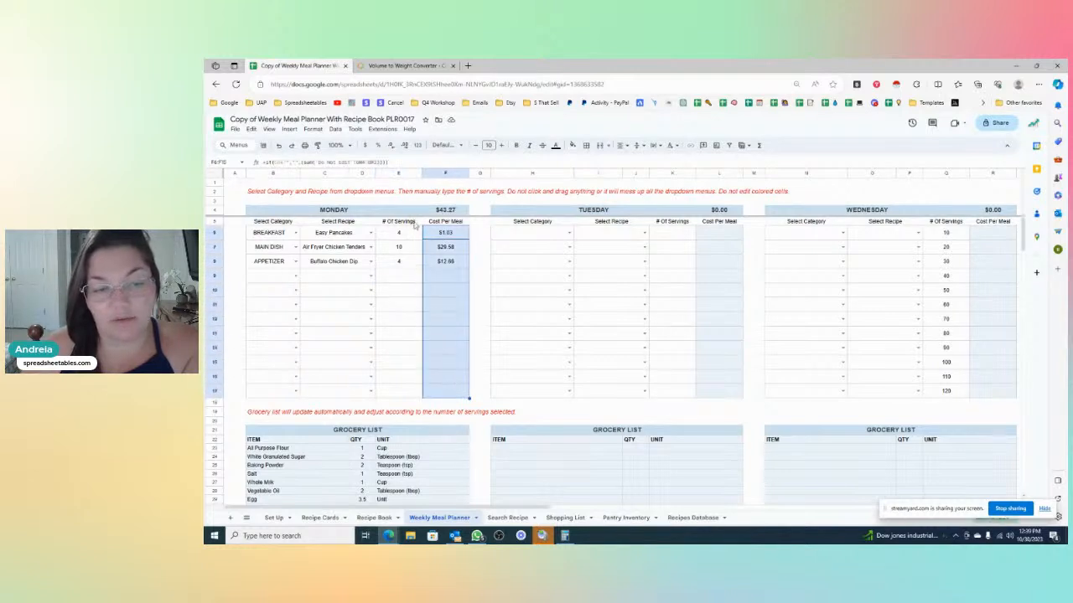
left_click(393, 292)
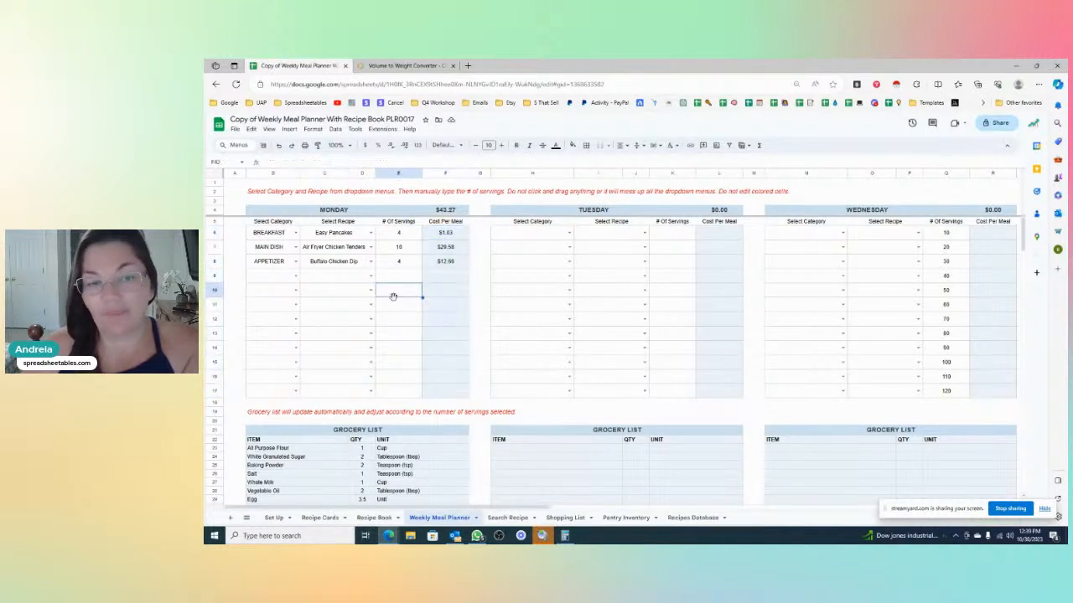
scroll(394, 298, "down", 1)
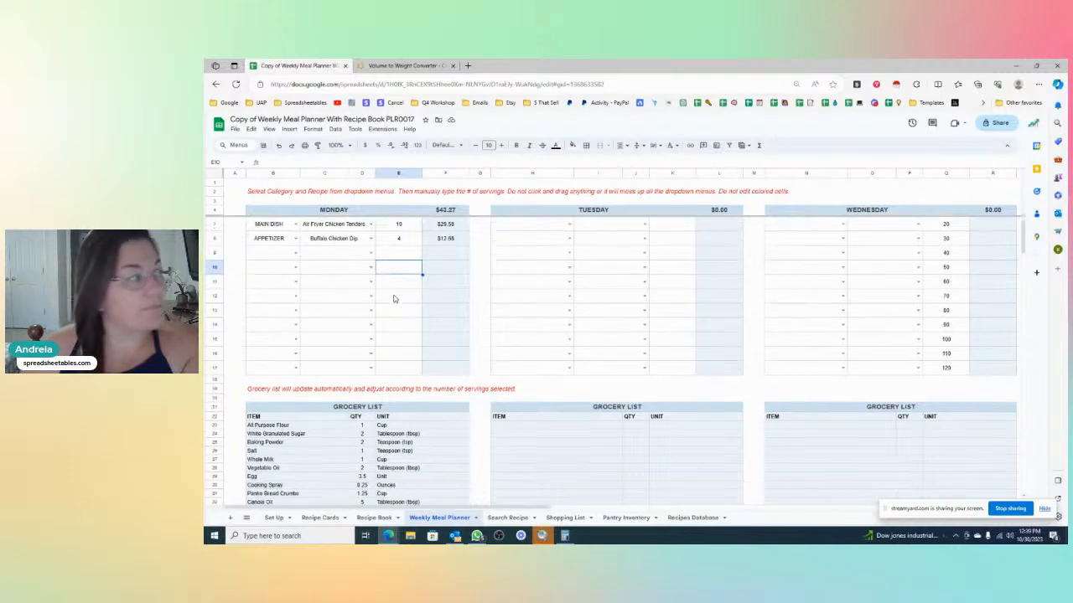
scroll(394, 298, "down", 4)
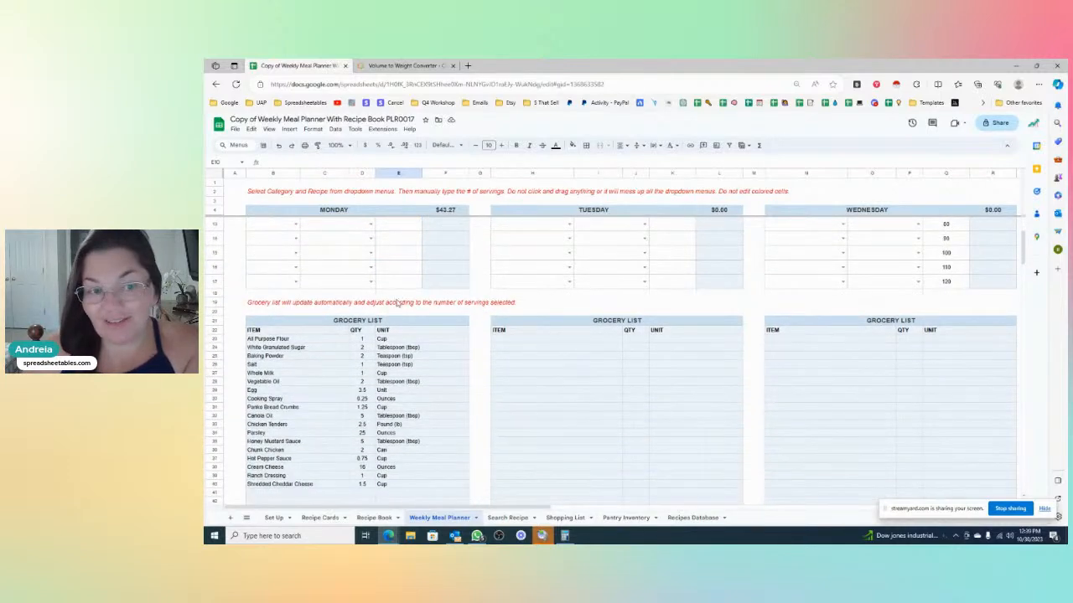
scroll(397, 303, "up", 5)
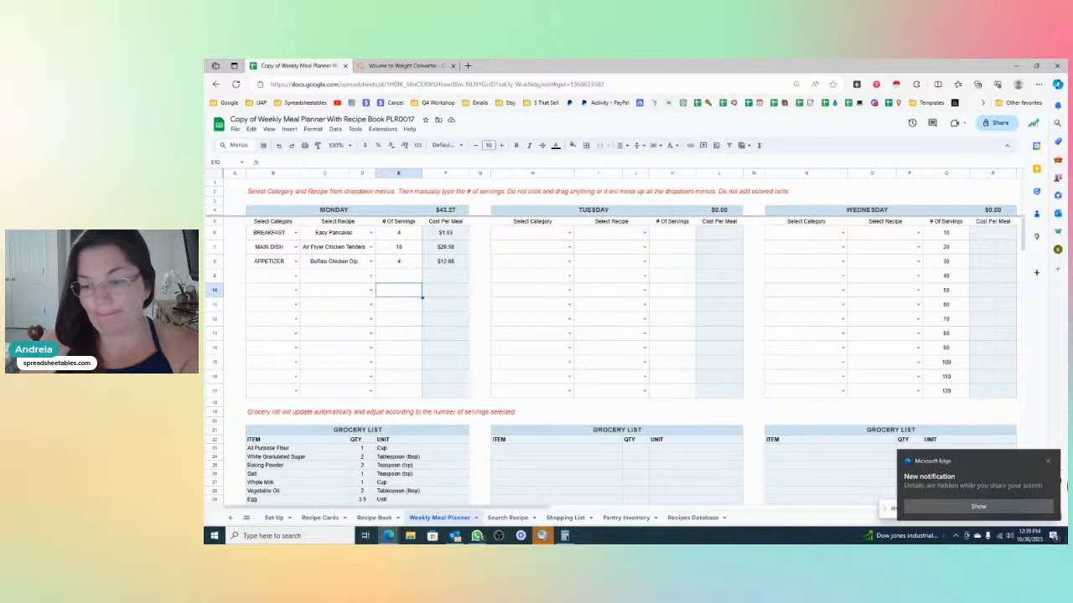
left_click(1048, 460)
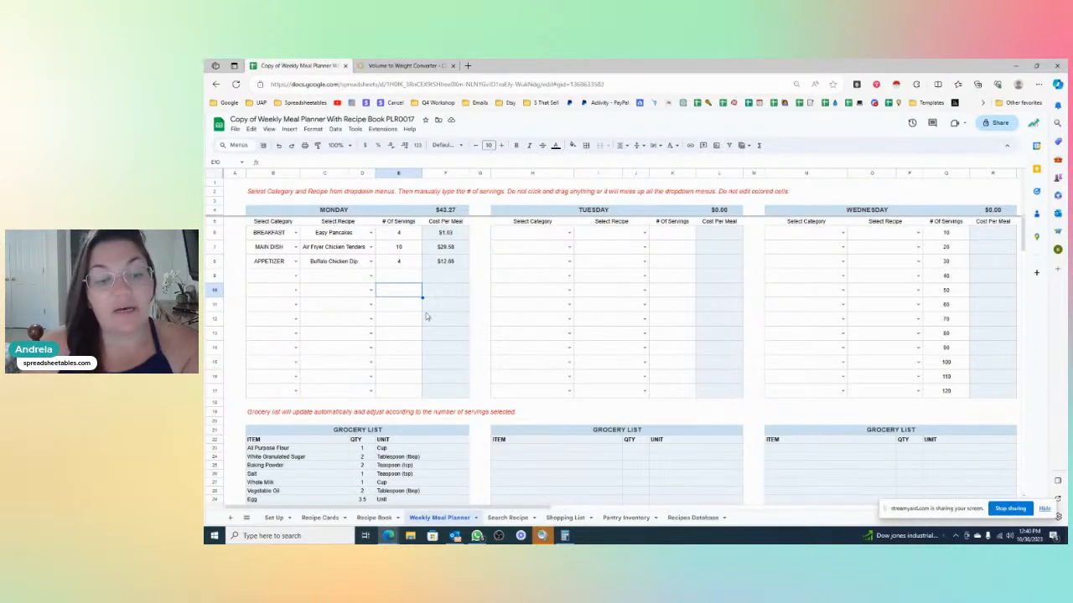
- Examine the items, quantities and units in Monday's grocery list against the meals planned above it
scroll(426, 317, "down", 5)
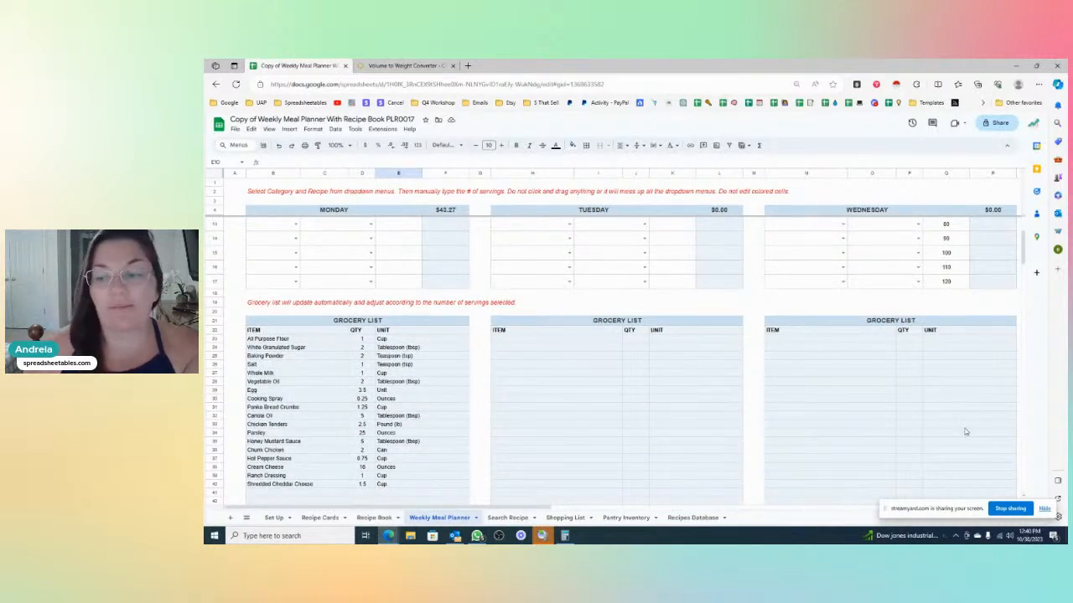
left_click(275, 325)
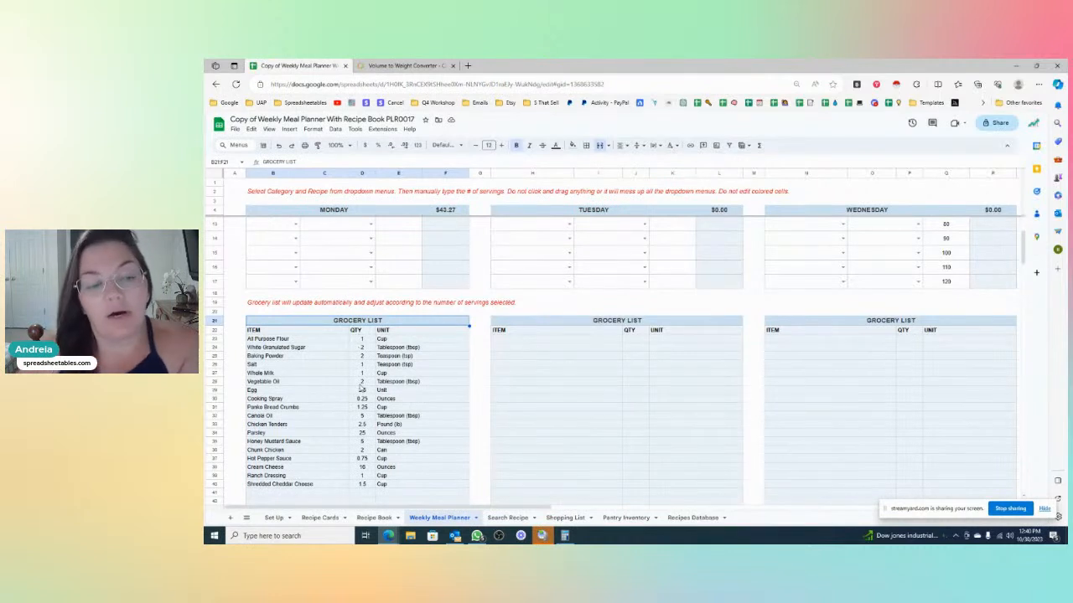
scroll(360, 389, "up", 2)
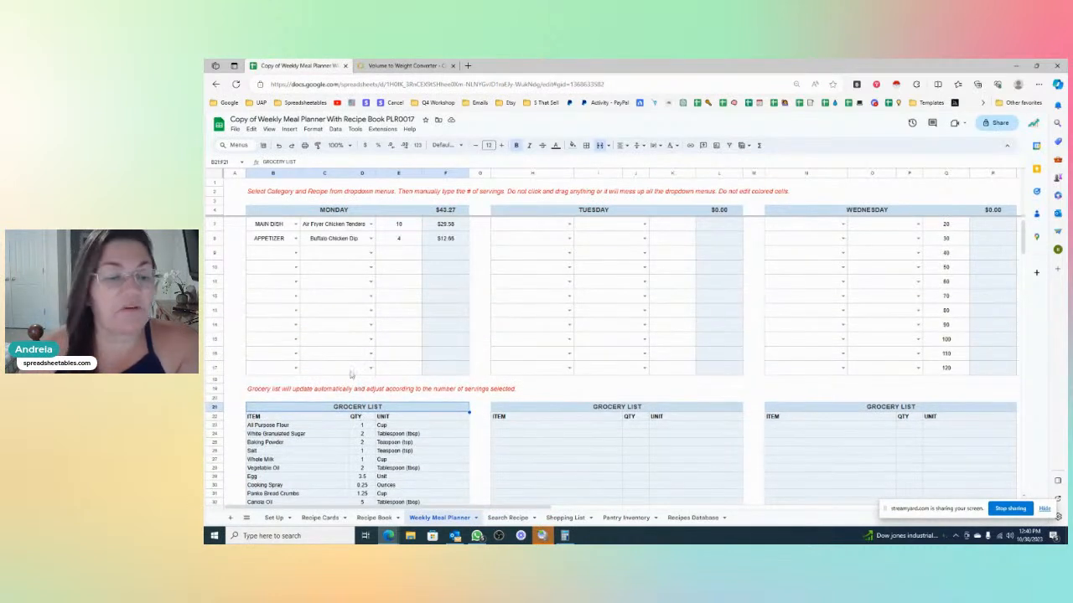
left_click(230, 378)
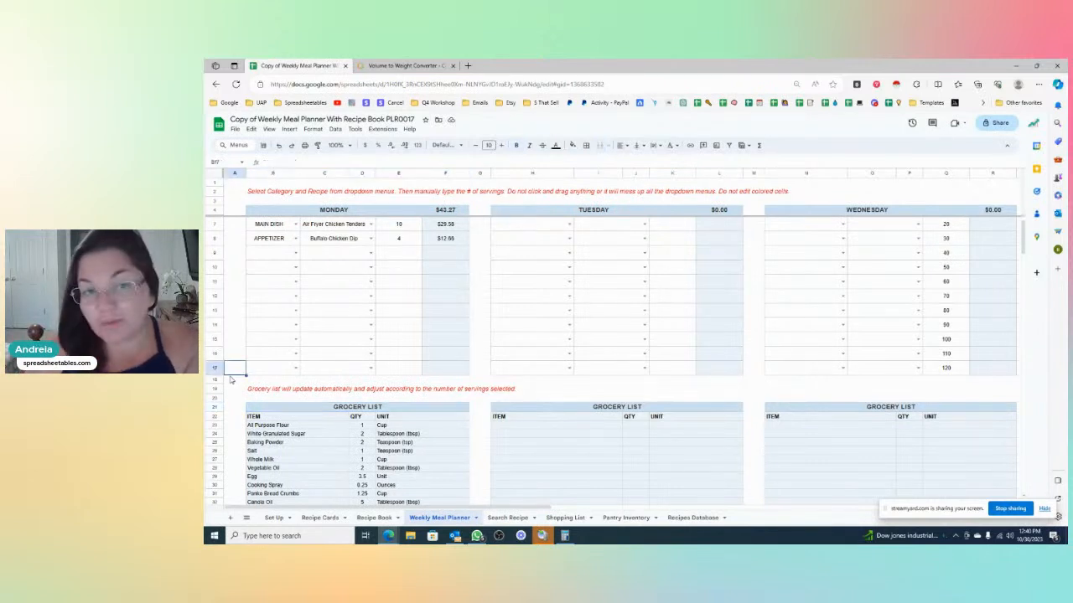
scroll(232, 379, "up", 1)
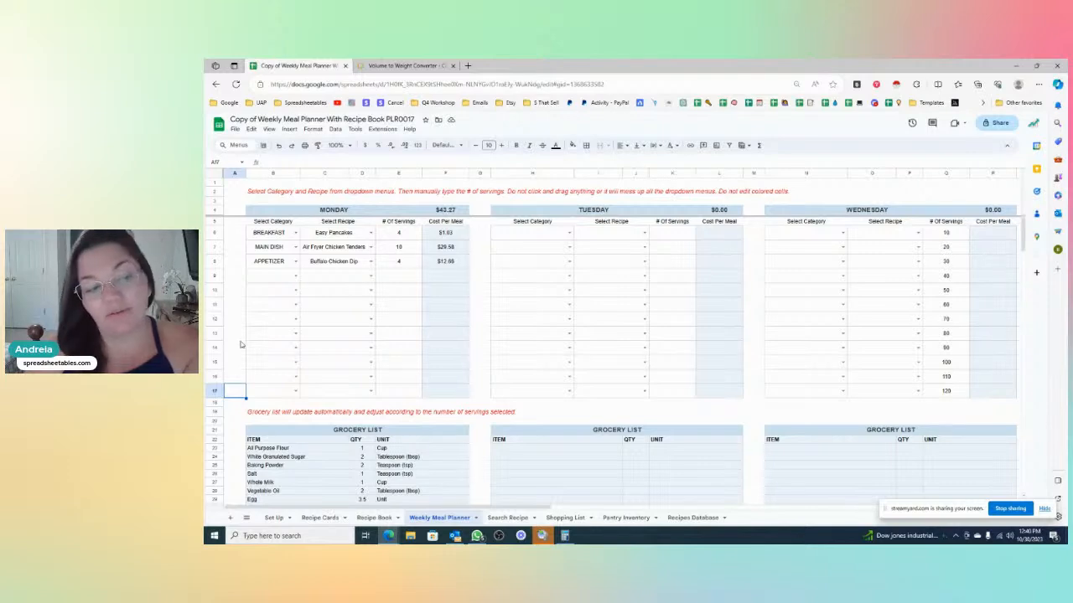
scroll(236, 341, "down", 2)
scroll(235, 341, "down", 3)
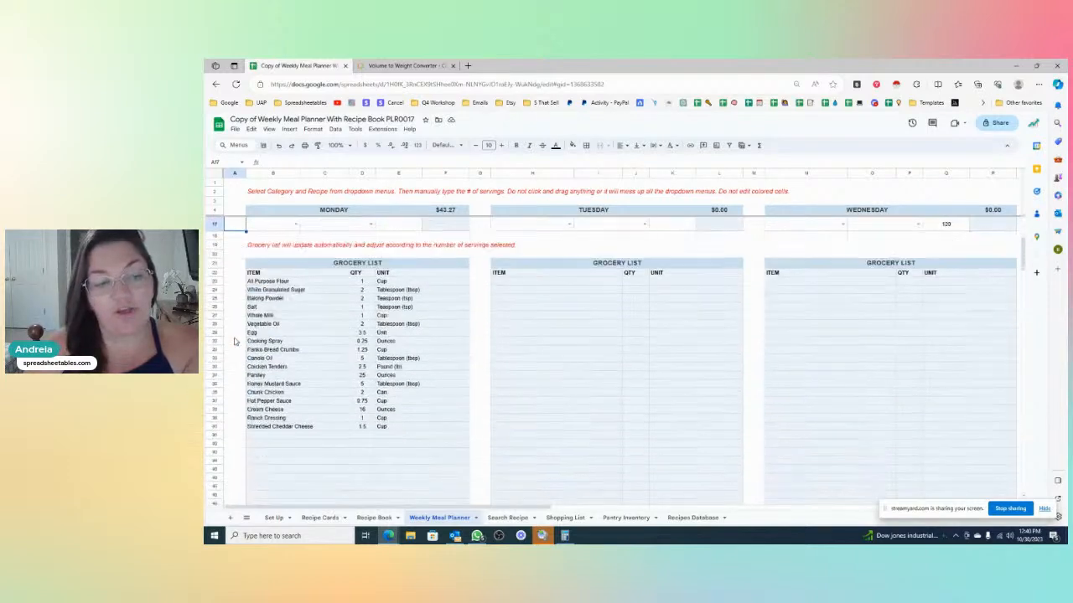
left_click(288, 283)
left_click_drag(334, 312, 400, 433)
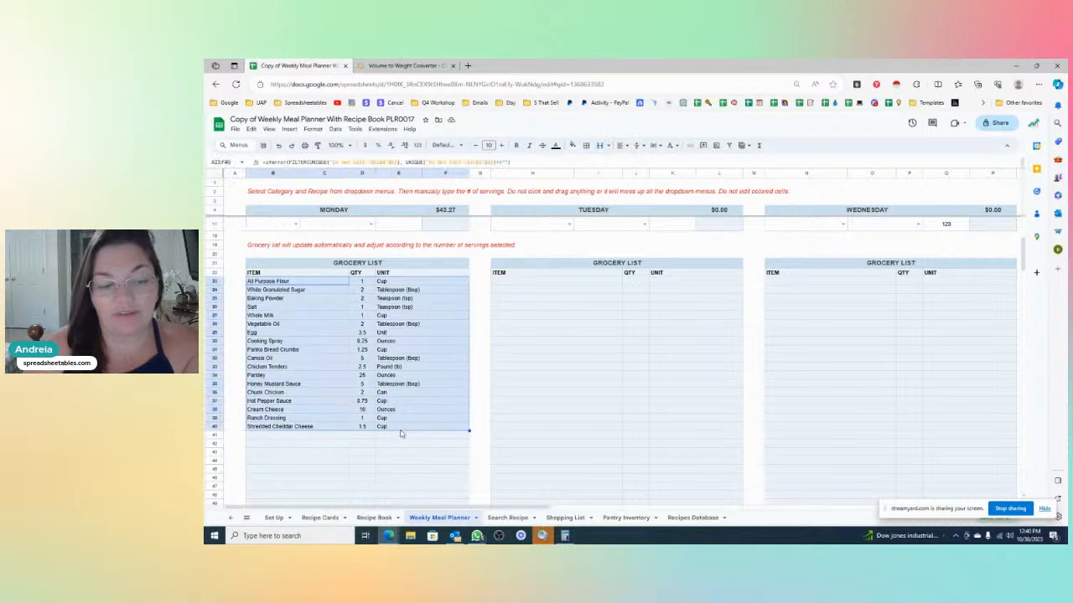
left_click(400, 441)
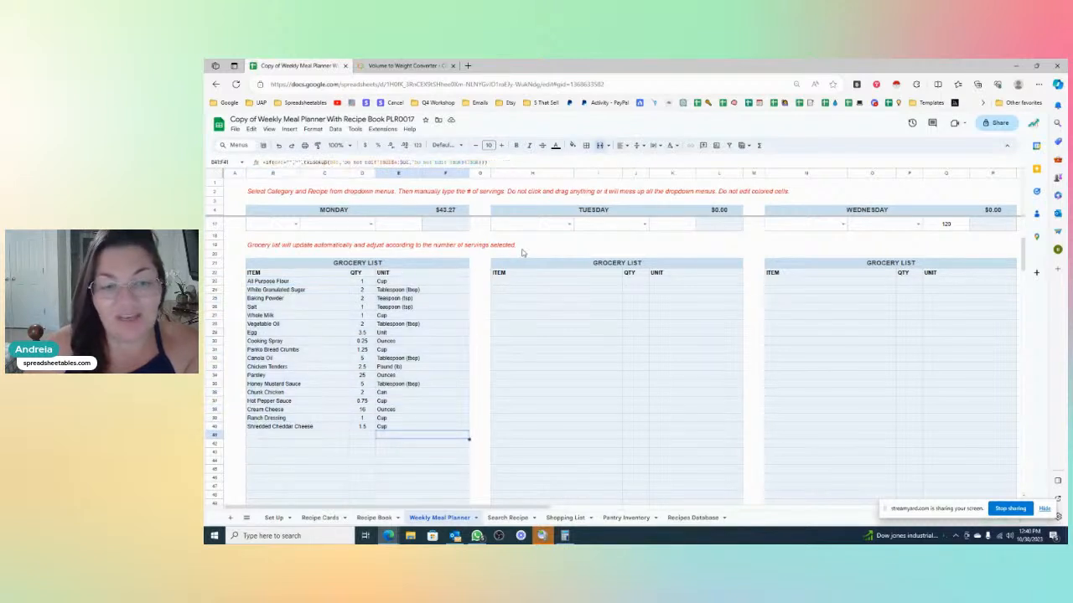
left_click(236, 237)
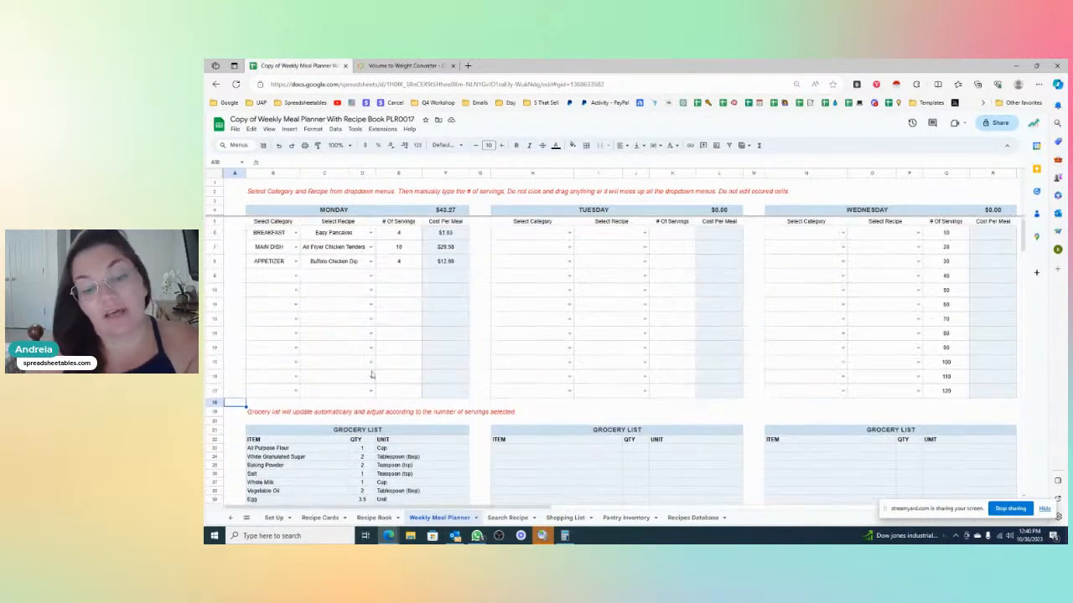
- Open the Pantry Inventory sheet and look through its sections from Pantry across to Other Household Essentials
left_click(625, 518)
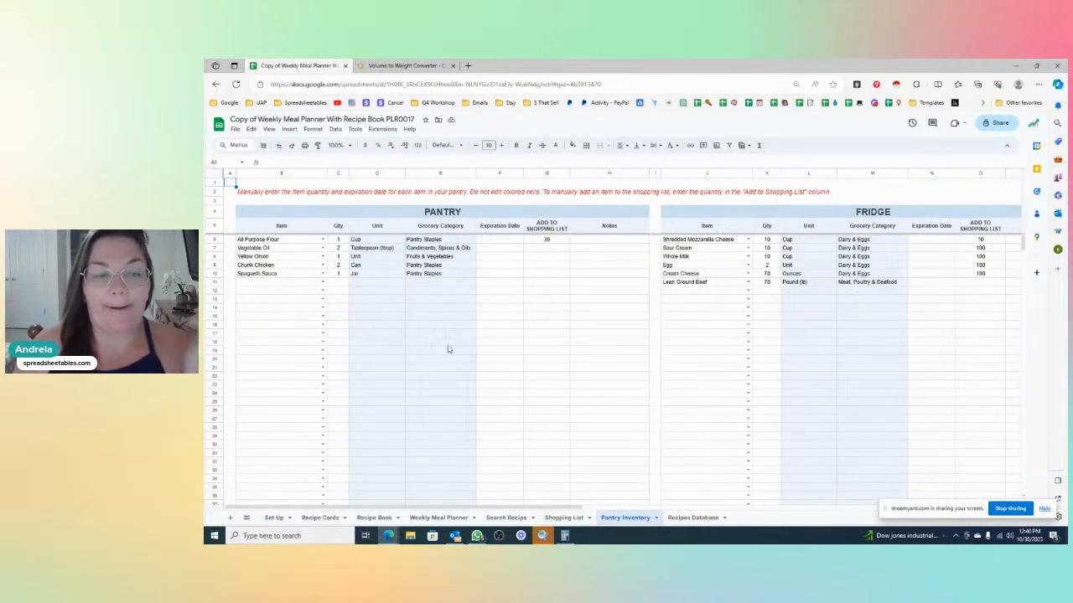
left_click(355, 216)
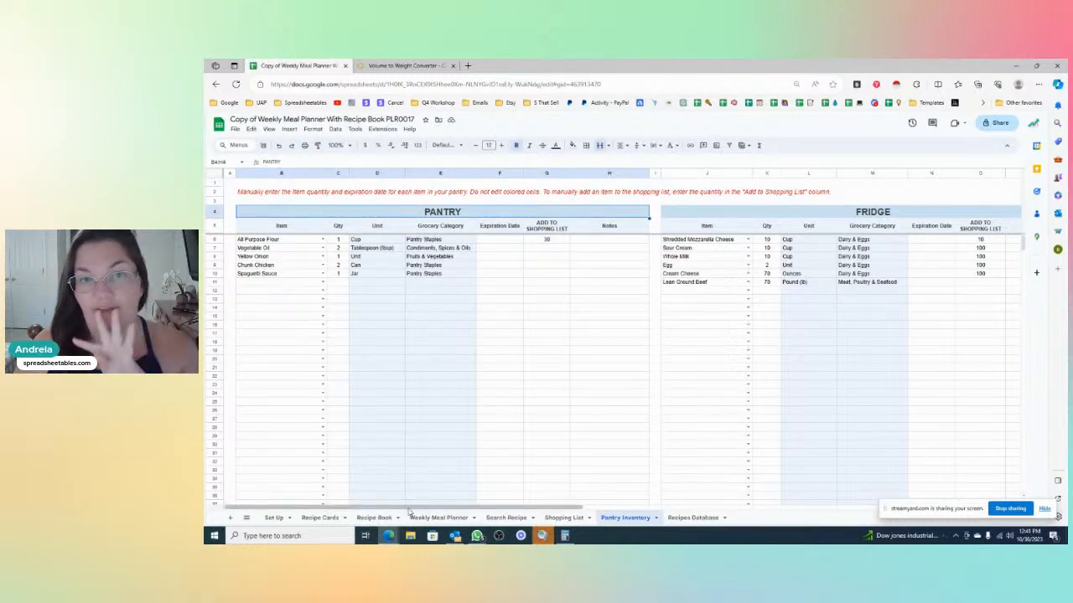
left_click_drag(409, 509, 920, 497)
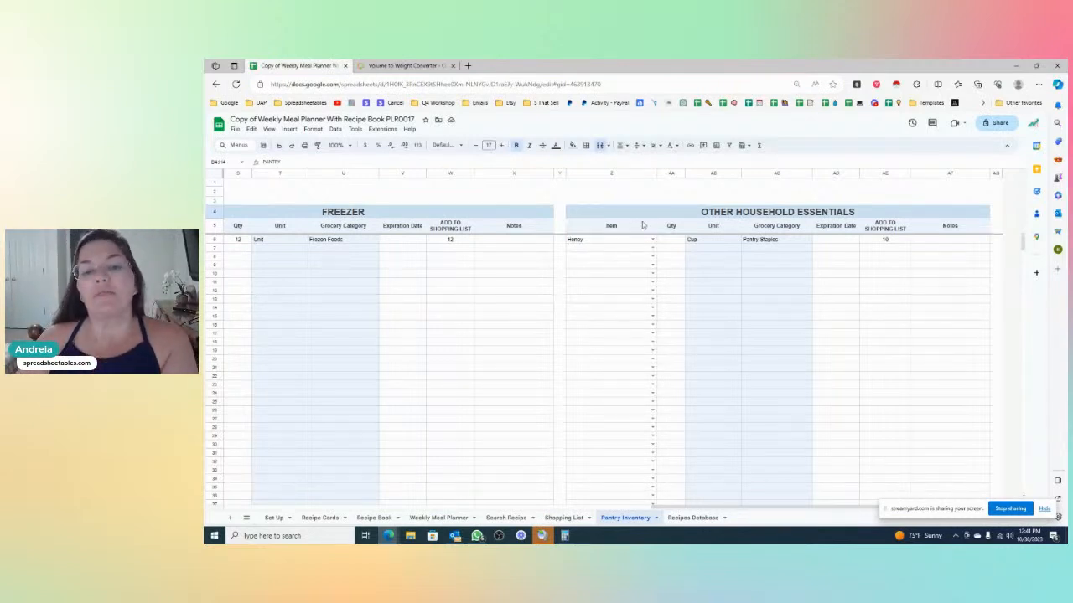
- Clear the Honey item and its Add to Shopping List quantity under Other Household Essentials, plus the Freezer item's Add to Shopping List quantity
left_click(618, 243)
key("Delete")
left_click(890, 242)
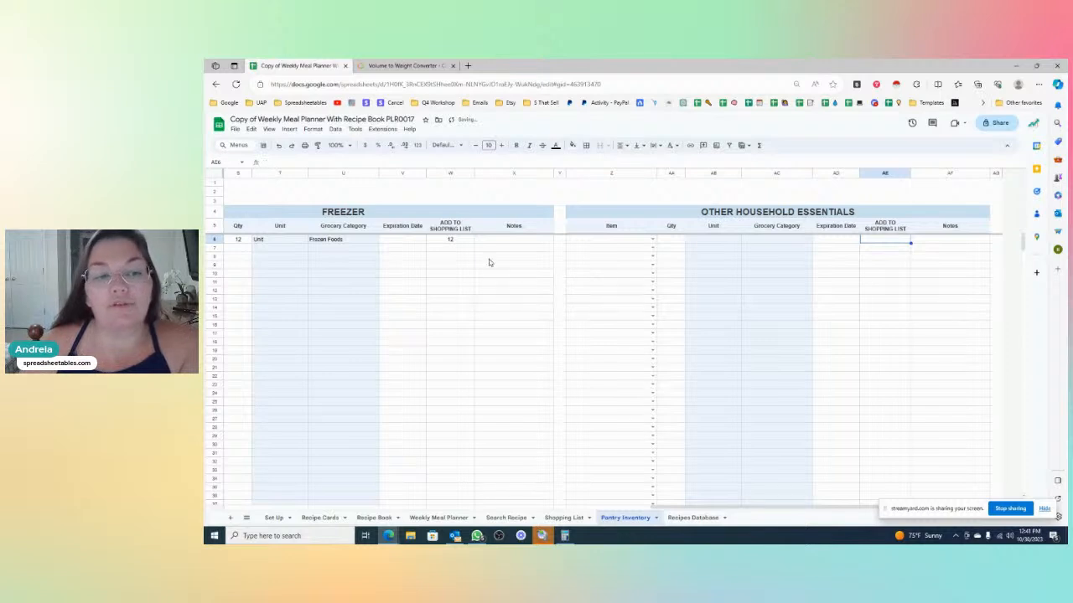
left_click(468, 242)
key("Delete")
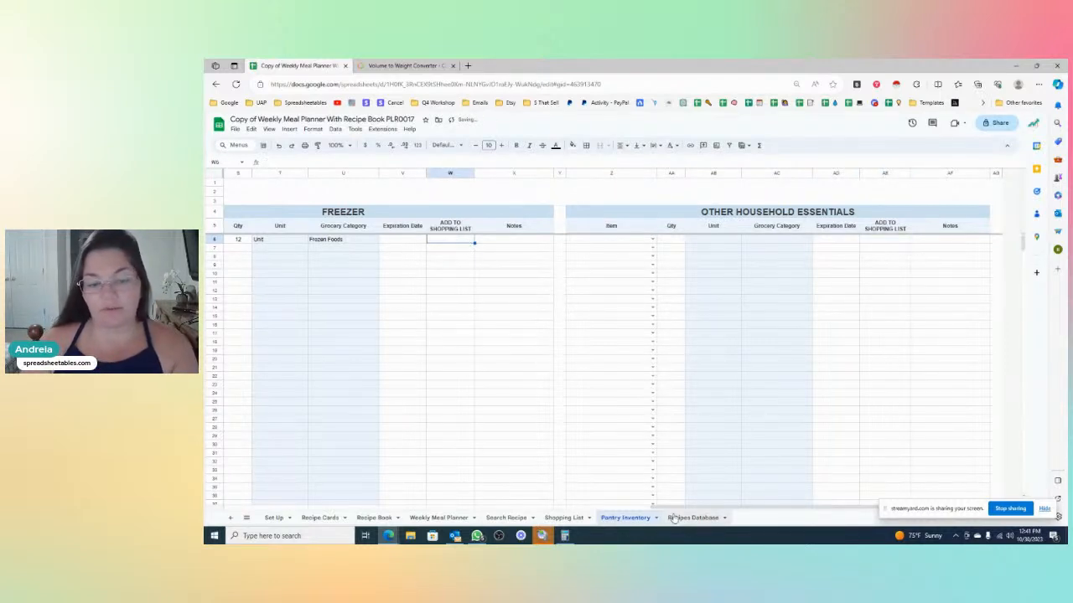
- Clear all the Add to Shopping List quantities in the Fridge section, from Shredded Mozzarella Cheese to Lean Ground Beef
left_click_drag(652, 508, 486, 508)
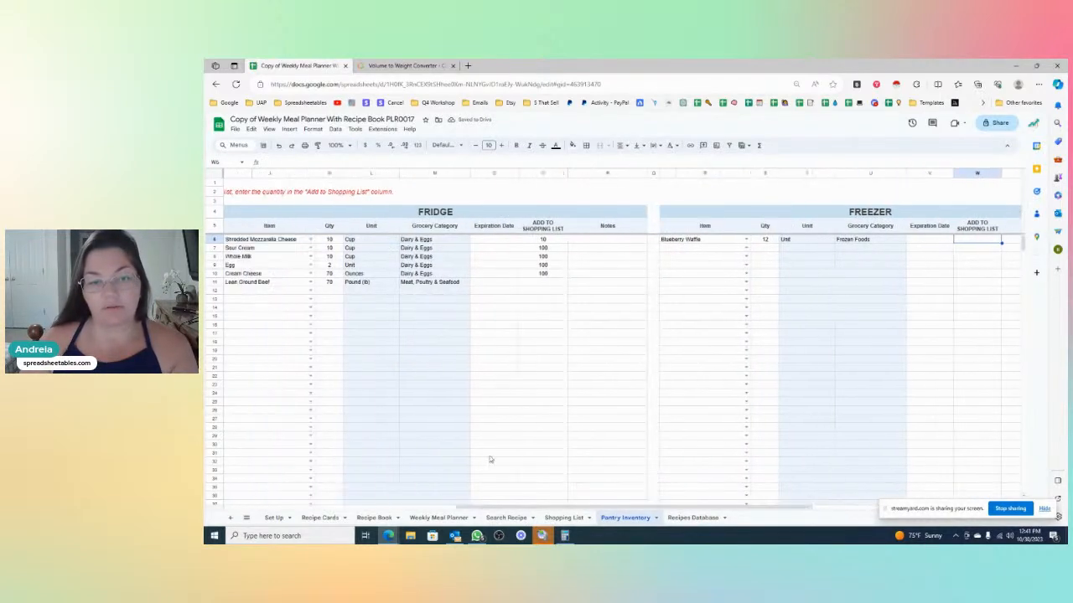
left_click_drag(545, 243, 544, 283)
key("Delete")
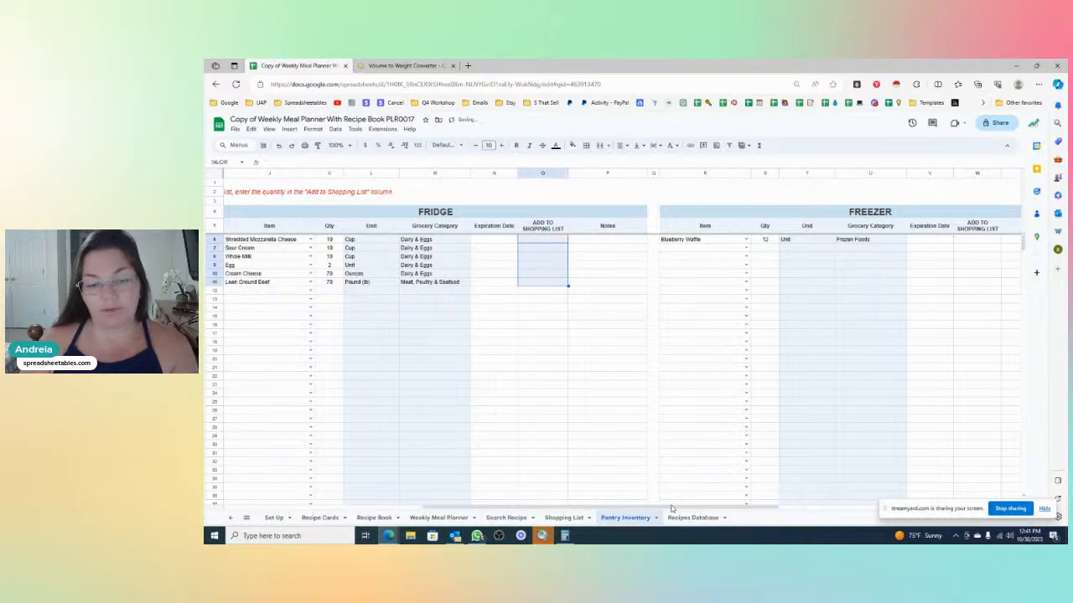
- Move the Recipes Database sheet directly after Recipe Book and return to the Pantry Inventory sheet
left_click_drag(689, 517, 476, 521)
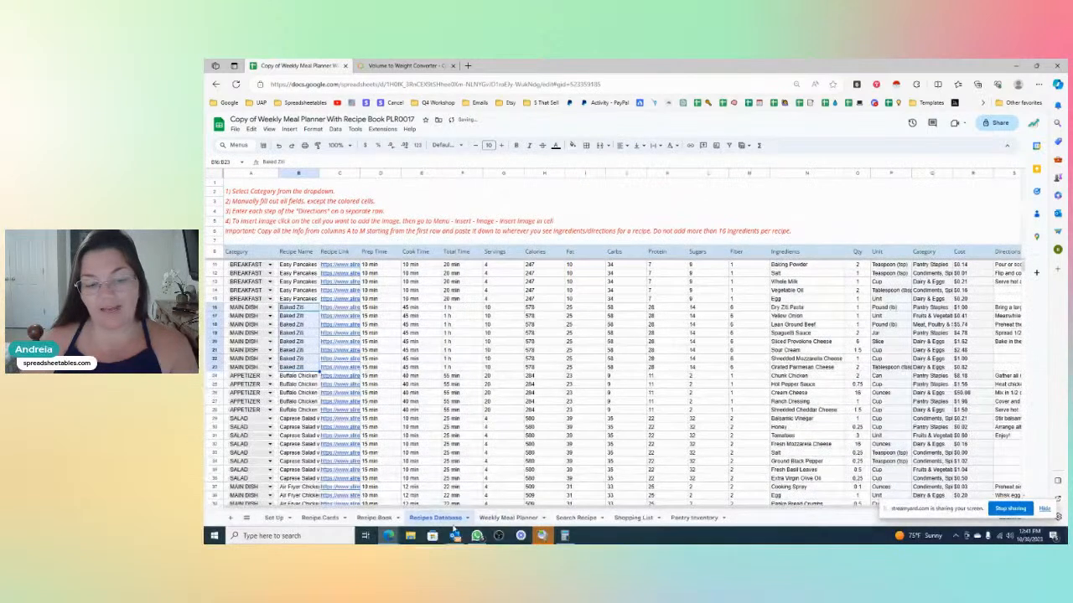
left_click(680, 519)
left_click(572, 343)
- Clear the Add to Shopping List quantity for All Purpose Flour in the Pantry section
left_click_drag(667, 512, 444, 511)
left_click(534, 242)
key("Delete")
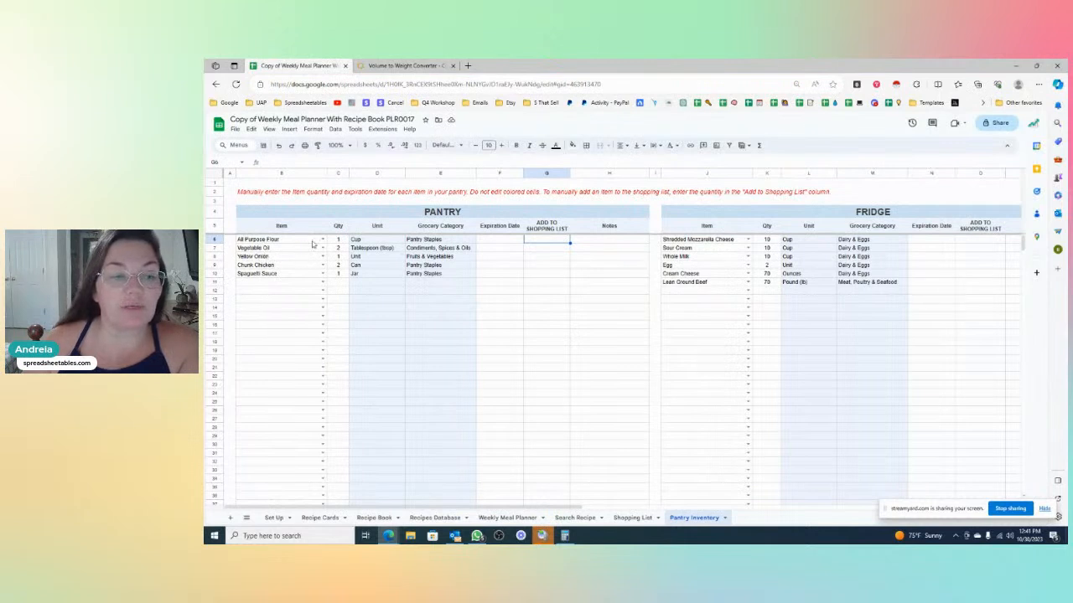
- Review the Pantry section's item, unit, grocery category and notes columns, including the formula behind the All Purpose Flour unit
left_click_drag(357, 241, 418, 317)
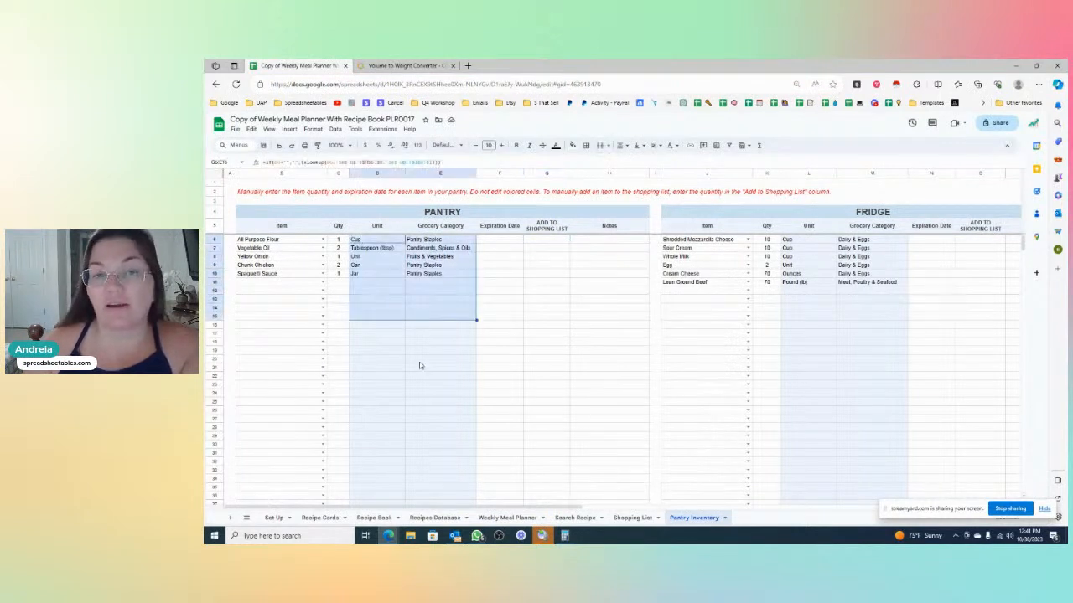
left_click(285, 243)
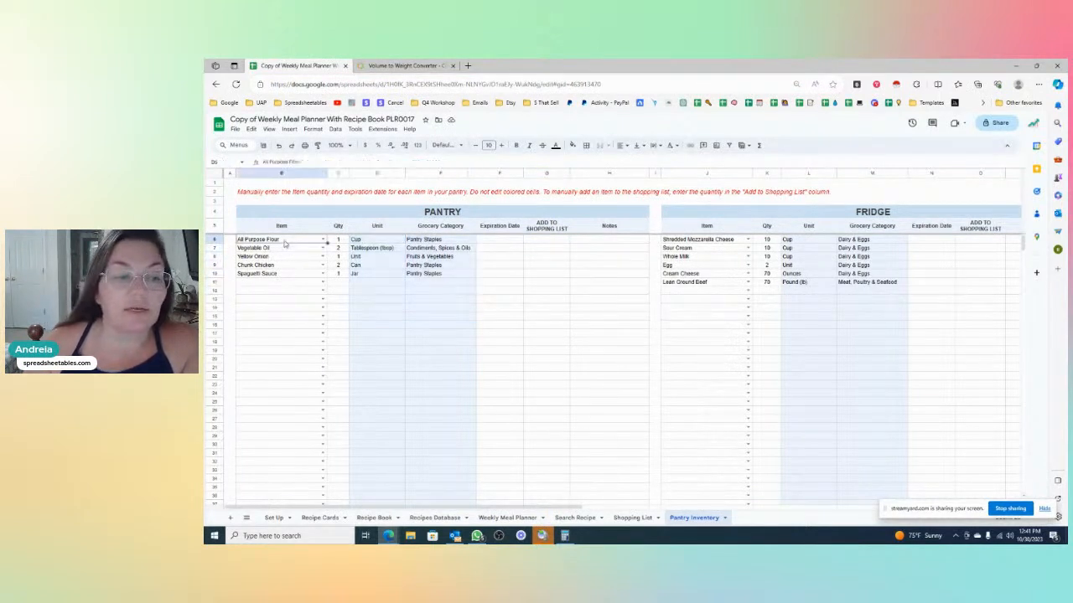
left_click(377, 228)
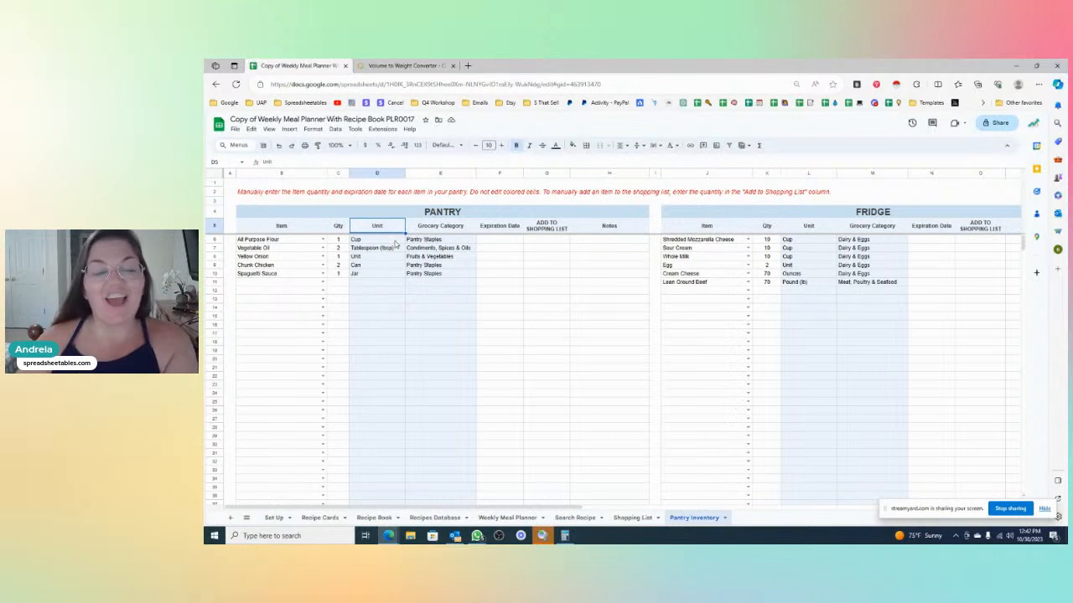
left_click(395, 241)
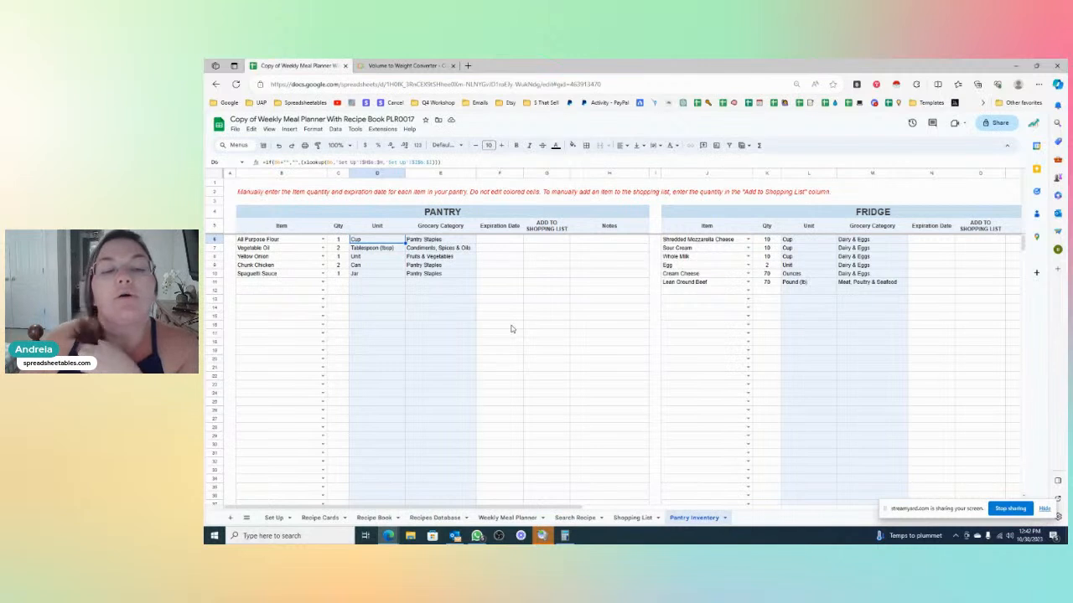
left_click(615, 241)
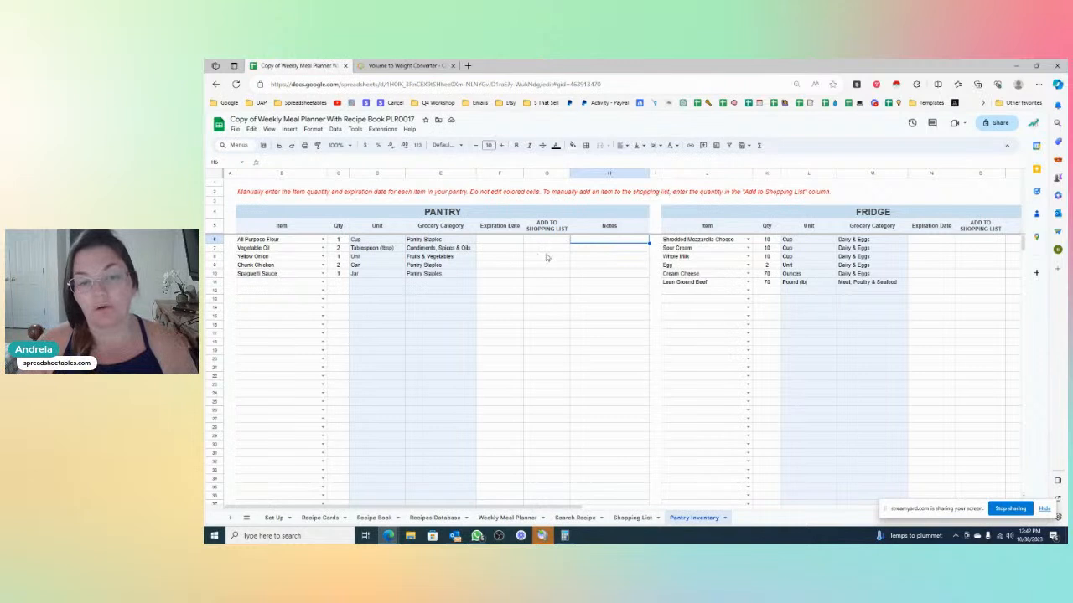
- Check the automated shopping list on the Shopping List sheet and return to the Pantry Inventory sheet
left_click(627, 519)
left_click(632, 242)
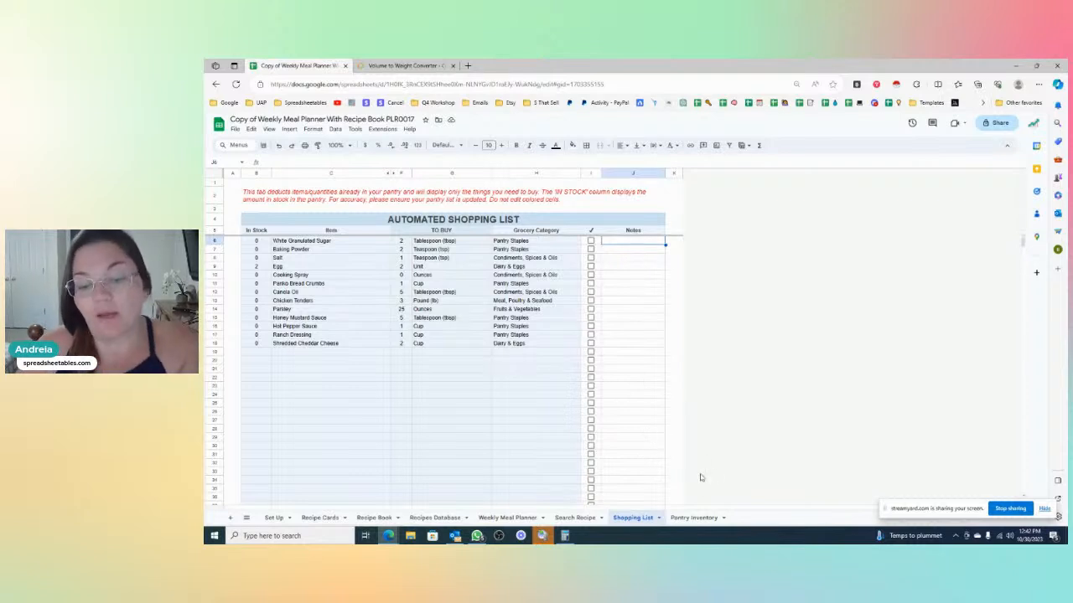
left_click(692, 518)
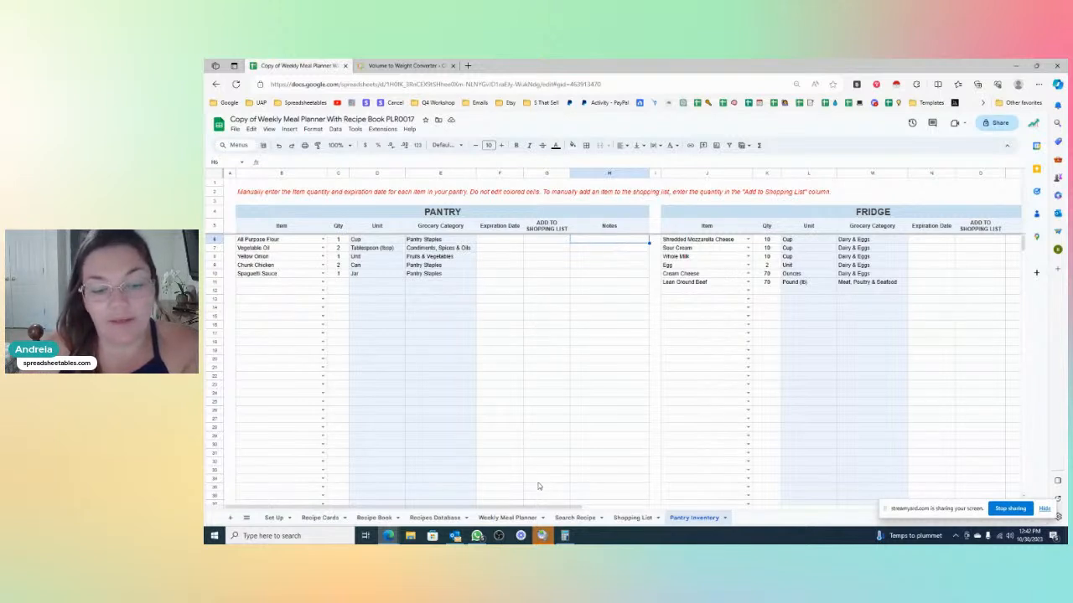
- Review the Pantry section's item, quantity and expiration date columns on the Pantry Inventory sheet
left_click(293, 241)
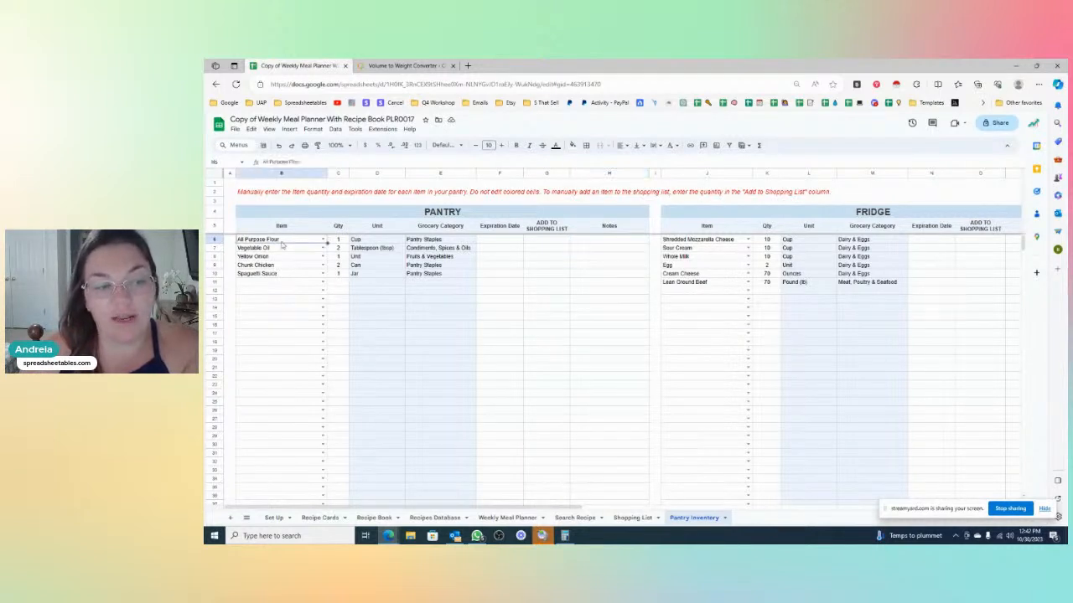
left_click(335, 247)
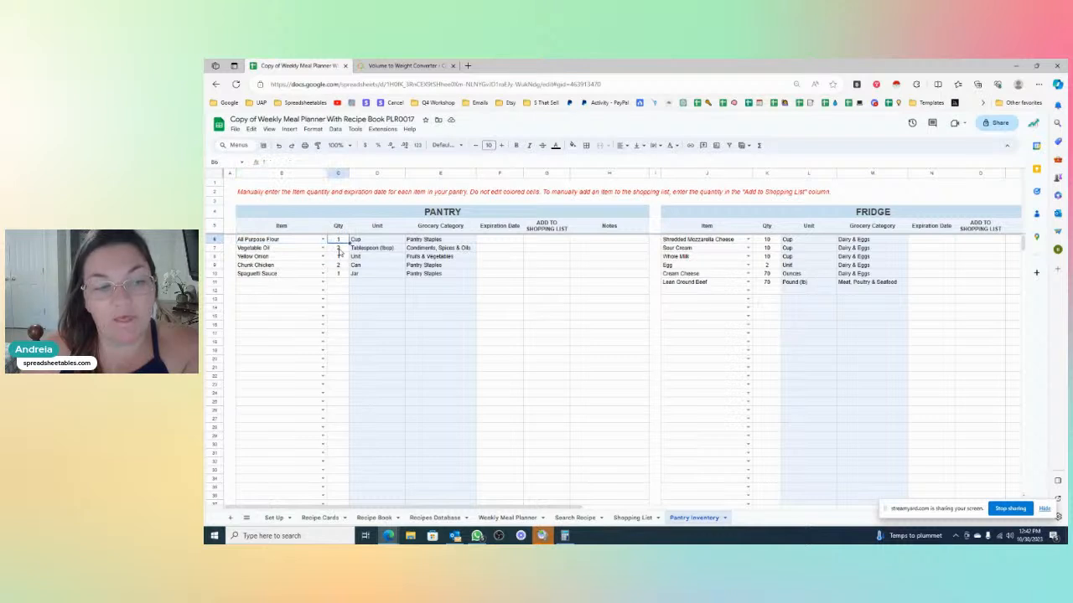
type("2")
left_click_drag(332, 264, 288, 292)
left_click(284, 335)
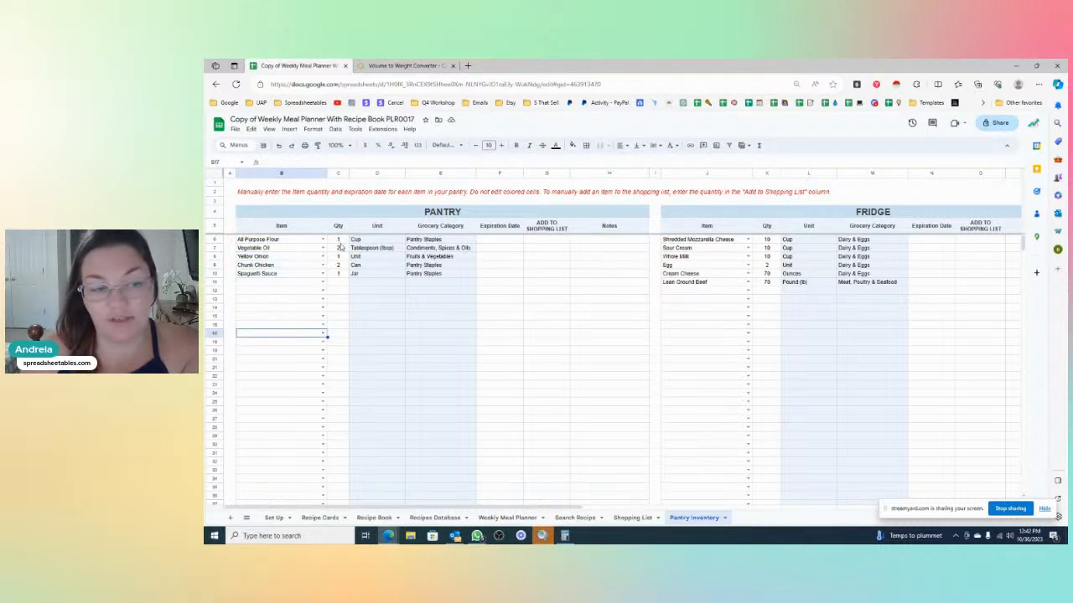
left_click_drag(339, 242, 339, 317)
left_click_drag(340, 241, 339, 313)
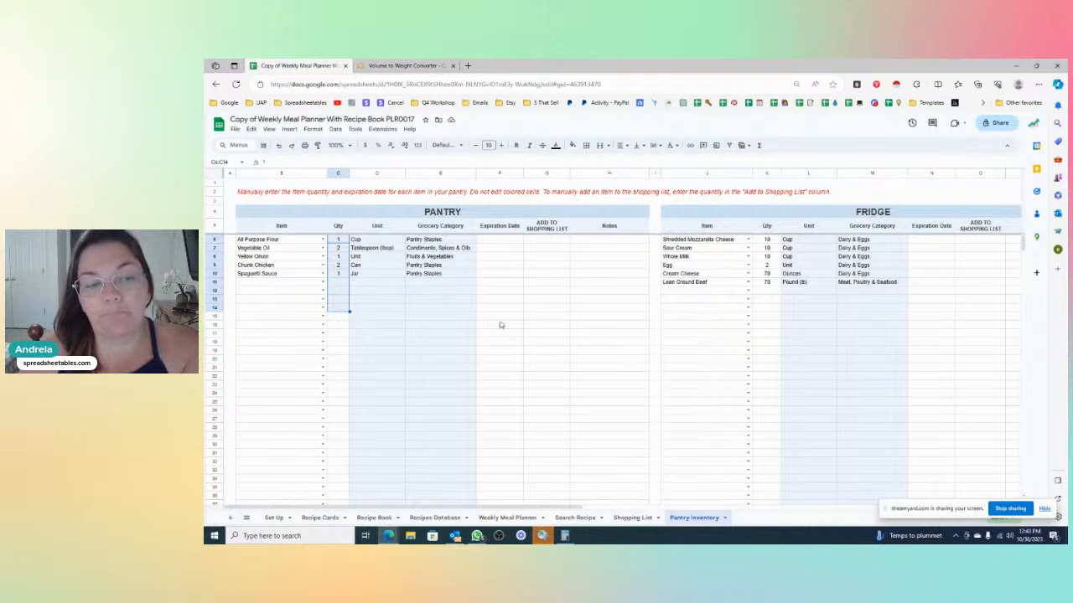
left_click_drag(507, 243, 505, 323)
left_click(503, 244)
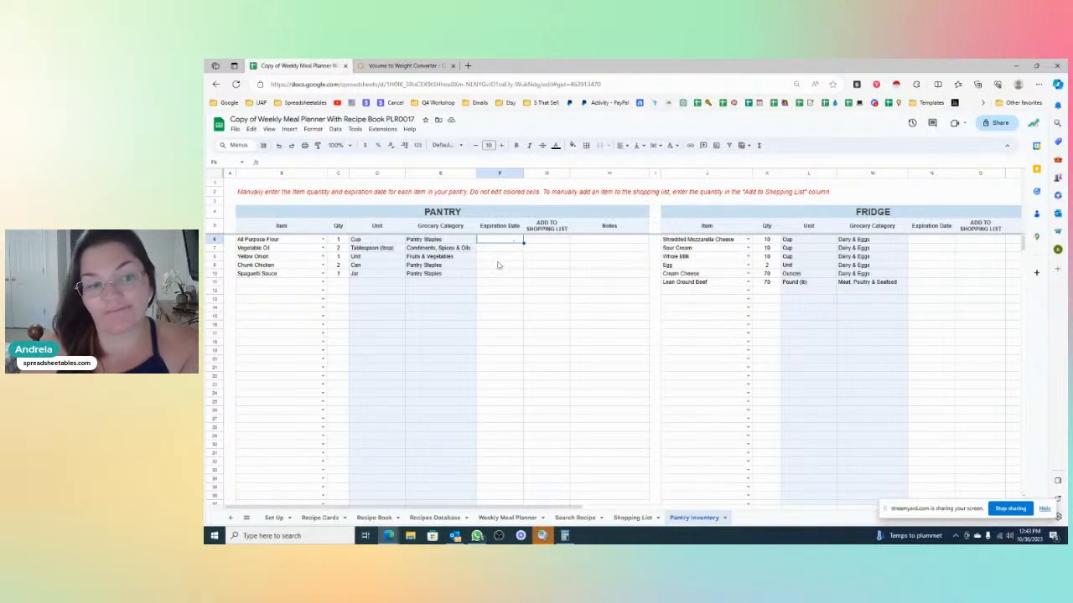
left_click(497, 264)
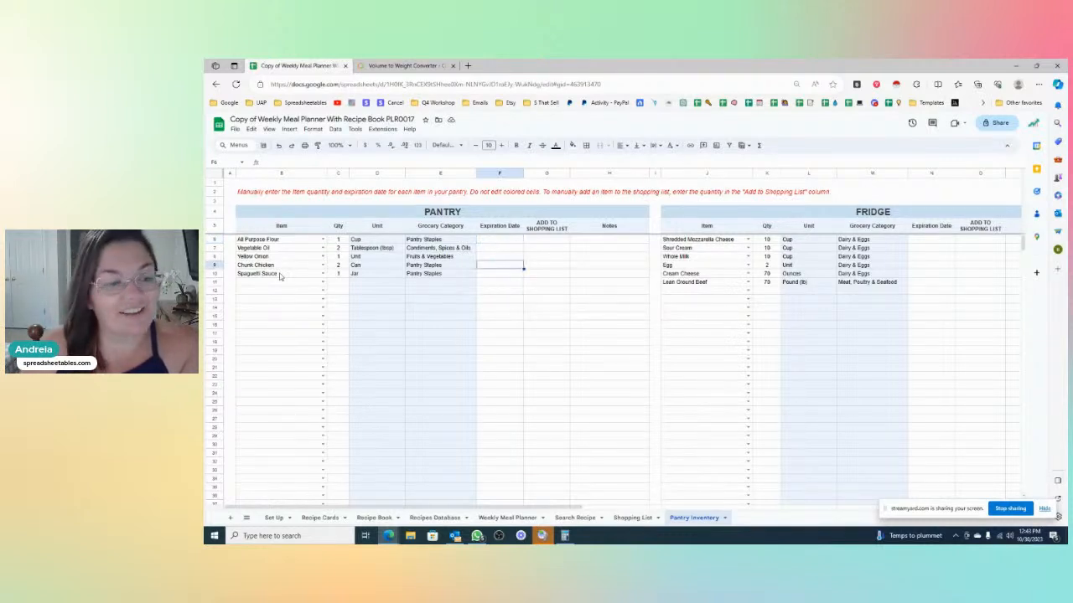
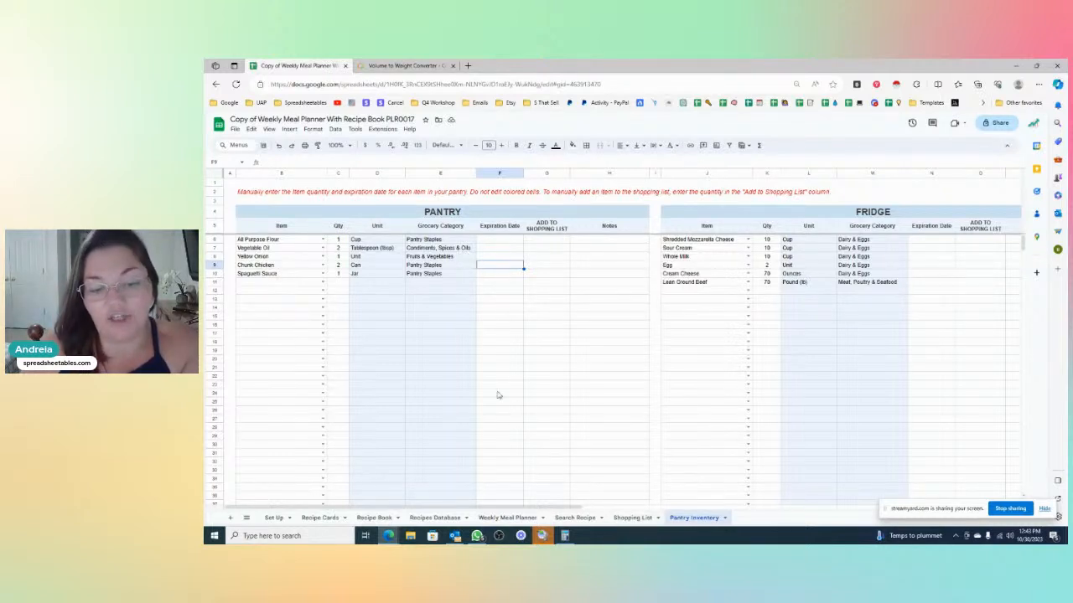
- Compare the automated list on the Shopping List sheet with Monday's meals and grocery list on the Weekly Meal Planner sheet
left_click(632, 517)
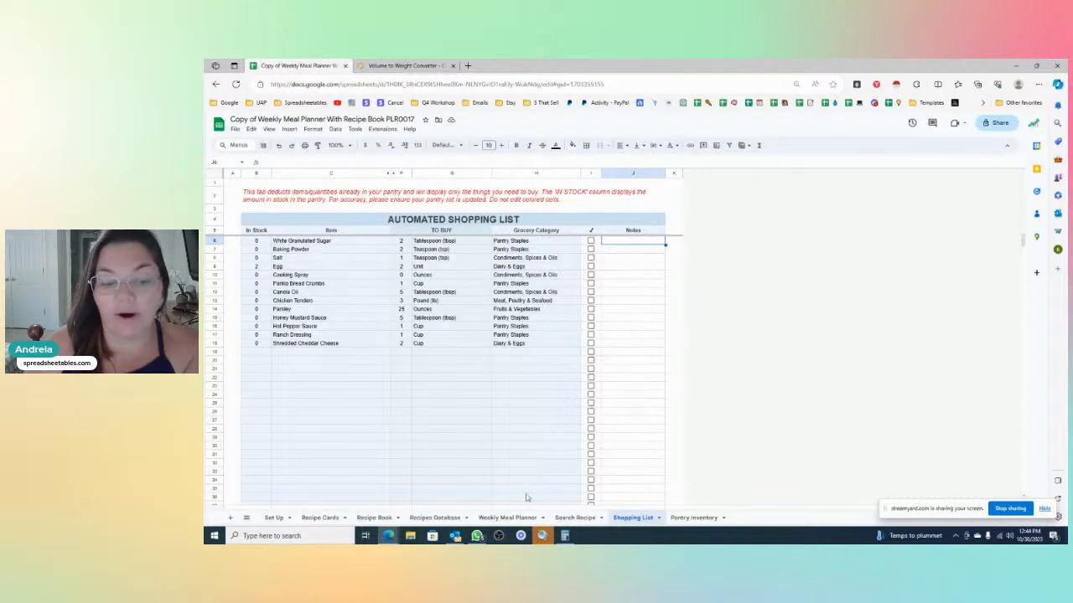
left_click(507, 517)
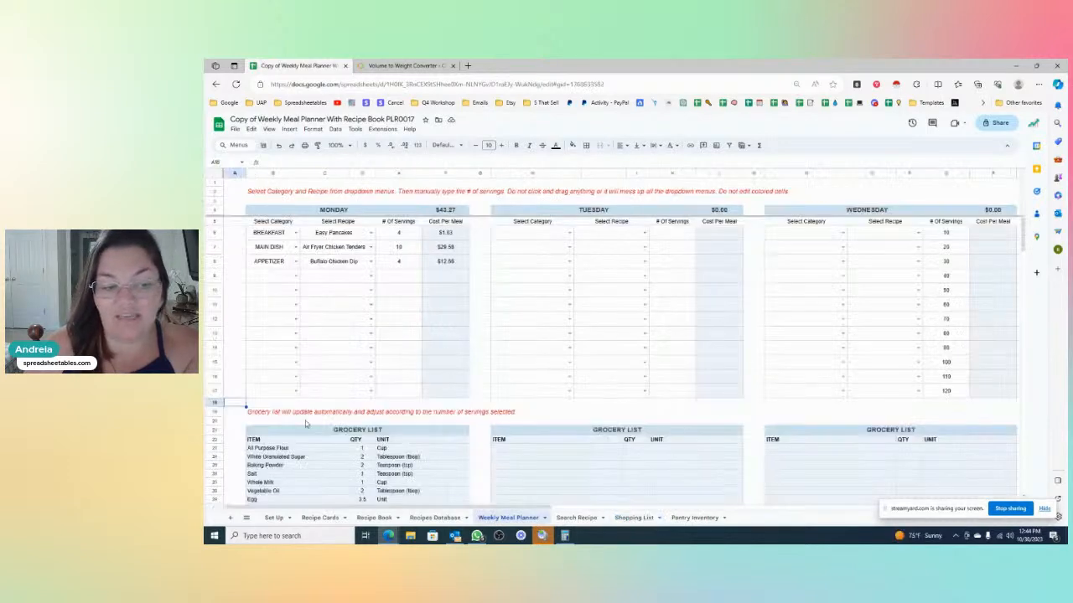
scroll(308, 424, "down", 4)
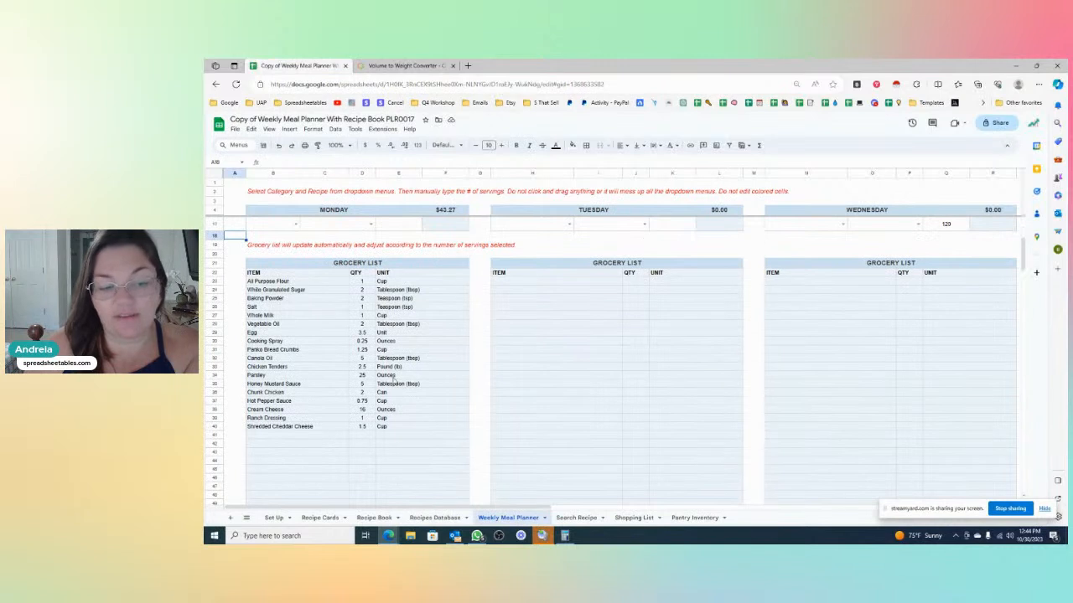
left_click(634, 518)
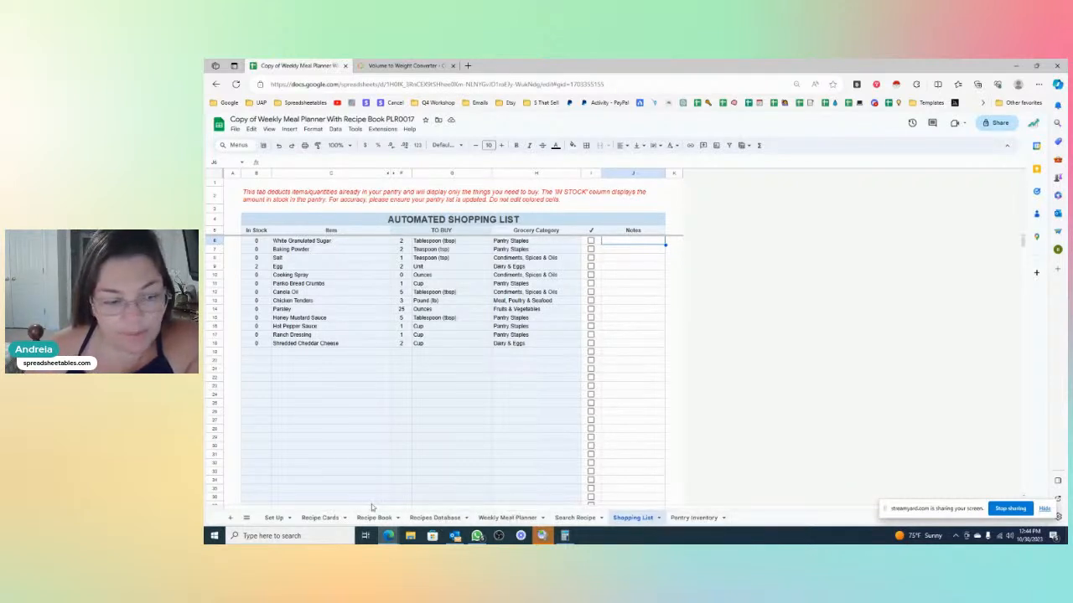
left_click(526, 518)
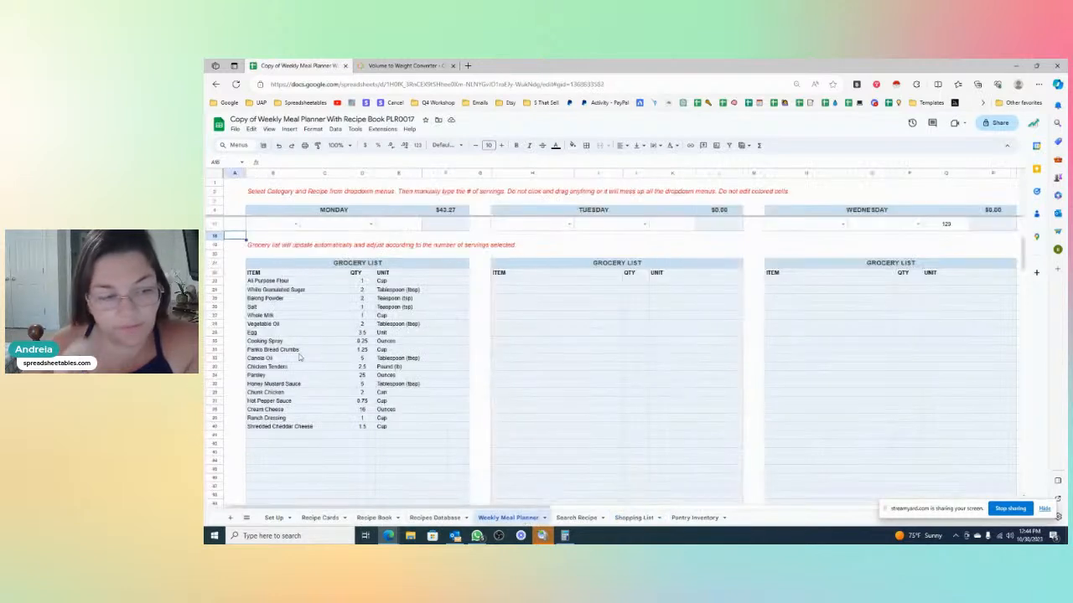
left_click(317, 283)
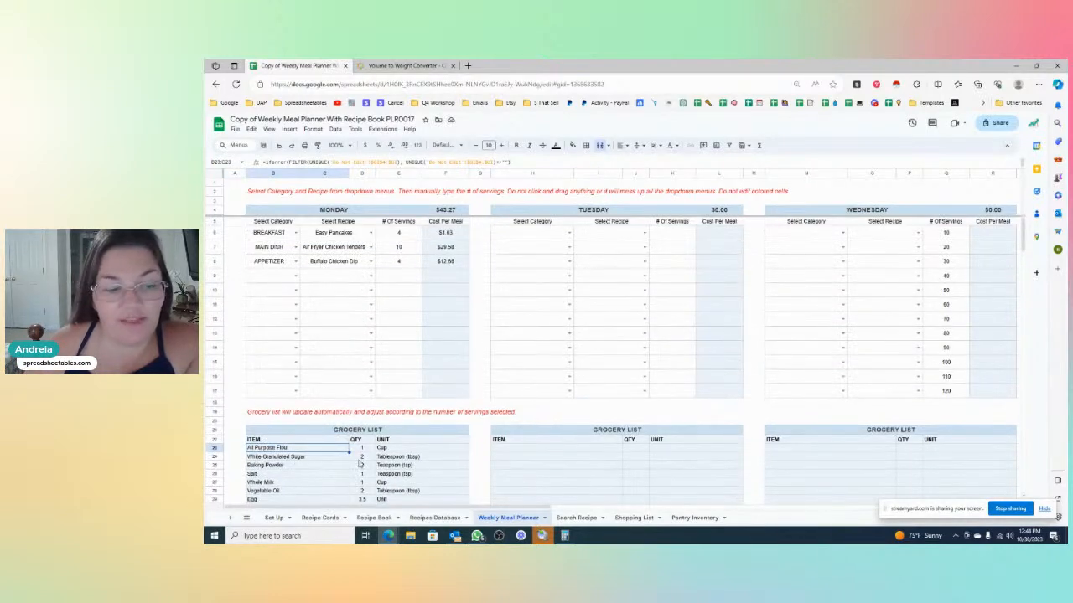
scroll(372, 462, "down", 1)
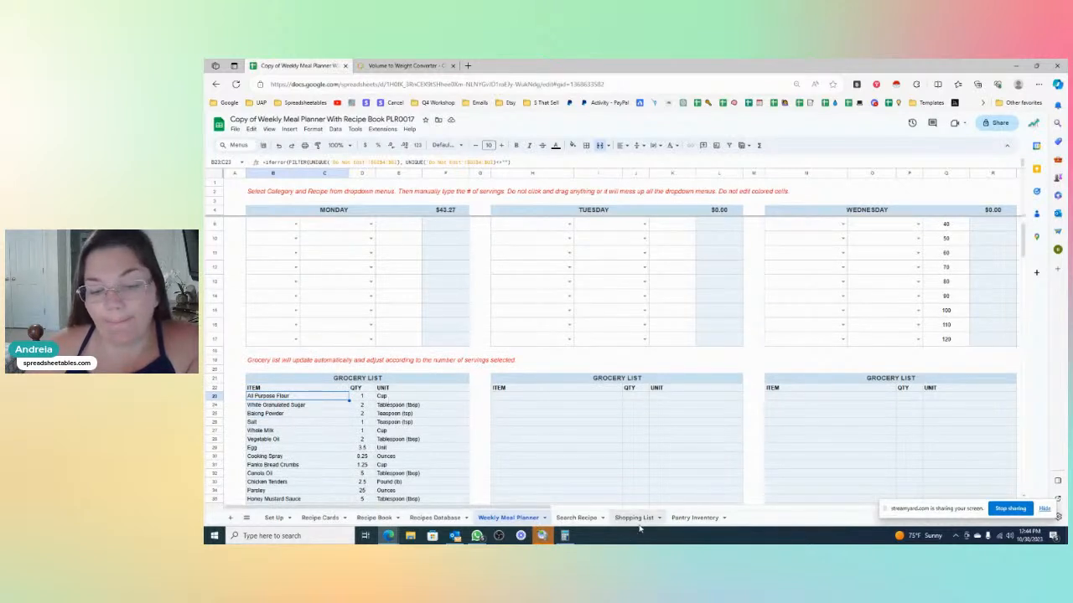
- Check the All Purpose Flour quantity on the Pantry Inventory sheet and review the item column of the automated shopping list
left_click(694, 517)
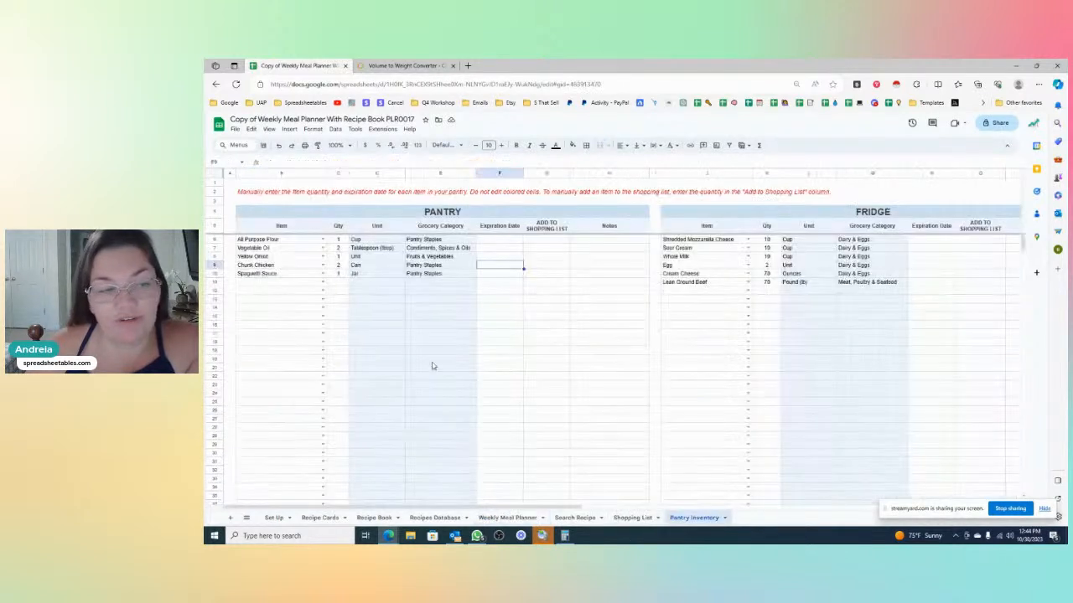
left_click(339, 242)
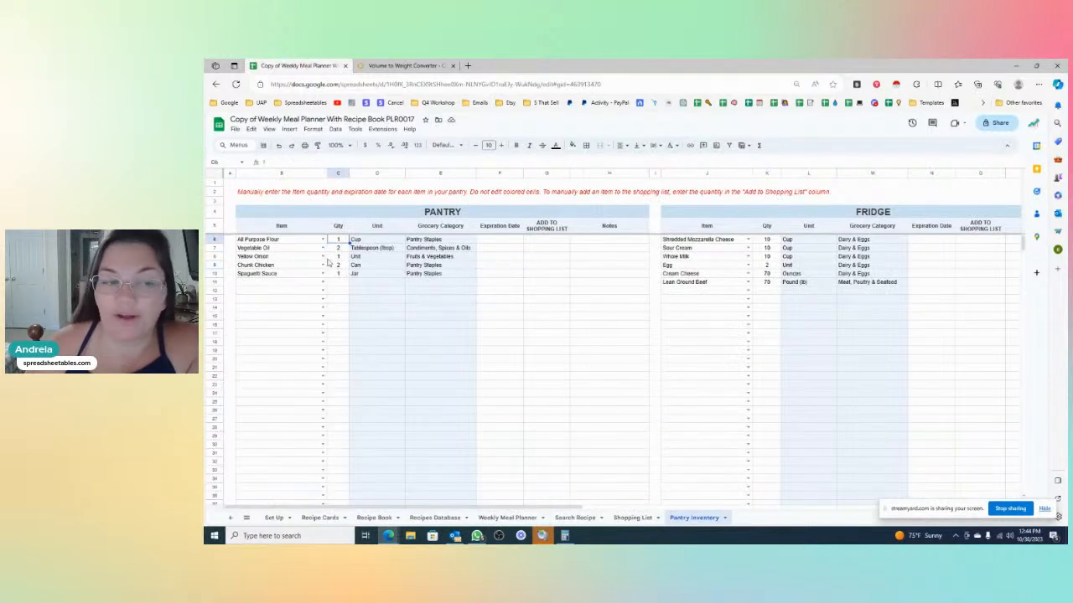
left_click(633, 517)
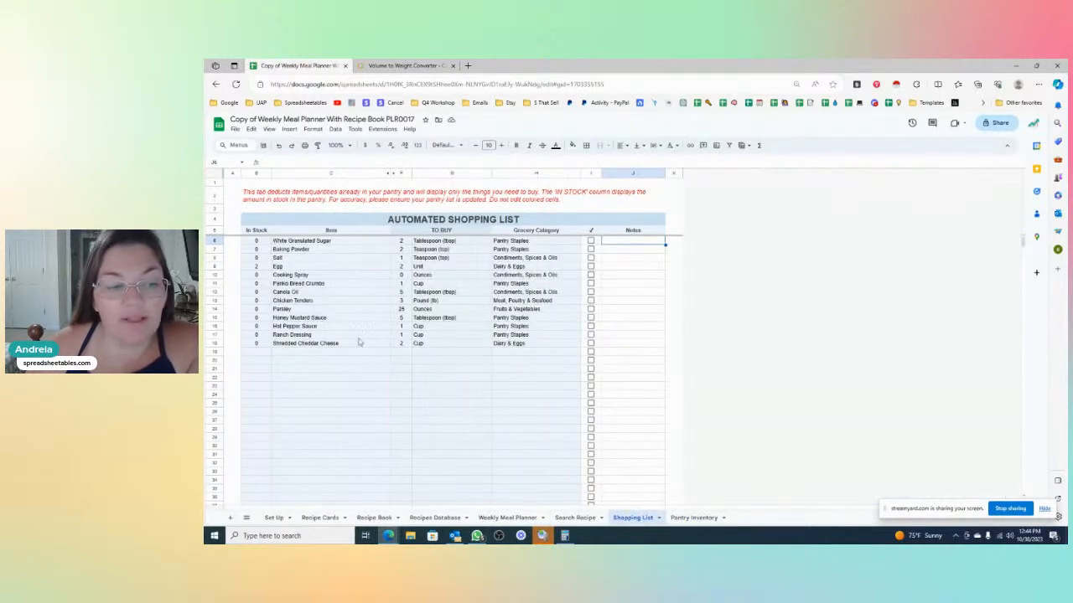
left_click_drag(312, 242, 337, 345)
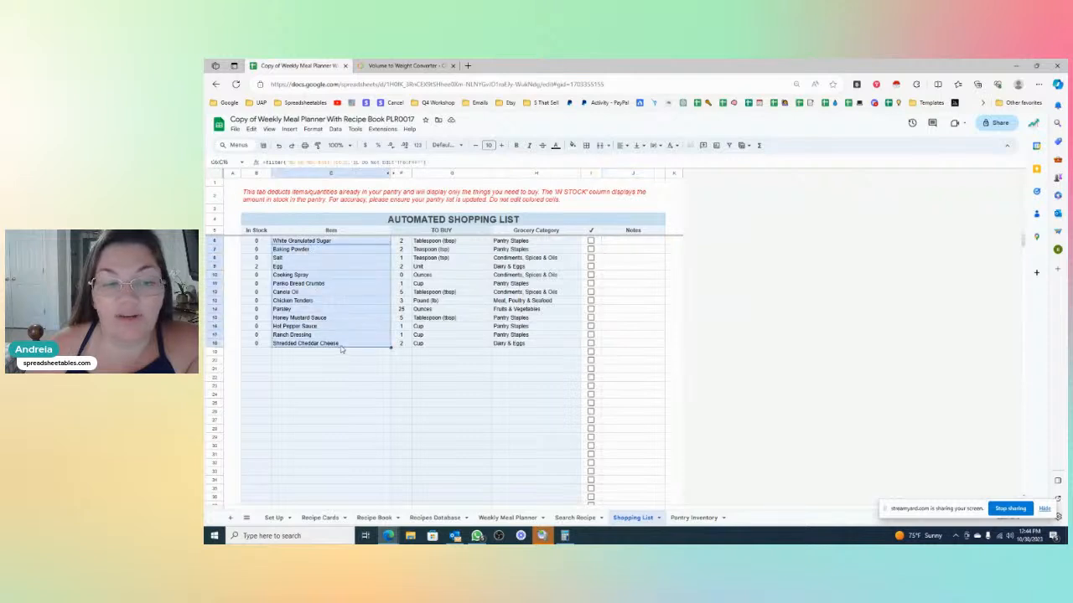
left_click(338, 393)
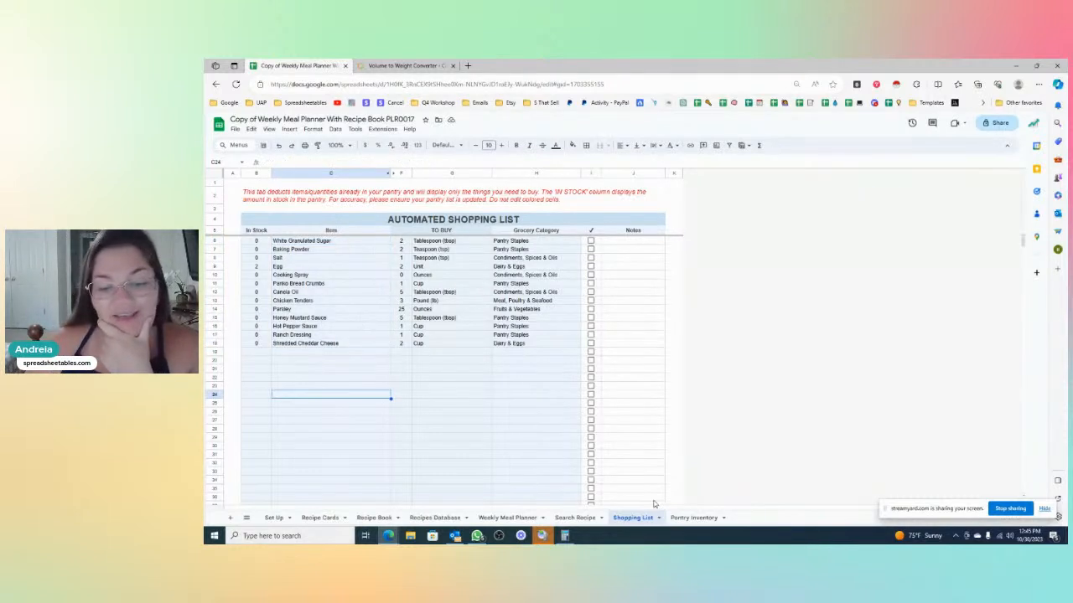
- Set the All Purpose Flour quantity to 0 in the Pantry section of the Pantry Inventory sheet
left_click(680, 520)
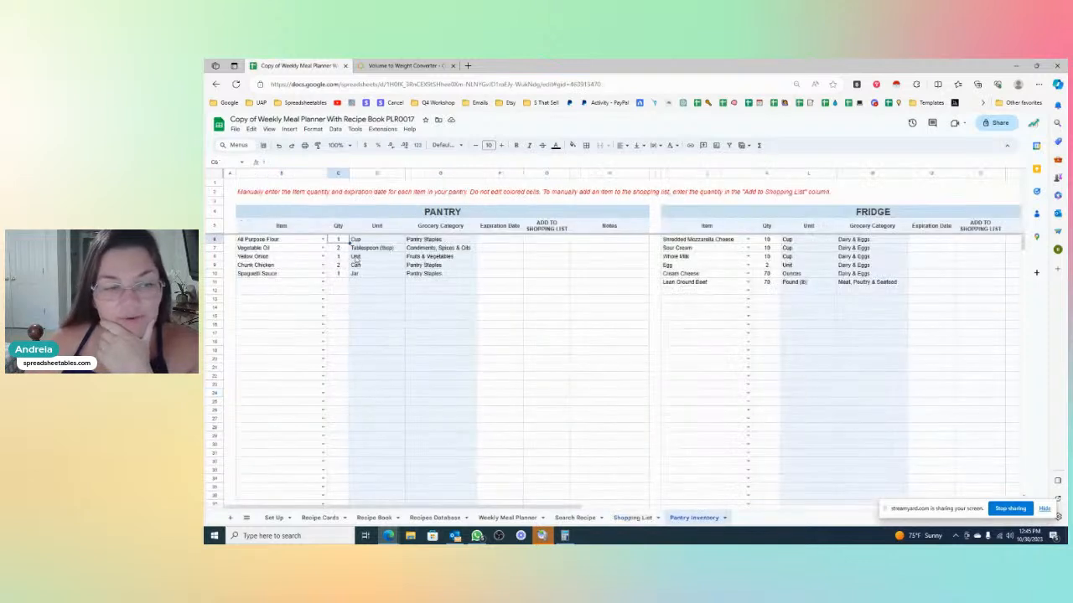
type("0")
key("Return")
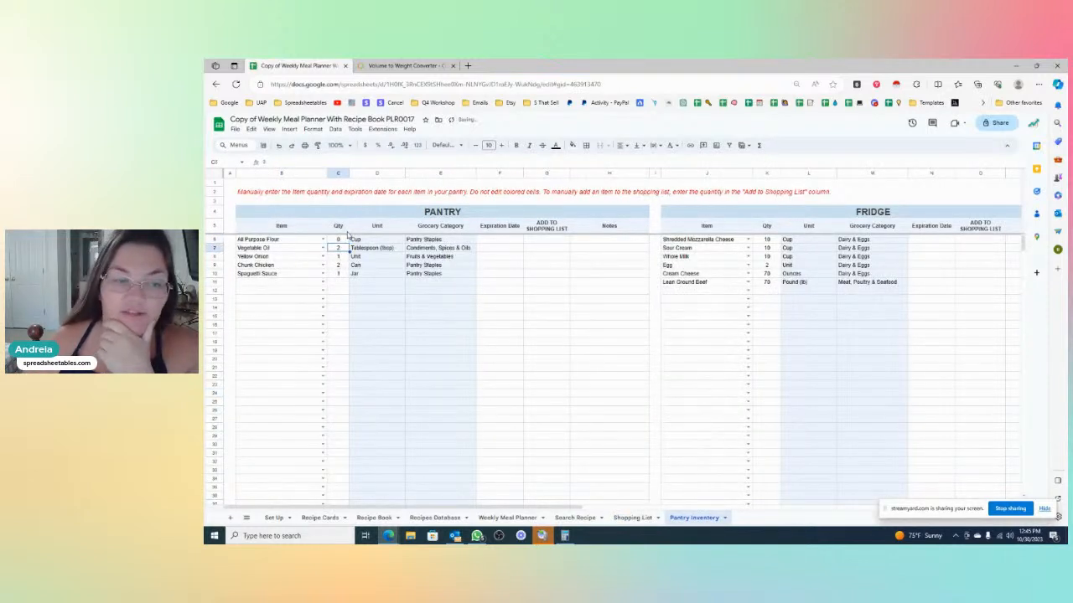
- Examine the All Purpose Flour row on the Shopping List sheet, including its in-stock, to-buy and notes cells
left_click(625, 518)
left_click(320, 243)
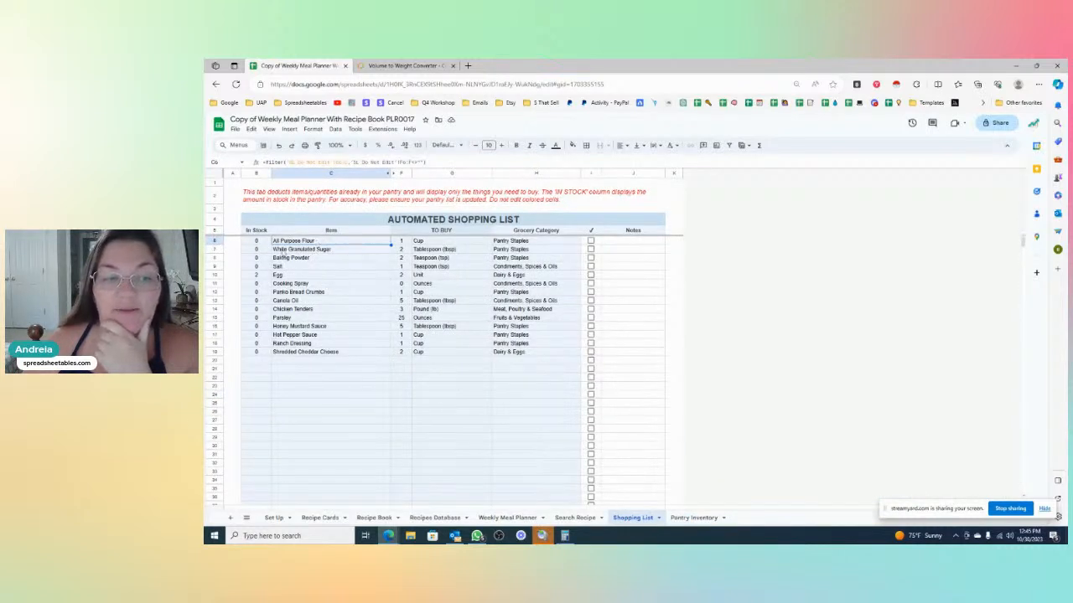
left_click(259, 243)
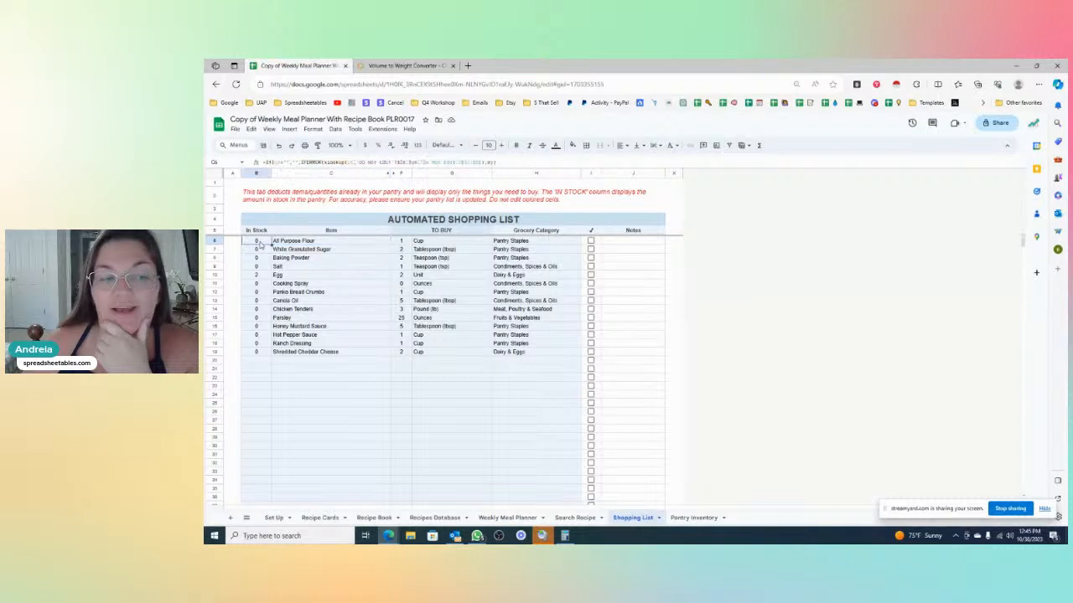
left_click(404, 243)
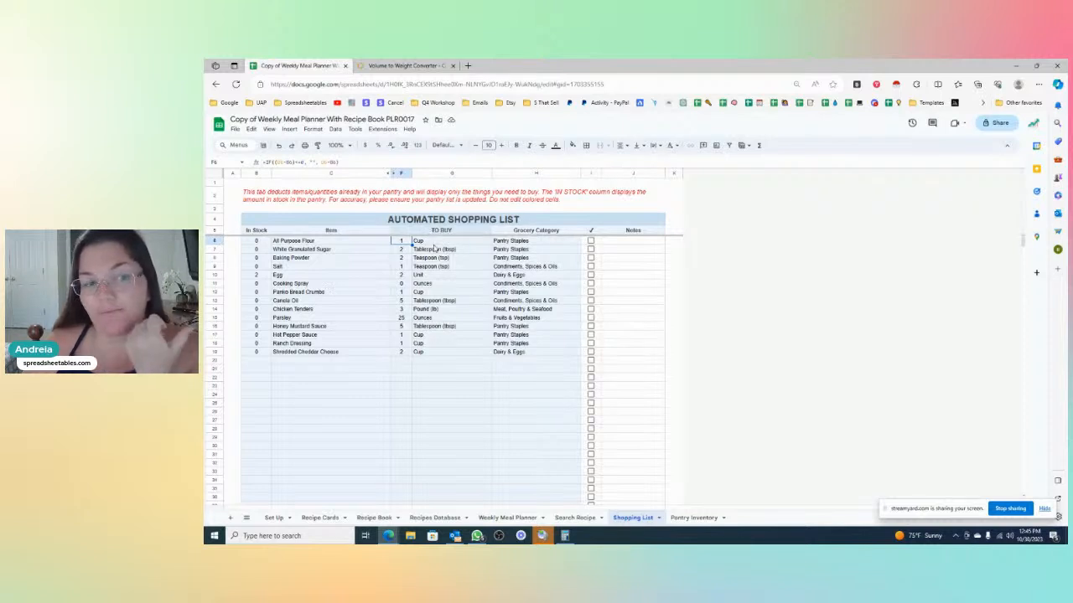
left_click(626, 247)
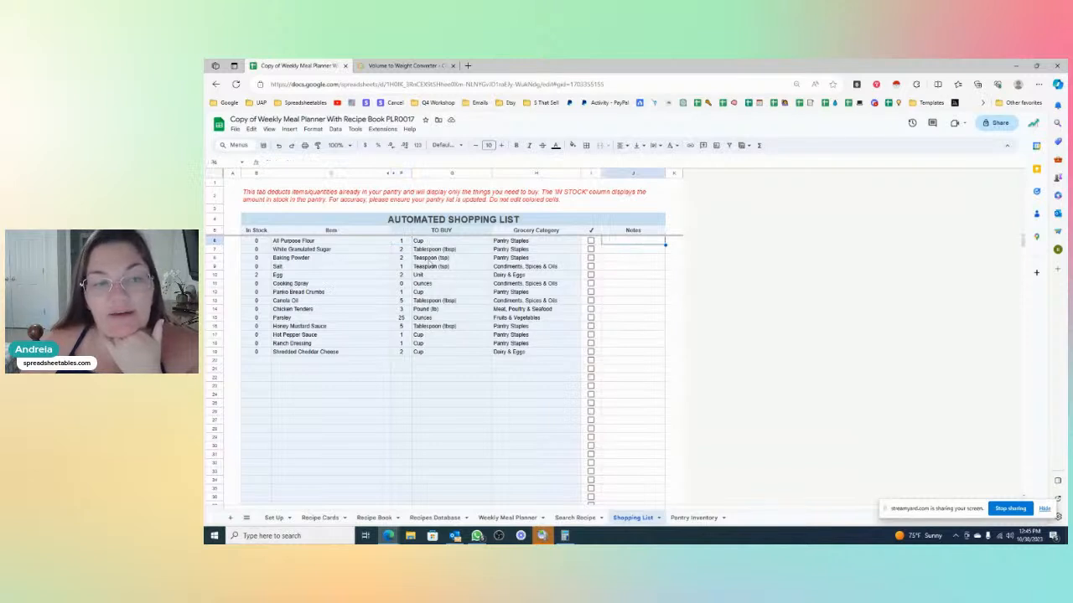
- Switch to the Volume to Weight Converter web page and choose all purpose flour as the ingredient
left_click(413, 65)
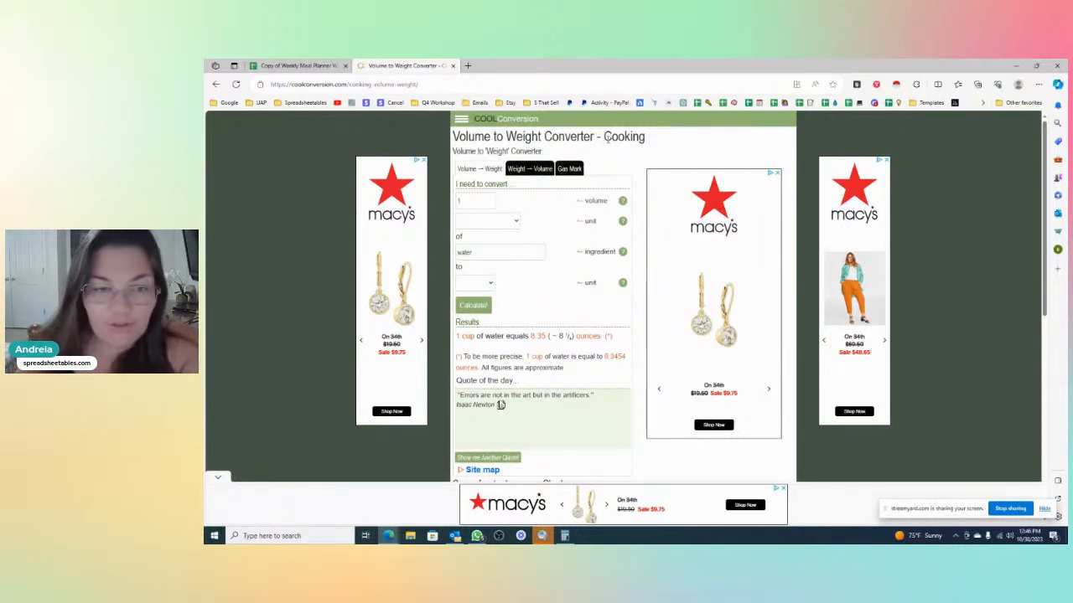
left_click(482, 253)
mouse_move(623, 253)
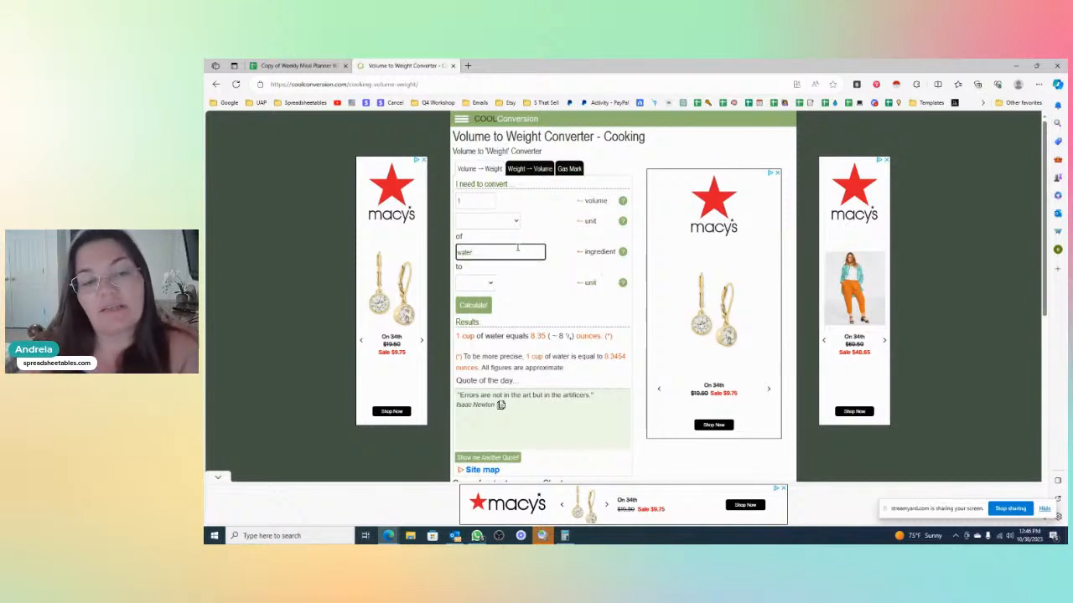
left_click_drag(515, 254, 430, 251)
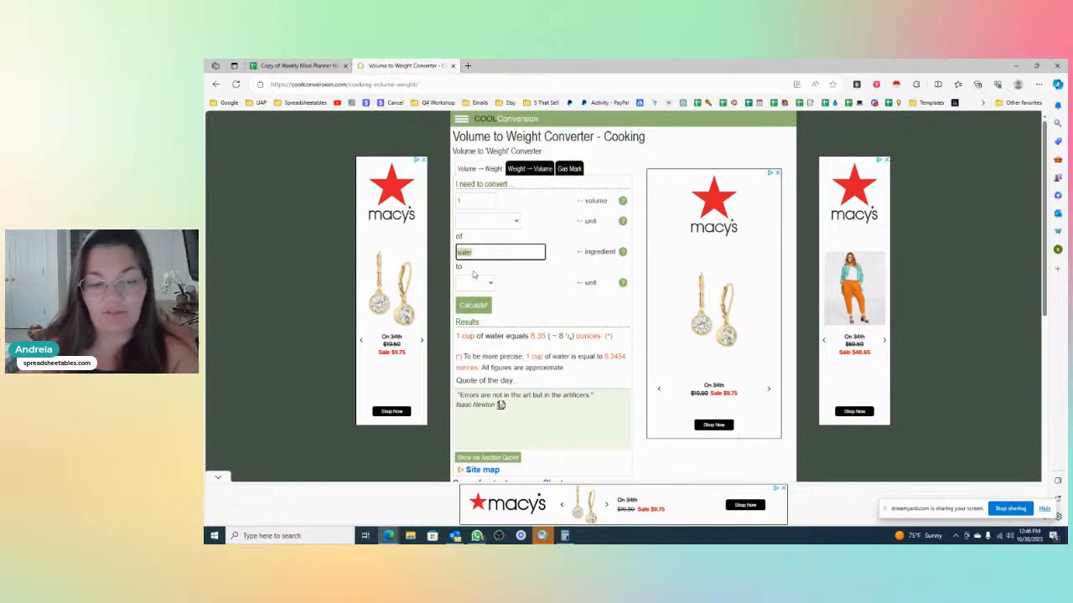
type("flou")
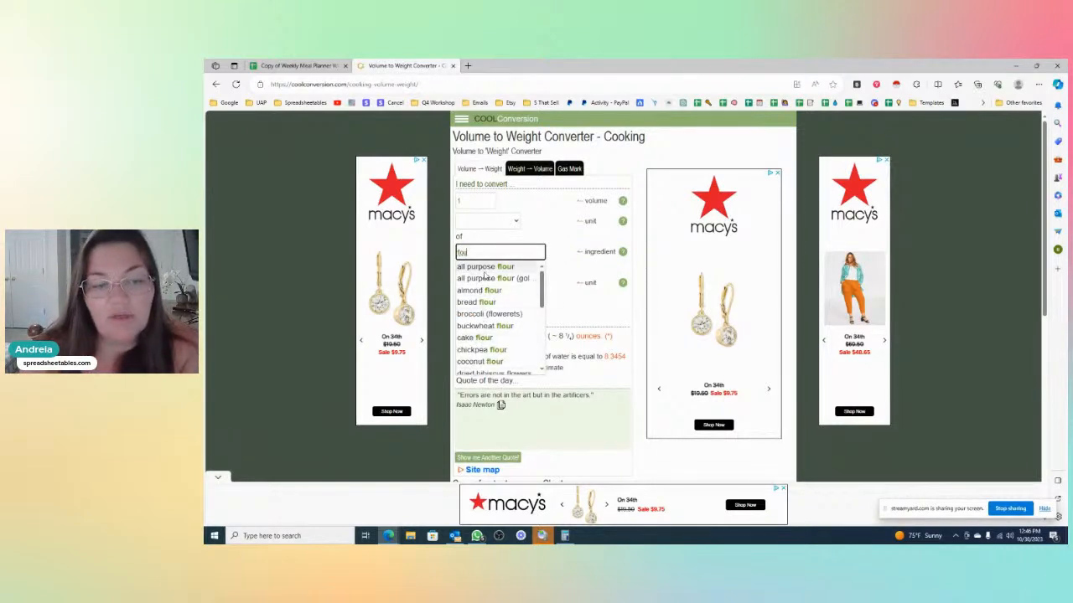
left_click(484, 269)
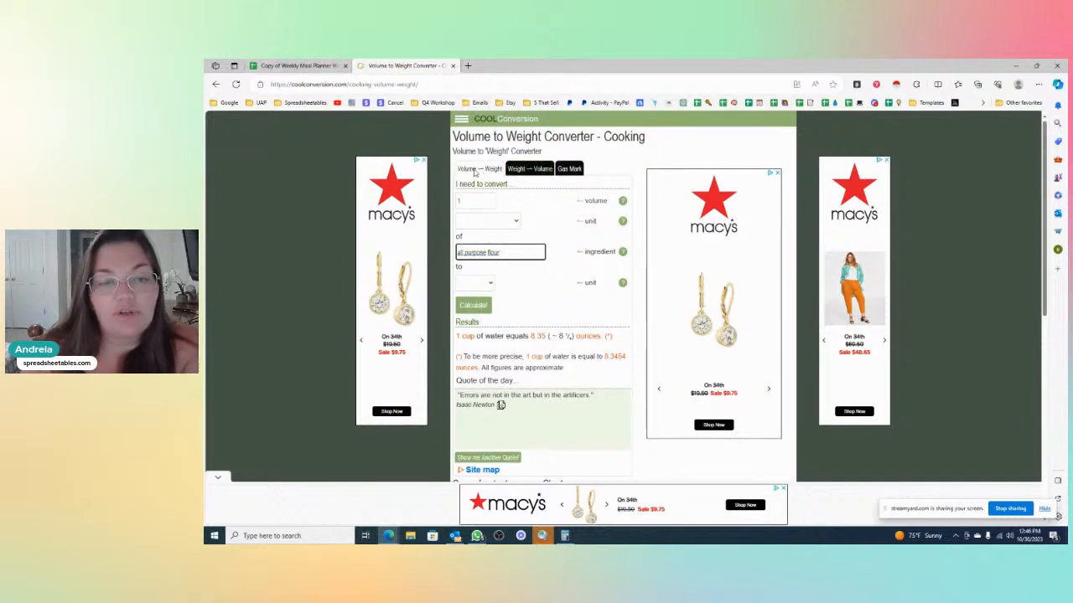
- Calculate the conversion of 1 US cup of all purpose flour to pounds and review the result
left_click(518, 223)
left_click(517, 223)
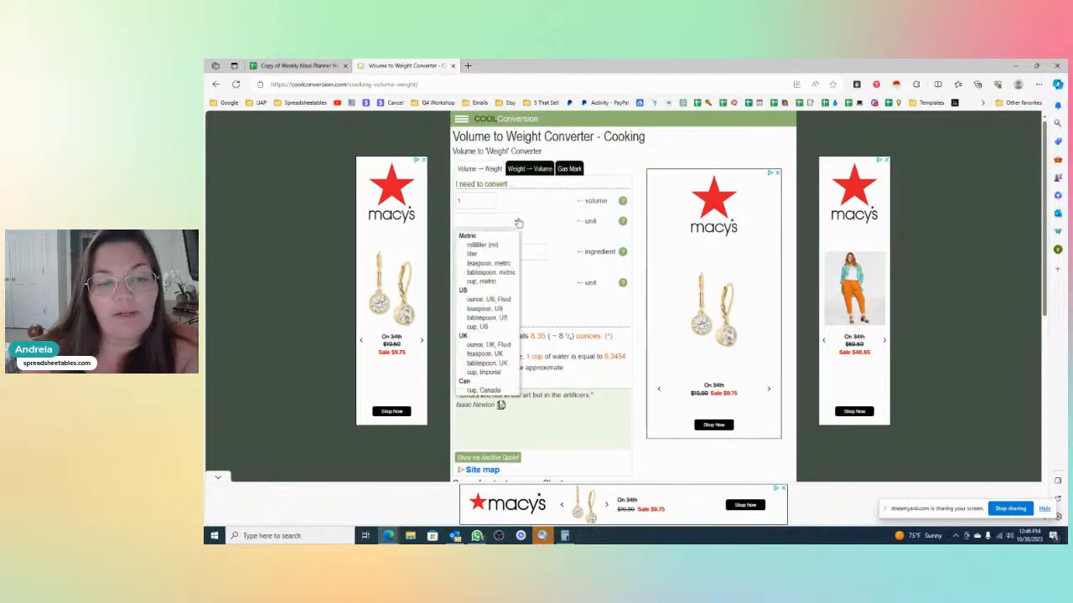
left_click(483, 326)
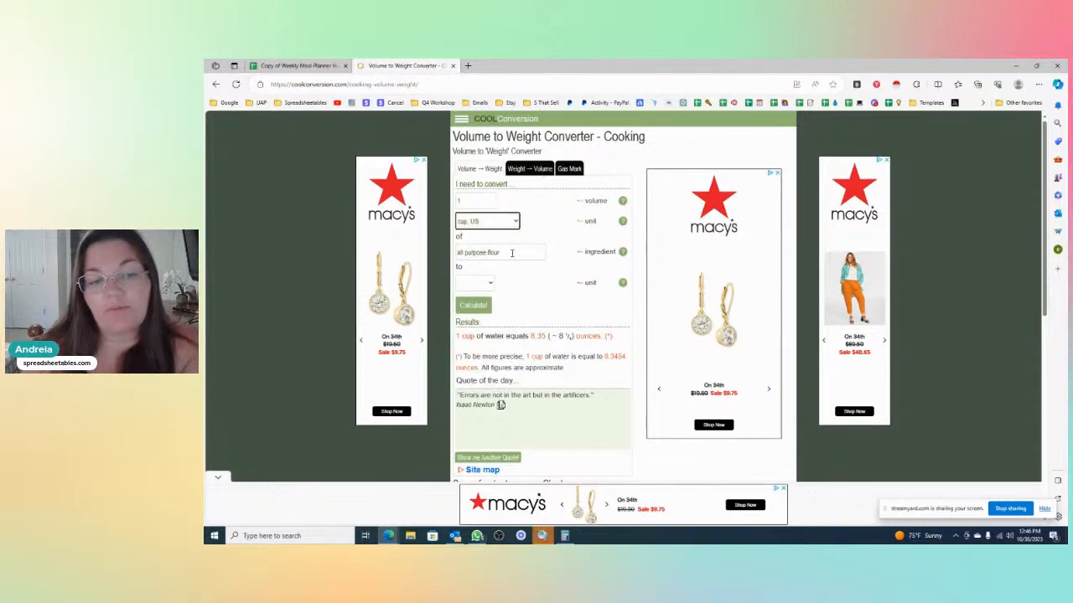
left_click(491, 283)
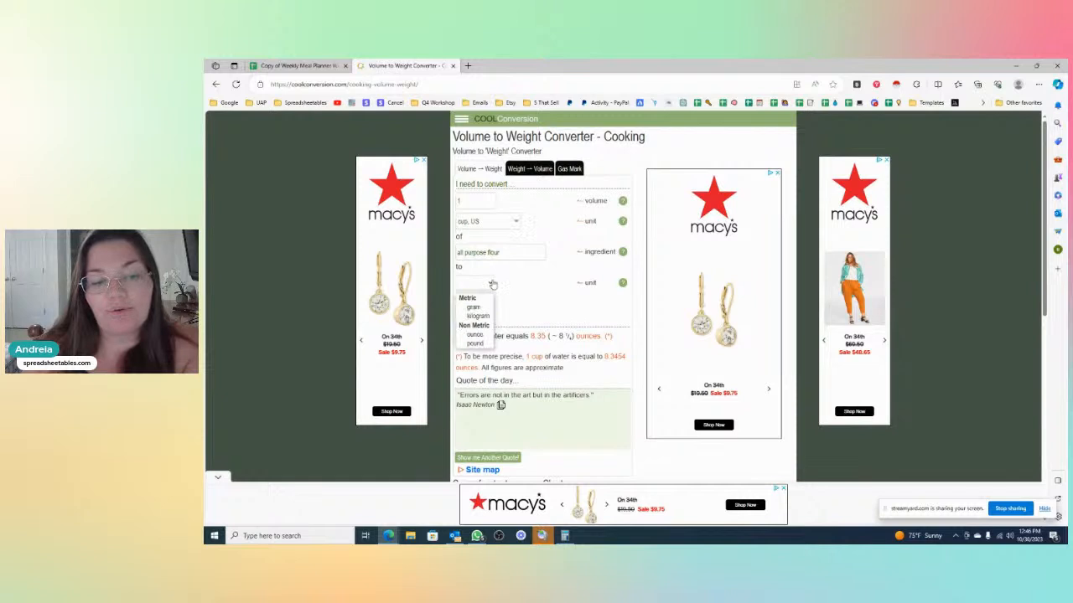
left_click(475, 344)
left_click(476, 309)
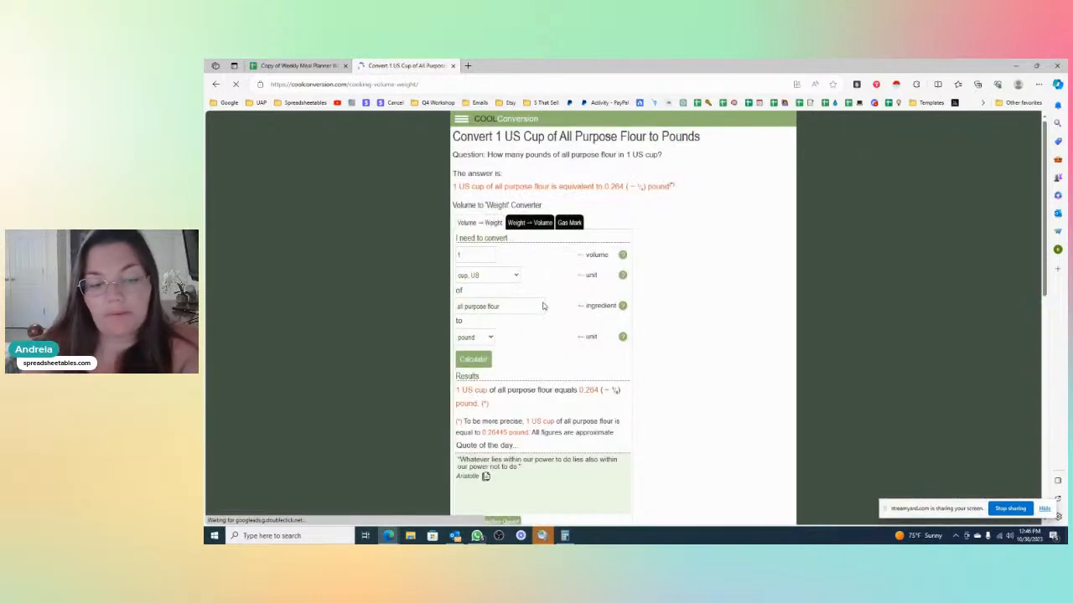
scroll(542, 305, "down", 2)
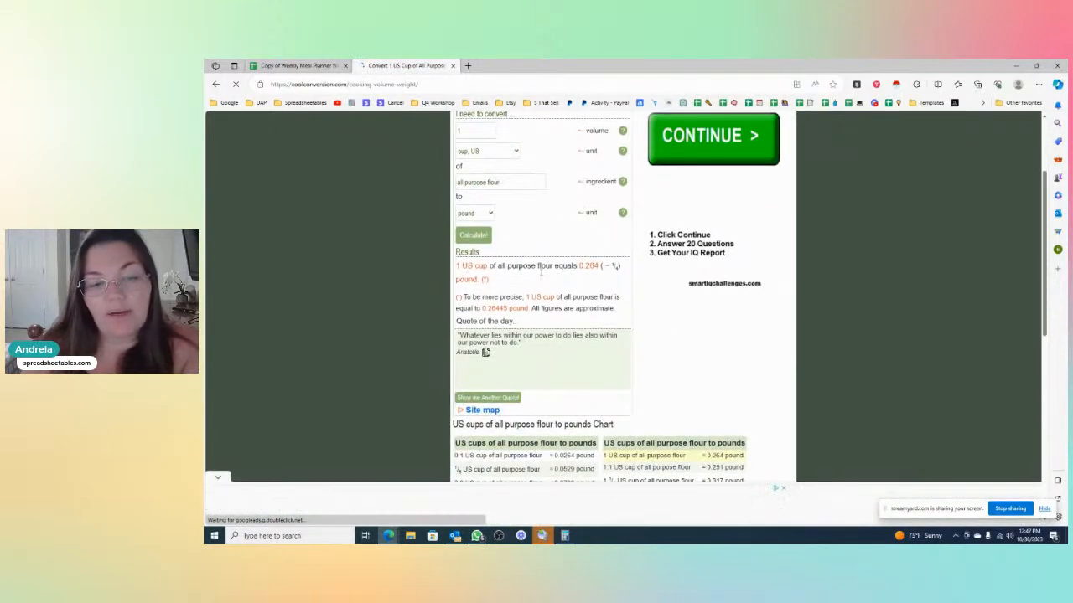
- Highlight the pound value in the flour conversion result, checking back with the Shopping List sheet in between
left_click_drag(580, 266, 599, 266)
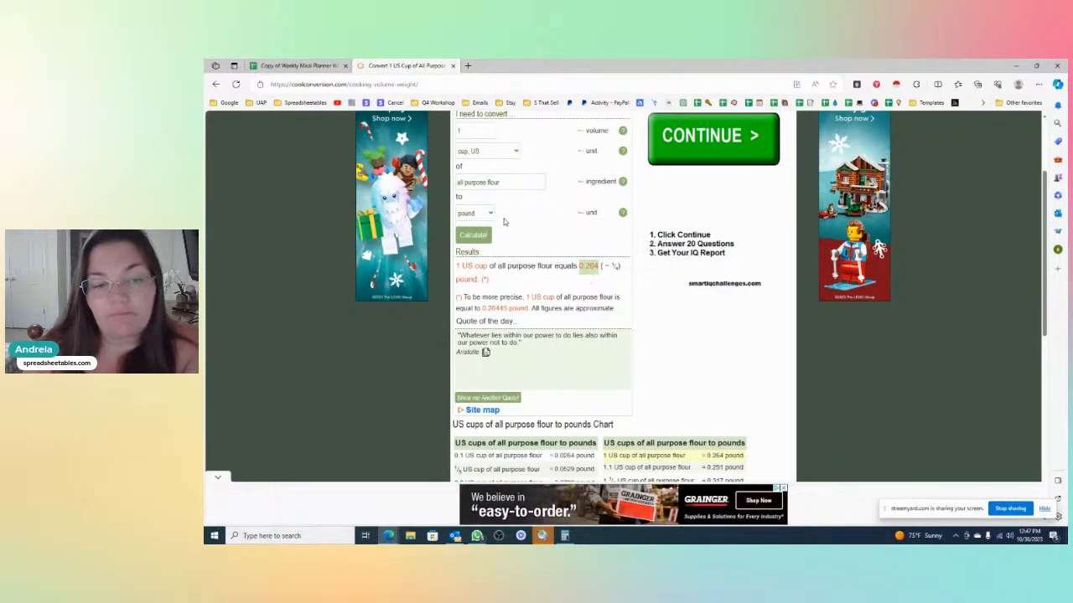
left_click(302, 65)
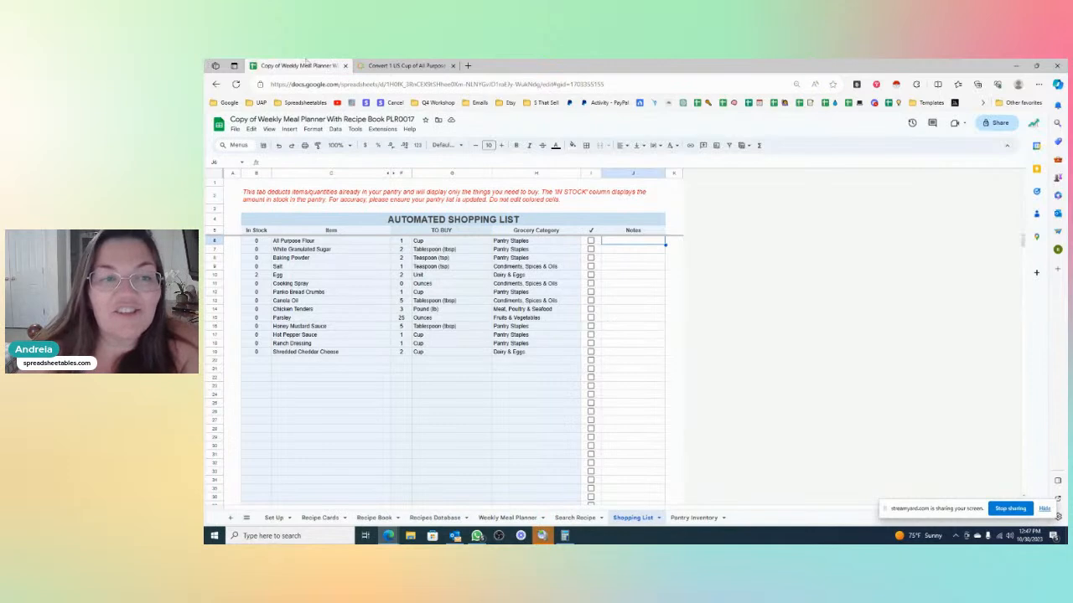
left_click(406, 65)
left_click(660, 368)
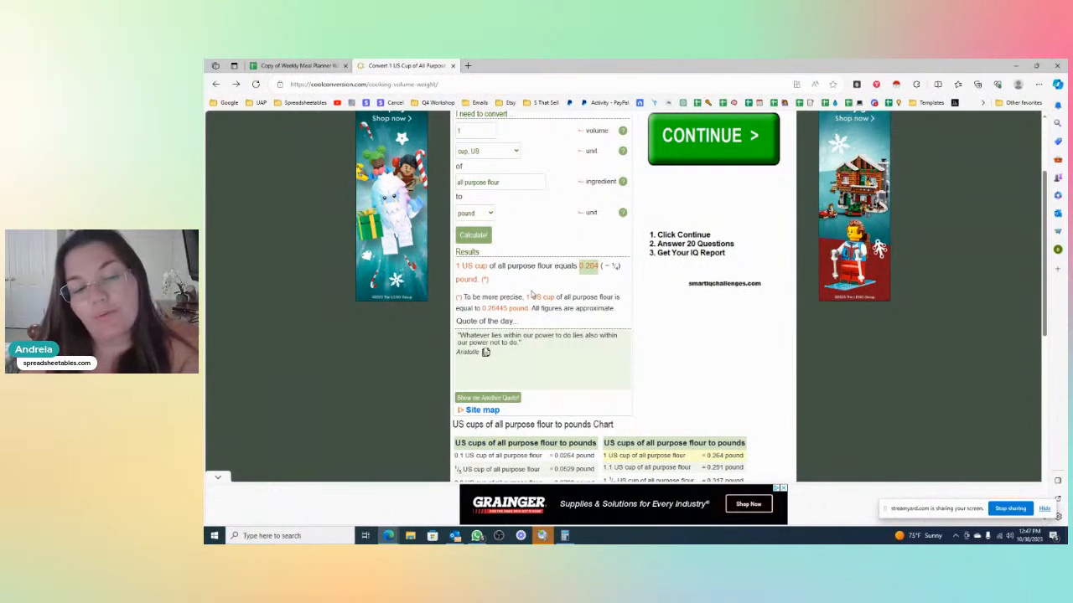
left_click_drag(578, 266, 599, 269)
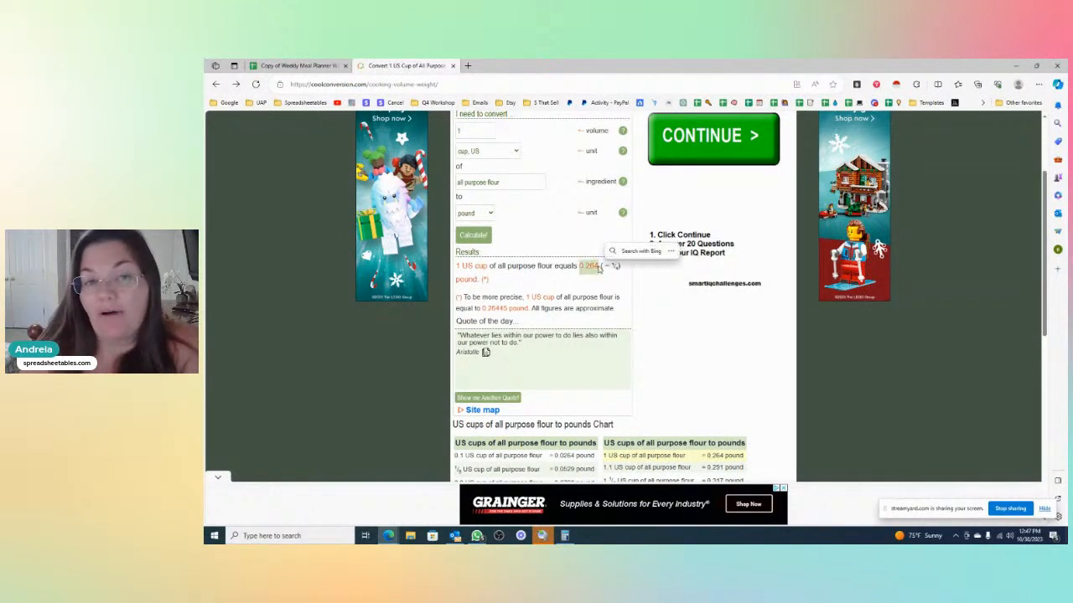
- On the Shopping List sheet, try "1 pack" and "1 bag" as the All Purpose Flour note, and clear the note
left_click(293, 65)
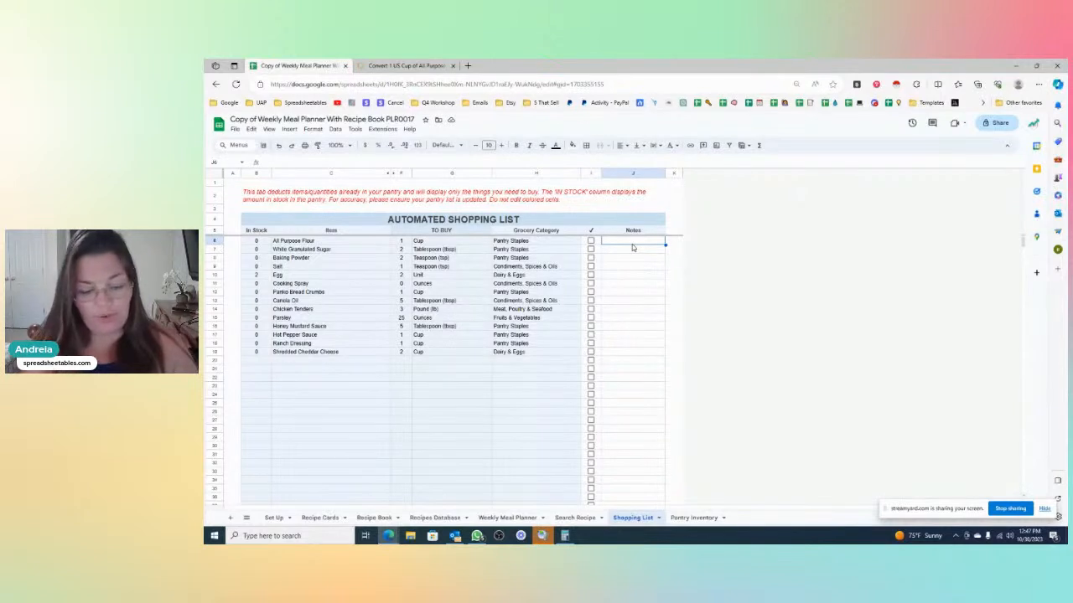
type("1 pack")
key("Return")
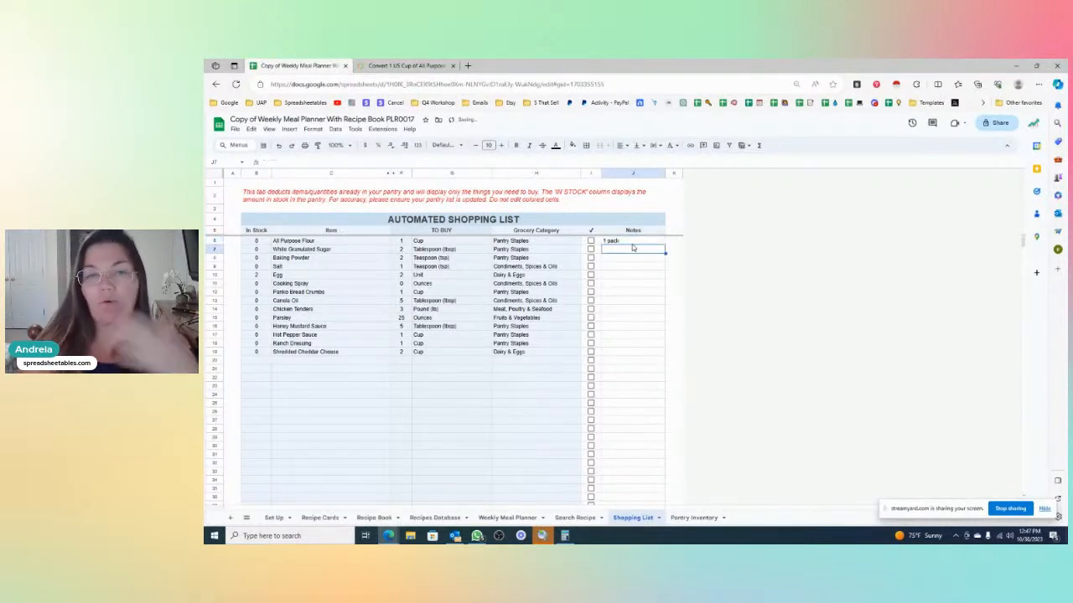
left_click(632, 243)
type("1 bag")
key("Return")
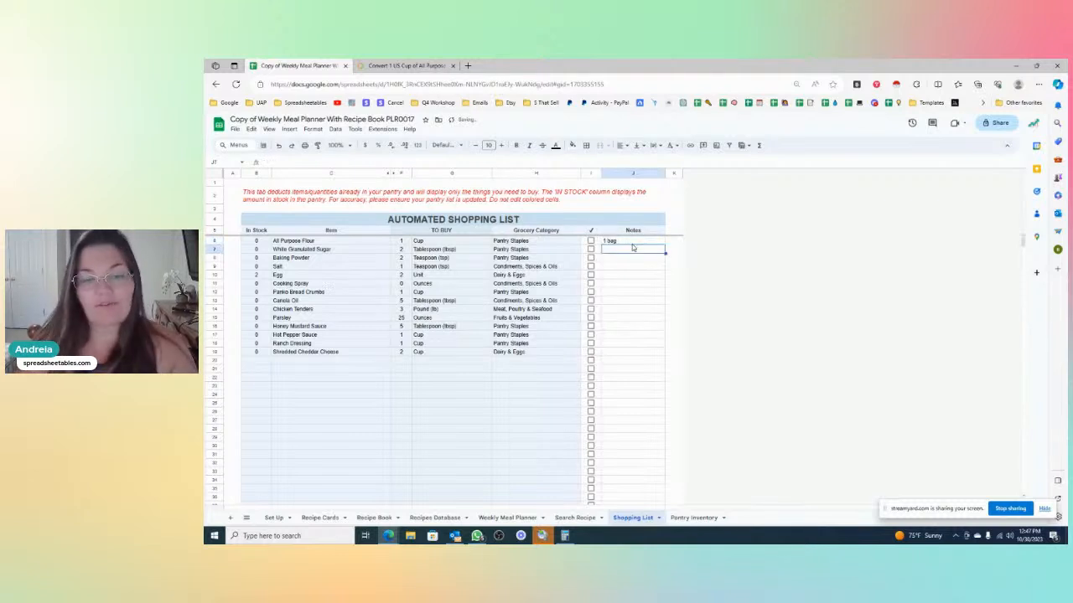
left_click(633, 242)
key("Delete")
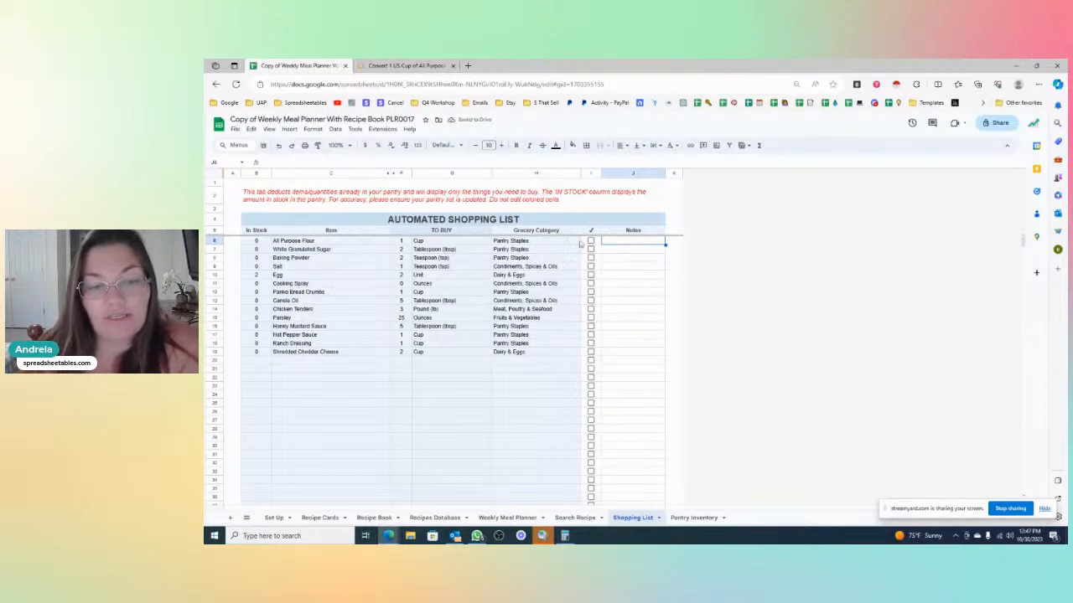
- Check off the first six shopping list items, from All Purpose Flour through Cooking Spray
left_click(619, 266)
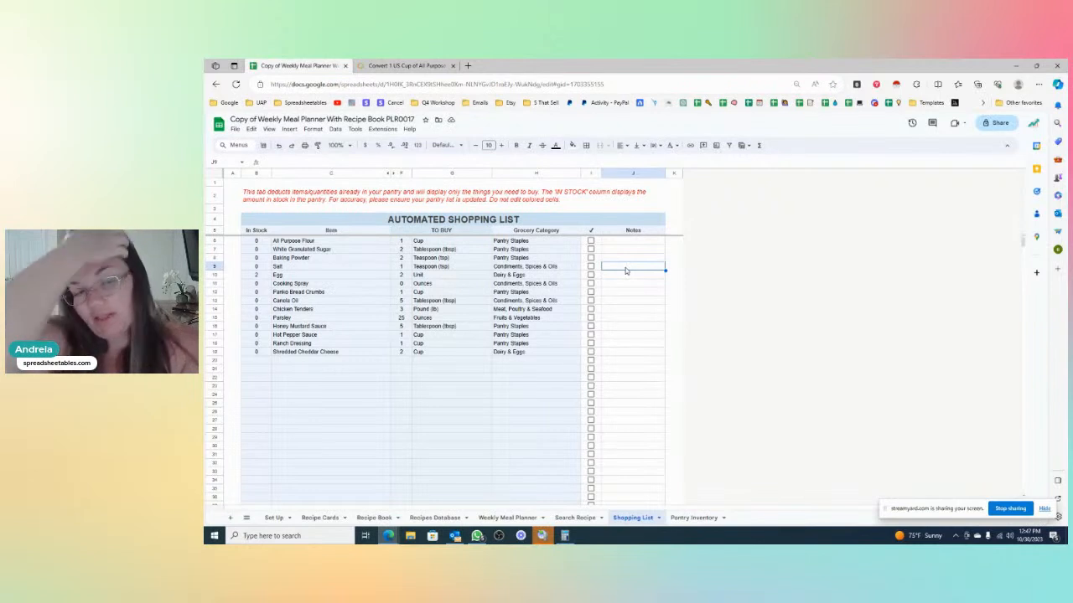
left_click(591, 241)
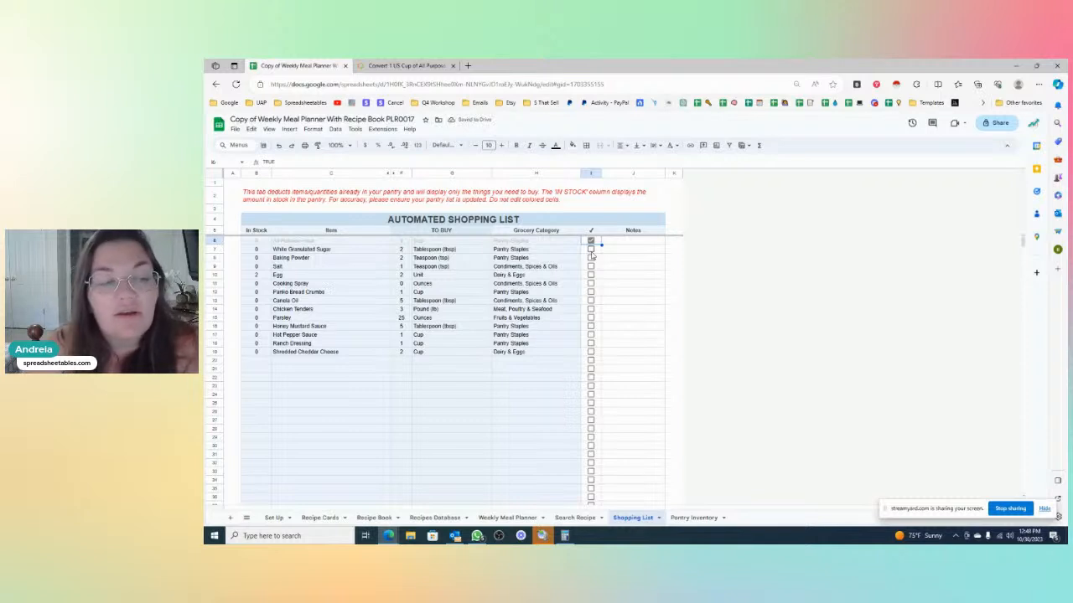
left_click(590, 250)
left_click(591, 258)
left_click(591, 267)
left_click(591, 275)
left_click(590, 284)
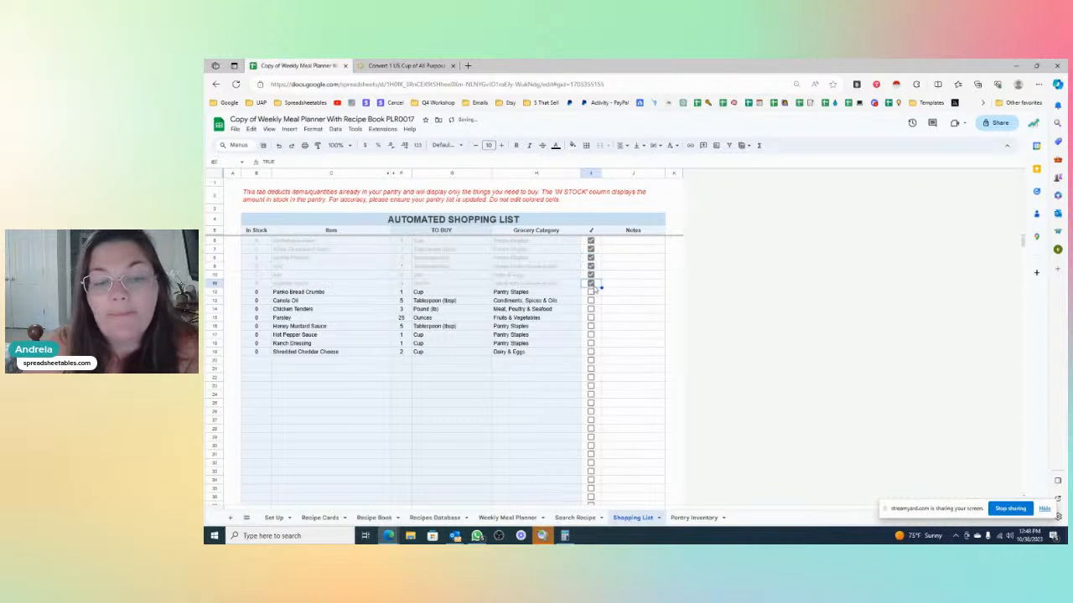
- Uncheck all six checked-off shopping list items together
left_click(654, 293)
left_click_drag(591, 241, 599, 287)
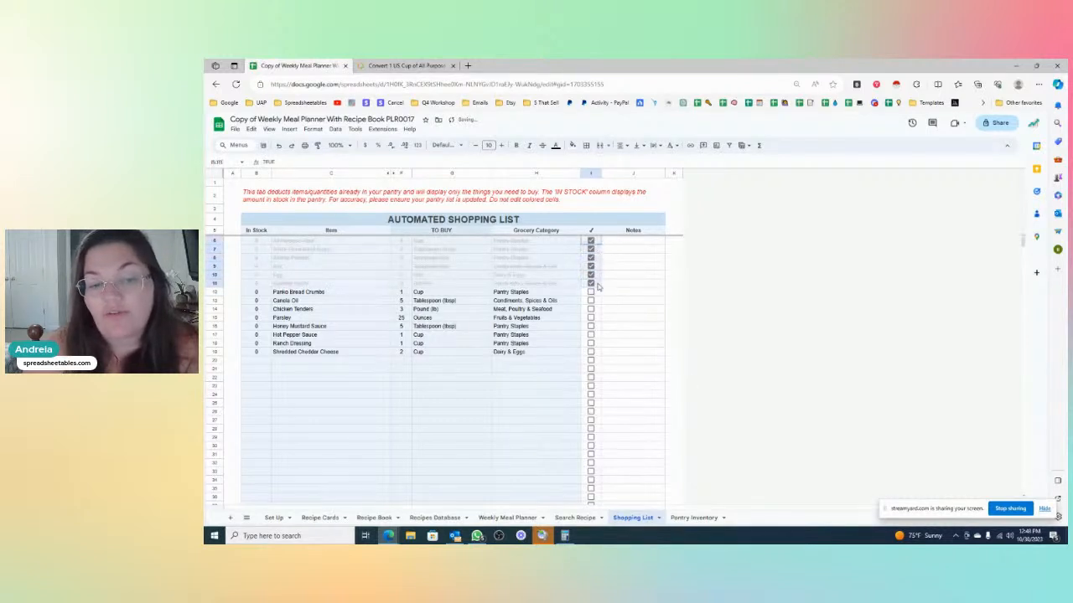
key("space")
left_click(658, 286)
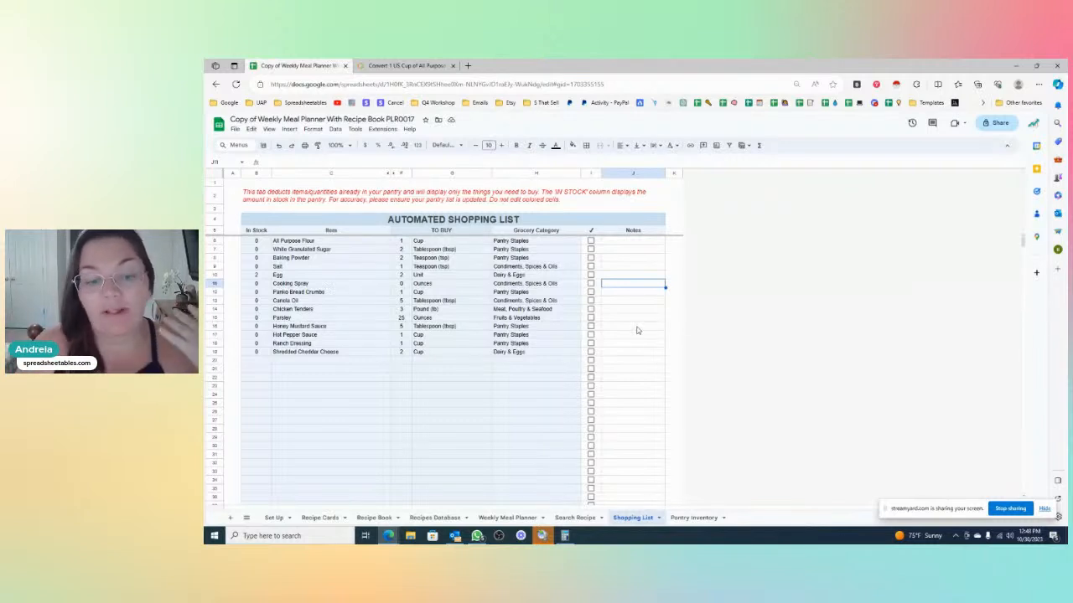
- Review Monday's planned meals on the Weekly Meal Planner sheet
left_click(507, 517)
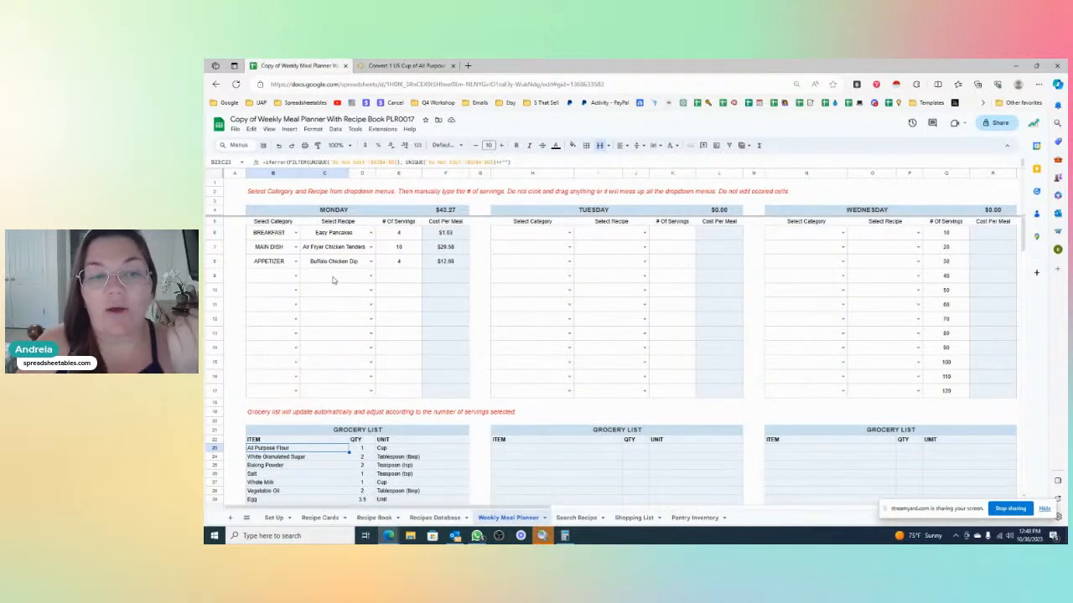
left_click(385, 201)
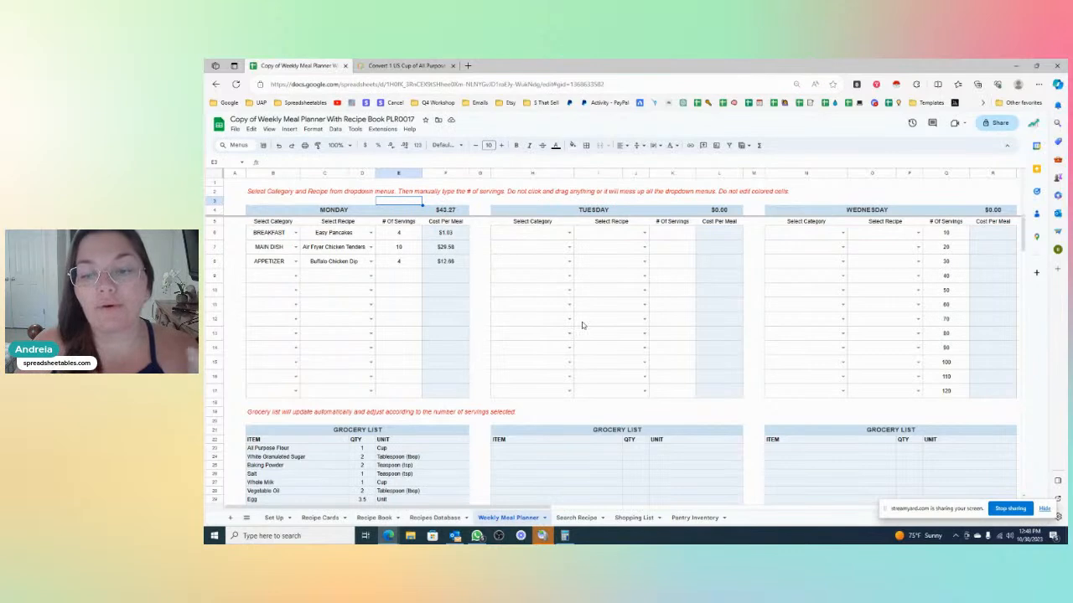
- Add Glass Cleaner with quantity 0 to the Other Household Essentials section of the Pantry Inventory sheet
left_click(688, 518)
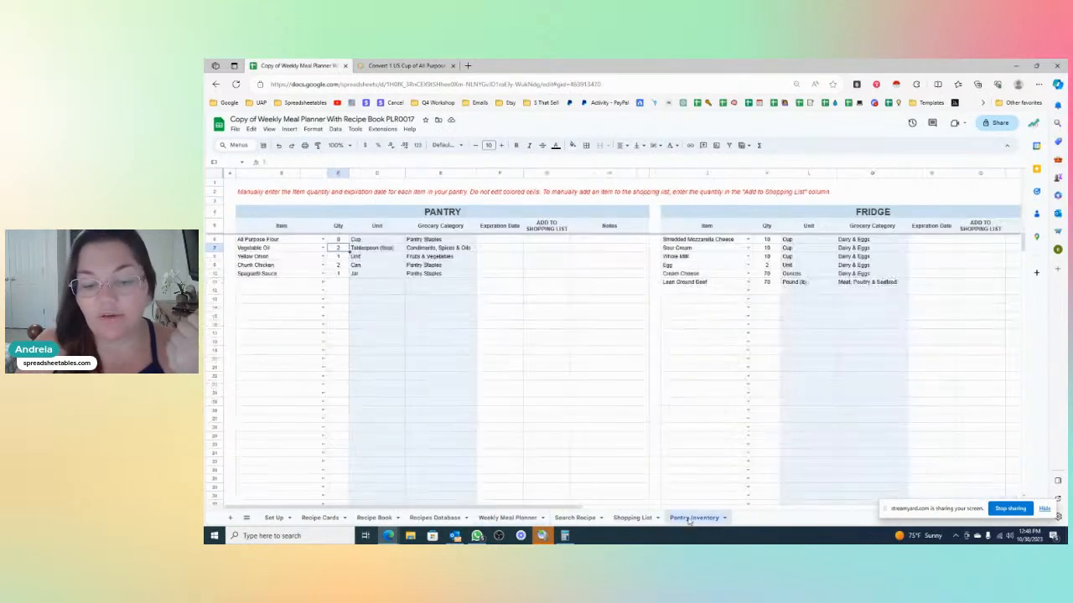
left_click_drag(506, 511, 813, 455)
scroll(757, 290, "right", 5)
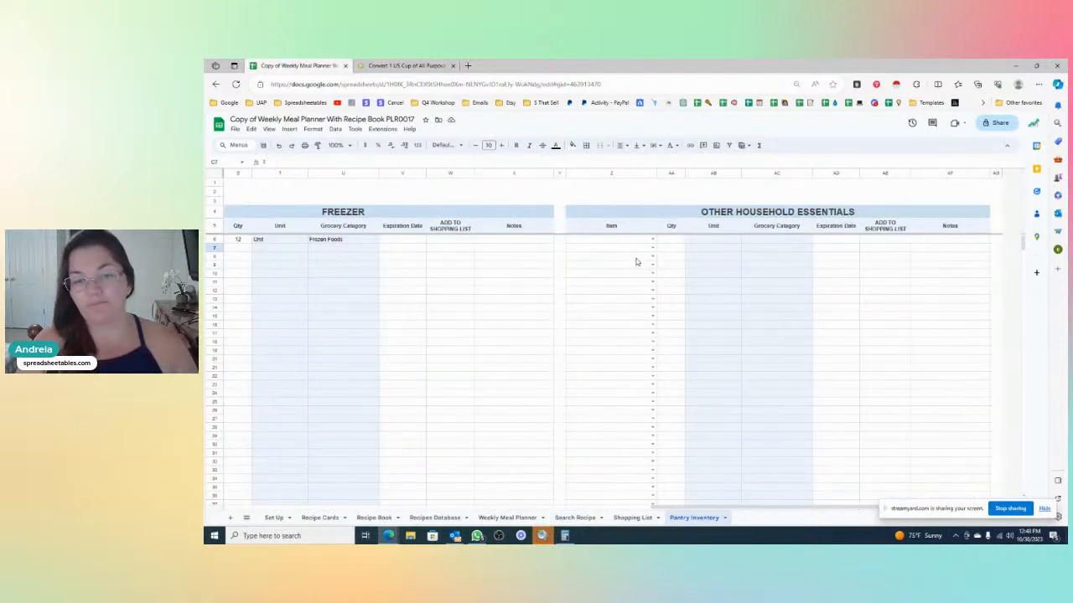
left_click(653, 240)
type("glass")
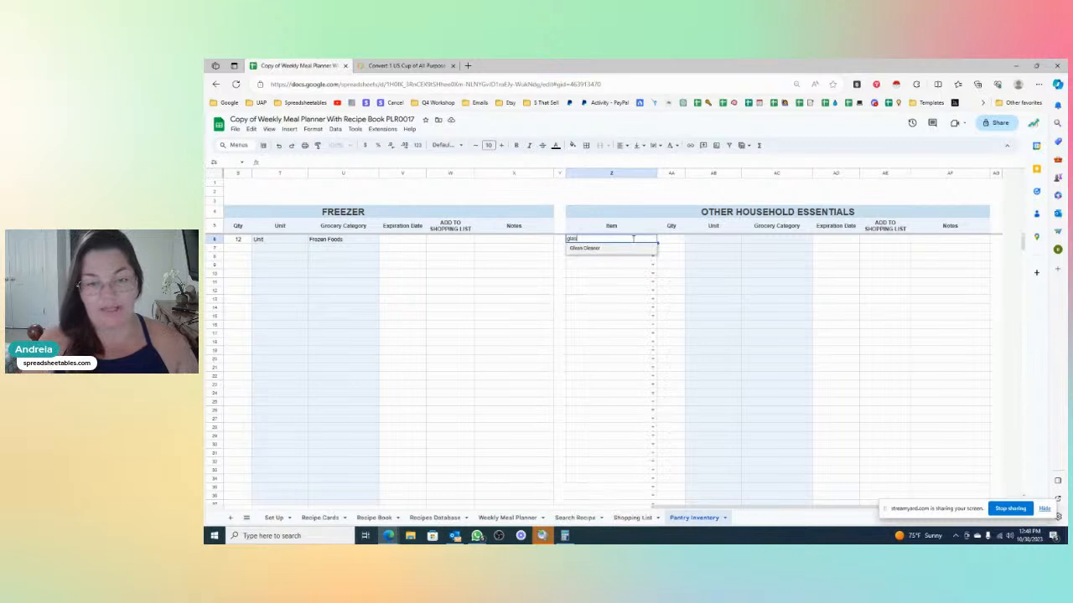
left_click(621, 250)
left_click(675, 240)
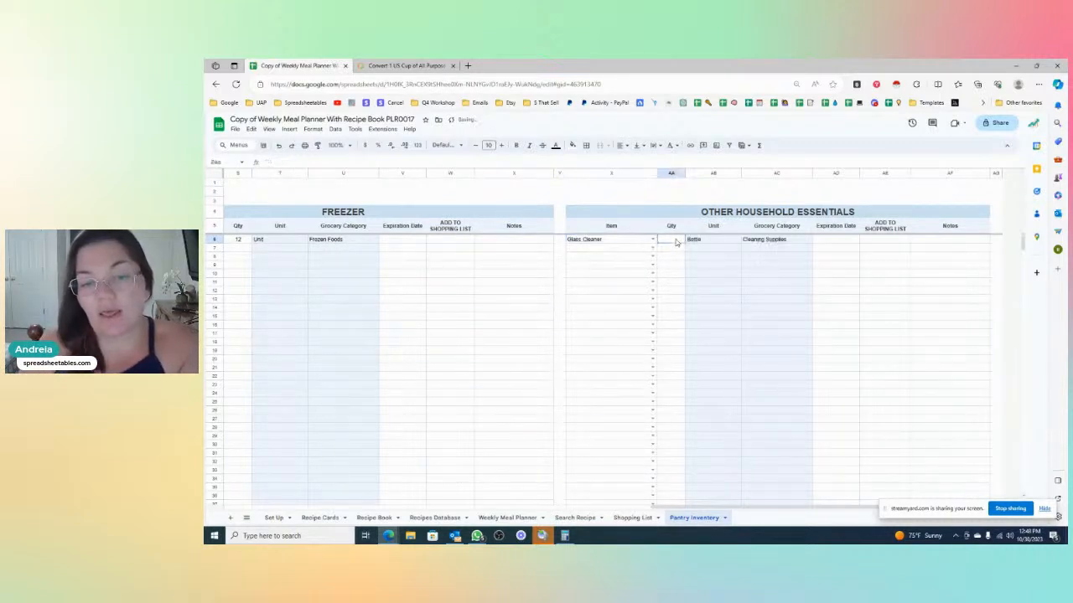
type("1")
key("Return")
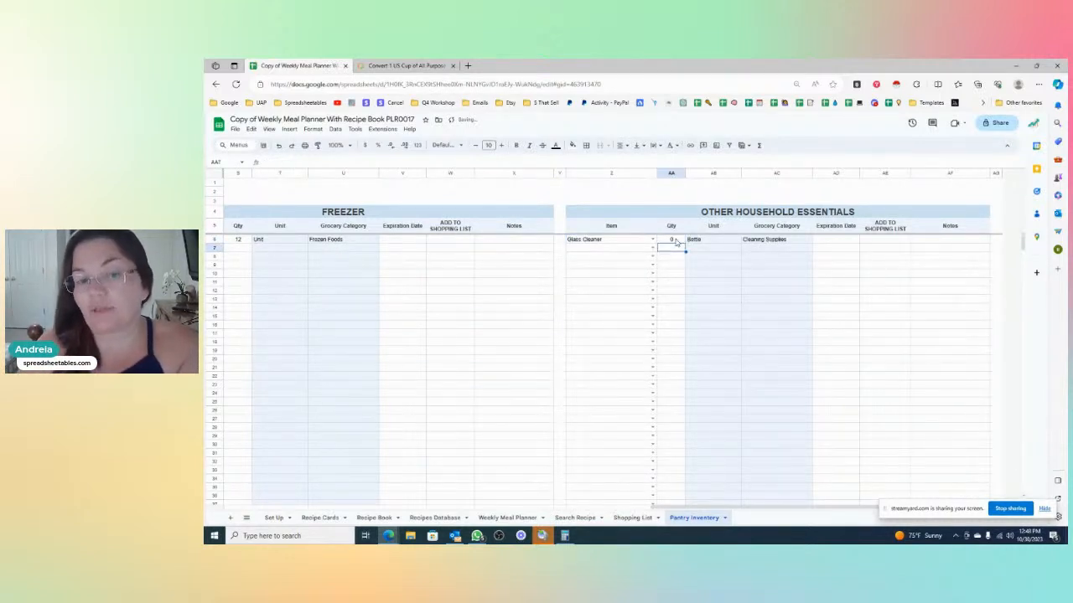
- Set Glass Cleaner's Add to Shopping List amount to 2
left_click(878, 241)
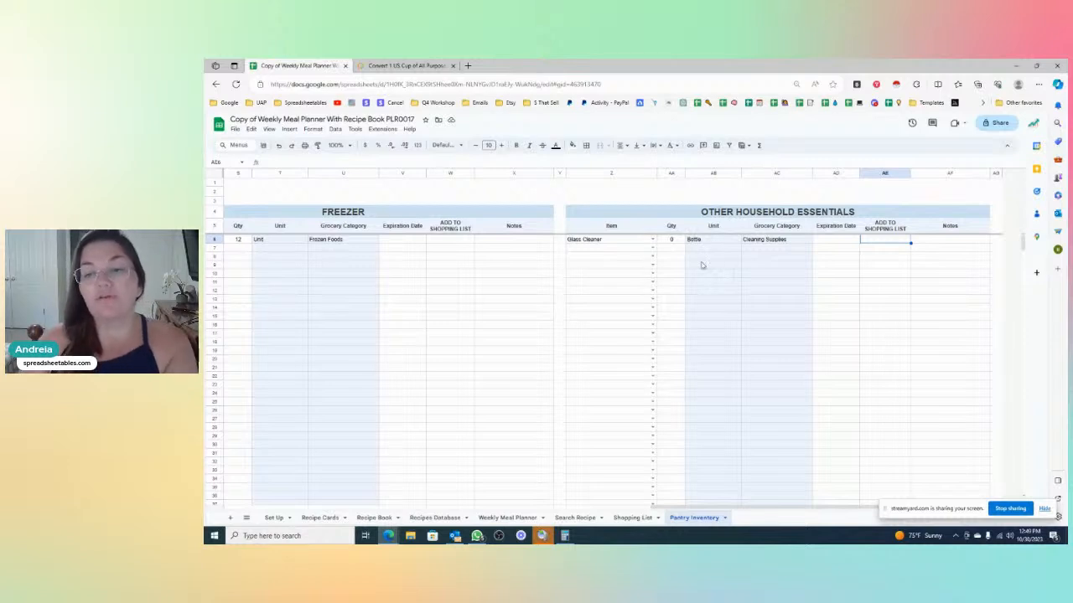
type("2")
key("Return")
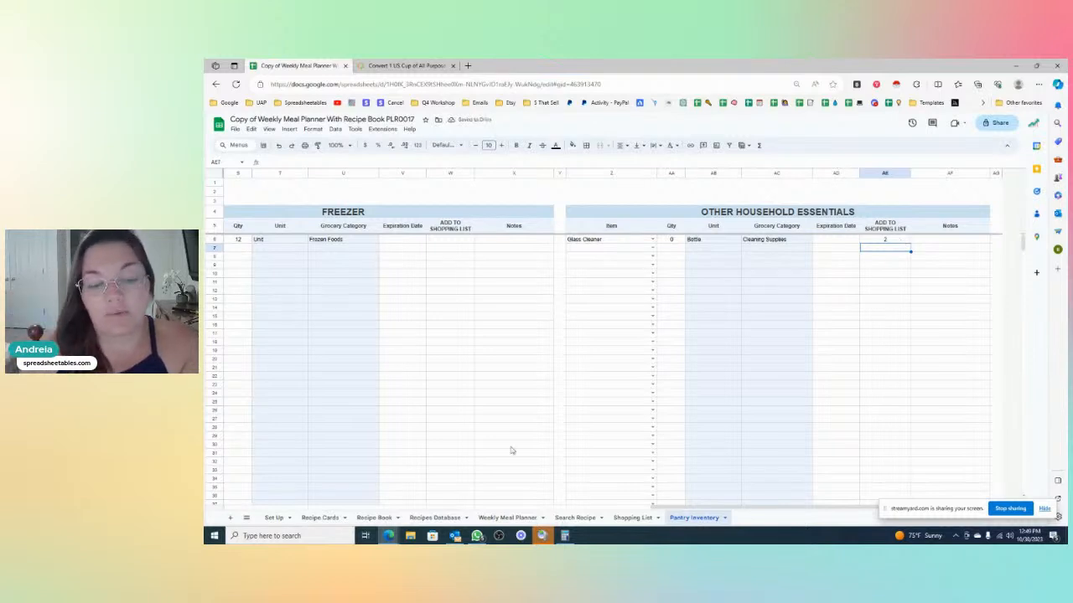
- Examine the Glass Cleaner row on the Shopping List sheet, including its notes cell
left_click(634, 518)
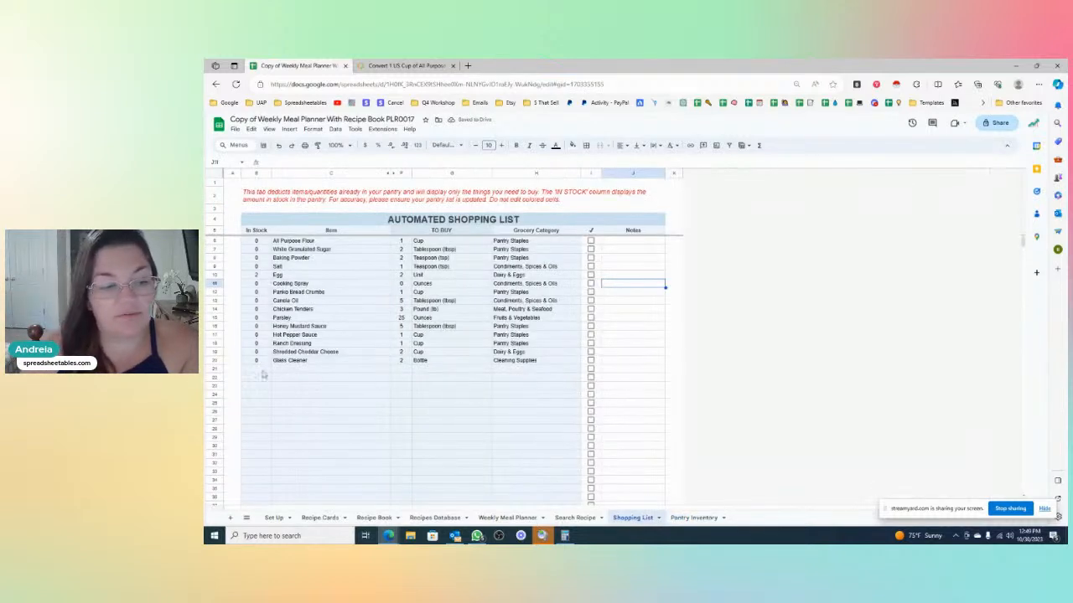
left_click(219, 361)
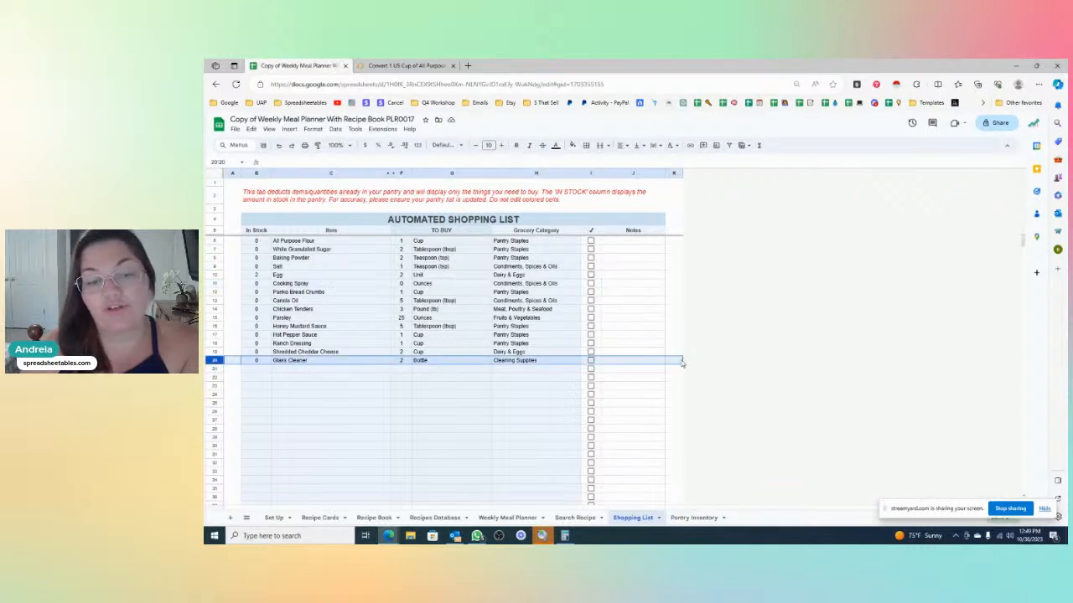
left_click(649, 380)
left_click(644, 361)
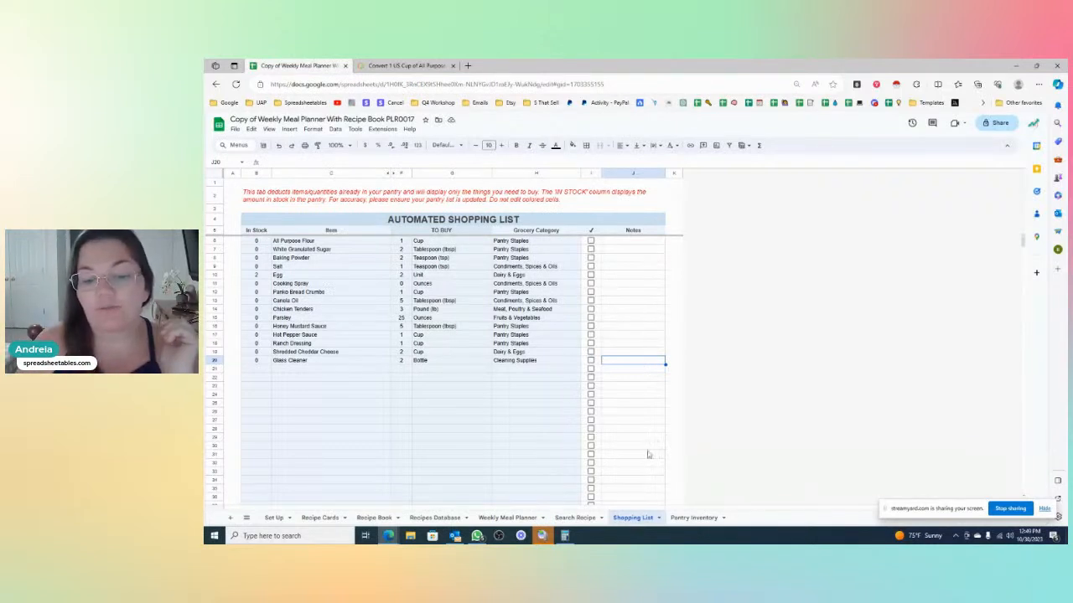
- In the Pantry Inventory, clear Glass Cleaner's Add to Shopping List amount and set its quantity to 2, checking the effect on the Shopping List sheet
left_click(704, 519)
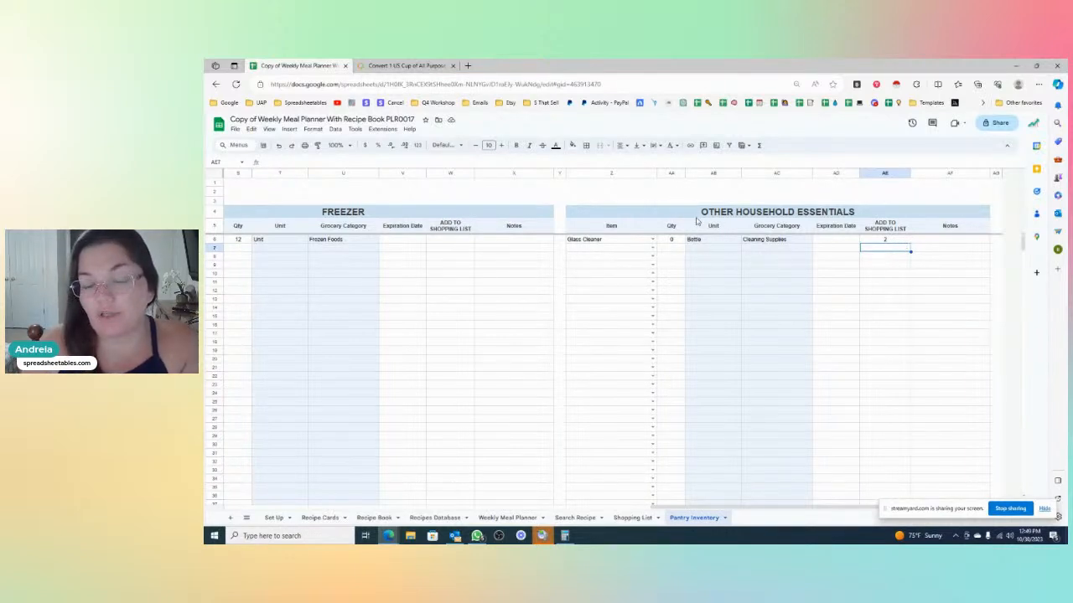
left_click(888, 240)
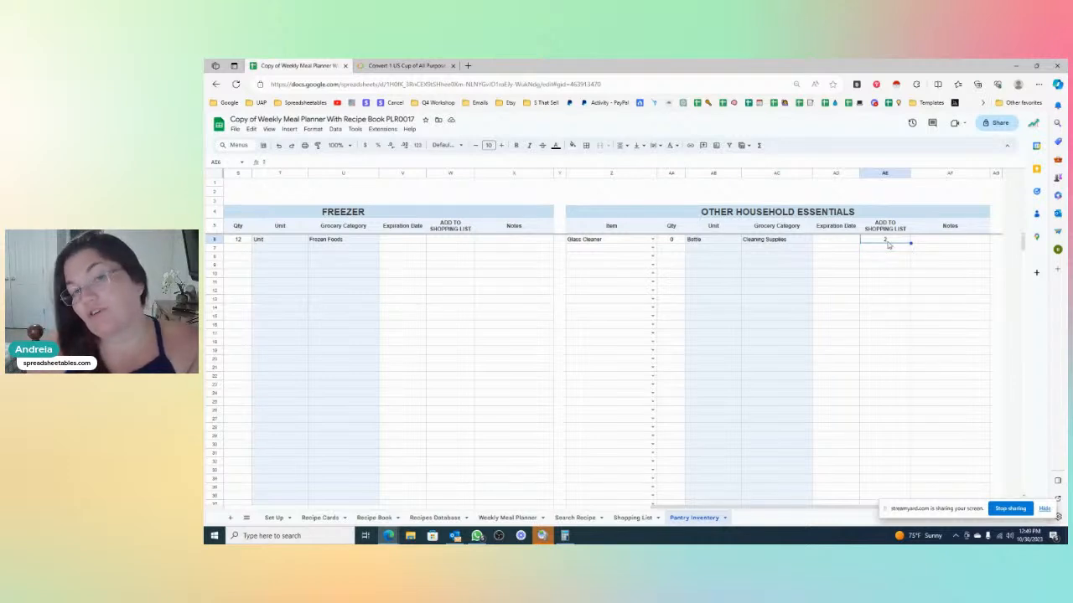
key("Delete")
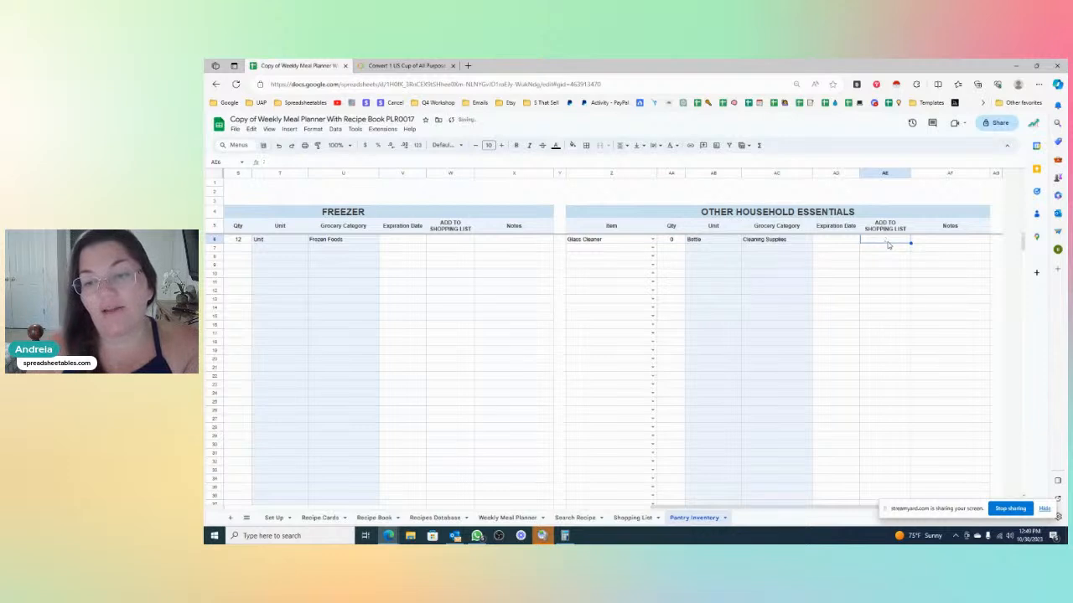
left_click(676, 243)
type("2")
key("Return")
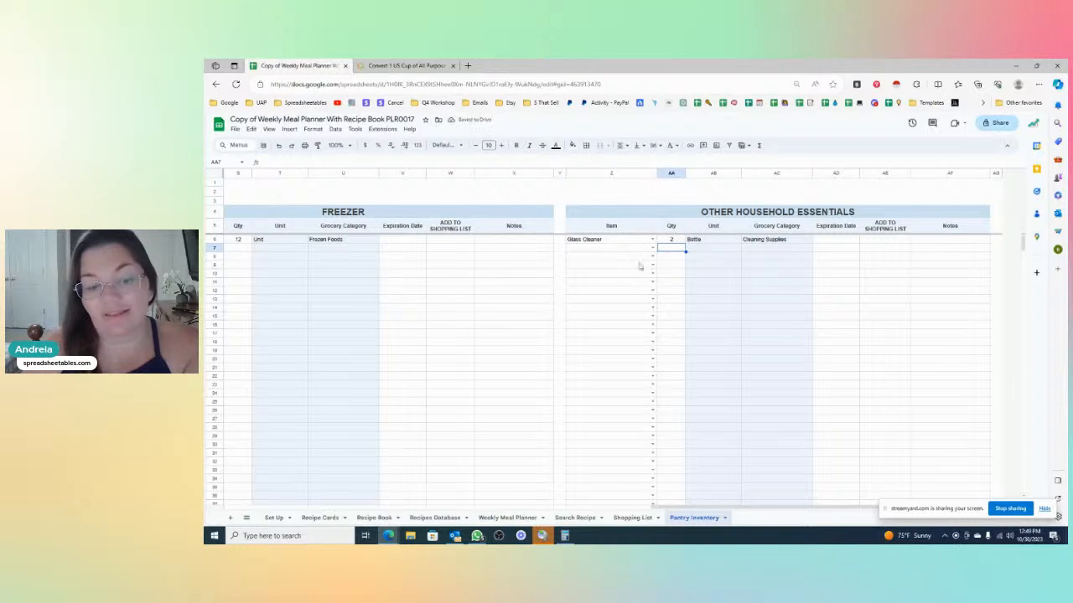
left_click(632, 517)
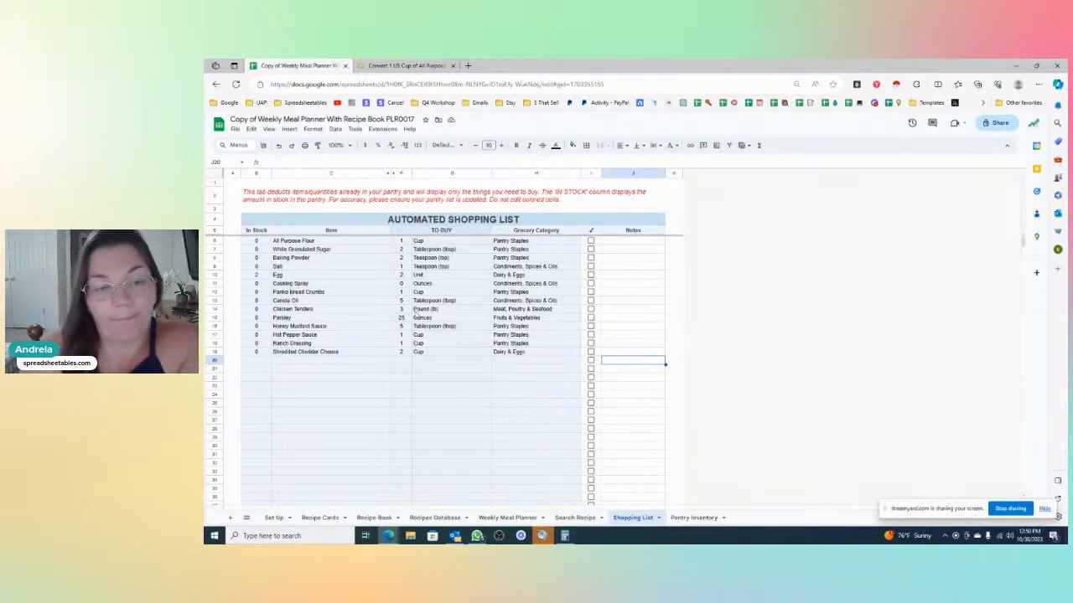
- Search the web in a new browser tab for "1 cup of flour to oz" and review the results
left_click(424, 66)
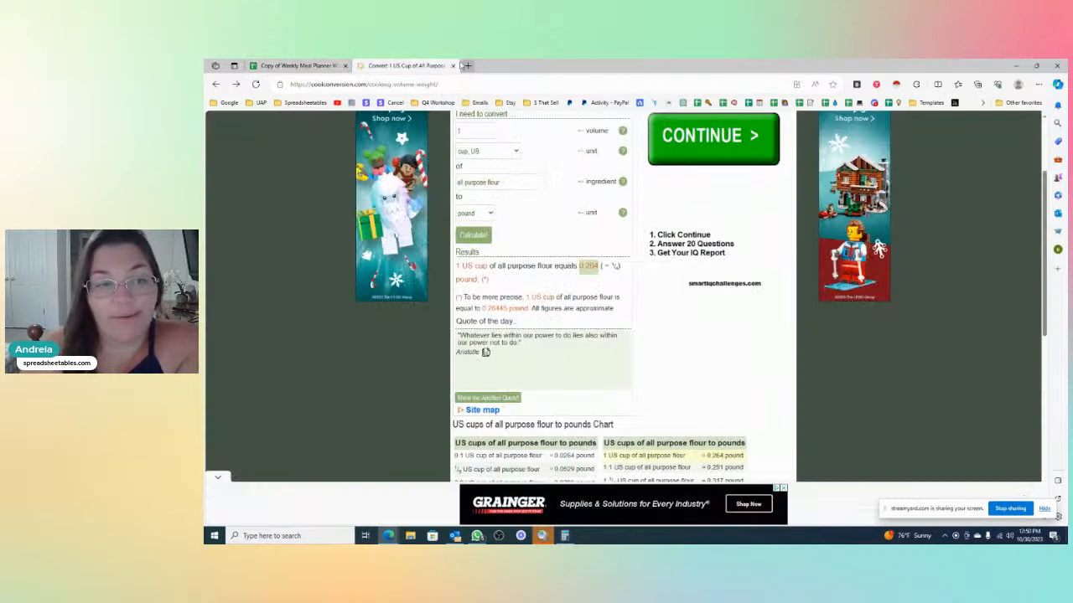
left_click(468, 66)
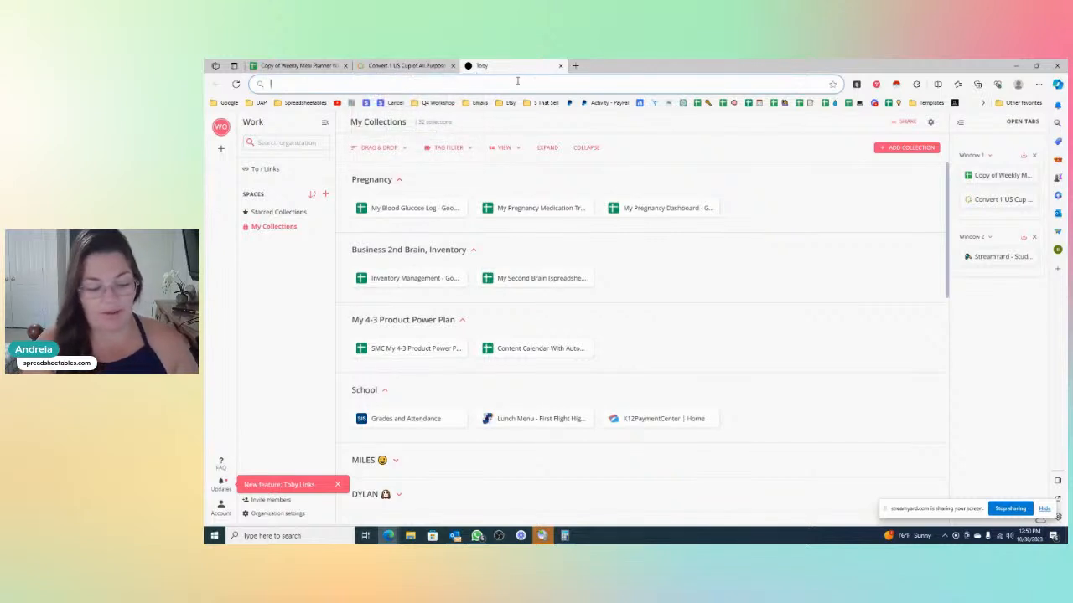
type("1 cup of flour")
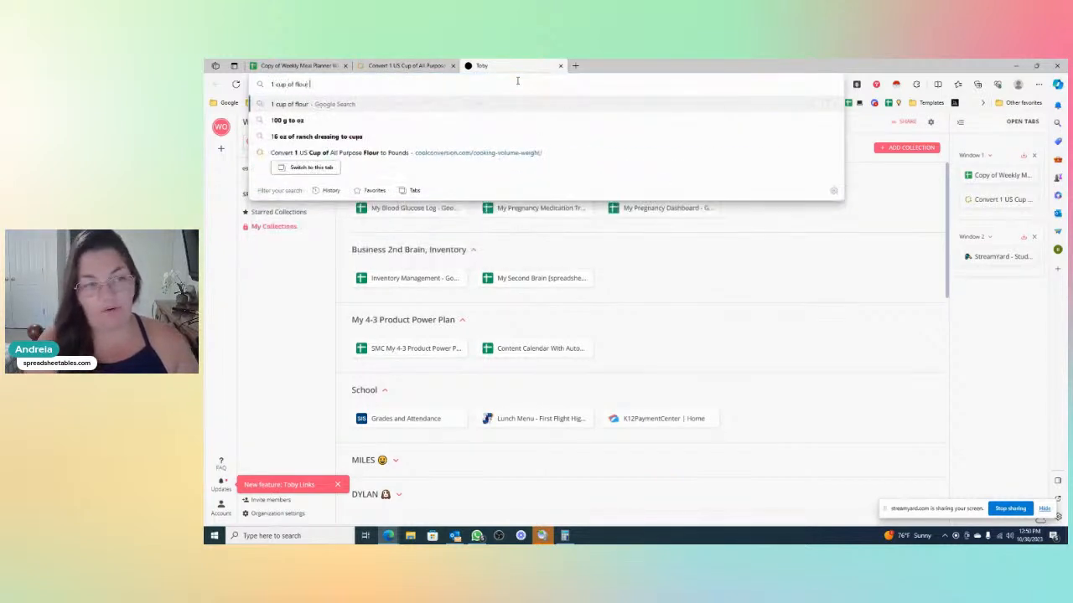
type(" to oz")
key("Return")
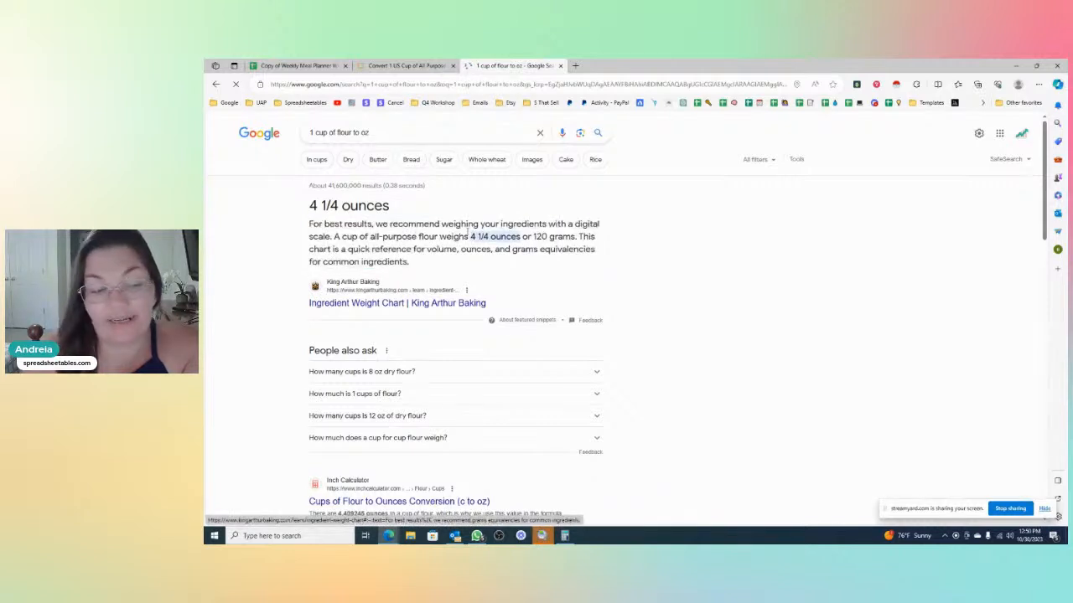
scroll(531, 411, "down", 1)
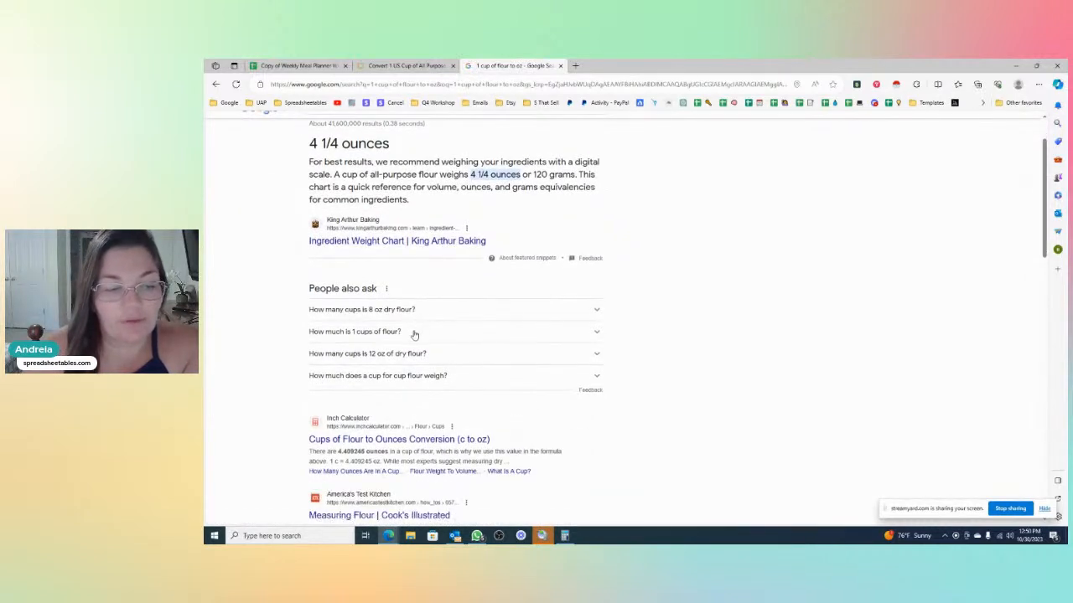
- Open Inch Calculator's Cups of Flour to Ounces conversion from the search results and examine its flour type options and conversion result
scroll(414, 334, "down", 2)
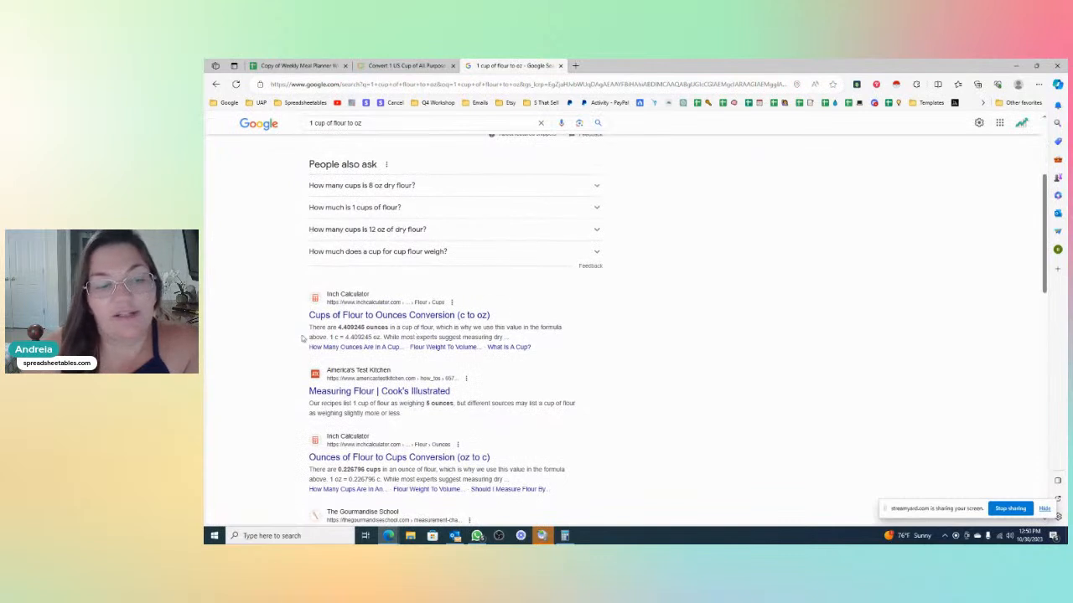
left_click(368, 316)
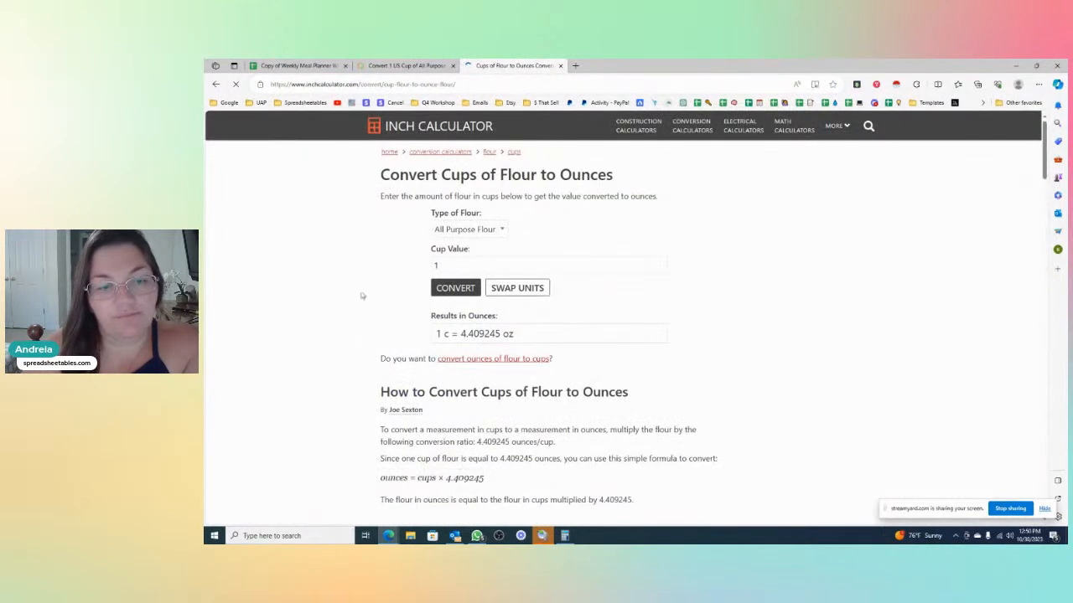
left_click(503, 230)
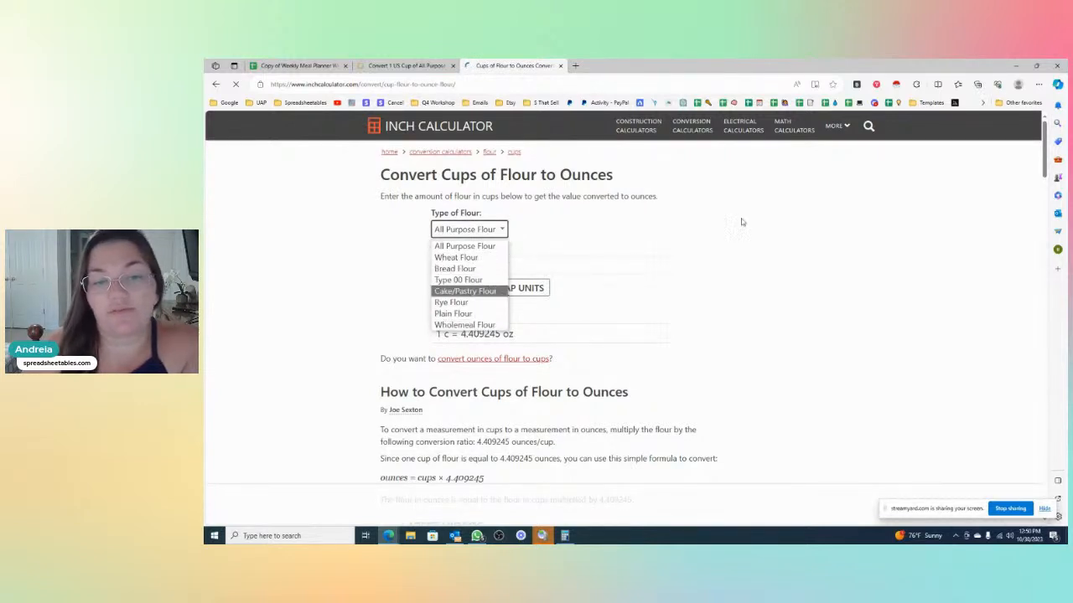
left_click(391, 225)
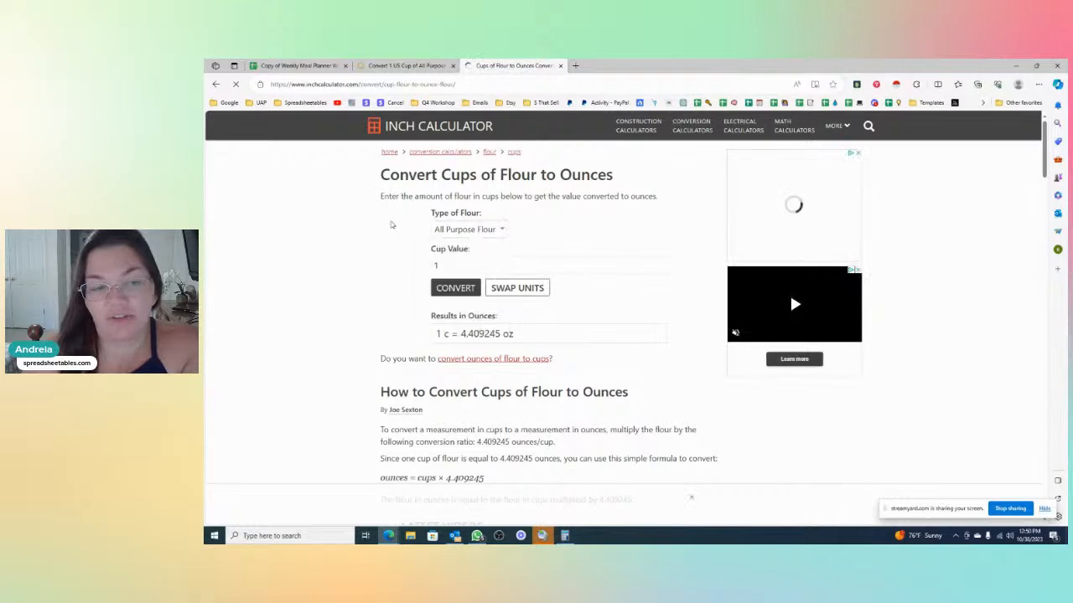
scroll(393, 306, "down", 4)
scroll(393, 307, "up", 4)
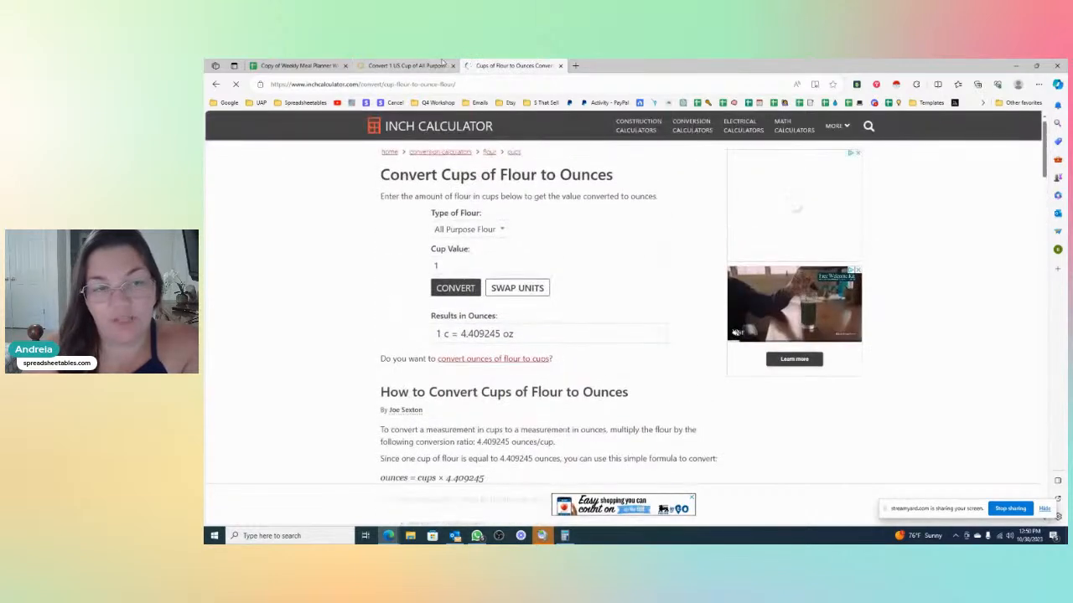
- Close both flour conversion browser tabs and return to the Pantry Inventory sheet of the meal planner spreadsheet
left_click(561, 65)
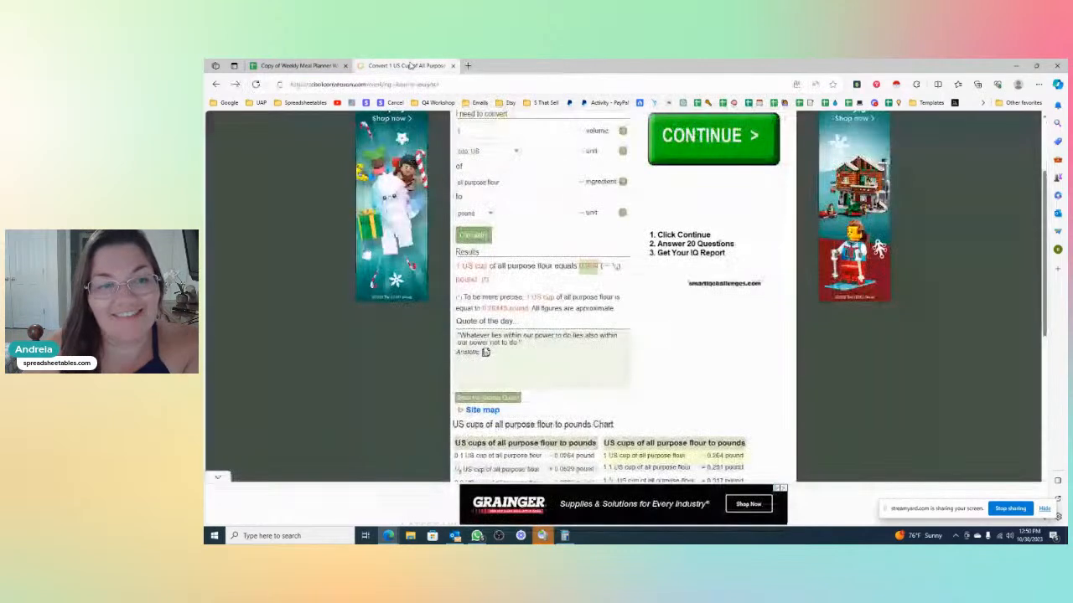
left_click(452, 66)
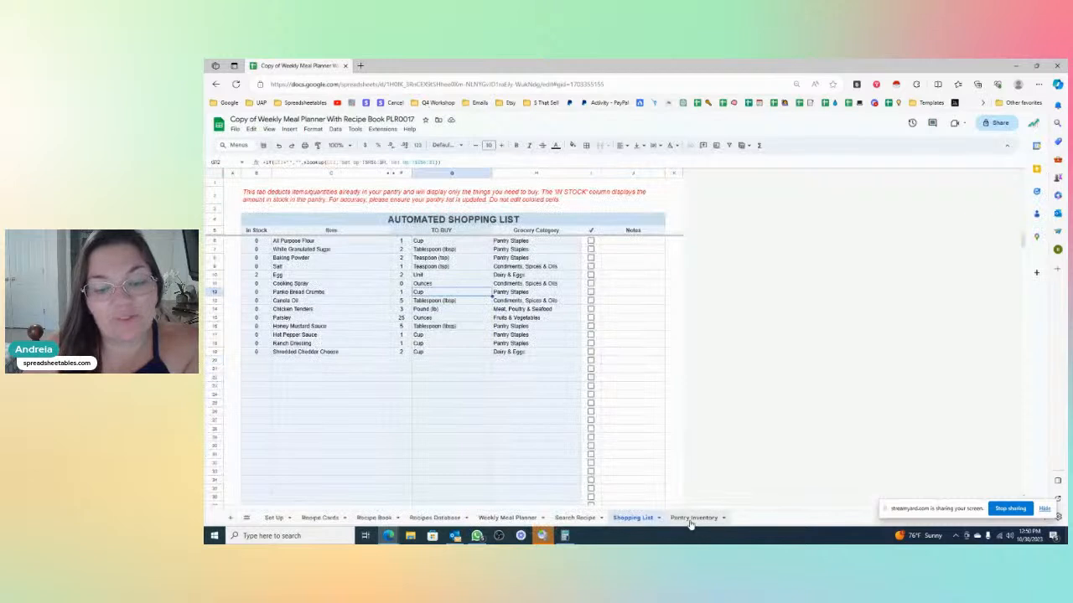
left_click(692, 518)
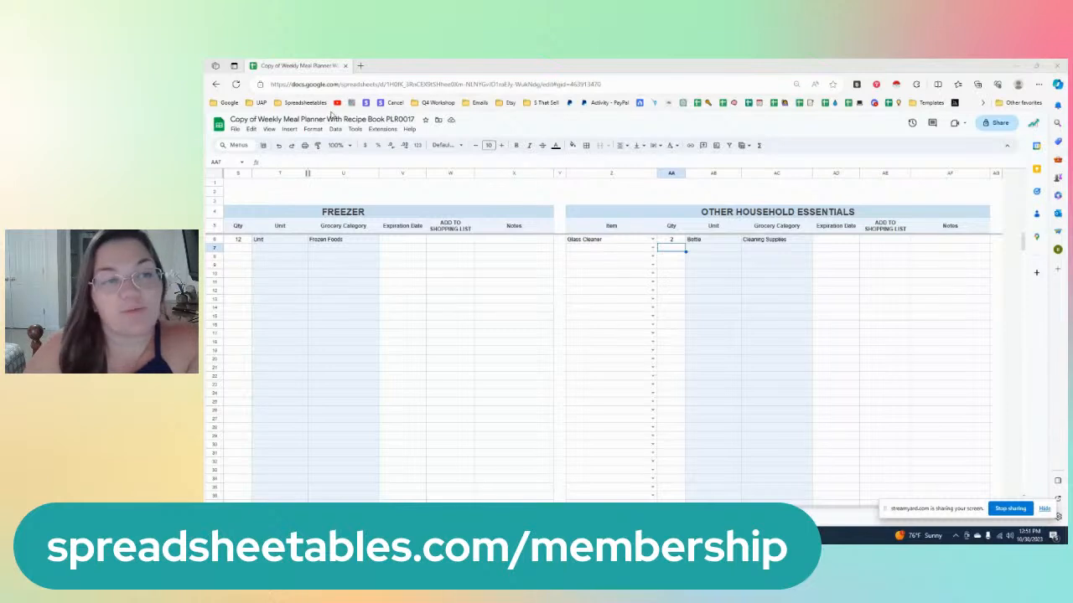
left_click(504, 413)
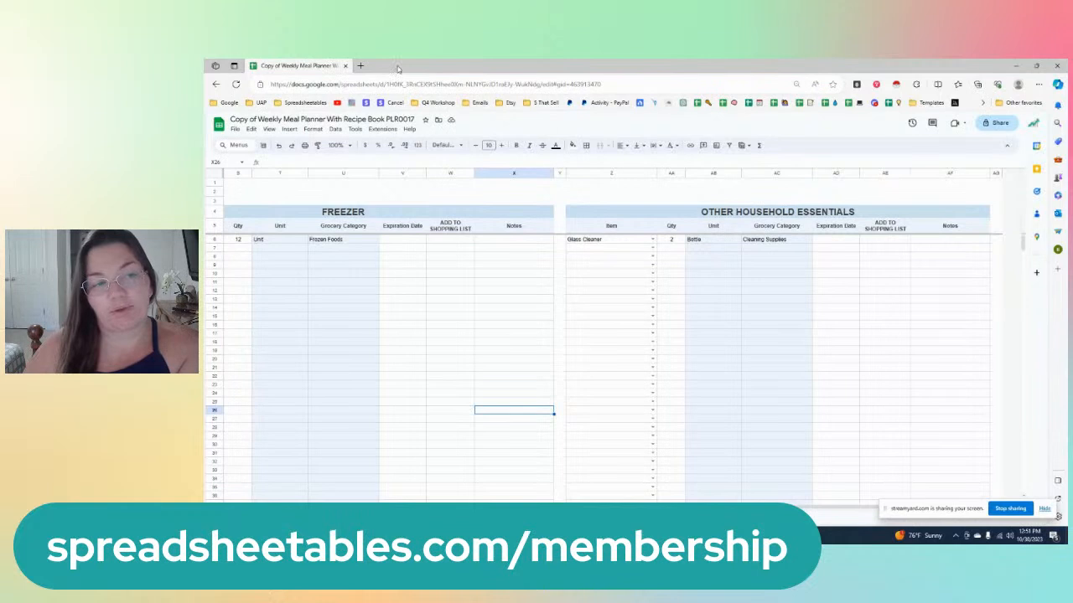
left_click(435, 267)
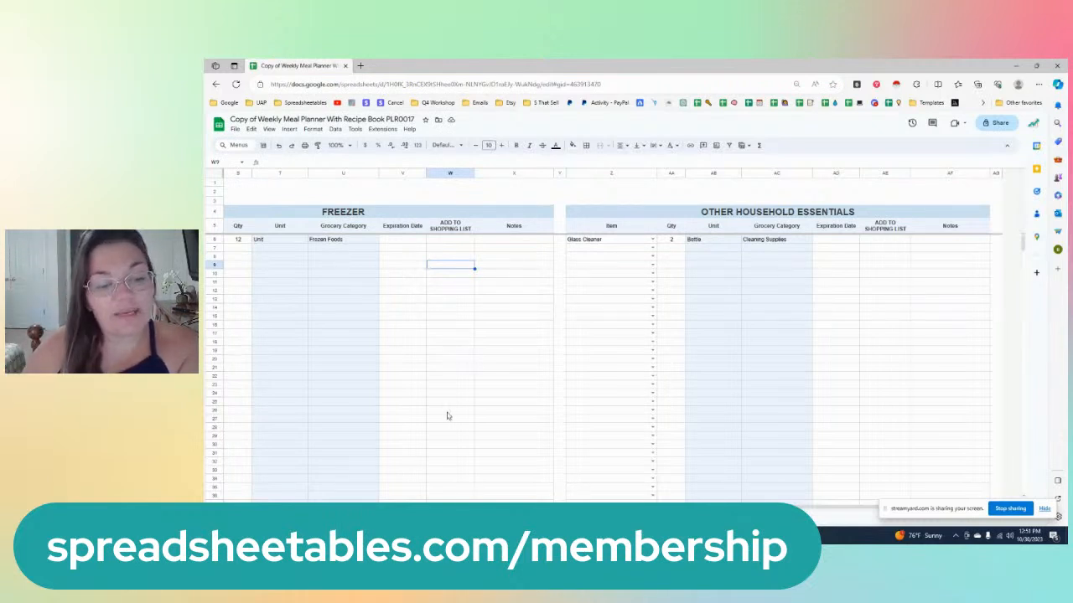
- Review the Recipe Book and Recipe Cards sheets, and examine the kitchen and home essentials items list on the Set Up sheet
key("ctrl+shift+Page_Down")
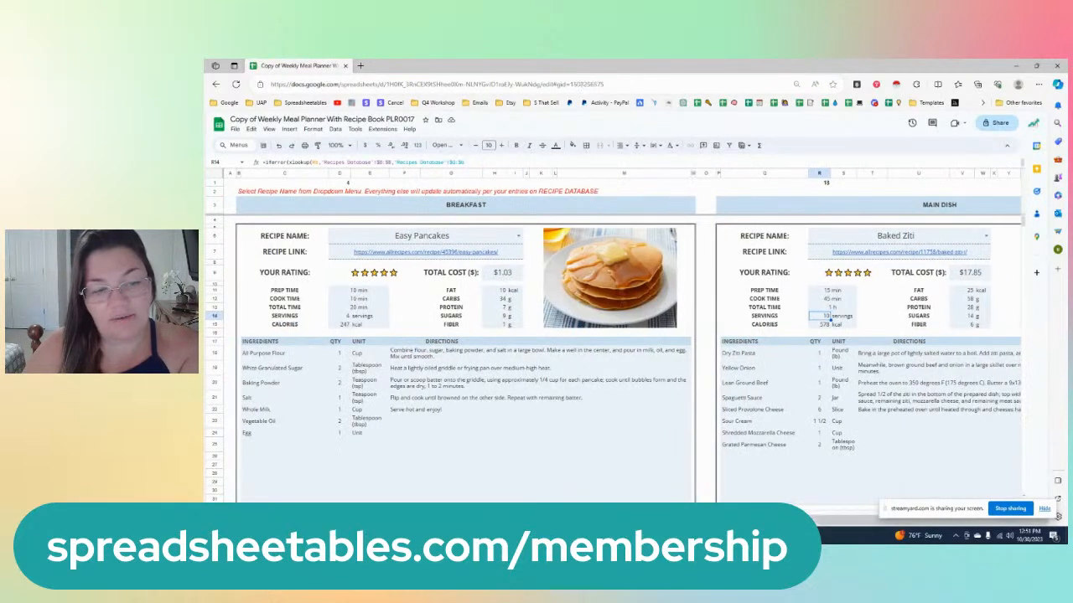
key("ctrl+shift+Page_Up")
mouse_move(374, 240)
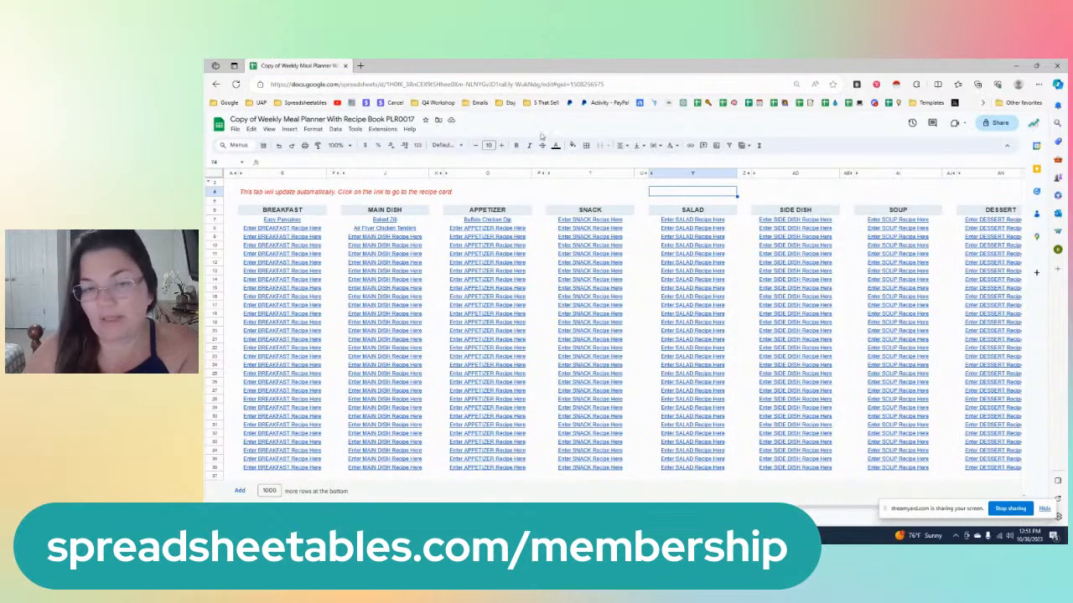
key("ctrl+shift+Page_Down")
scroll(392, 382, "down", 5)
scroll(392, 382, "up", 5)
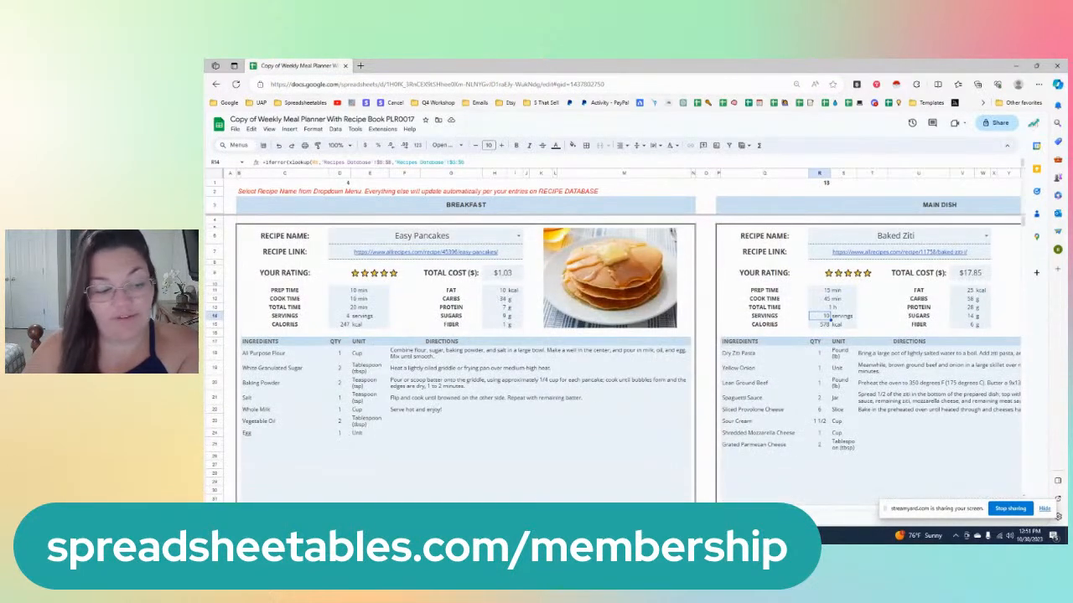
key("ctrl+shift+Page_Up")
left_click(533, 330)
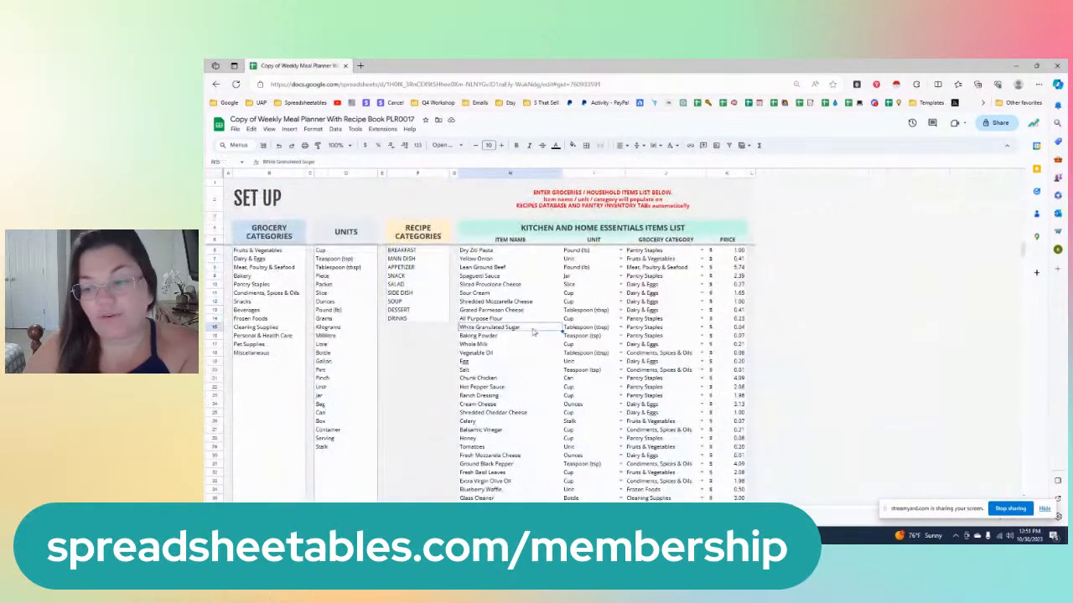